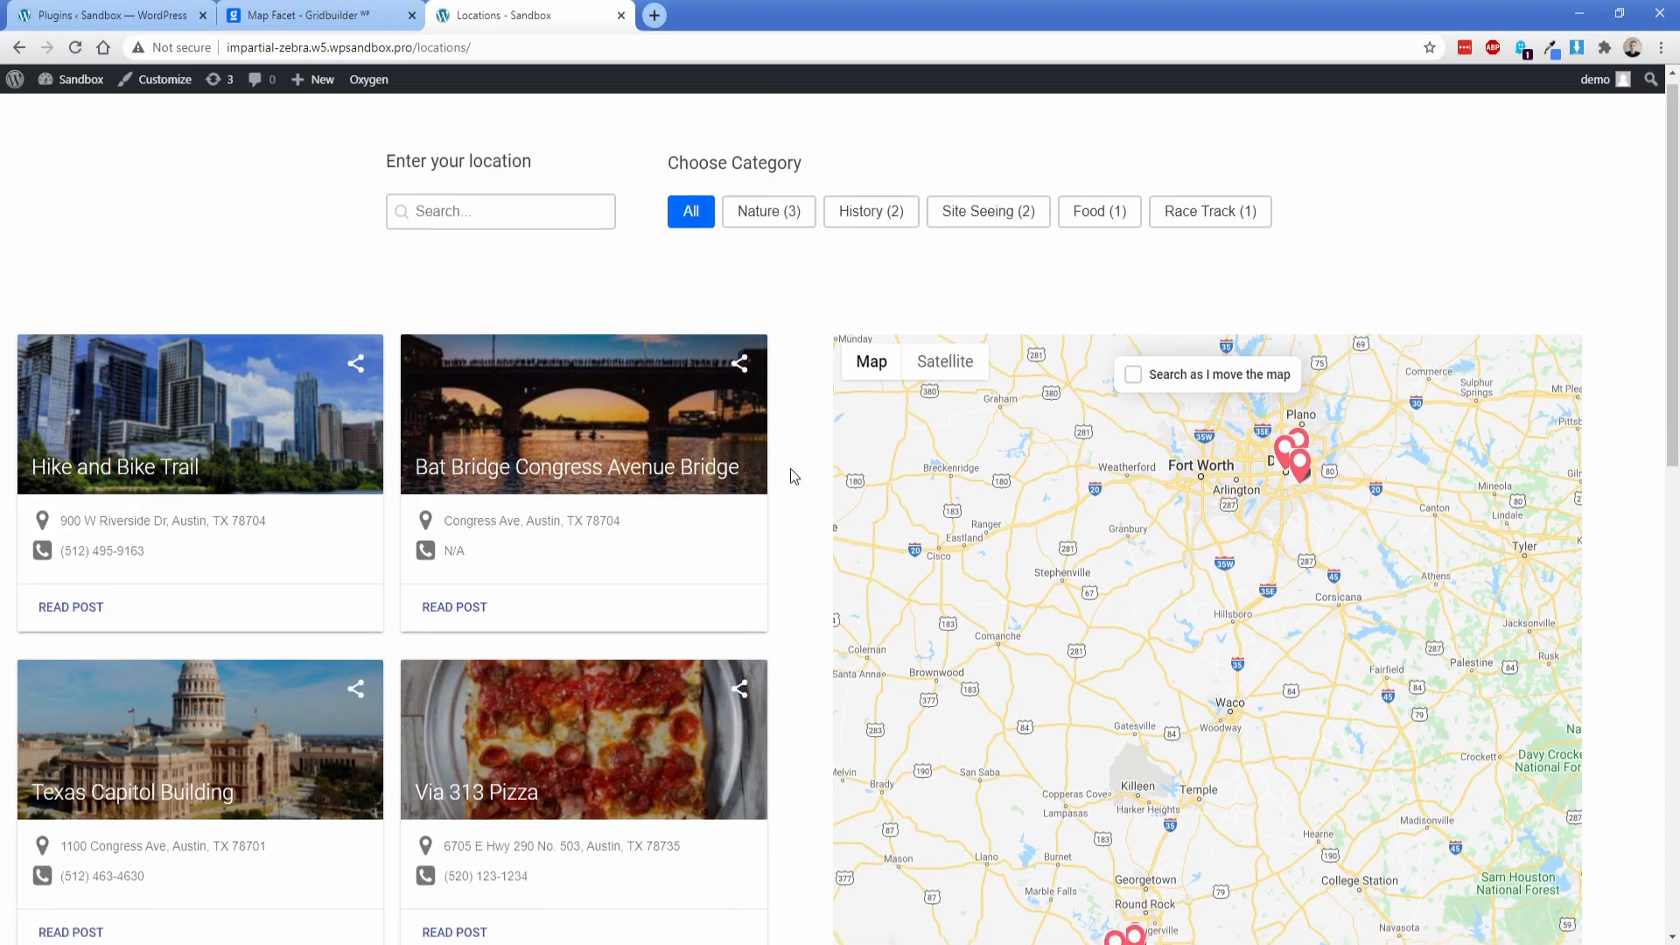
Step: View the details of the Via 313 Pizza marker on the locations map
scroll(790, 475, down, 2)
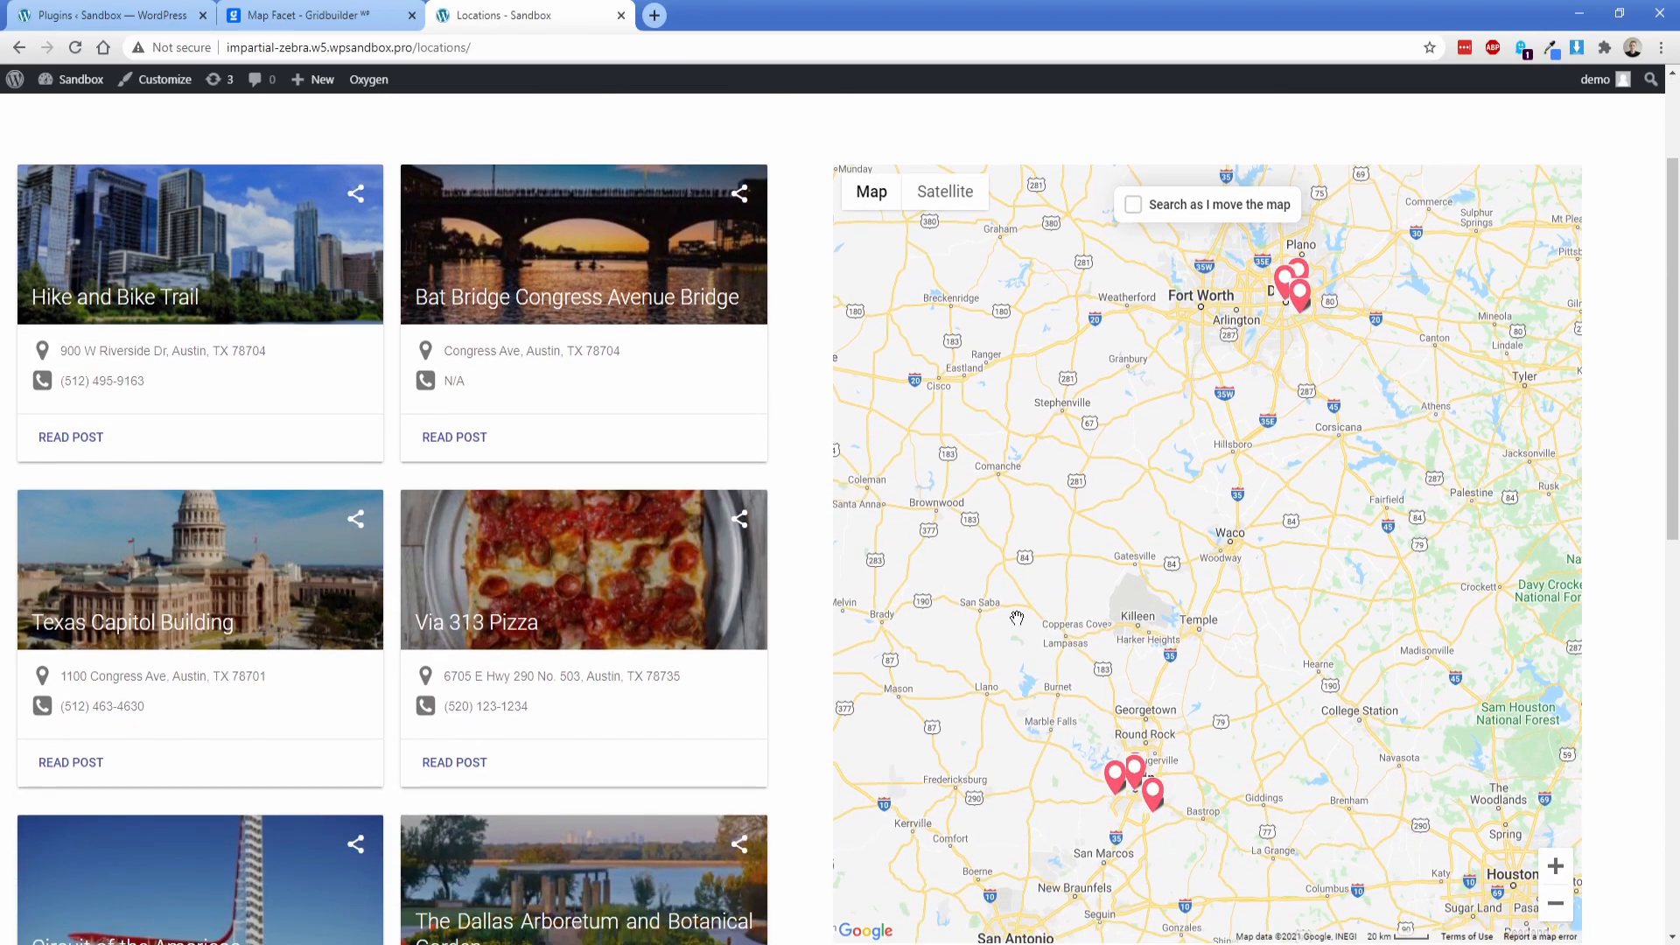
click(1116, 777)
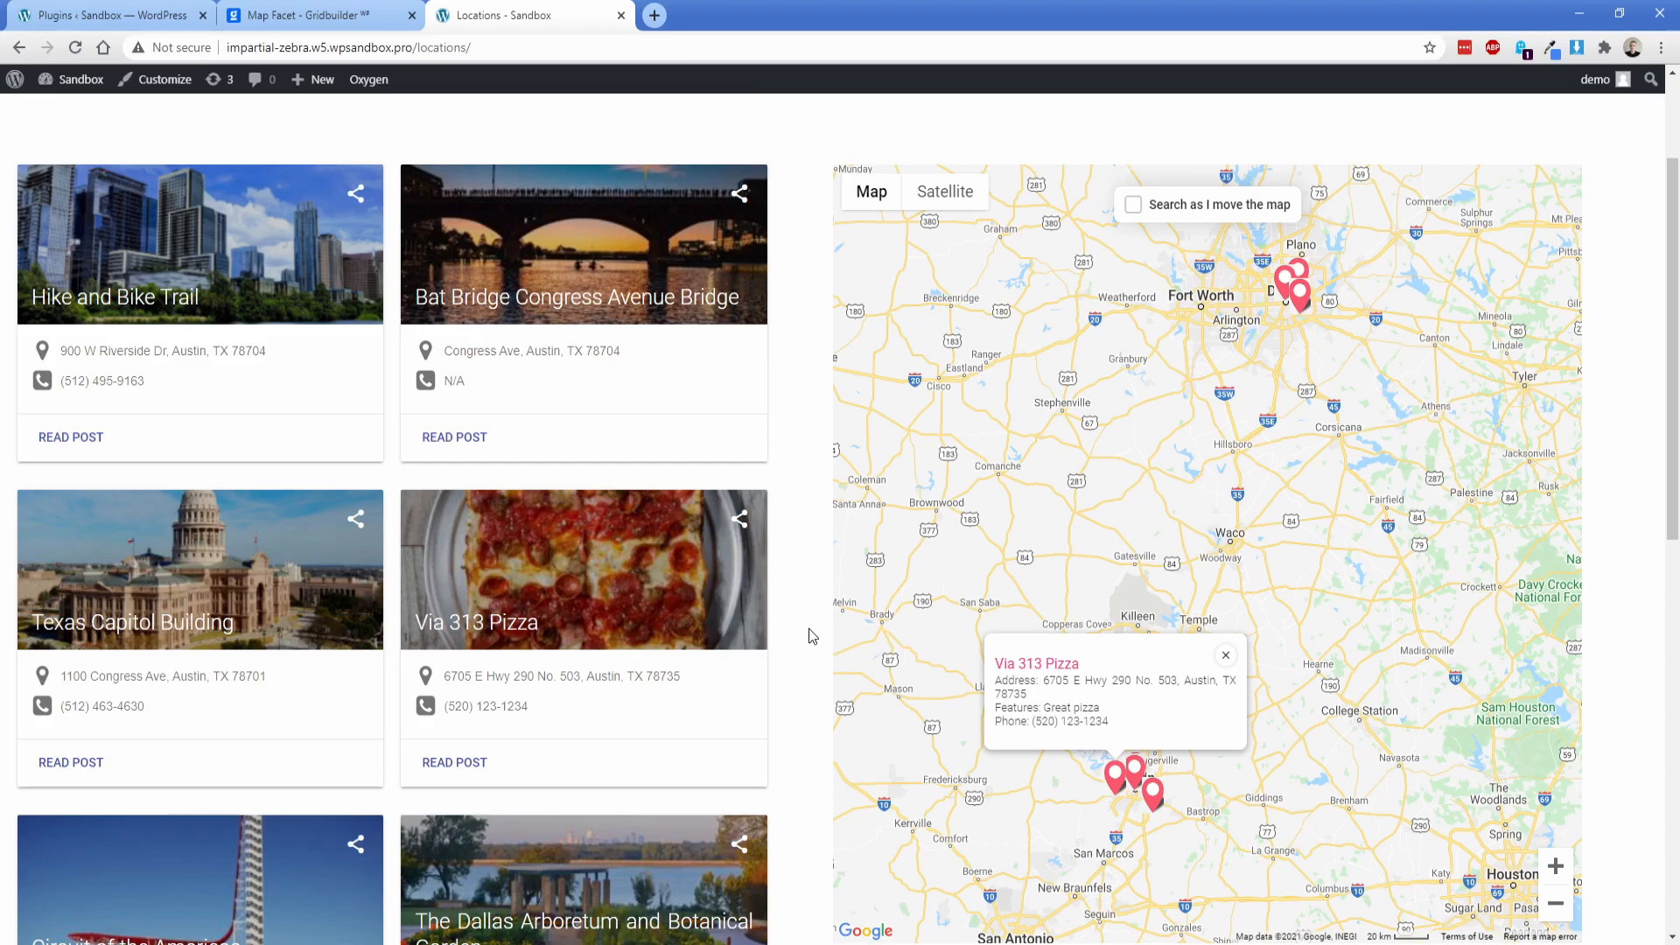
scroll(812, 636, up, 2)
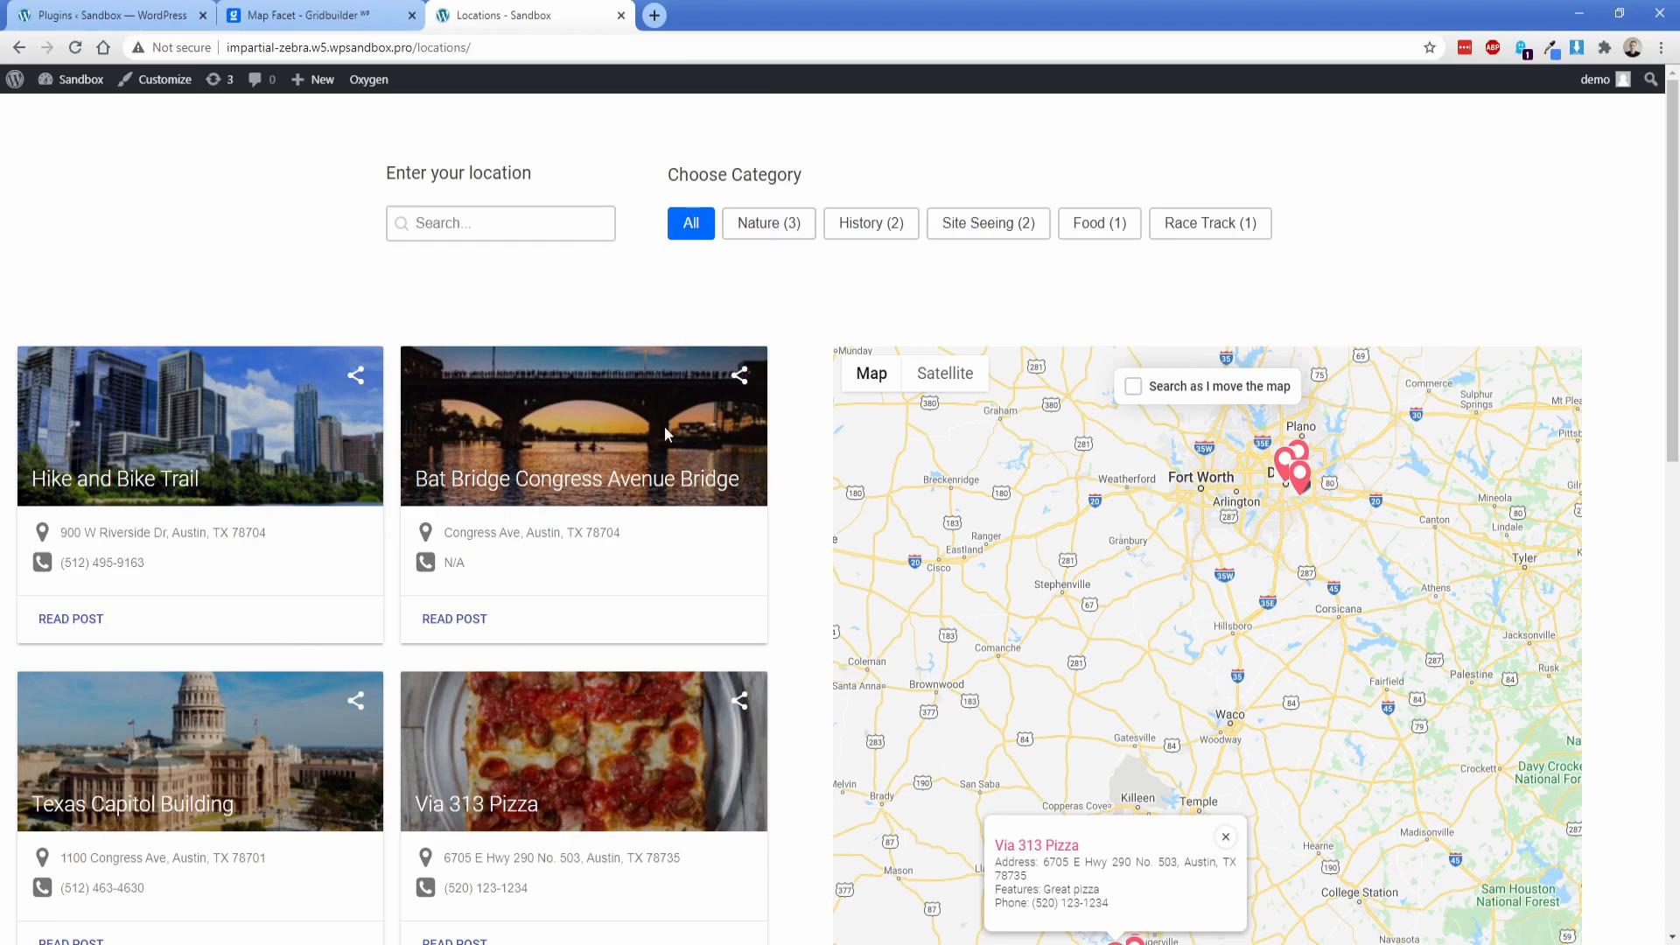
Step: Filter the locations by the History category and enable searching as the map moves
click(861, 224)
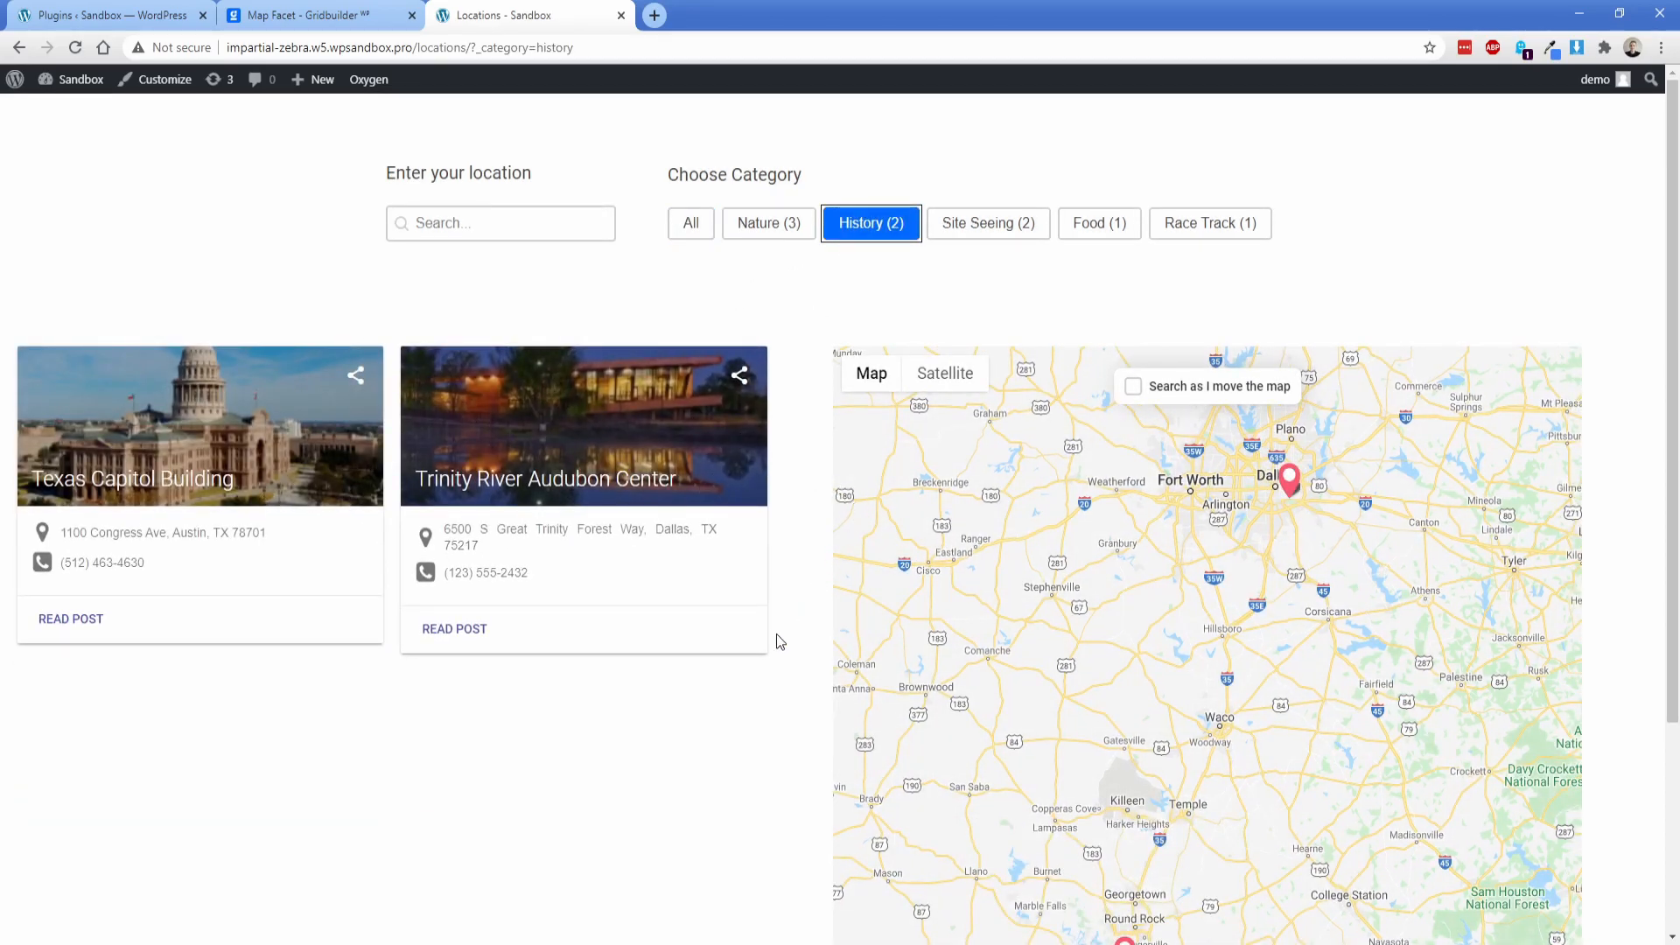
scroll(775, 634, down, 2)
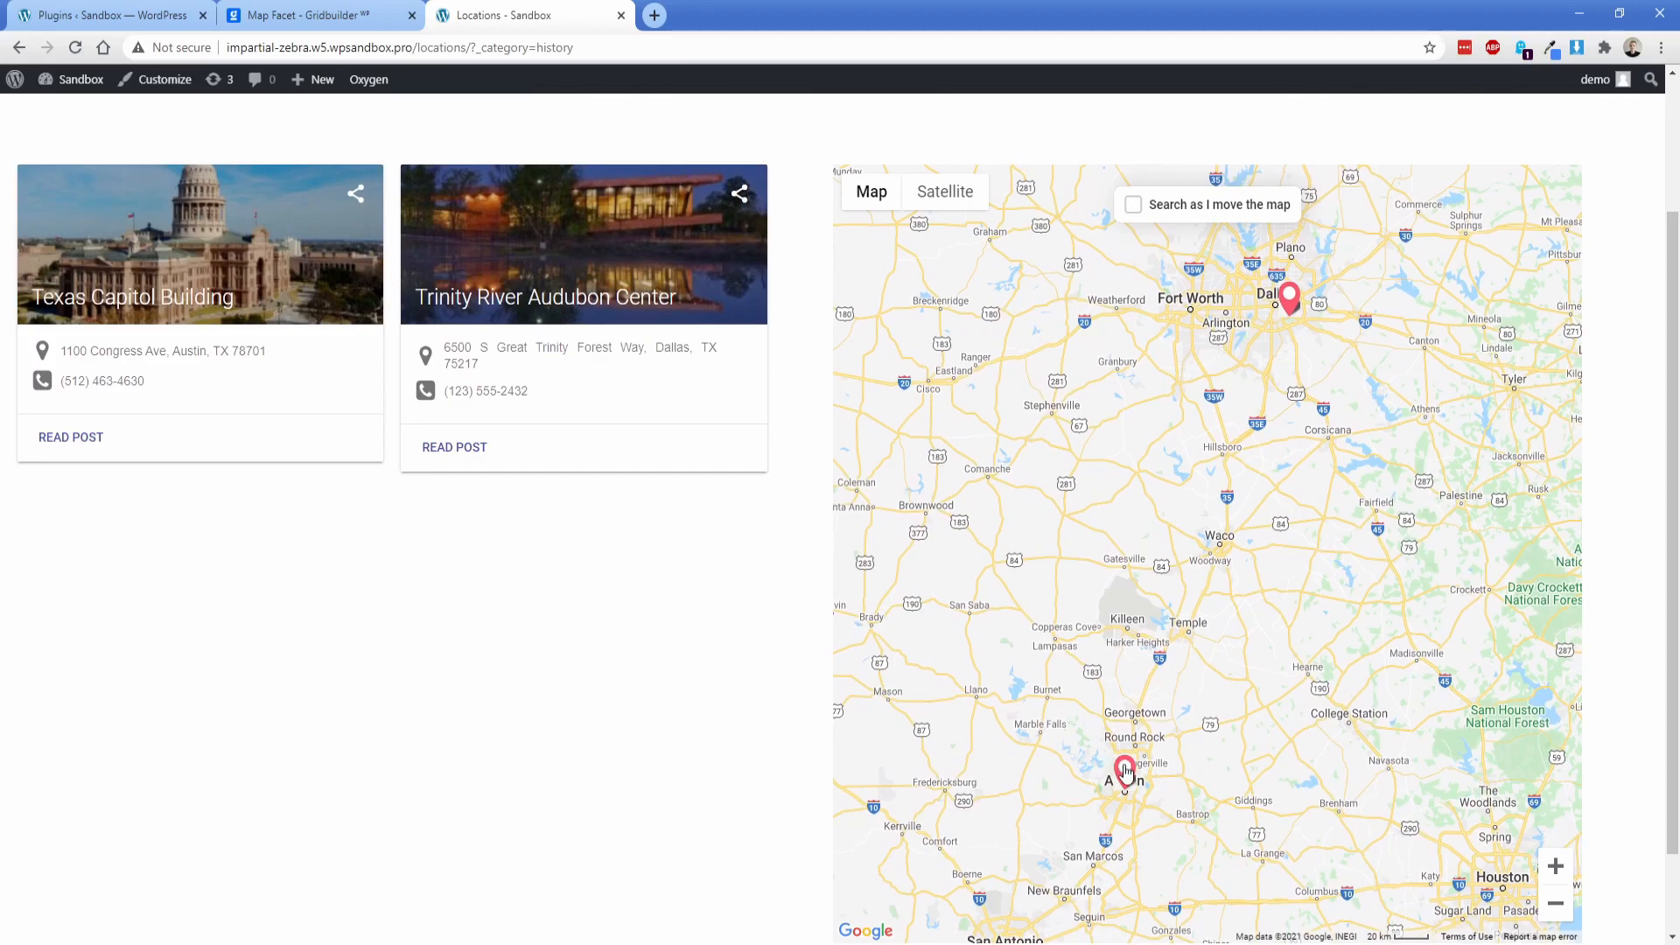
click(1175, 217)
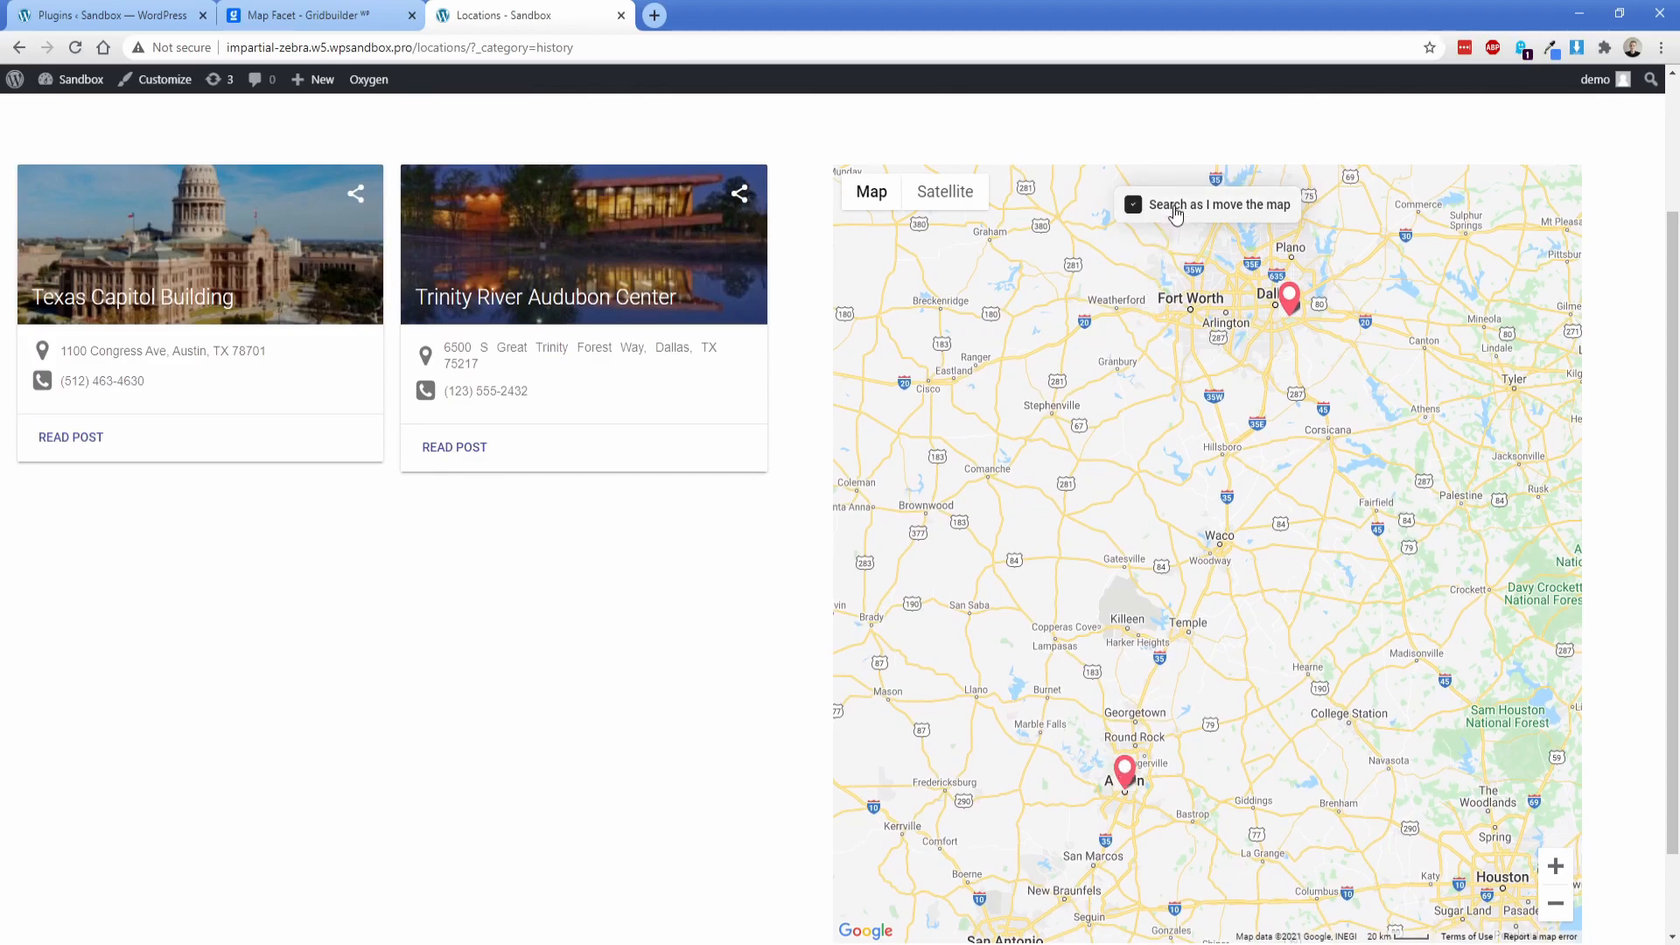
scroll(1115, 827, up, 1)
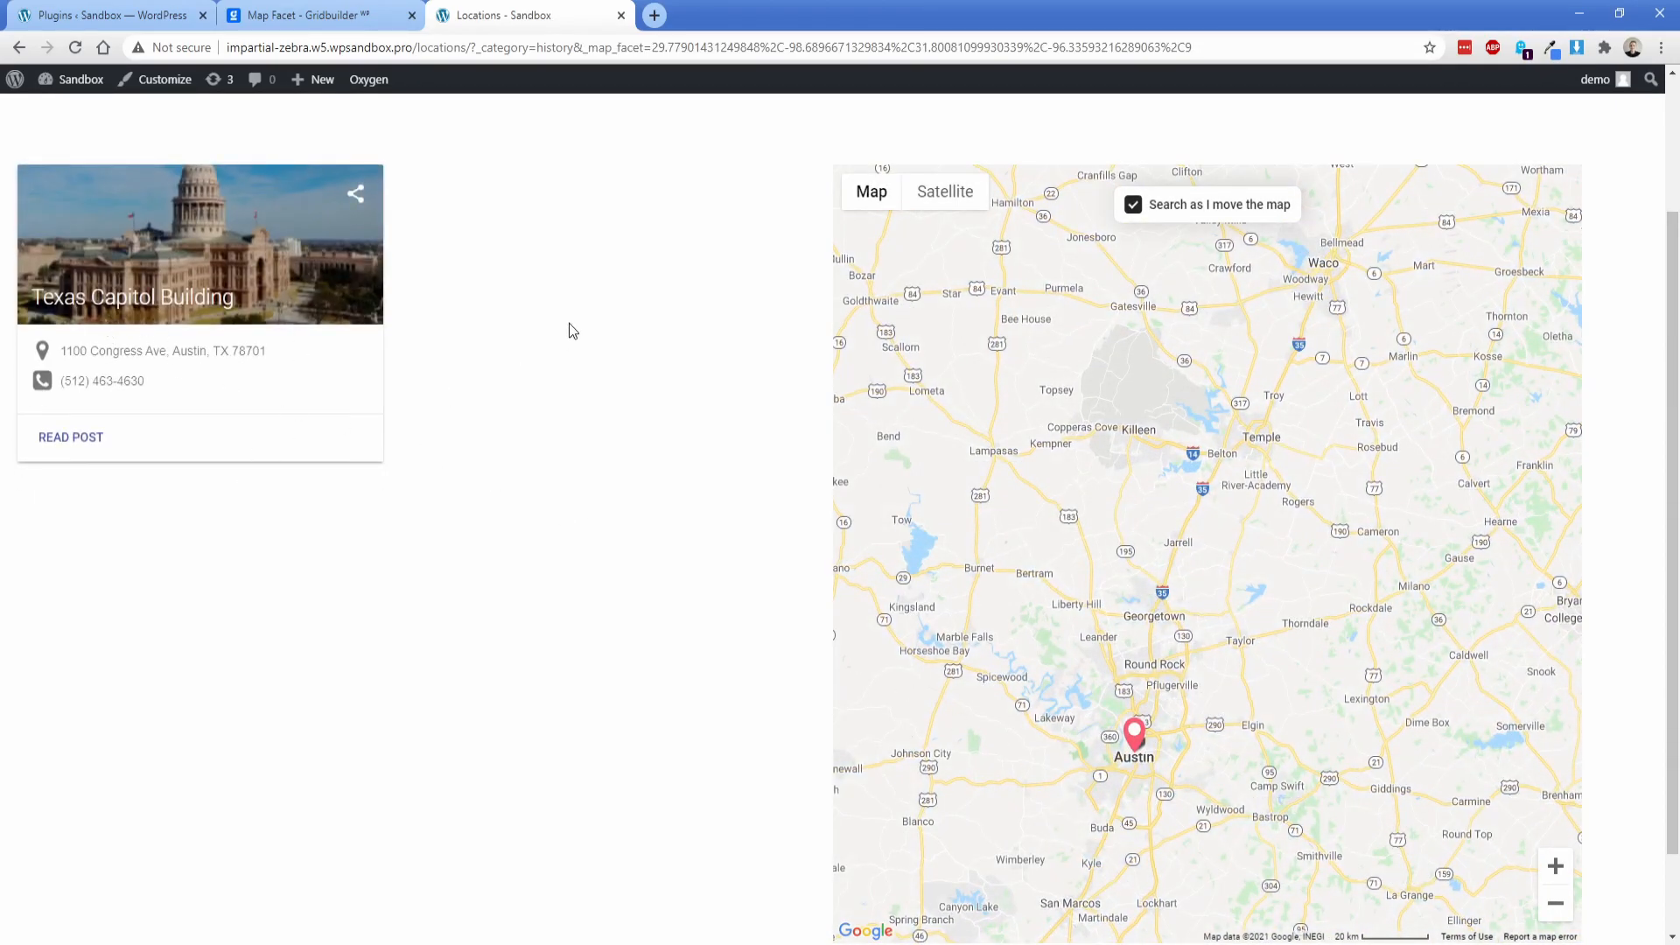
scroll(573, 350, up, 2)
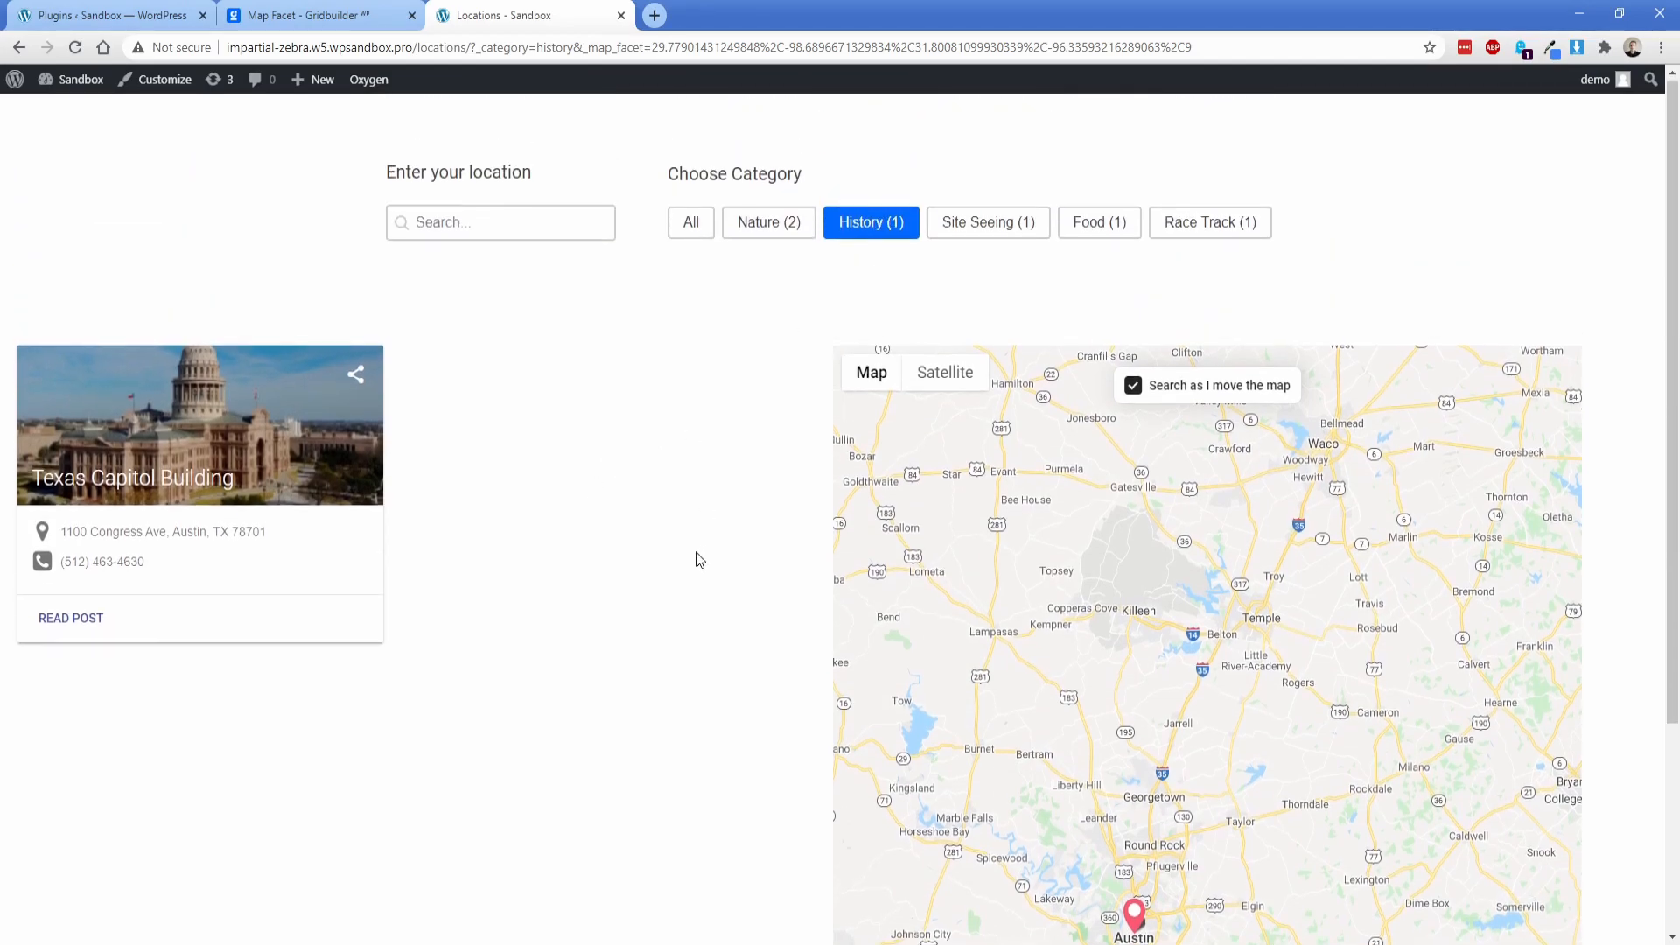
Step: Zoom the map out to cover both Austin and Dallas and check the updated History locations
scroll(697, 554, down, 1)
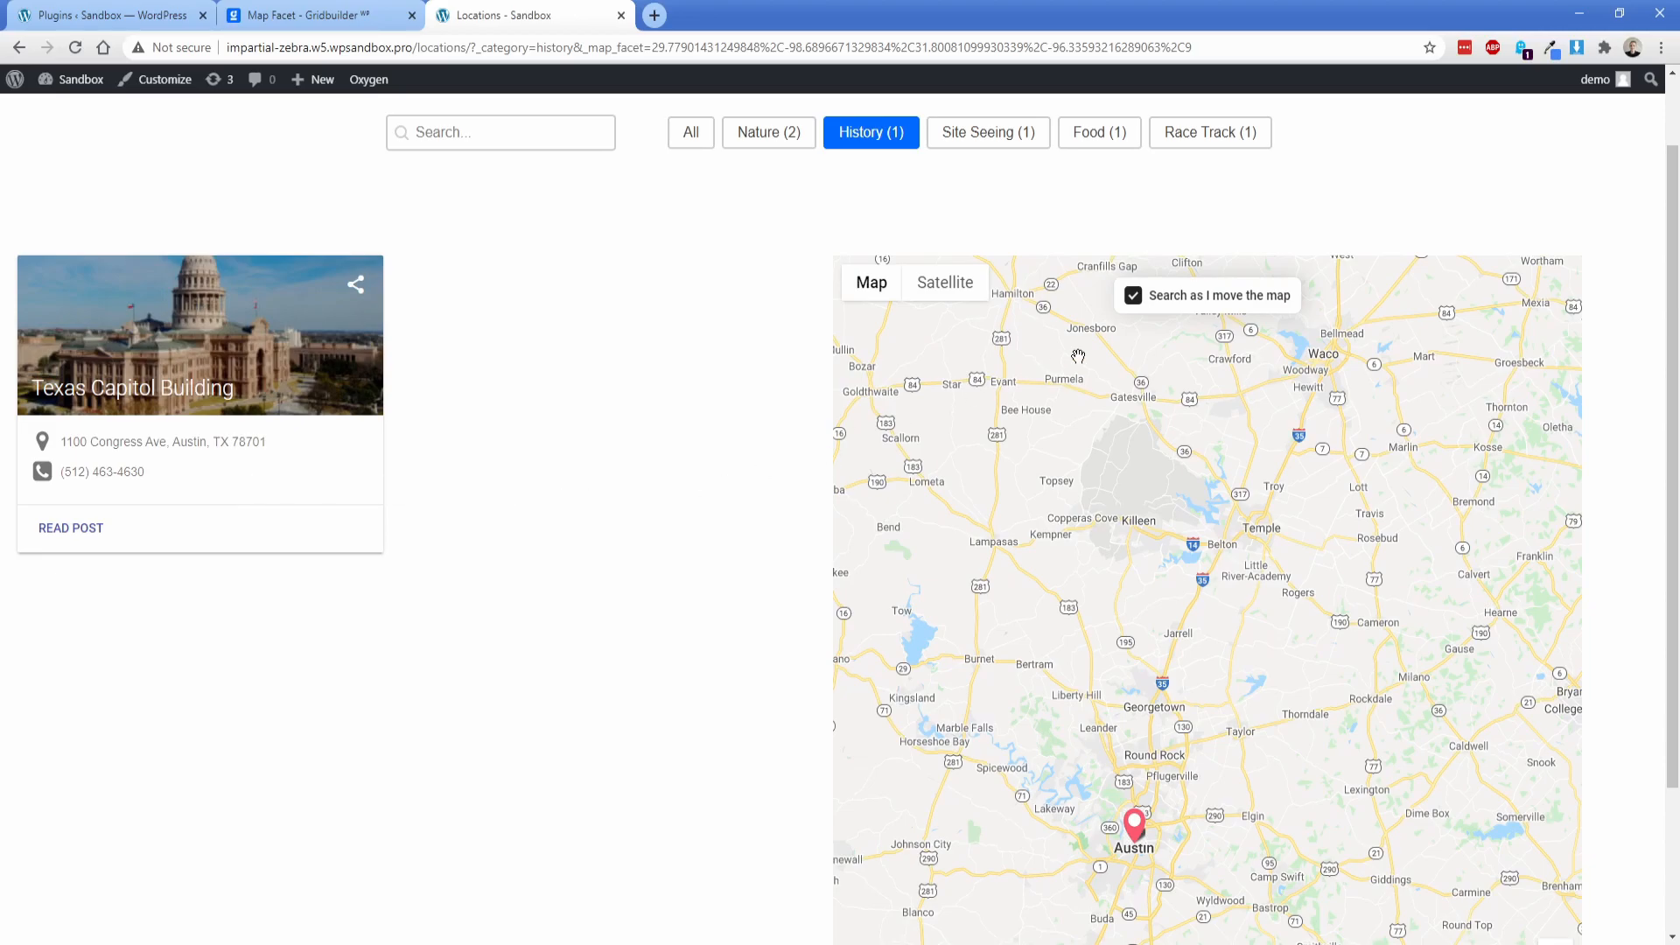
scroll(1415, 754, down, 1)
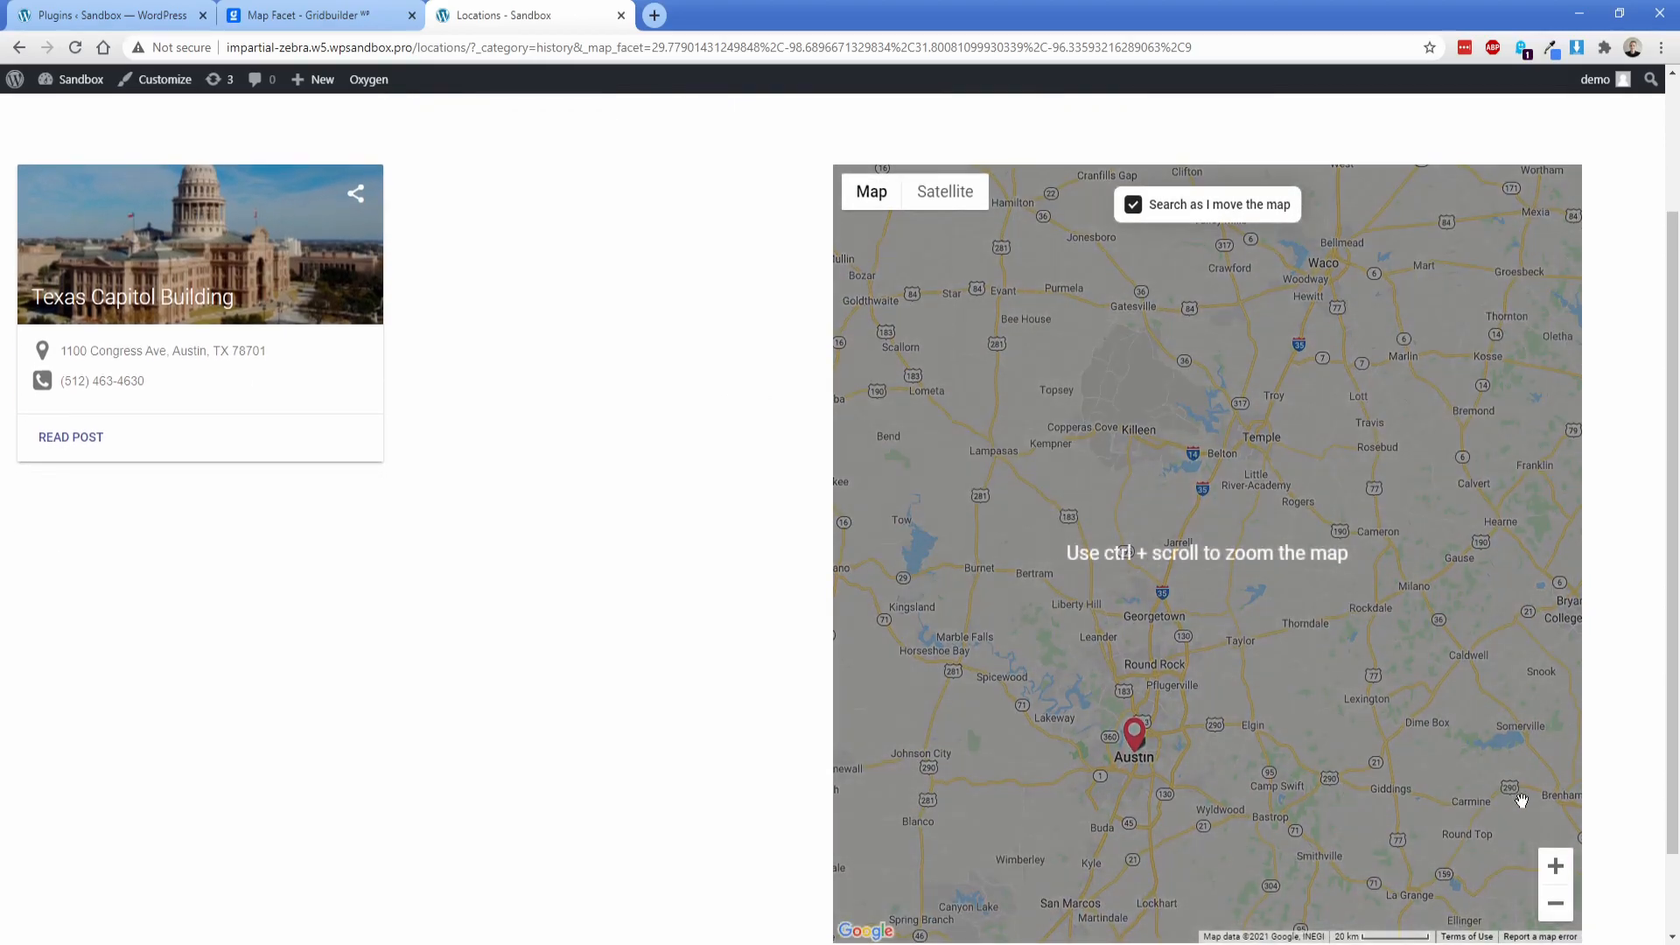
double_click(1555, 903)
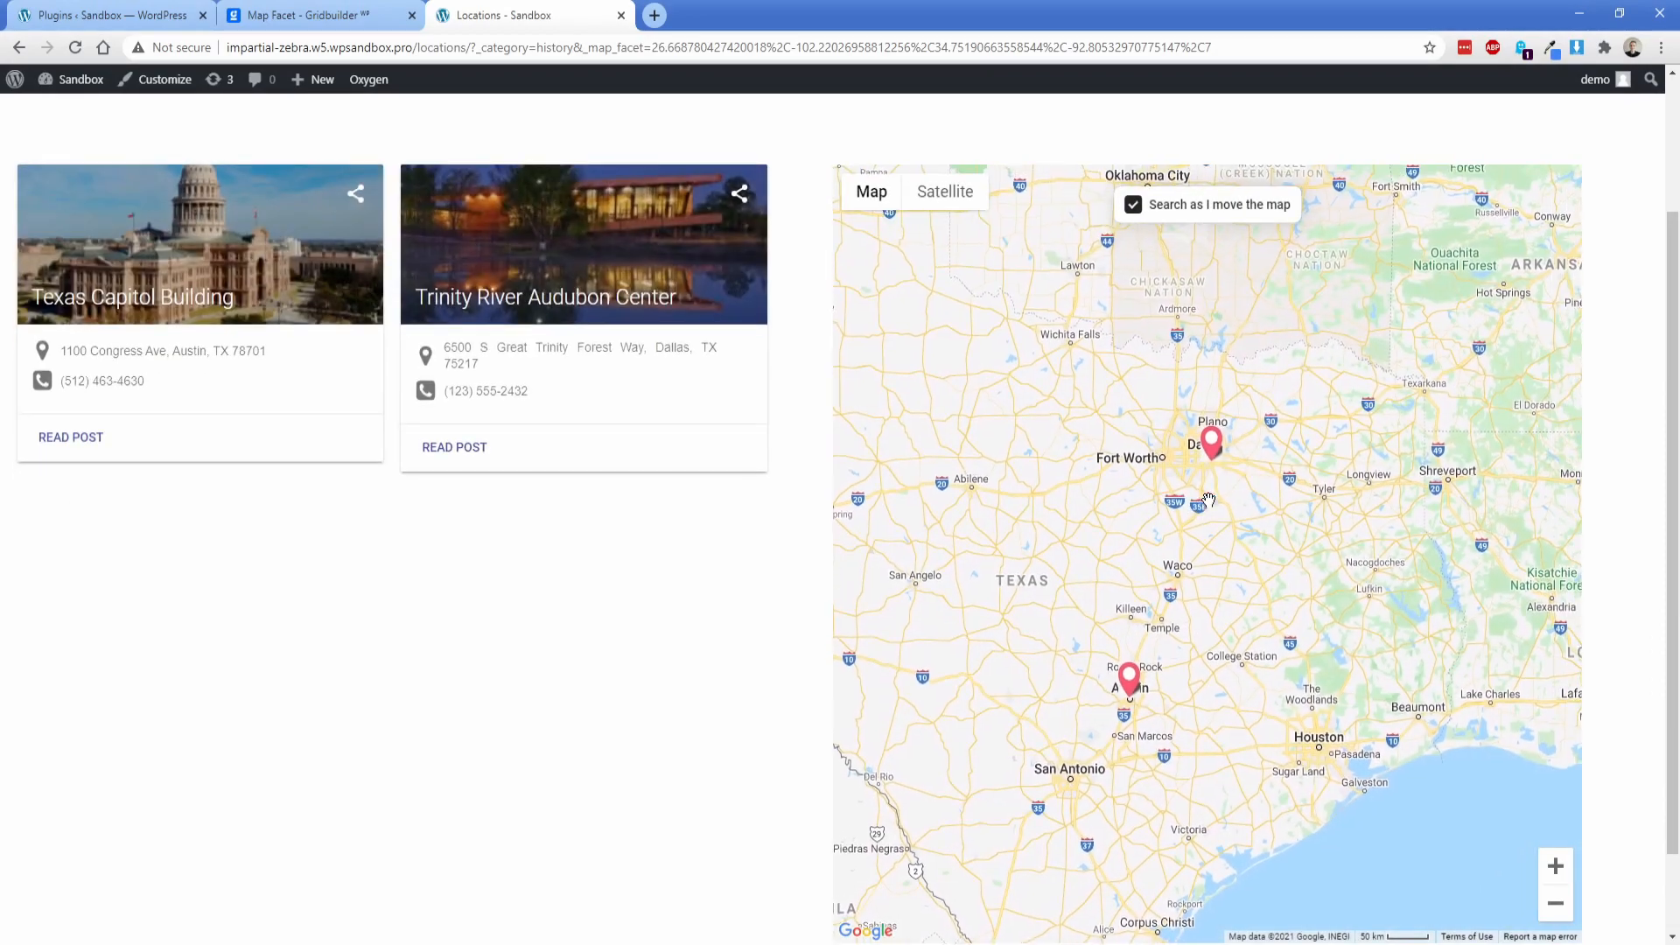
scroll(793, 615, up, 1)
scroll(793, 620, up, 1)
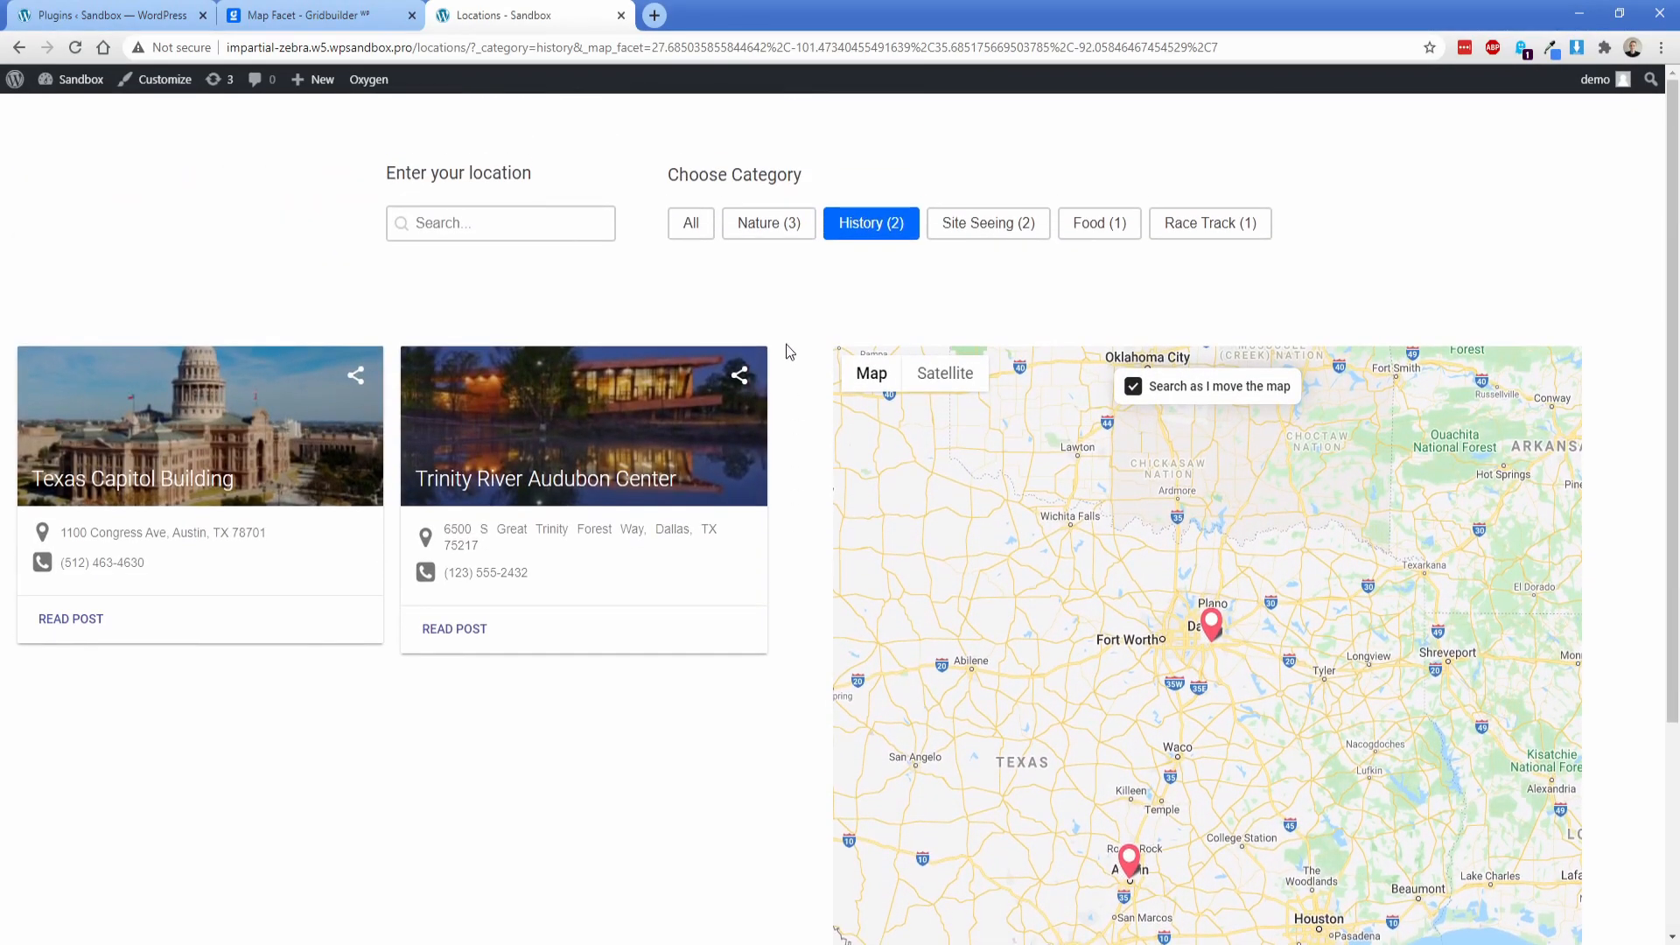
Step: Filter the locations by the Nature category, search them for "bat", and clear the search
click(752, 230)
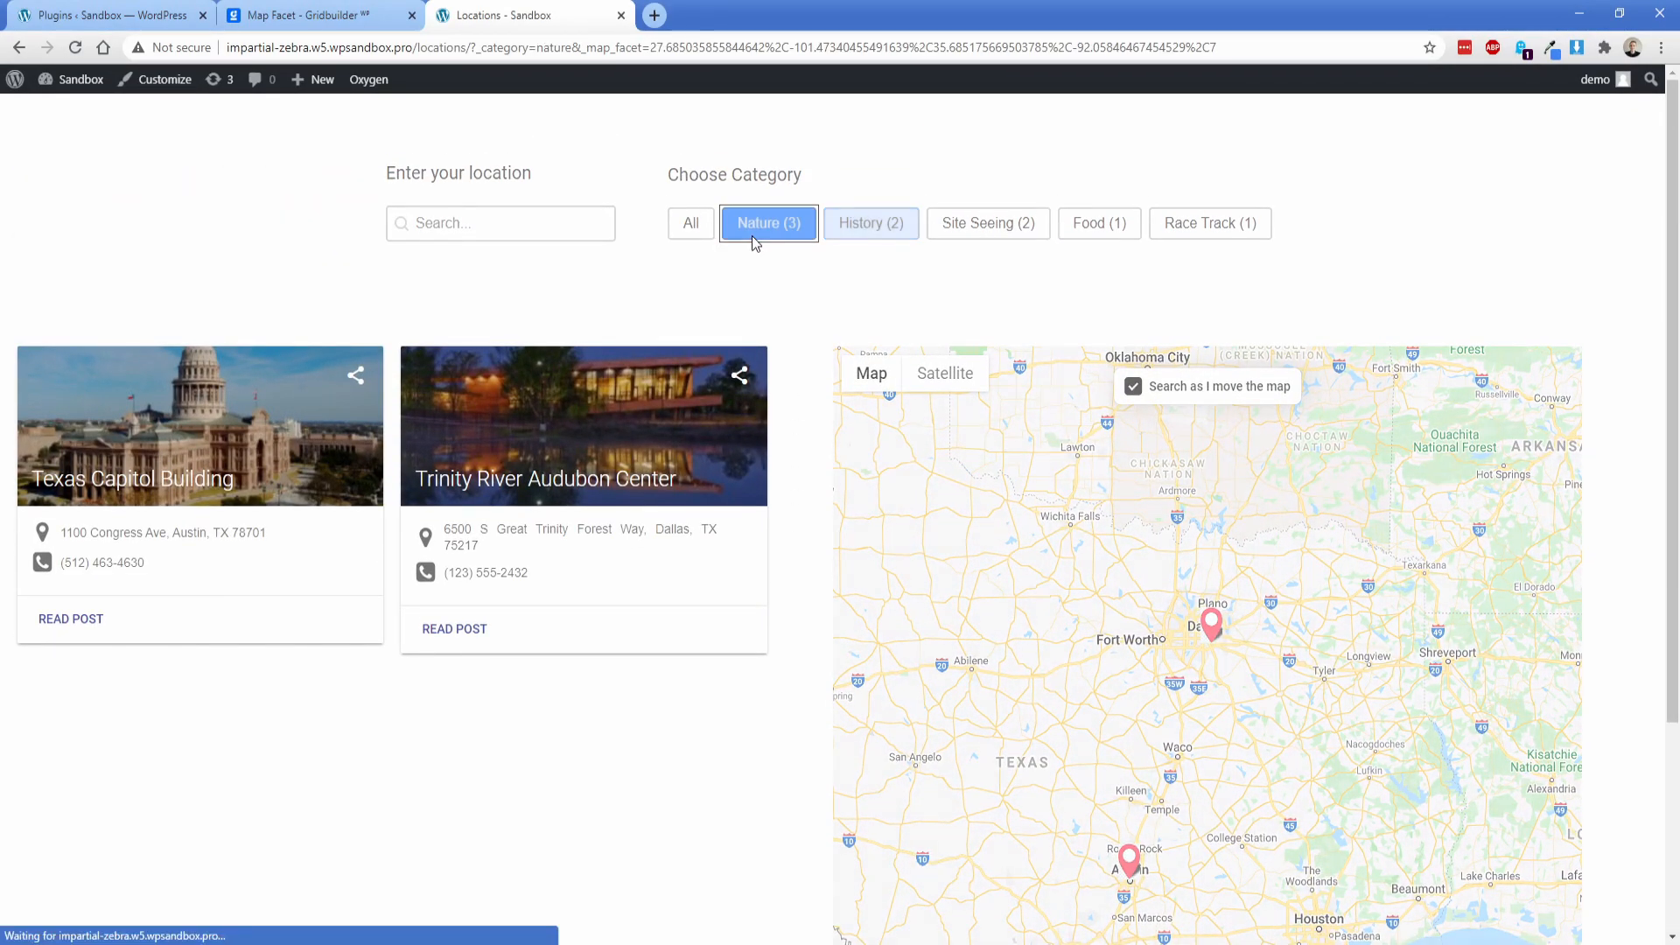
click(473, 222)
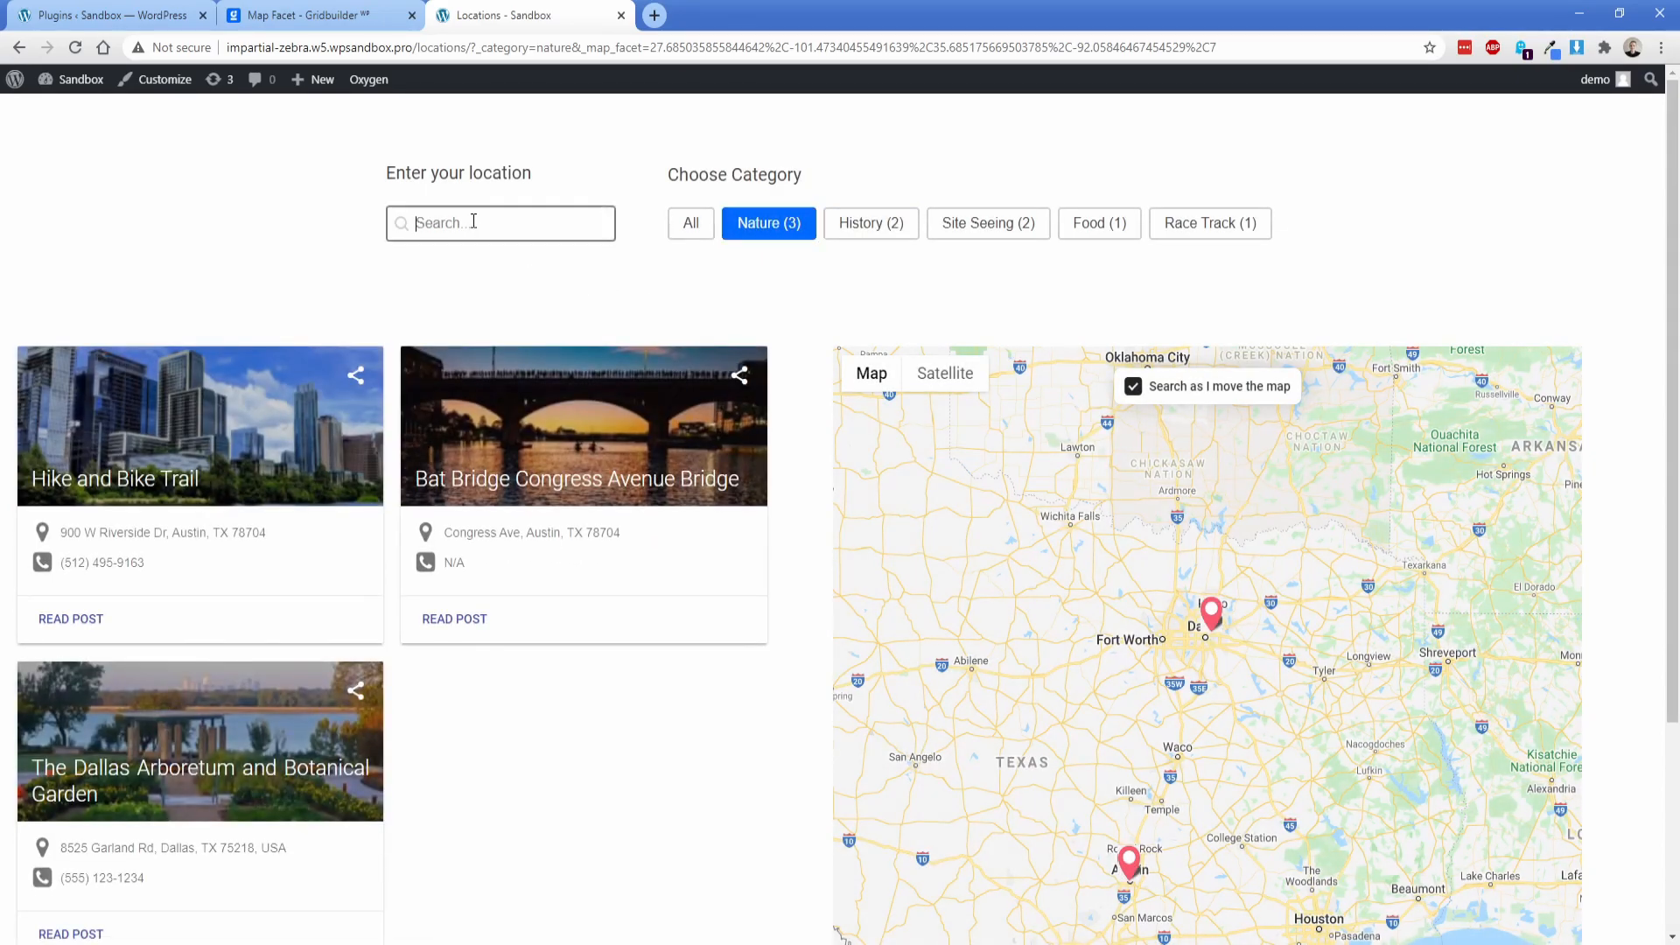
text(bat)
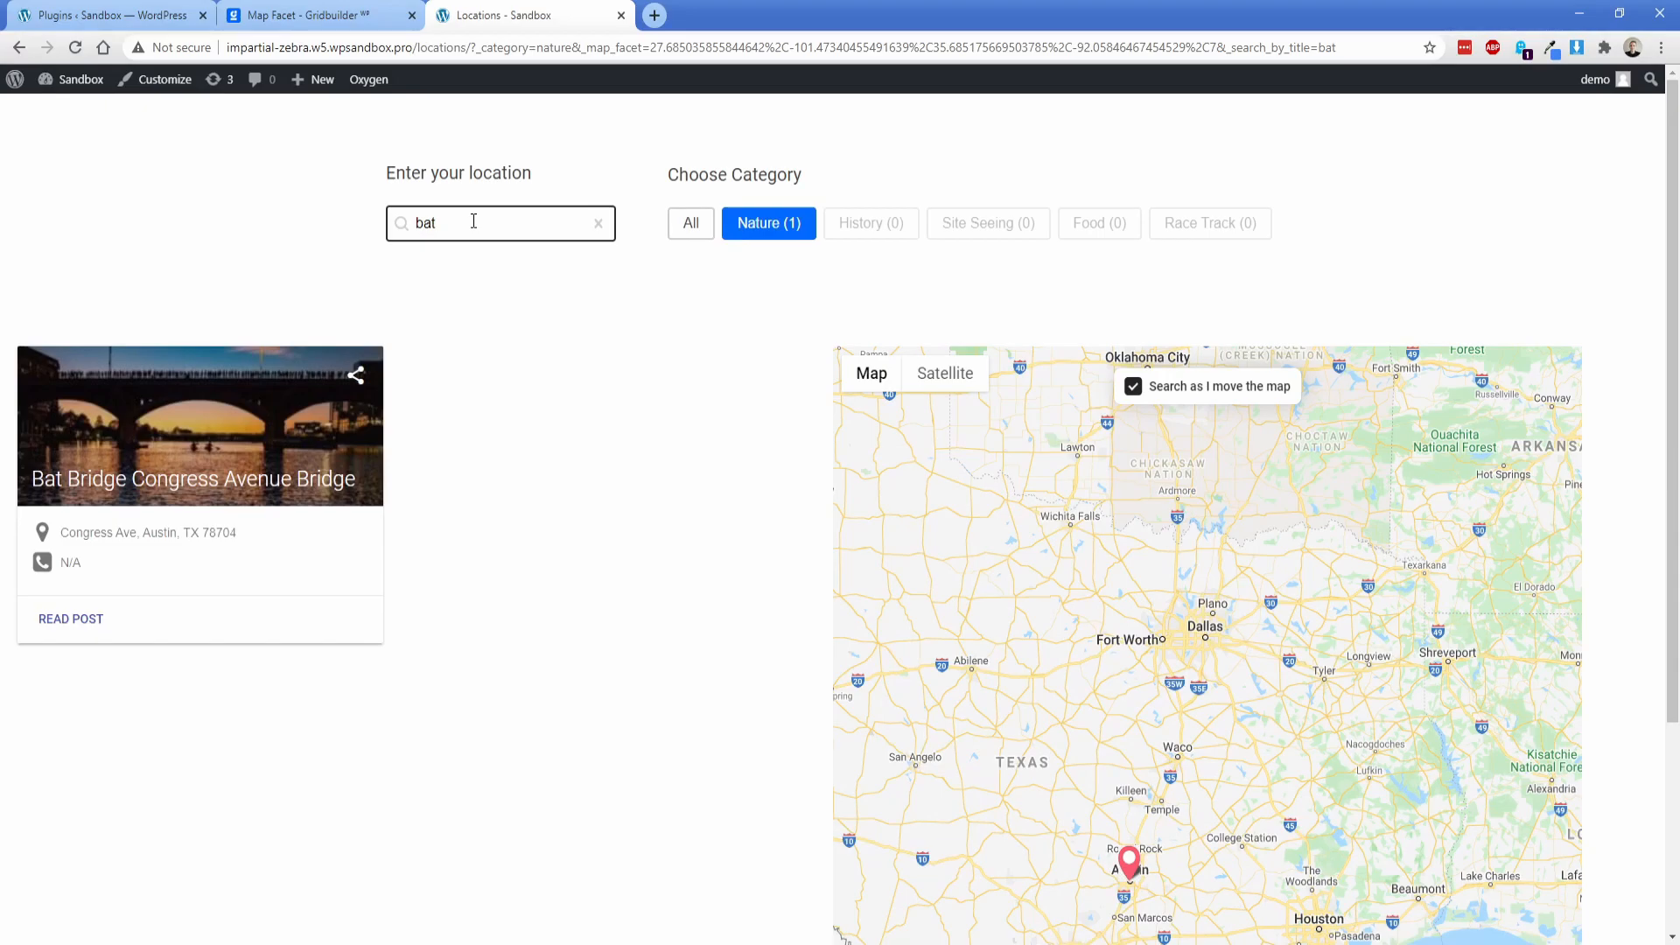
click(598, 225)
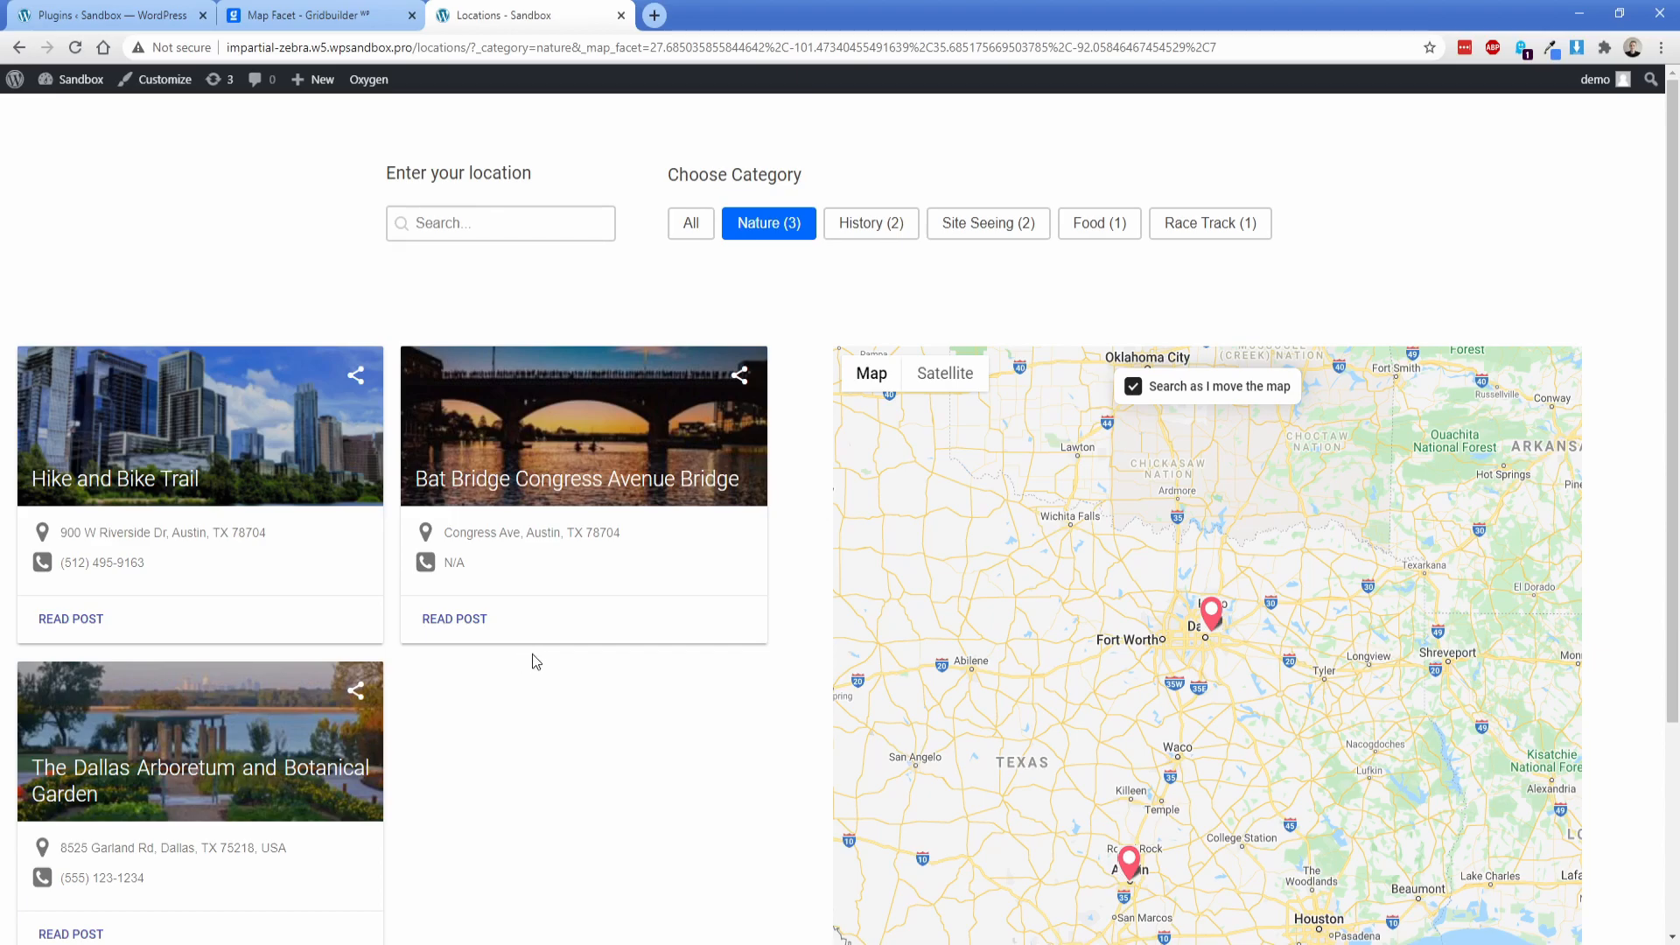
Step: View the Bat Bridge marker's details on the map, and close the Locations and Map Facet pages
click(1128, 862)
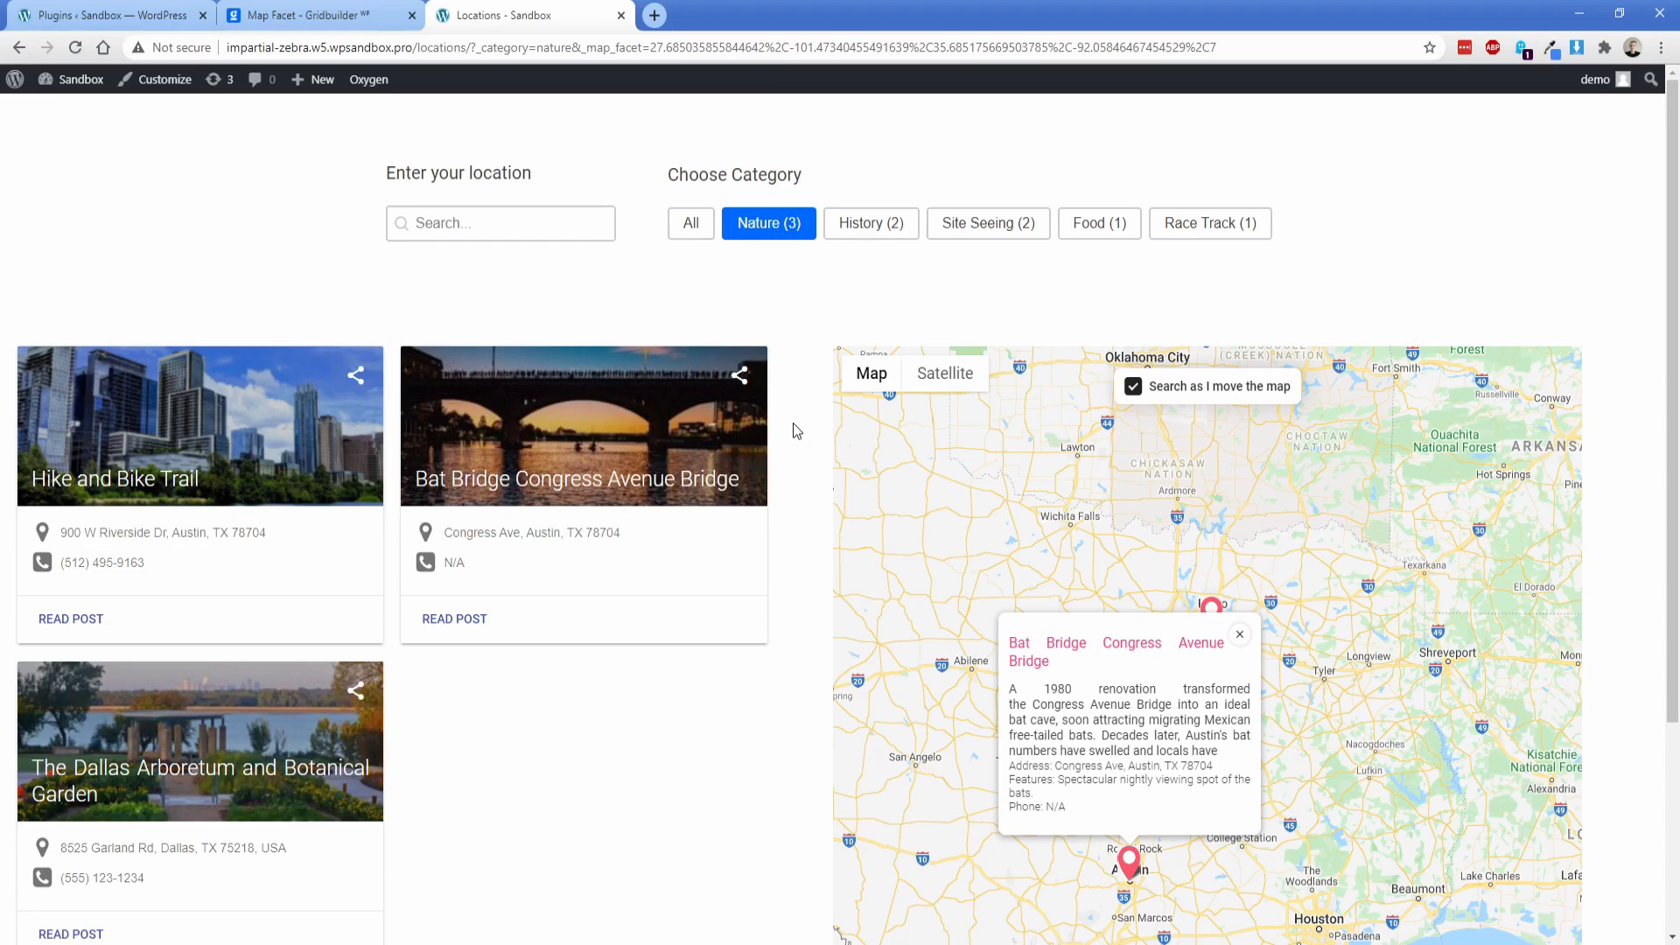
key(ctrl+w)
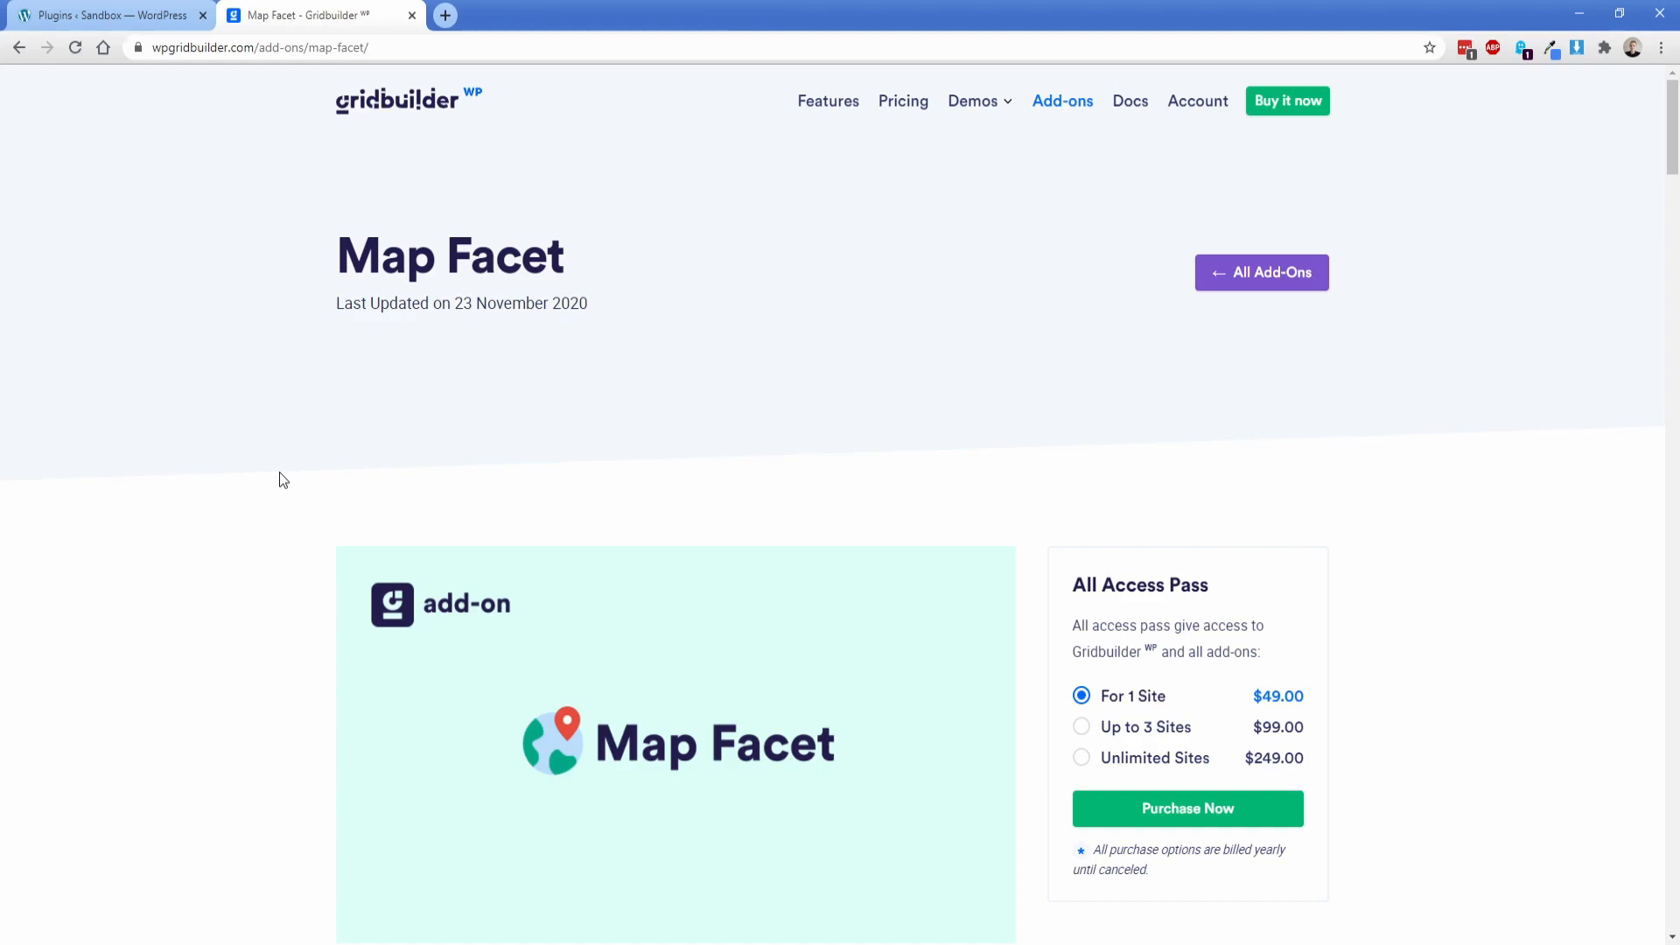
click(411, 15)
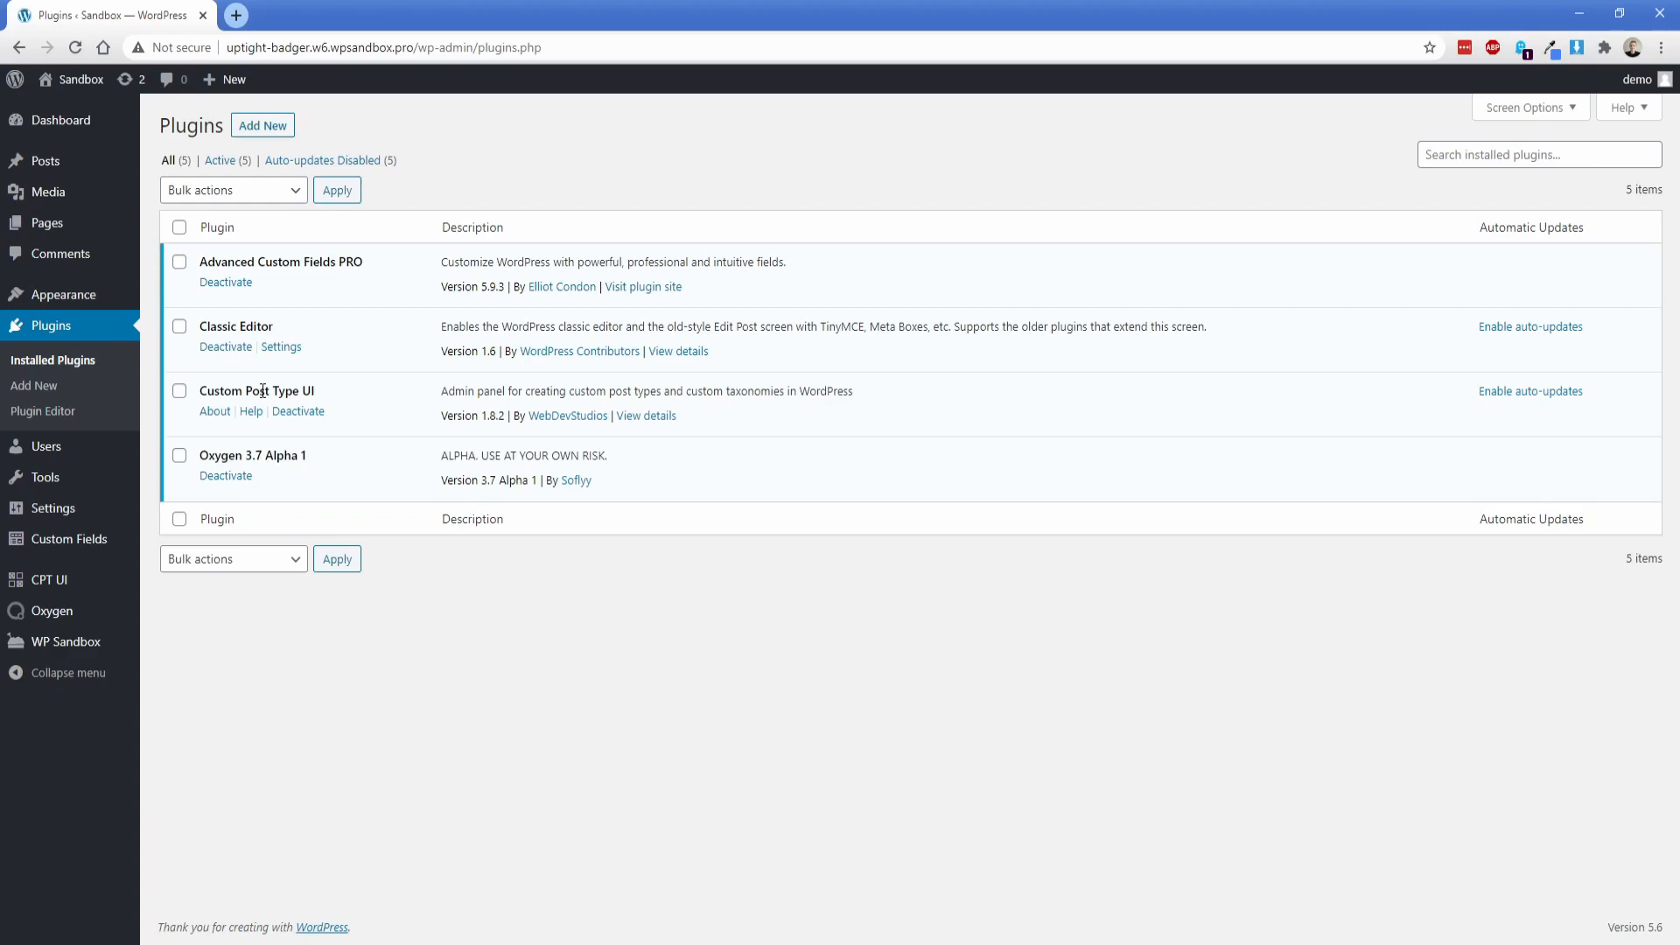
Step: Add the WP Grid Builder plugin to the site and activate it
triple_click(342, 266)
click(378, 275)
click(276, 126)
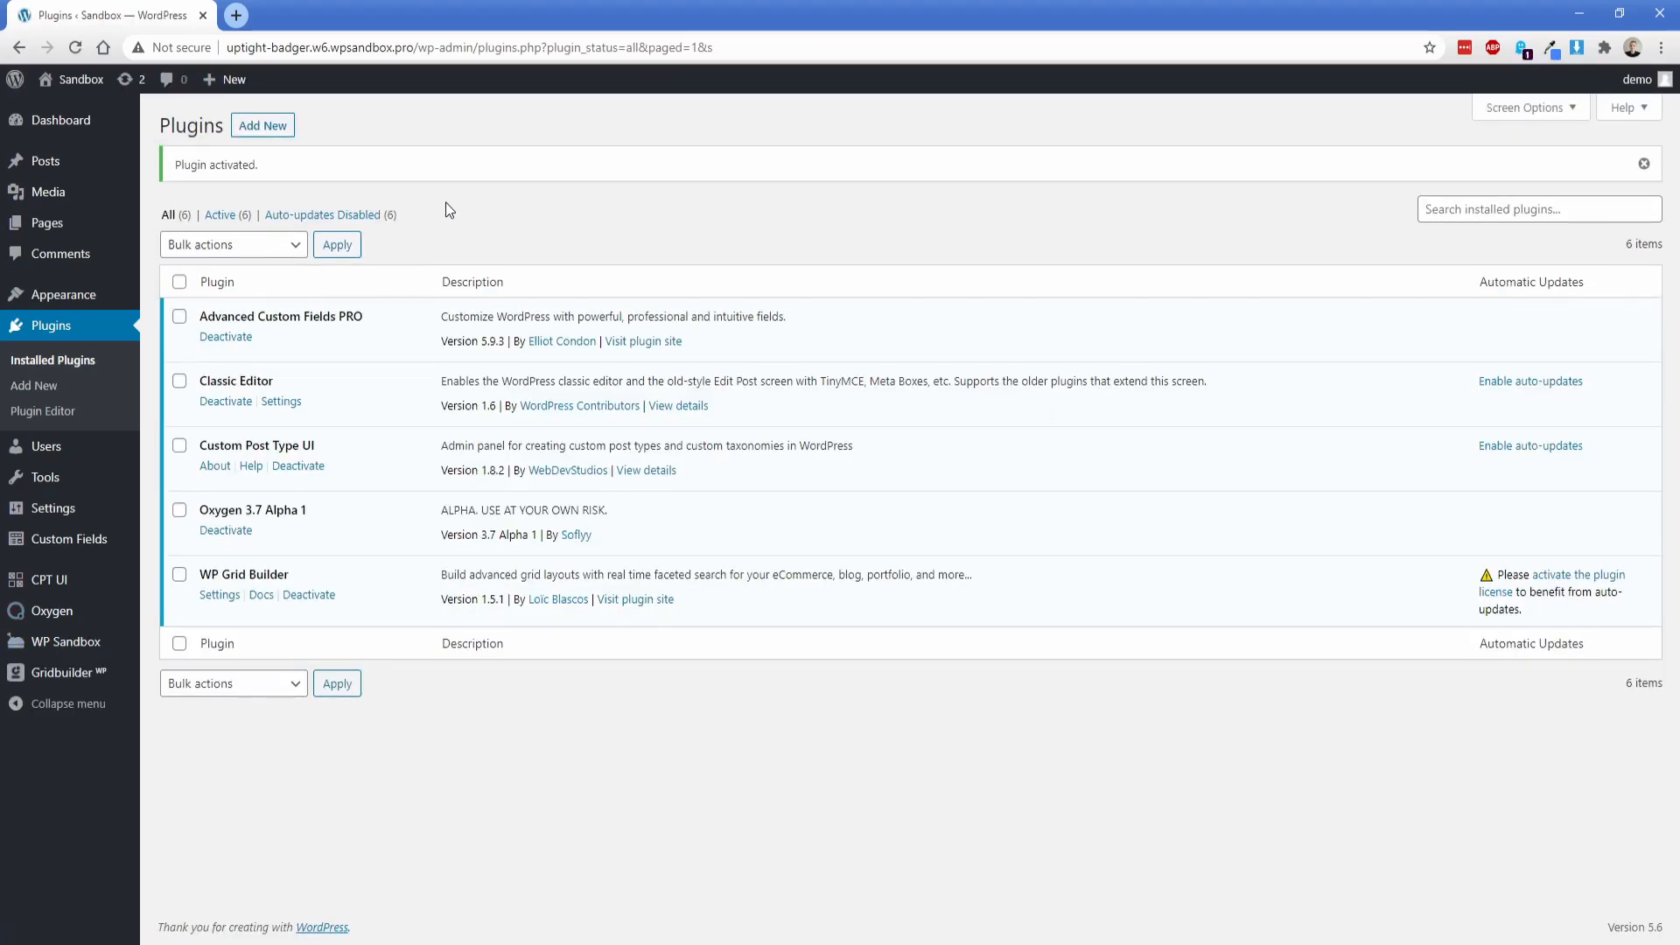
Step: Install and activate the Map Facet add-on for Gridbuilder WP
mouse_move(85, 677)
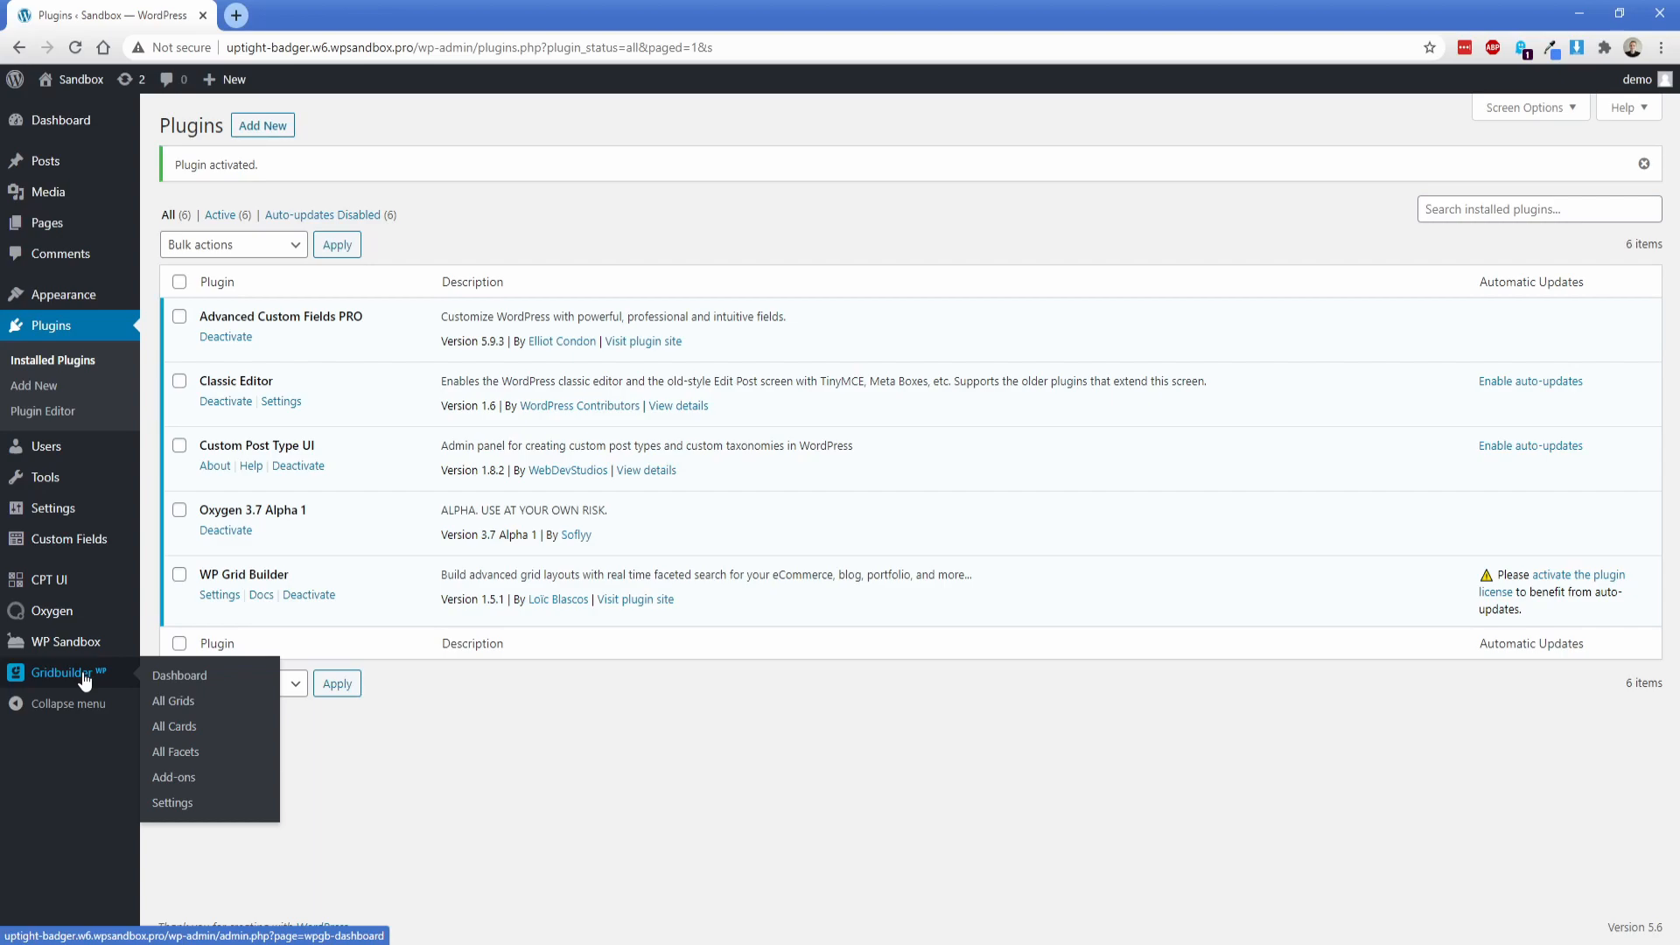
click(173, 777)
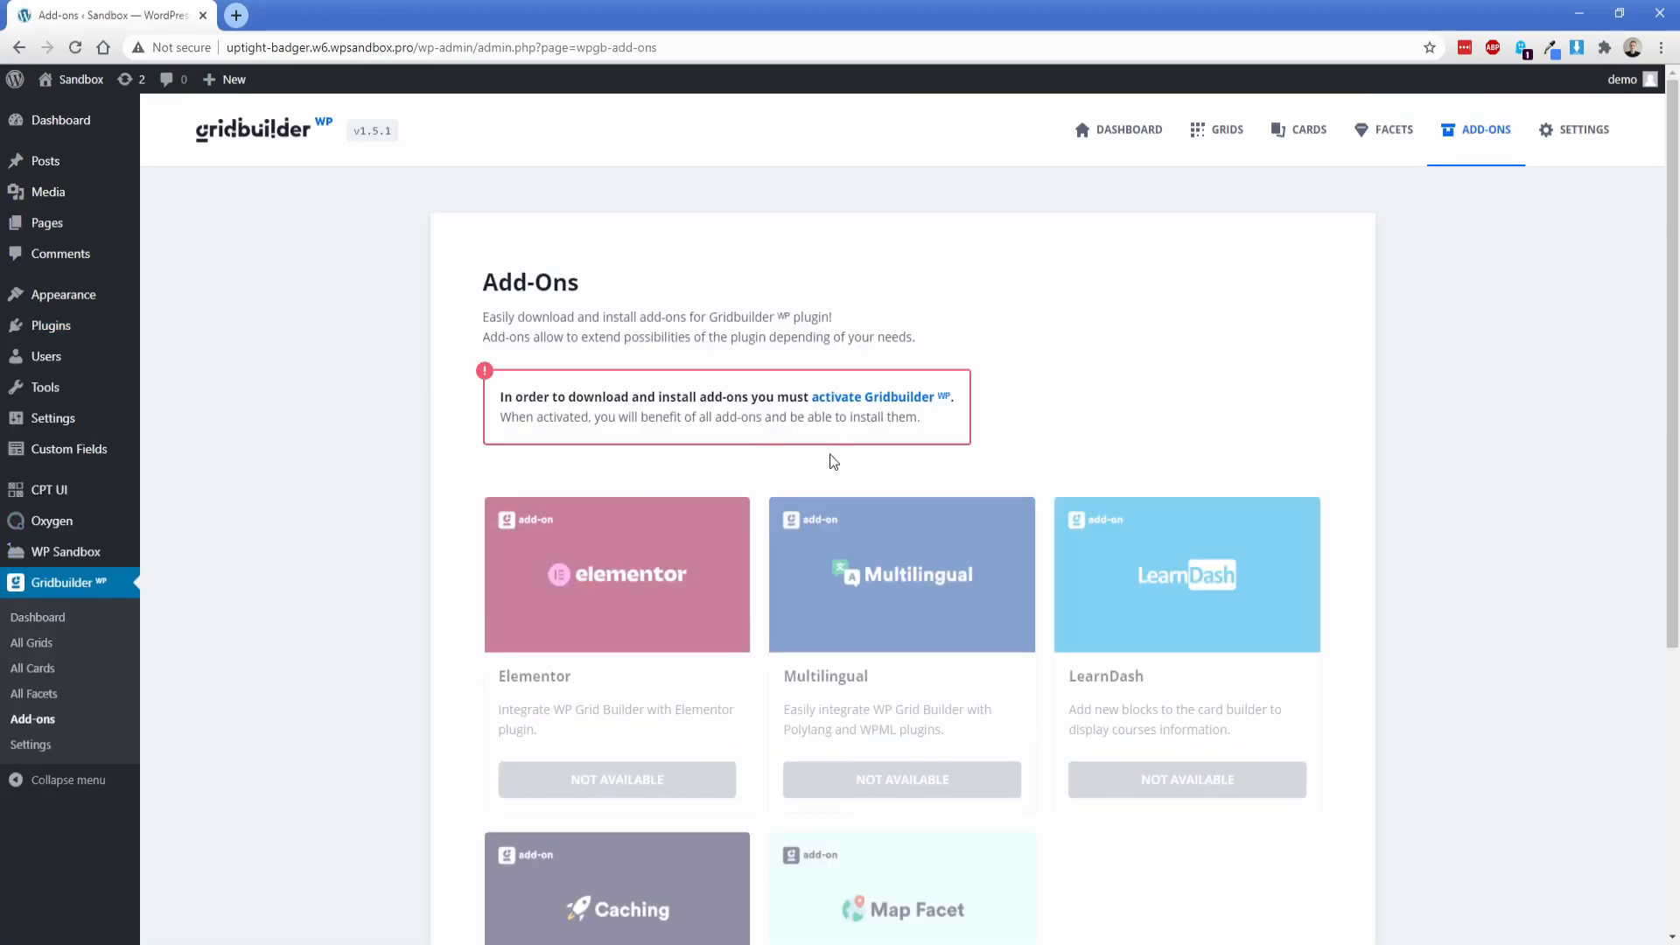
scroll(754, 758, down, 2)
scroll(787, 778, down, 1)
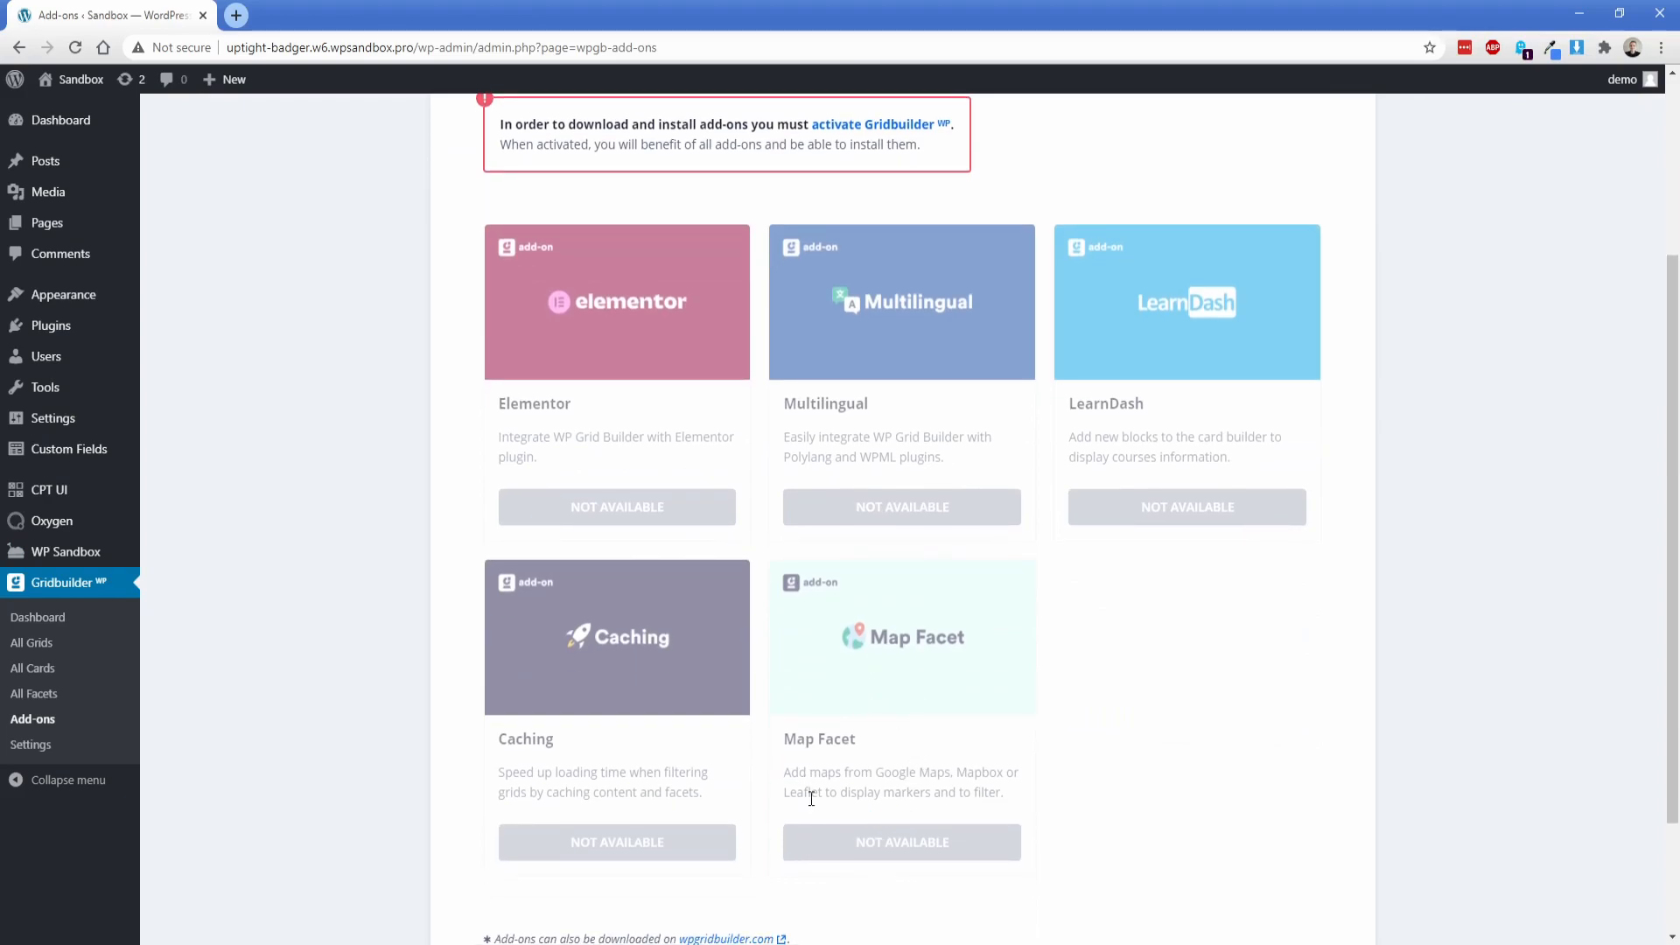
scroll(907, 713, up, 3)
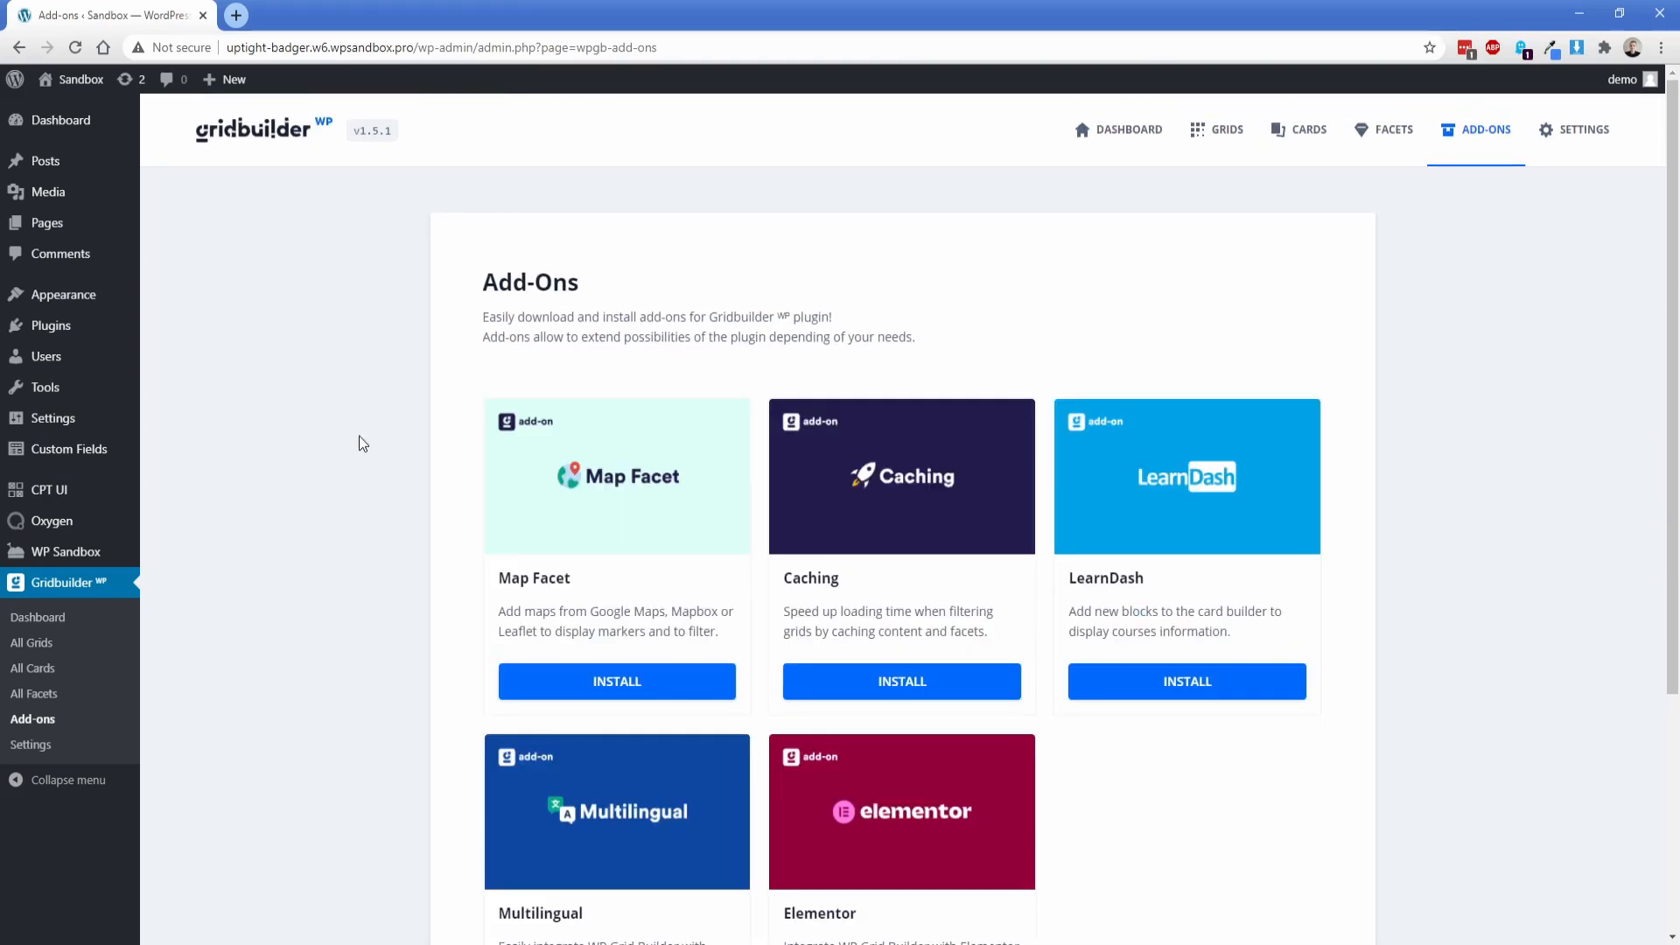
click(622, 683)
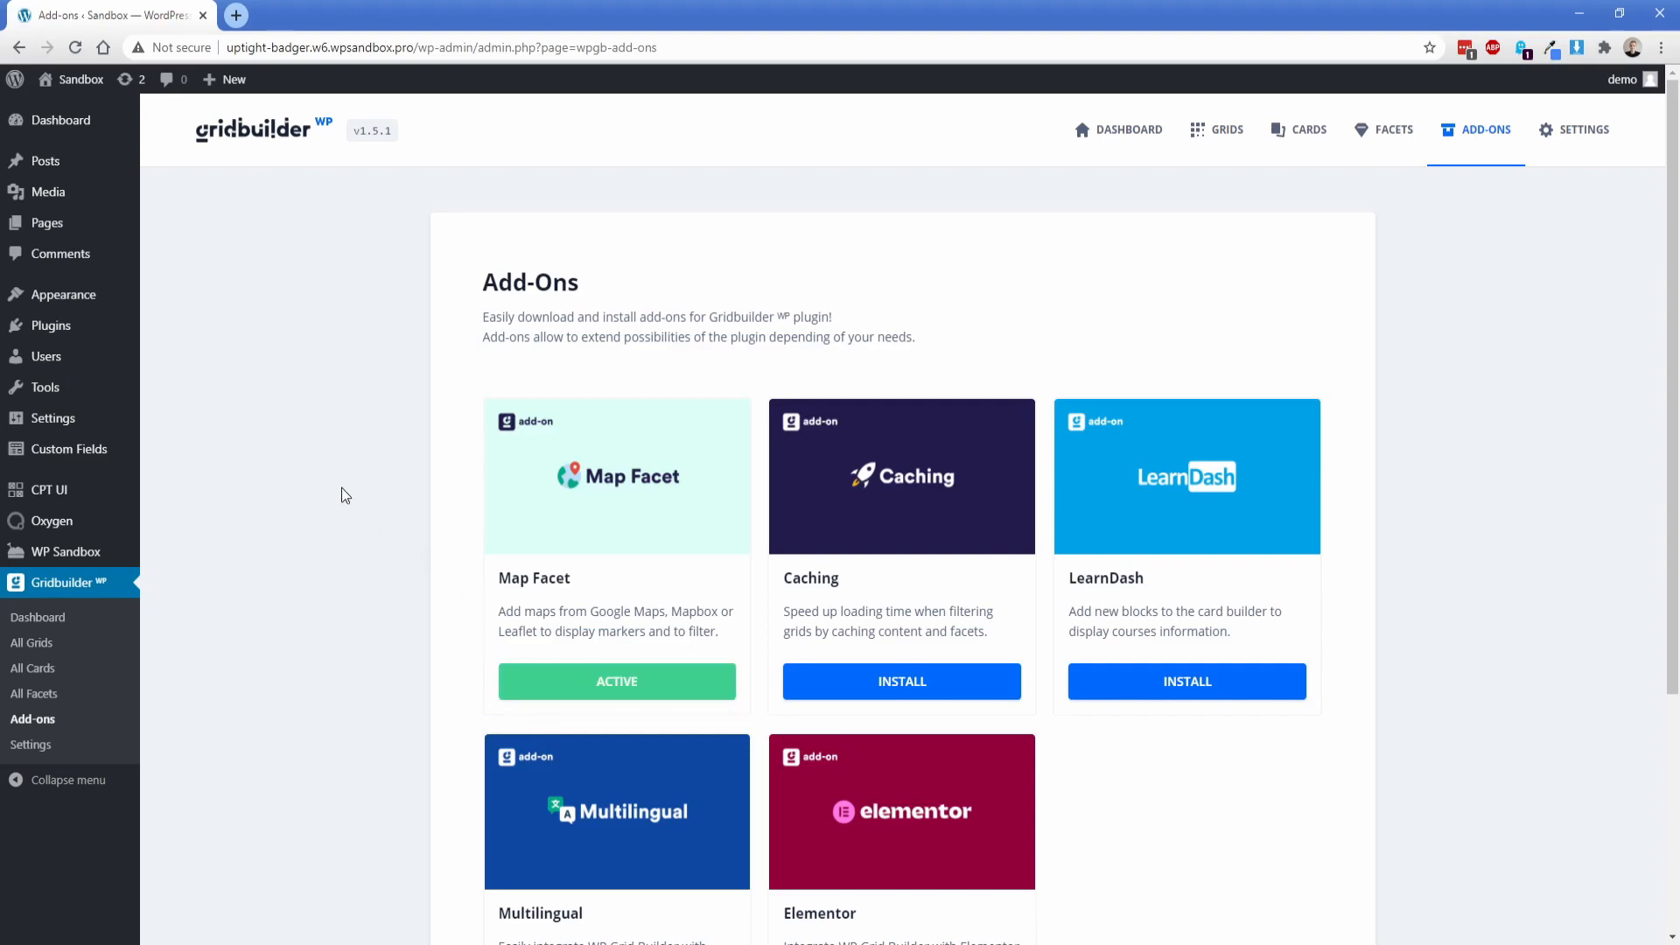
Step: Enable Filter Custom Content in the Gridbuilder general settings and save the changes
click(34, 744)
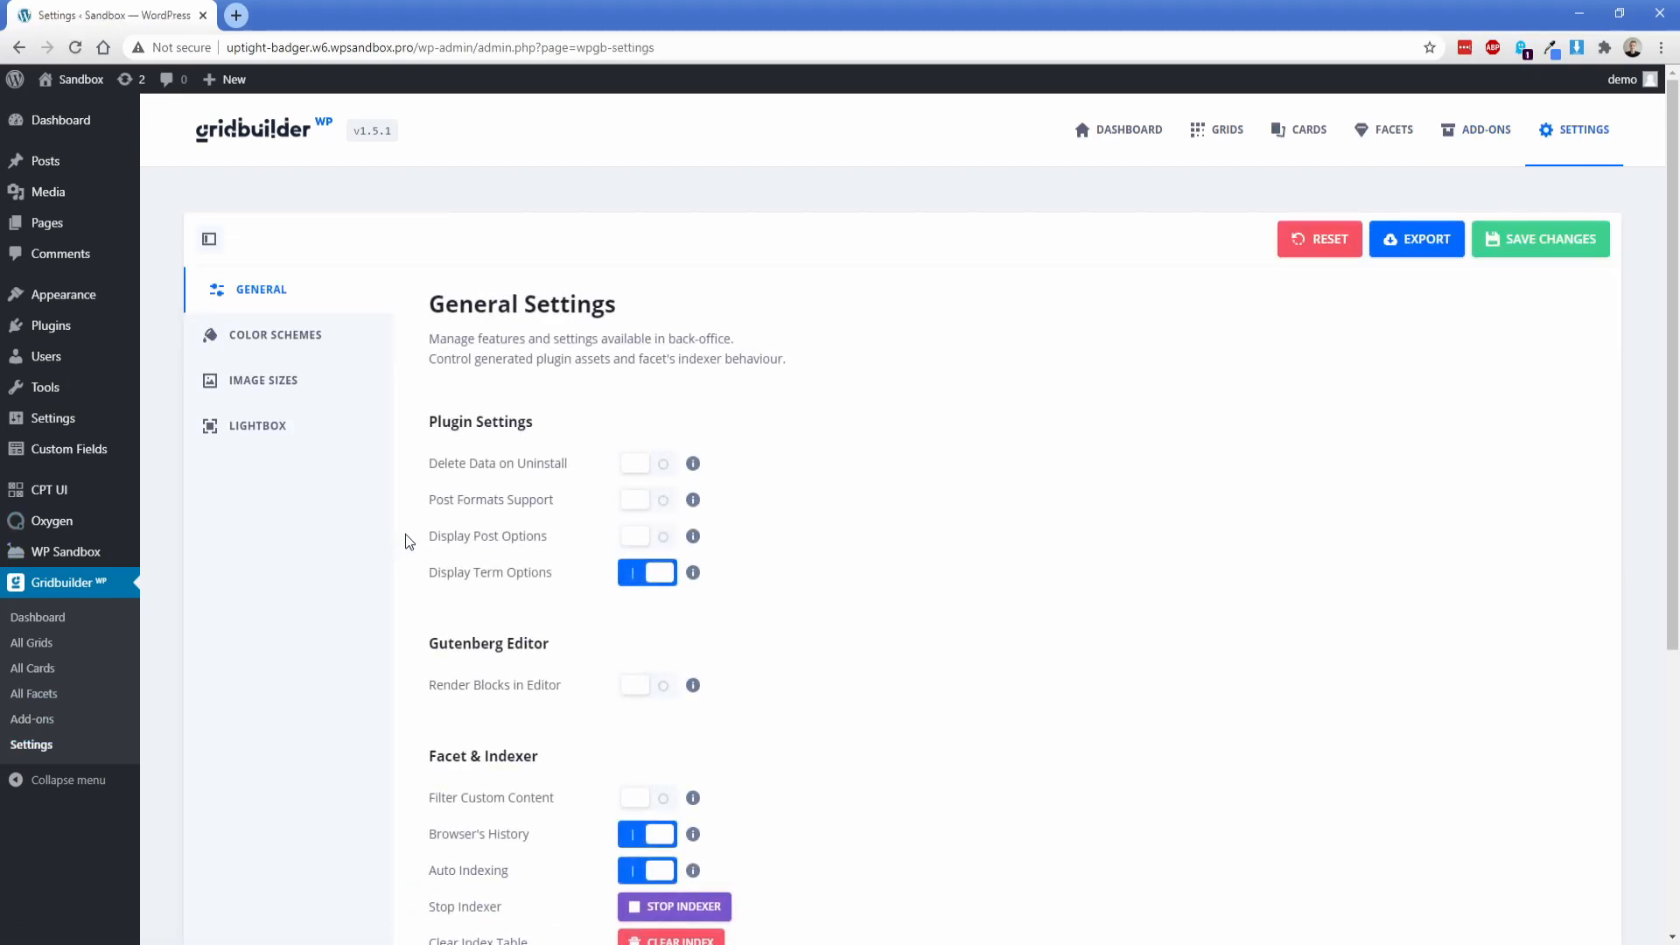
scroll(415, 510, down, 3)
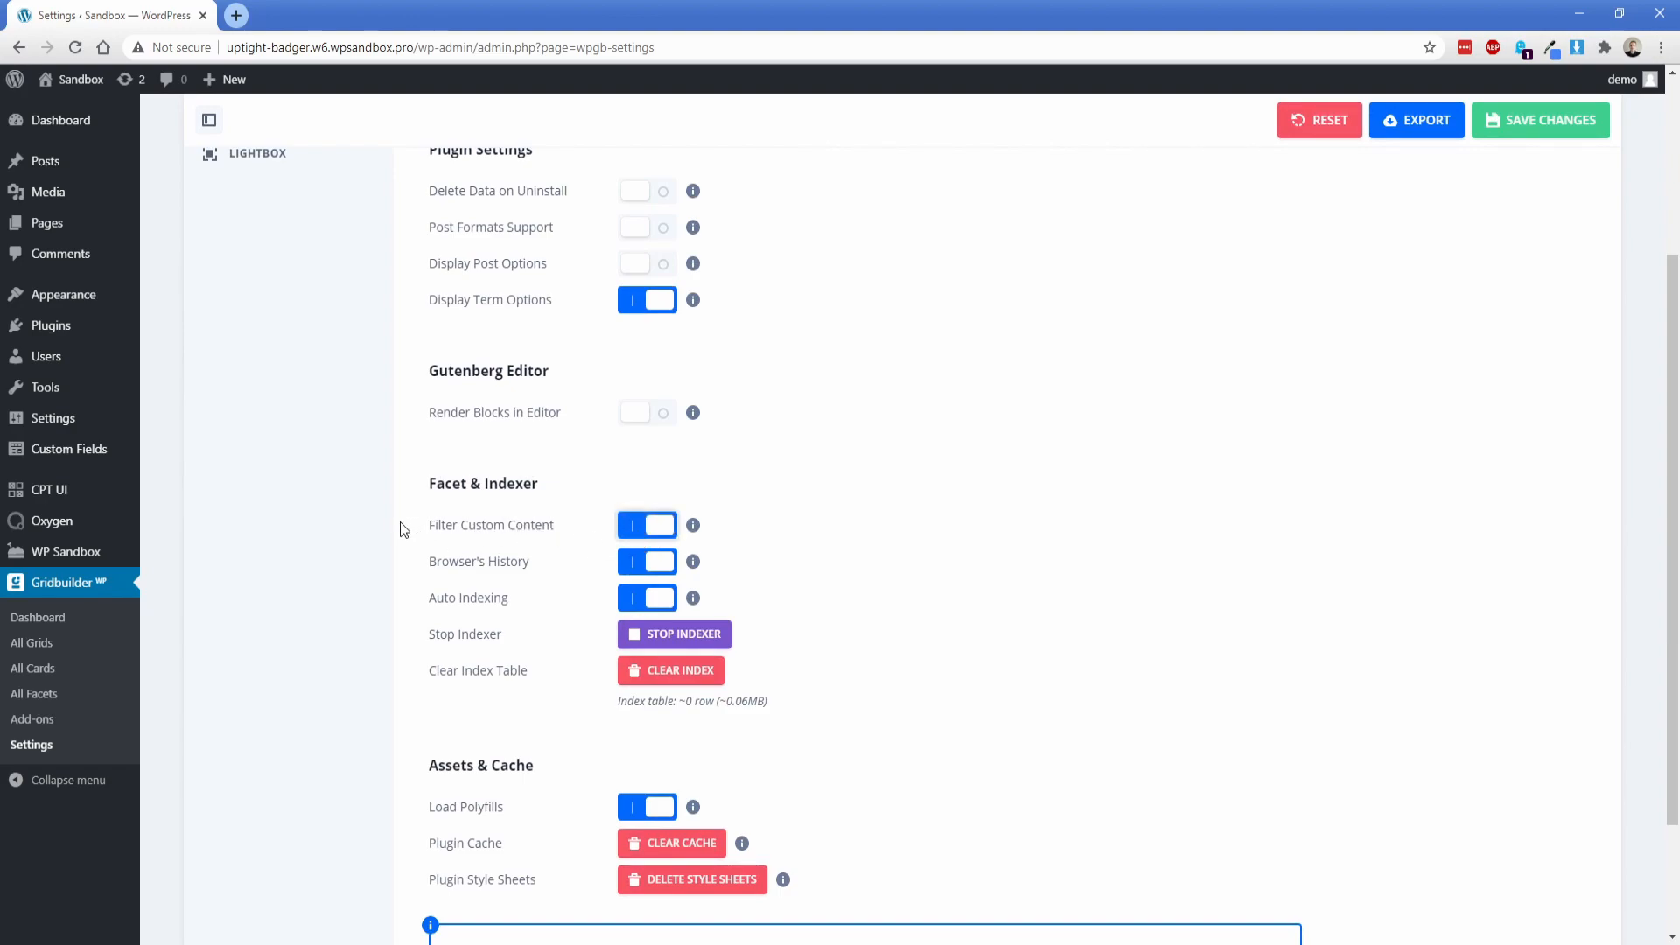
click(1540, 120)
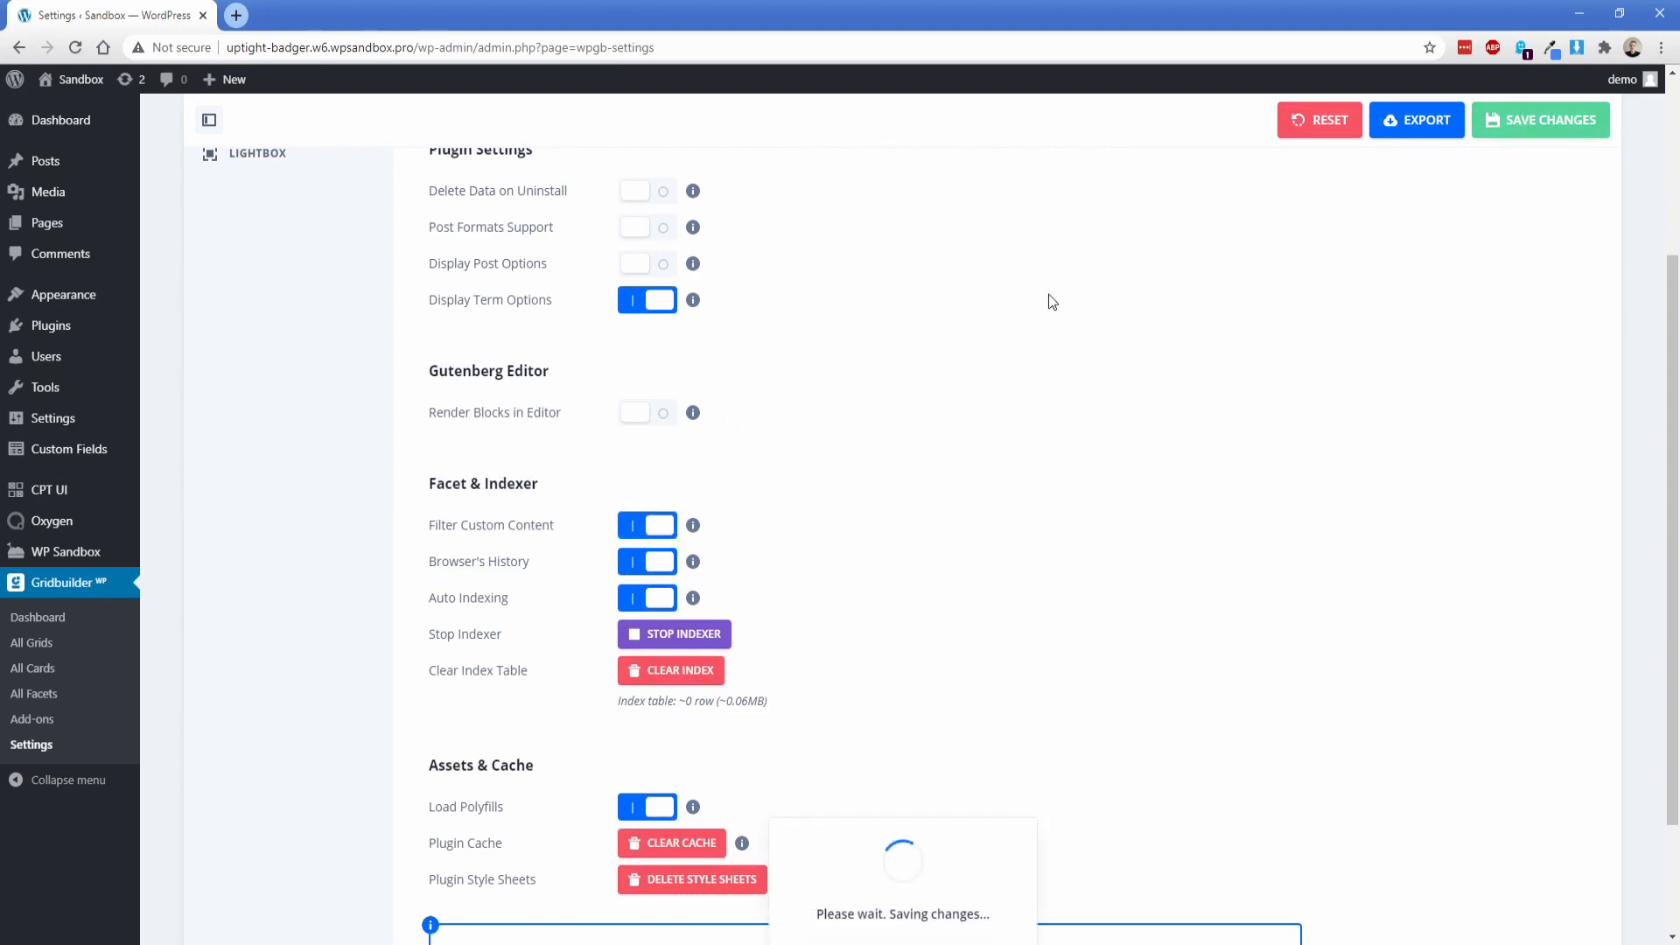
scroll(402, 544, up, 3)
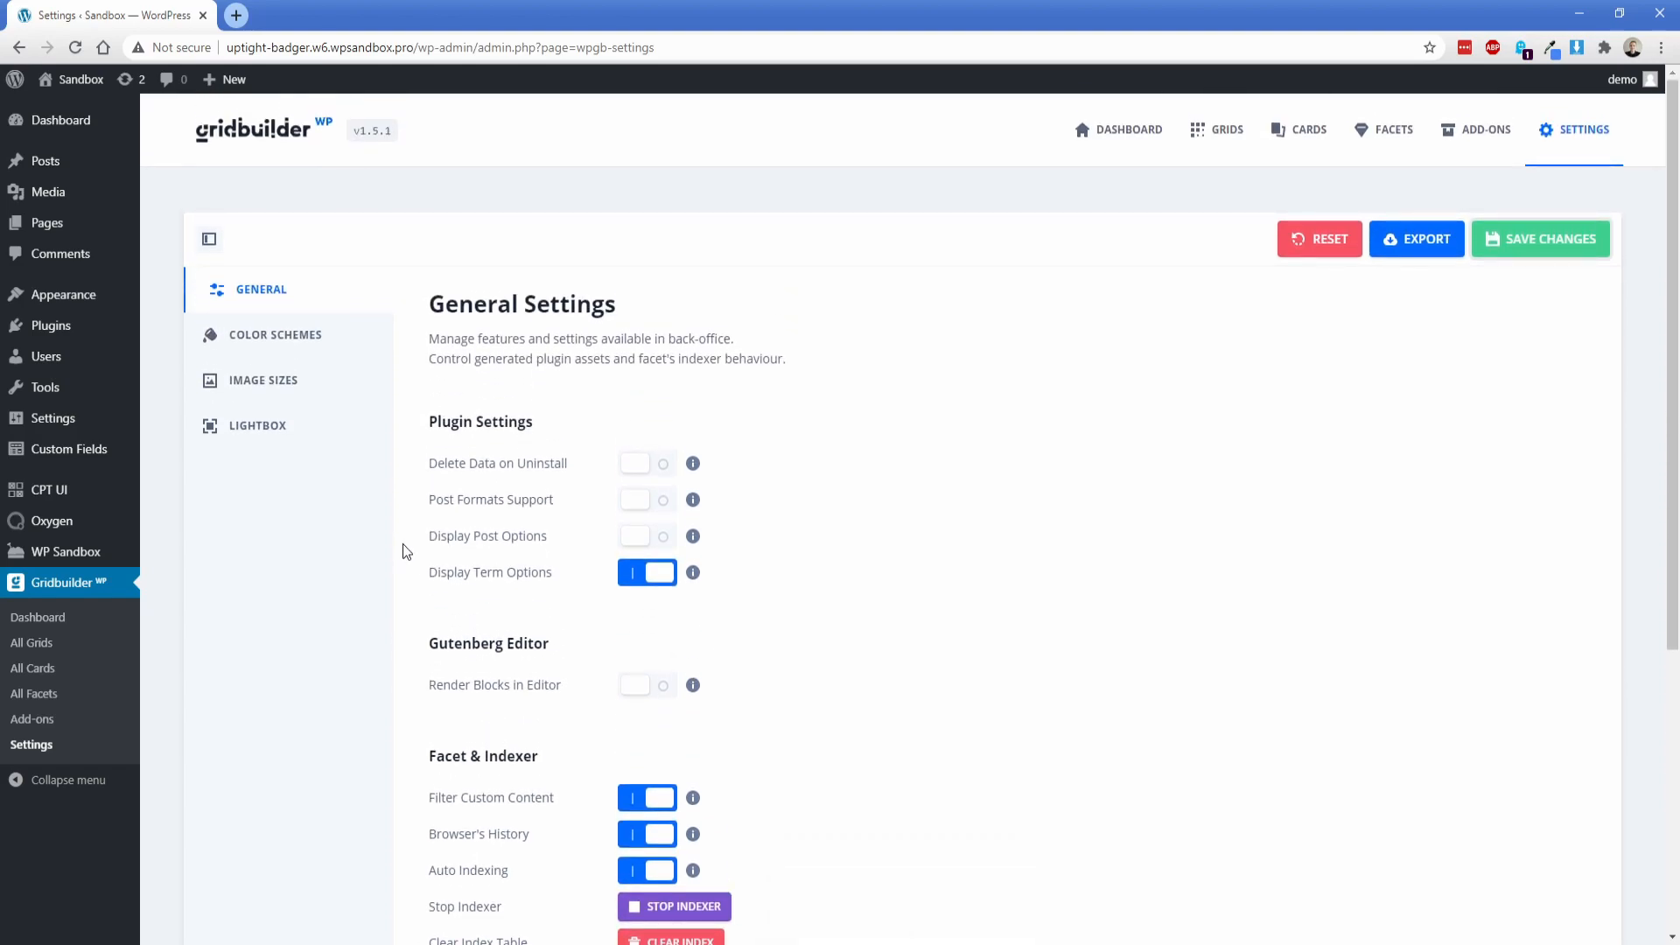
scroll(403, 543, down, 1)
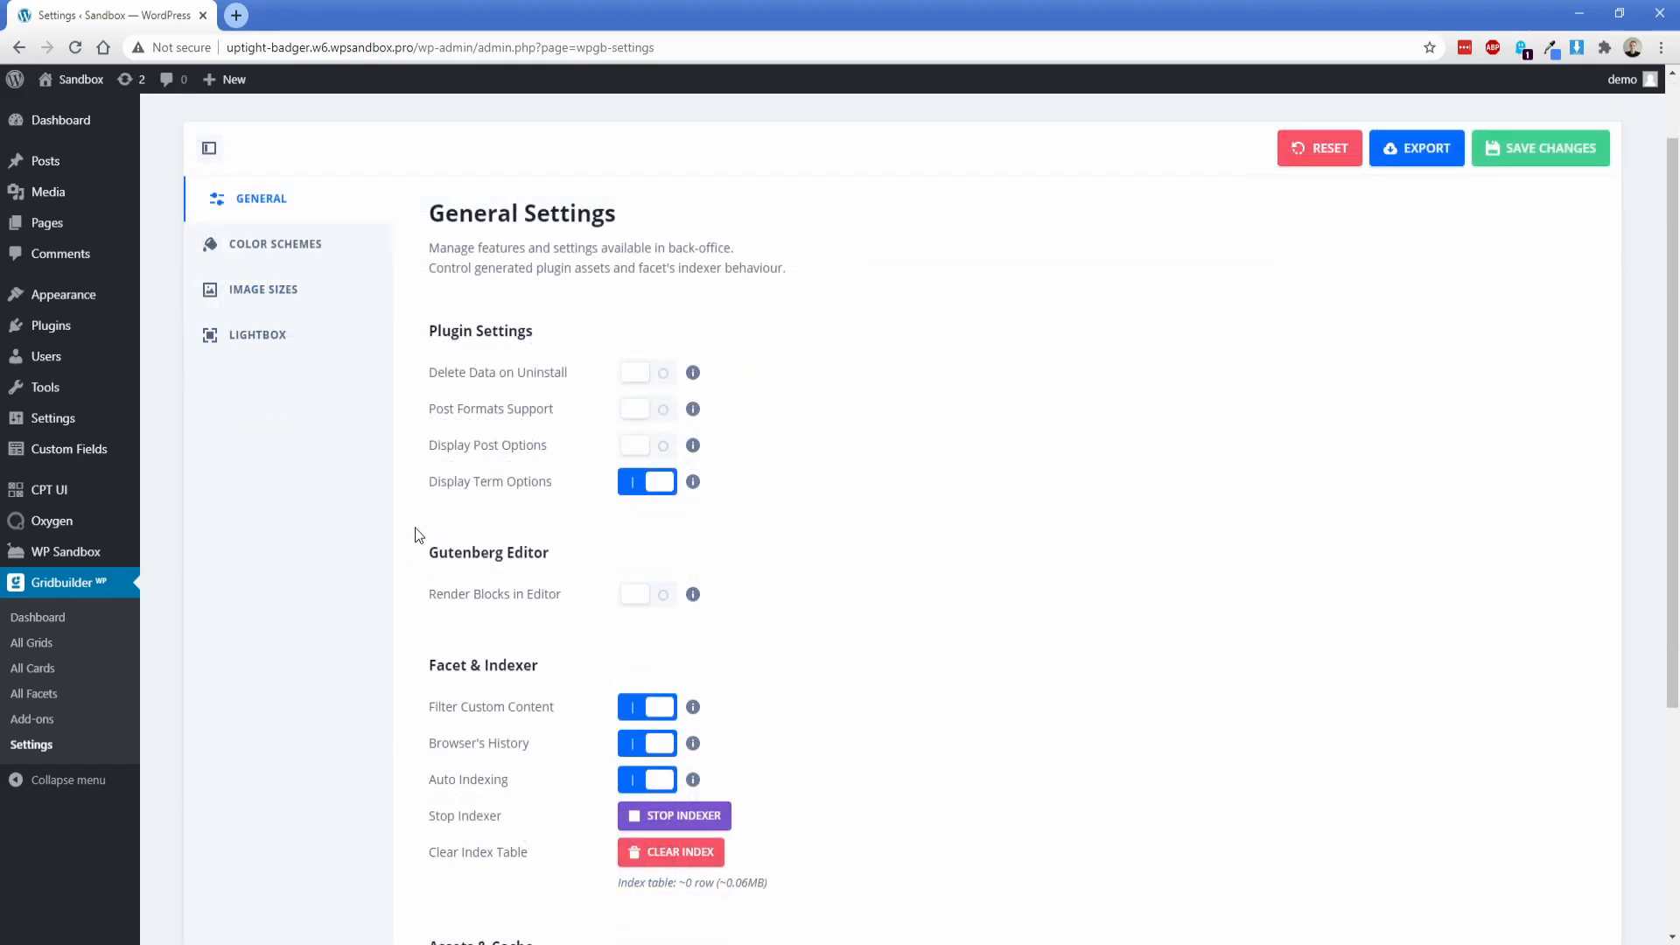
Step: Add a custom post type with the slug "locations", plural label "Locations" and singular label "Location"
mouse_move(44, 489)
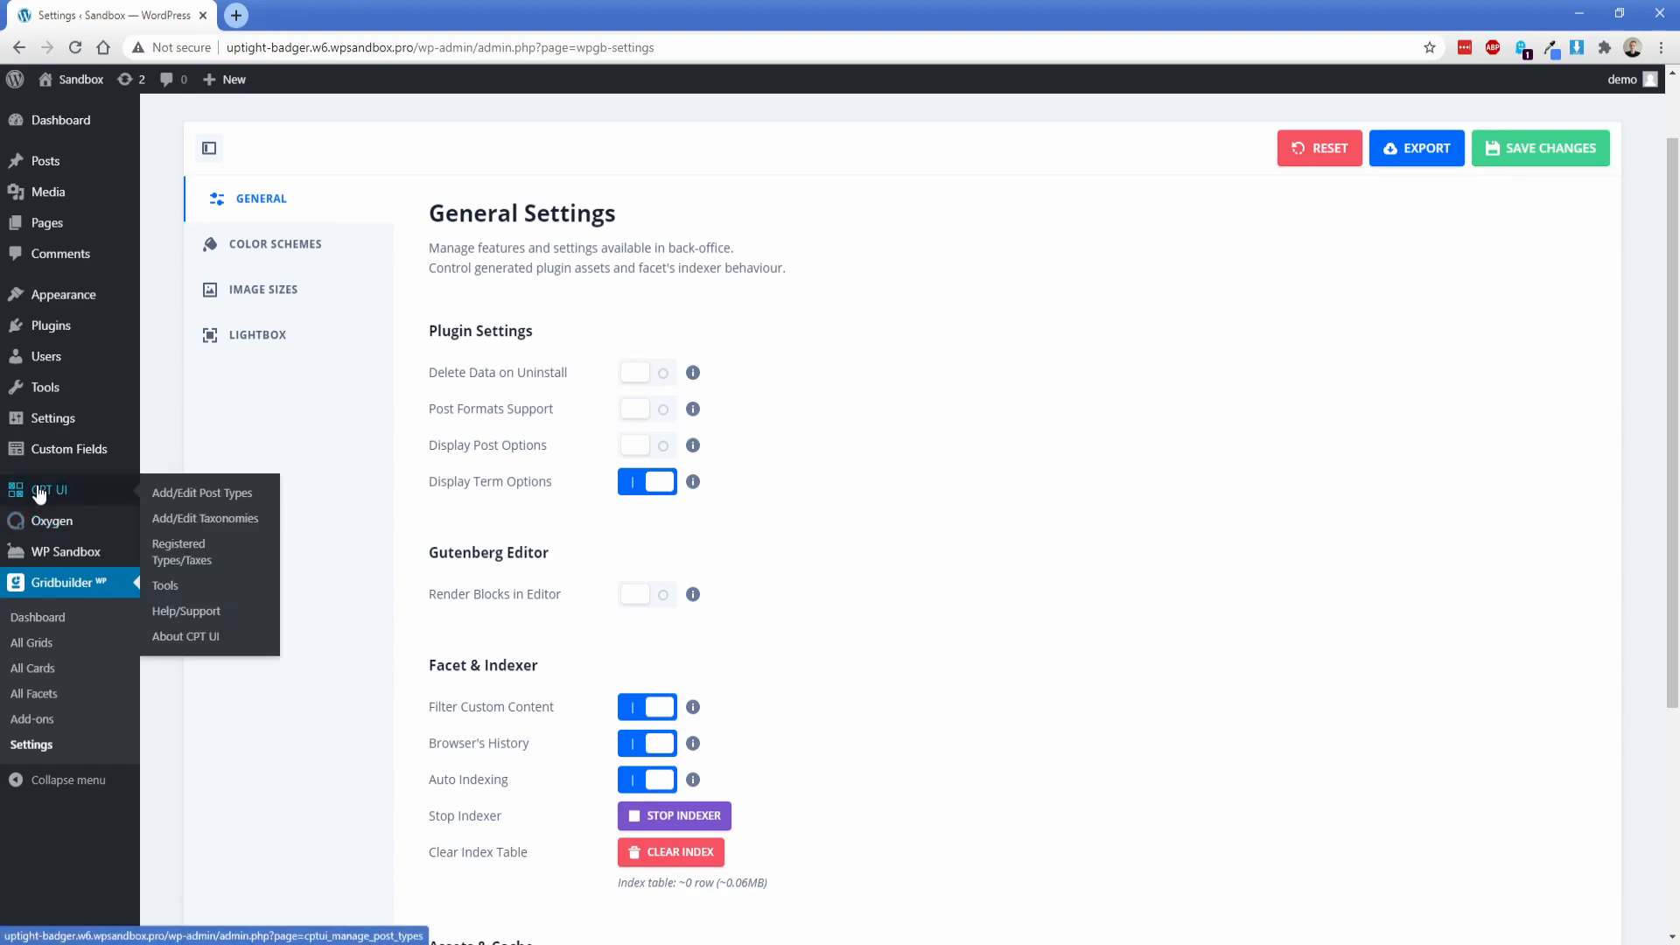
click(188, 496)
click(431, 297)
text(locations)
key(Tab)
text(Locations)
key(Tab)
text(Location)
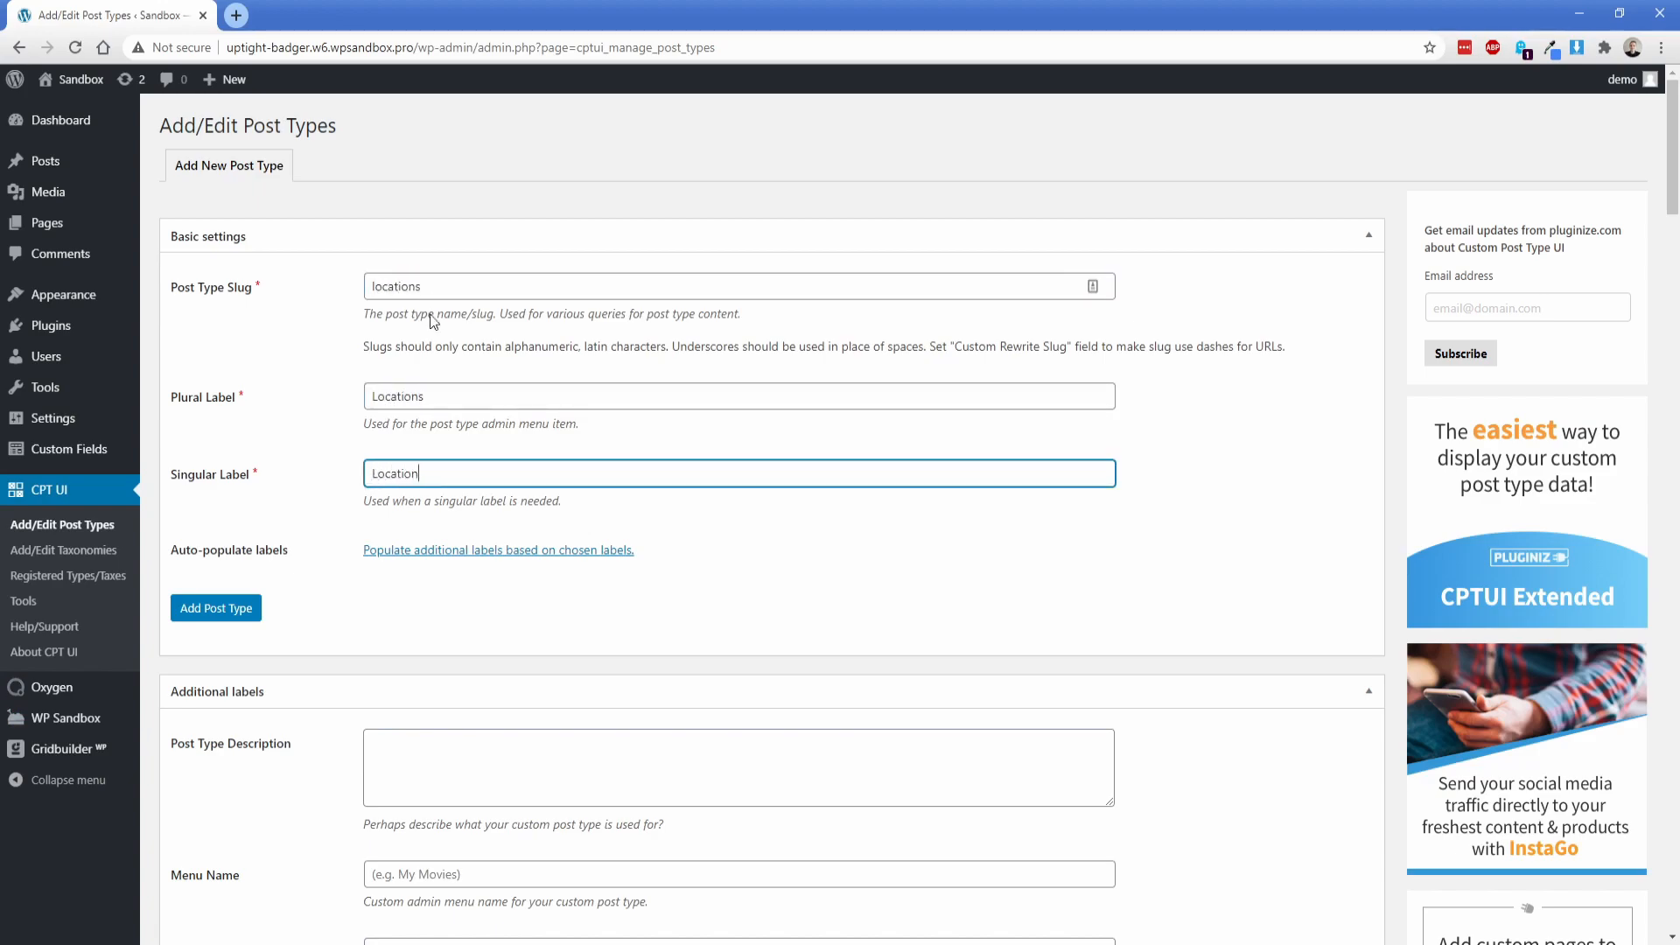
click(225, 610)
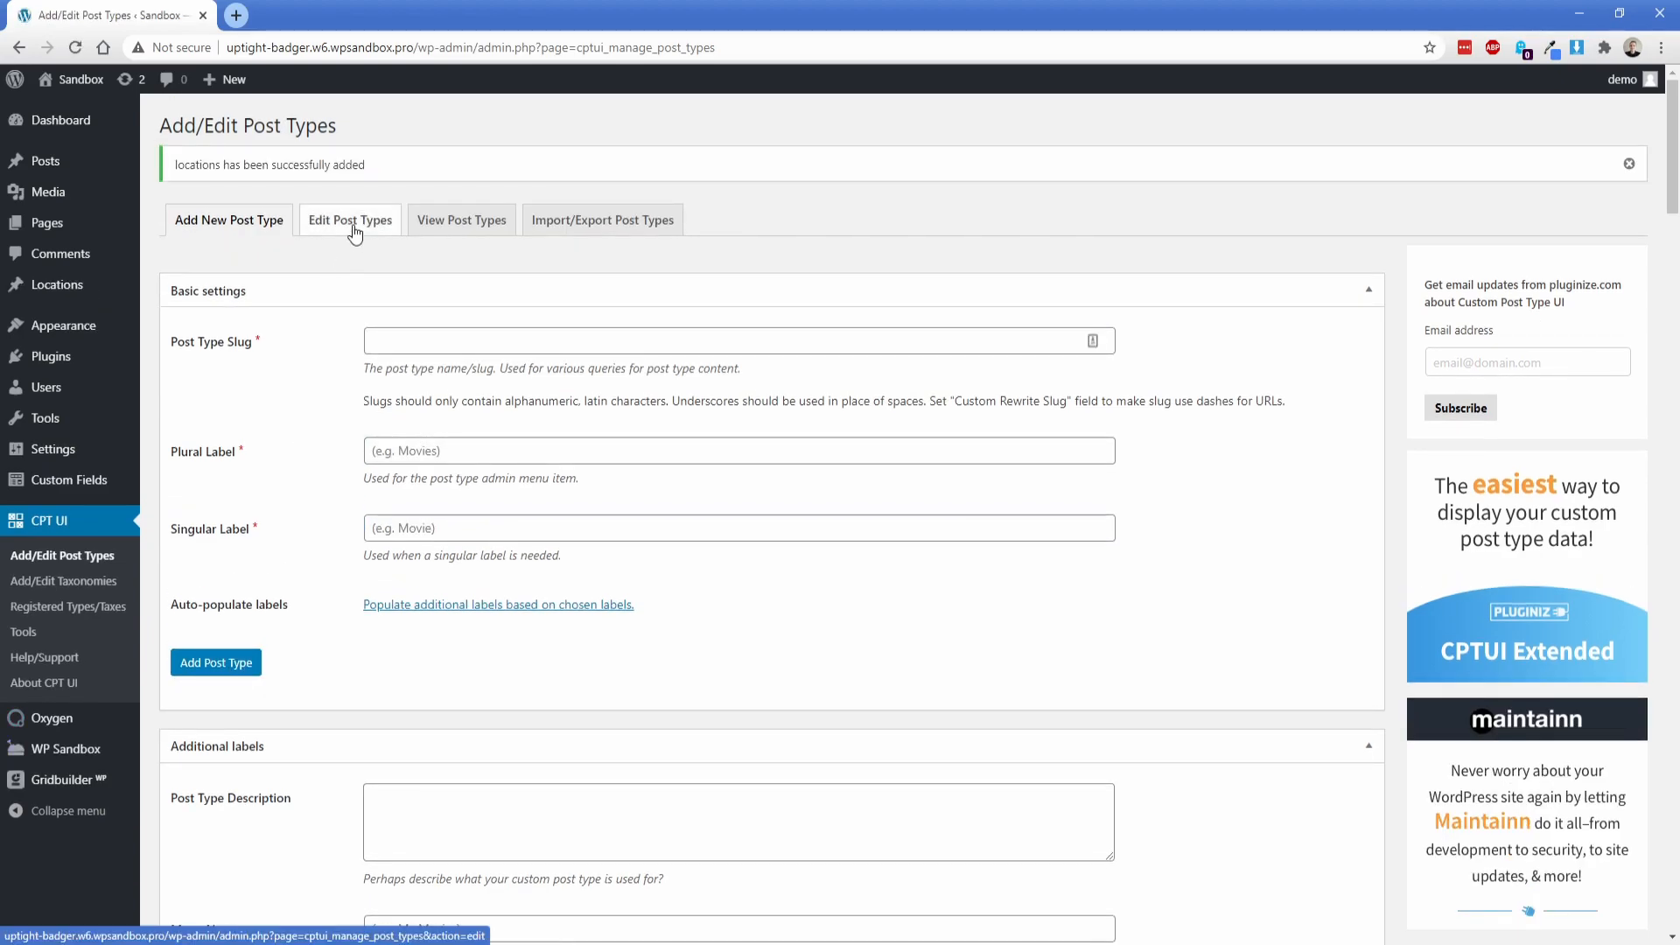
Step: Open the Locations post type for editing and set its Has Archive option to True
click(353, 230)
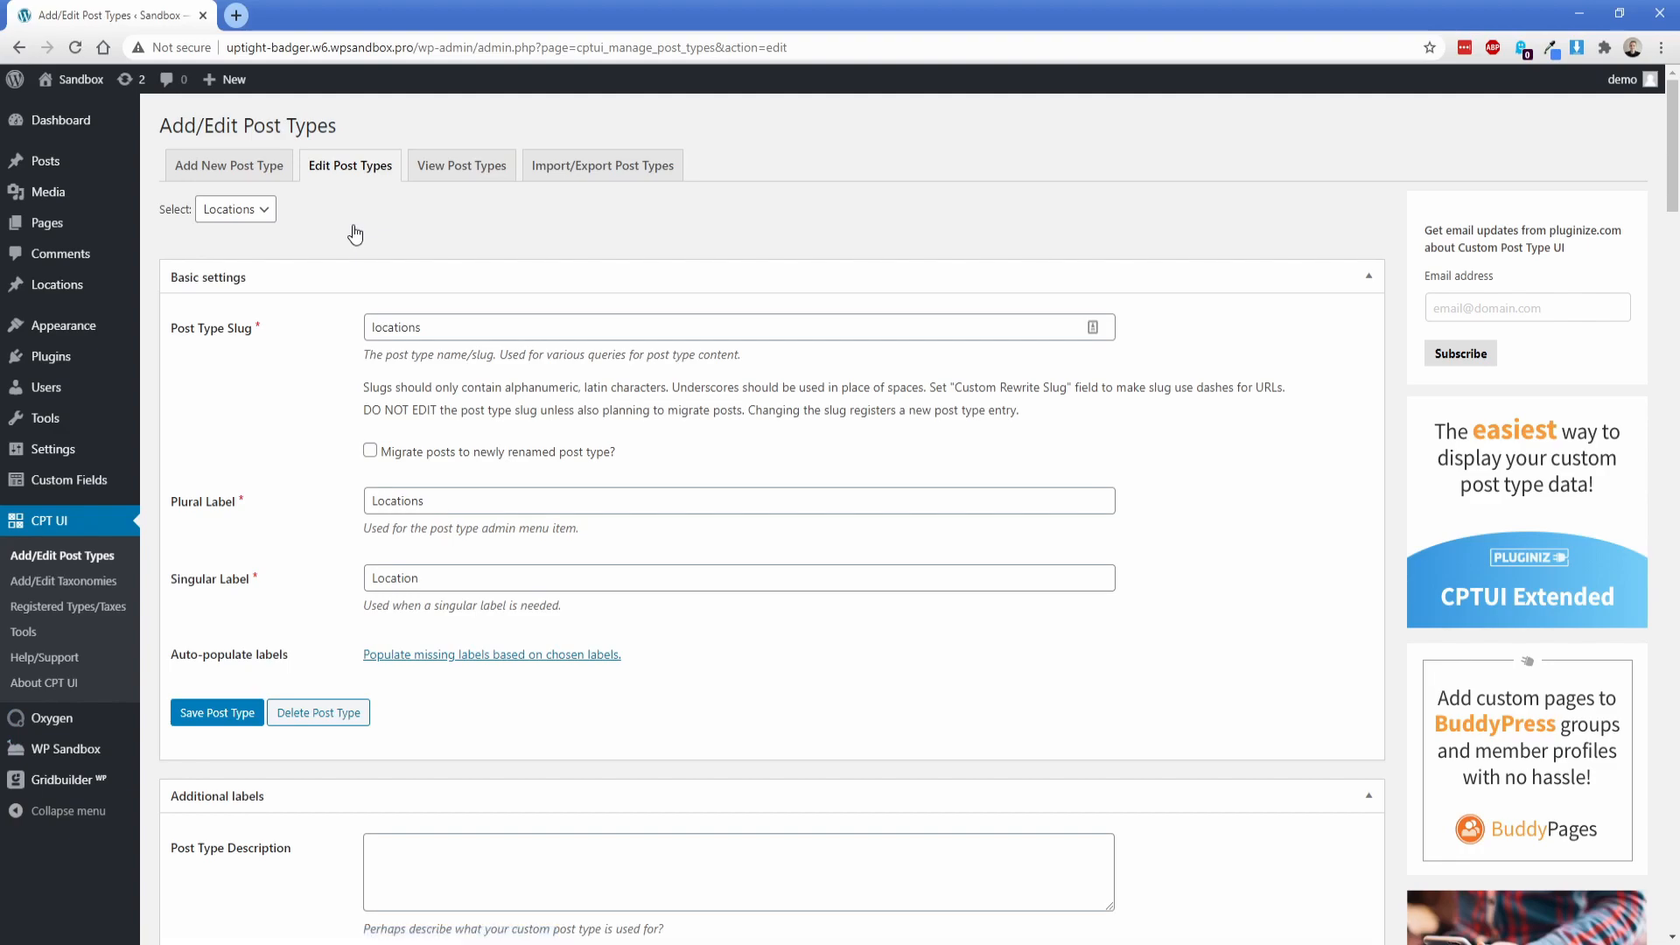
click(252, 213)
click(241, 235)
key(ctrl+f)
text(has ar)
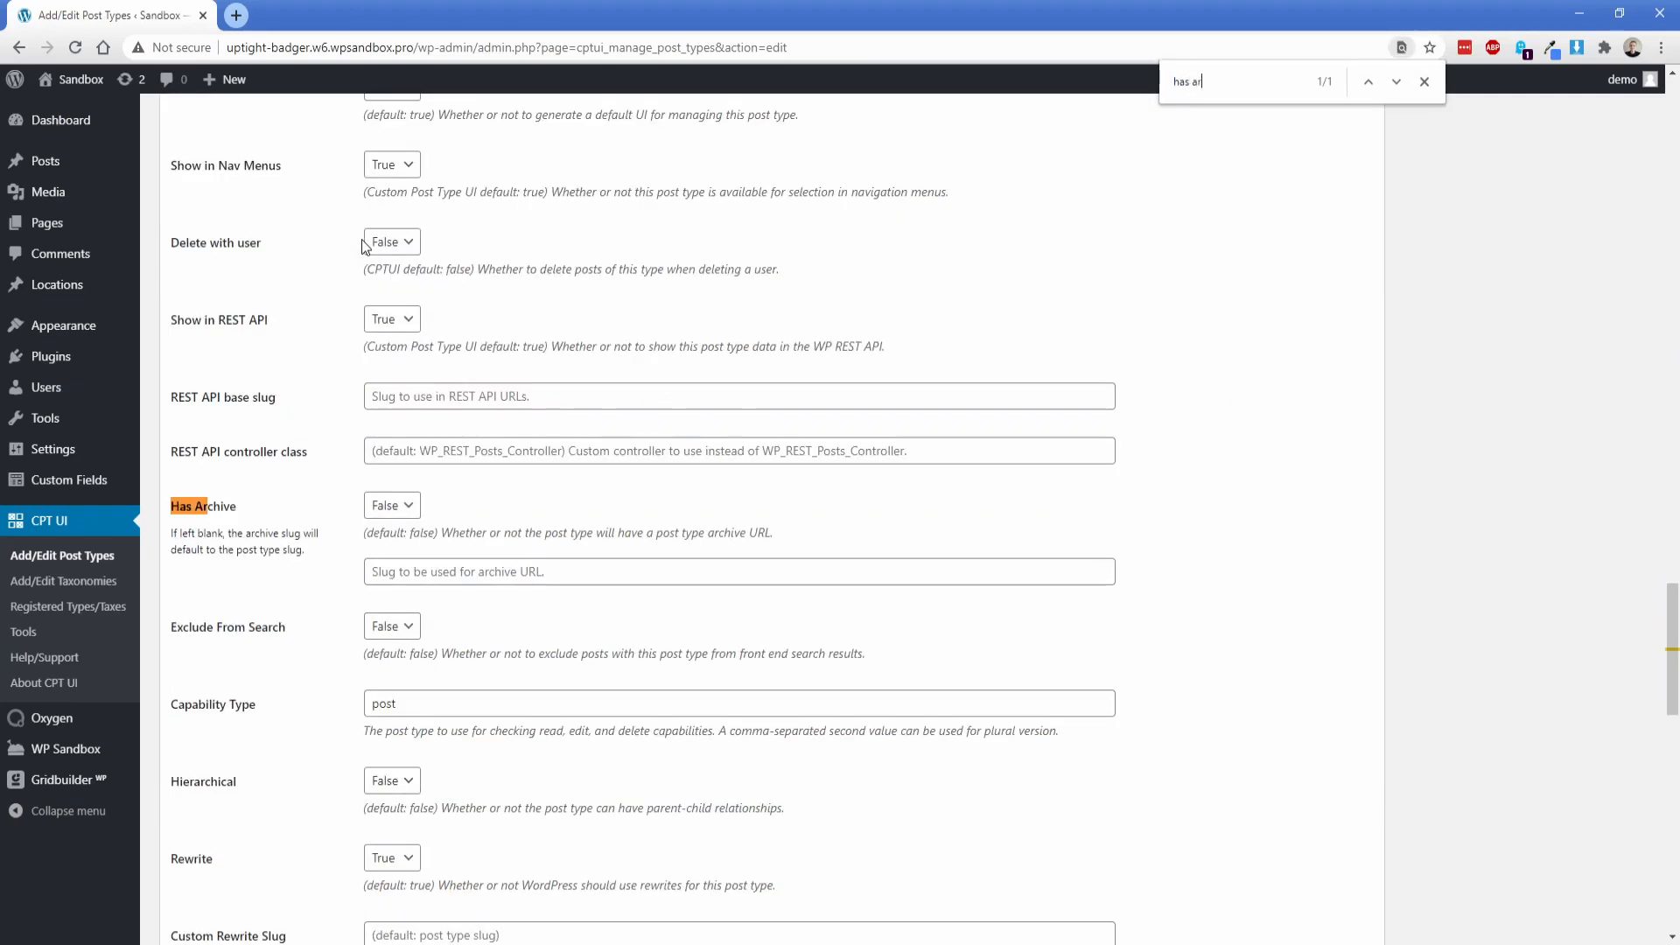
click(385, 508)
Step: Enable the Categories (WP Core) taxonomy for the Locations post type and save the post type
scroll(347, 517, down, 12)
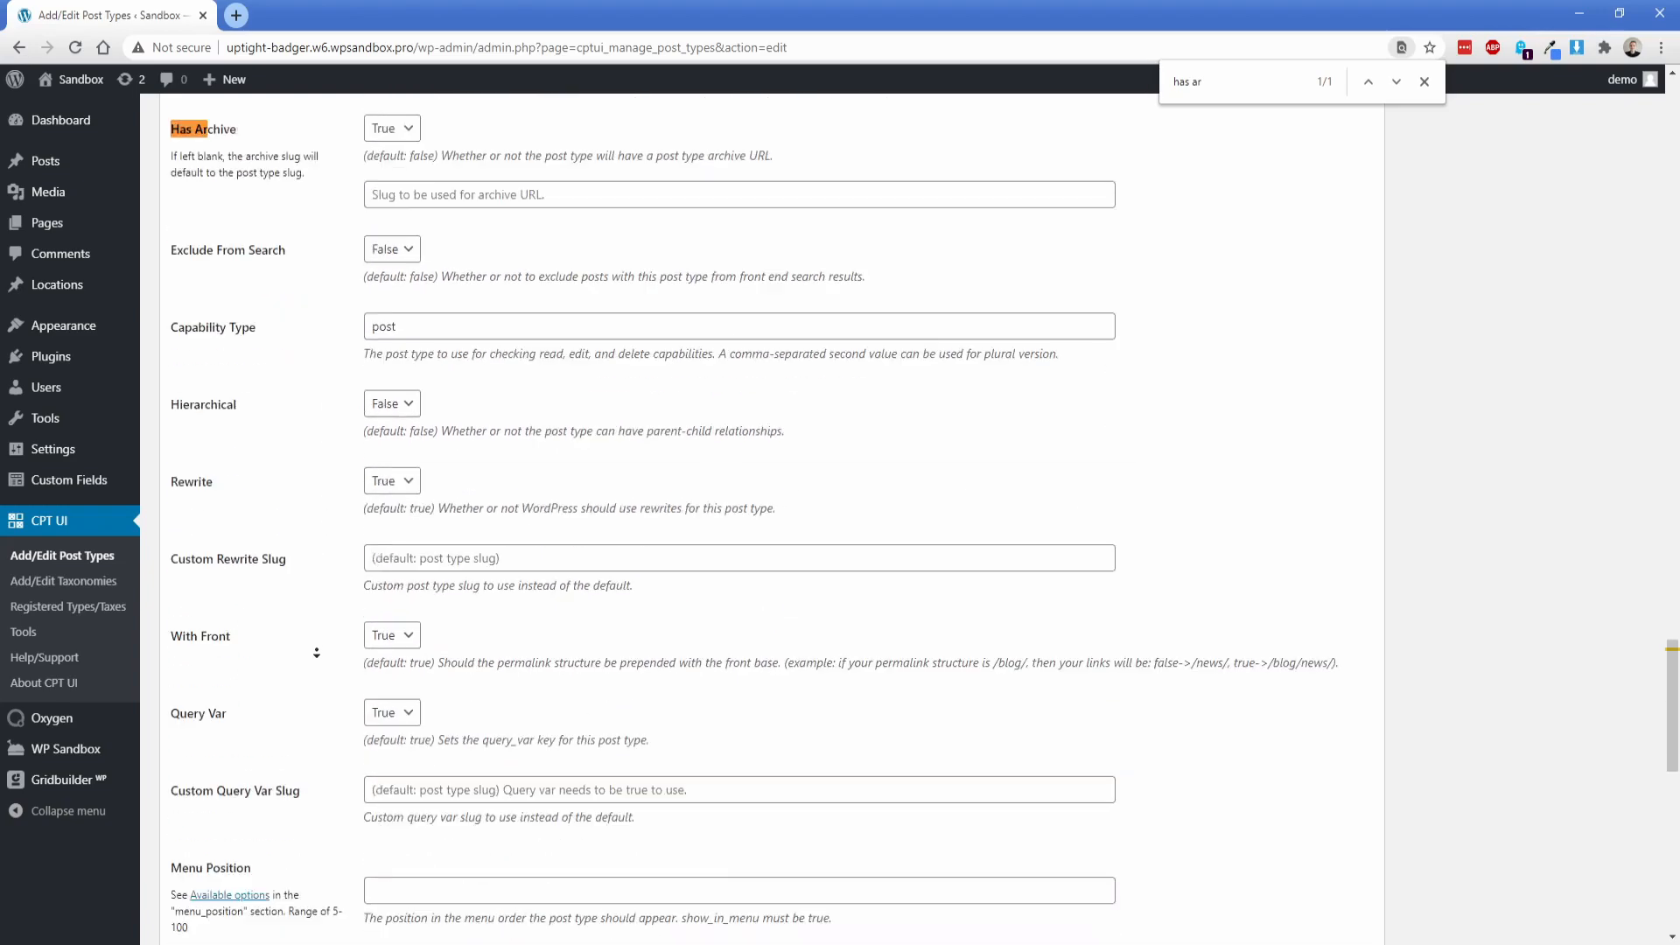
click(401, 754)
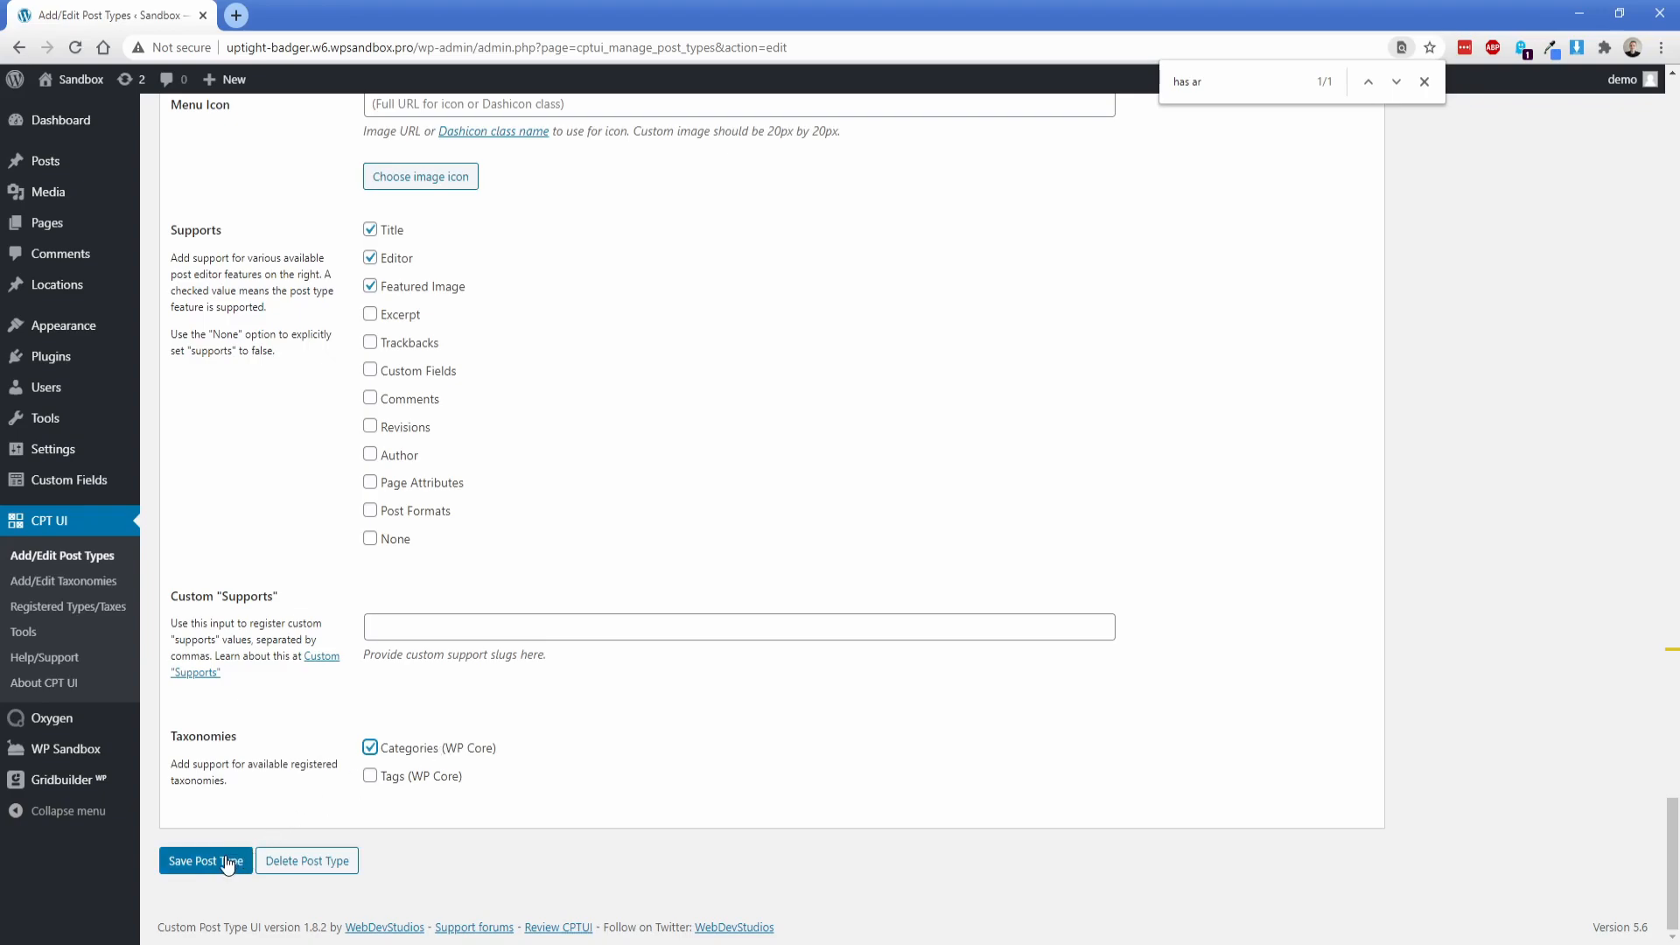
click(164, 858)
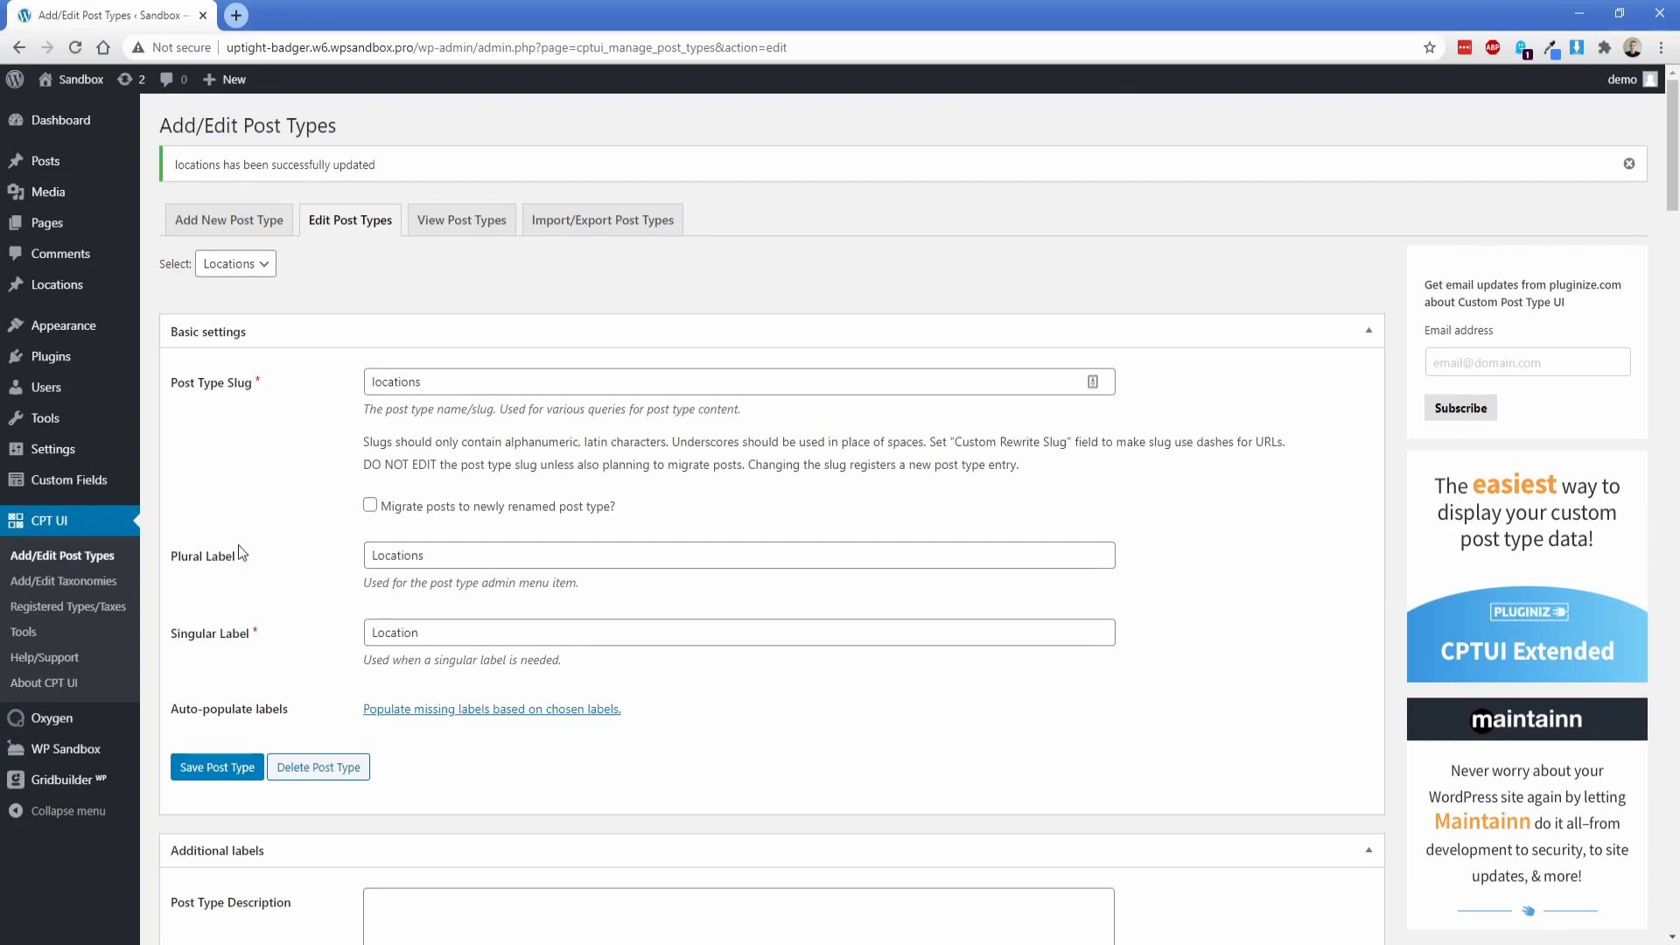
Step: Paste the Google Maps API key into Oxygen's general settings and save the changes
mouse_move(99, 727)
click(172, 797)
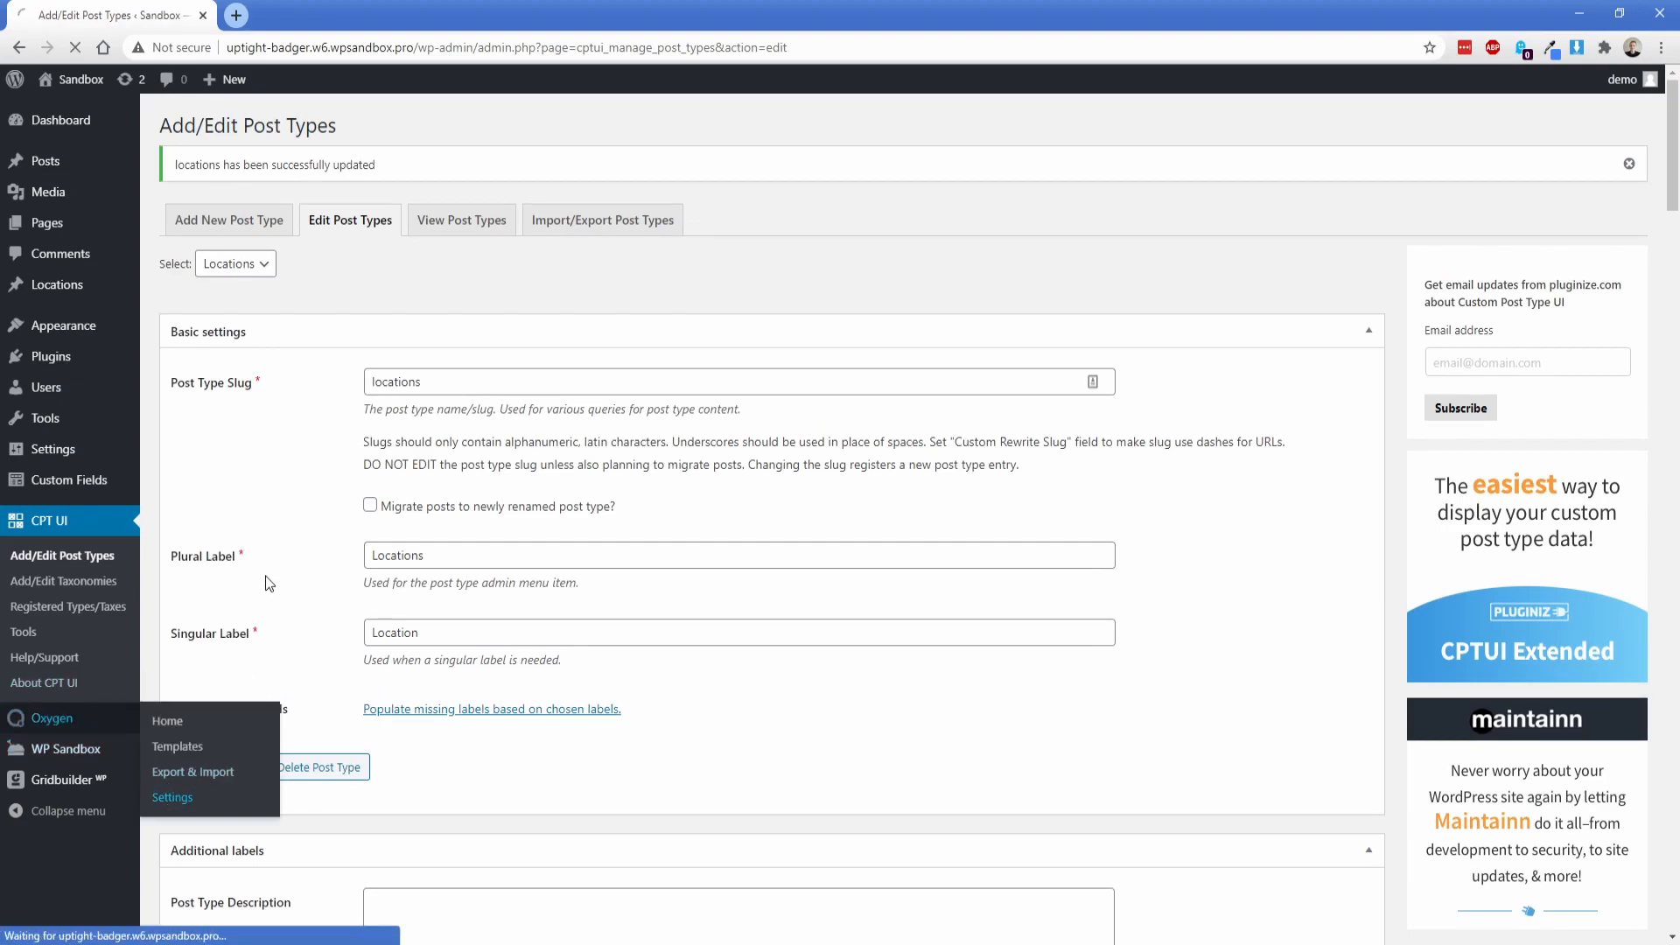
click(489, 305)
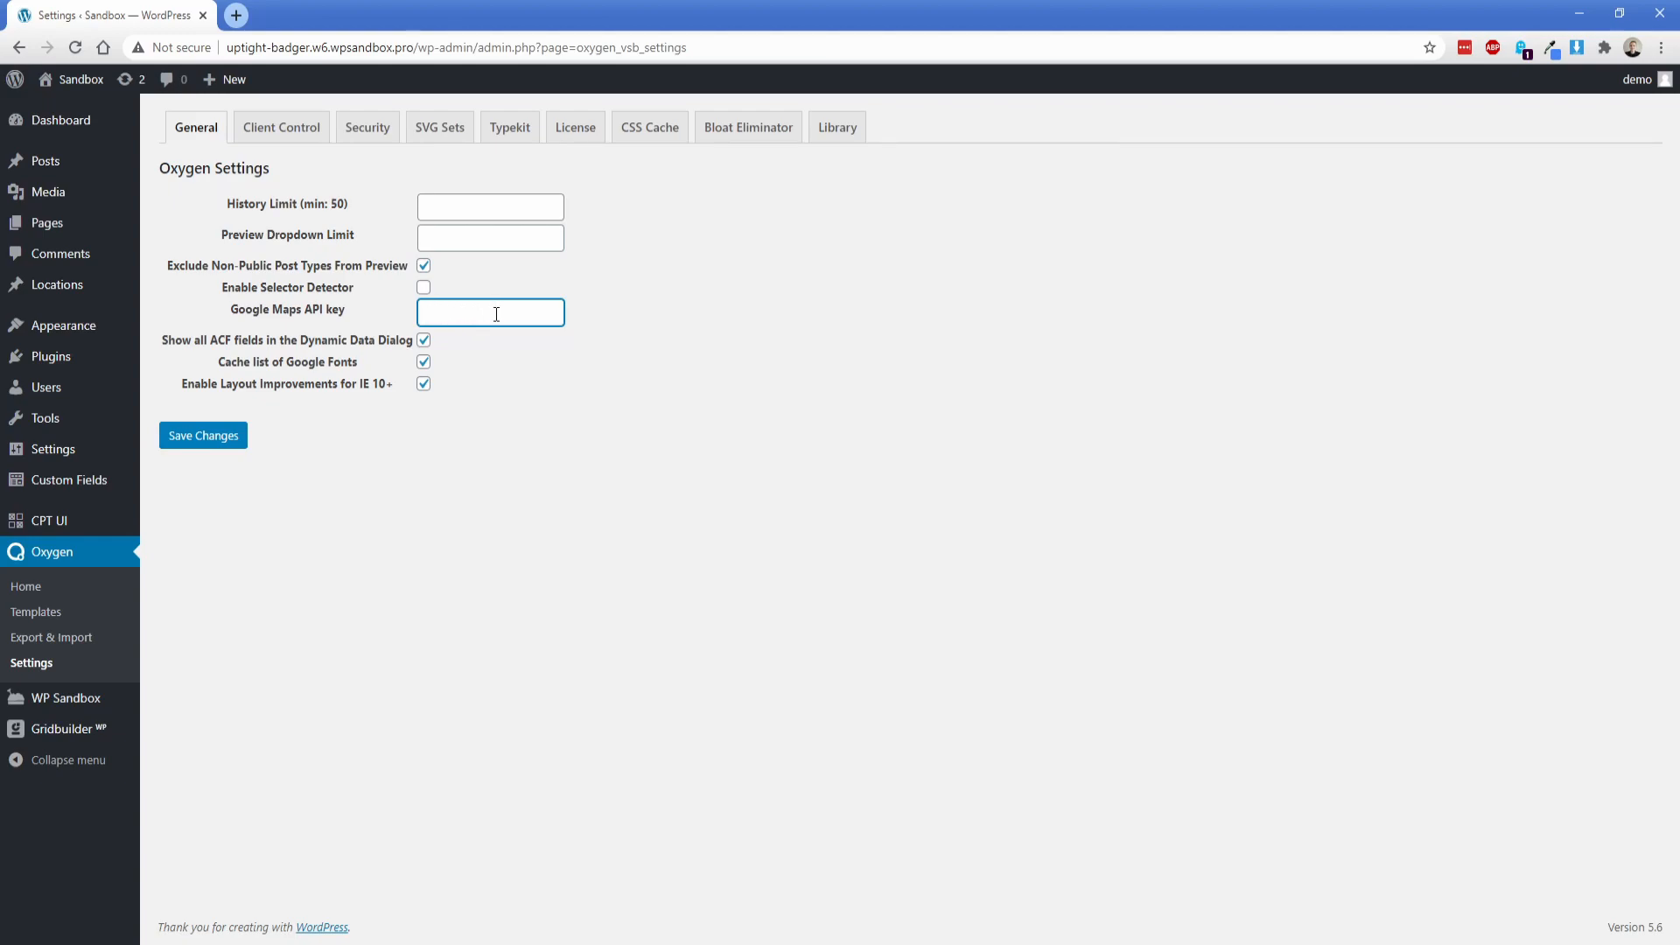
key(ctrl+v)
click(197, 444)
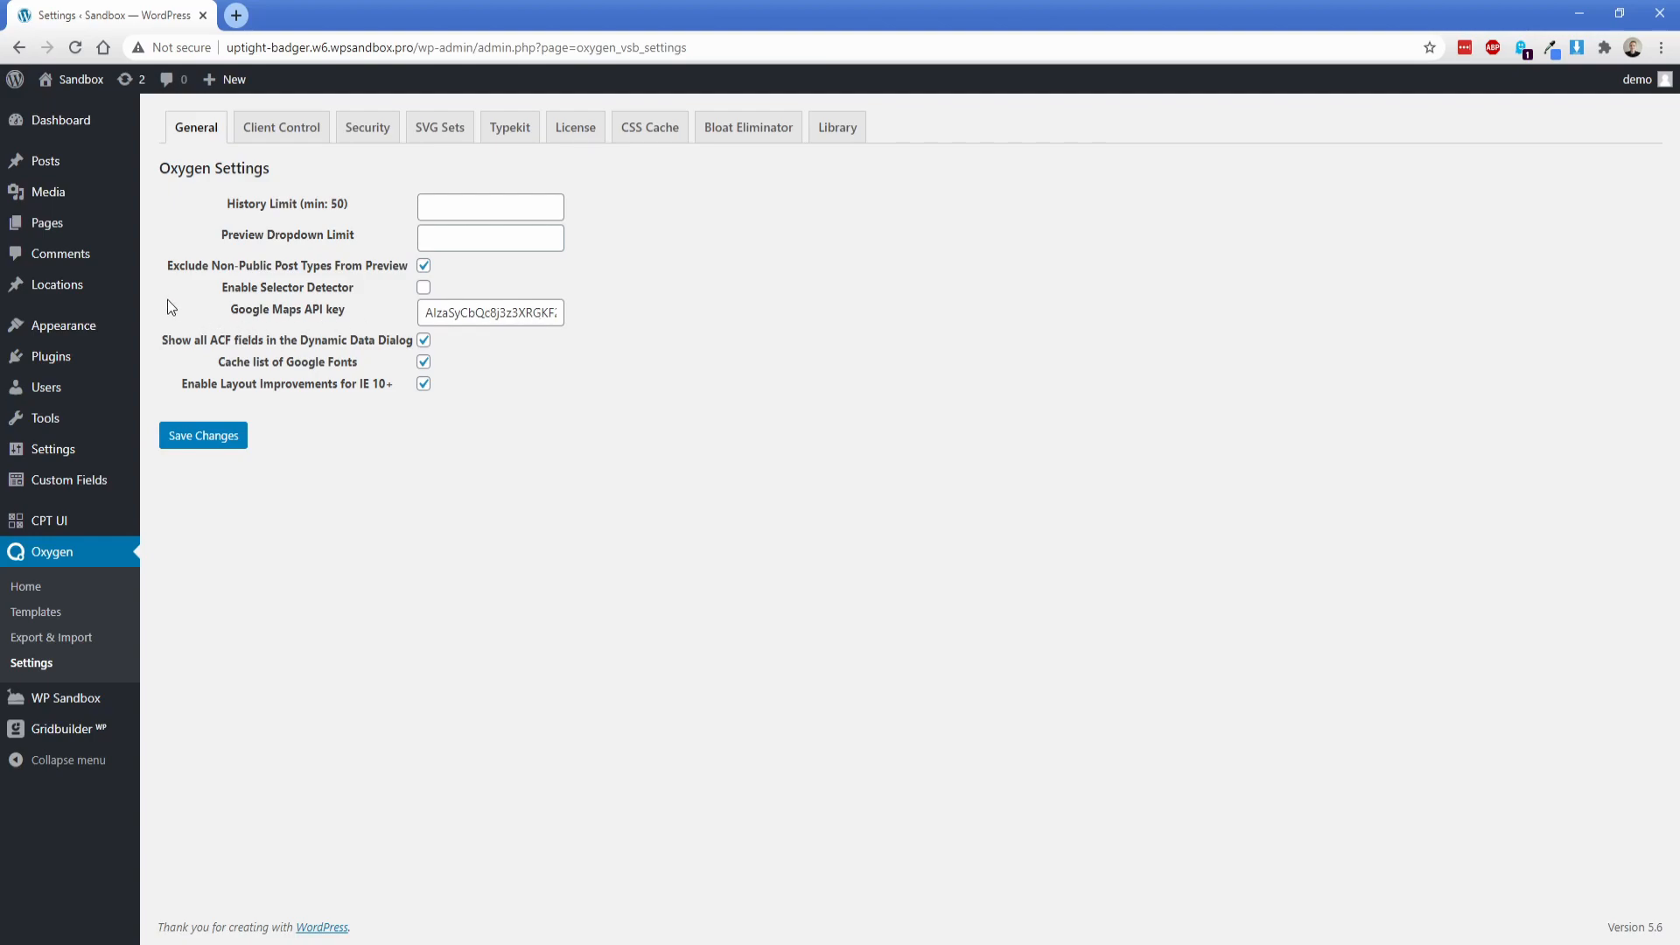
Step: Create a new custom field group titled "Locations data"
mouse_move(101, 487)
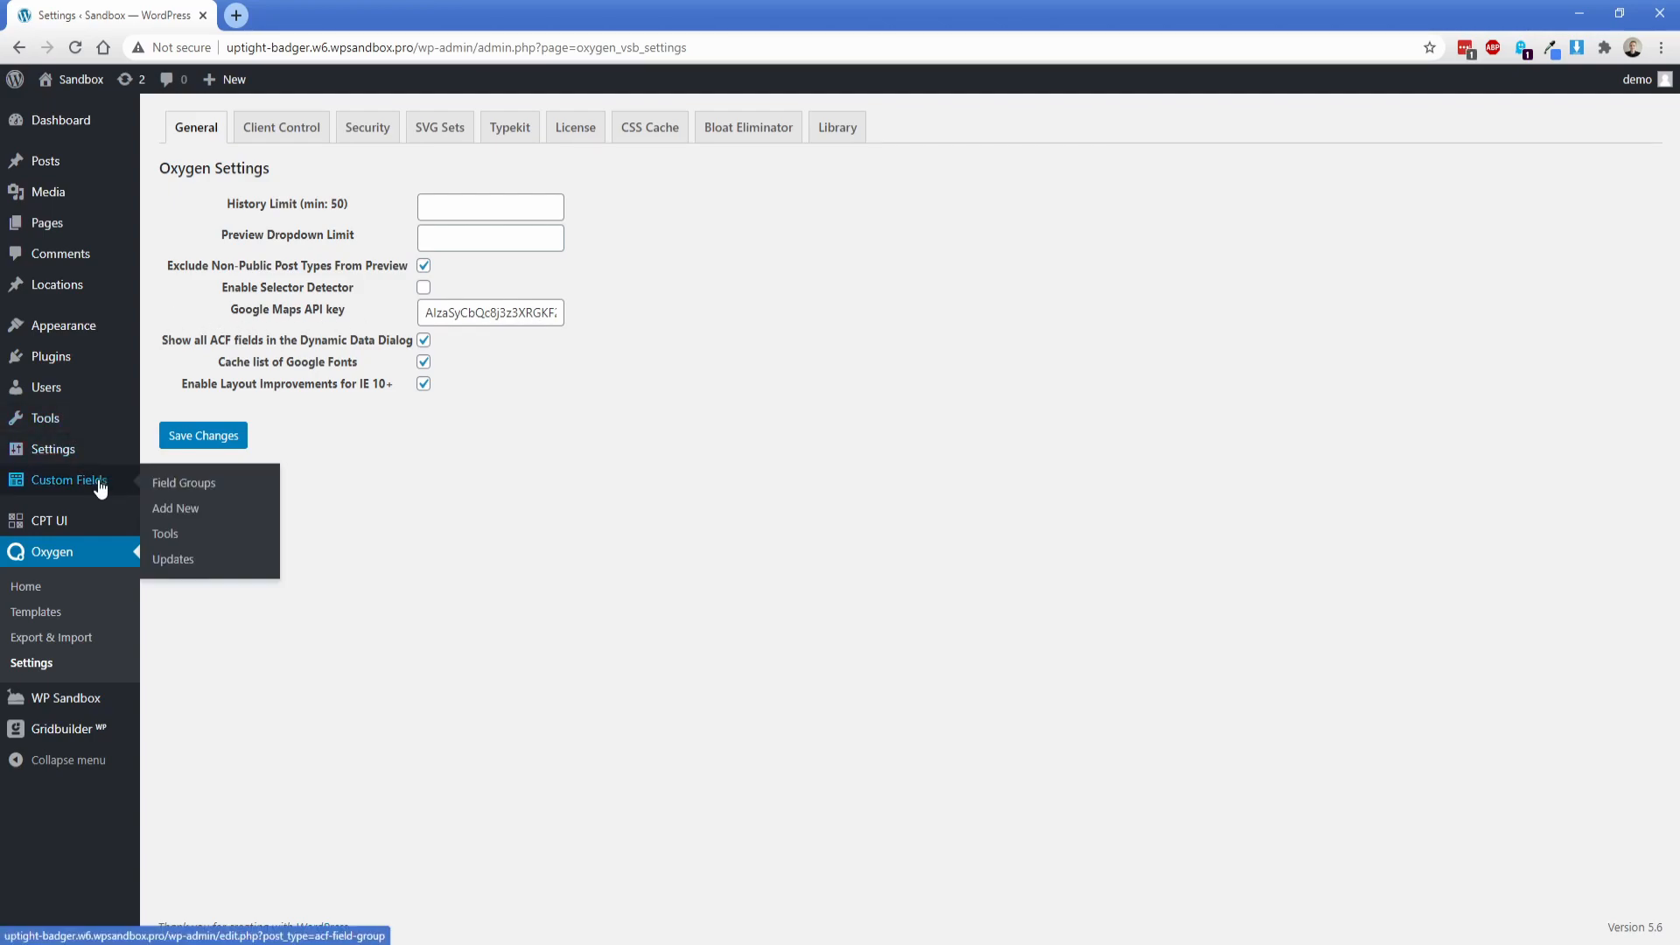
click(166, 511)
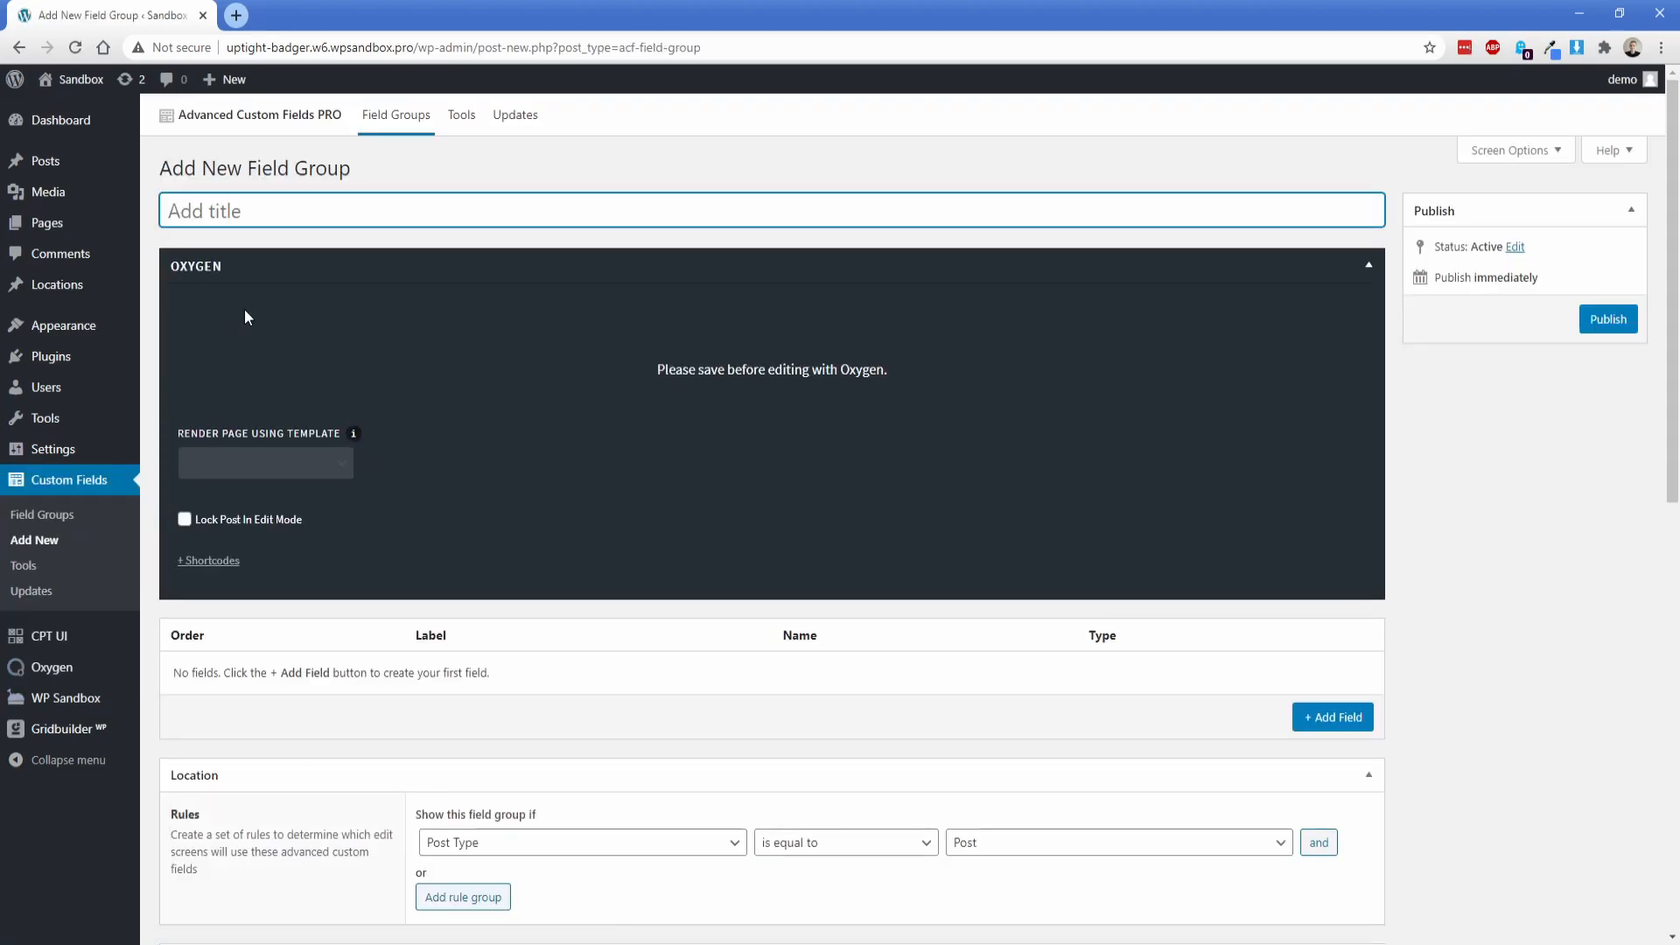
text(Locations data)
click(277, 263)
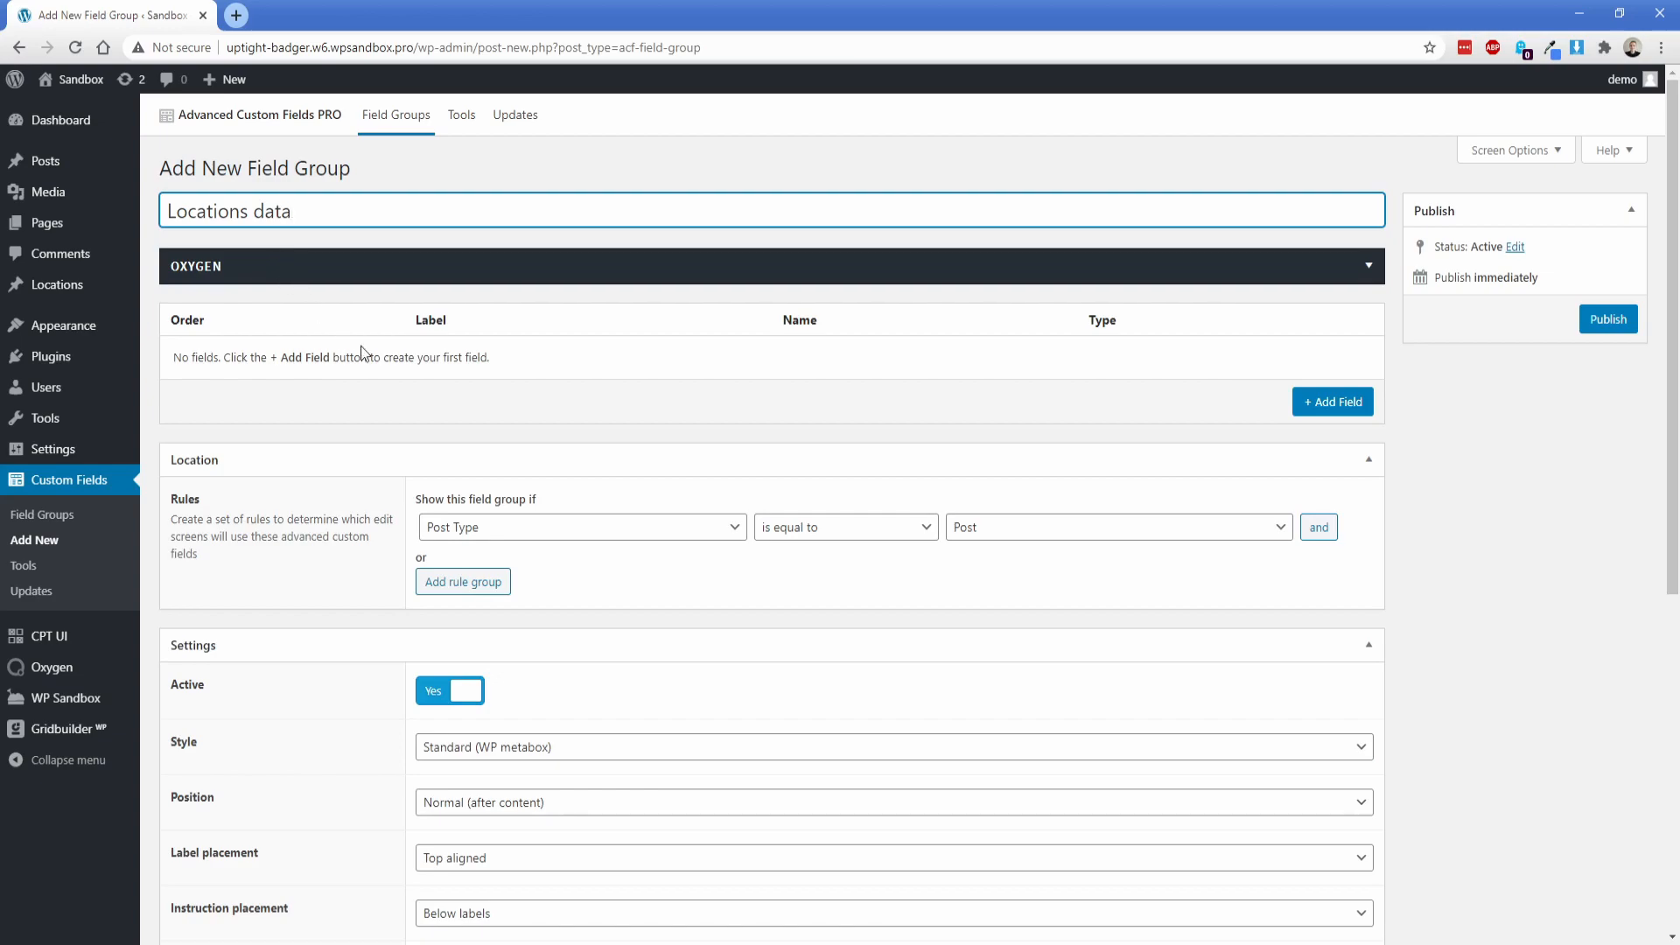
Step: Show the field group when Post Type is equal to Location and set its position to High (after title)
click(962, 528)
click(994, 587)
click(486, 805)
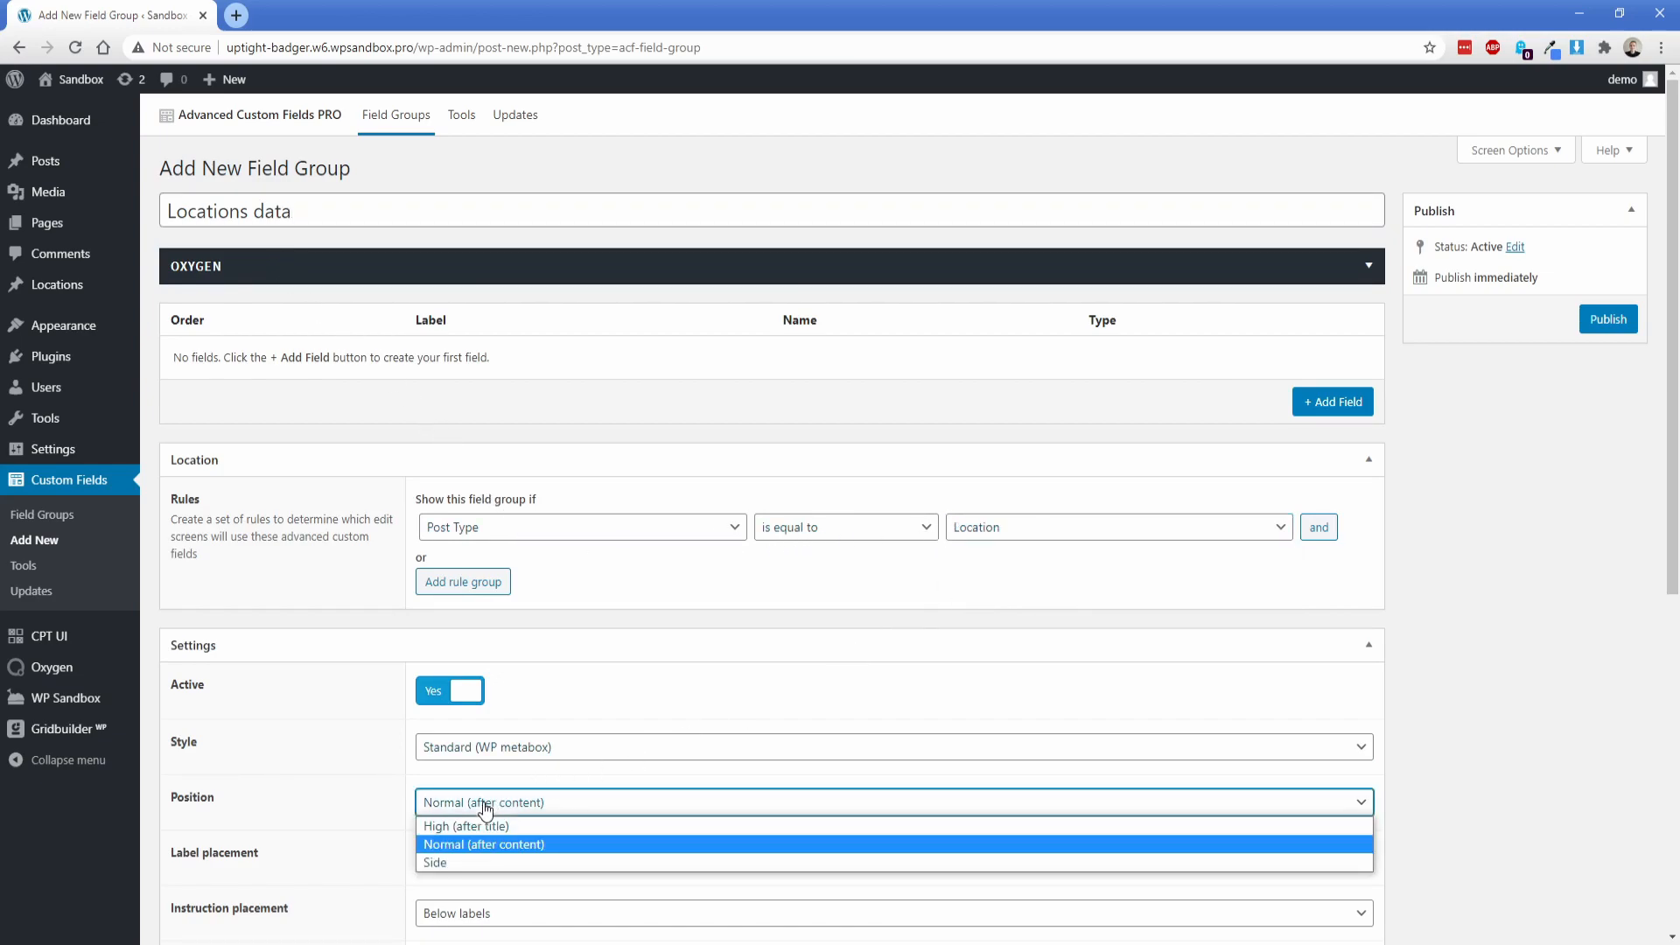
click(469, 827)
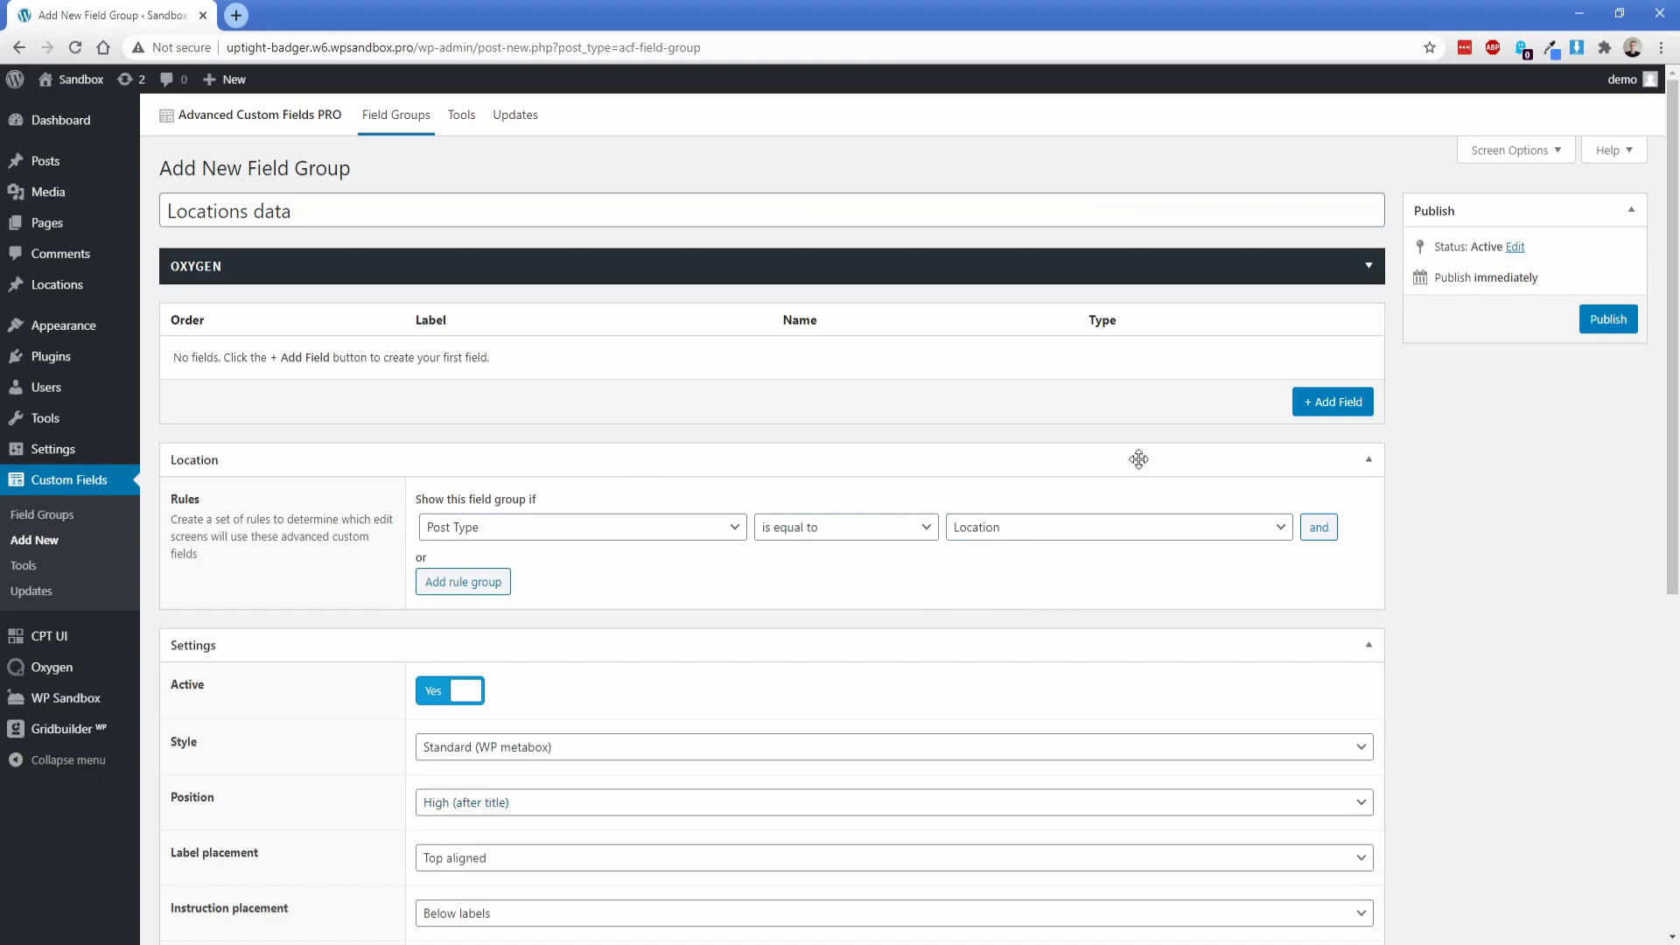
Step: Add a text field labelled "Address" to the field group and collapse its settings
click(1356, 394)
text(Address)
key(Tab)
key(Tab)
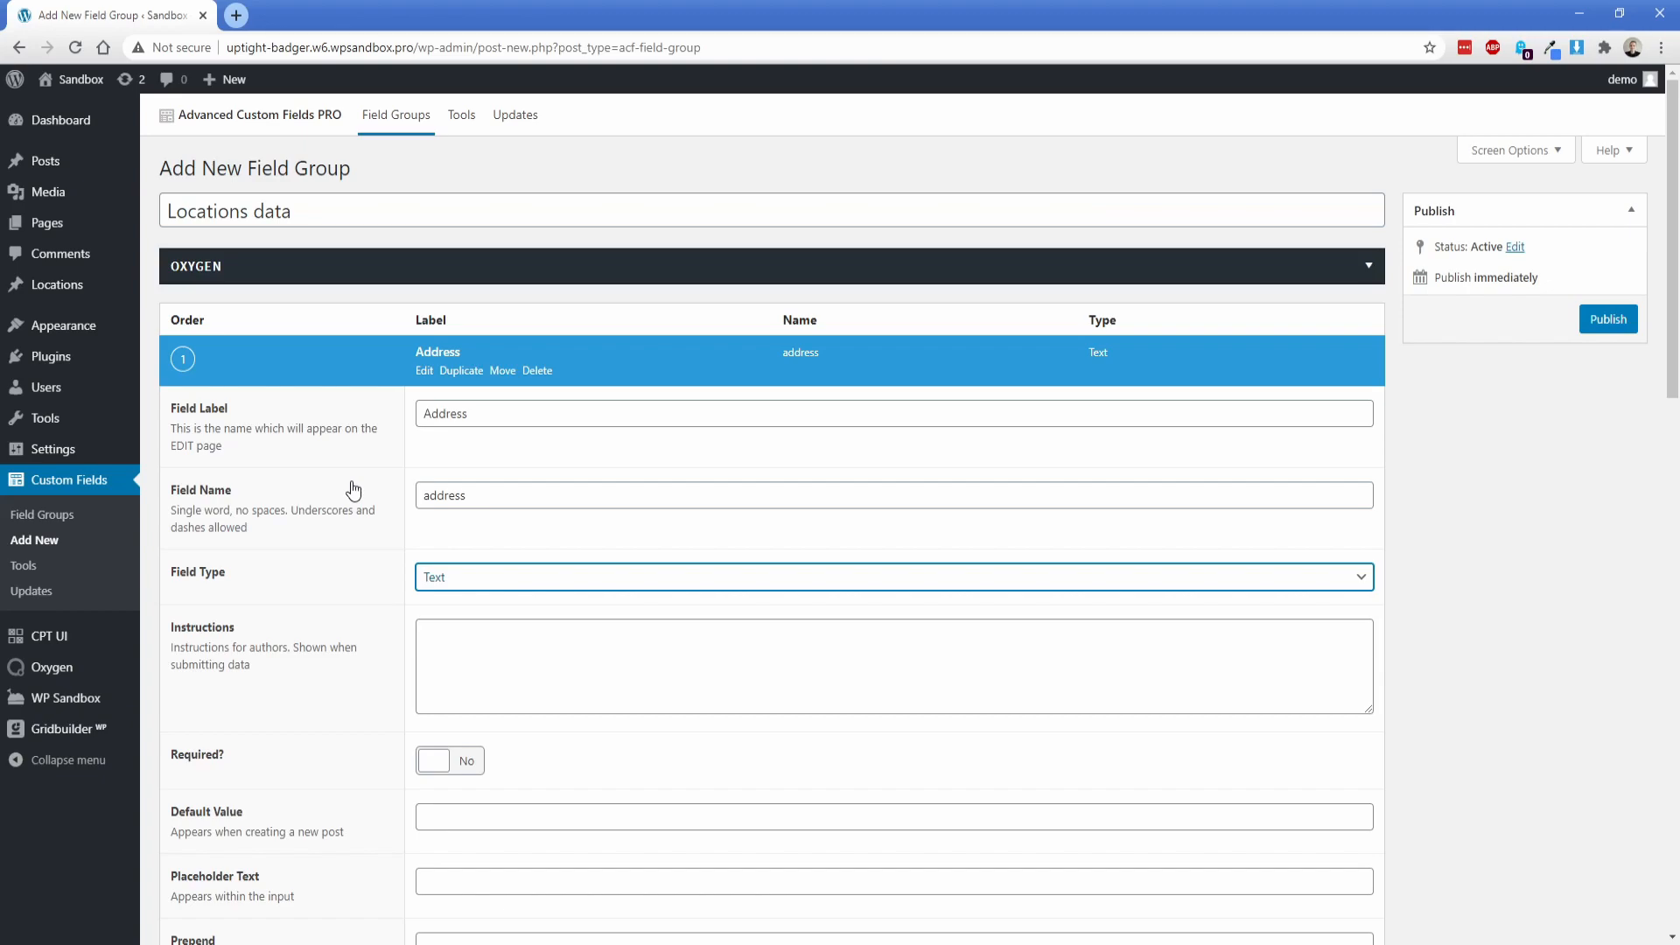
click(424, 371)
Step: Add a second field labelled "Address with Map" with the field type Google Map and collapse its settings
click(1326, 407)
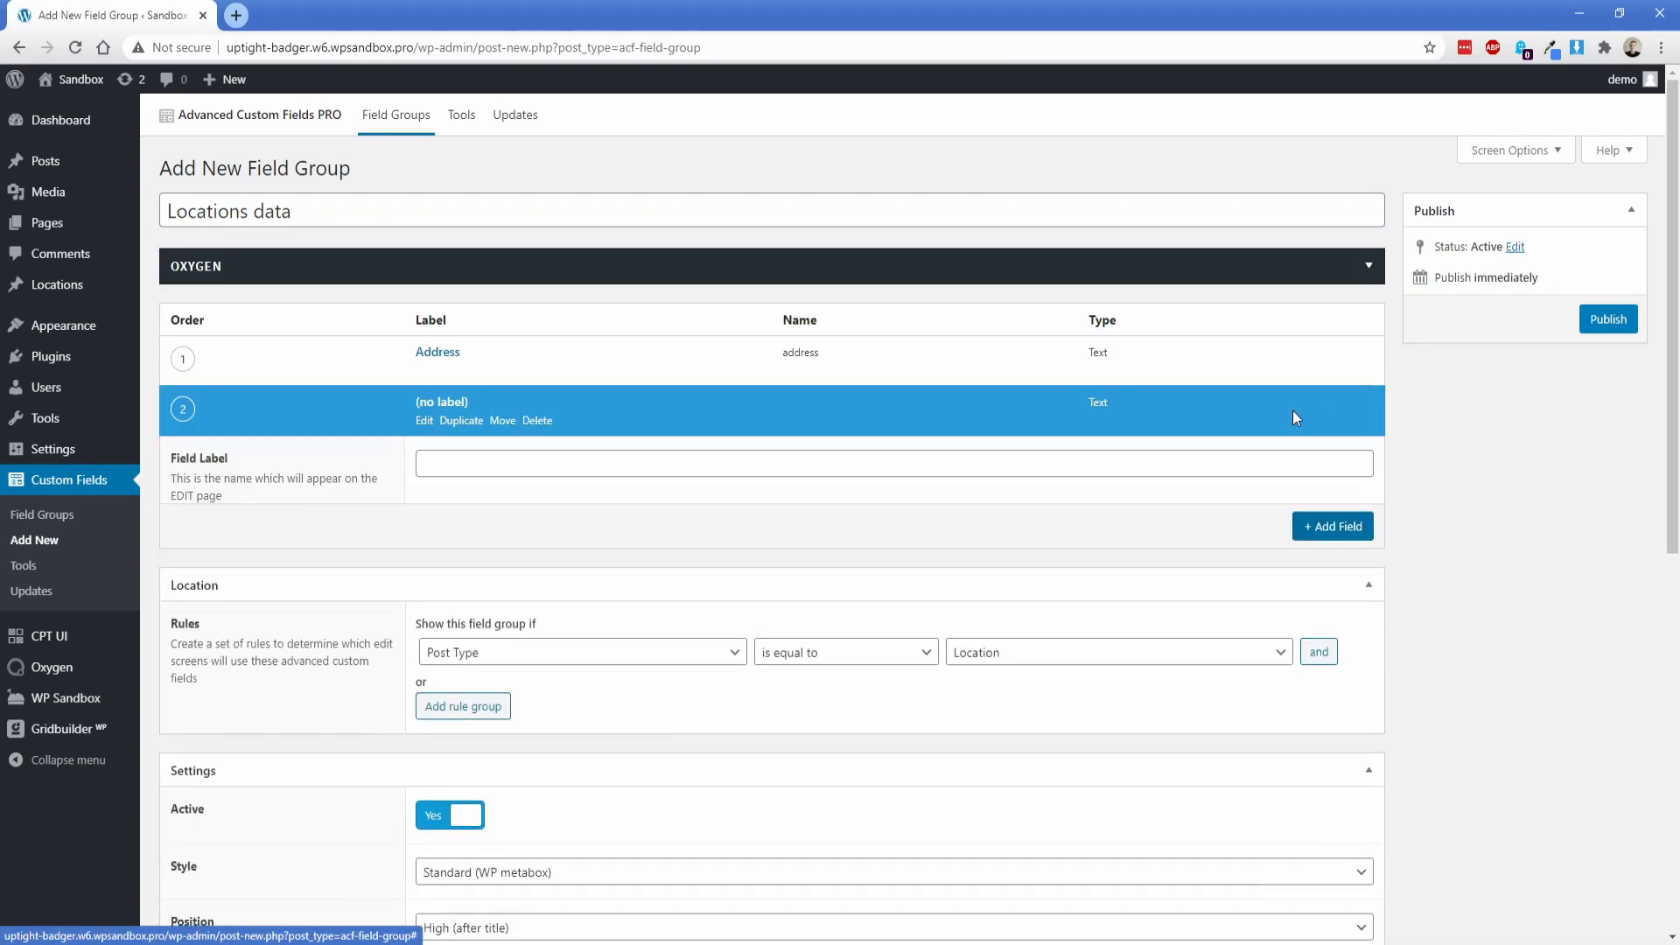
text(Address with )
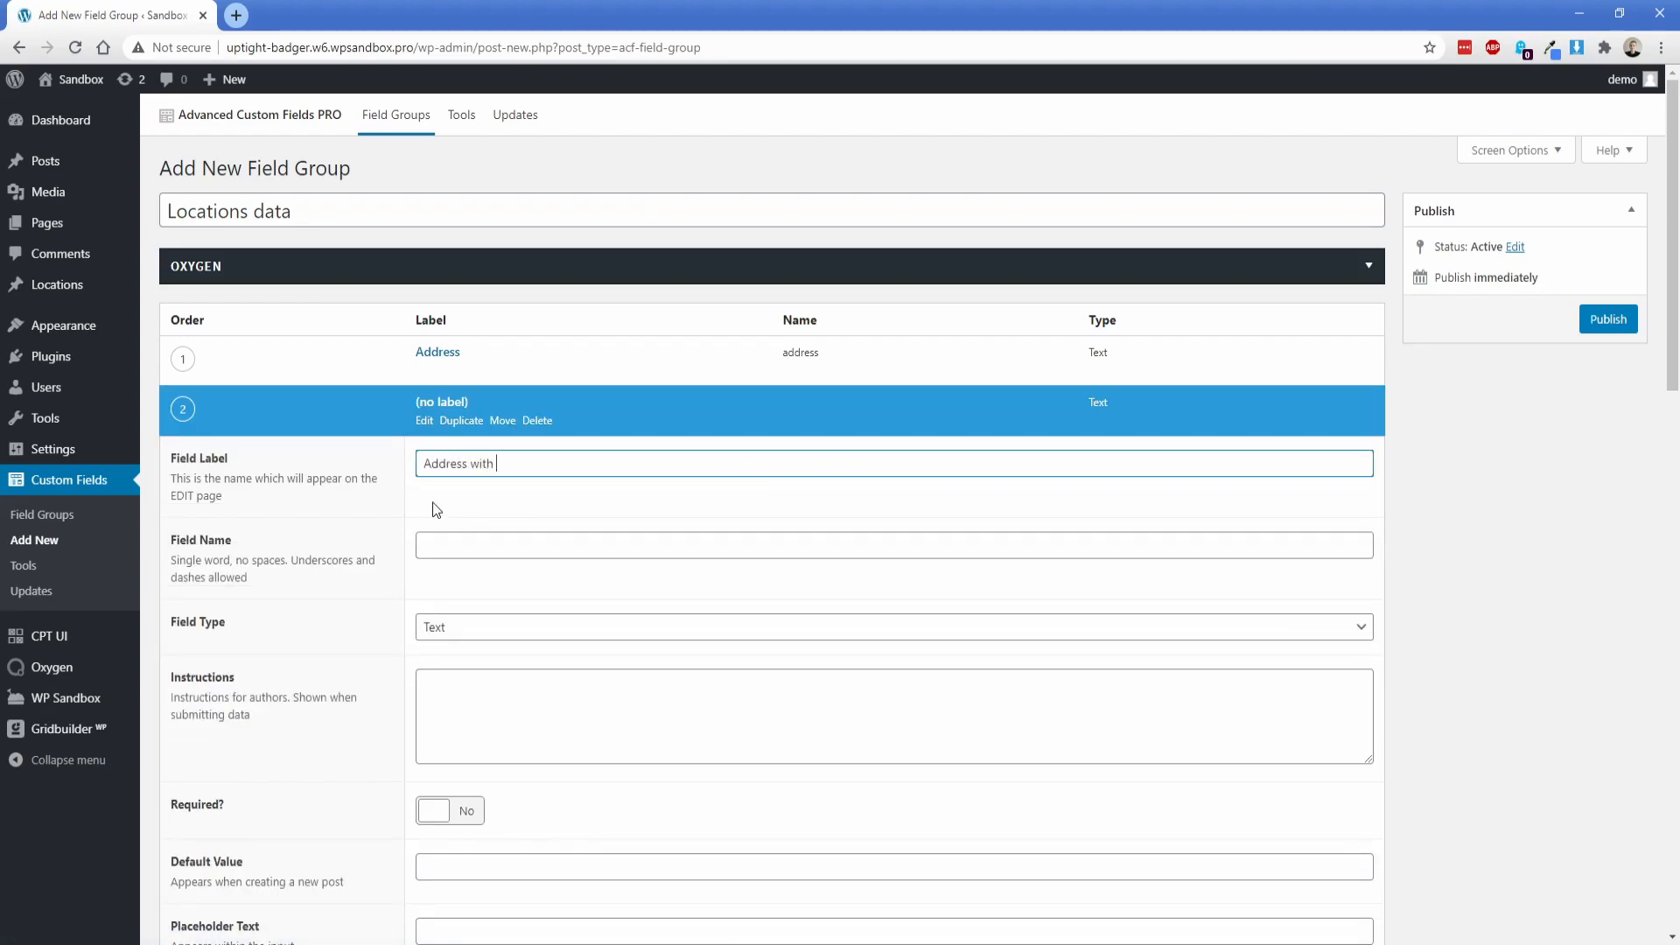
text(Map)
key(Tab)
click(461, 643)
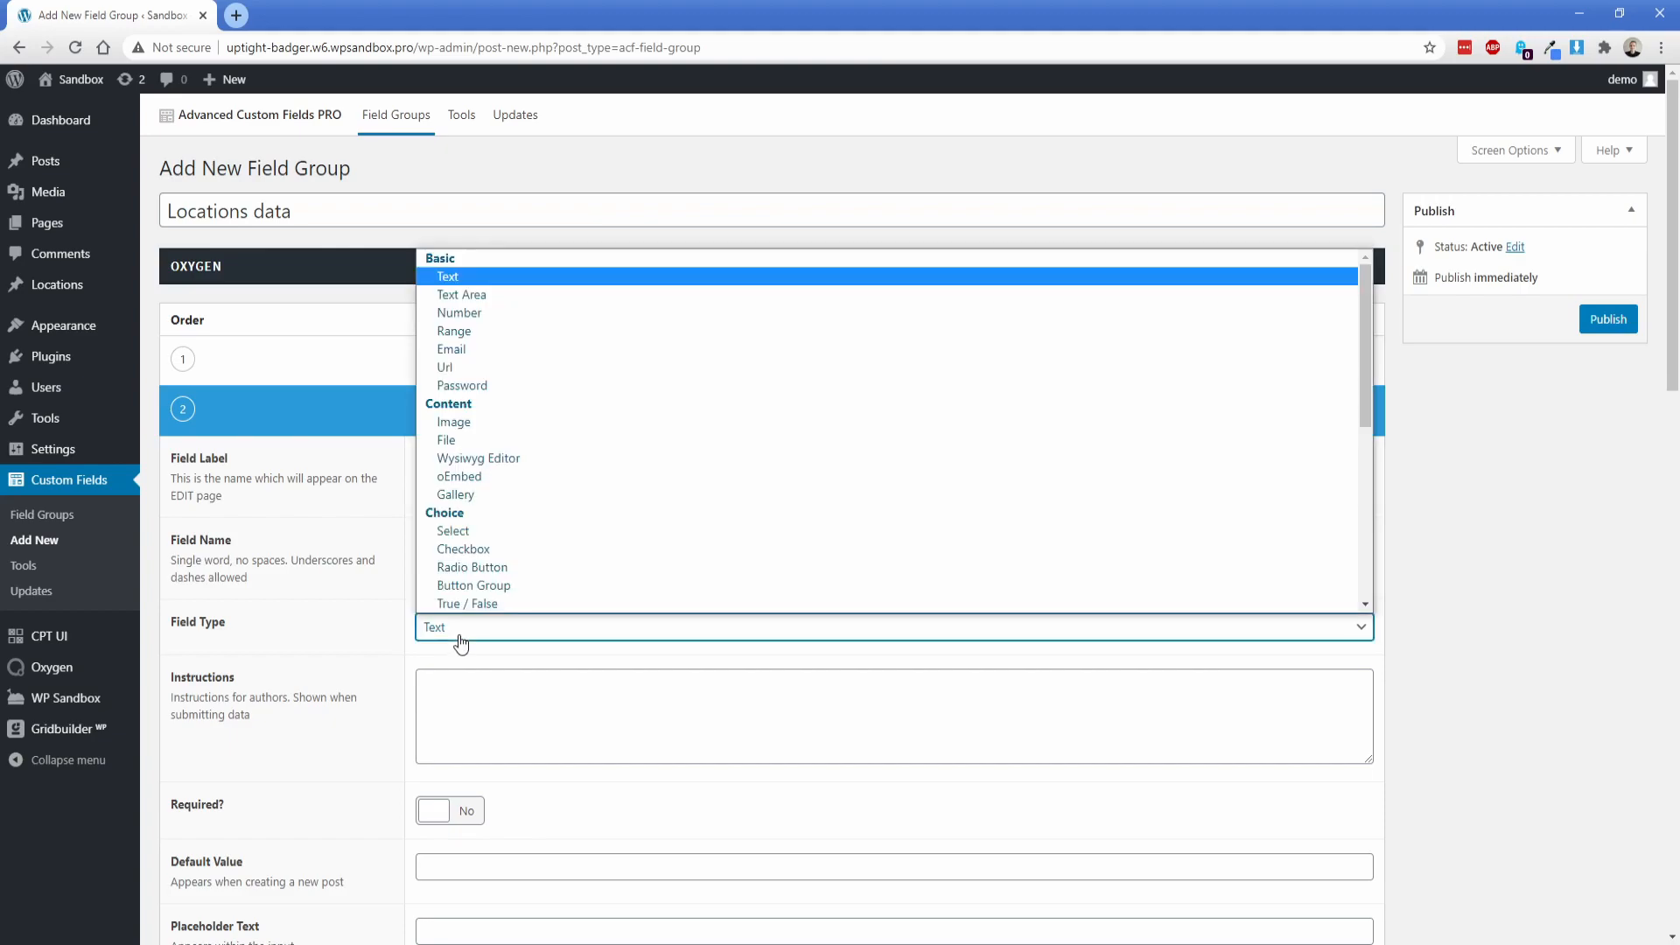
text(go)
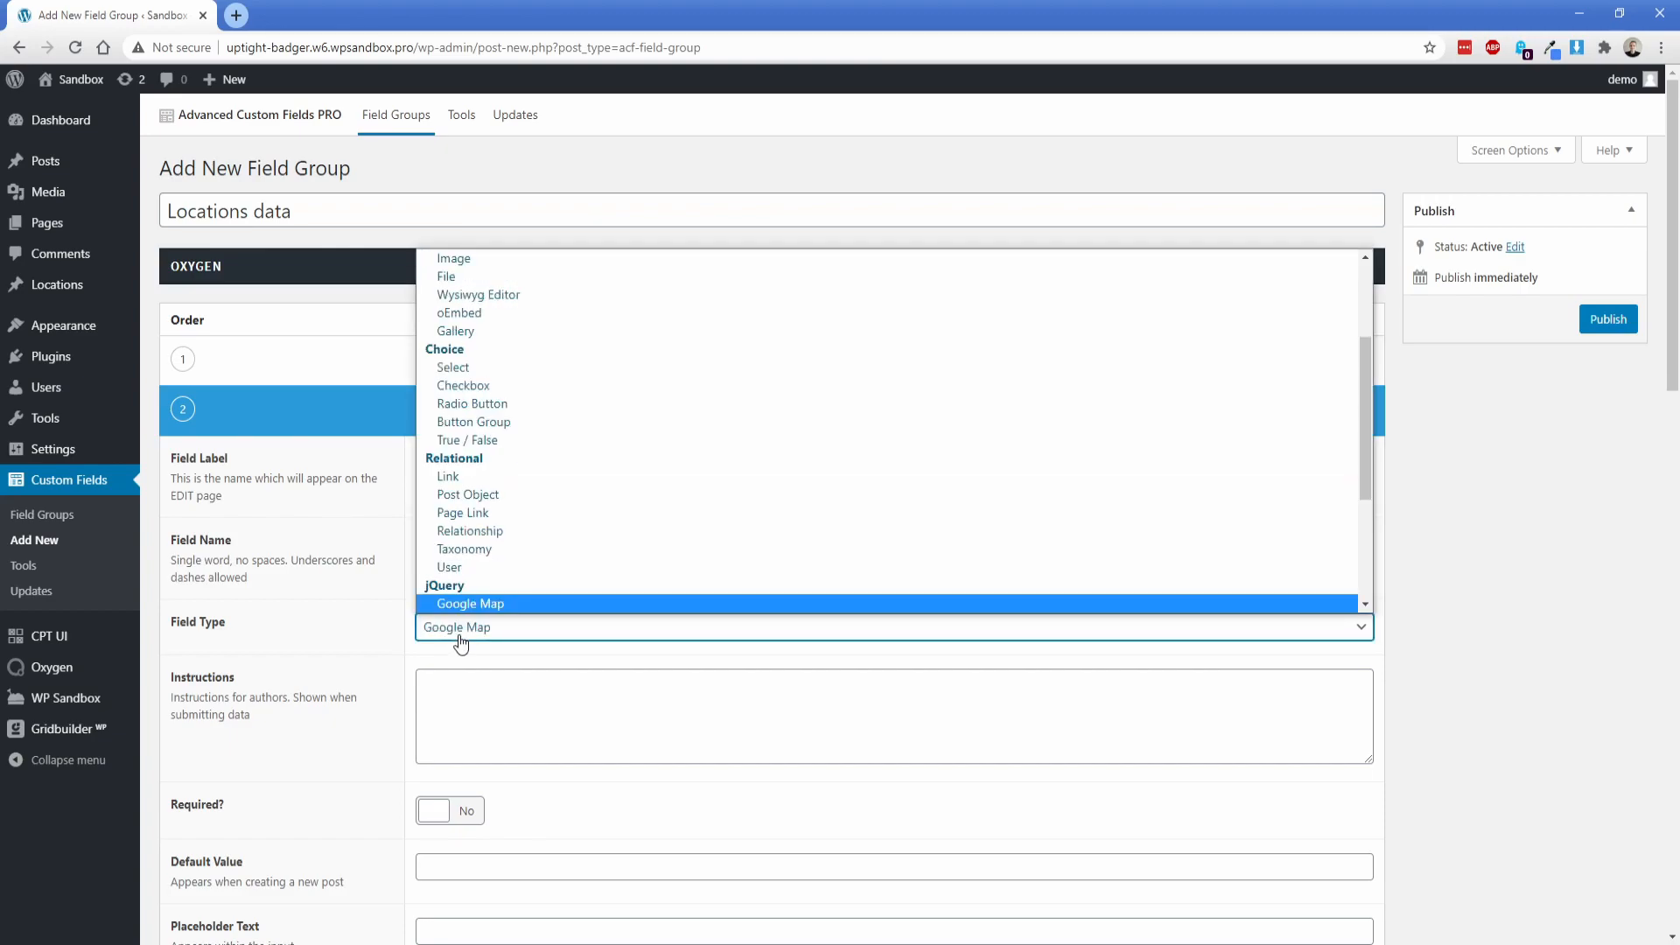
scroll(476, 608, down, 1)
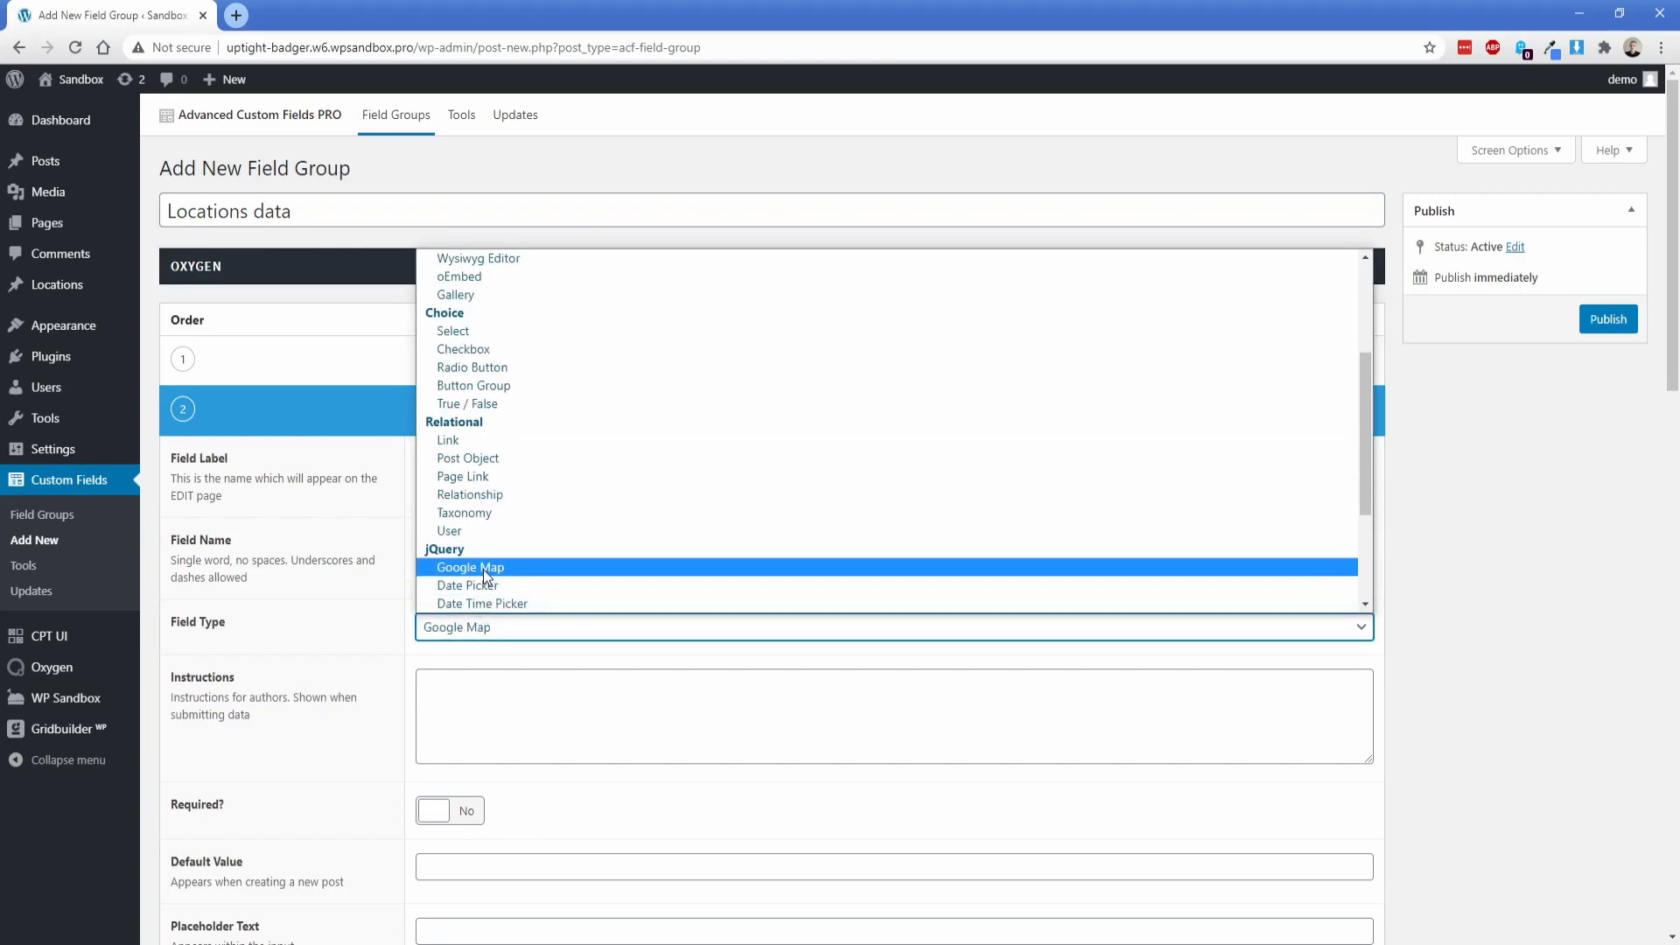
click(483, 568)
scroll(388, 590, down, 3)
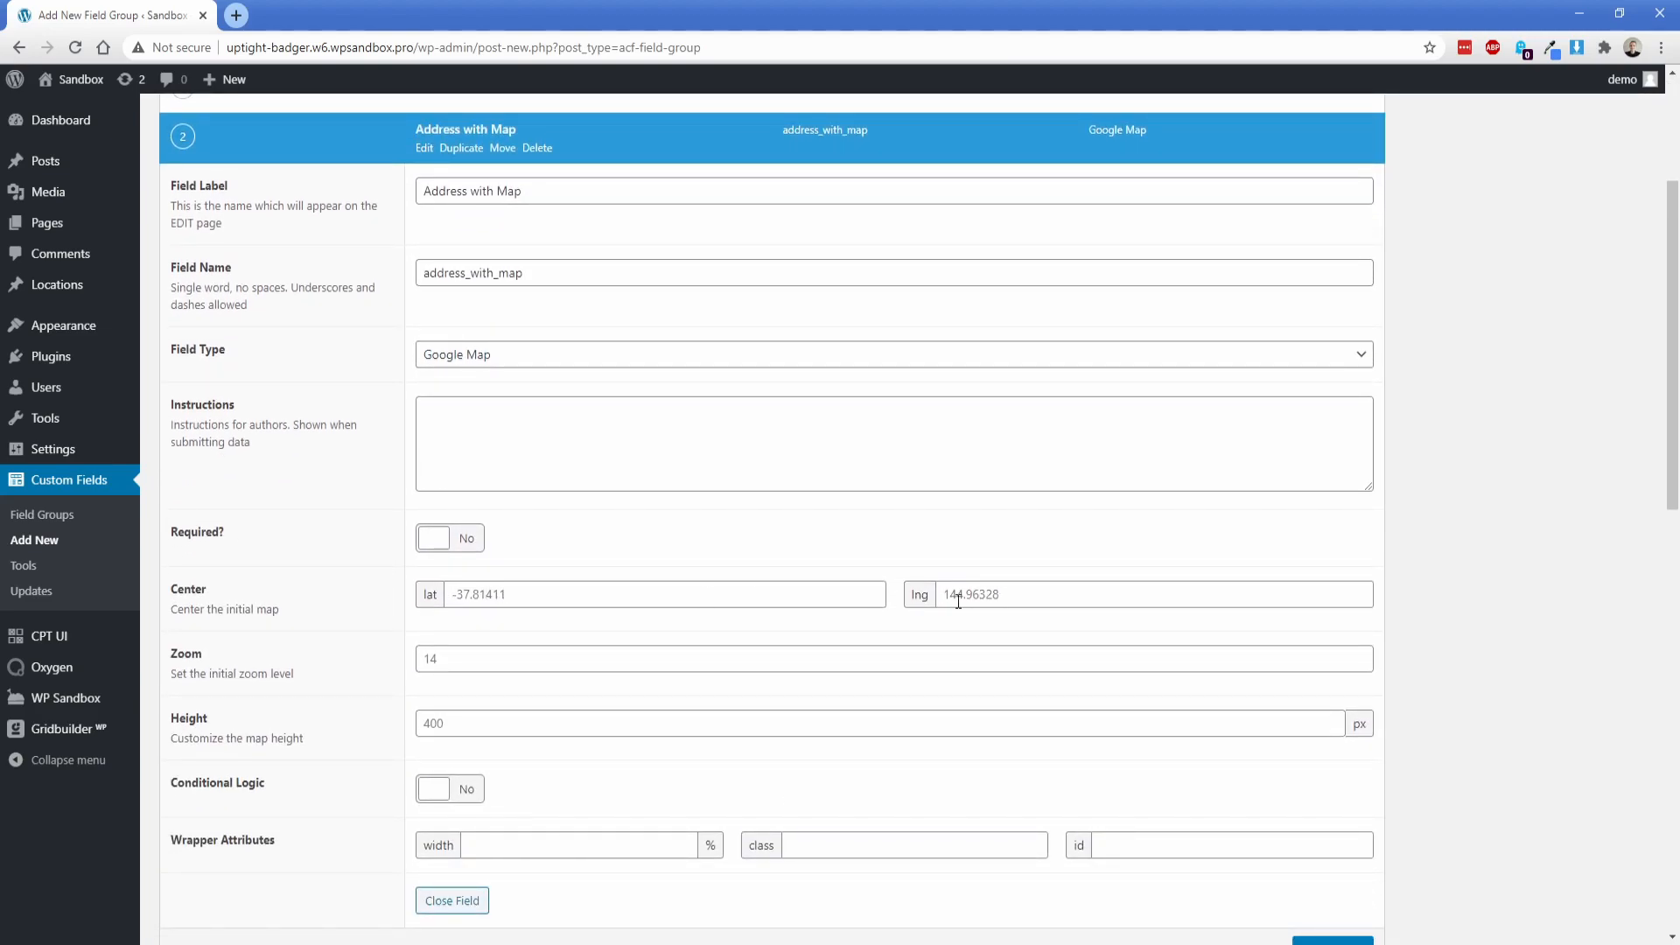
scroll(390, 665, down, 1)
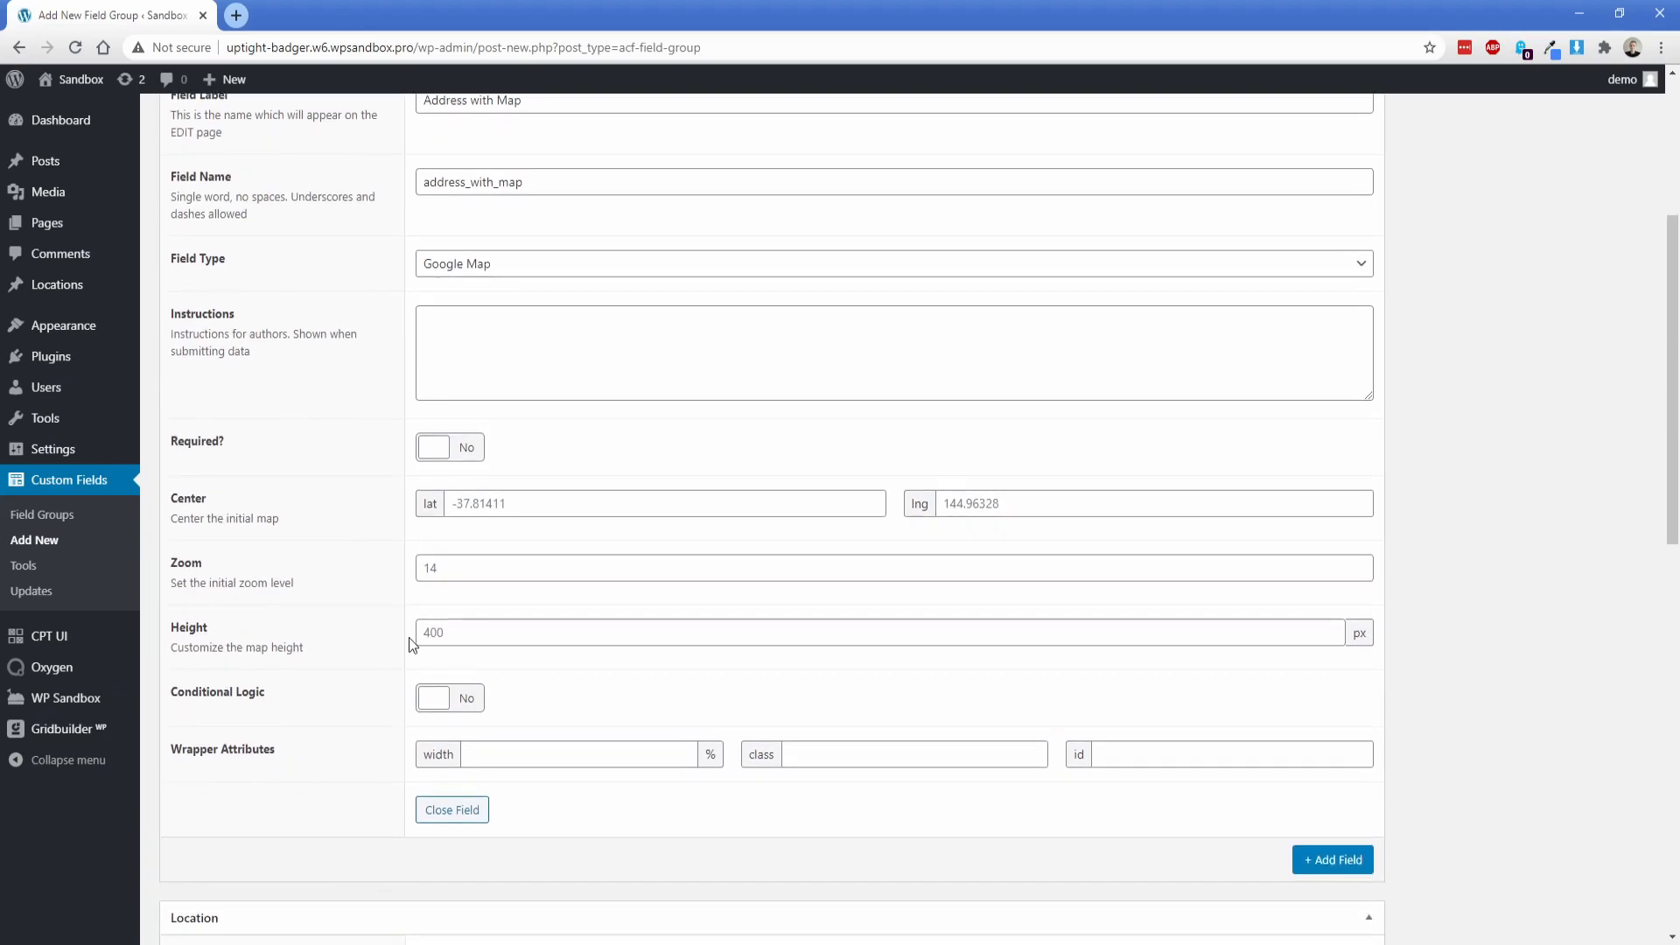
scroll(408, 640, up, 4)
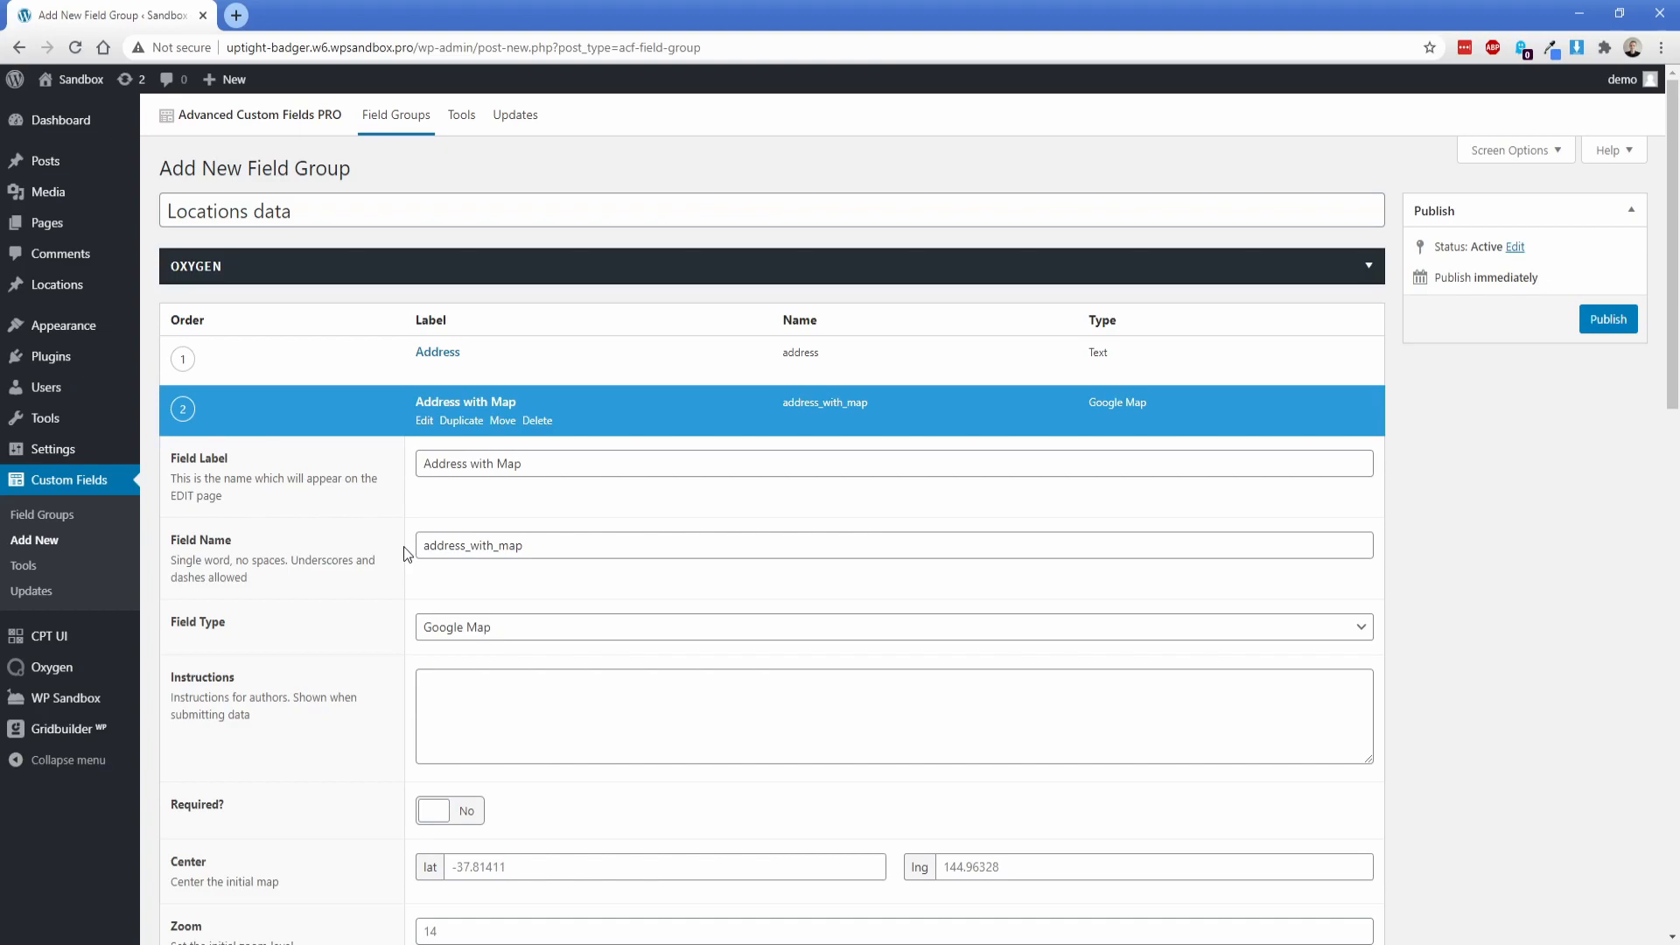
click(418, 424)
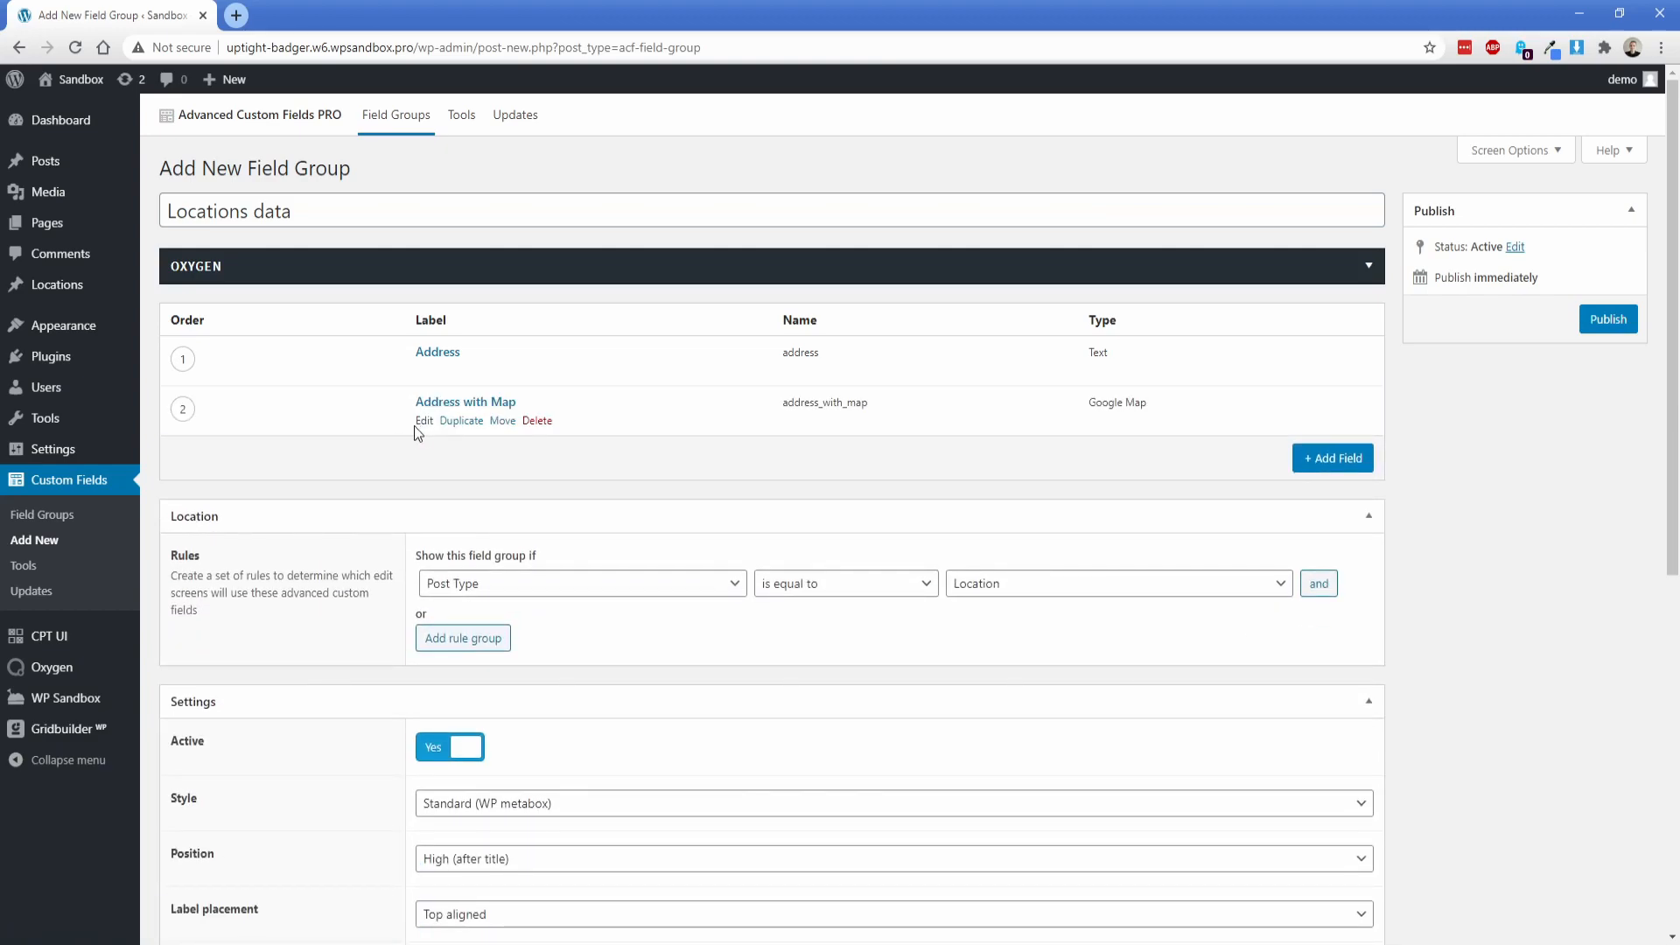
double_click(1106, 402)
Step: Add a third text field labelled "Features" and collapse its settings
click(1316, 458)
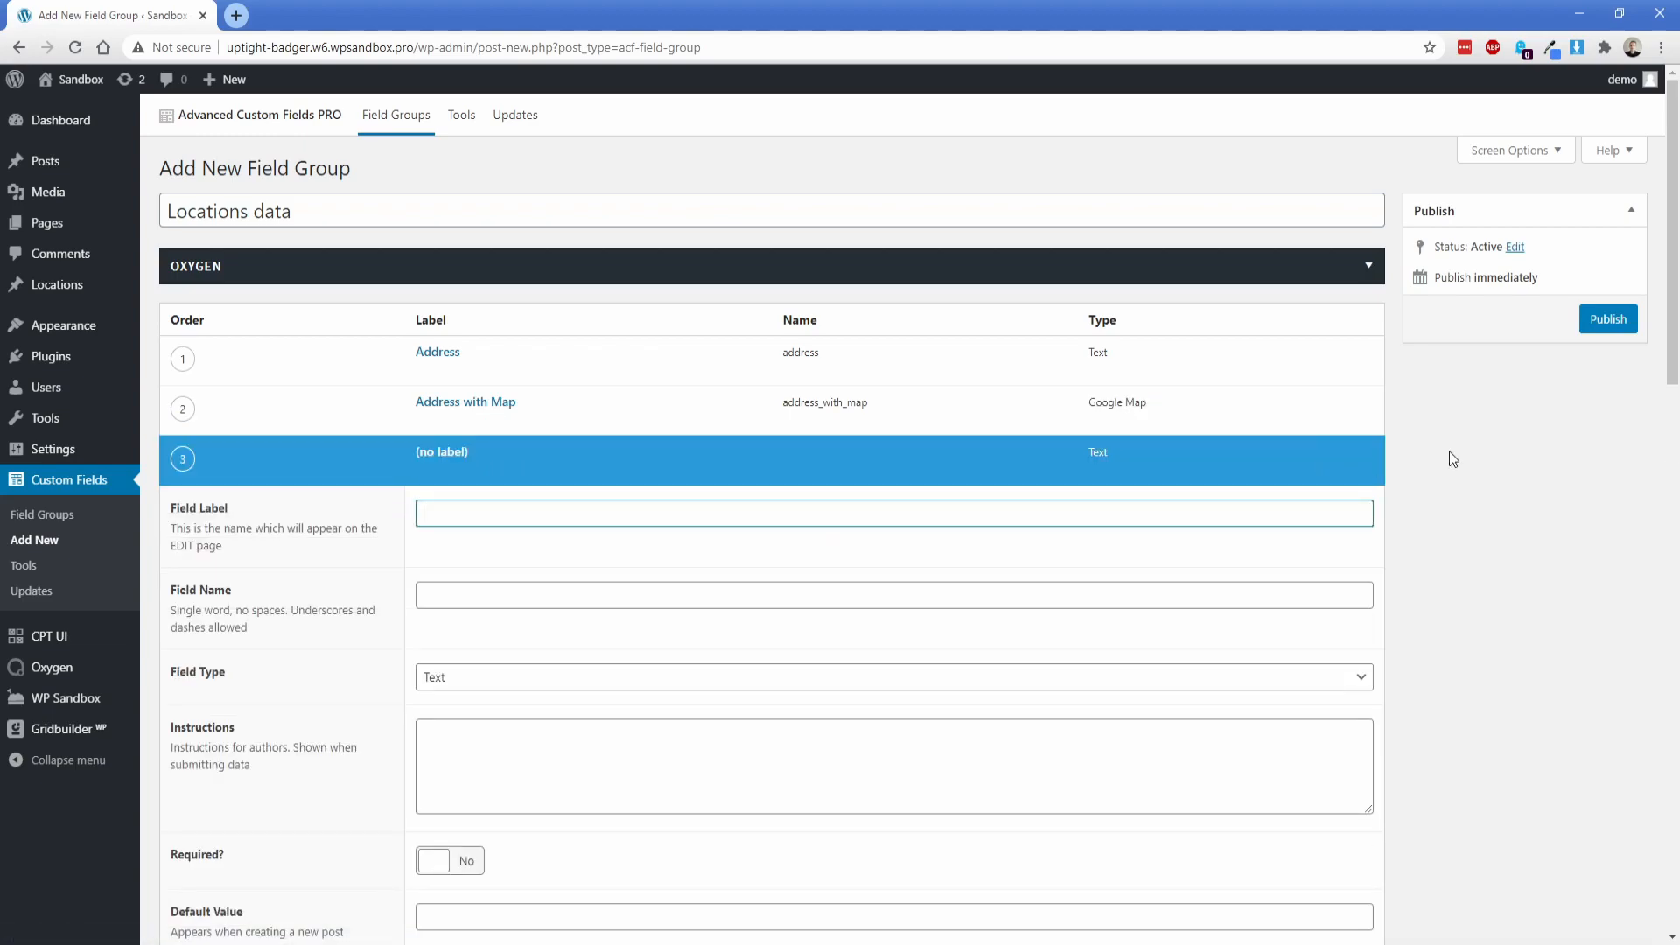
text(Features)
key(Tab)
key(Tab)
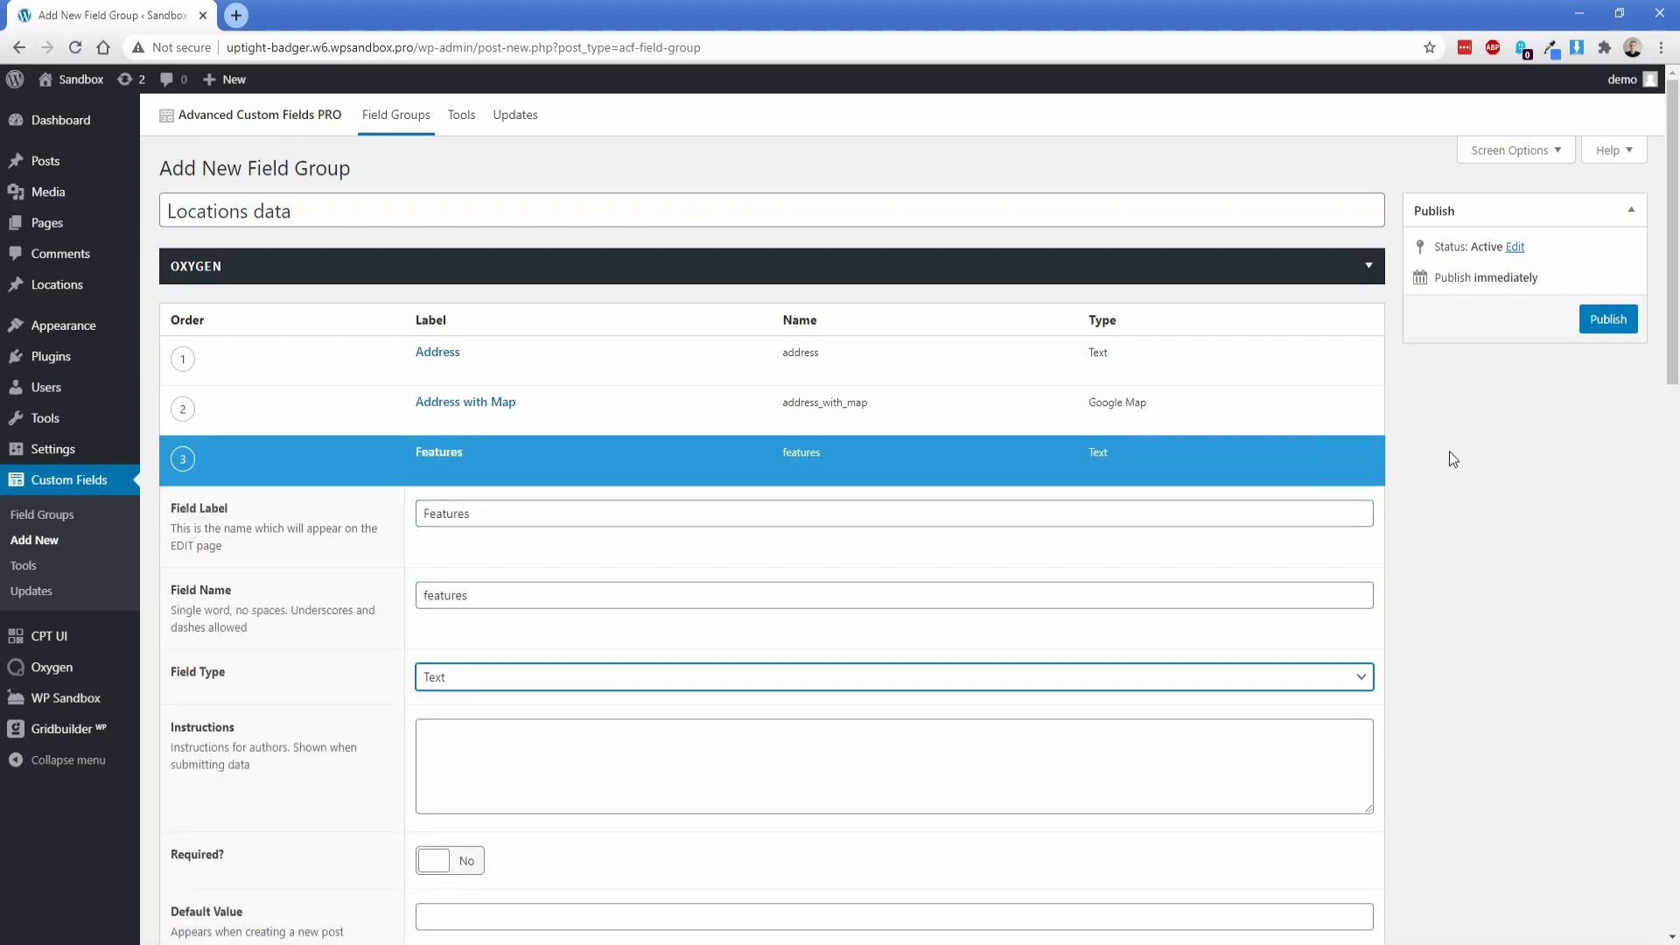
click(425, 473)
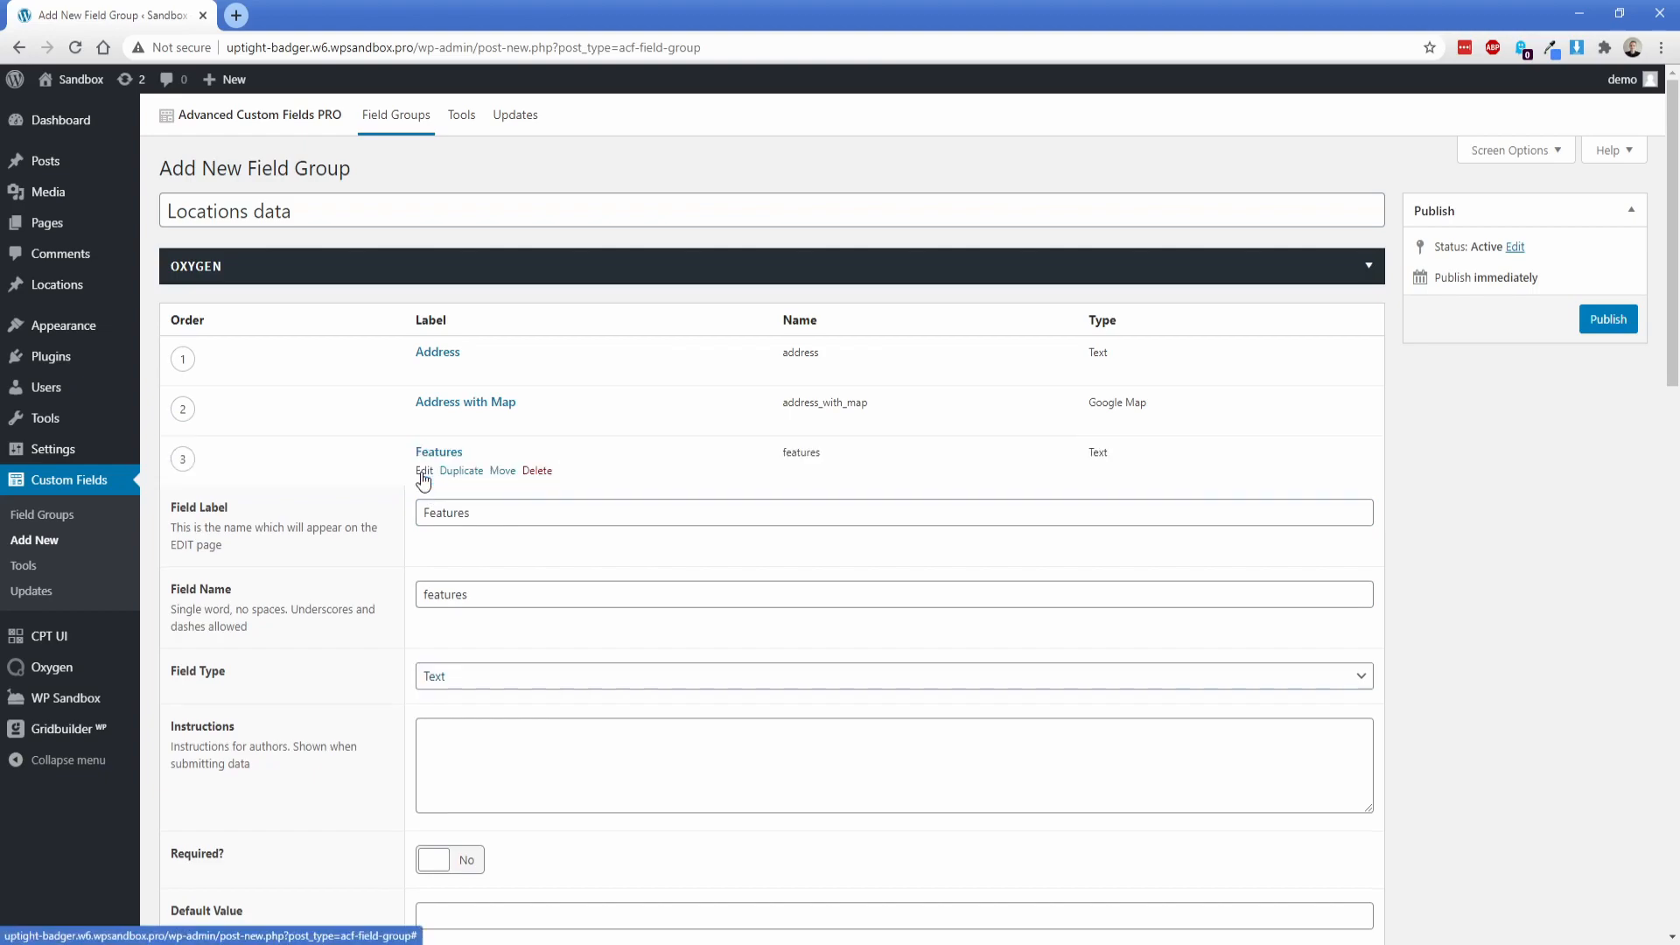
Step: Add a fourth text field labelled "Phone Number" with the name phone_number, and publish the field group
click(1340, 511)
text(Phone)
key(Tab)
key(shift+Tab)
key(End)
text(Number)
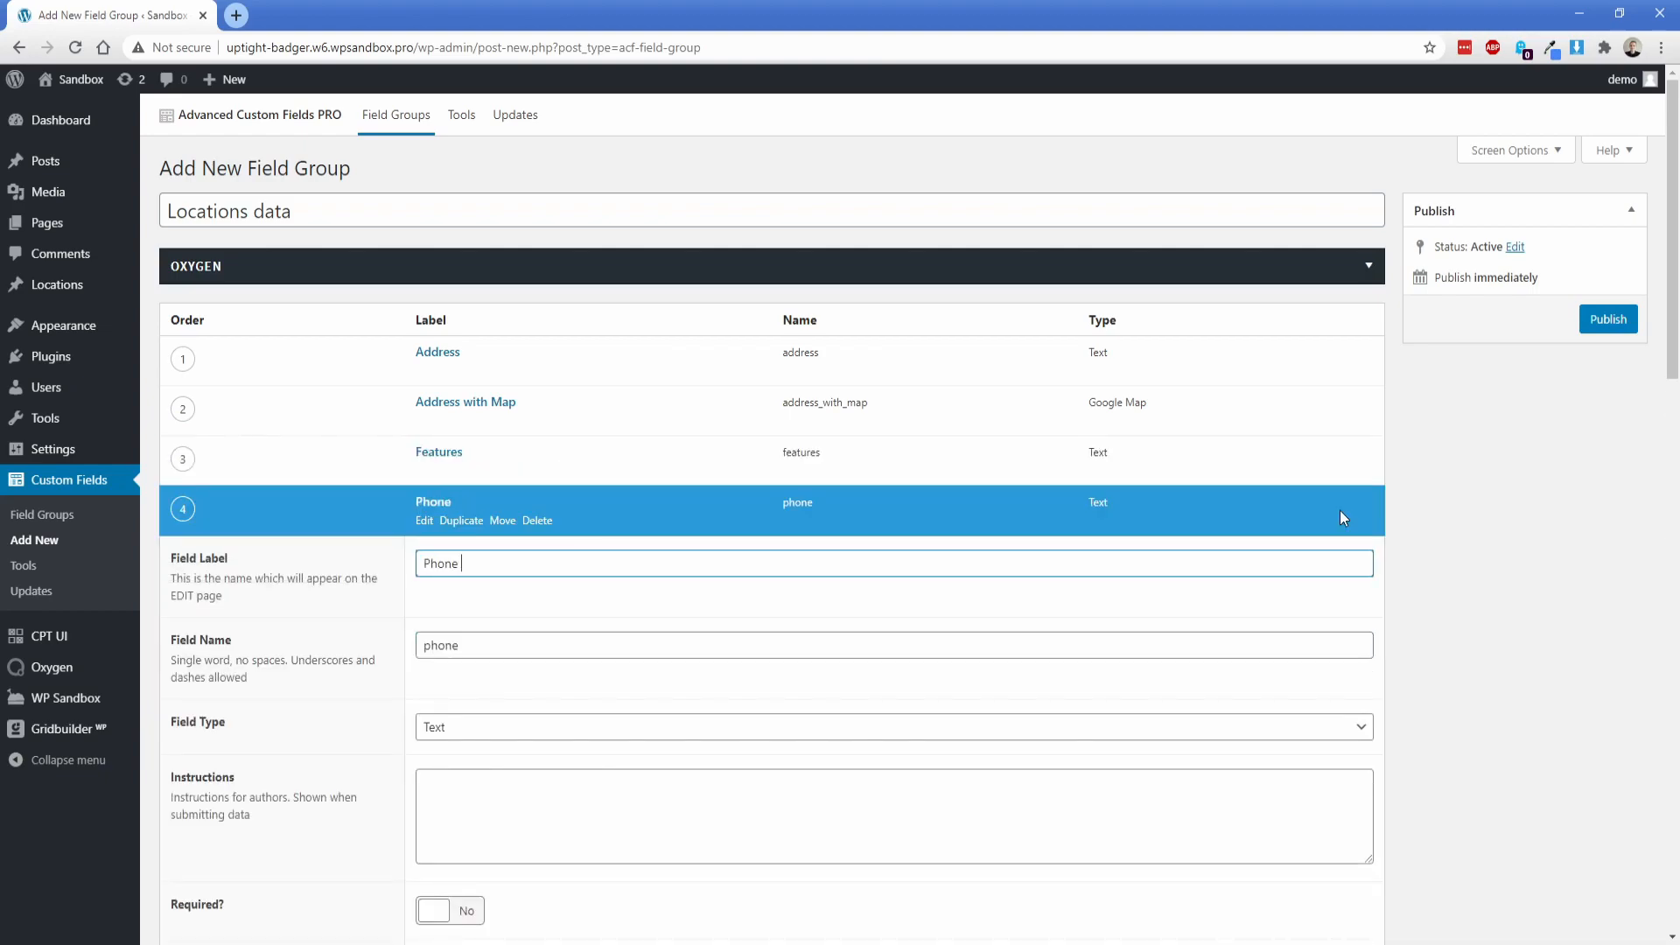
key(Tab)
key(End)
text(_number)
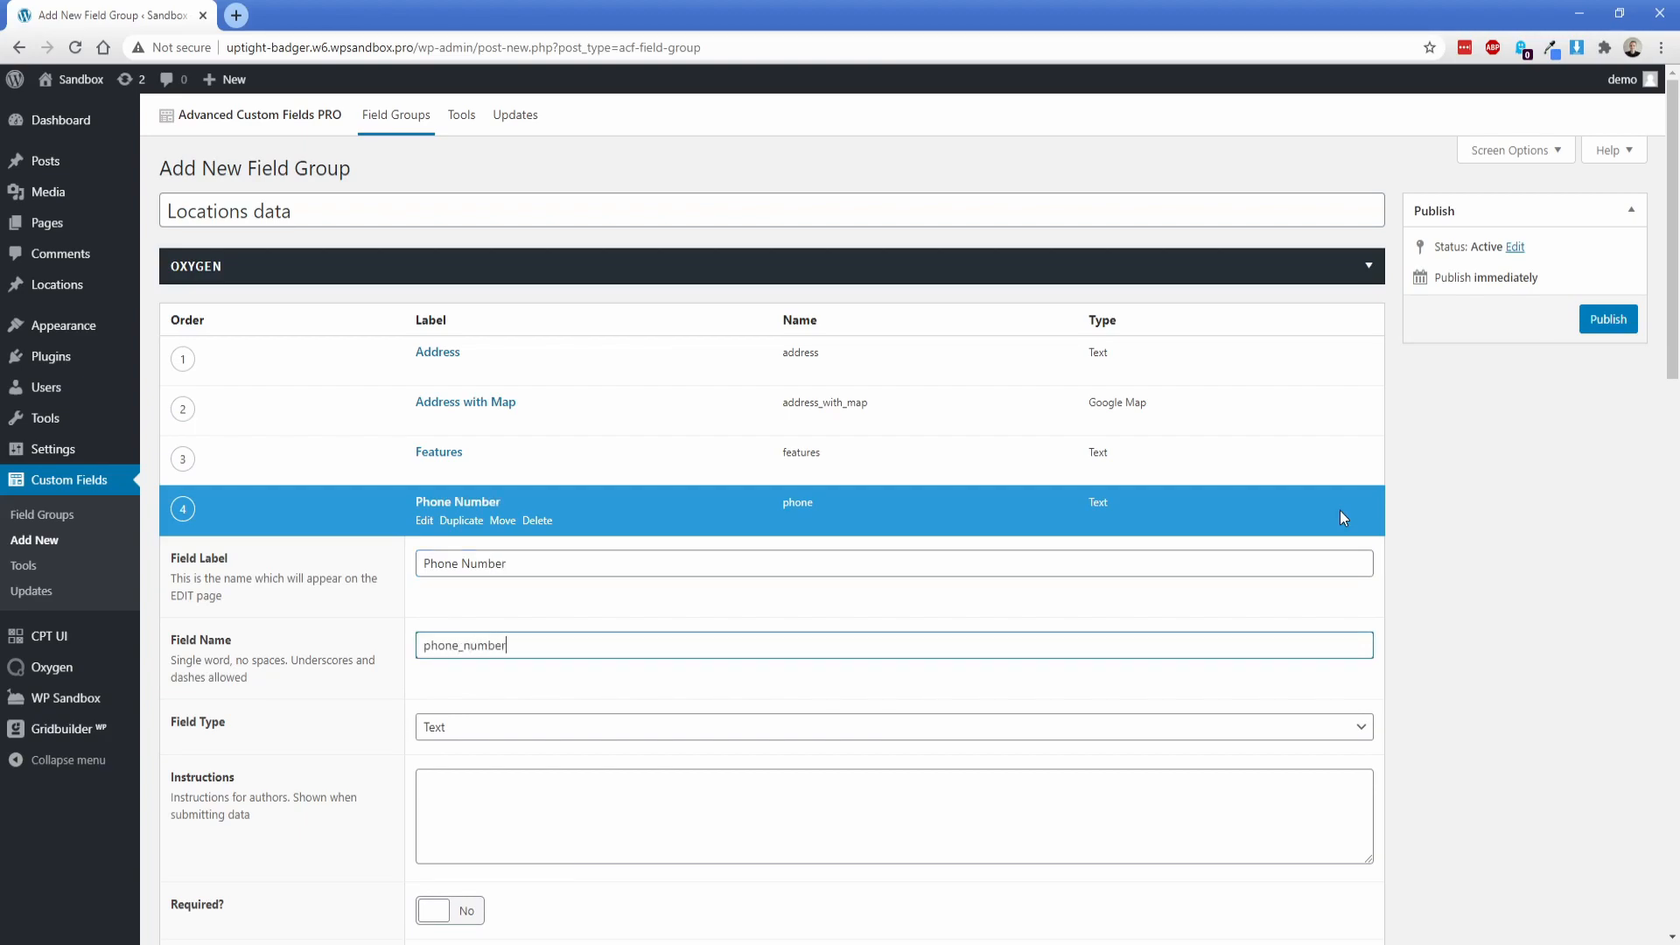
click(1609, 326)
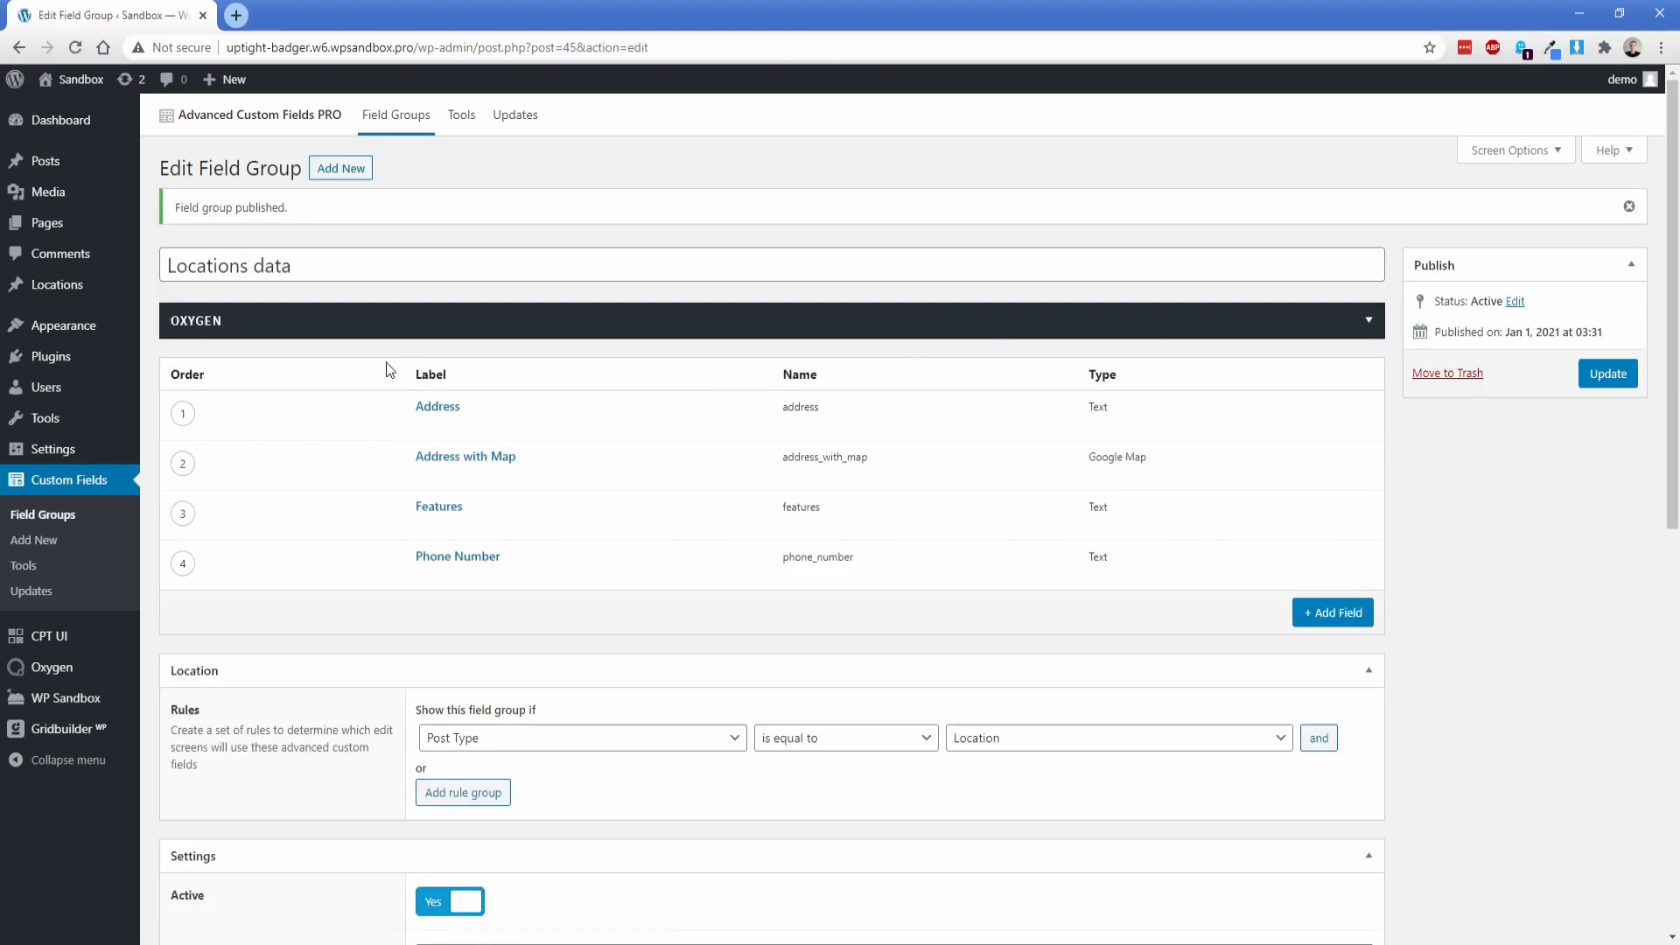
Step: Open a new Location entry and examine its Address, Address with Map, Features and Phone Number fields
mouse_move(64, 294)
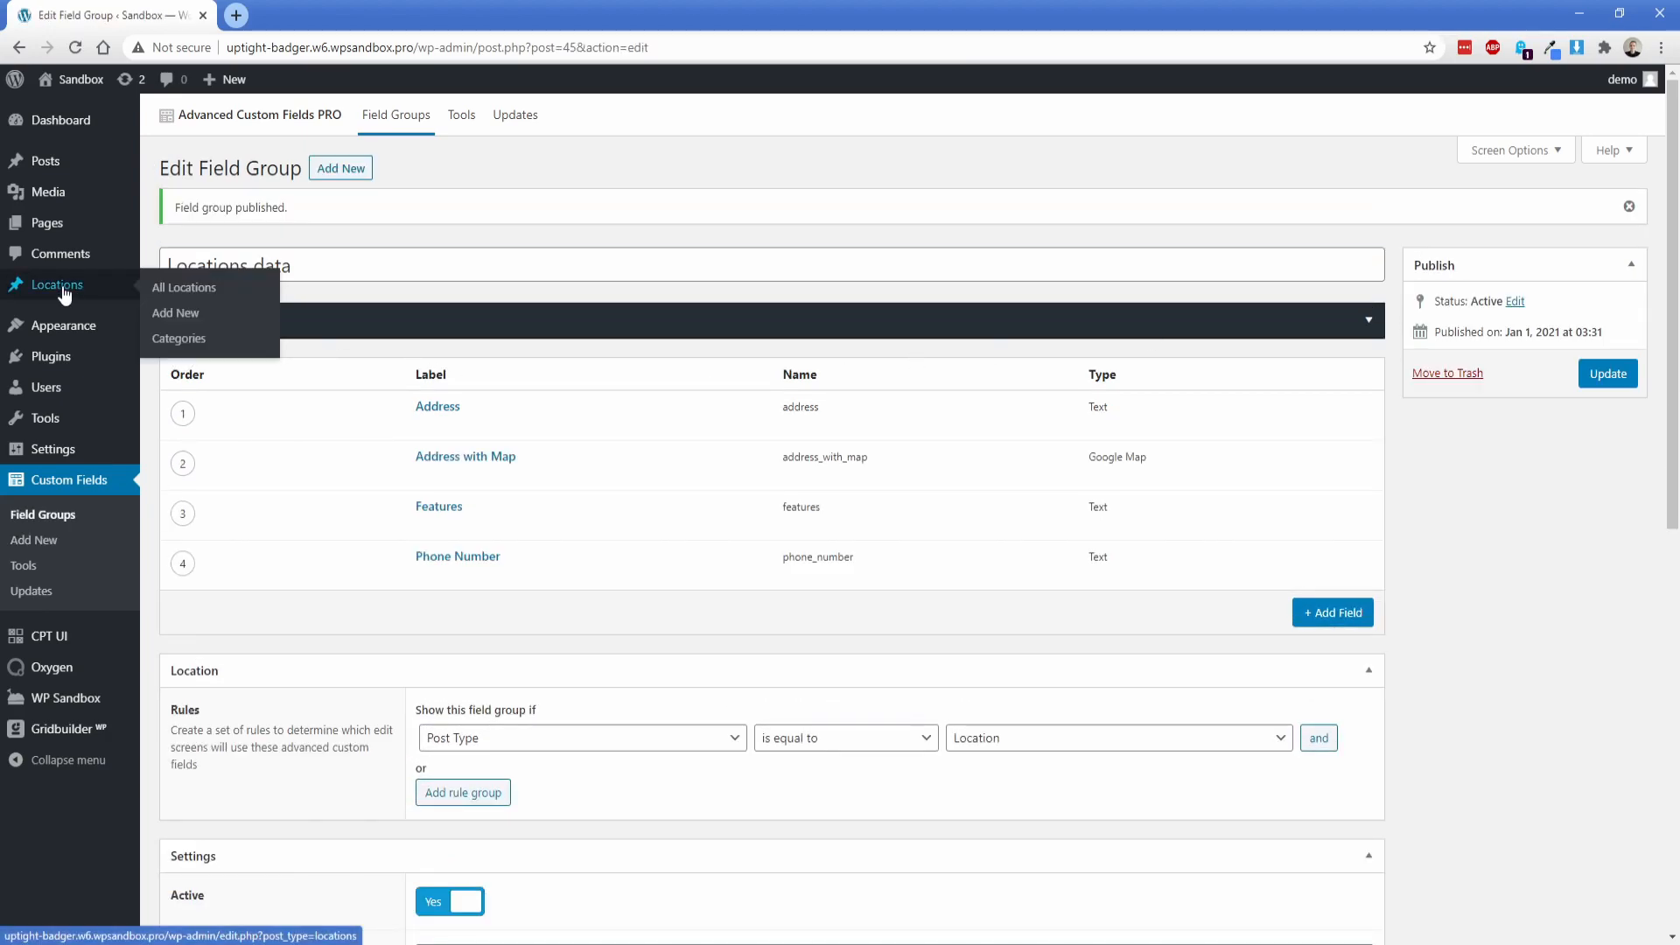
click(179, 313)
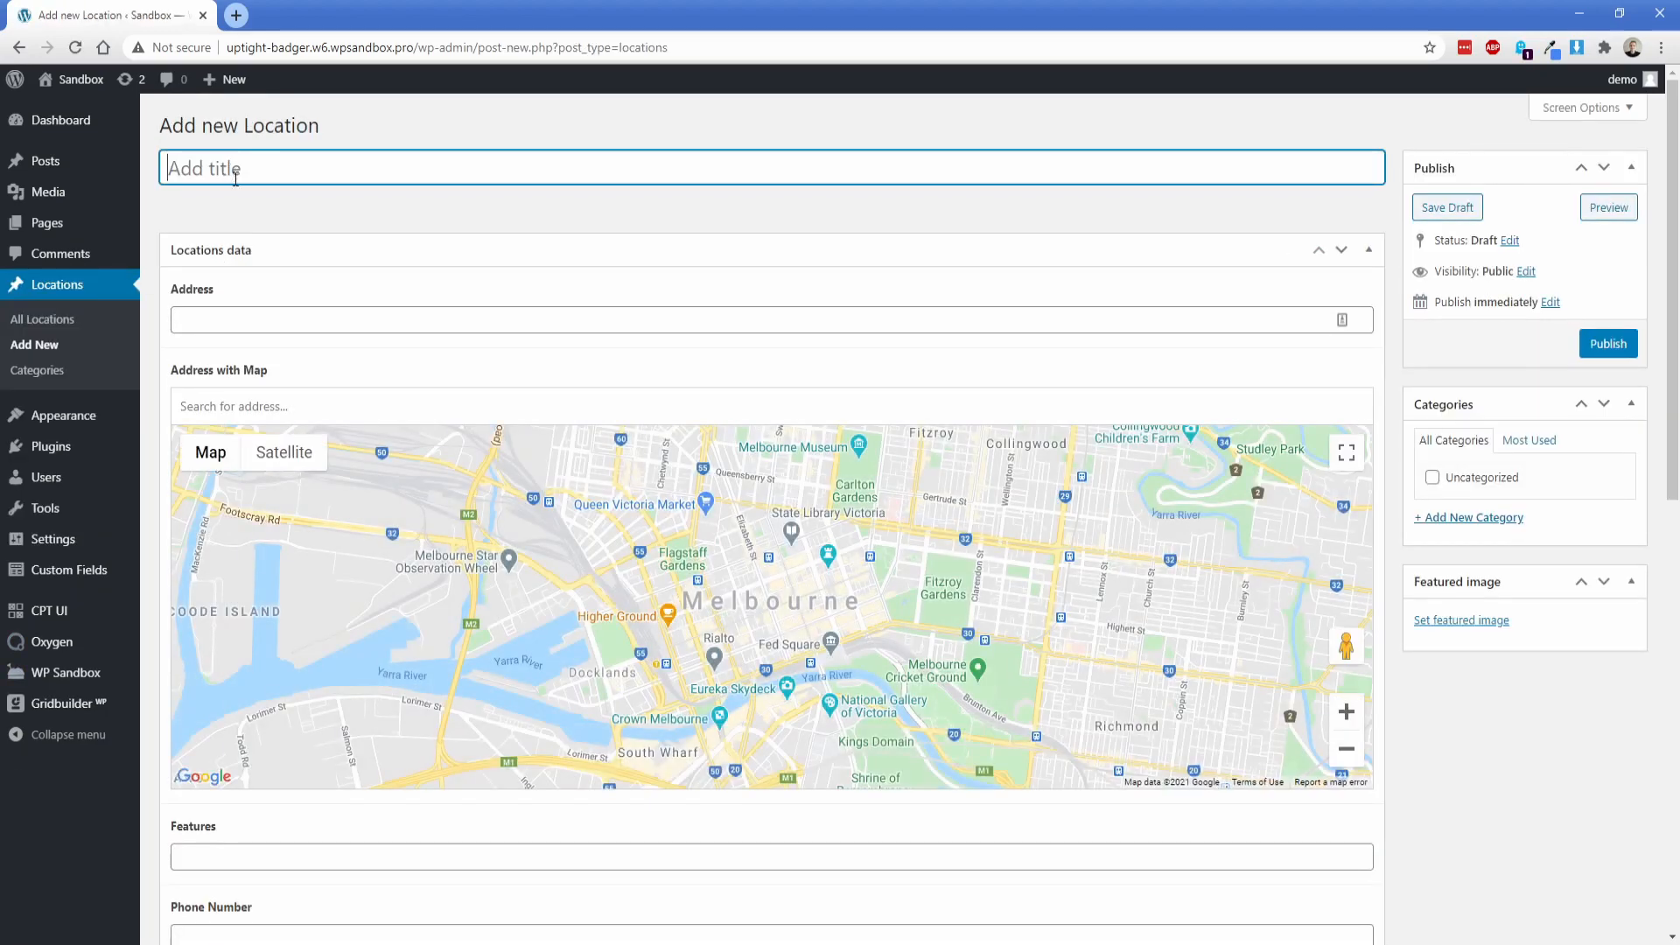
click(225, 317)
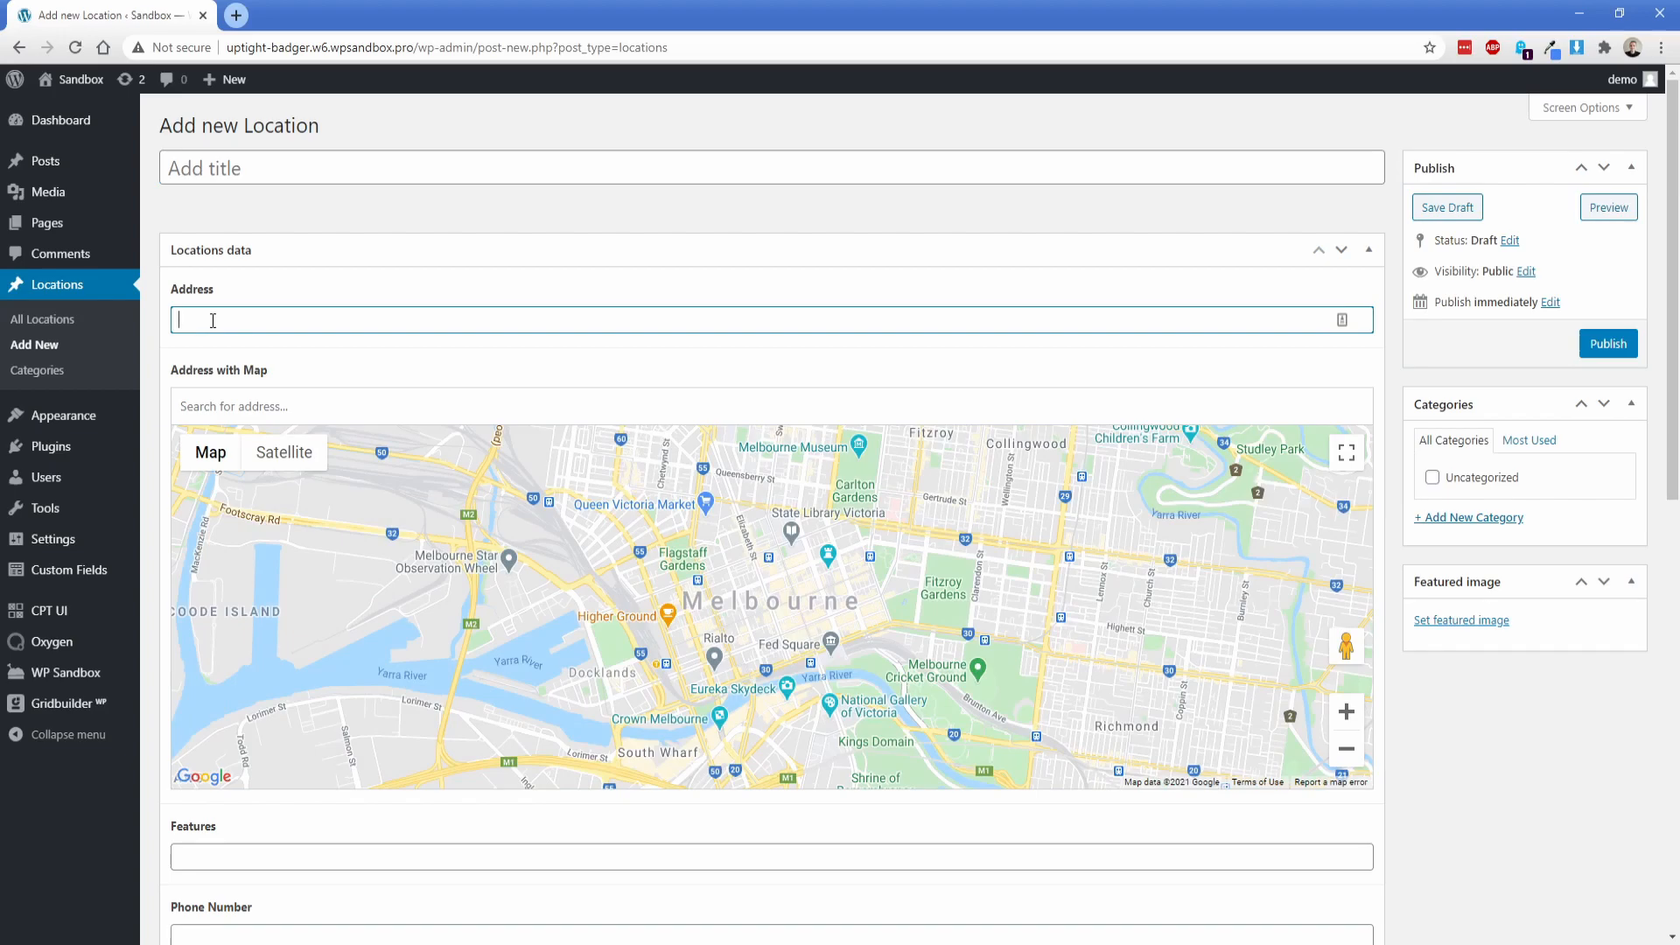
click(218, 405)
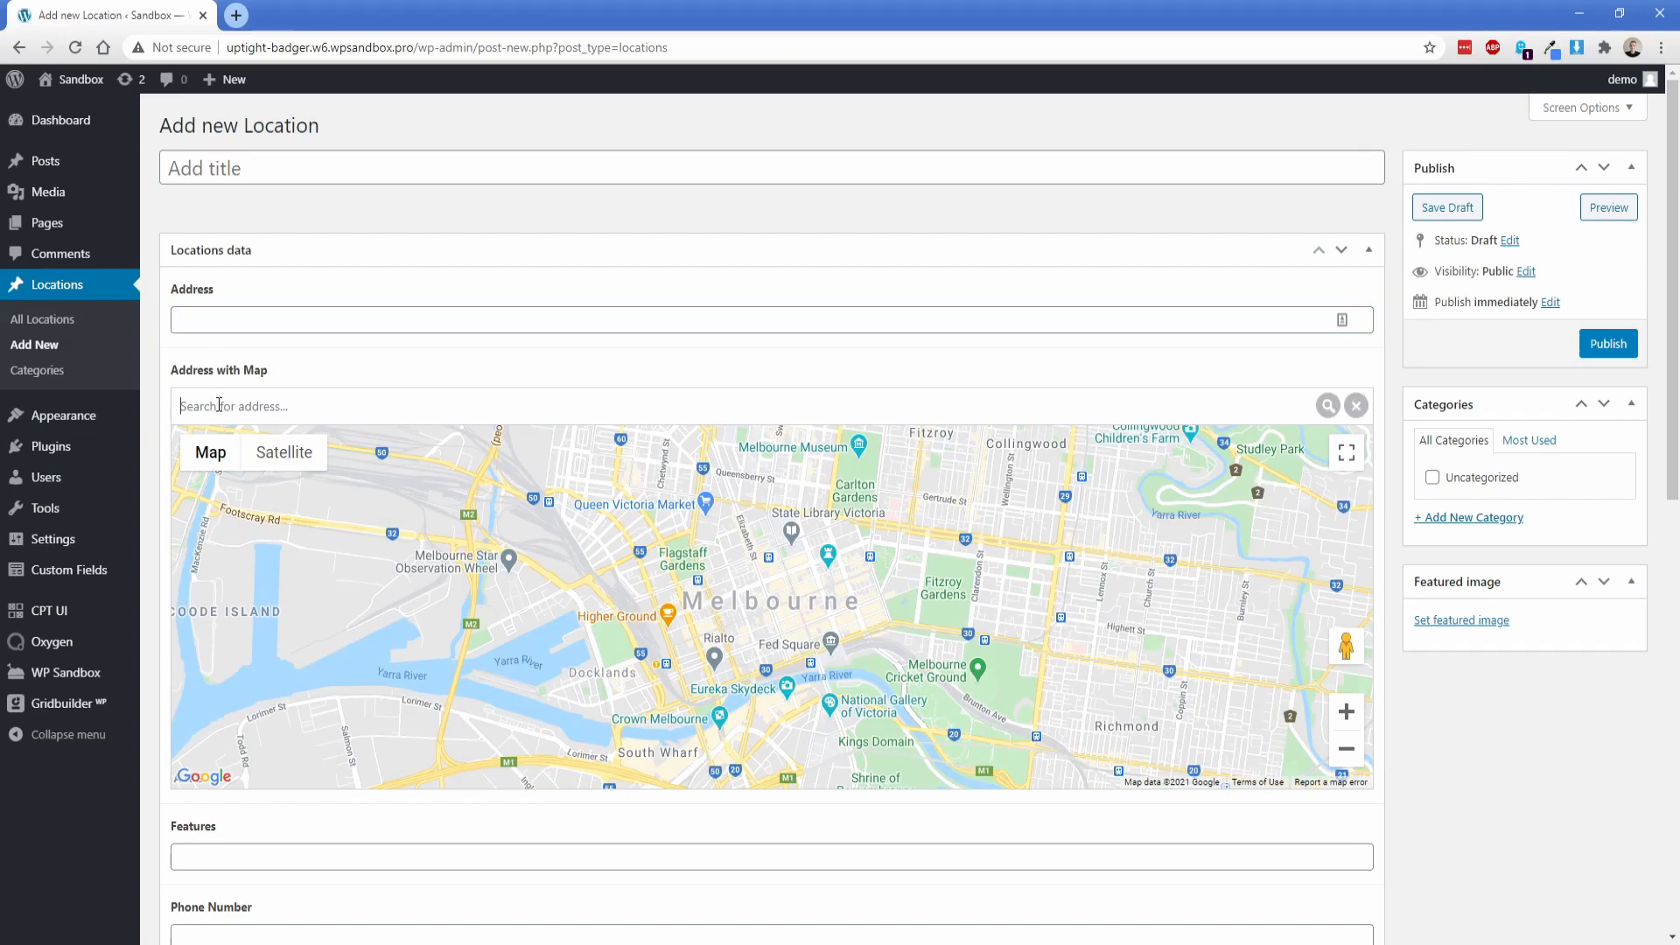
click(210, 451)
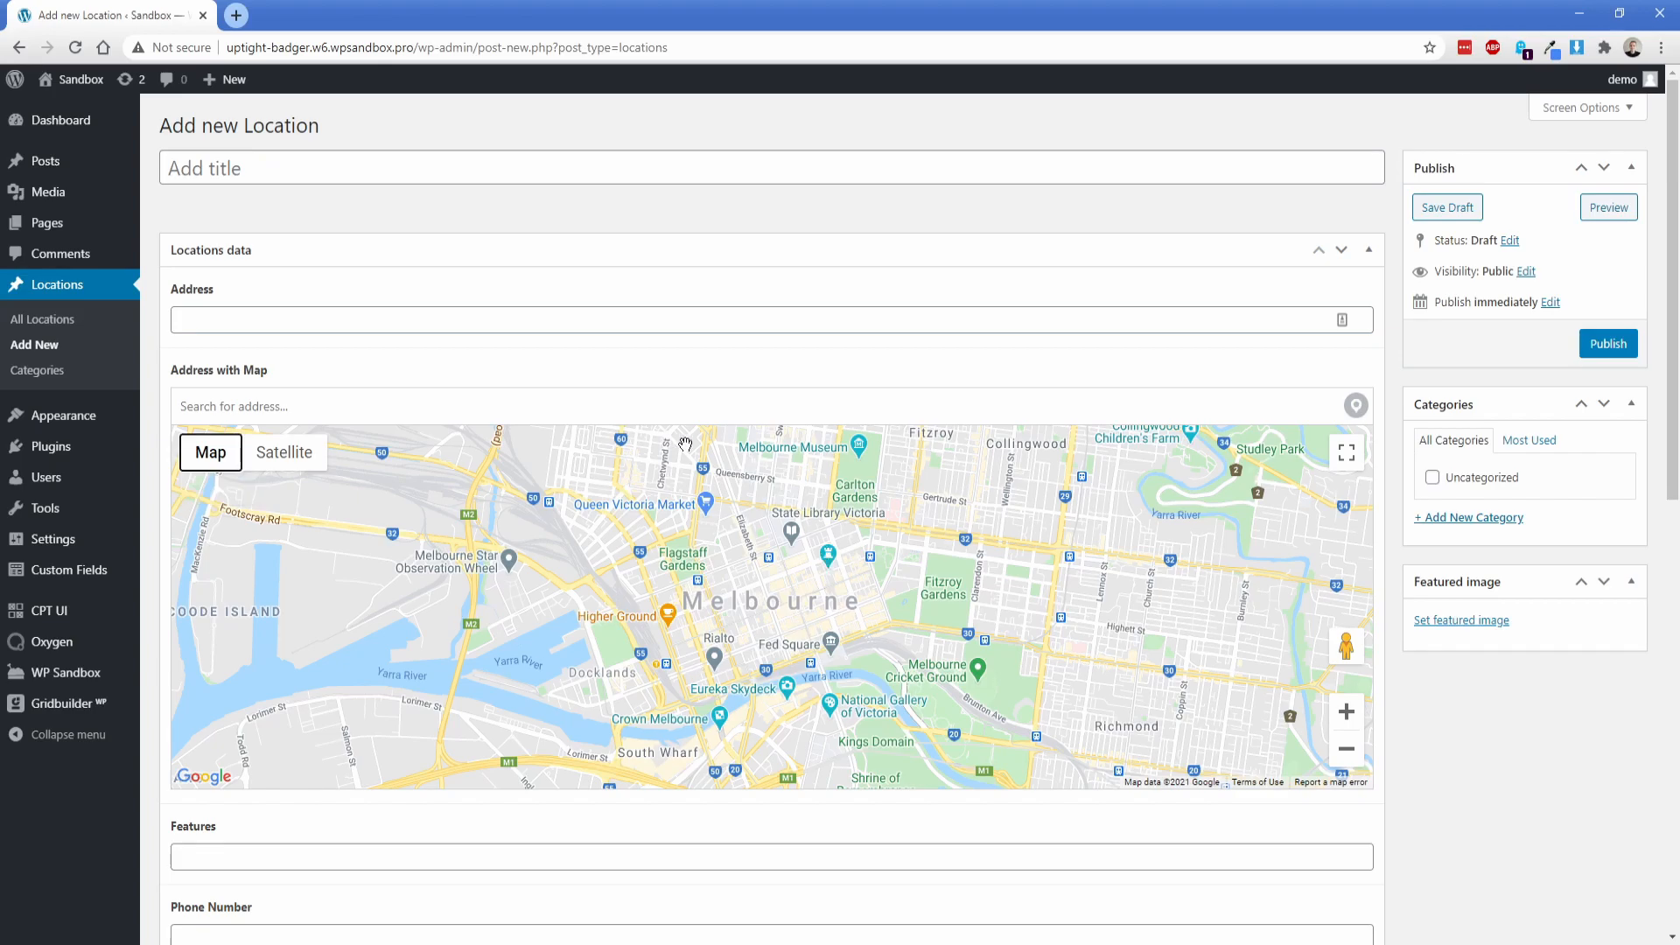
click(303, 402)
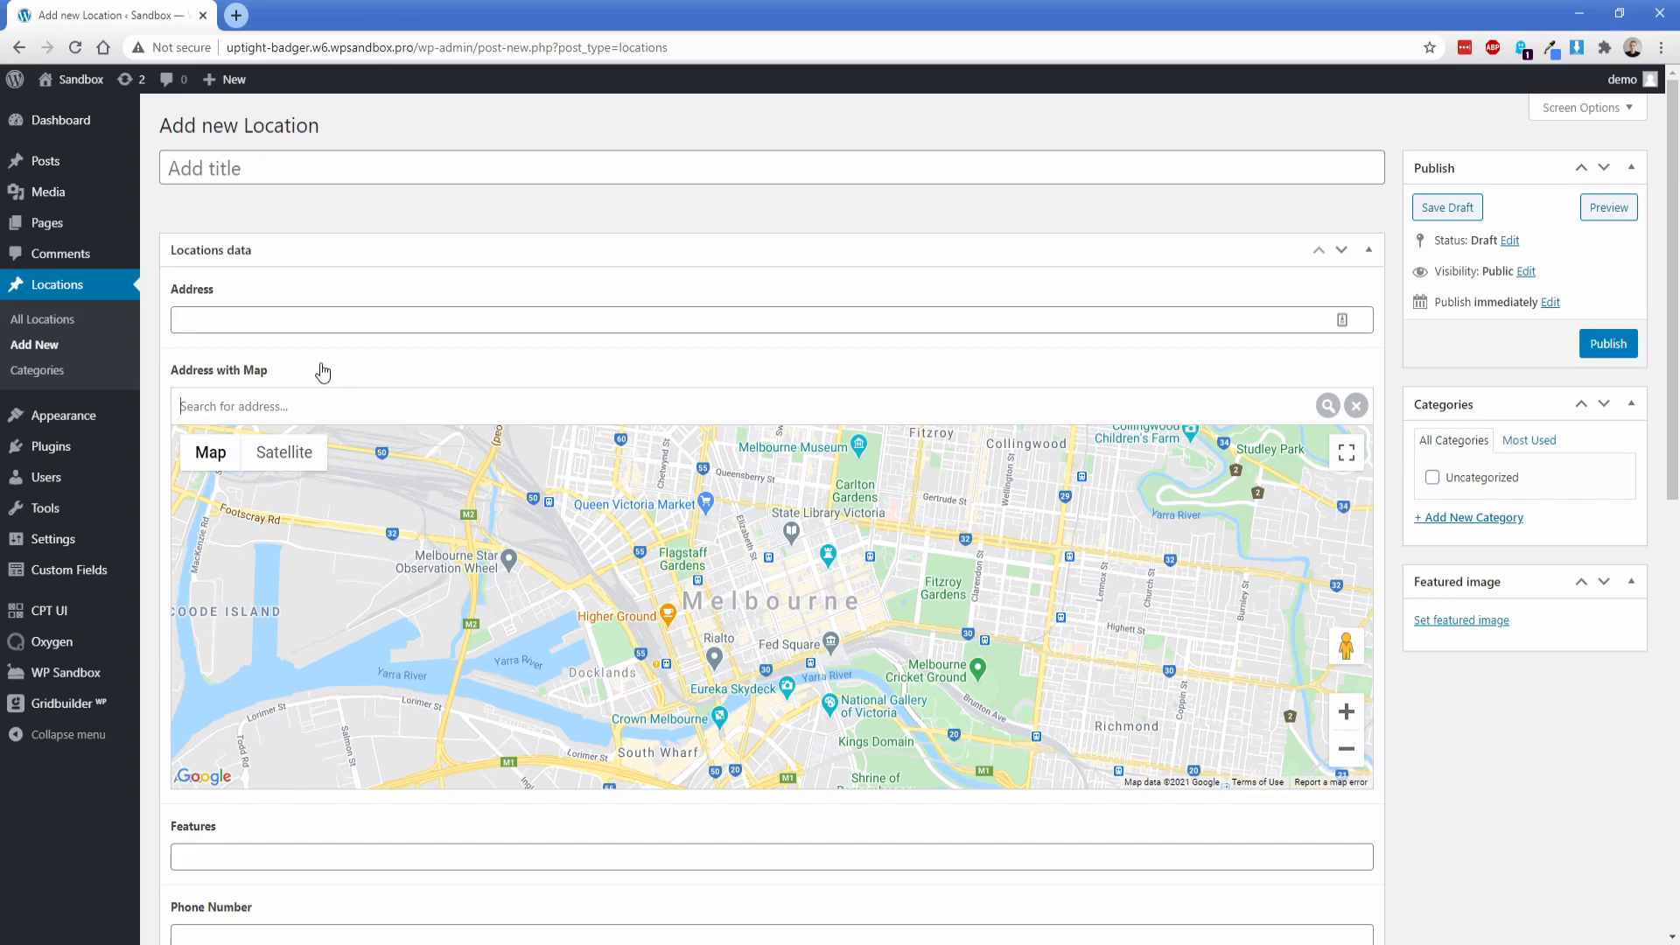
scroll(327, 387, down, 1)
scroll(235, 776, up, 1)
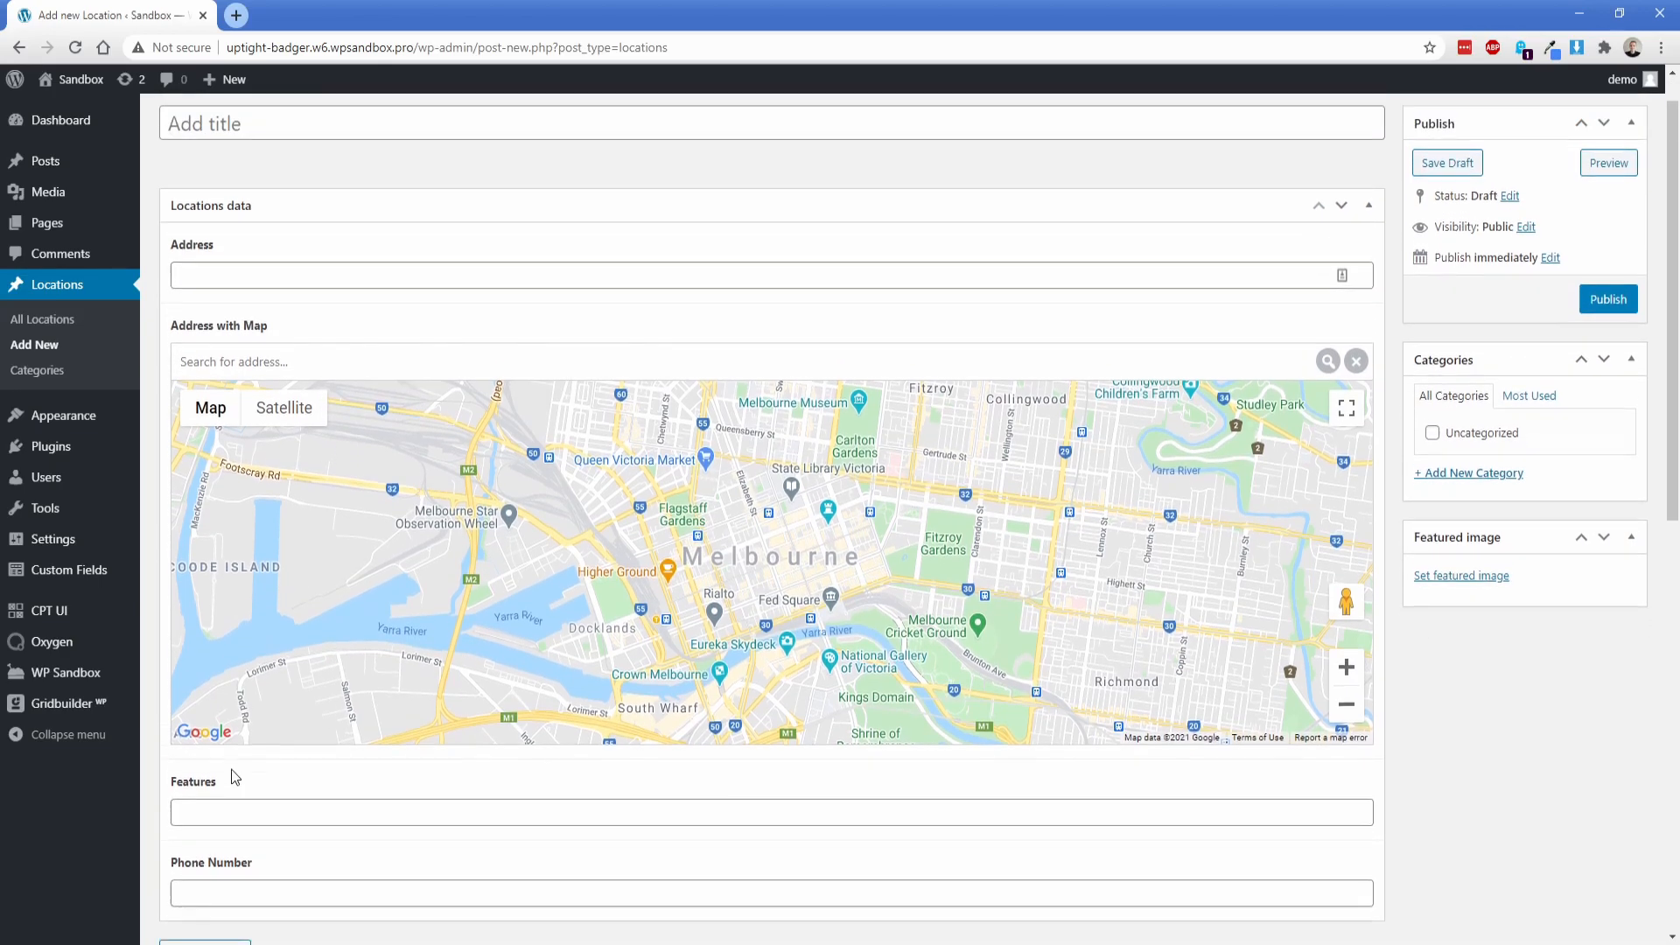
Step: Open the Hike and Bike Trail location for editing and remove the ZIP code from its Address field
scroll(235, 776, up, 1)
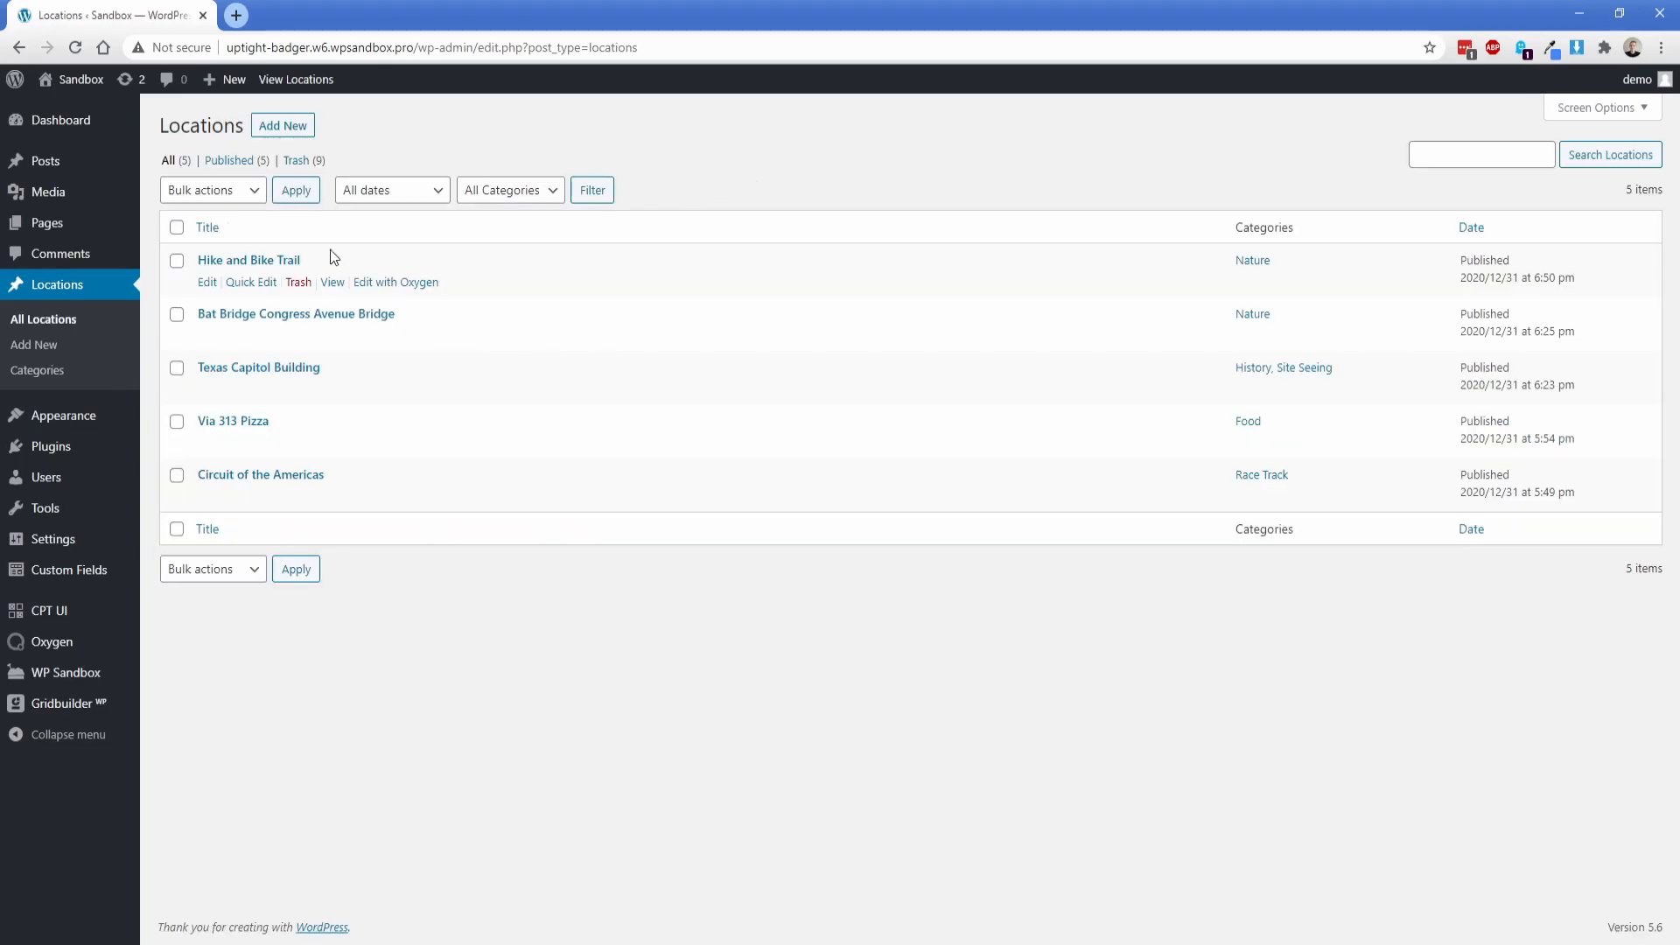
click(206, 282)
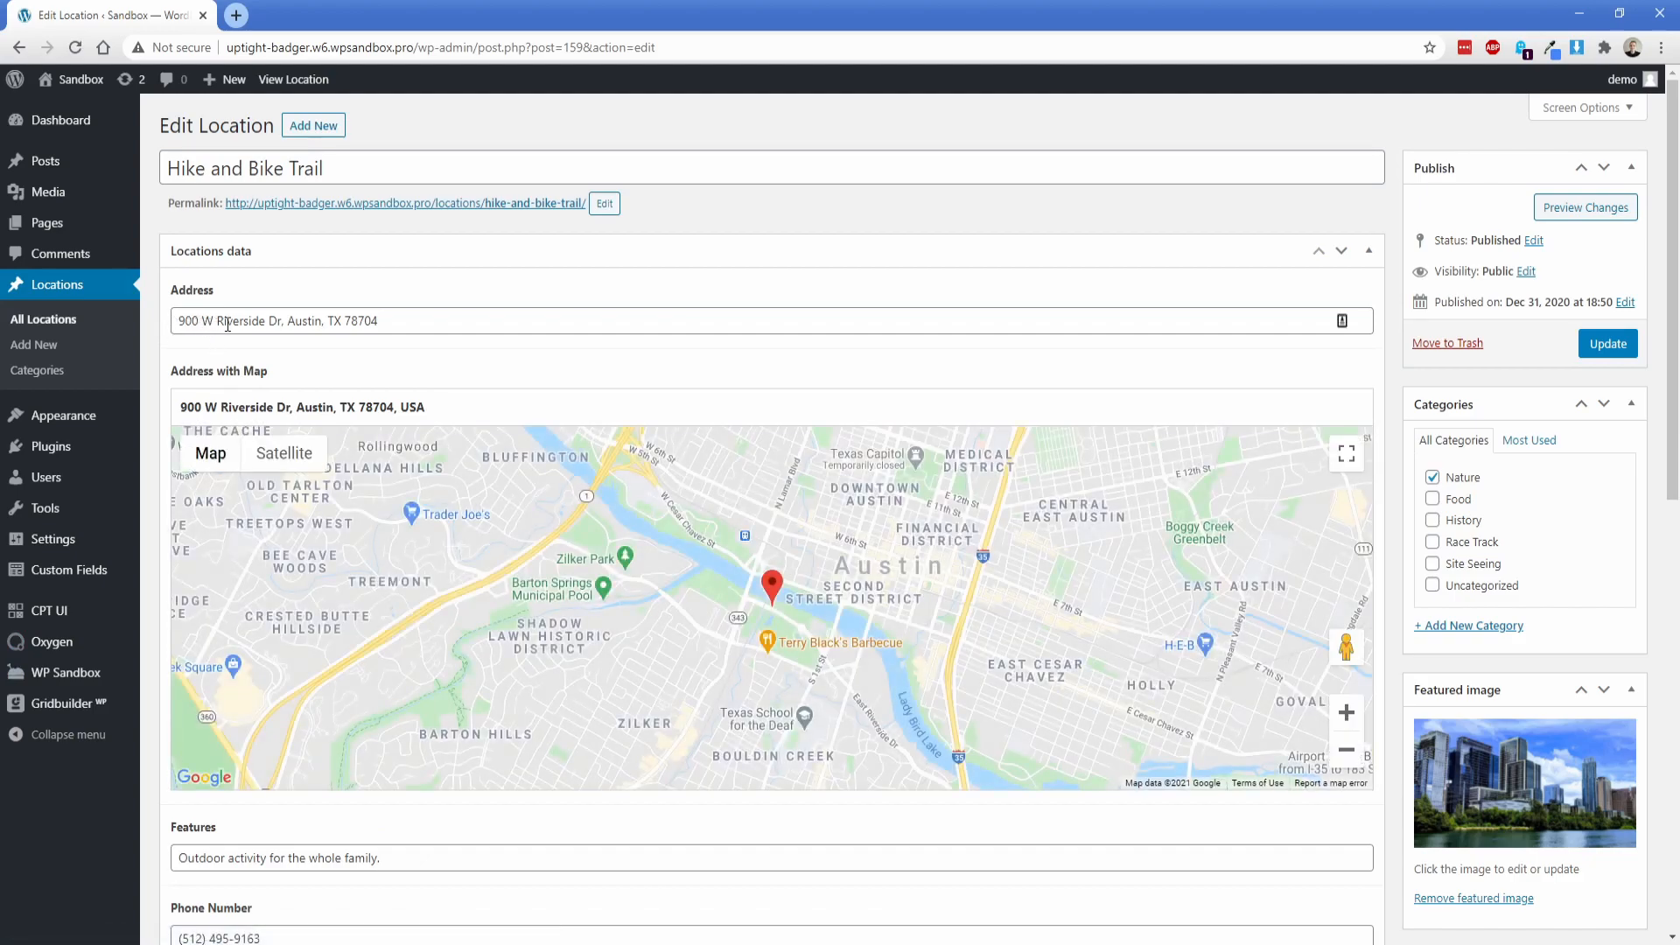
double_click(360, 321)
key(BackSpace)
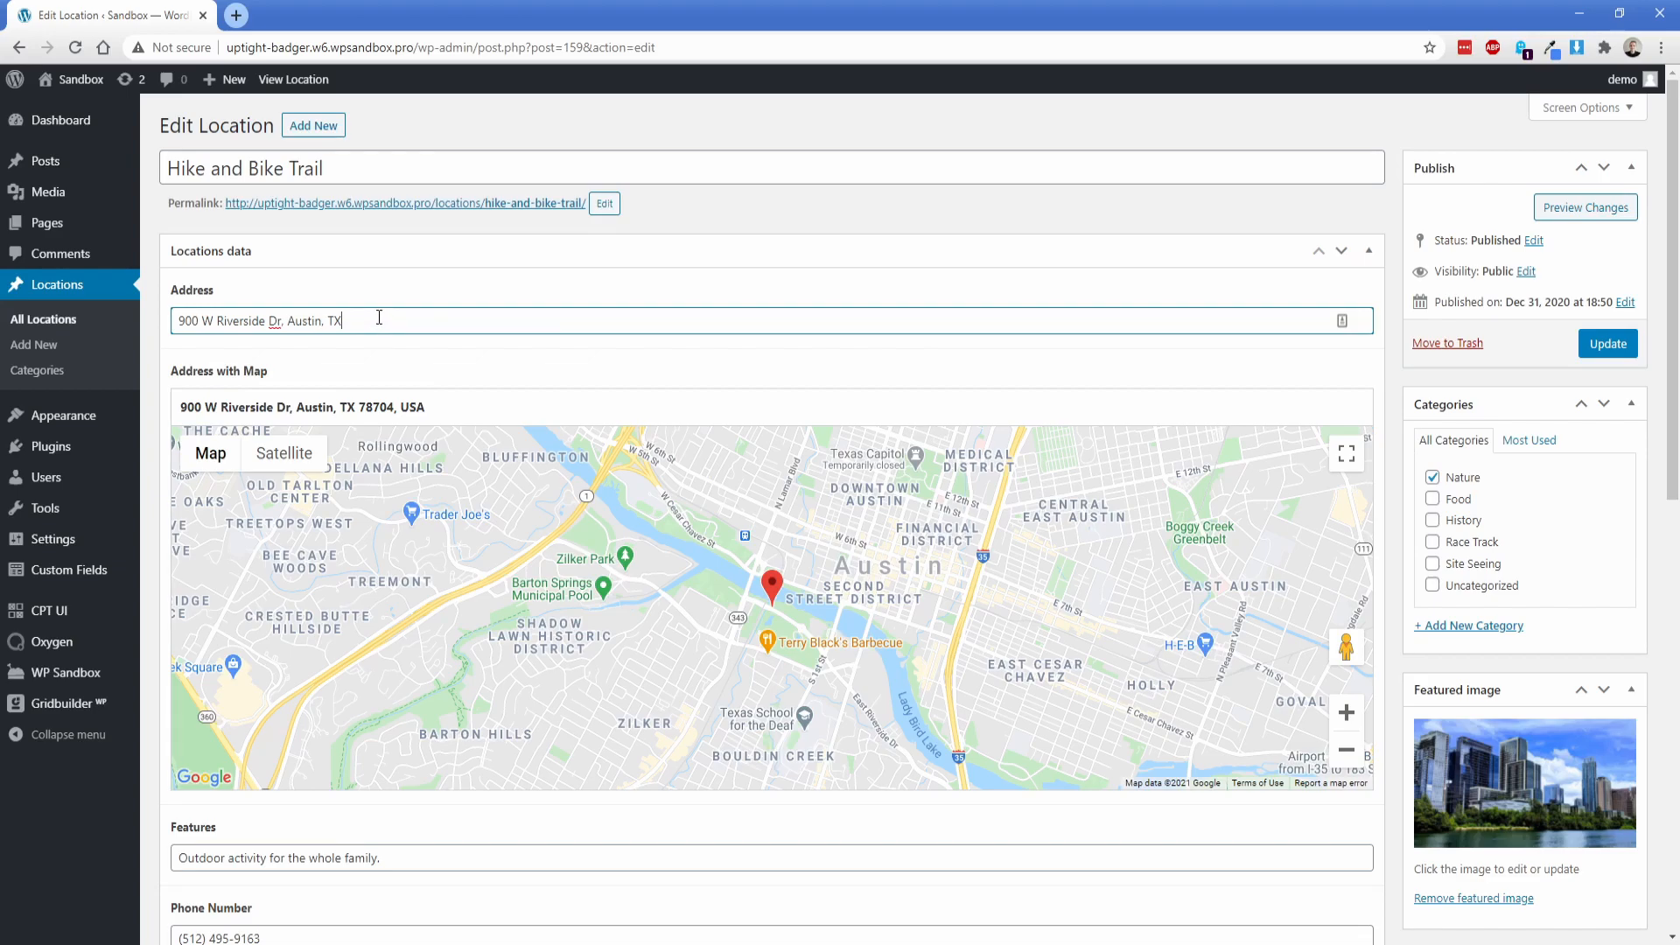
Step: Examine the Hike and Bike Trail entry's Address, Address with Map, Features and Phone Number fields and its description text
drag(179, 321, 354, 321)
click(356, 322)
click(425, 408)
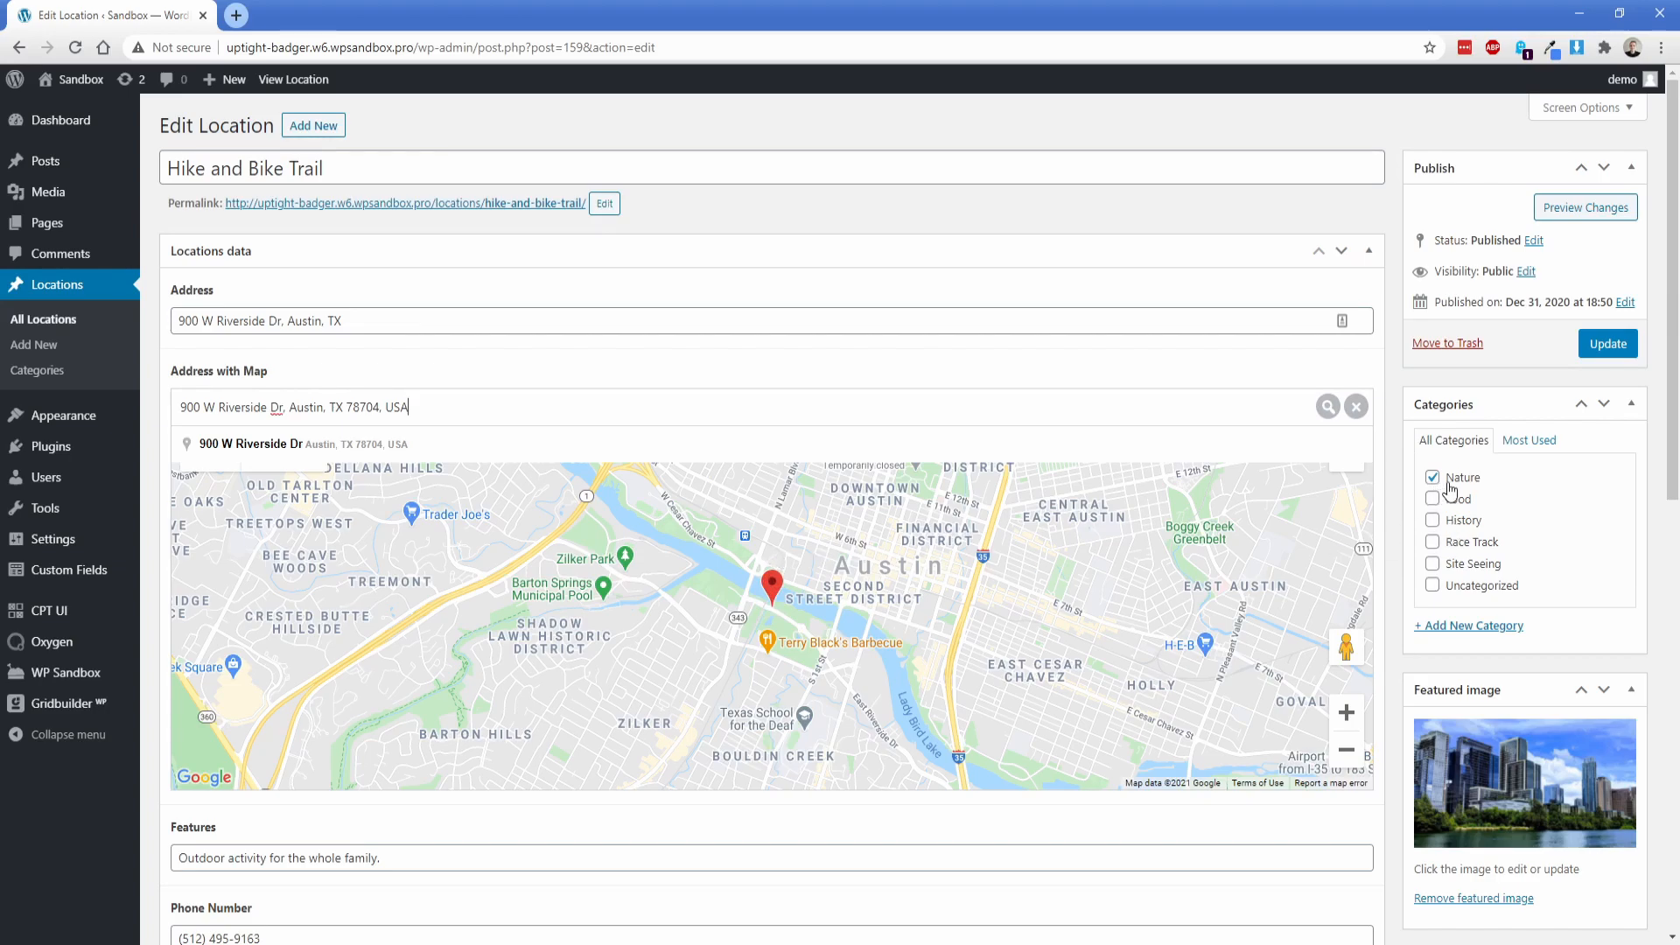
scroll(1447, 517, down, 2)
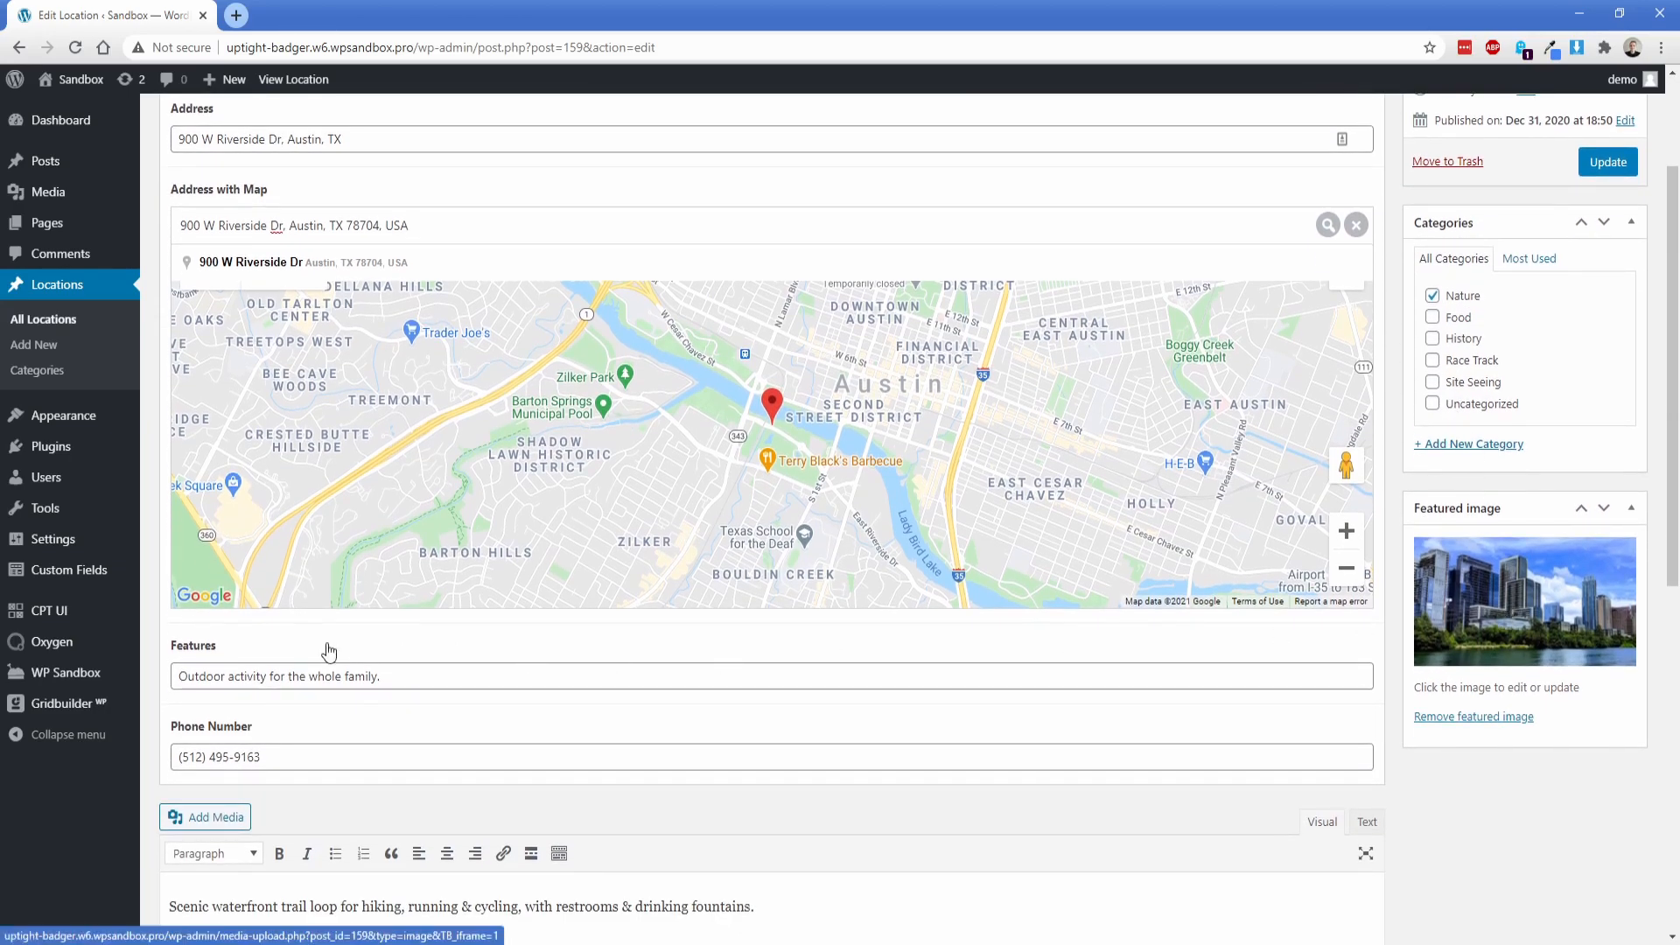
scroll(229, 657, down, 2)
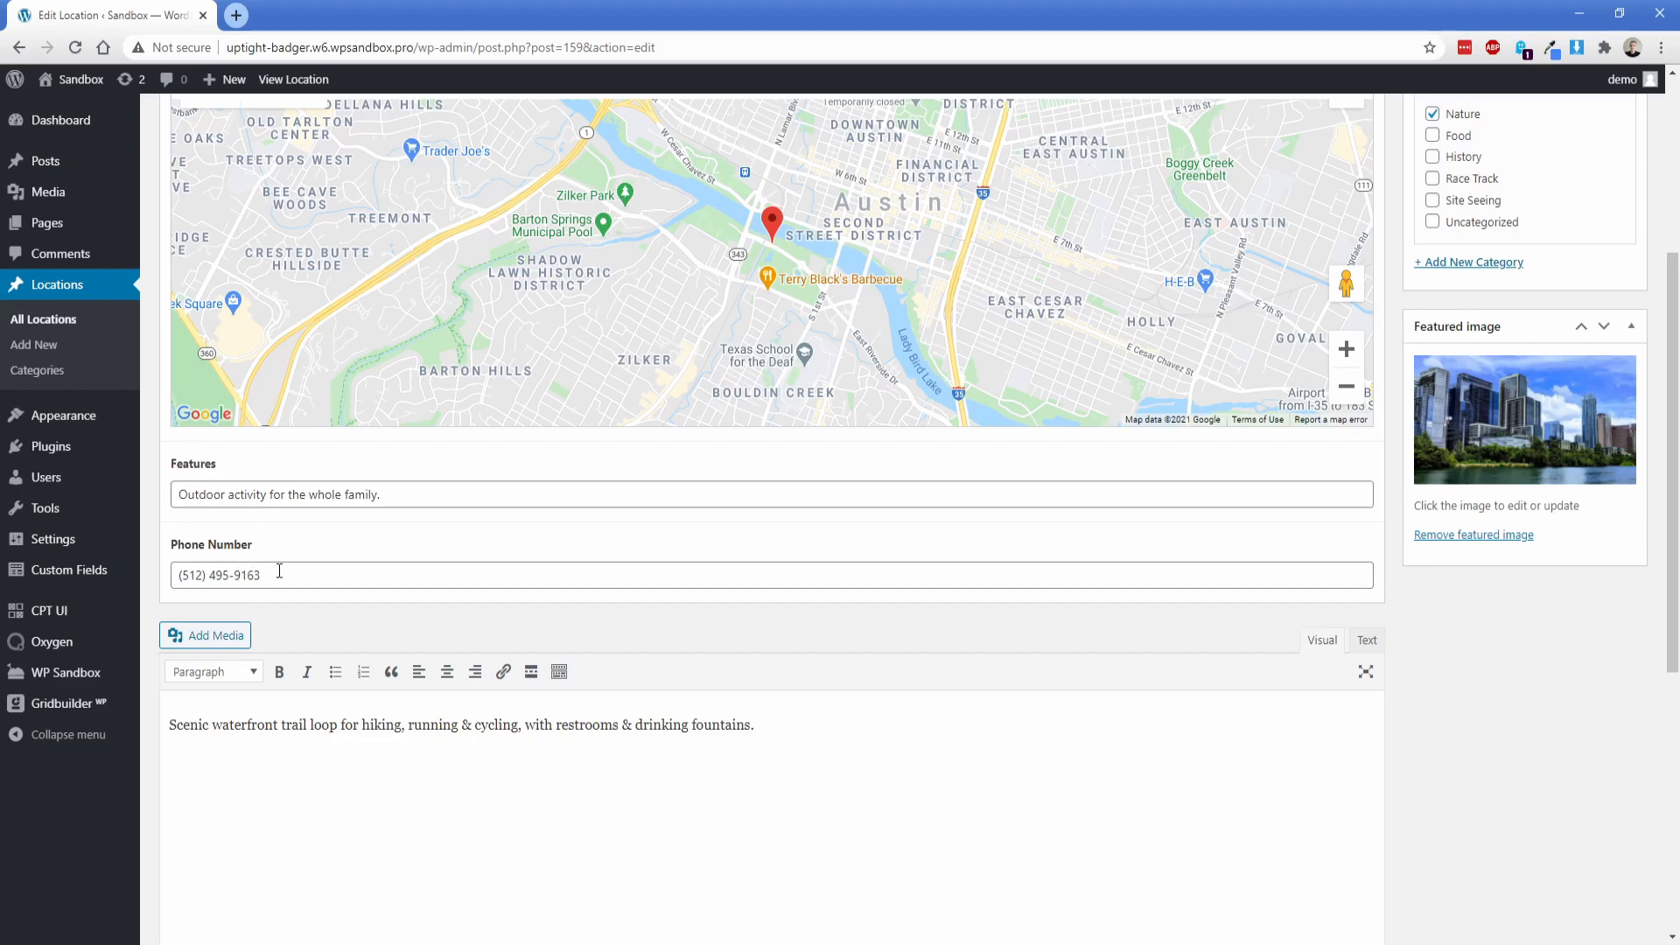
scroll(266, 569, down, 2)
drag(170, 544, 784, 545)
click(782, 544)
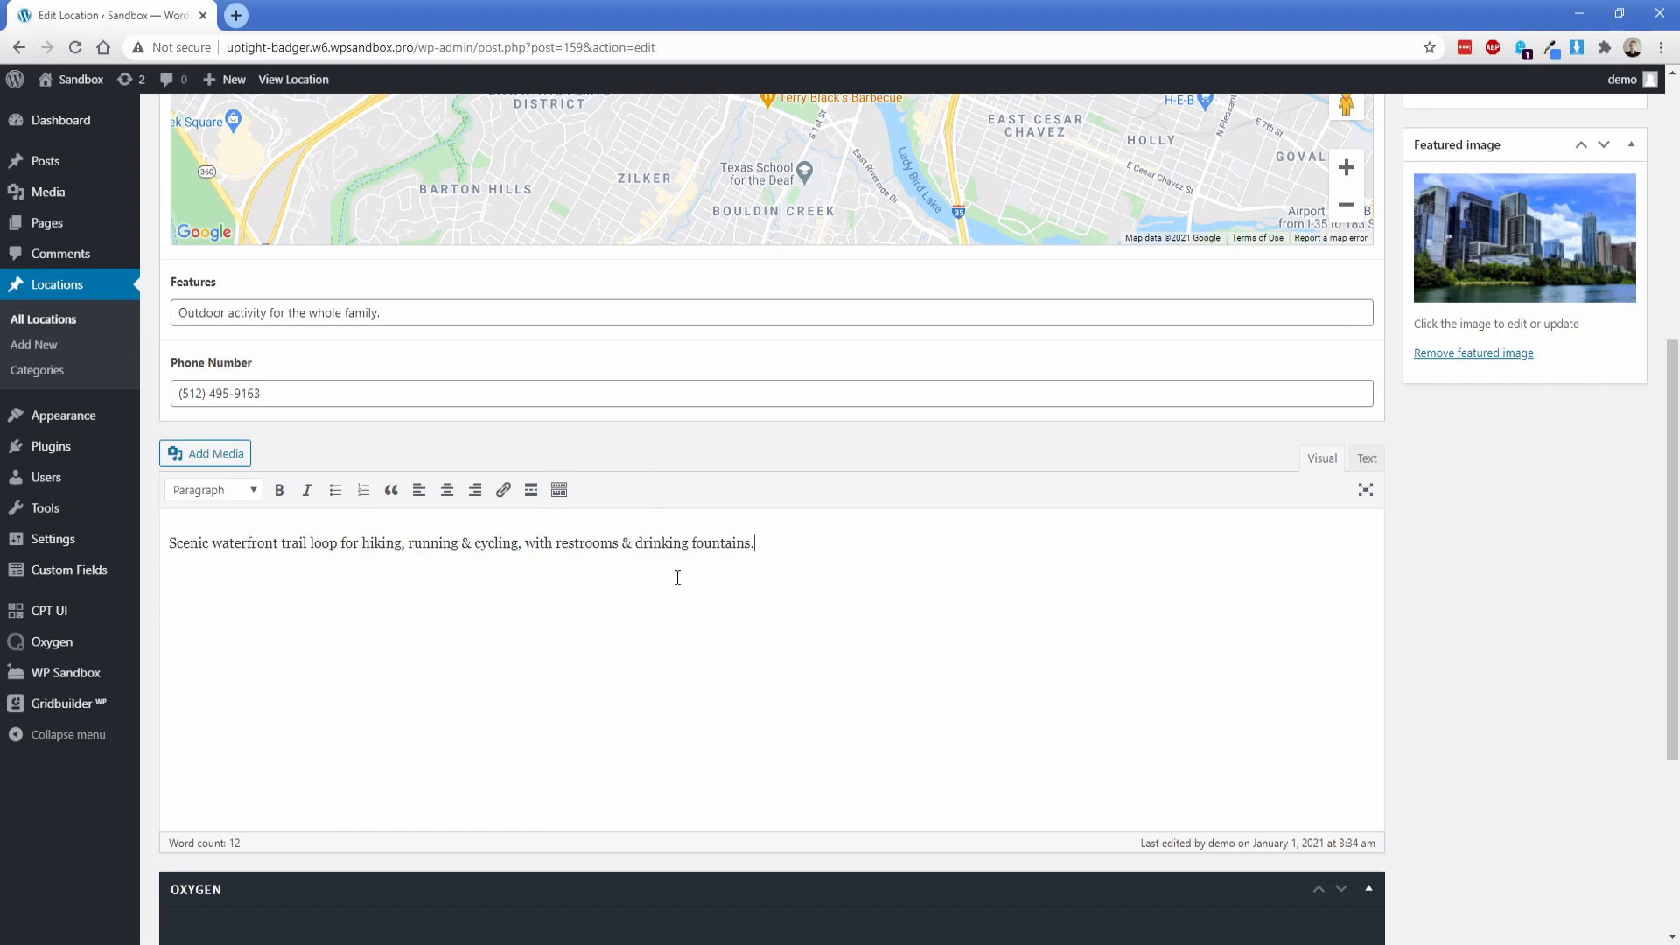
scroll(677, 577, up, 6)
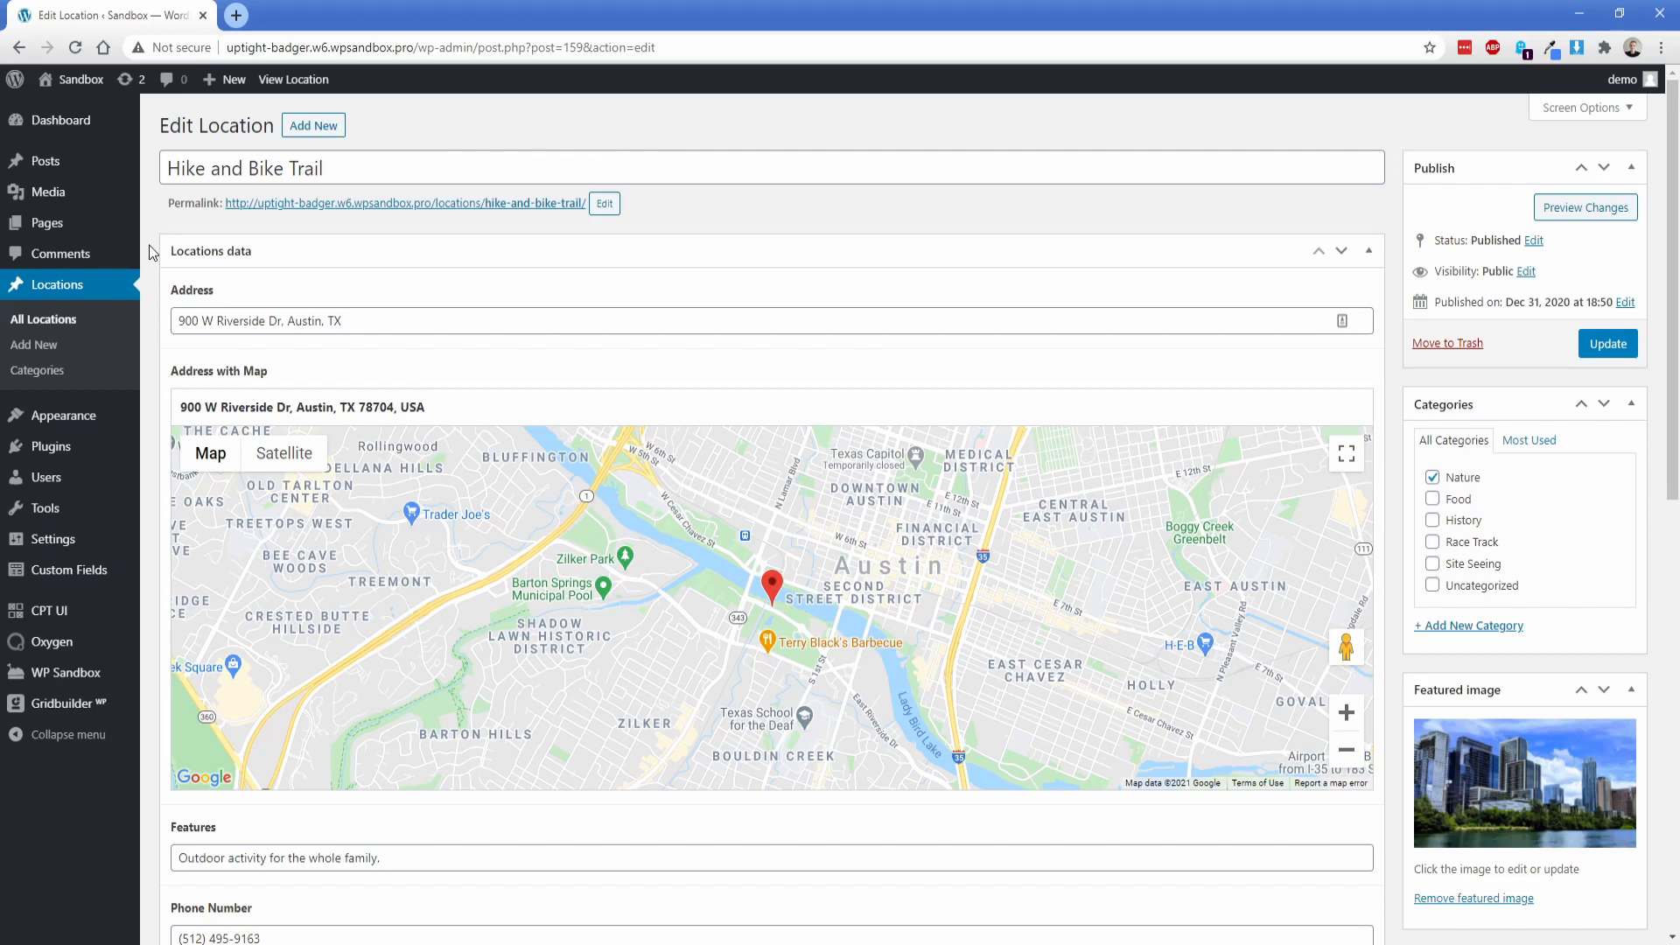
Step: Leave the location entry without saving and start creating a new Gridbuilder facet
mouse_move(61, 703)
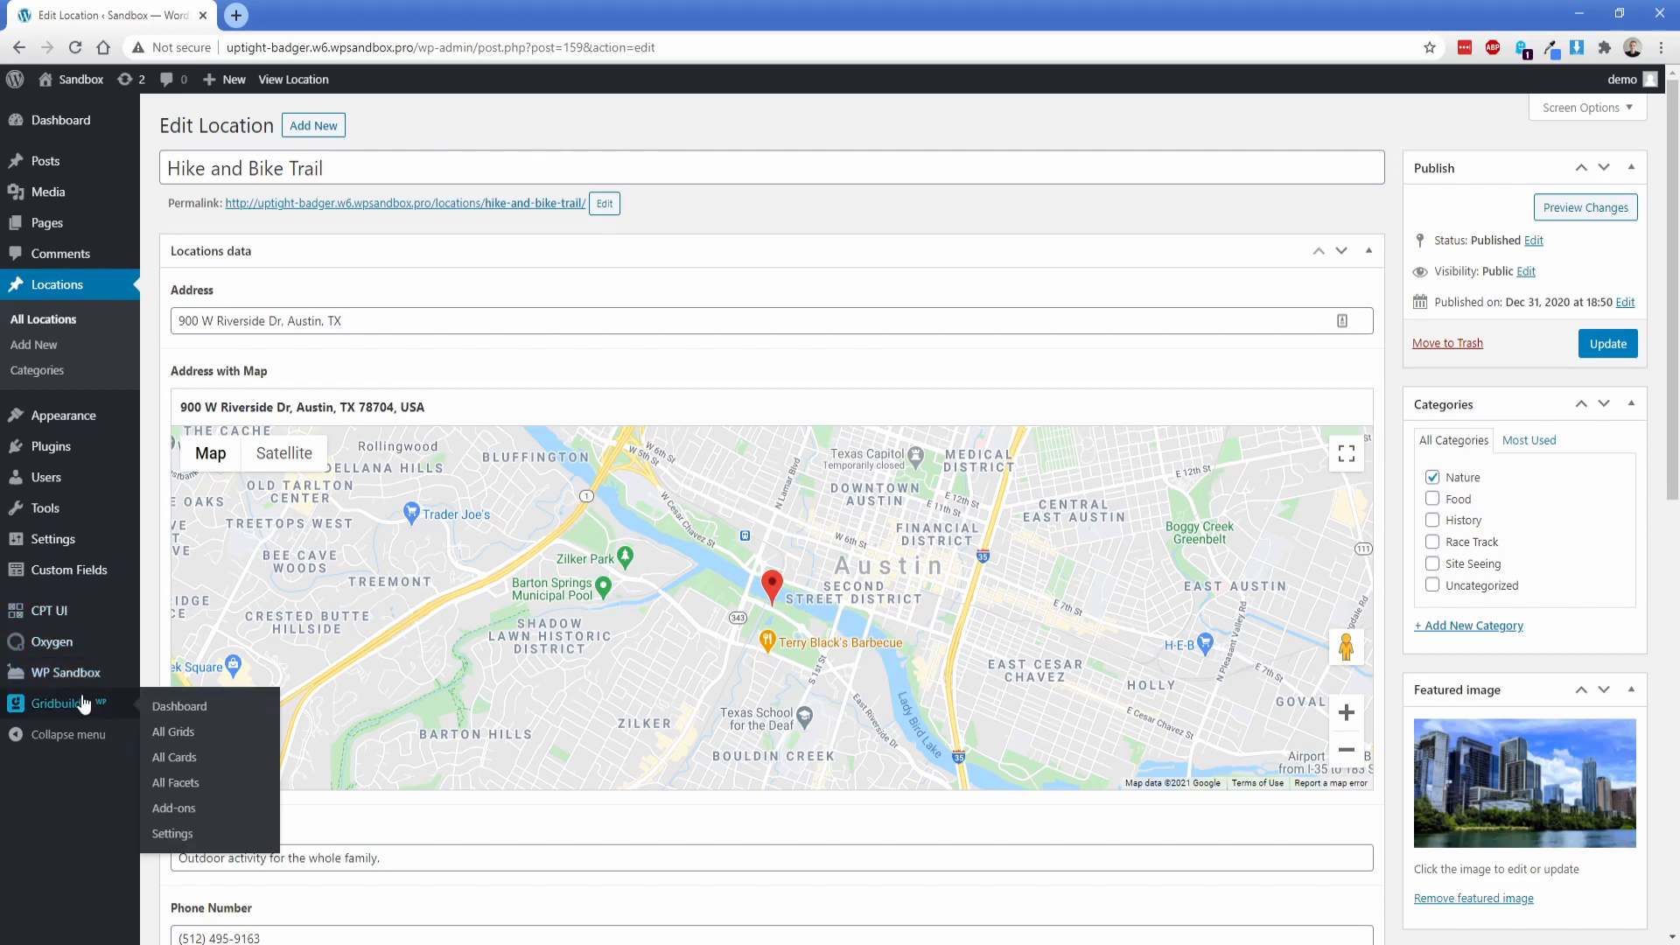
click(174, 790)
click(915, 150)
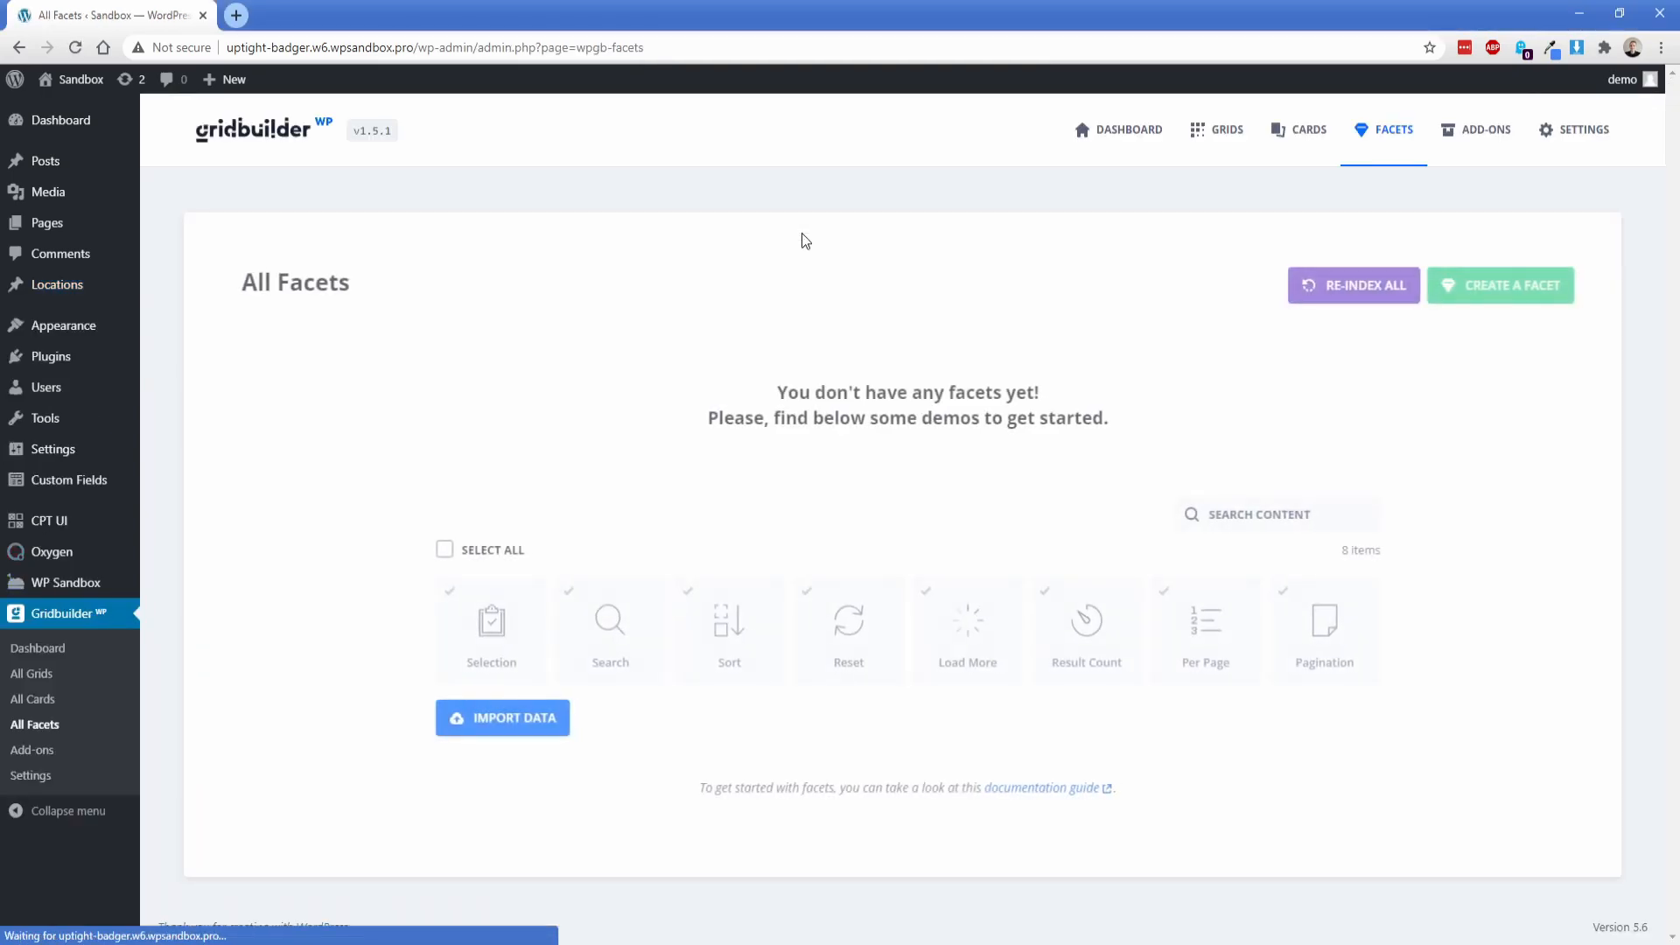
click(1497, 293)
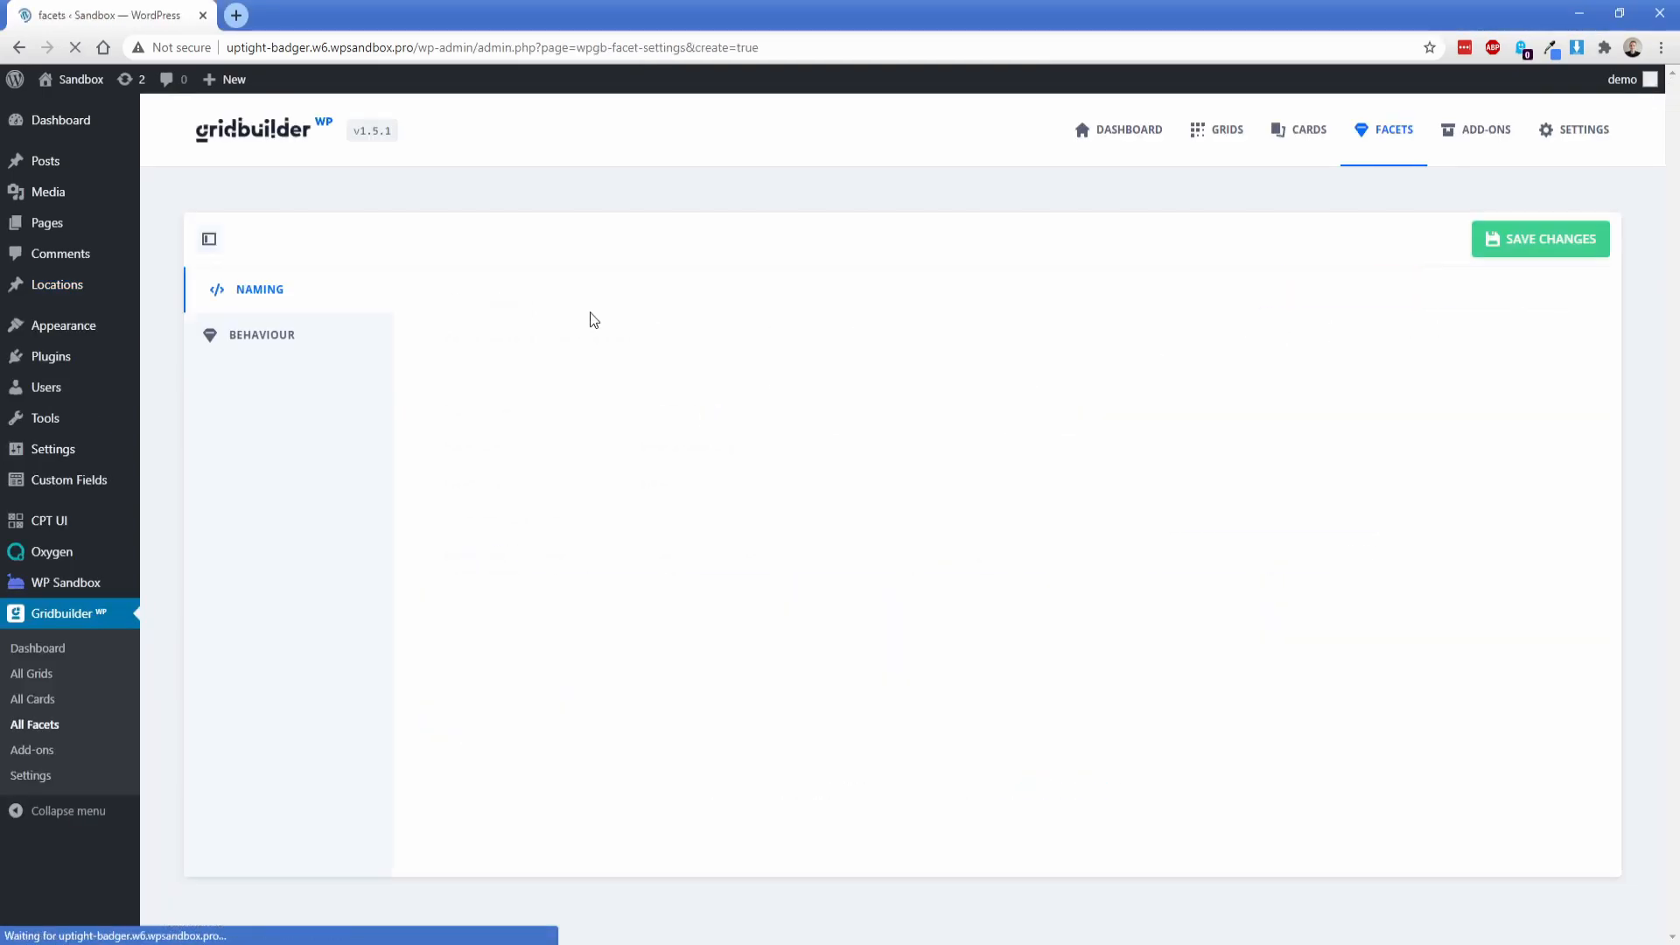
Step: Name the facet "Map results", give it the title "Map Results" and save it
triple_click(699, 407)
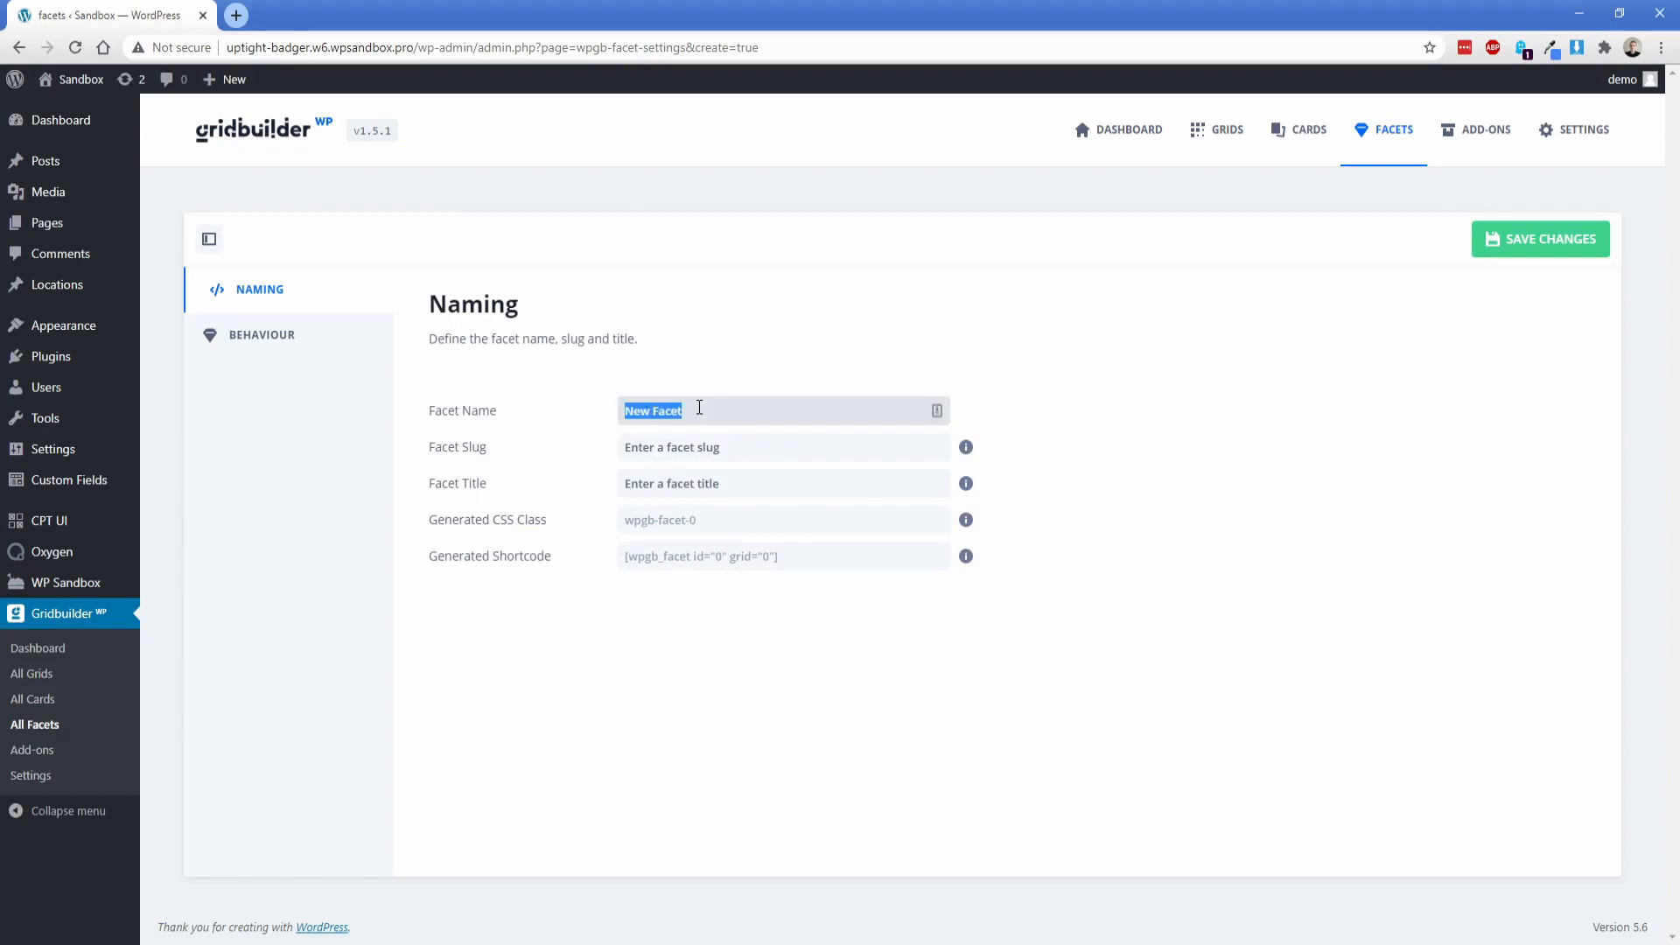
text(Map results)
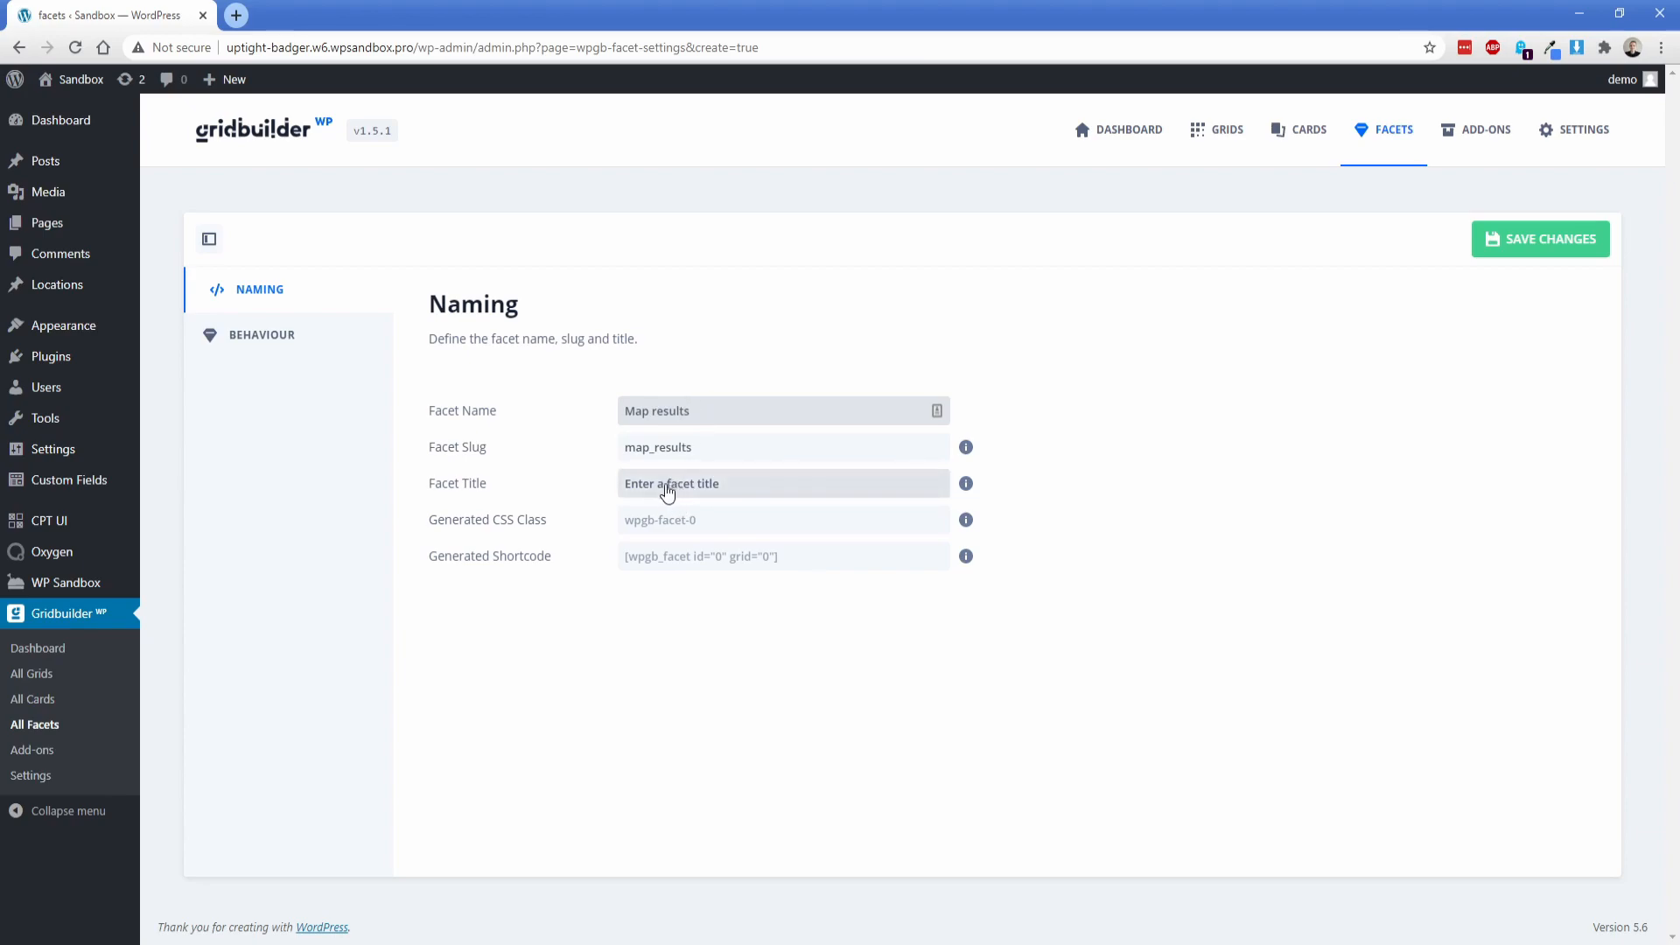
click(658, 493)
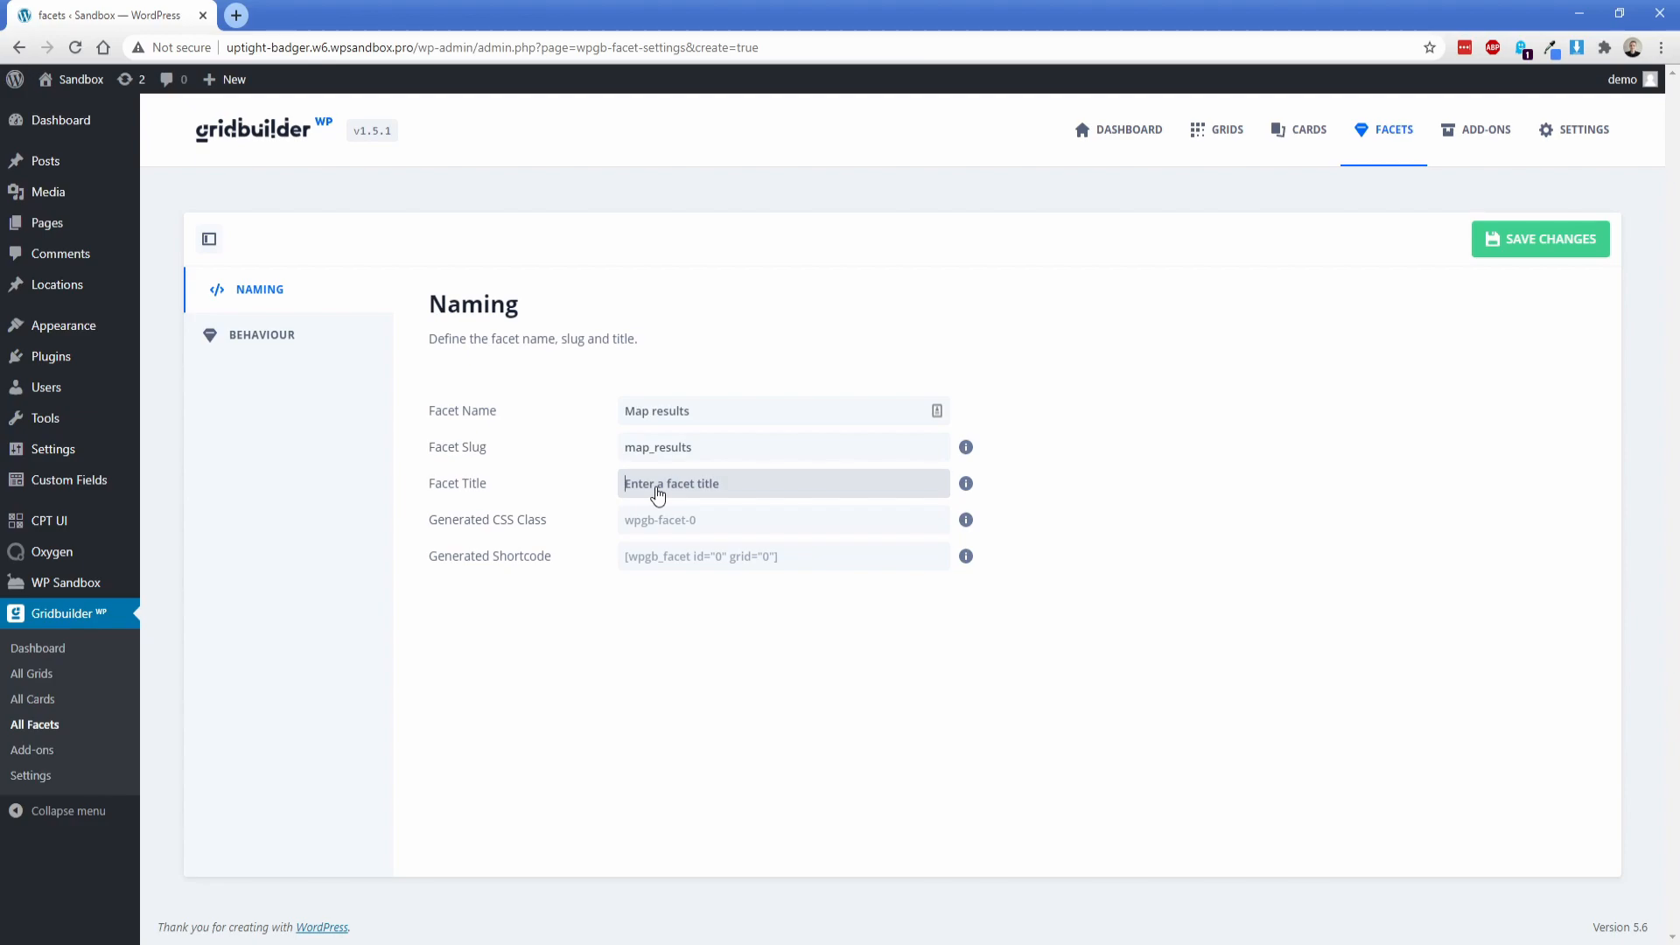
text(Map Results)
click(1537, 240)
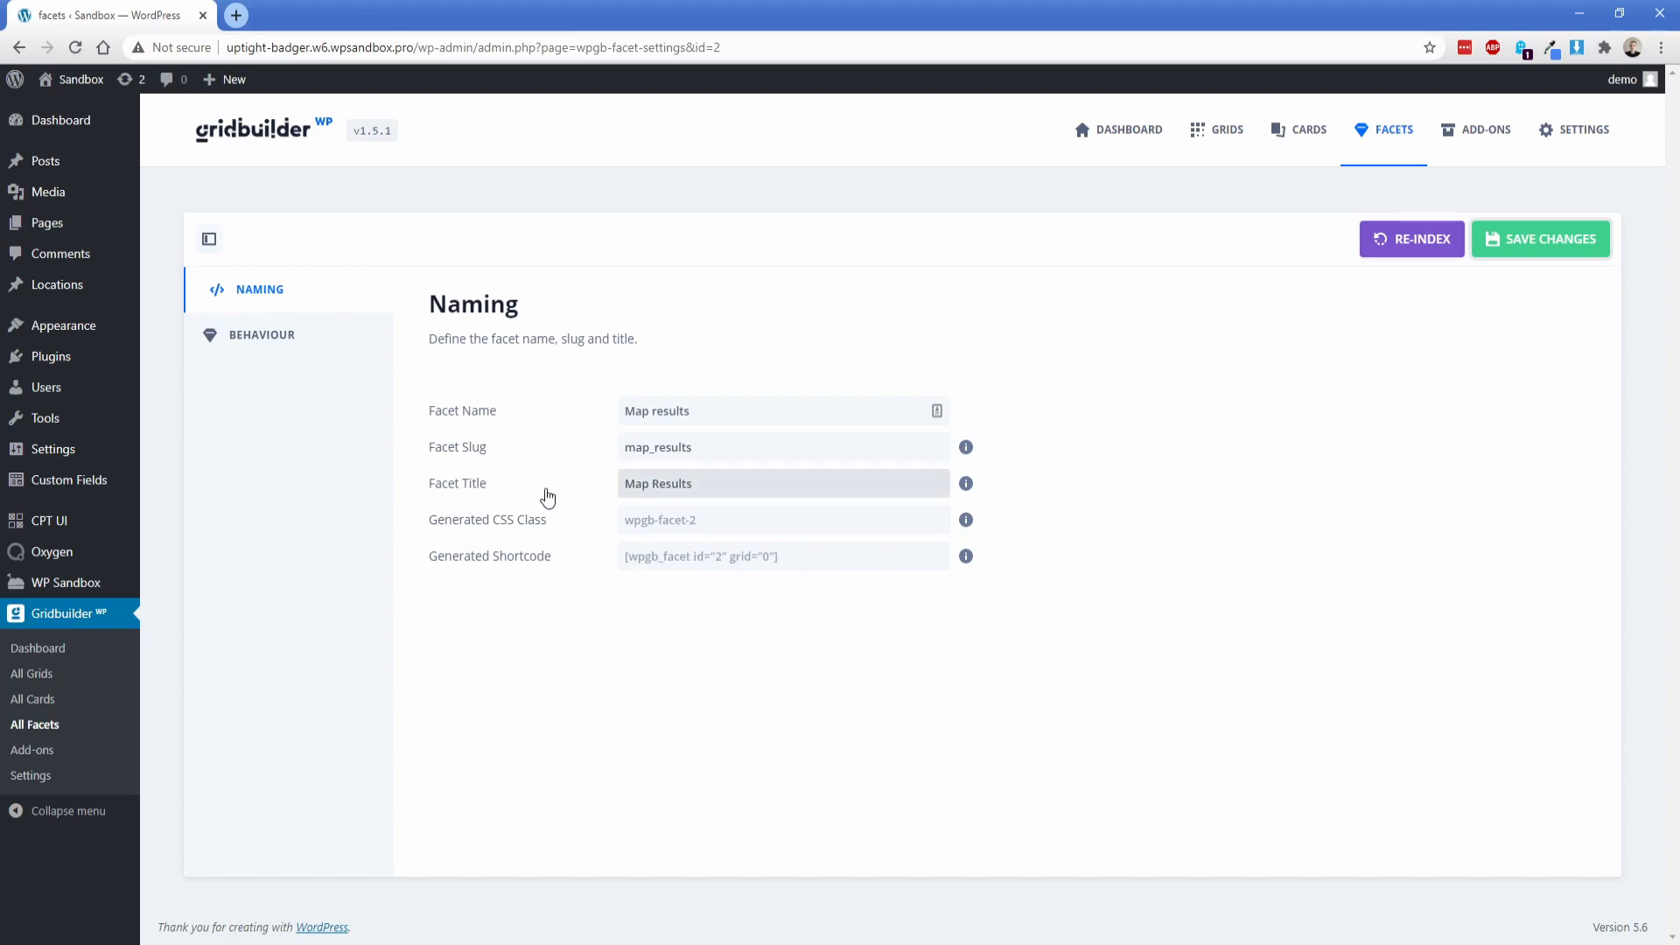
Step: In the facet's behaviour settings, set the filter type to Map
click(282, 339)
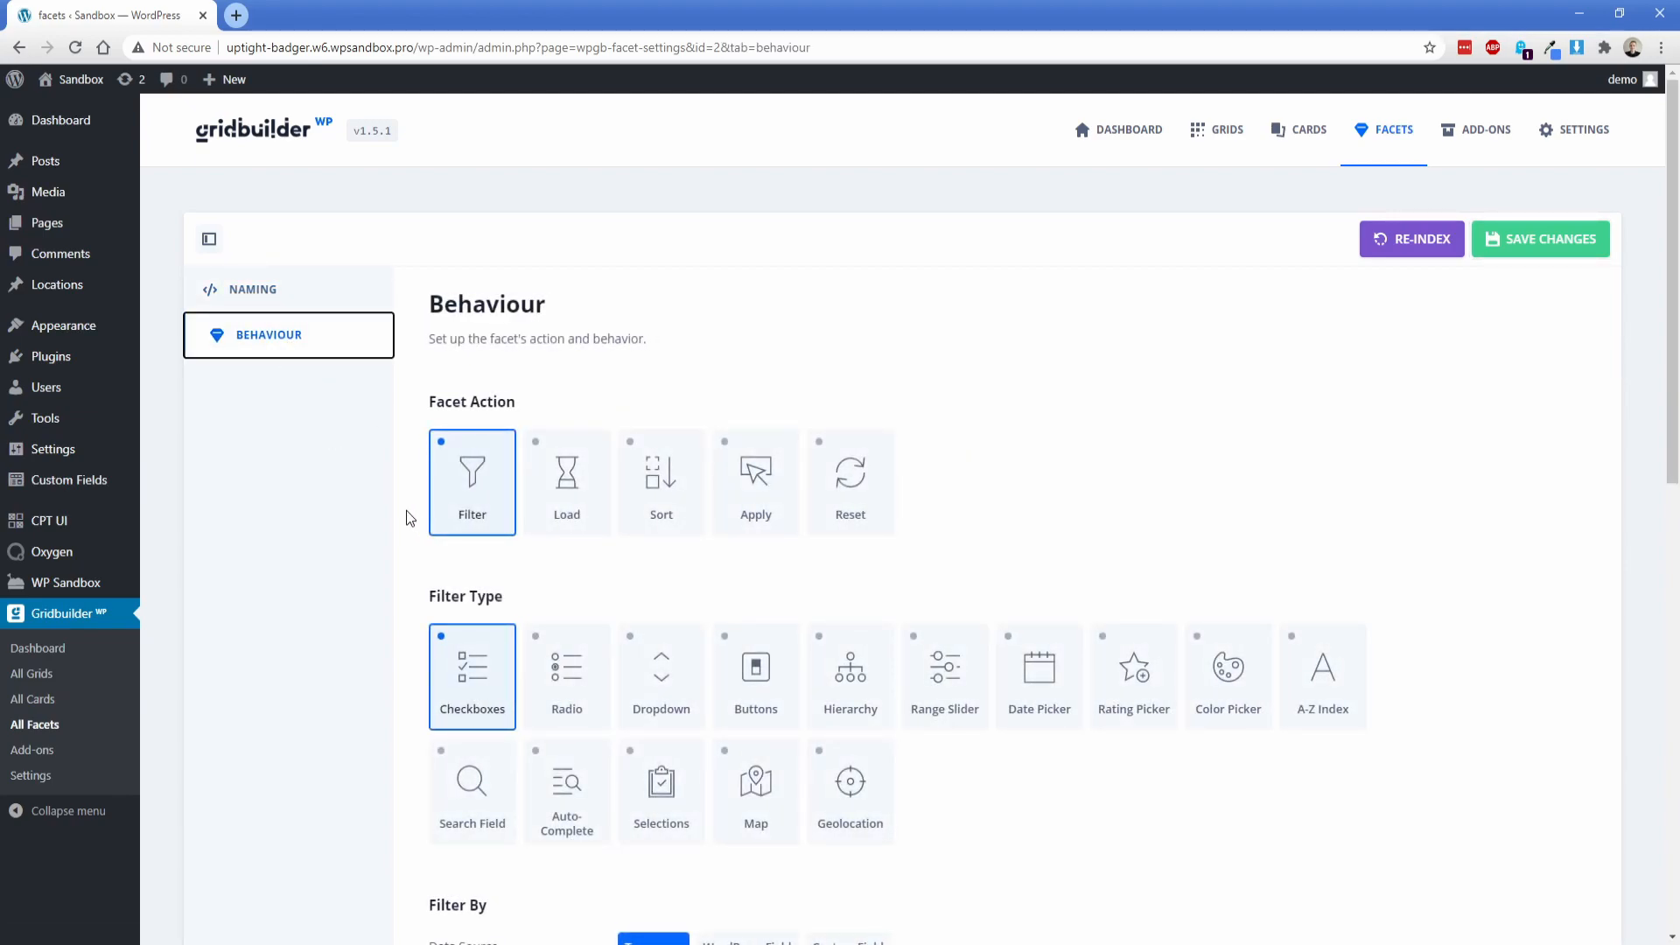
scroll(406, 511, down, 1)
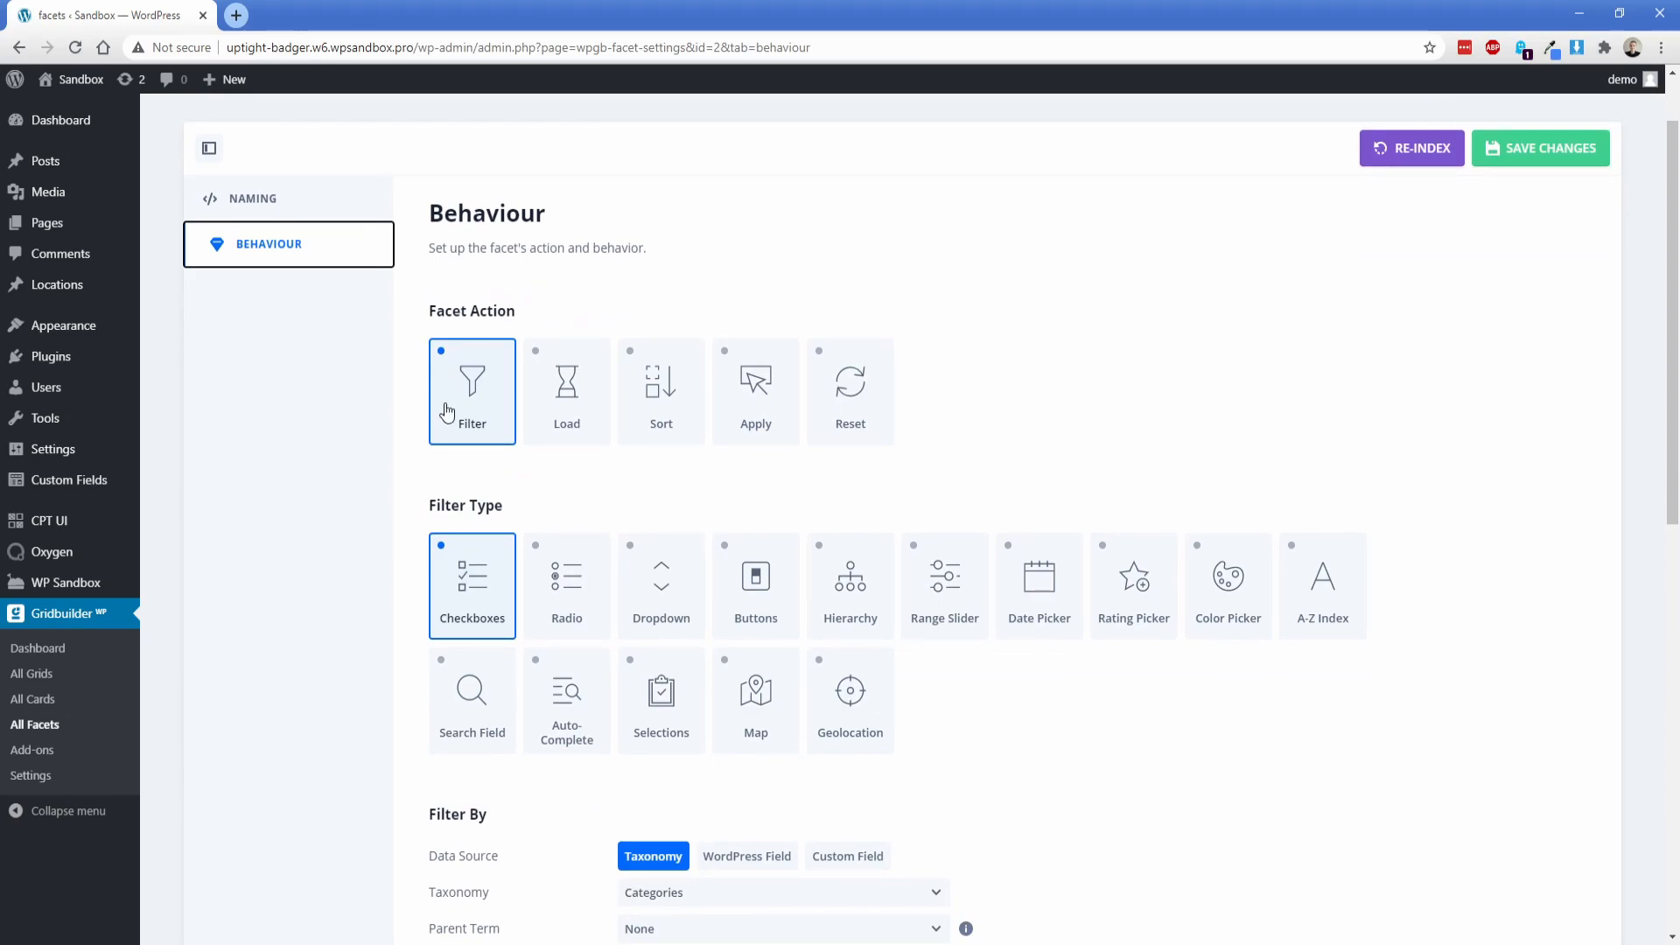
click(740, 678)
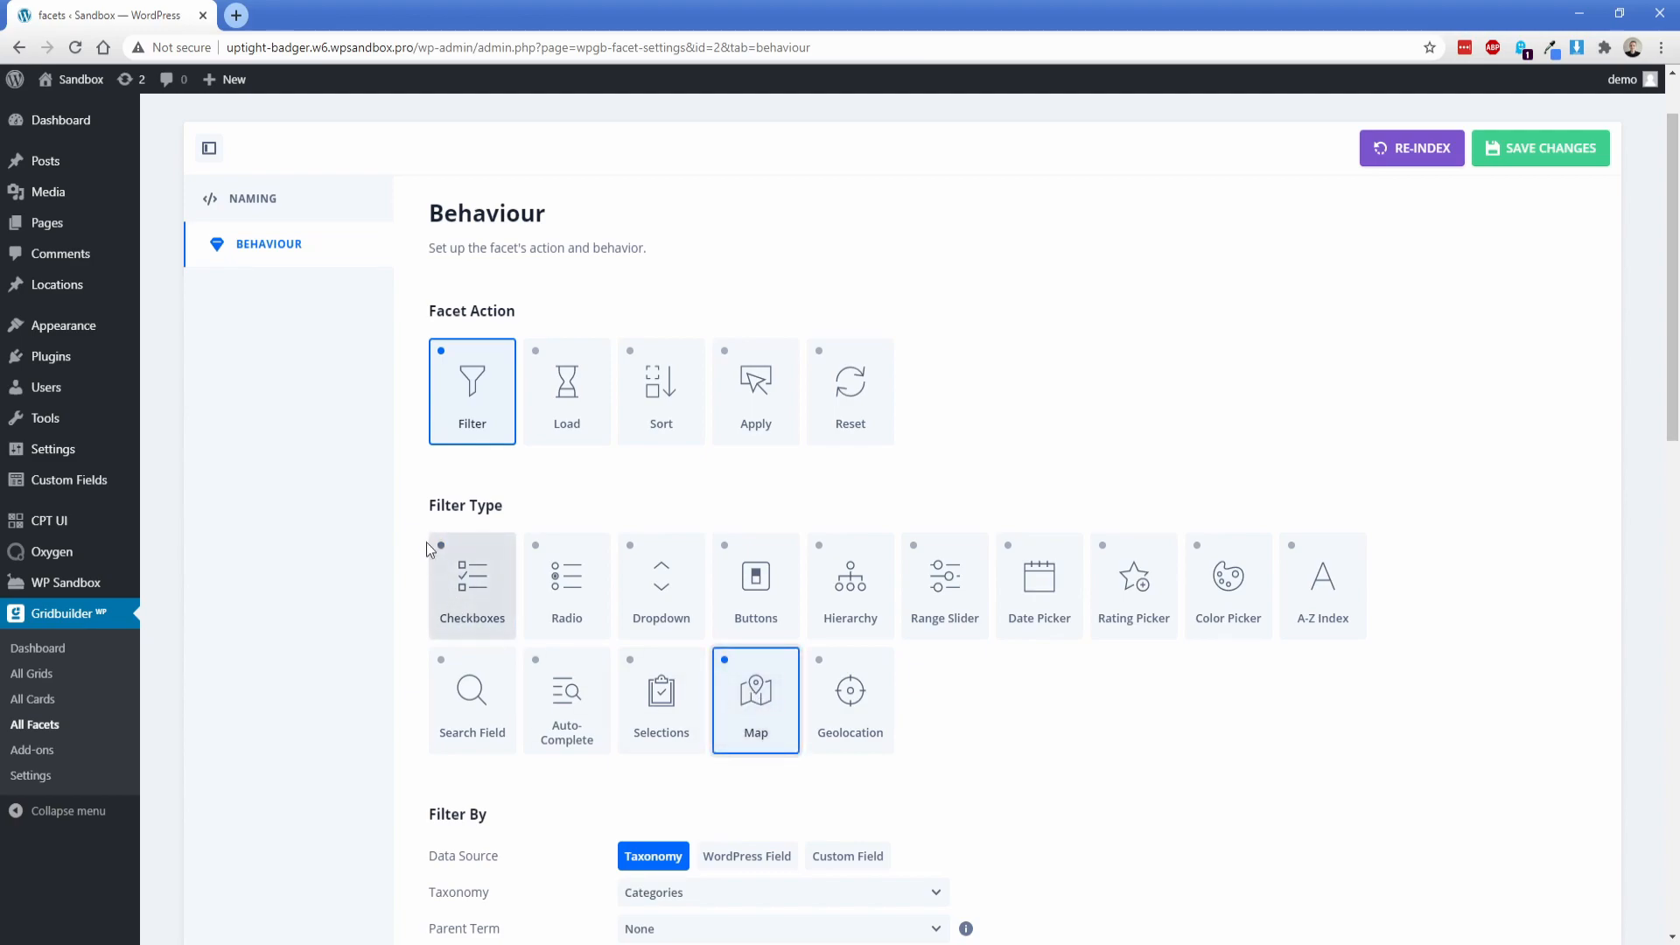
Step: Filter the map facet by the custom post field ACF › Locations data › Address with Map
scroll(400, 515, down, 4)
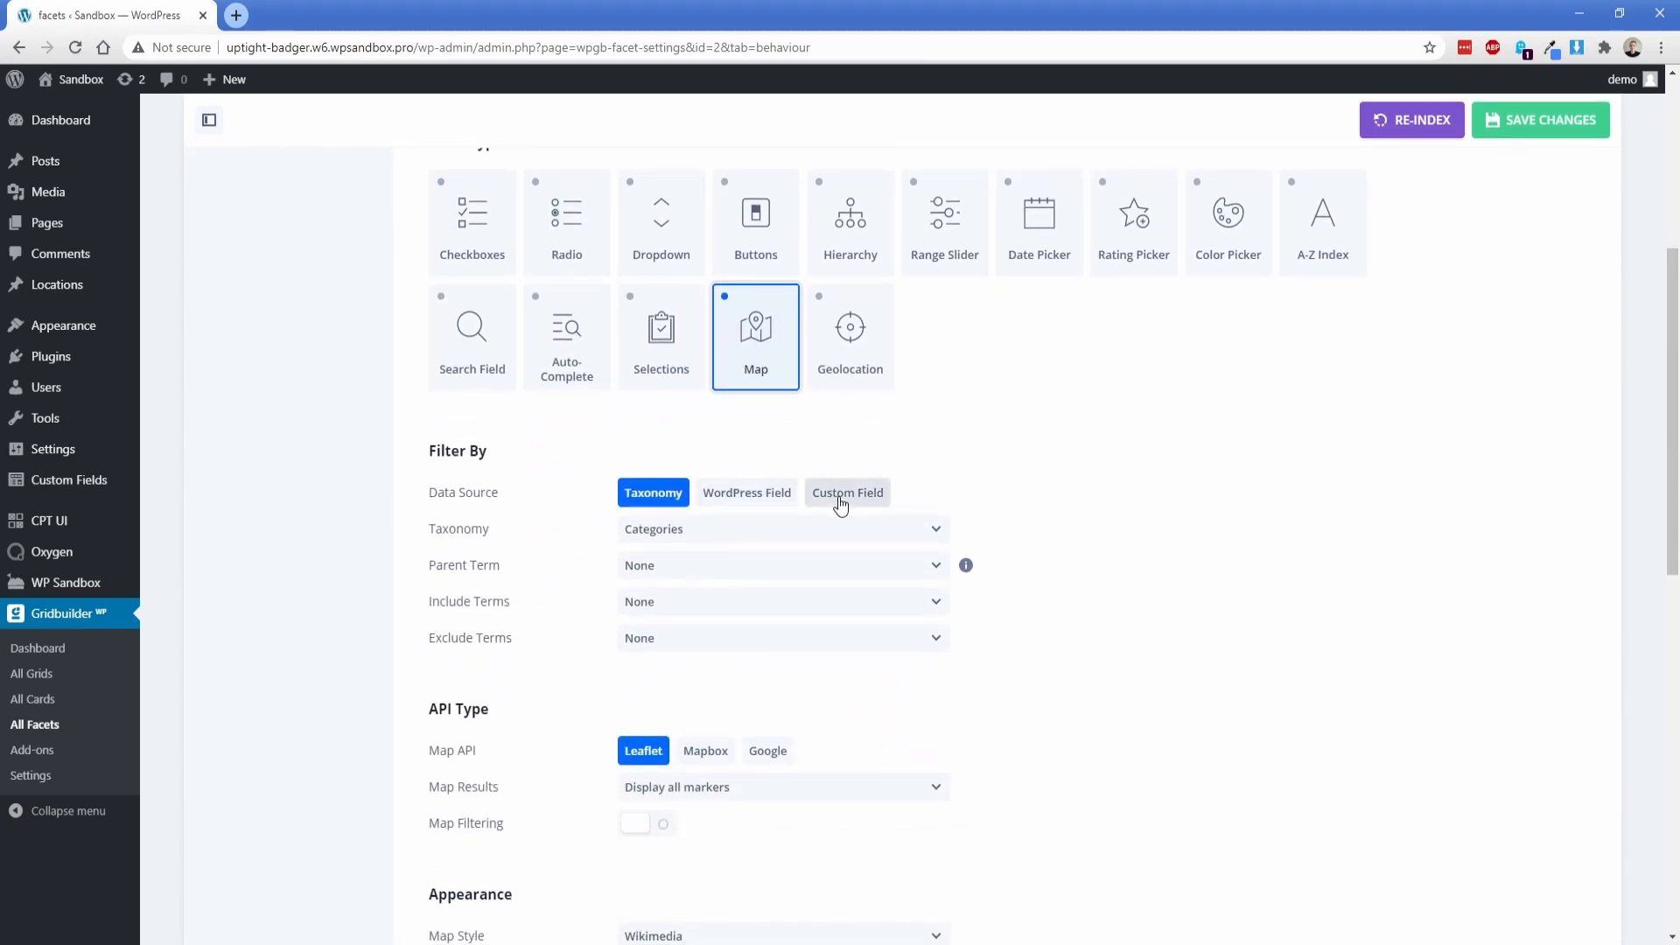
click(840, 501)
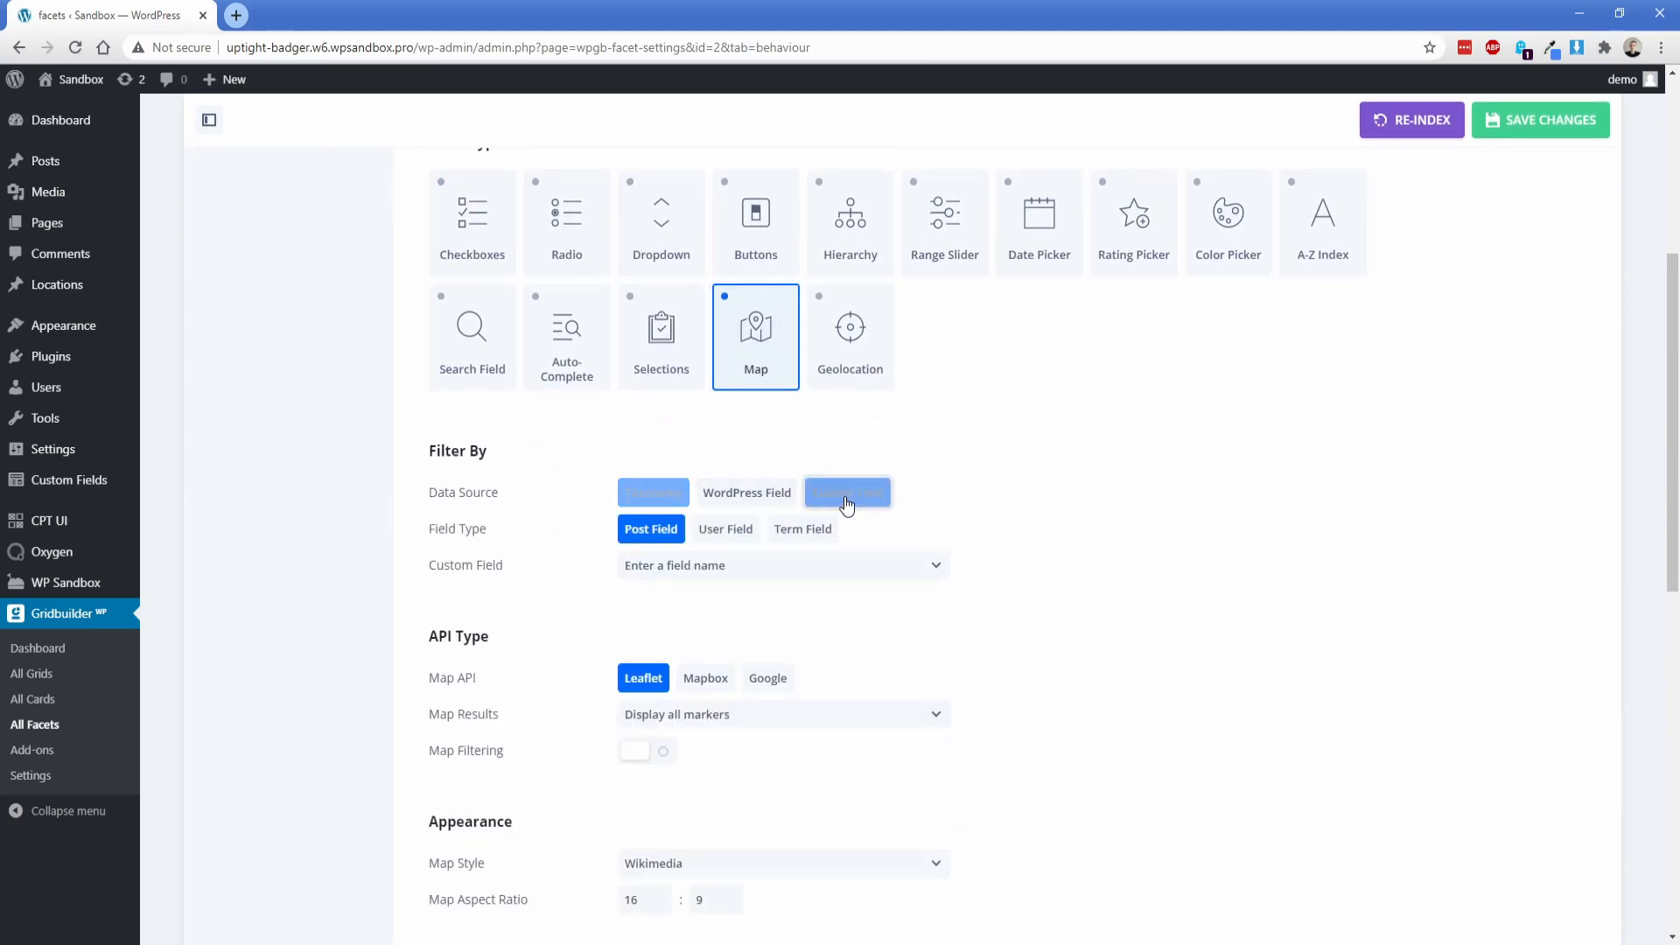
click(707, 567)
text(address)
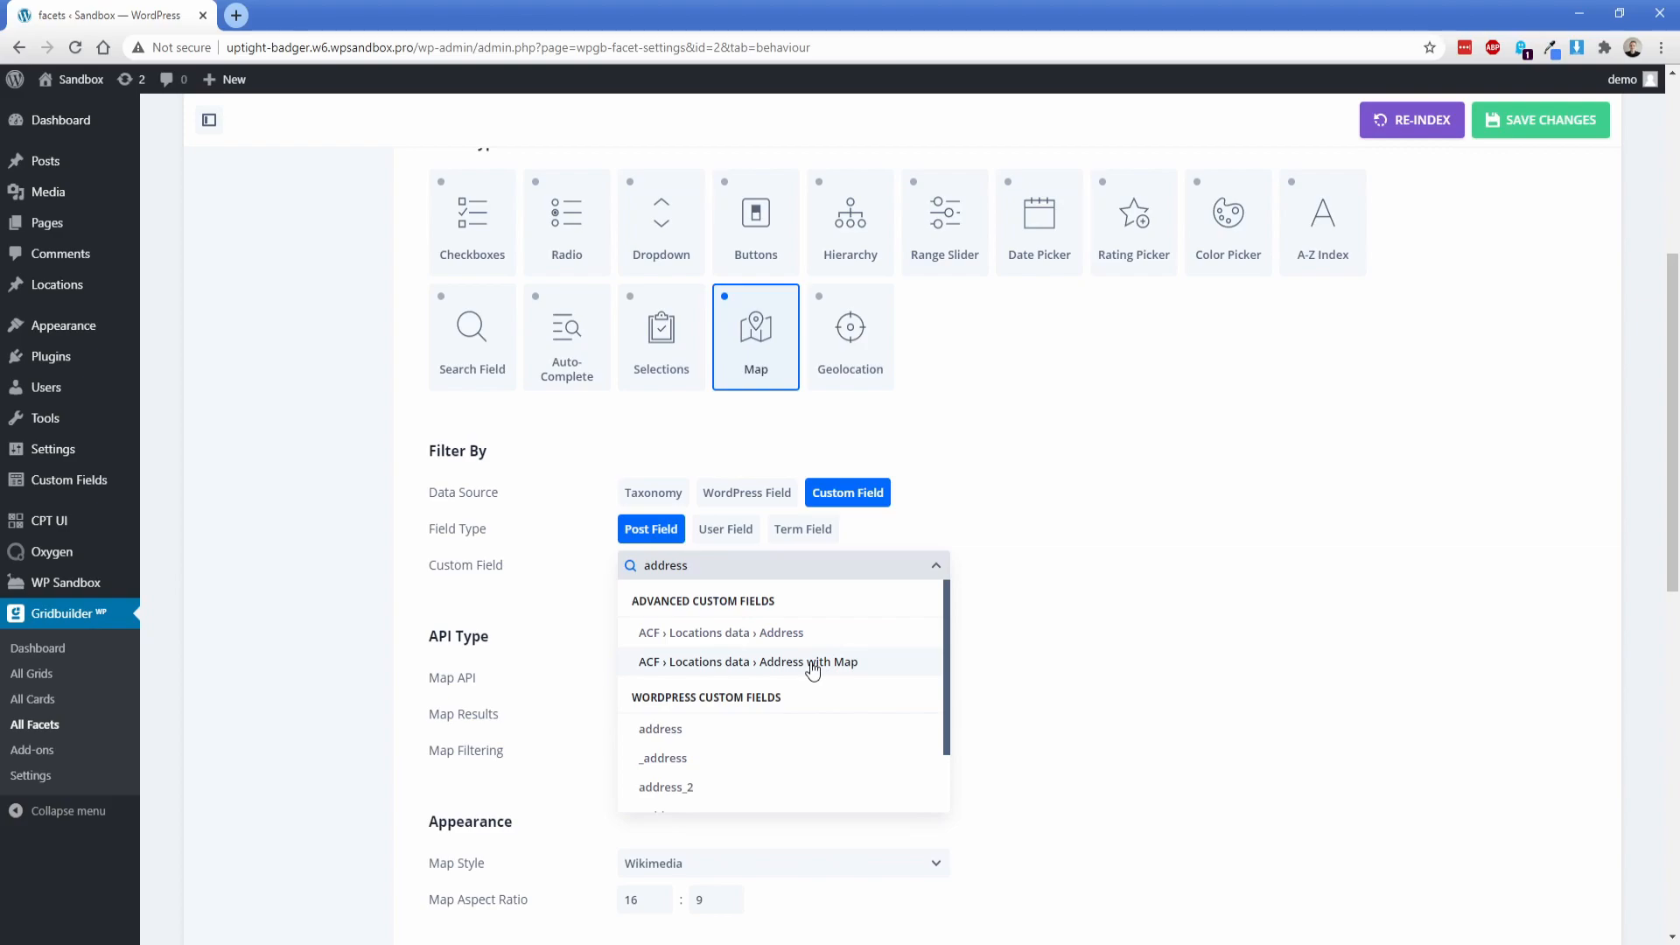
click(812, 665)
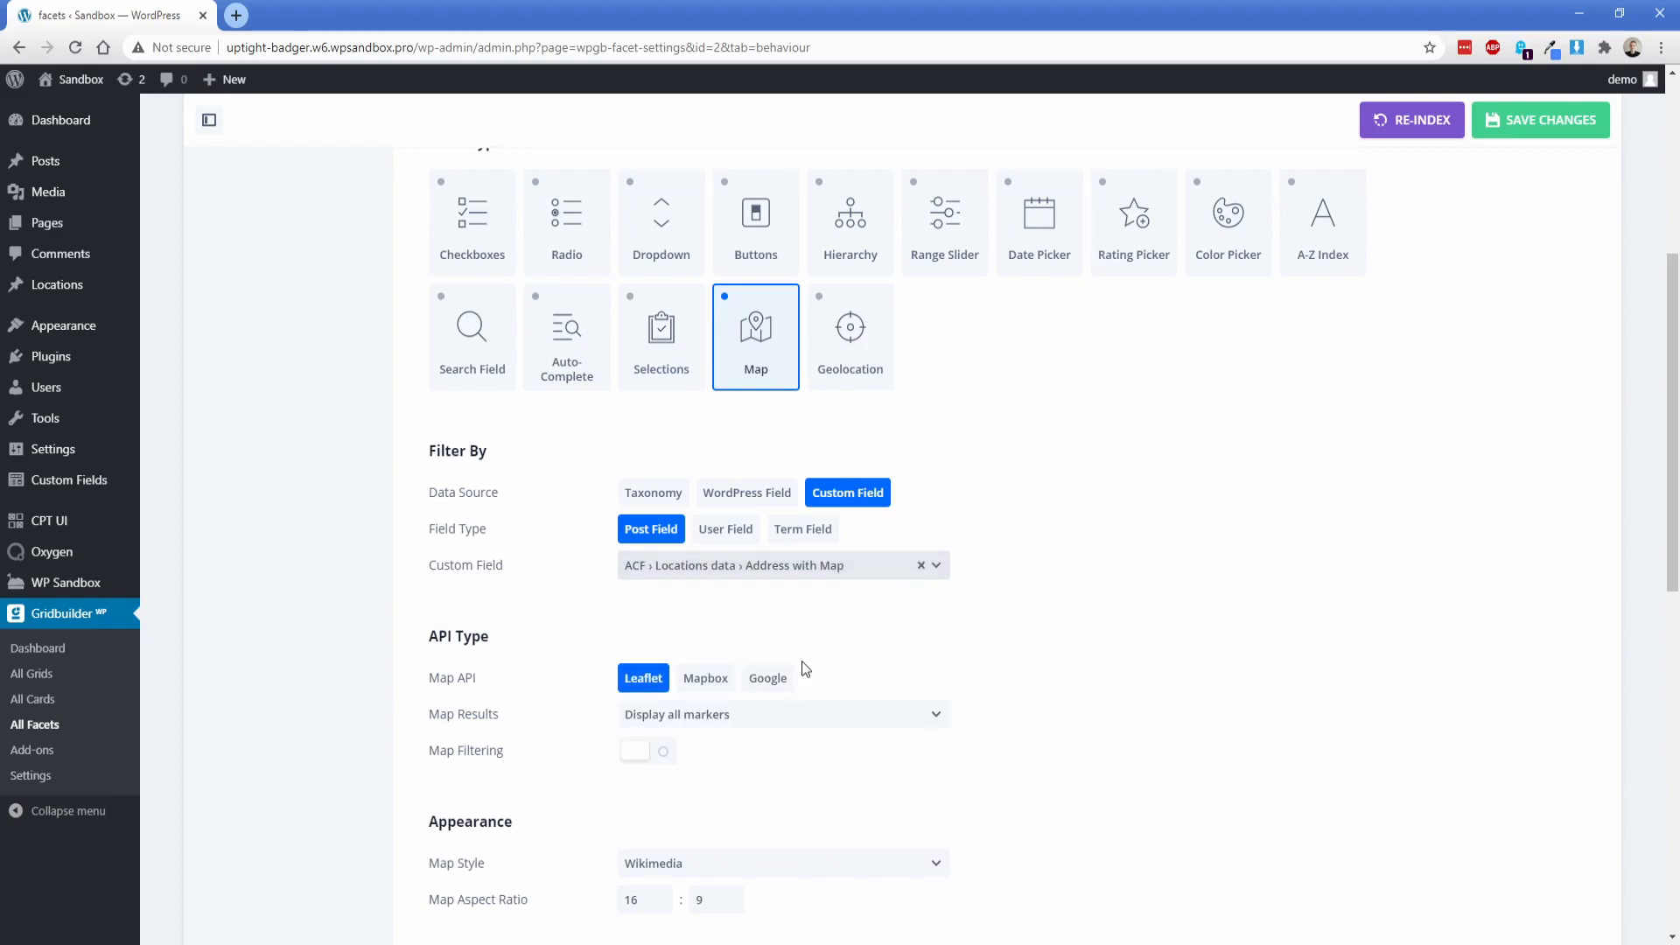
Step: Use the Google map API with the pasted API key, enable Map Filtering and keep Map Results at Display all markers
scroll(404, 511, down, 3)
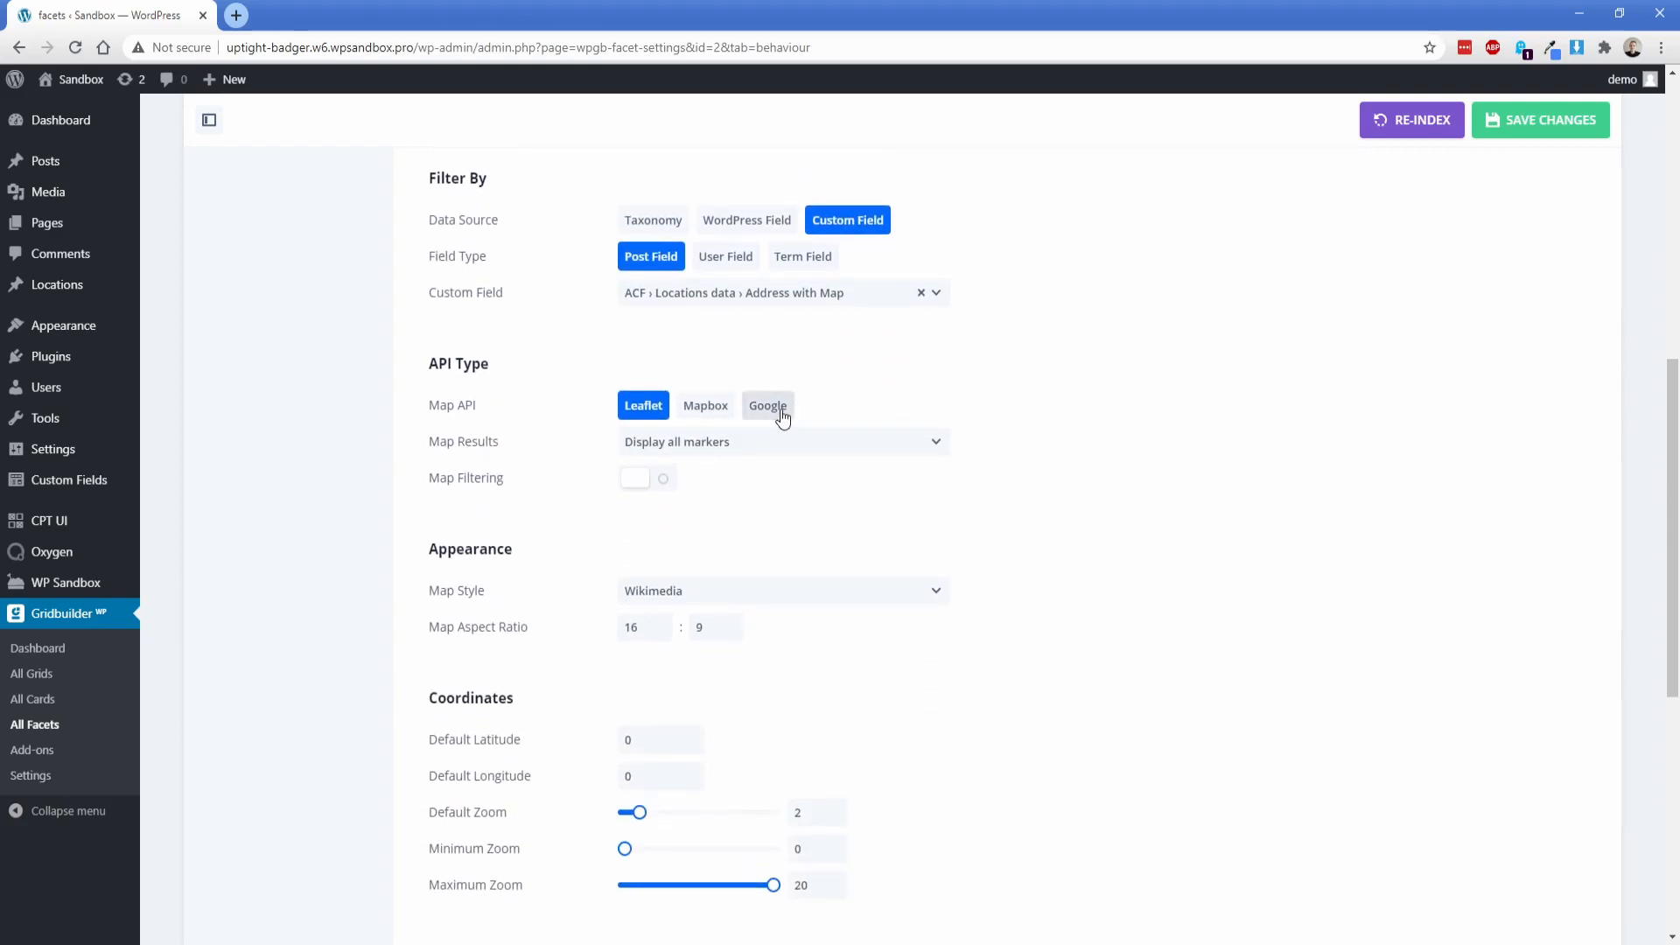
click(768, 405)
click(672, 448)
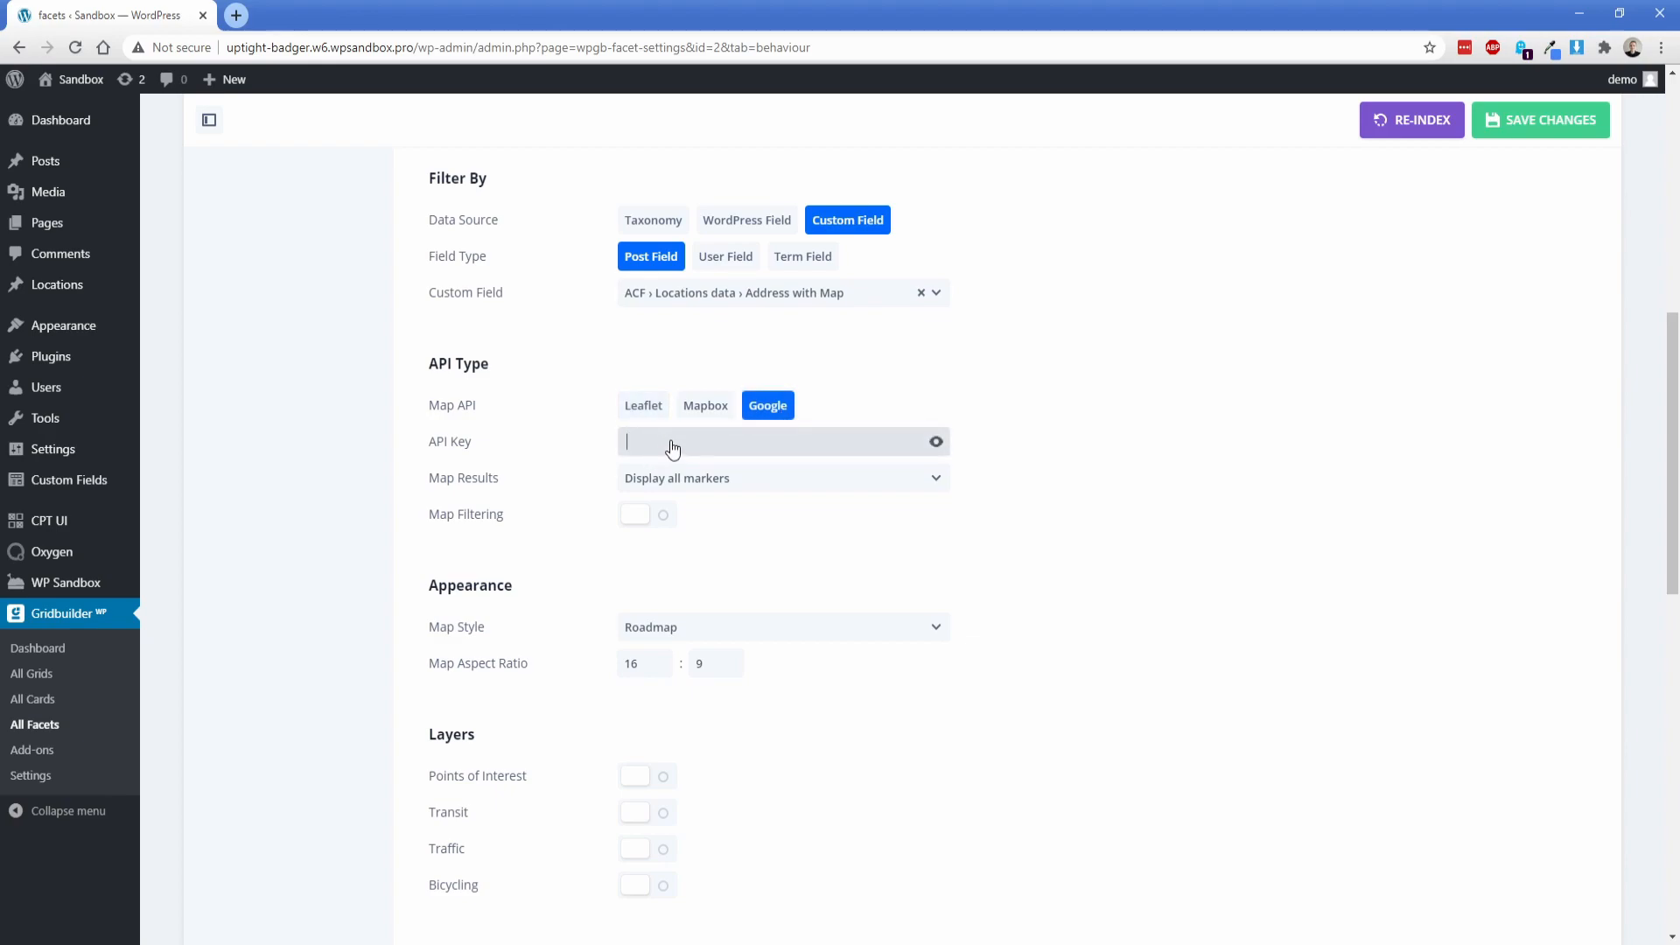
click(645, 515)
click(641, 442)
key(ctrl+v)
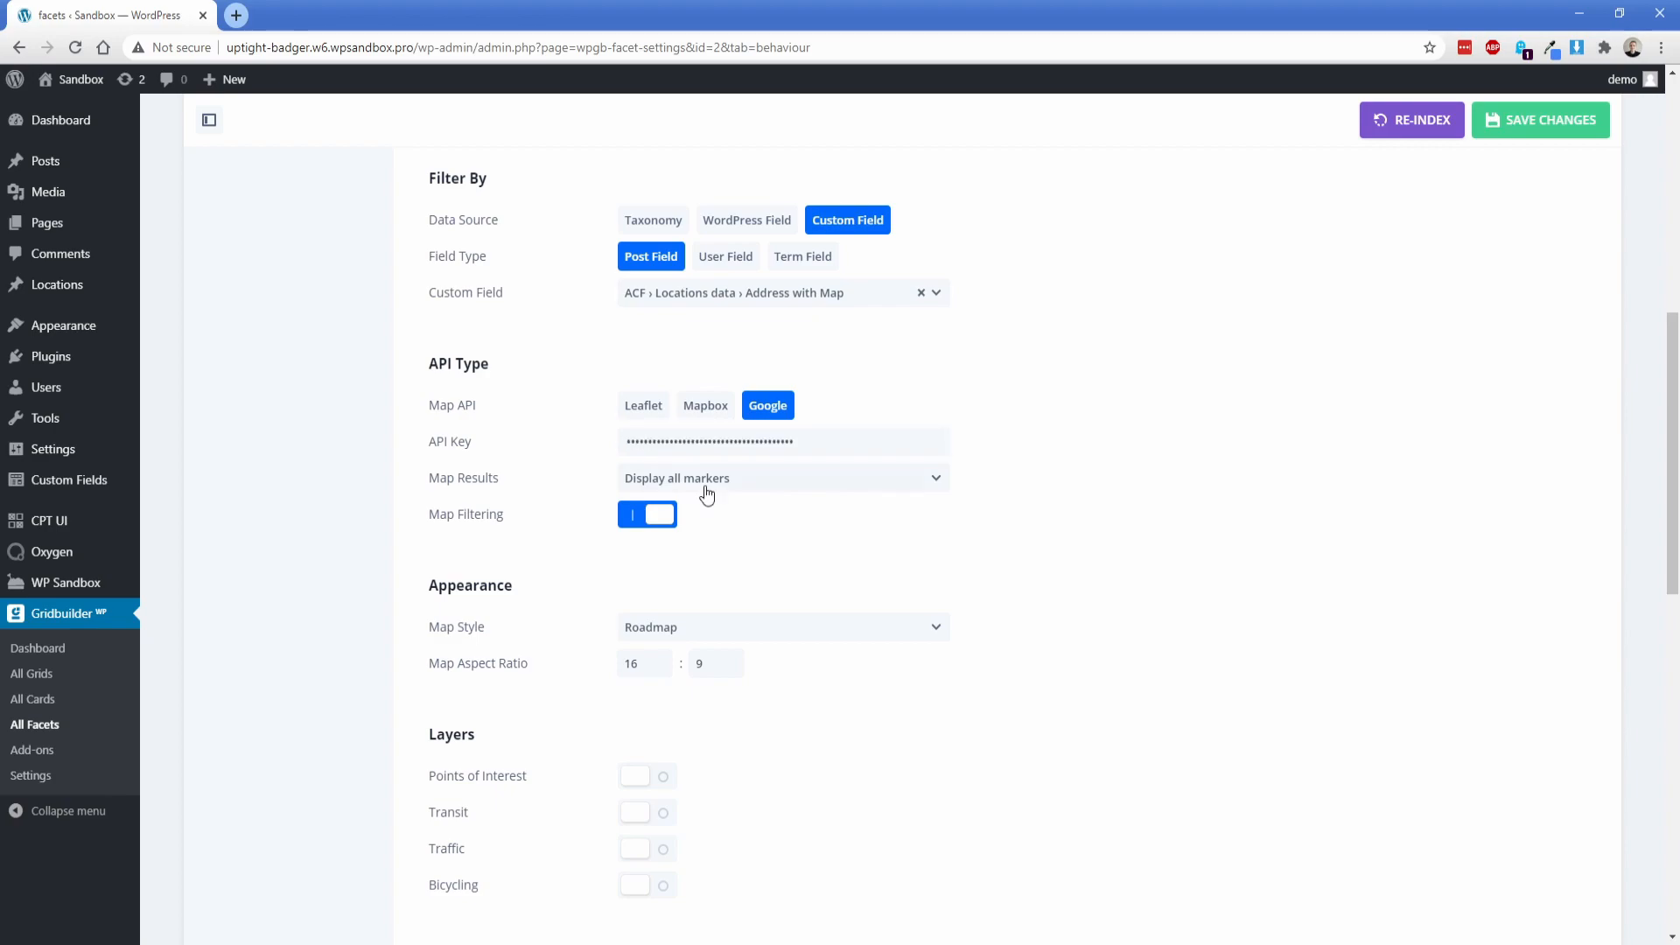
click(705, 490)
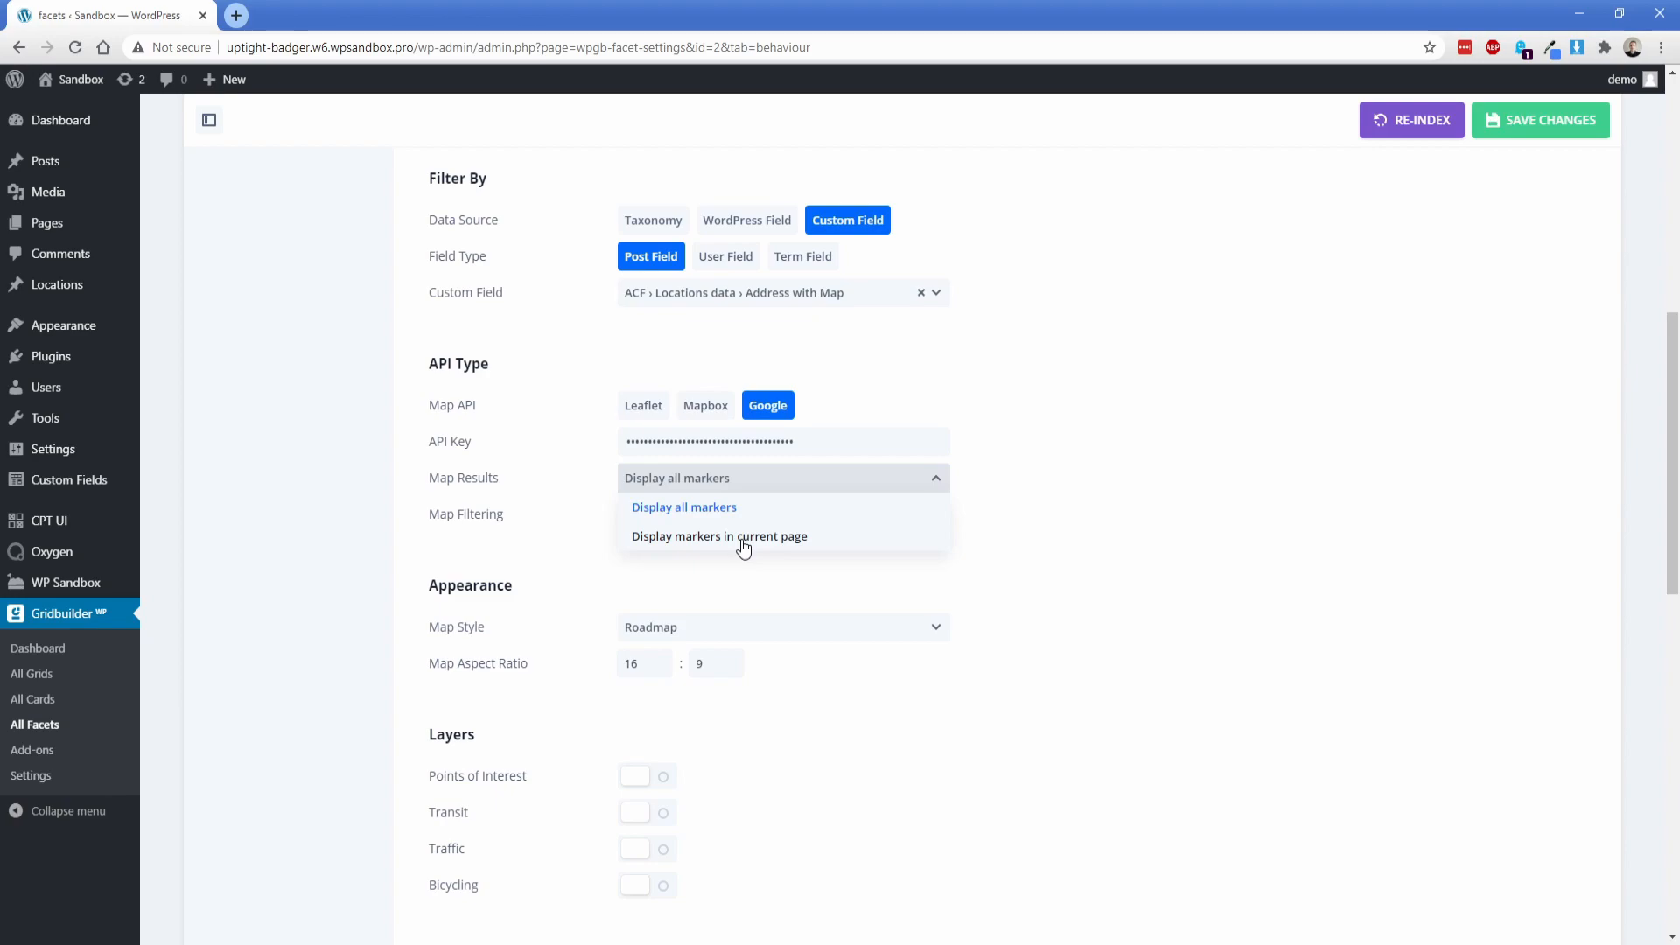
click(690, 517)
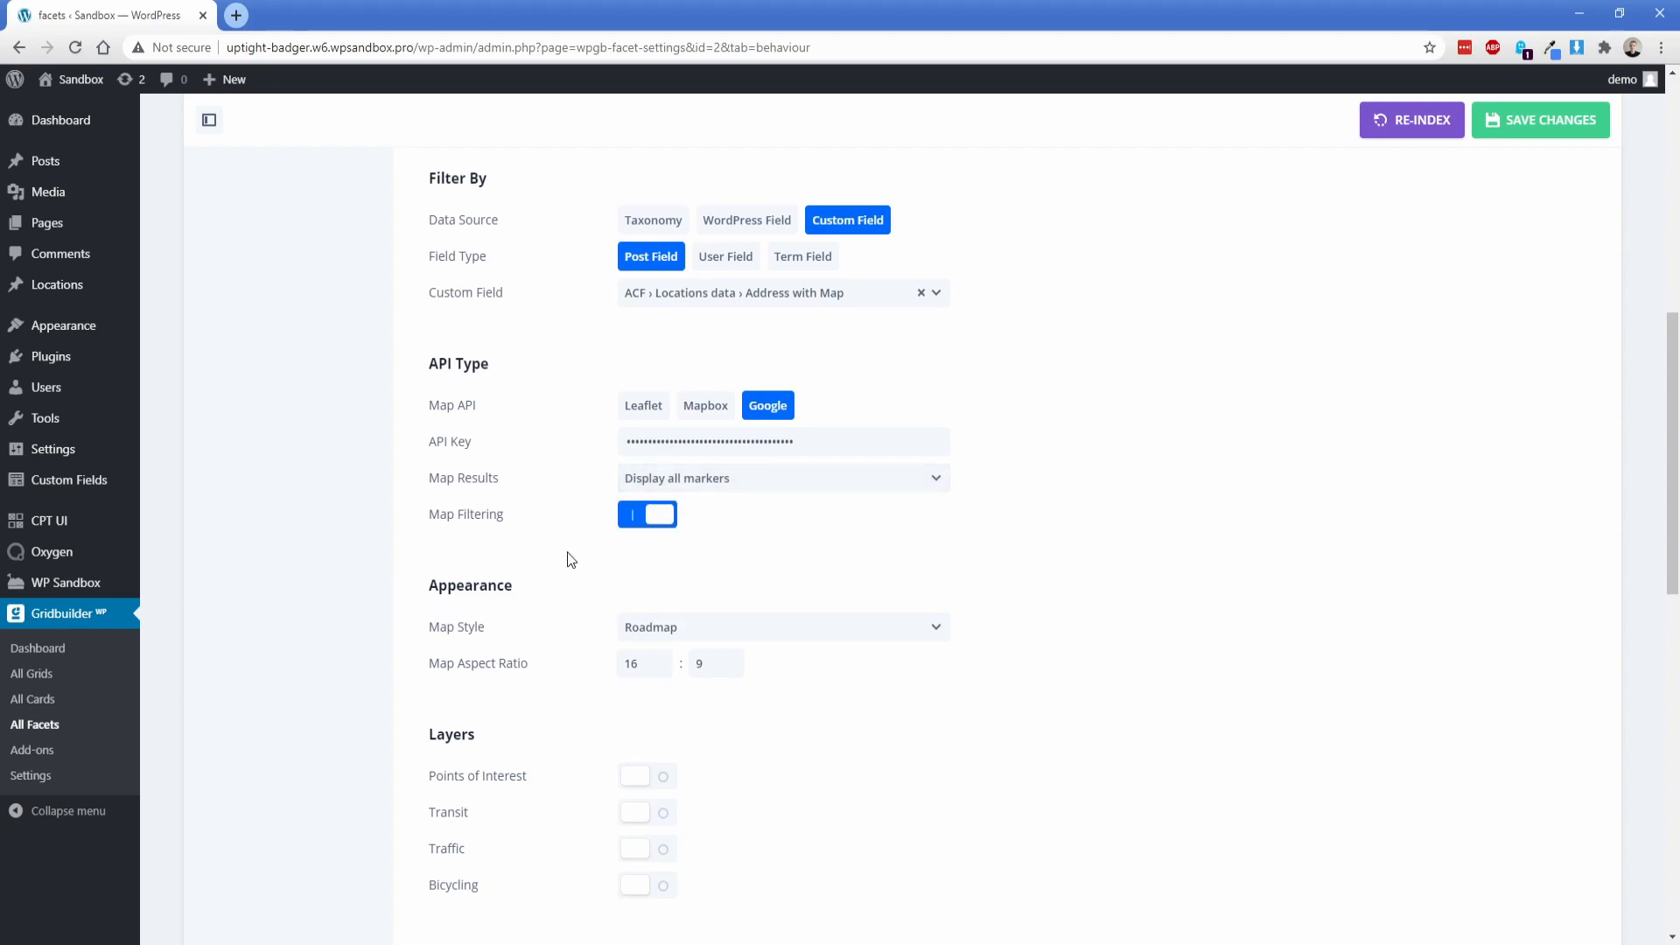
Step: Keep the map style on Roadmap and set the map aspect ratio to 1:1
scroll(564, 560, down, 3)
click(759, 359)
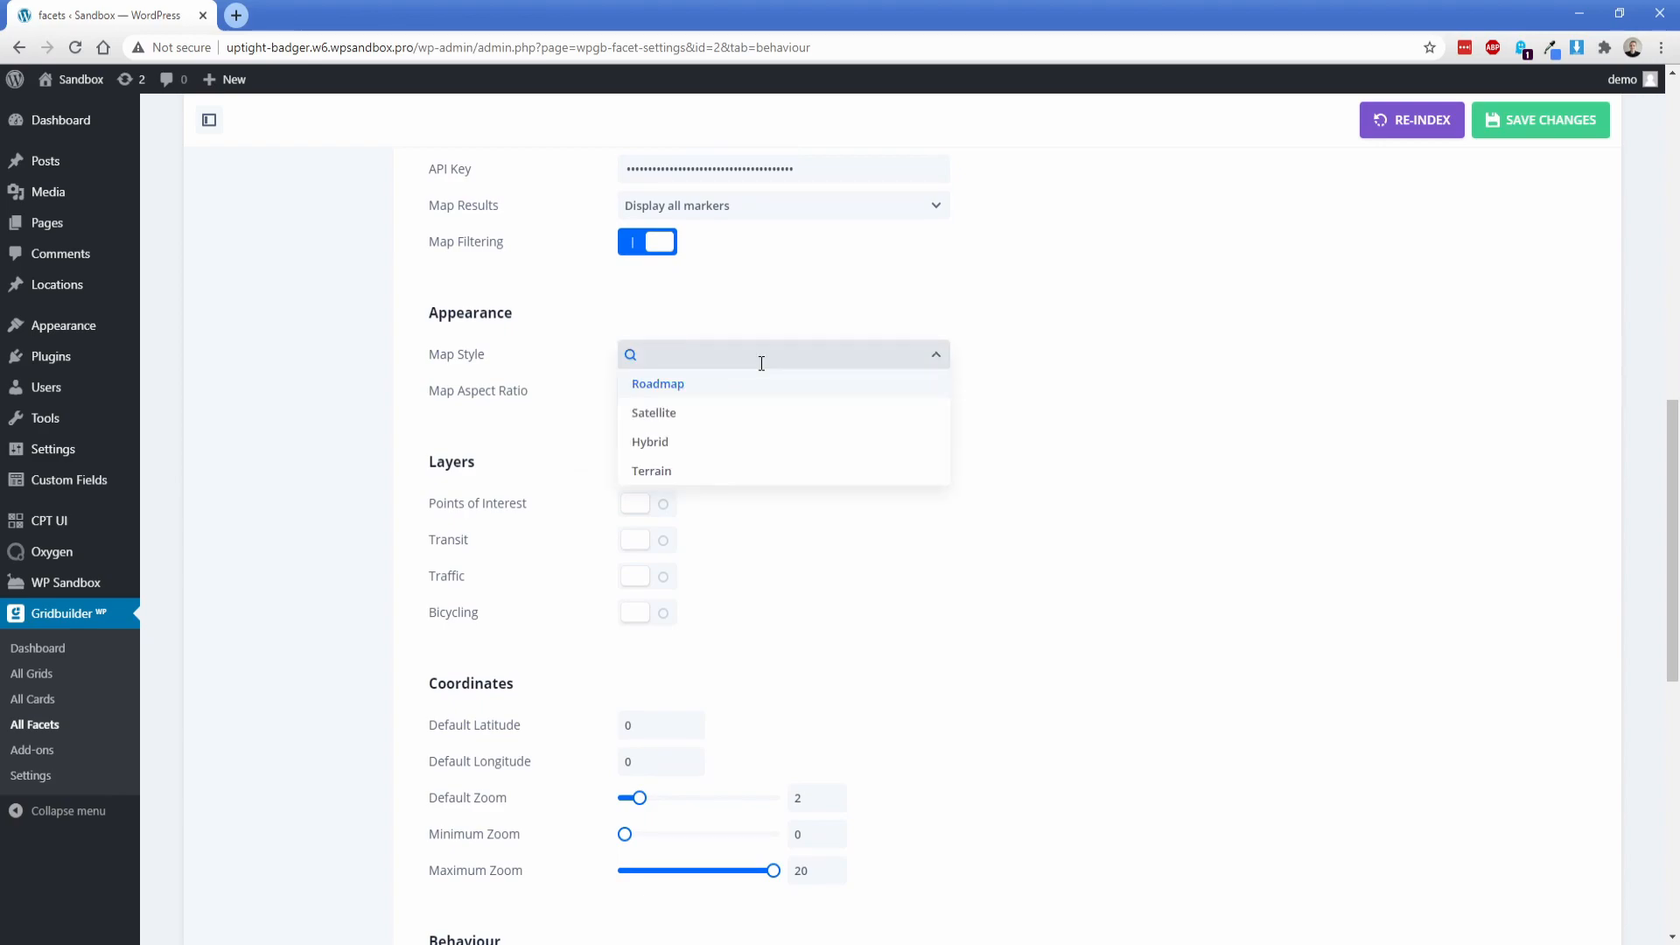
click(703, 391)
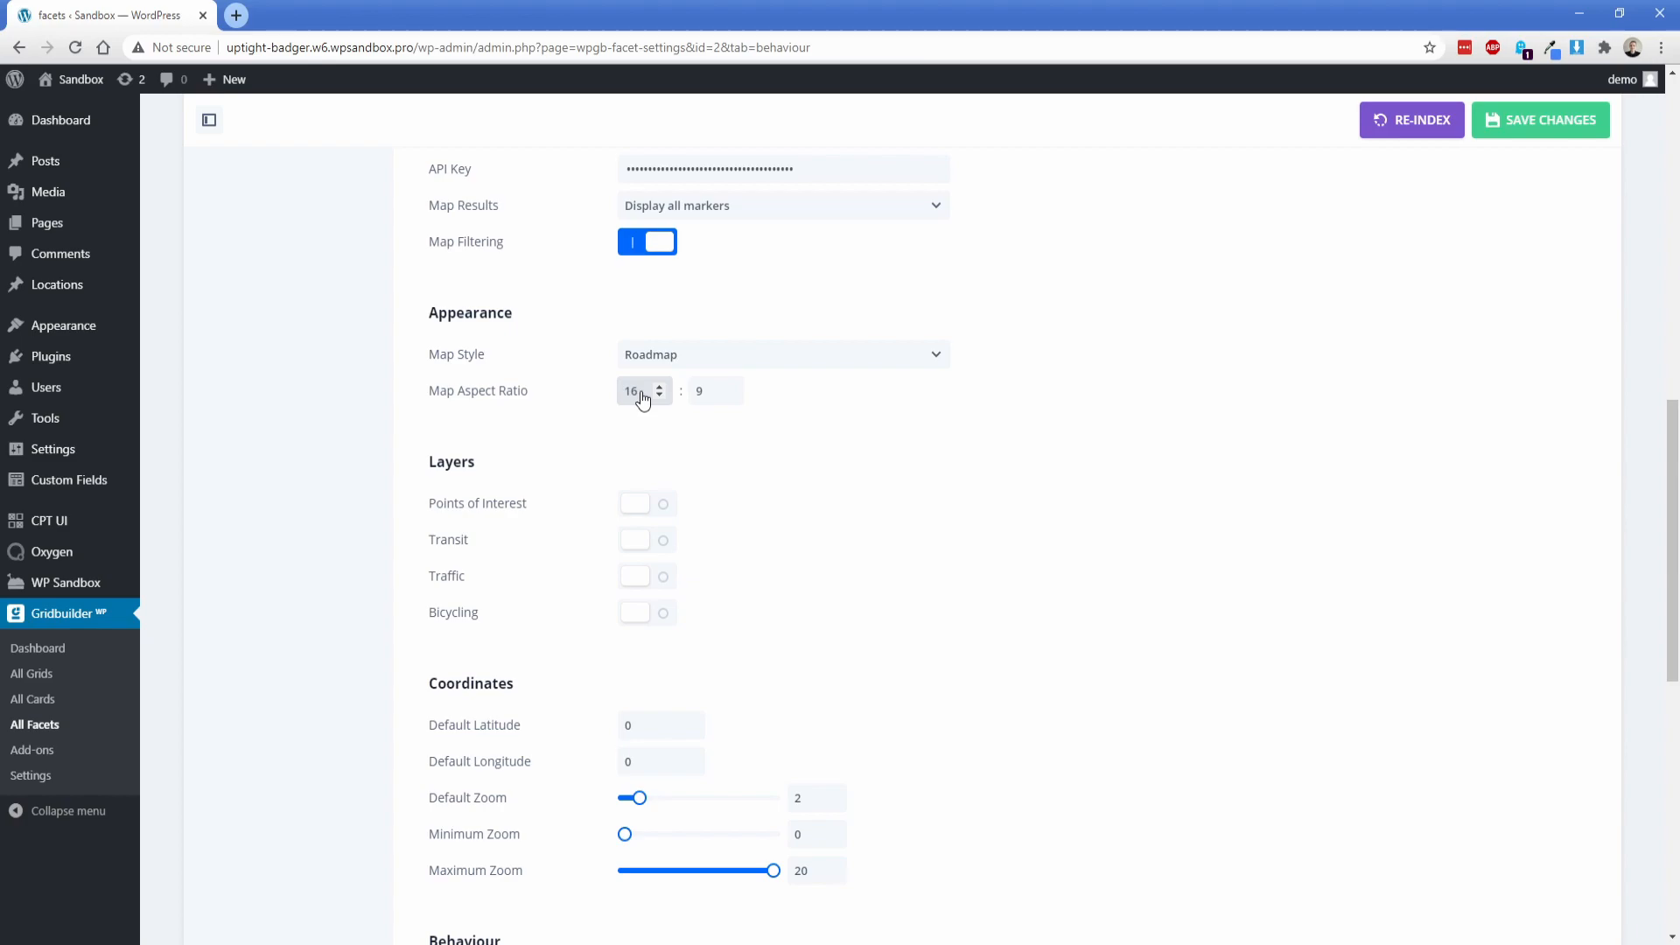
text(1)
key(Tab)
text(1)
click(603, 428)
Step: Enable the Points of Interest and Bicycling layers for the map
scroll(577, 372, down, 2)
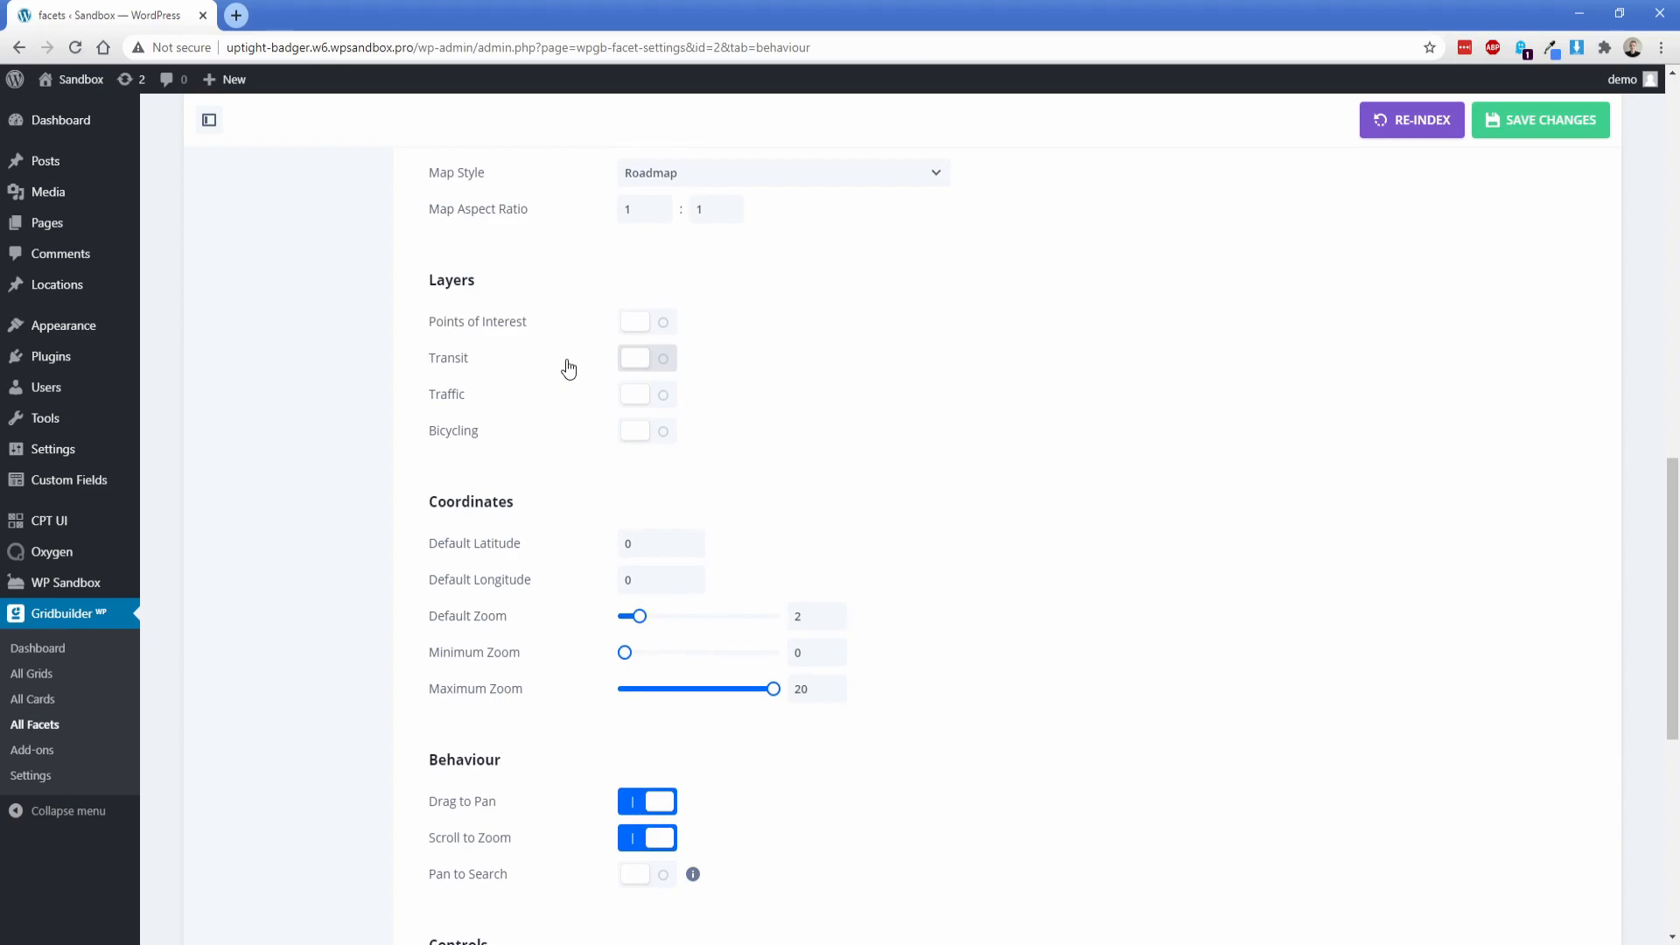
click(661, 331)
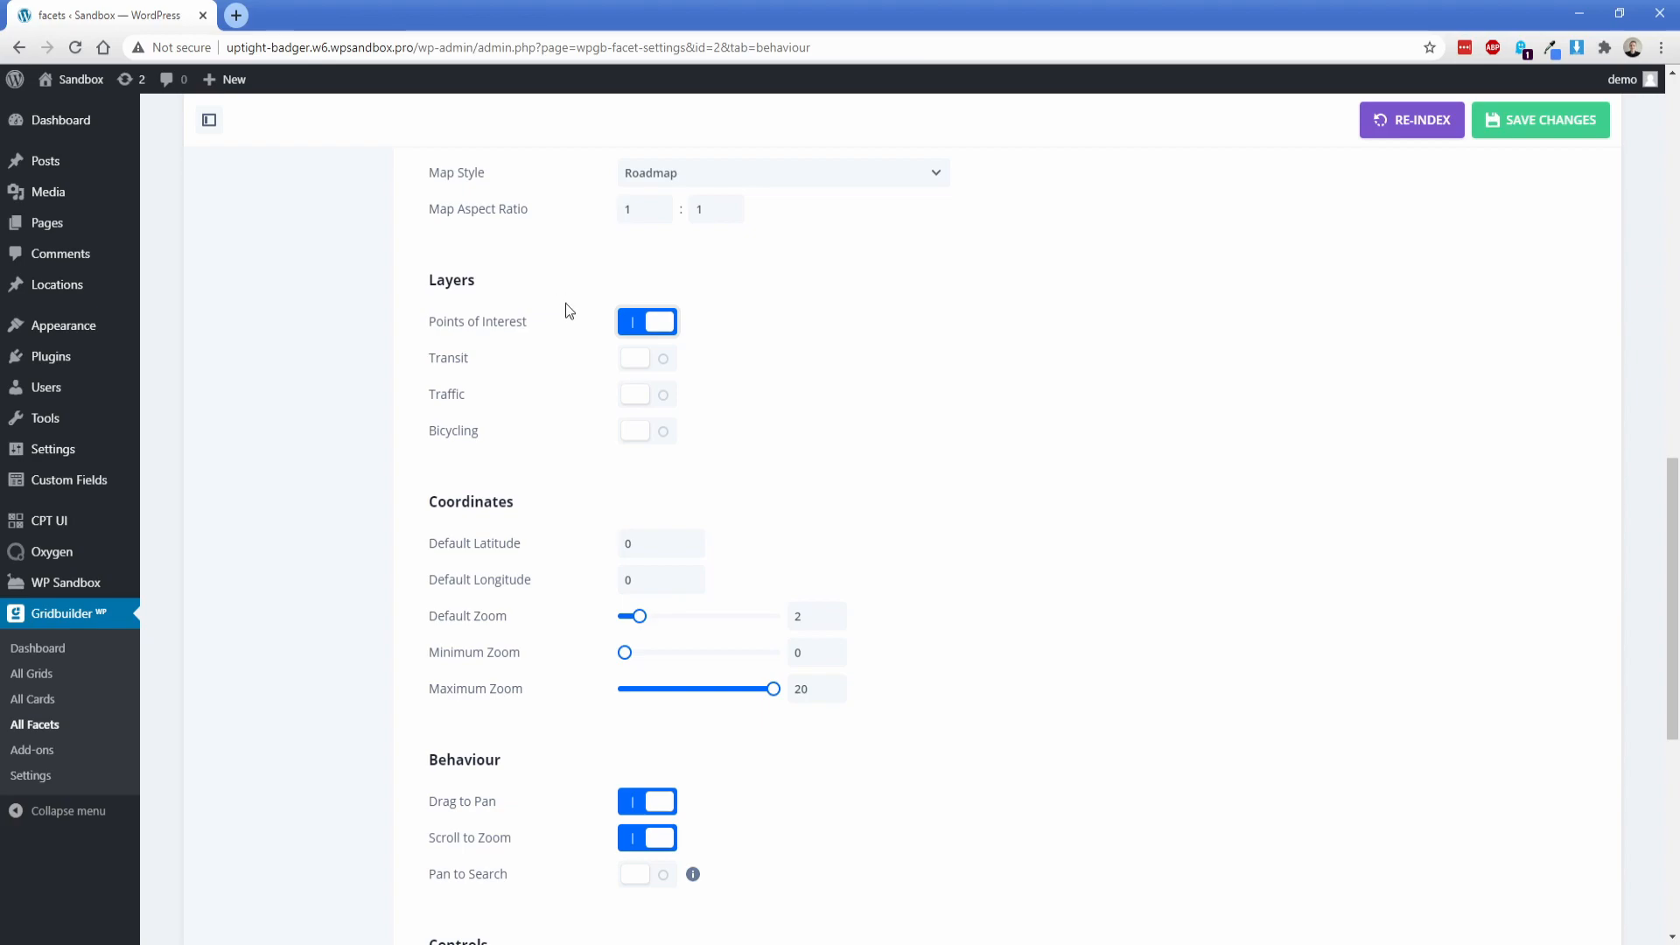
click(637, 434)
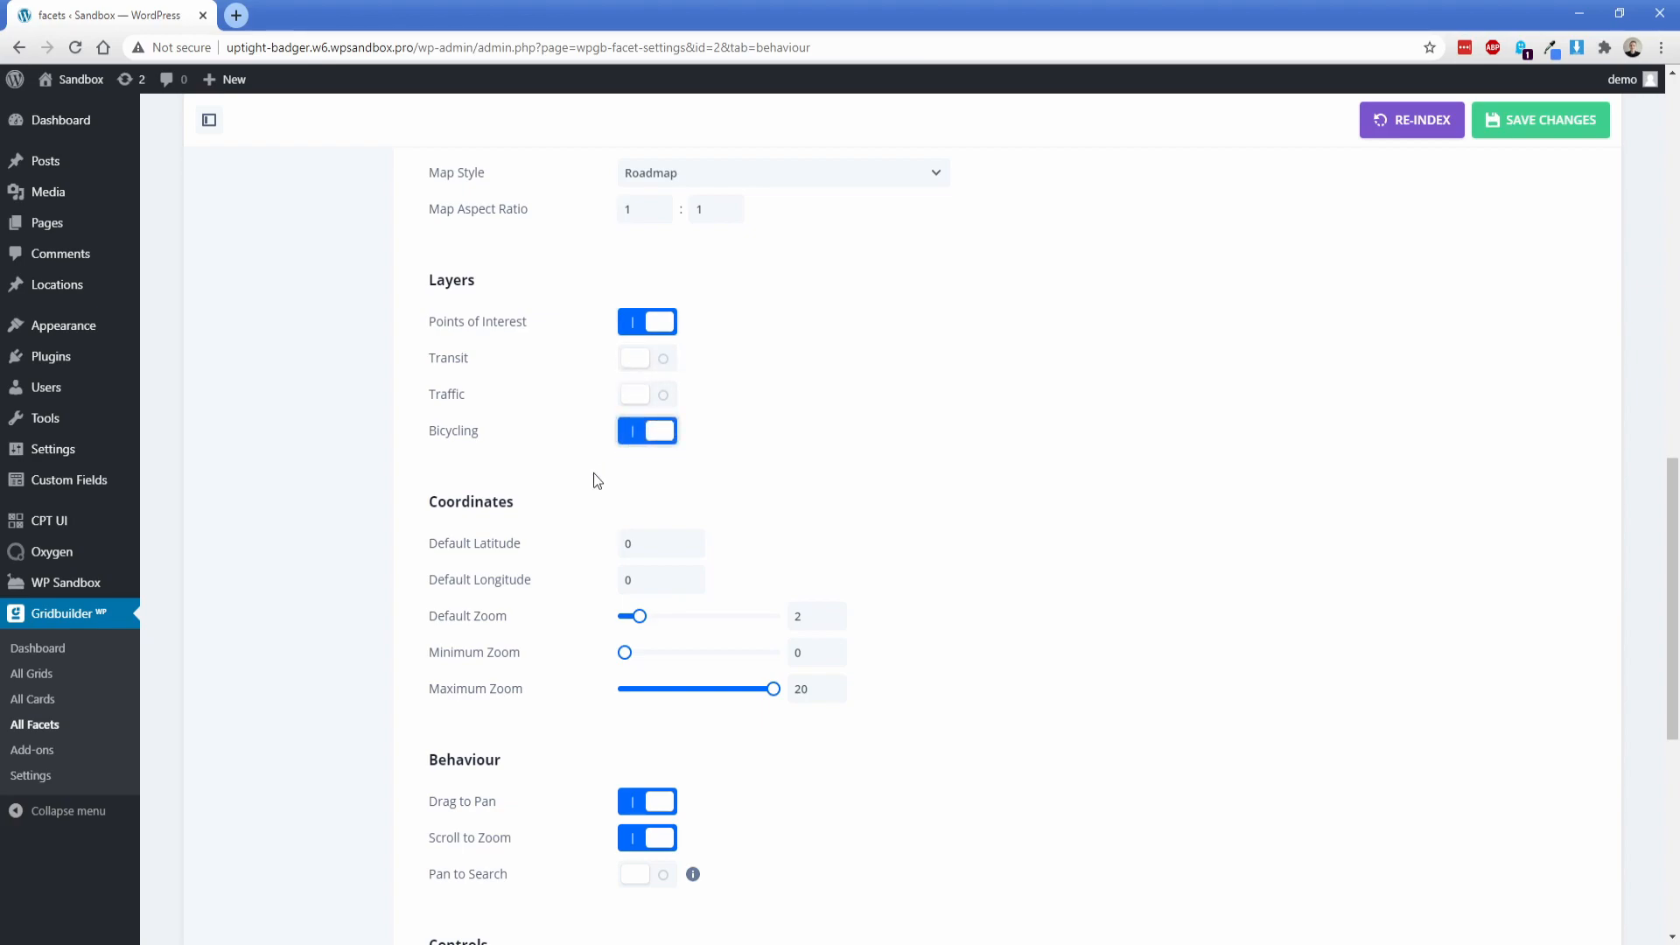
Step: Set the map's default zoom to 14 and review the behaviour, control and marker options
scroll(593, 476, down, 2)
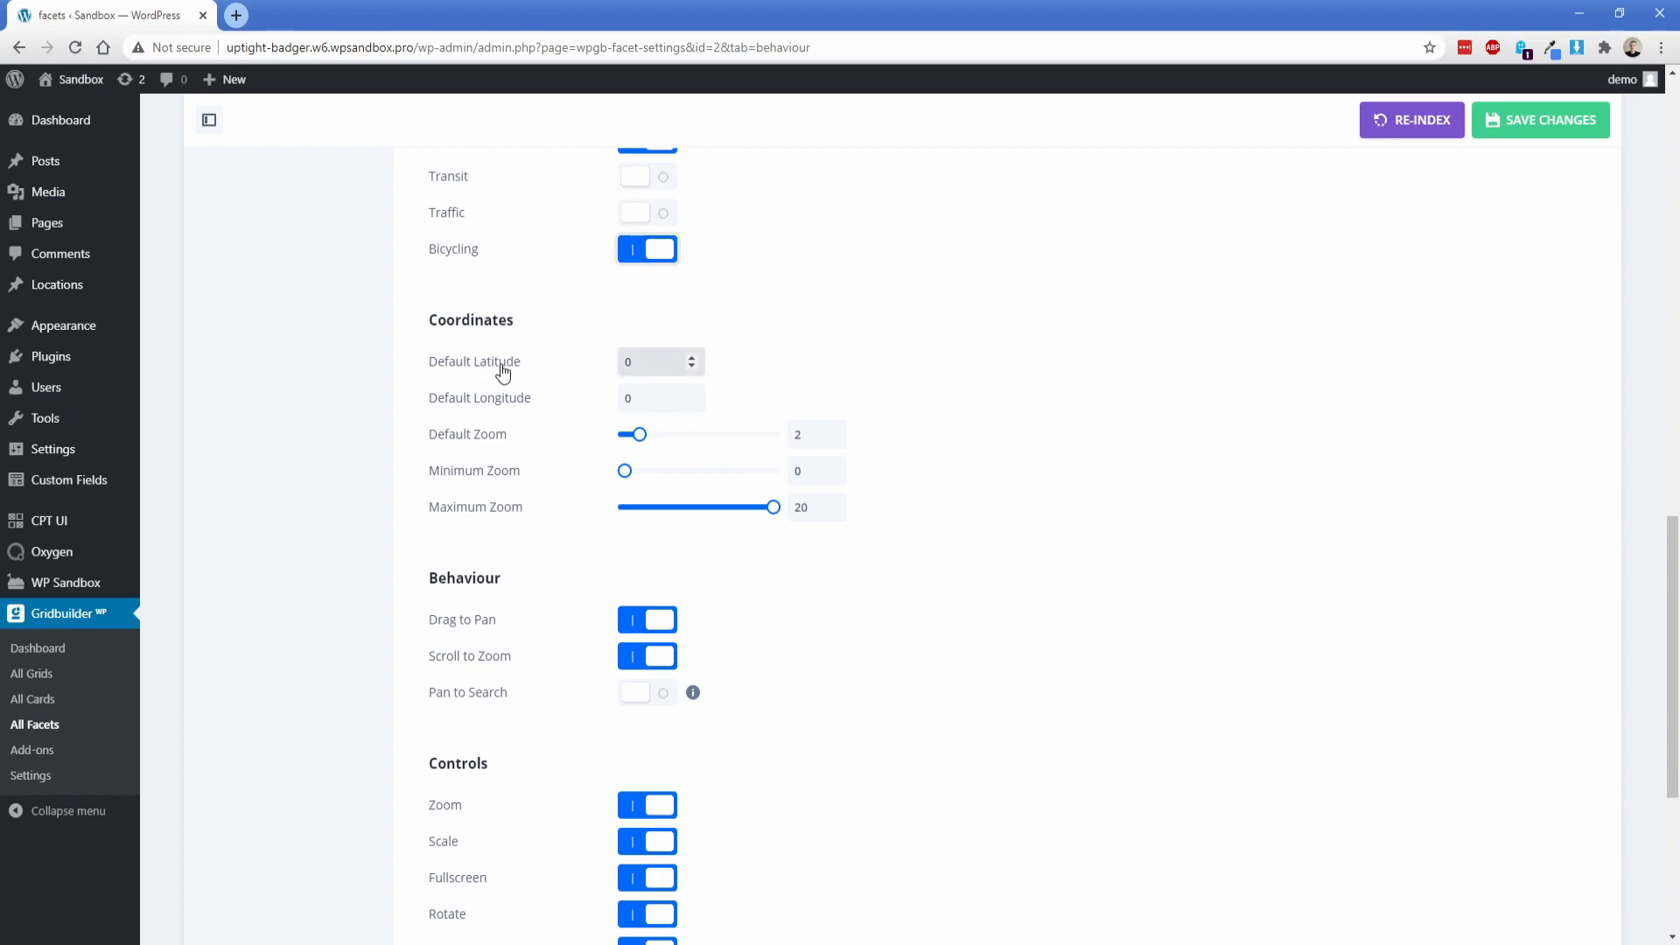
drag(639, 433, 732, 456)
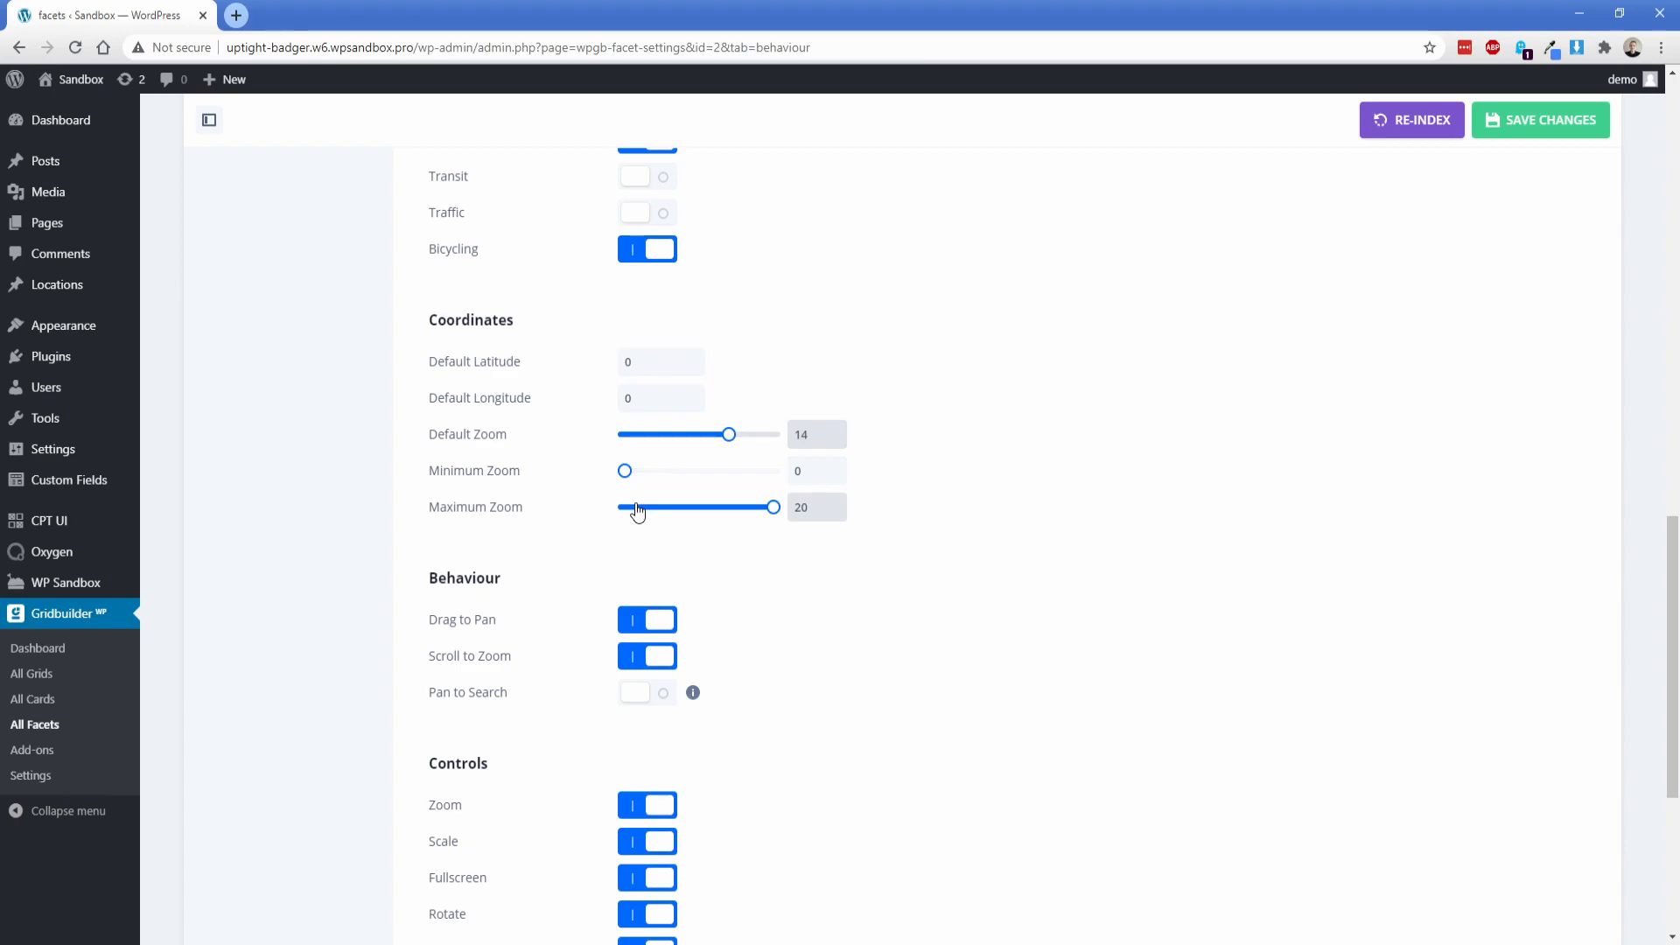
scroll(582, 499, down, 3)
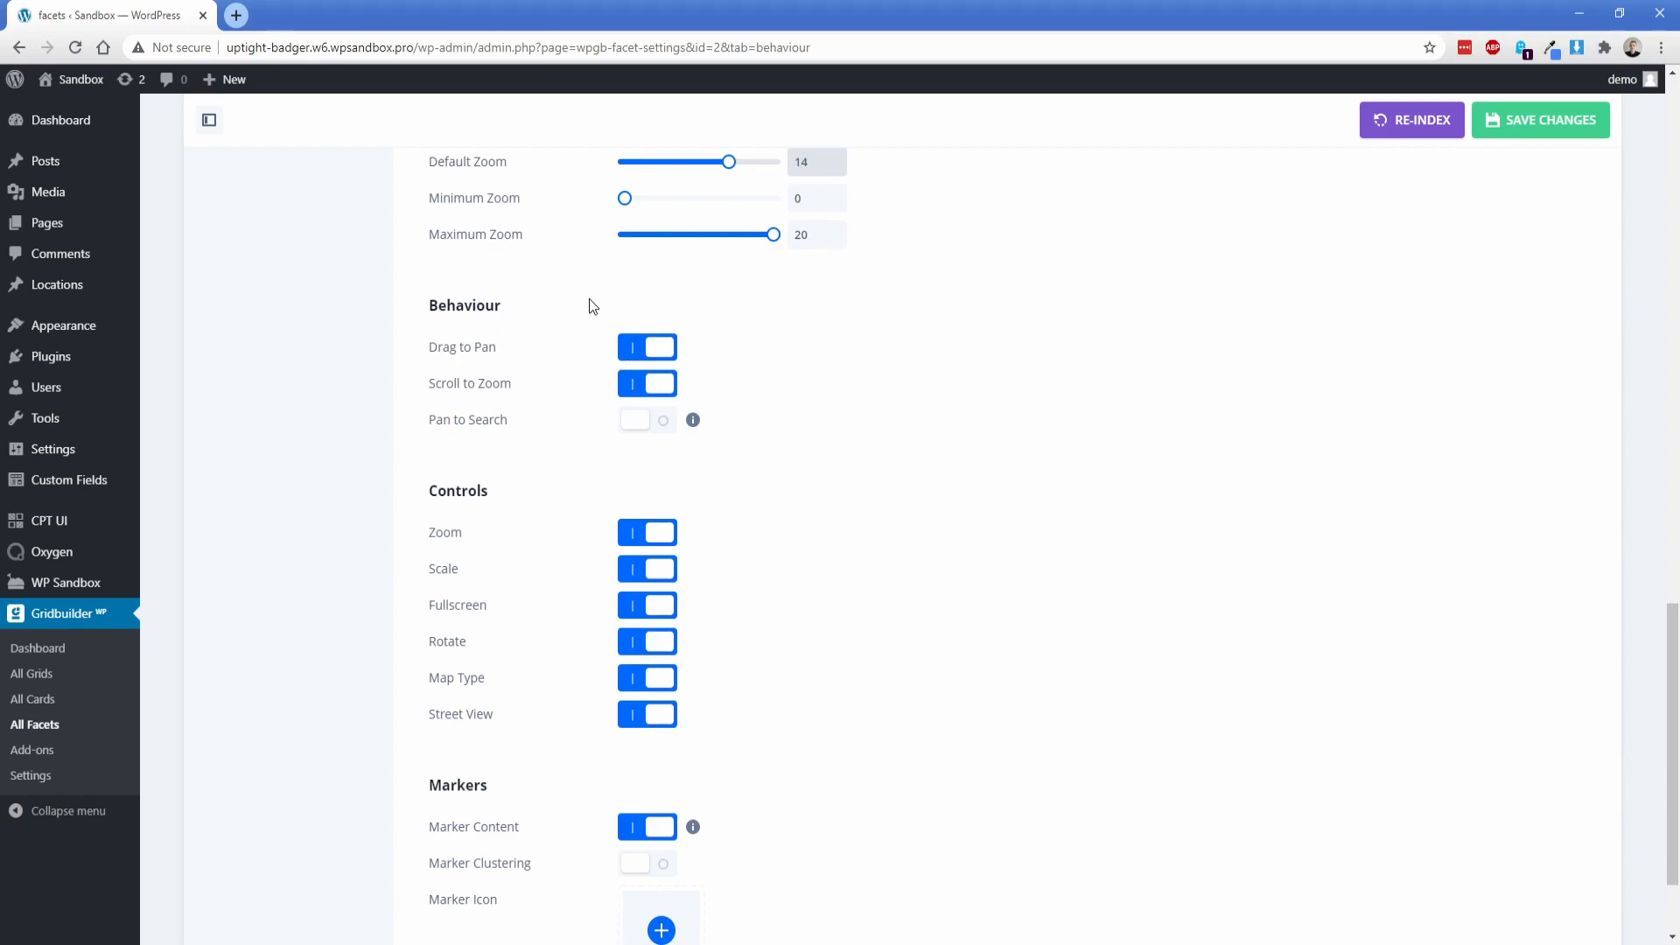
Step: Enable Pan to Search for the map and turn off its Fullscreen and Rotate controls
click(644, 429)
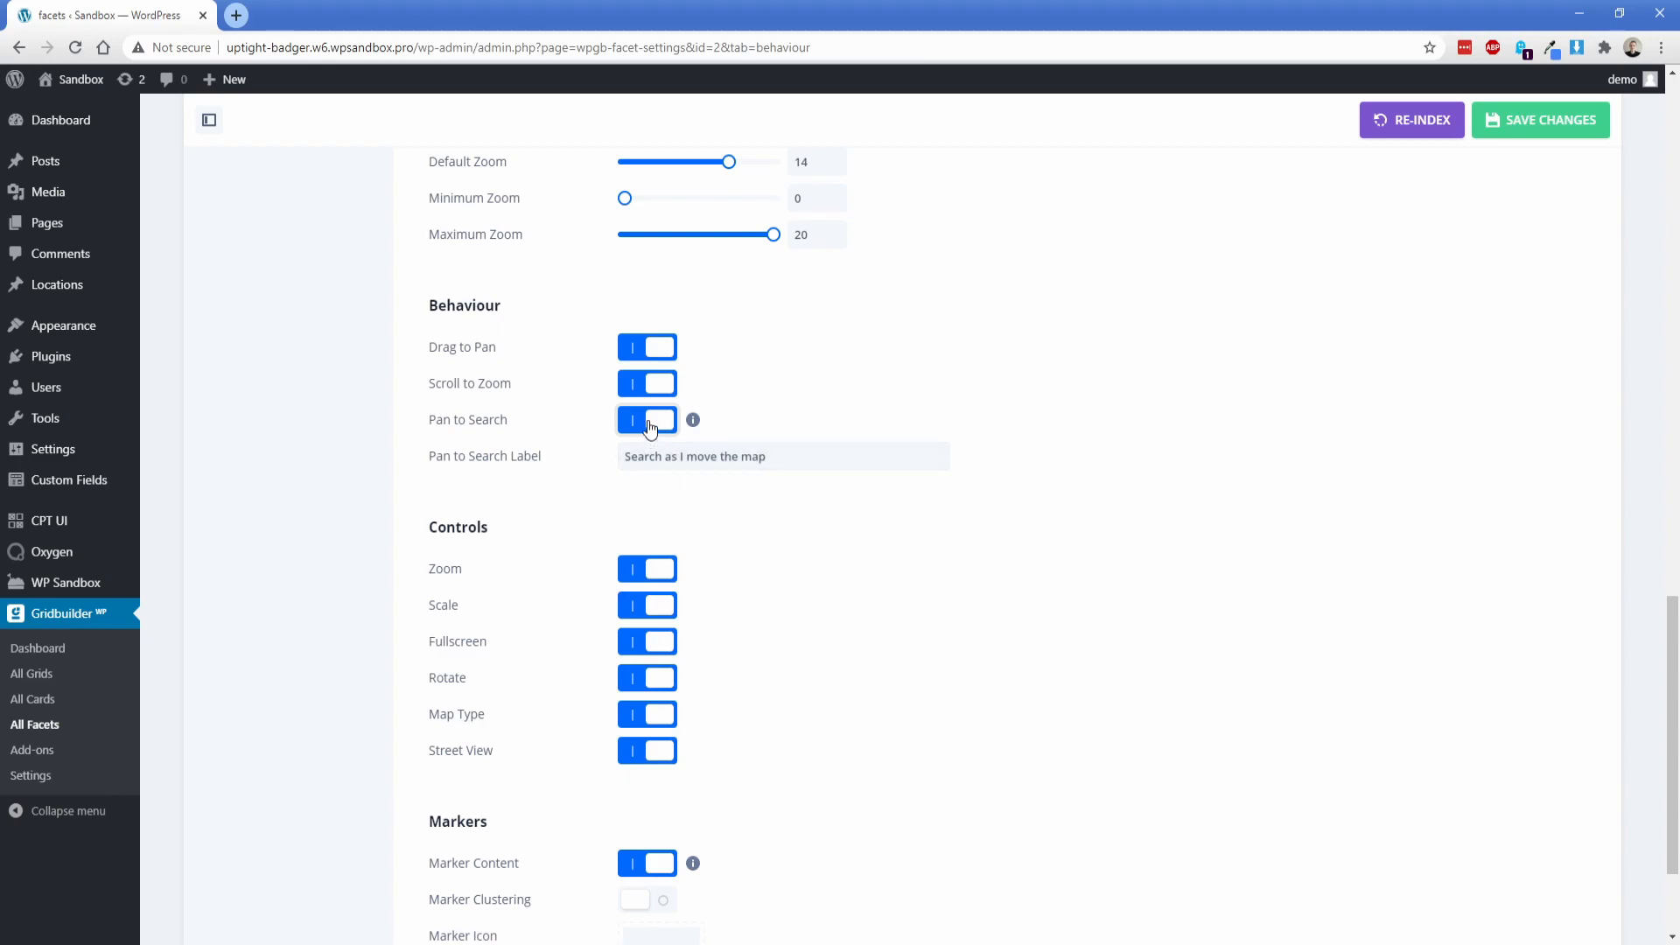
scroll(579, 532, down, 3)
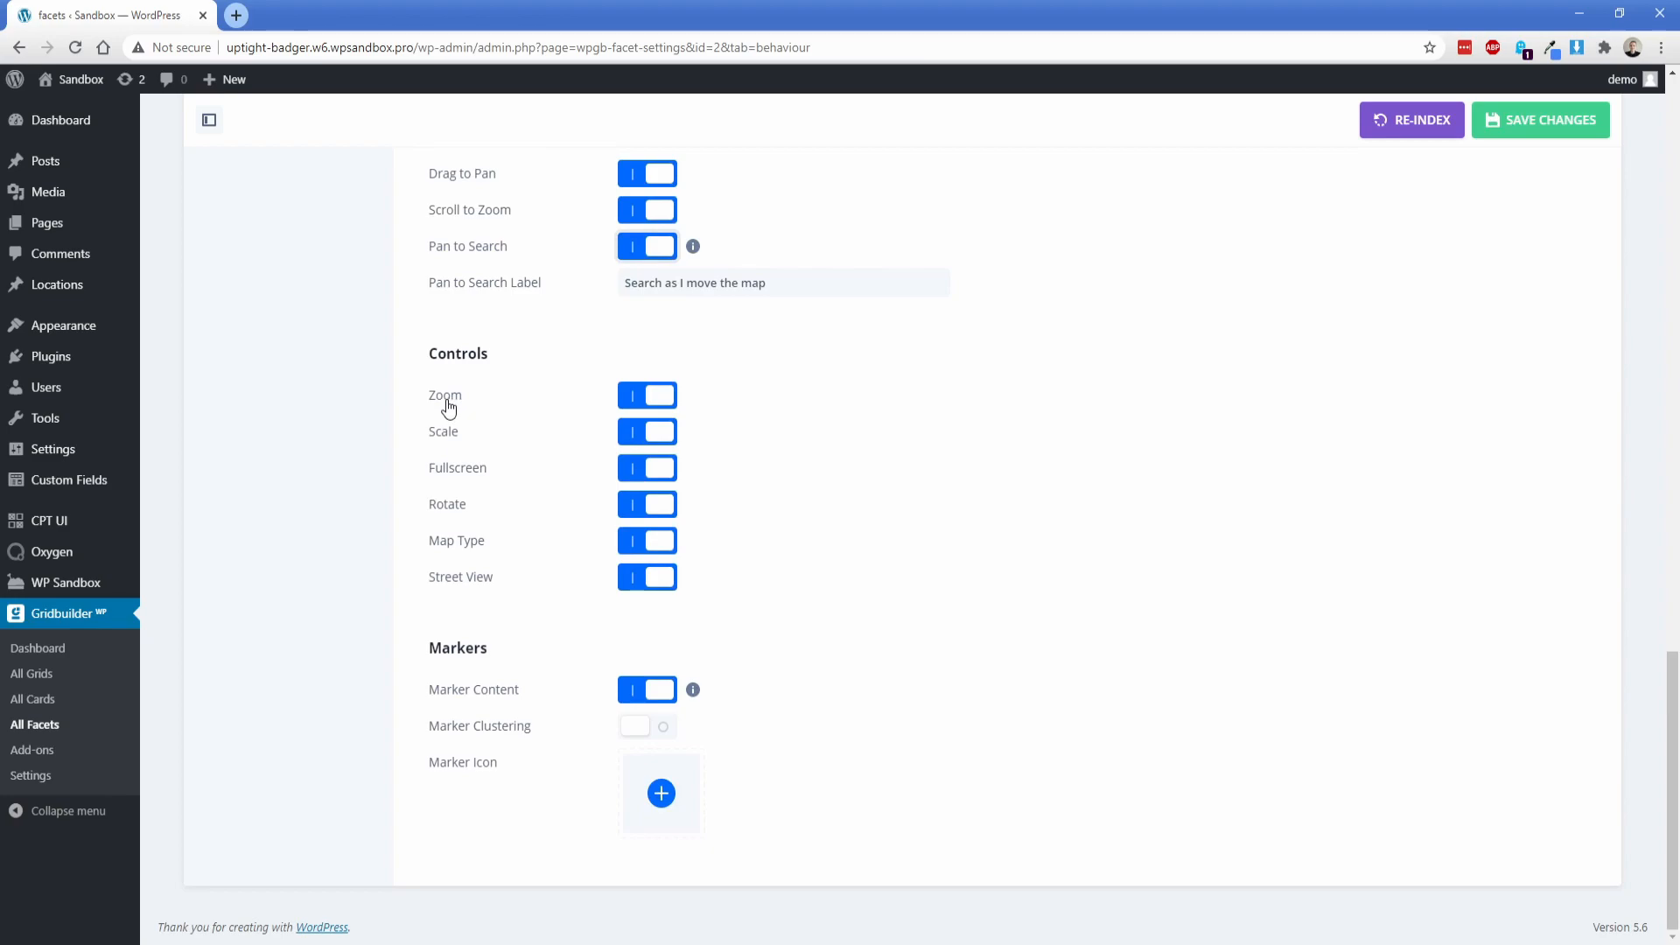
click(640, 435)
click(637, 473)
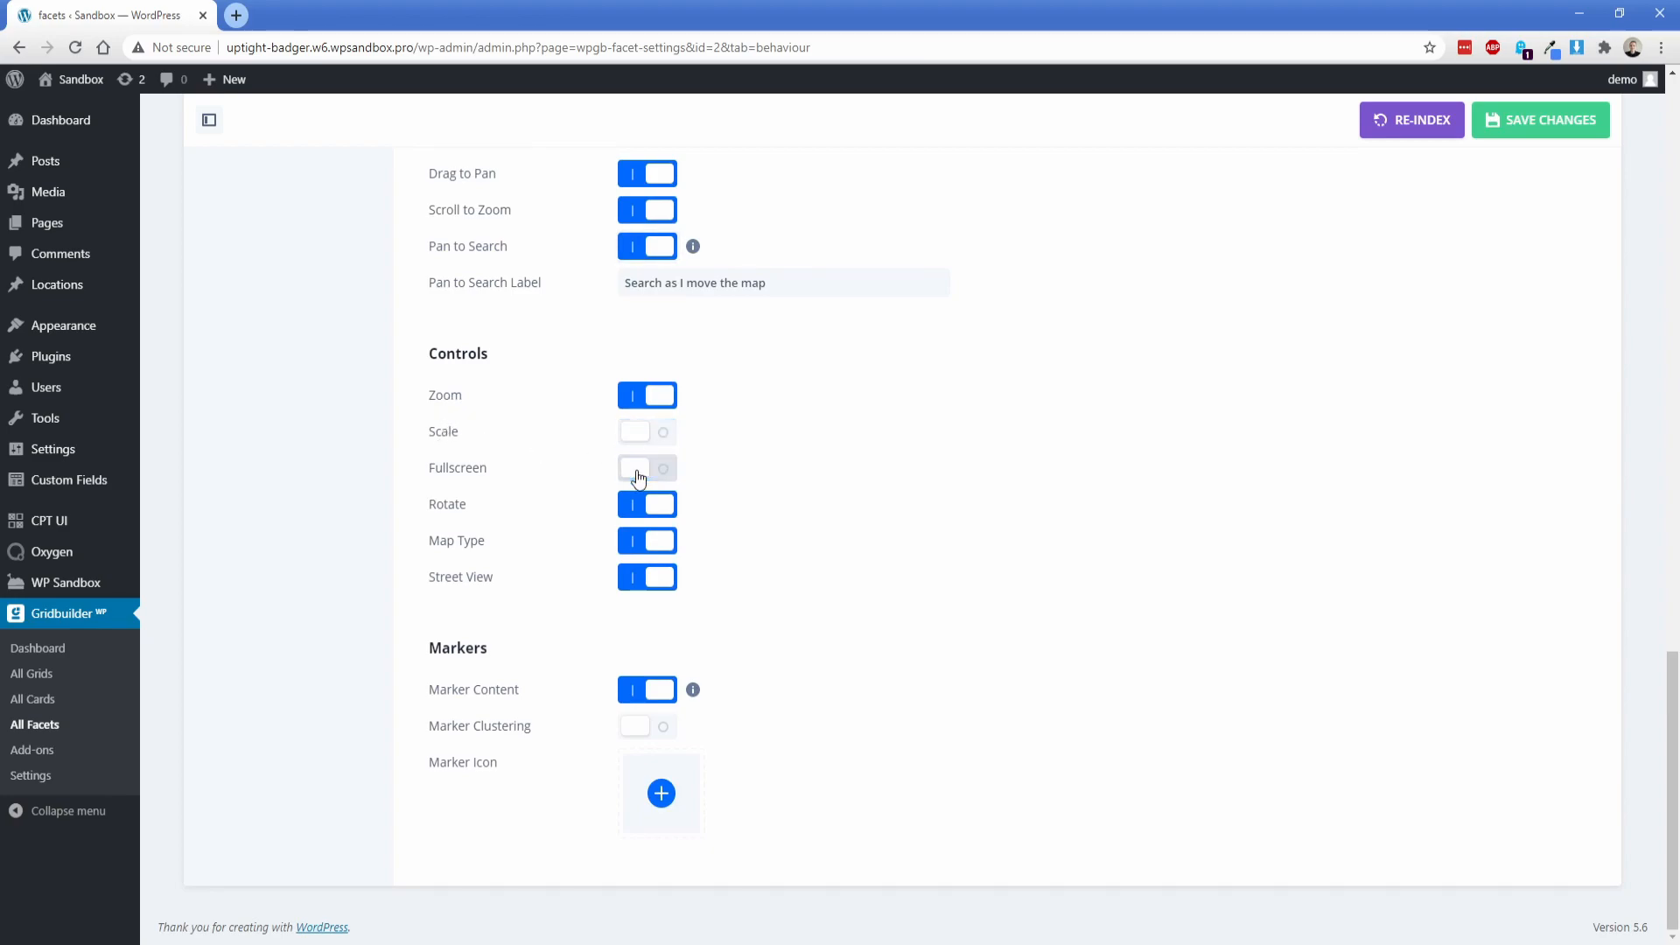
click(658, 434)
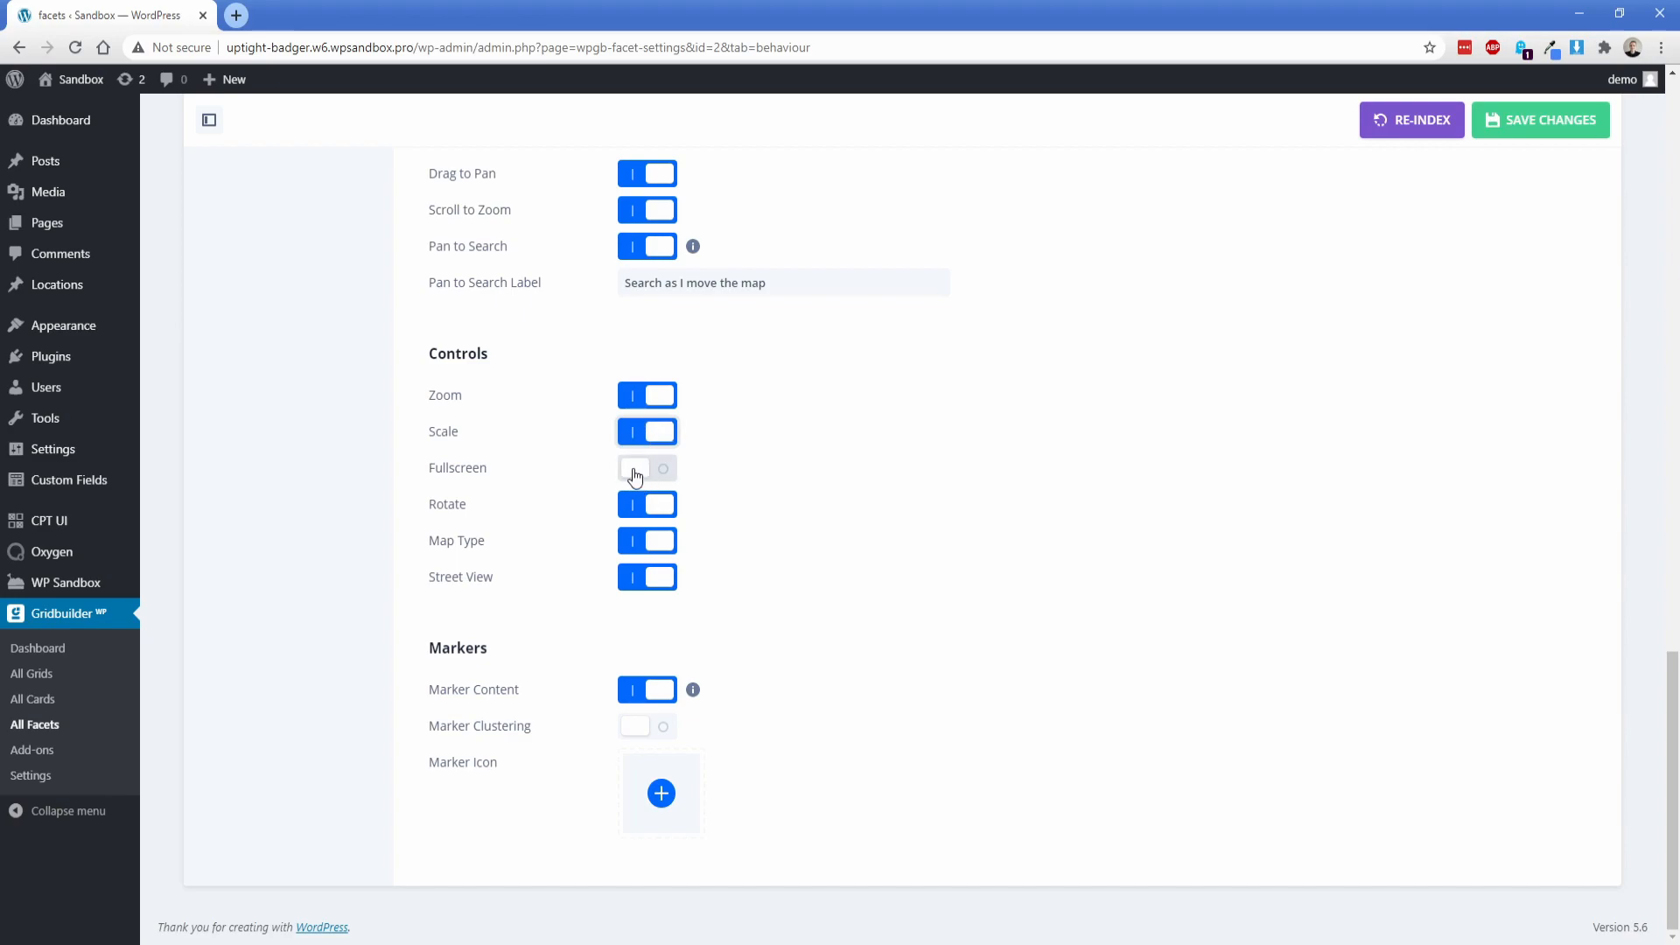
click(646, 511)
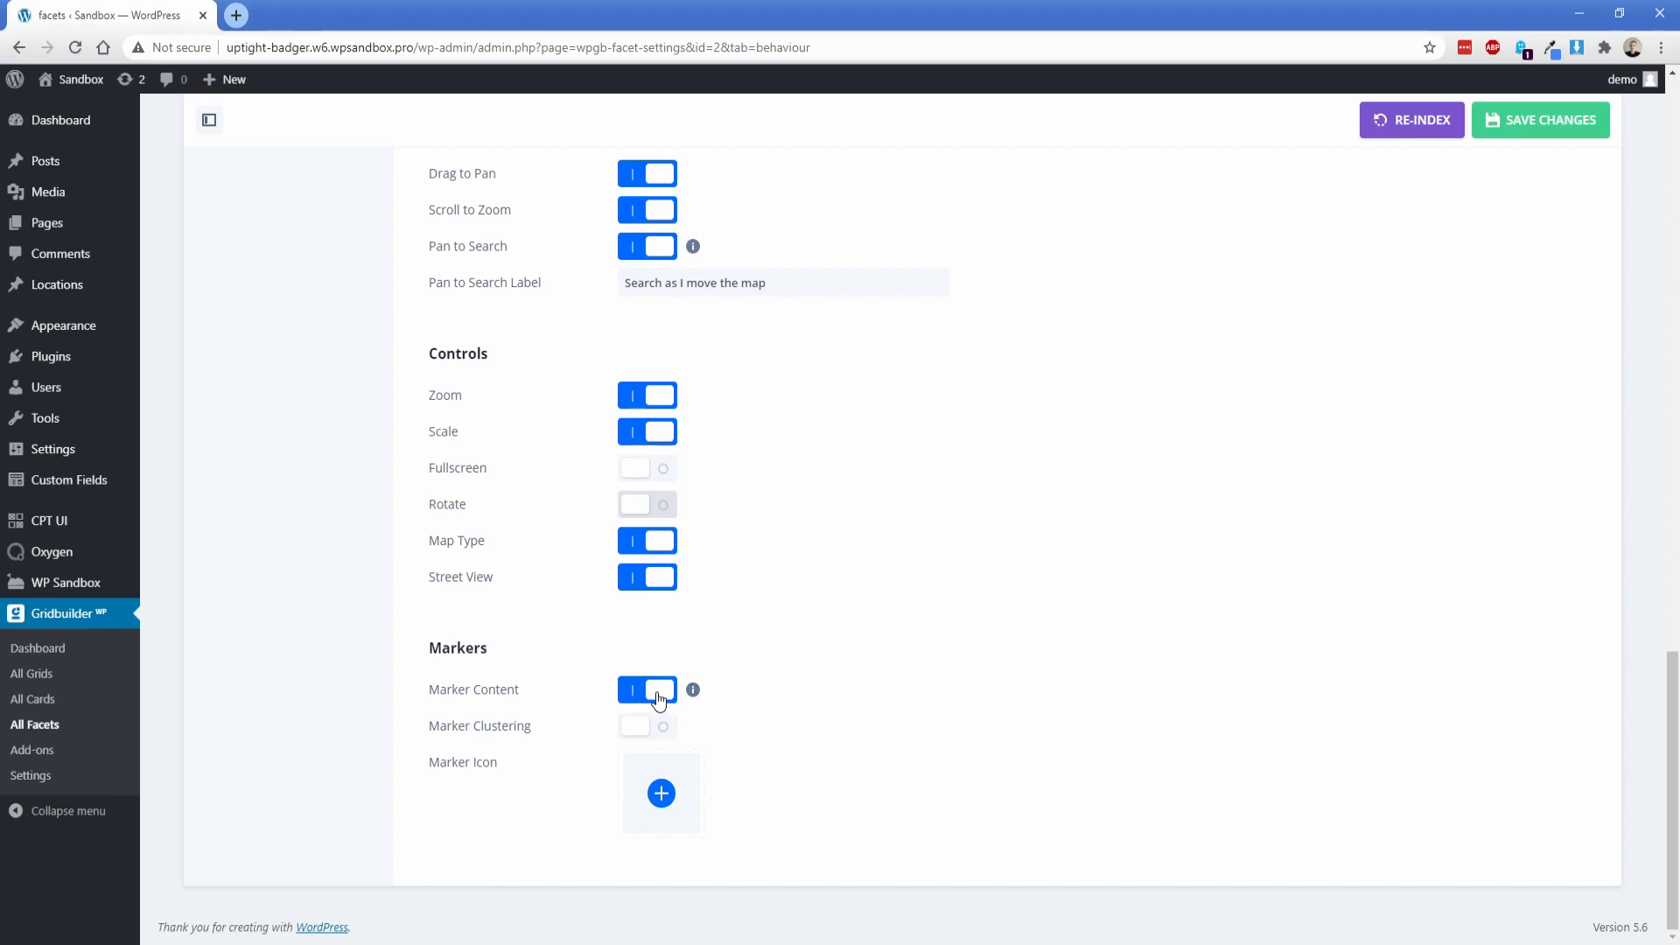
Step: Set the blue location pin image from the media library as the marker icon and save the map facet
click(662, 793)
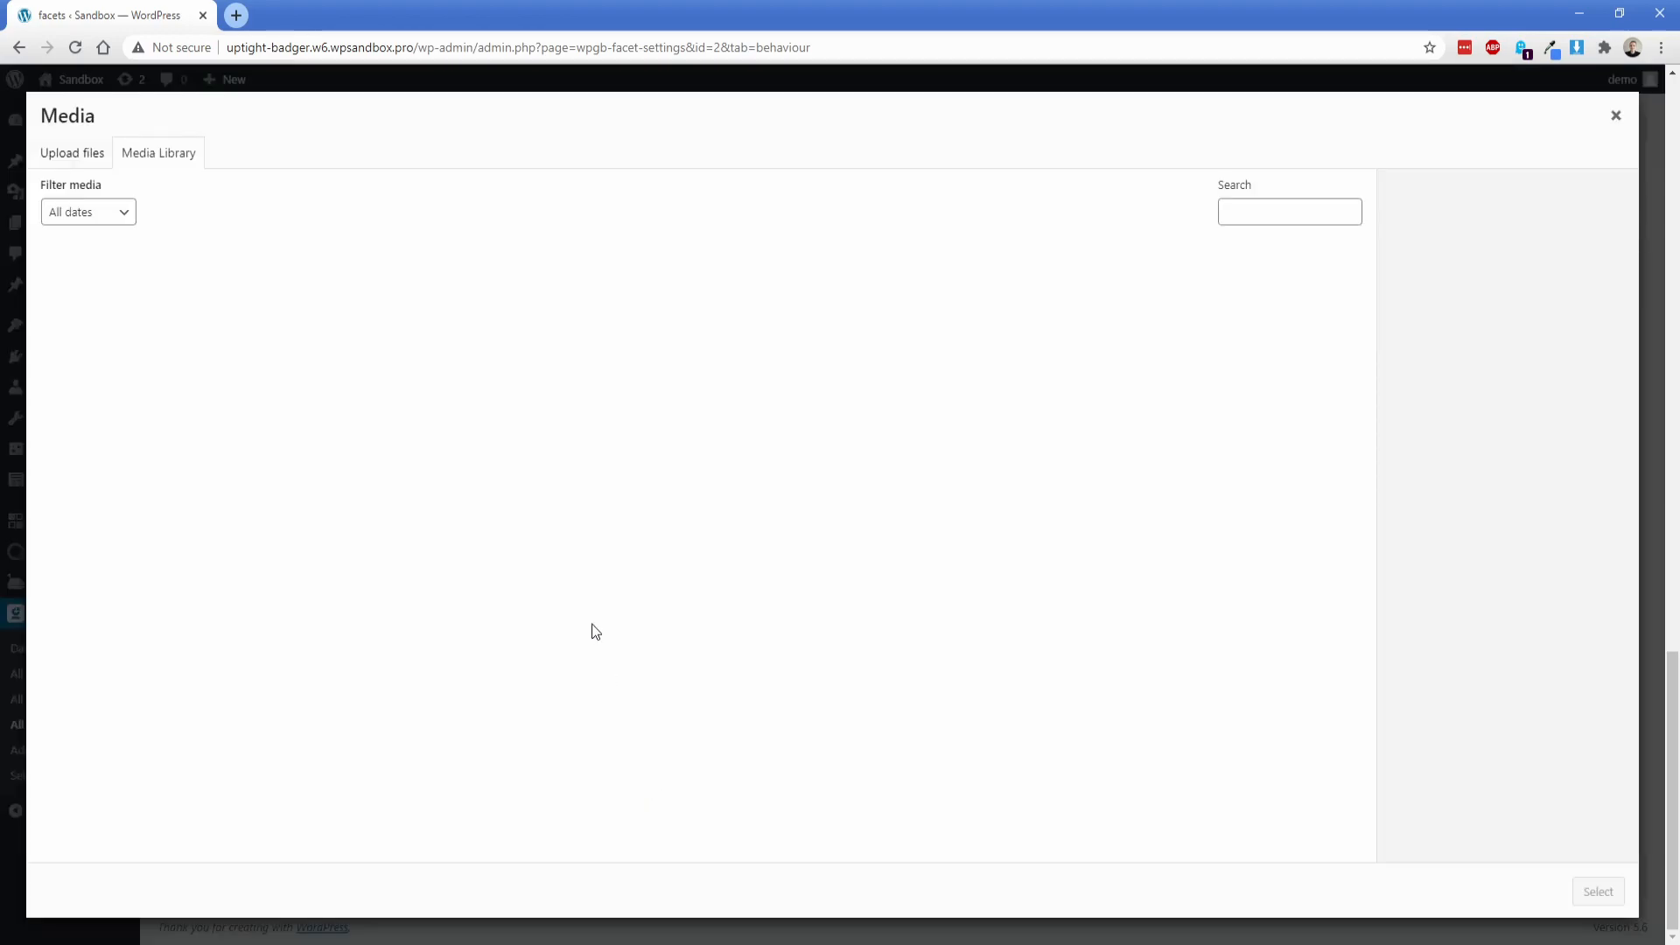
click(726, 308)
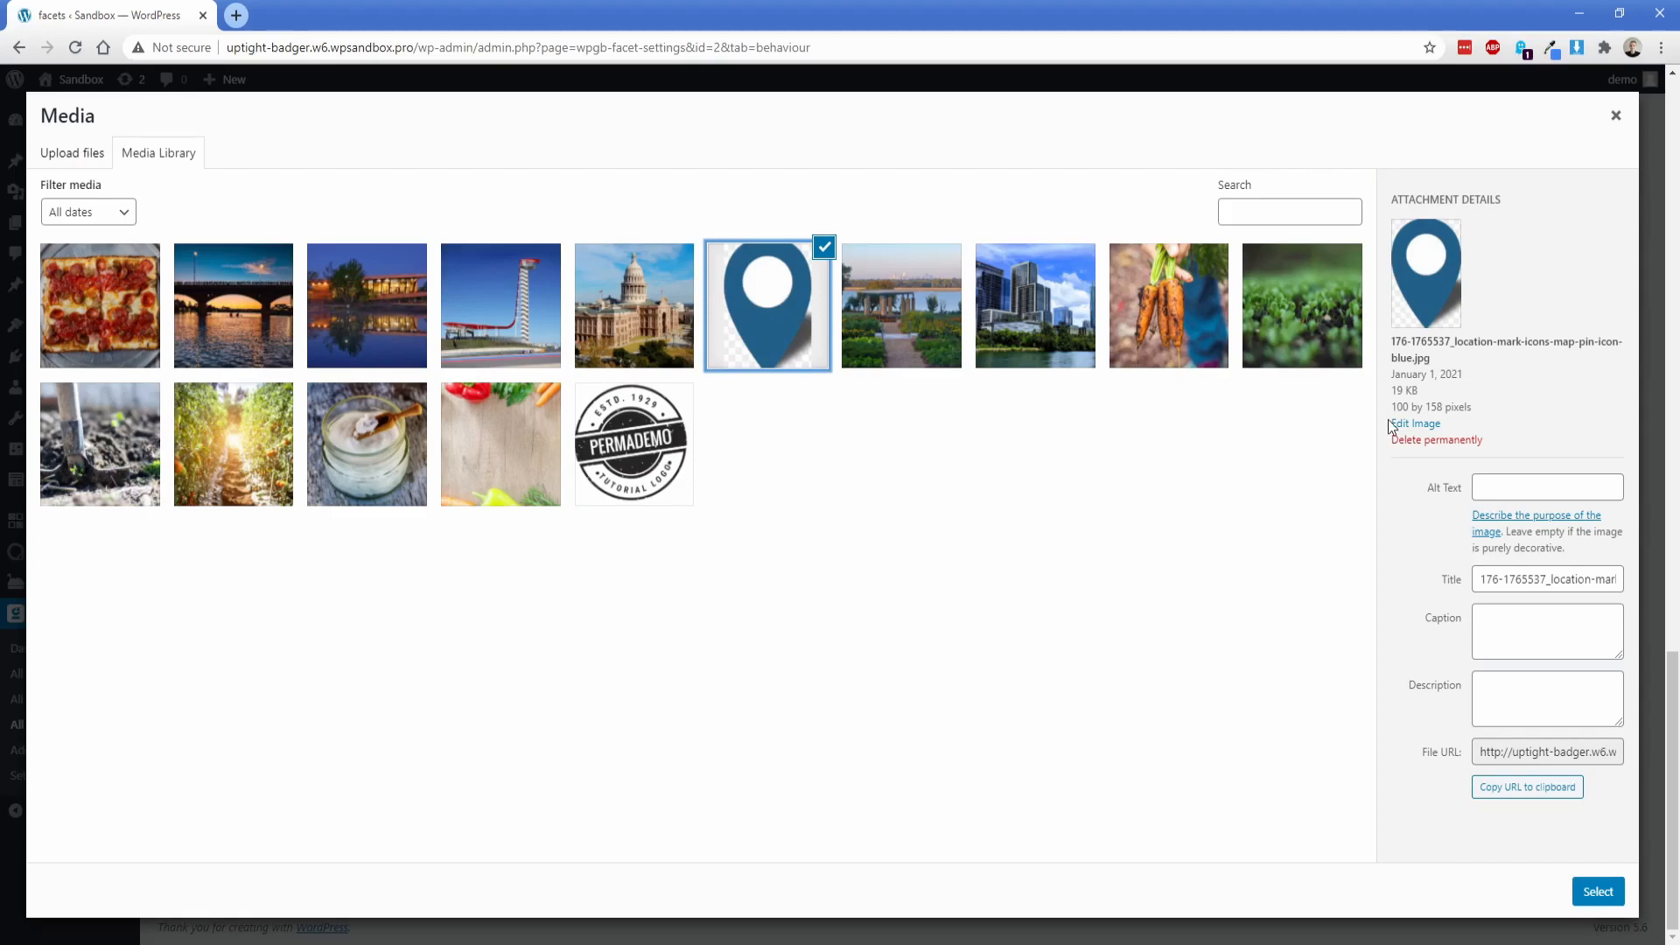
click(1577, 884)
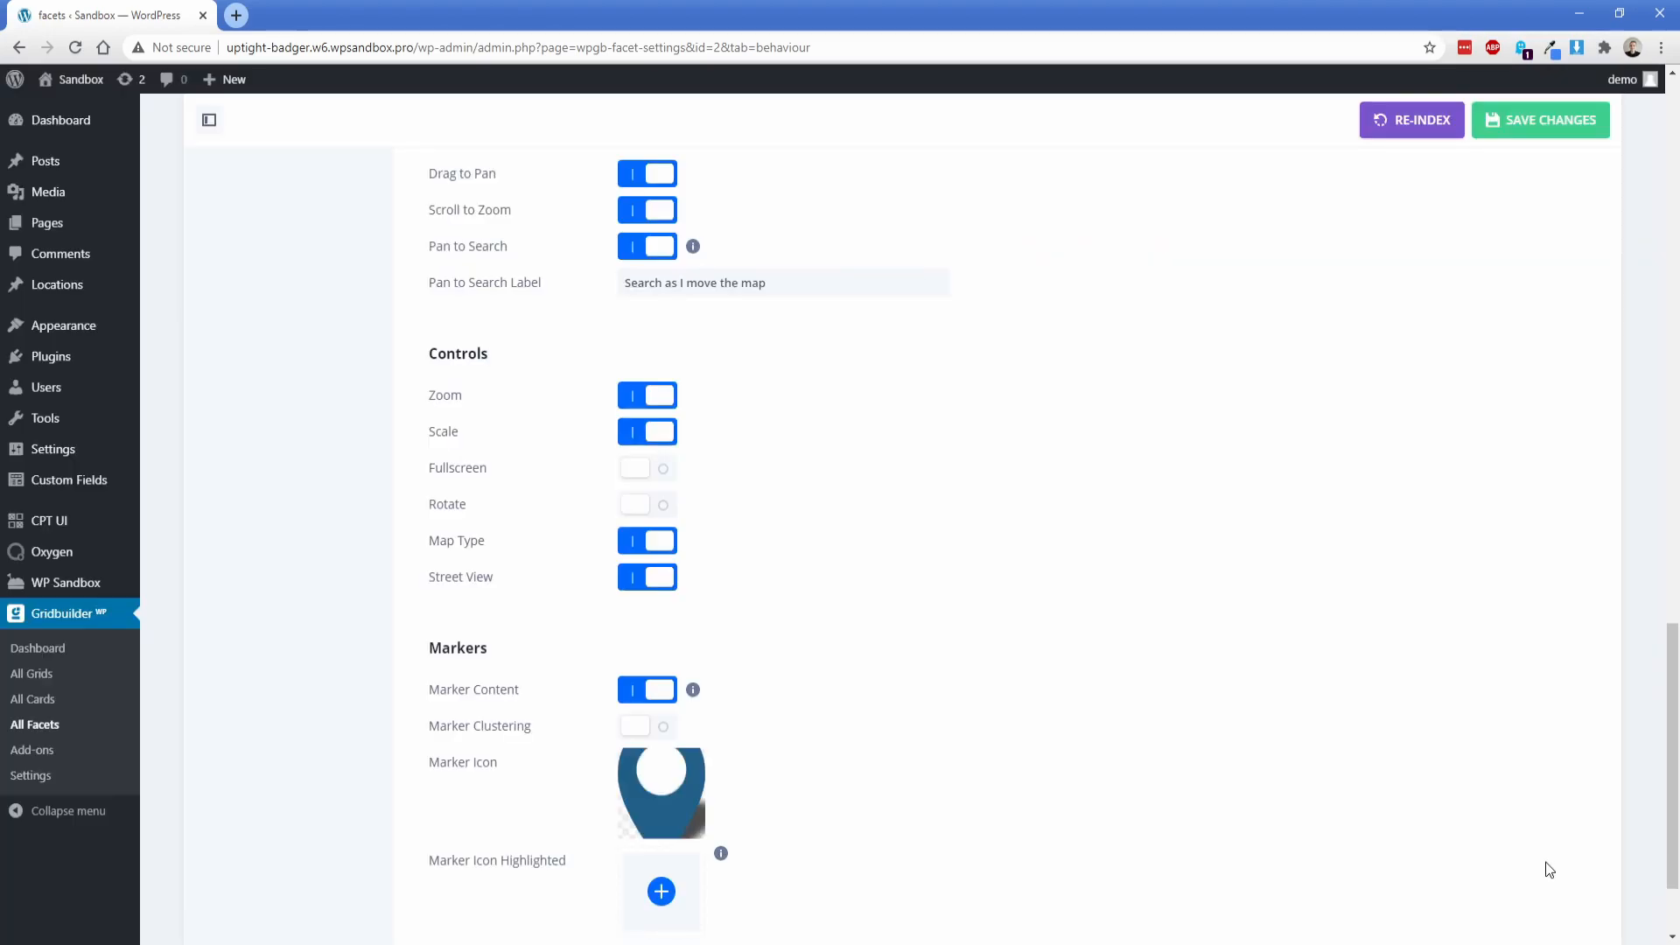
scroll(971, 670, down, 2)
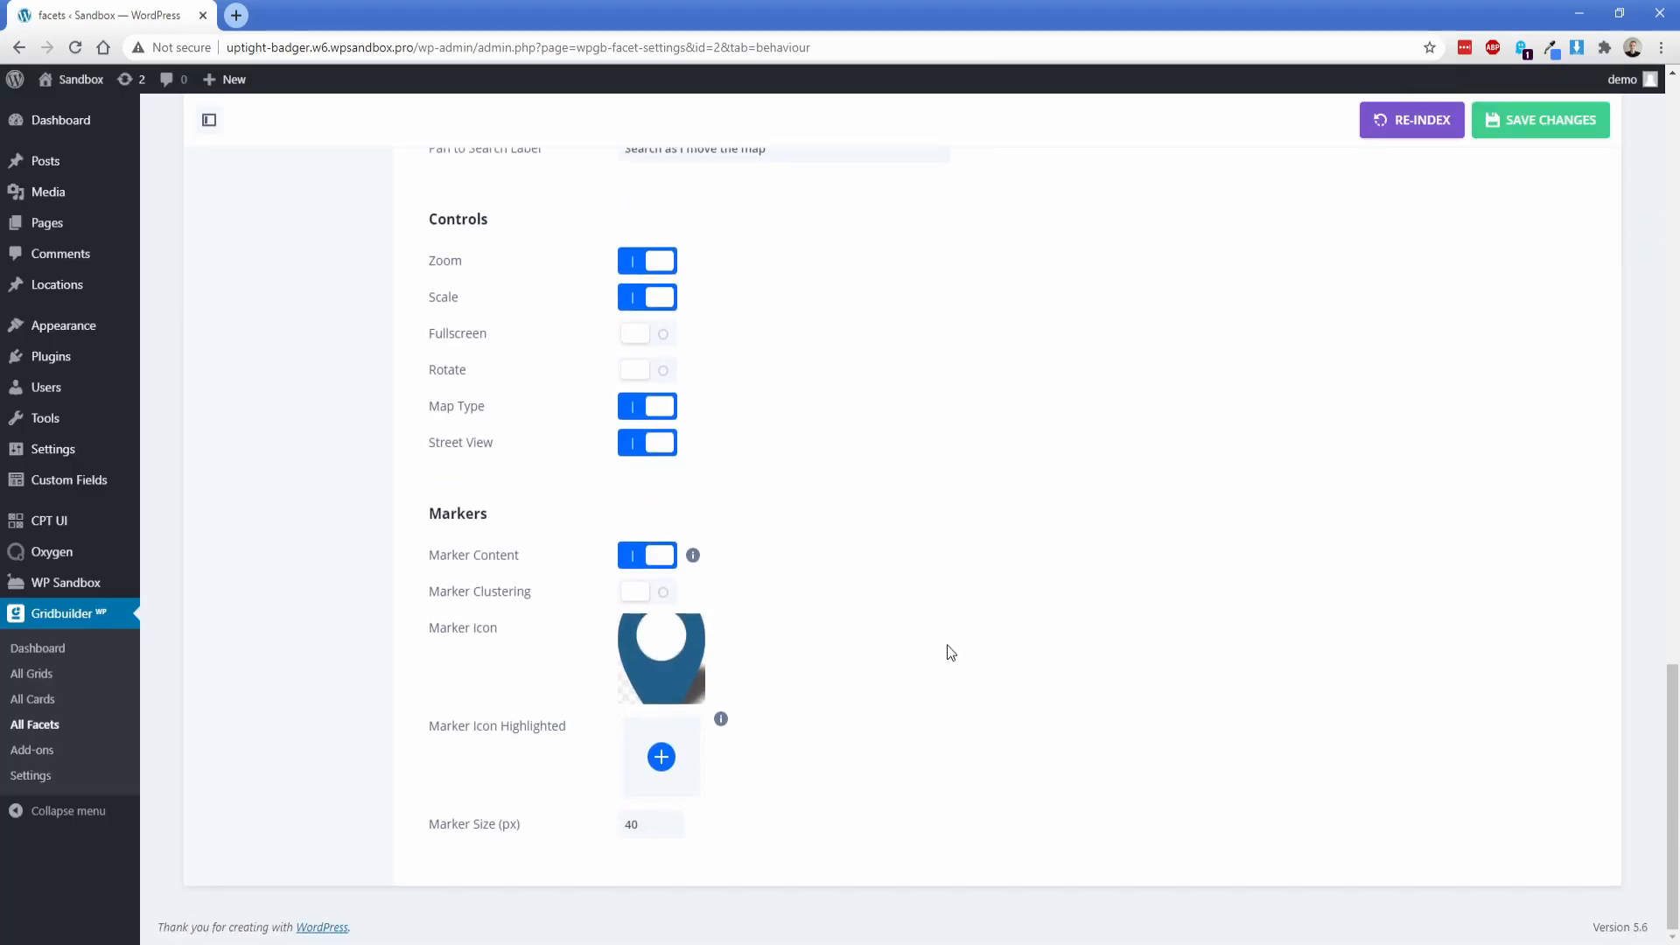
click(1535, 123)
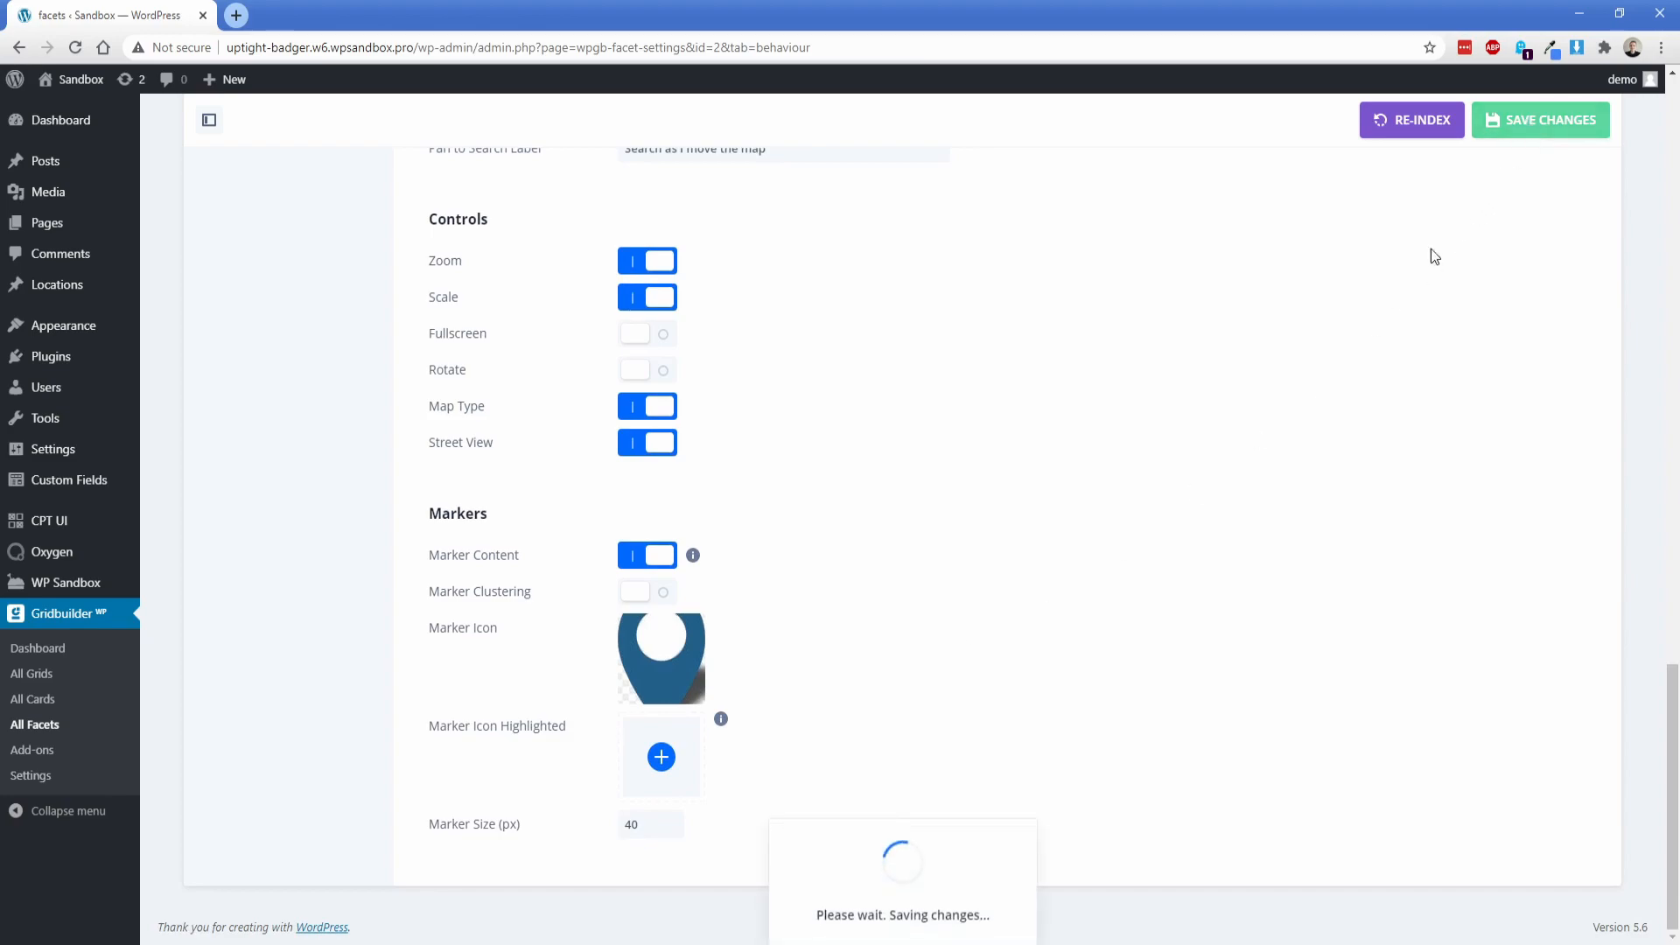
middle_click(874, 678)
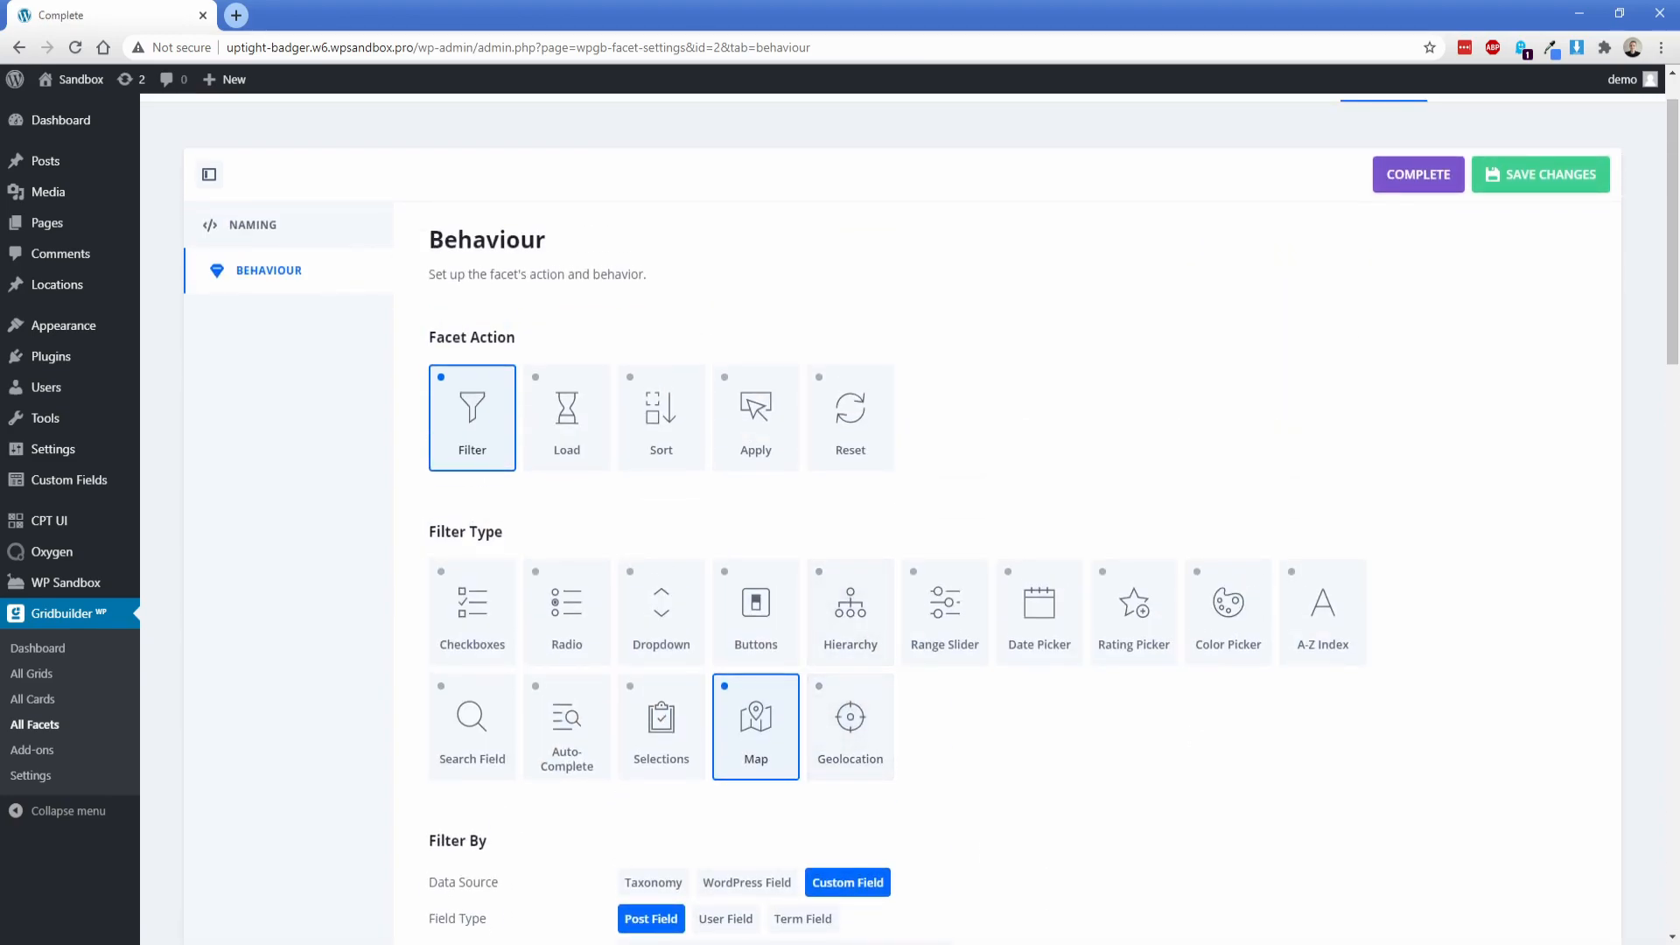
Step: Create a new facet with the name and title Search and save it
click(55, 726)
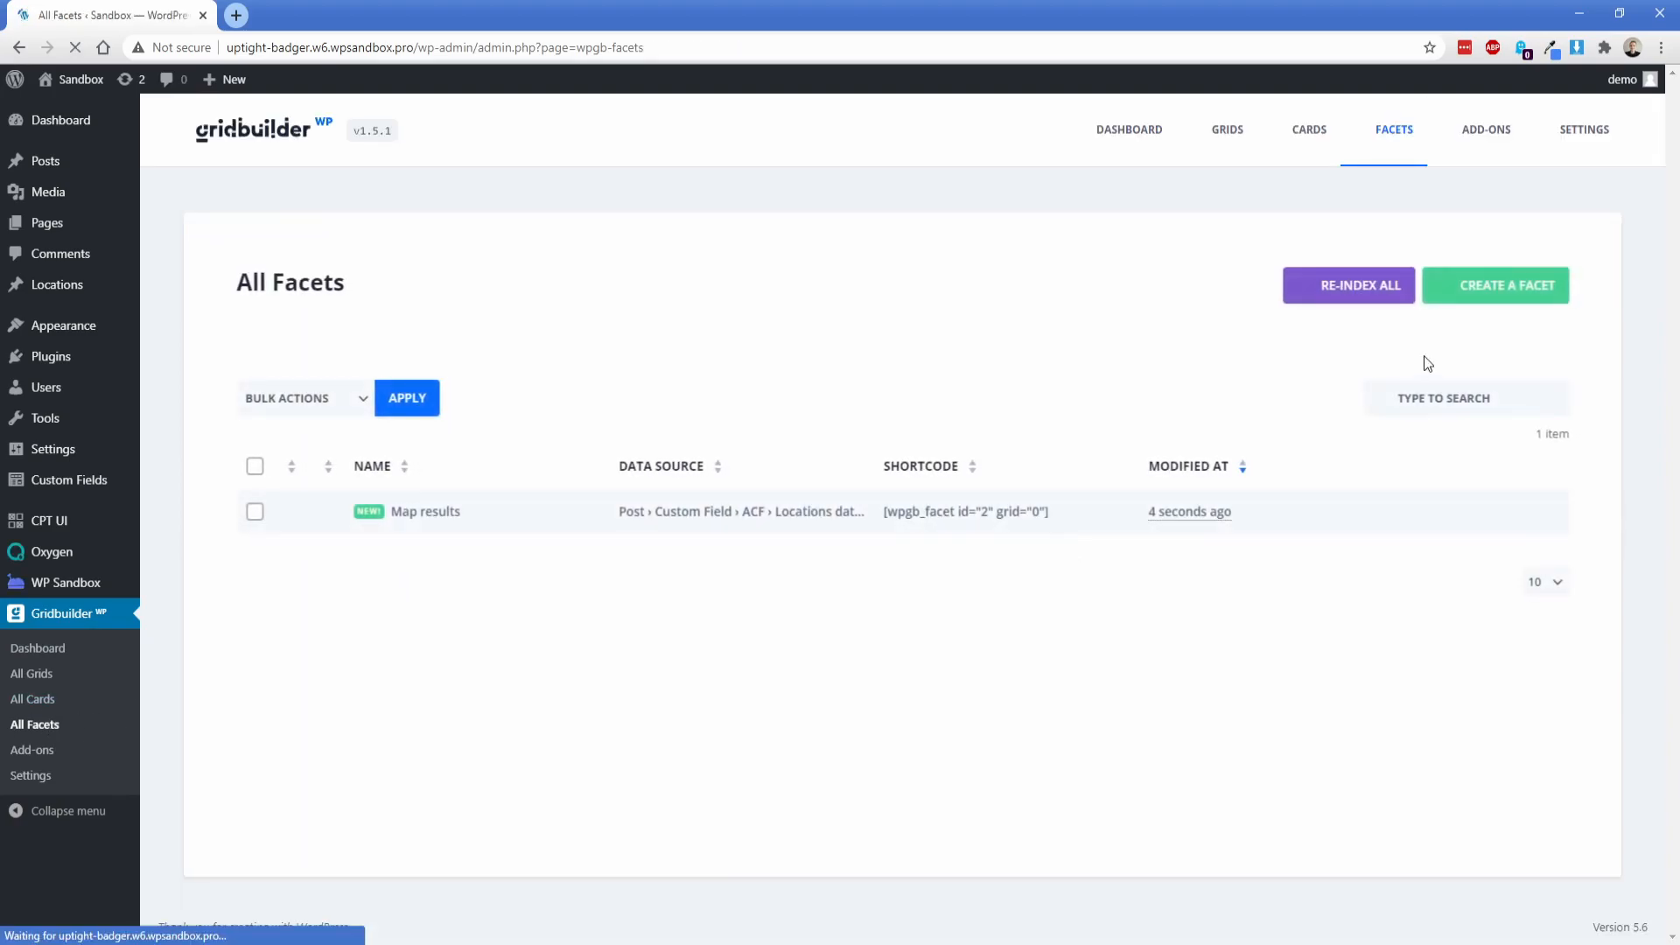
click(1510, 305)
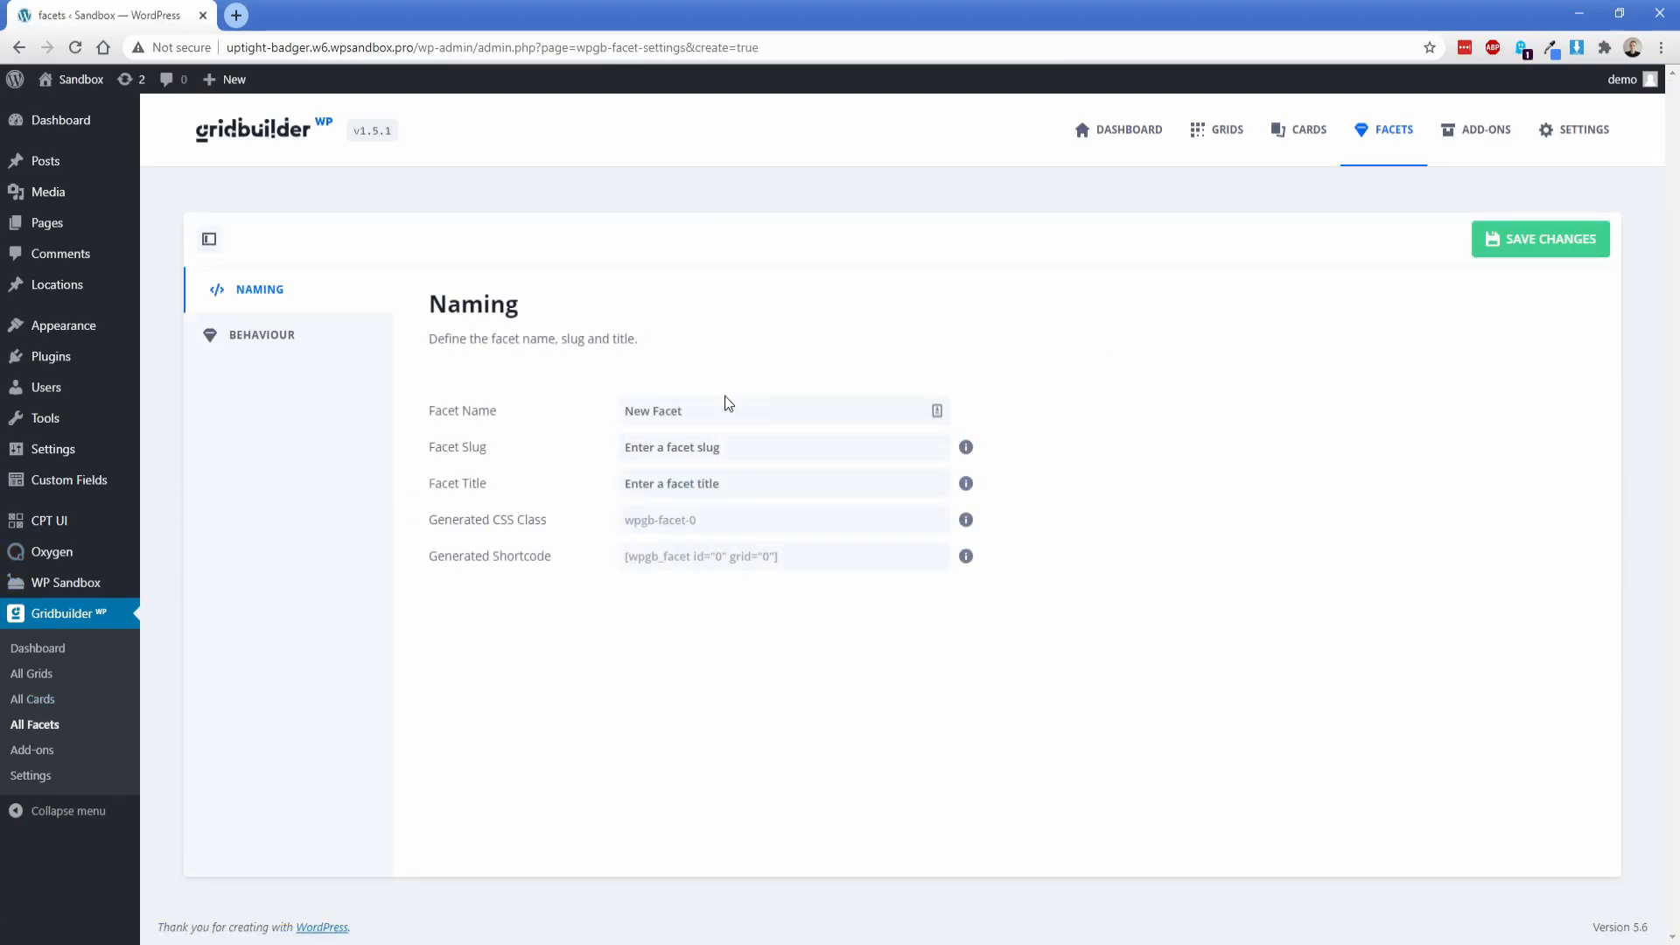
click(1515, 204)
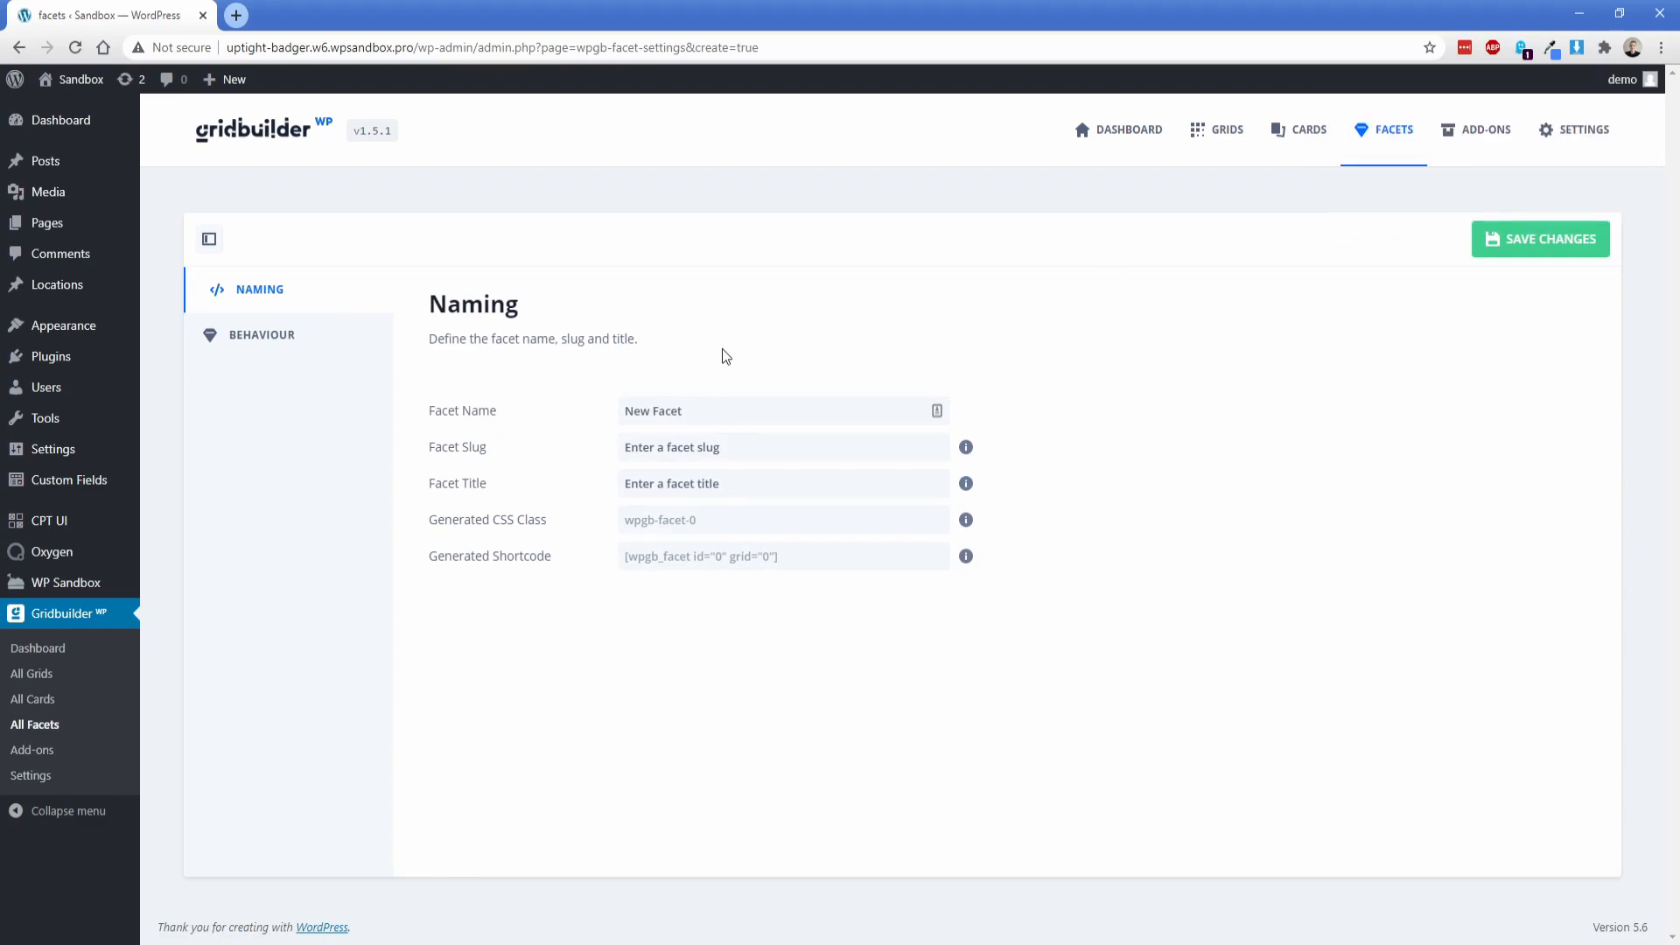
double_click(715, 415)
key(ctrl+a)
text(Search)
key(Tab)
key(Tab)
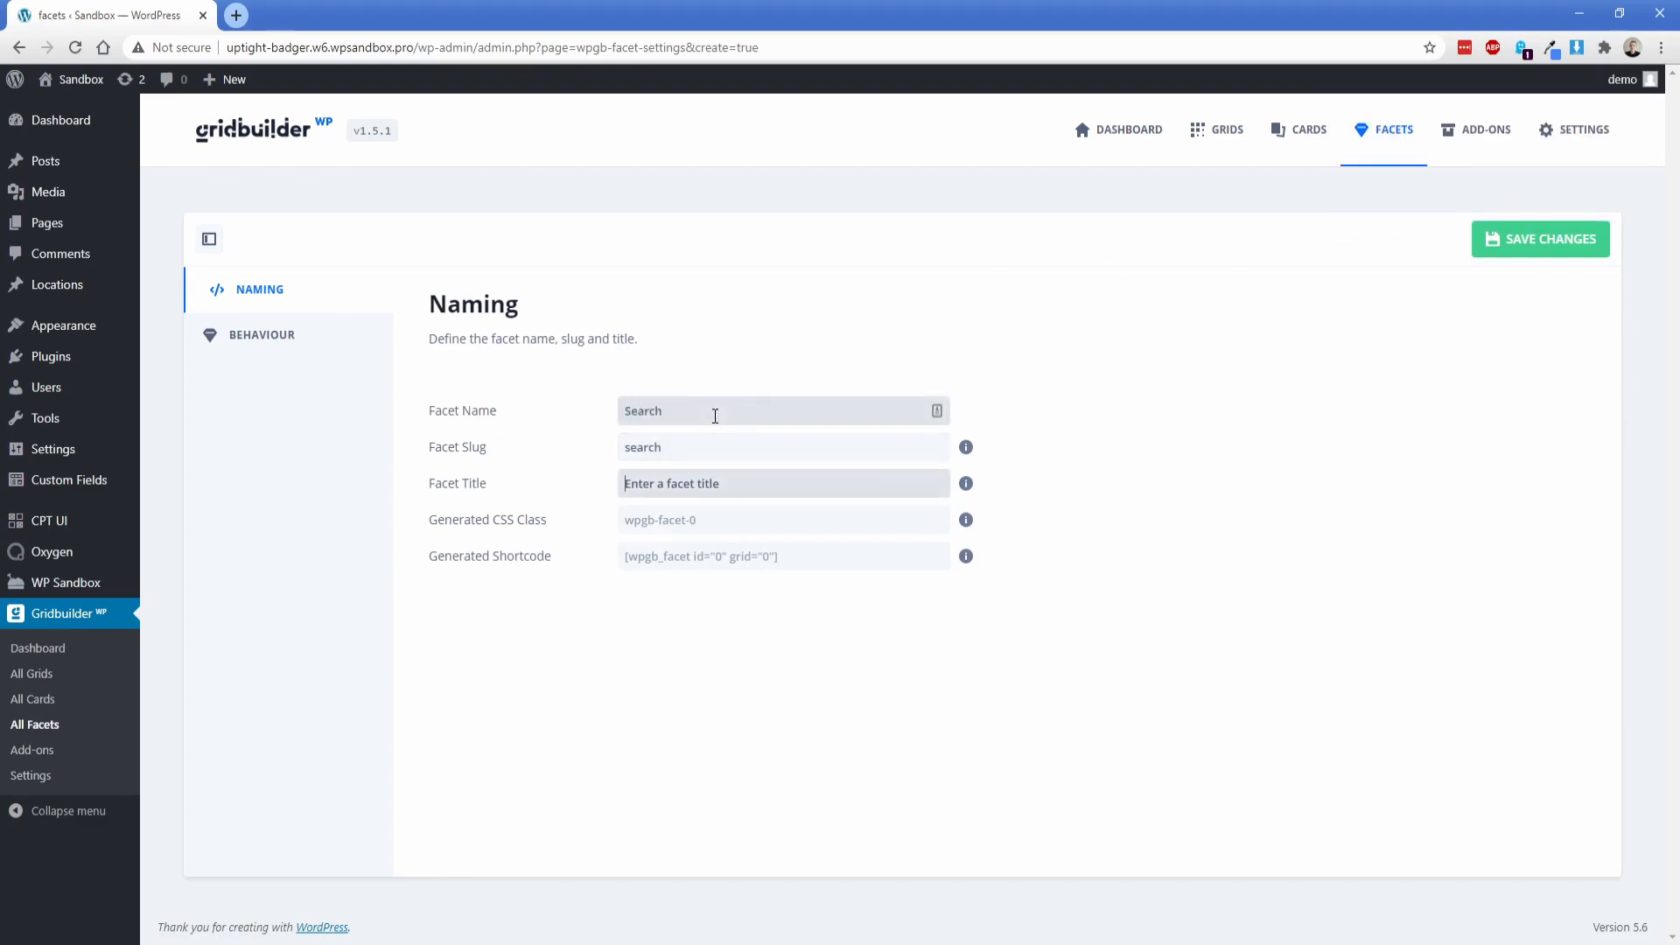
text(Search)
click(1540, 238)
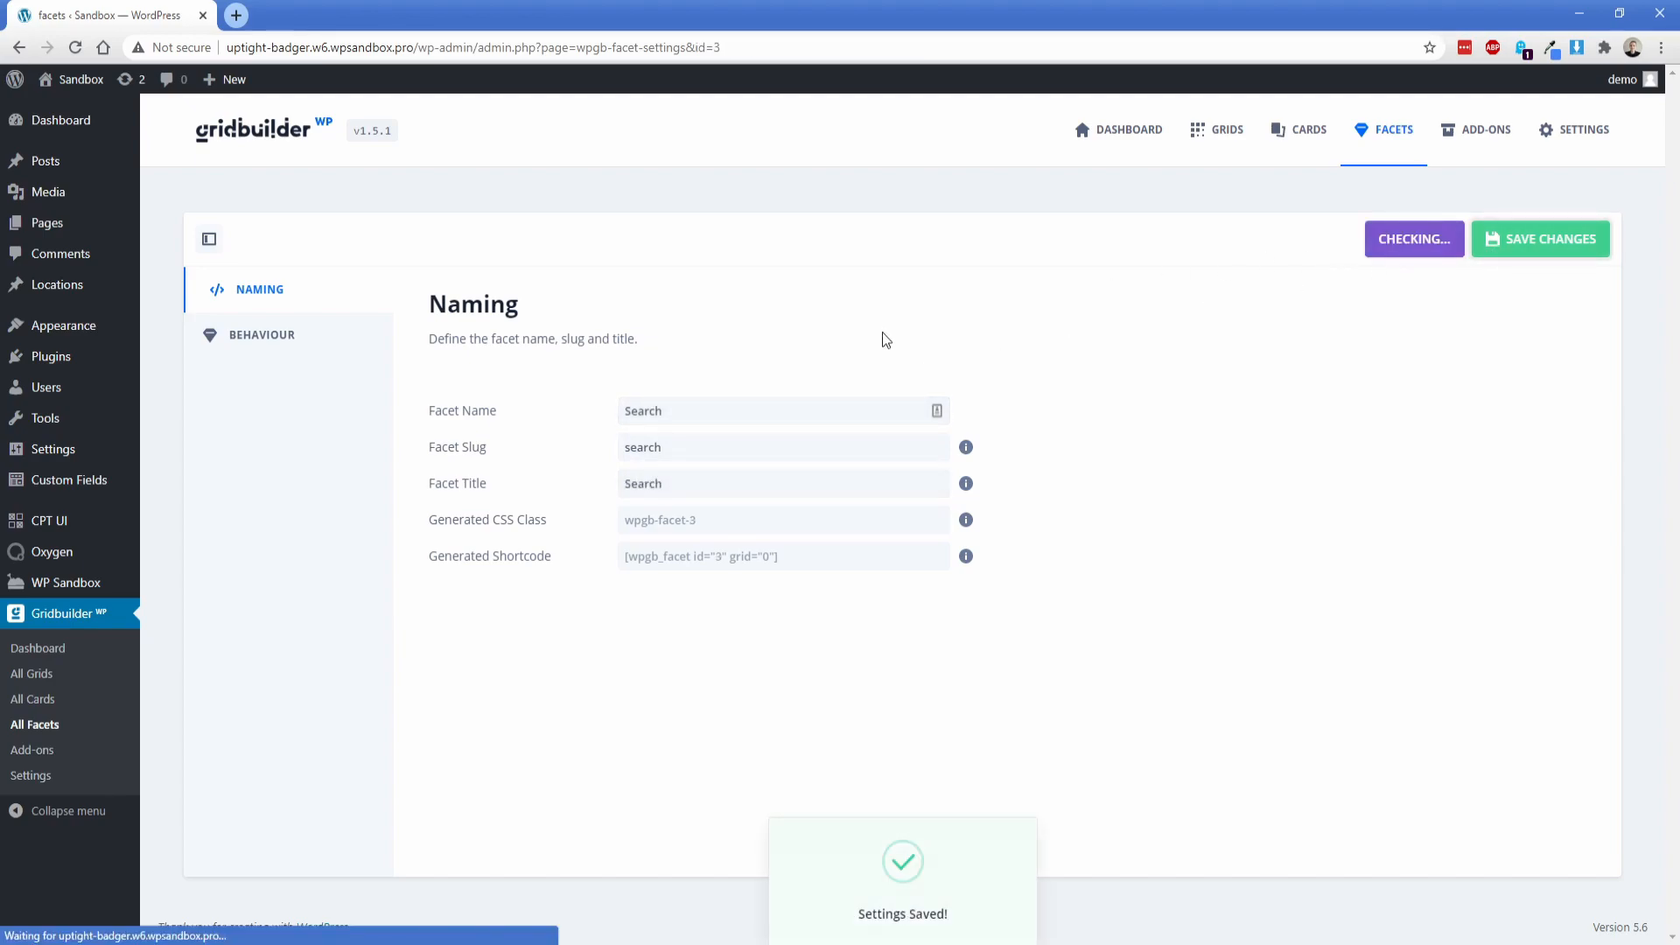
Step: Set the Search facet's filter type to Search Field with the WordPress search engine and save the changes
click(280, 332)
scroll(401, 487, down, 3)
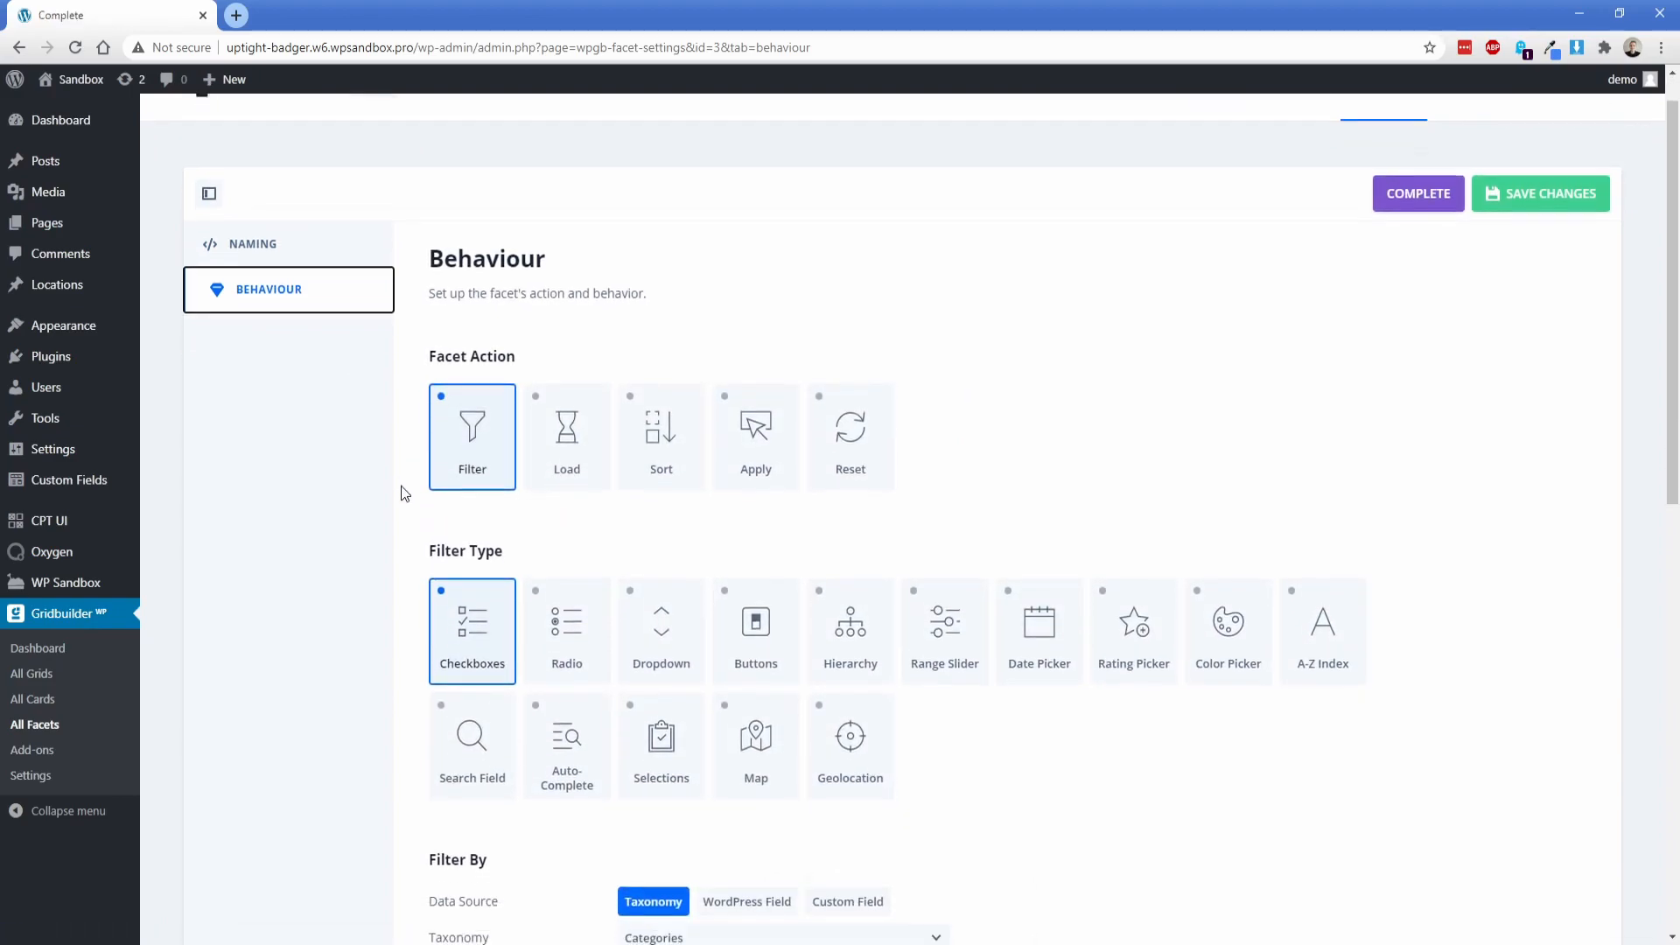
click(450, 631)
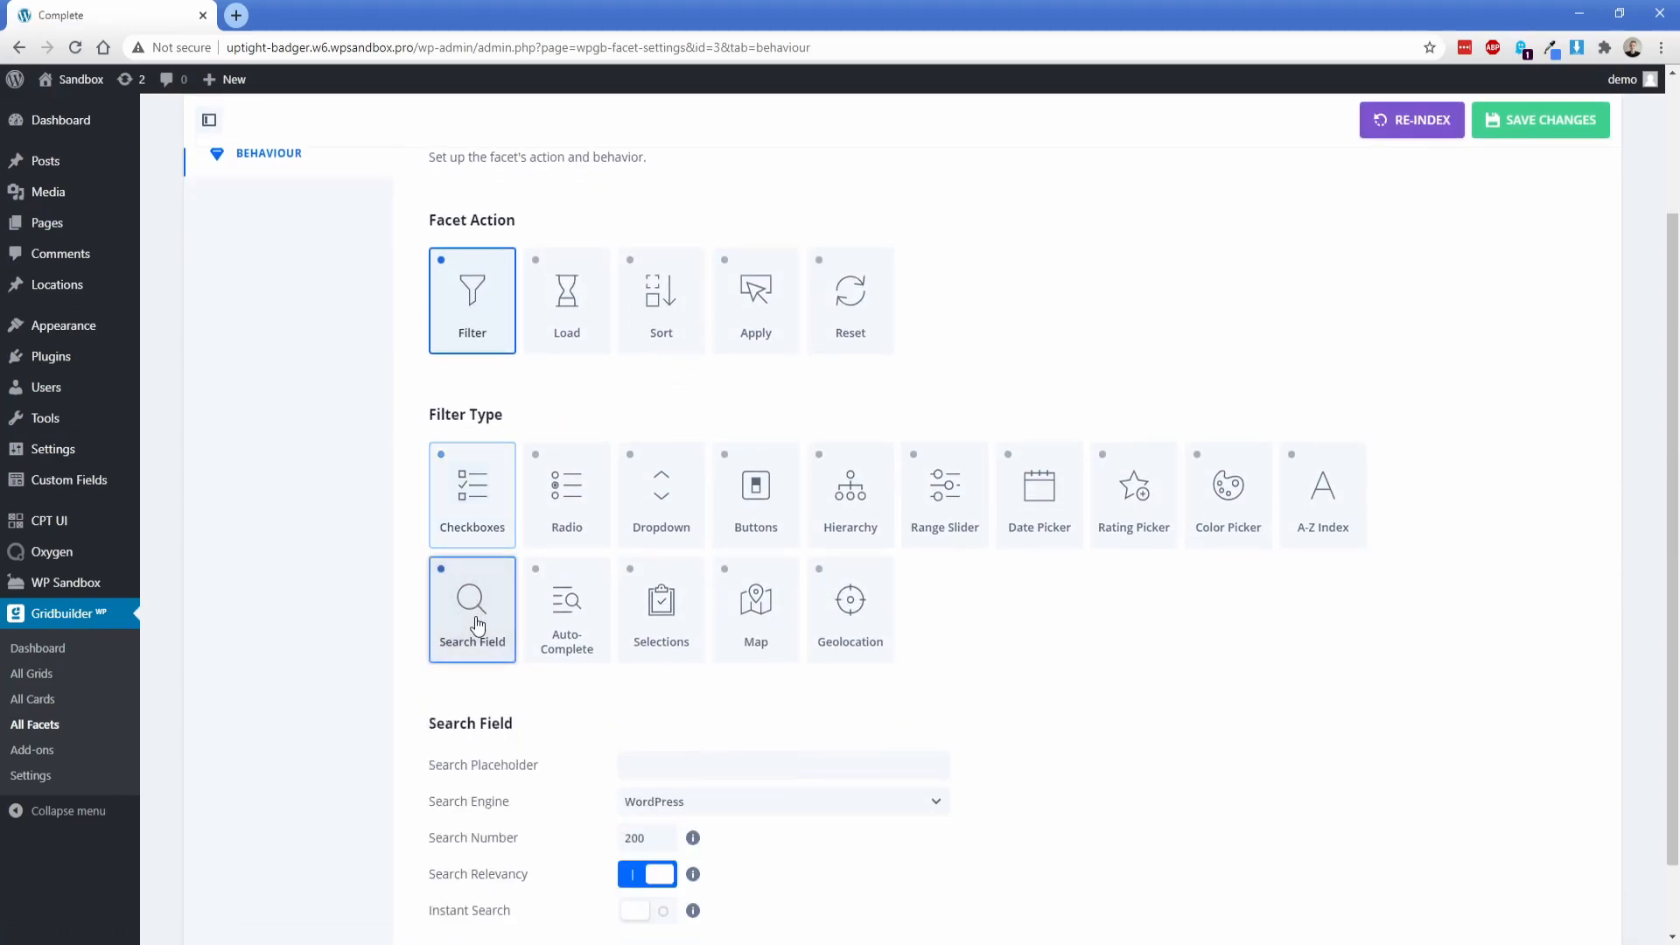
scroll(398, 615, down, 1)
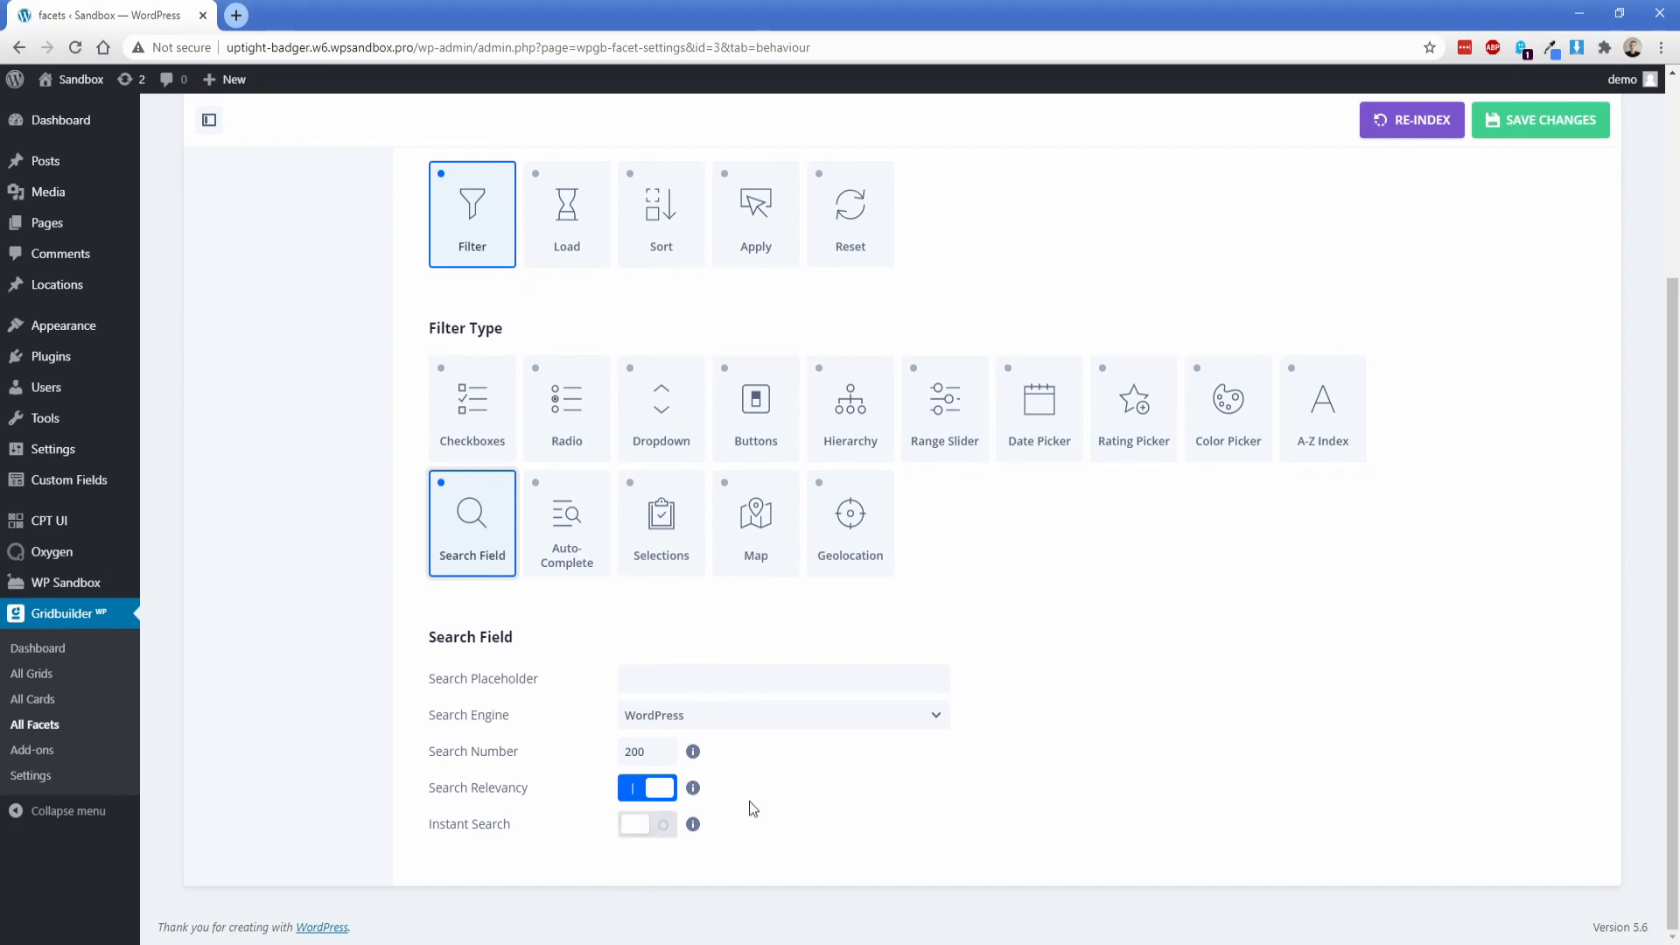
click(1511, 120)
scroll(842, 328, up, 3)
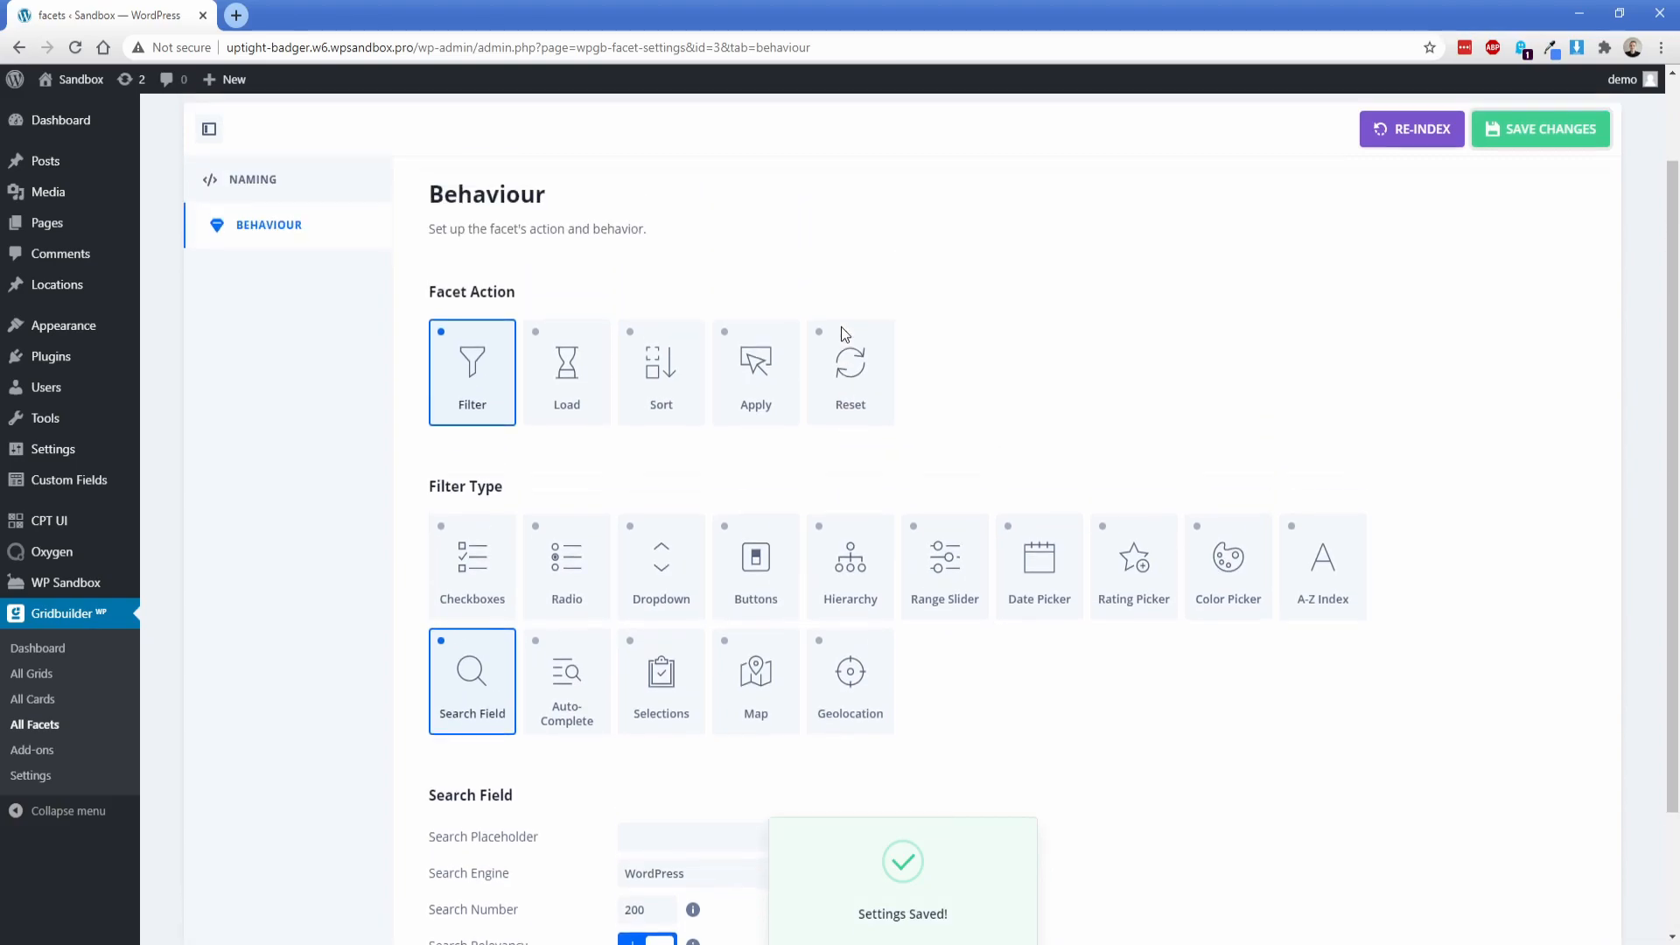
Step: Create another facet with the name and title Choose Category and save it
click(50, 729)
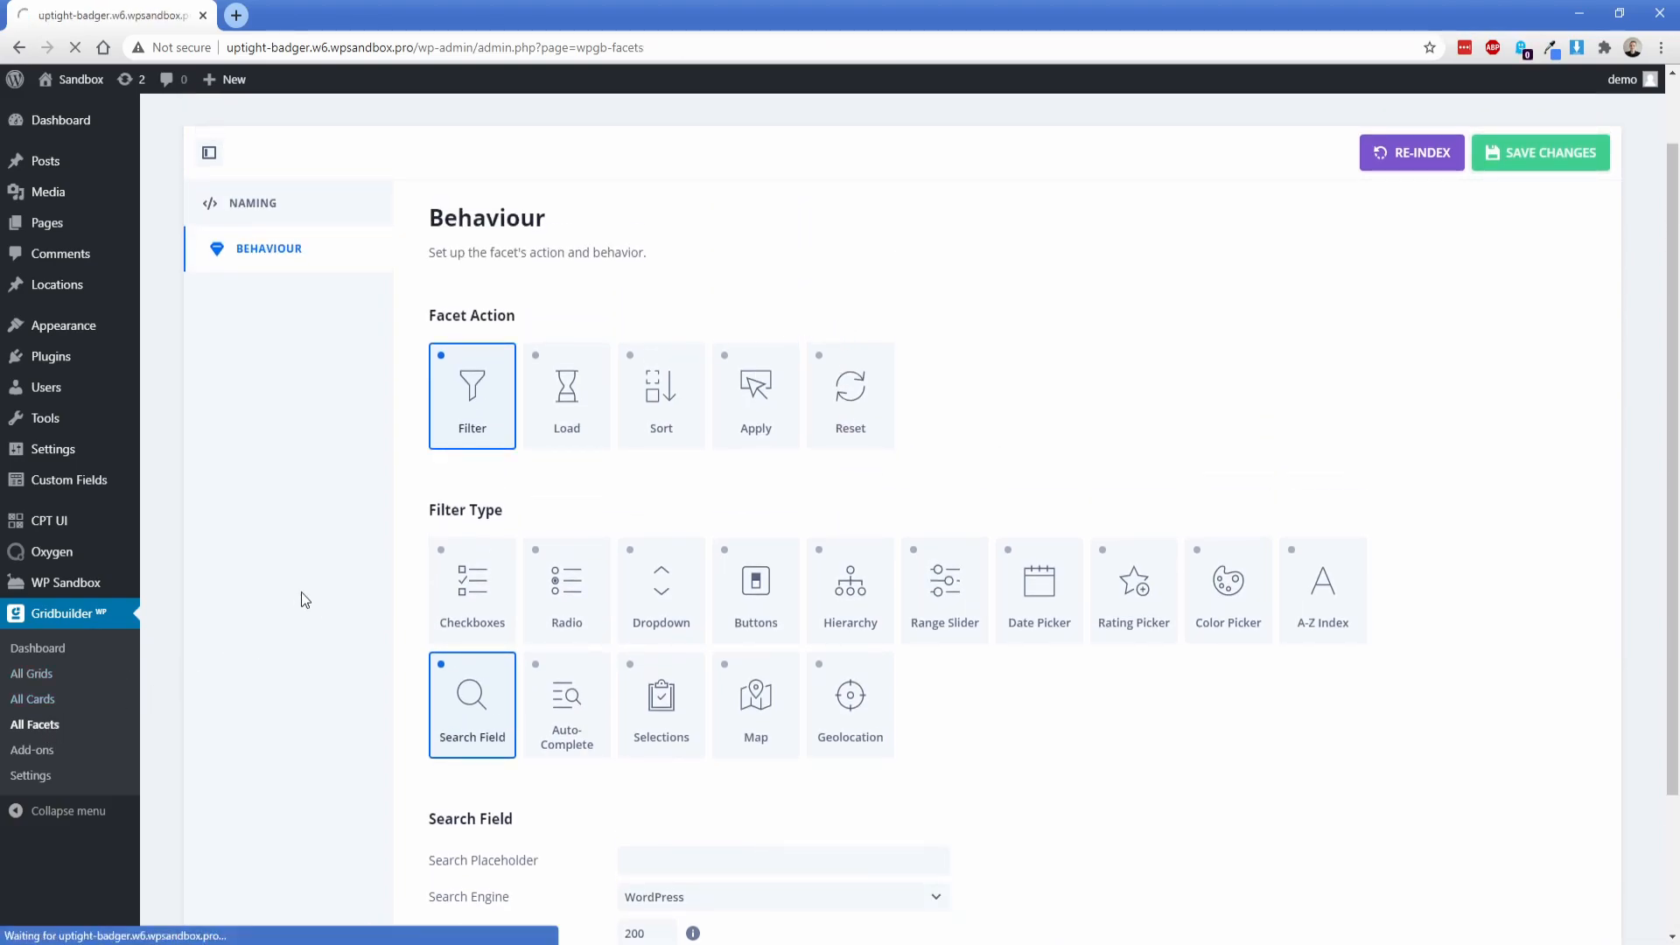
click(1500, 289)
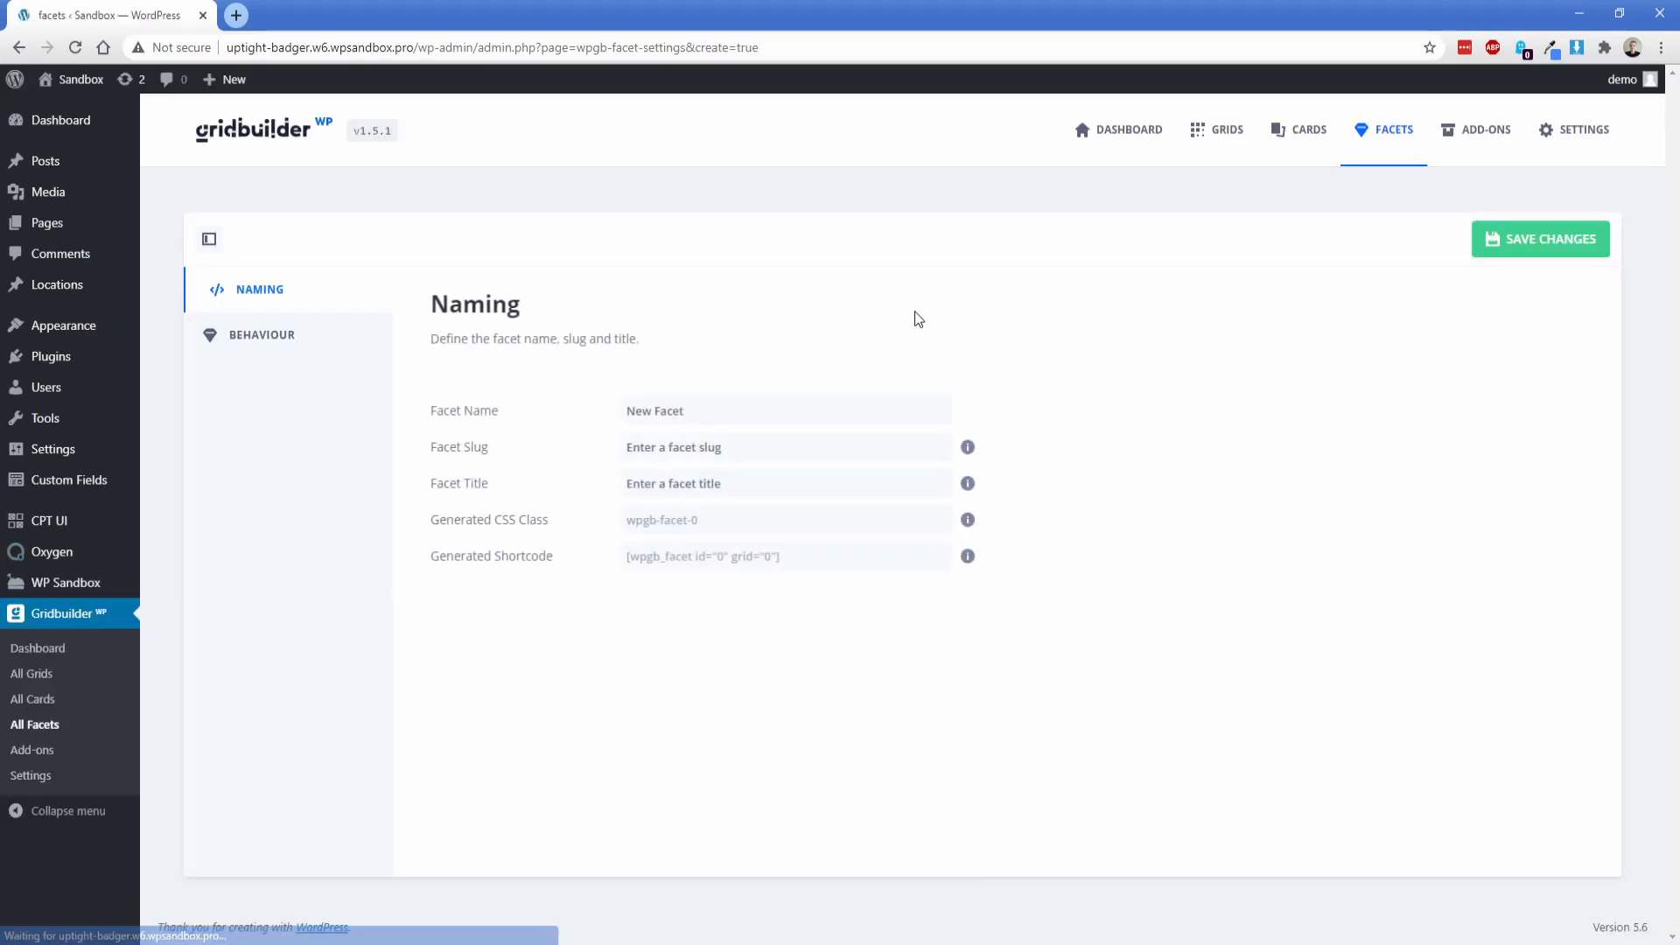
triple_click(740, 415)
text(Choose Category)
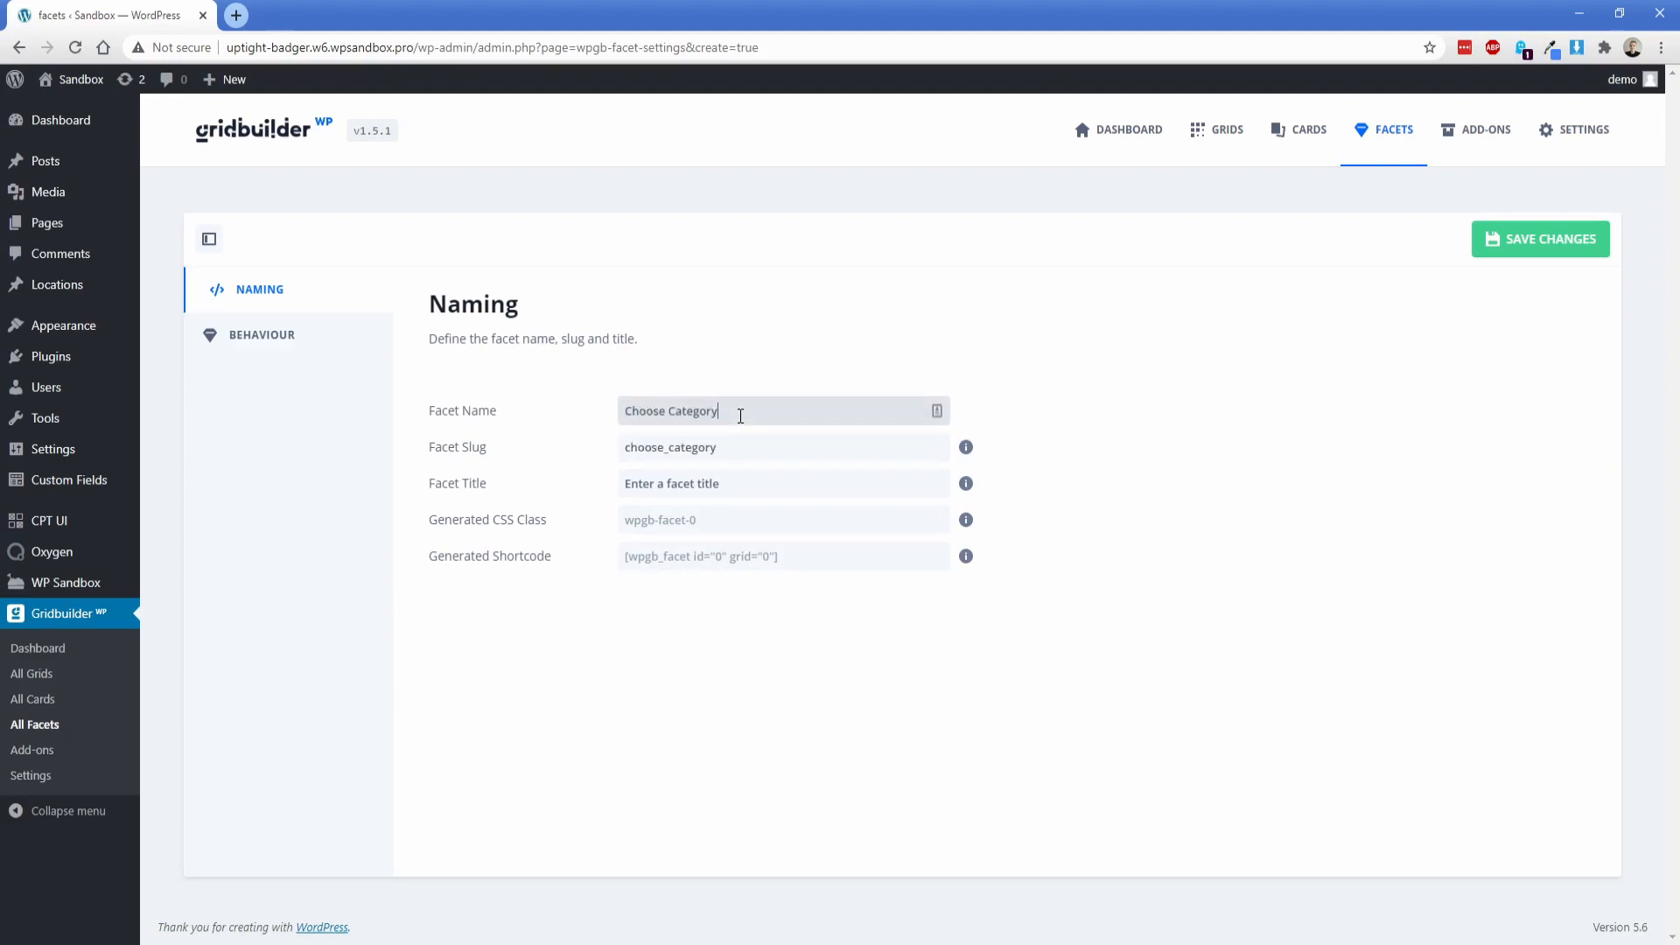
triple_click(740, 415)
key(ctrl+c)
click(707, 488)
key(ctrl+v)
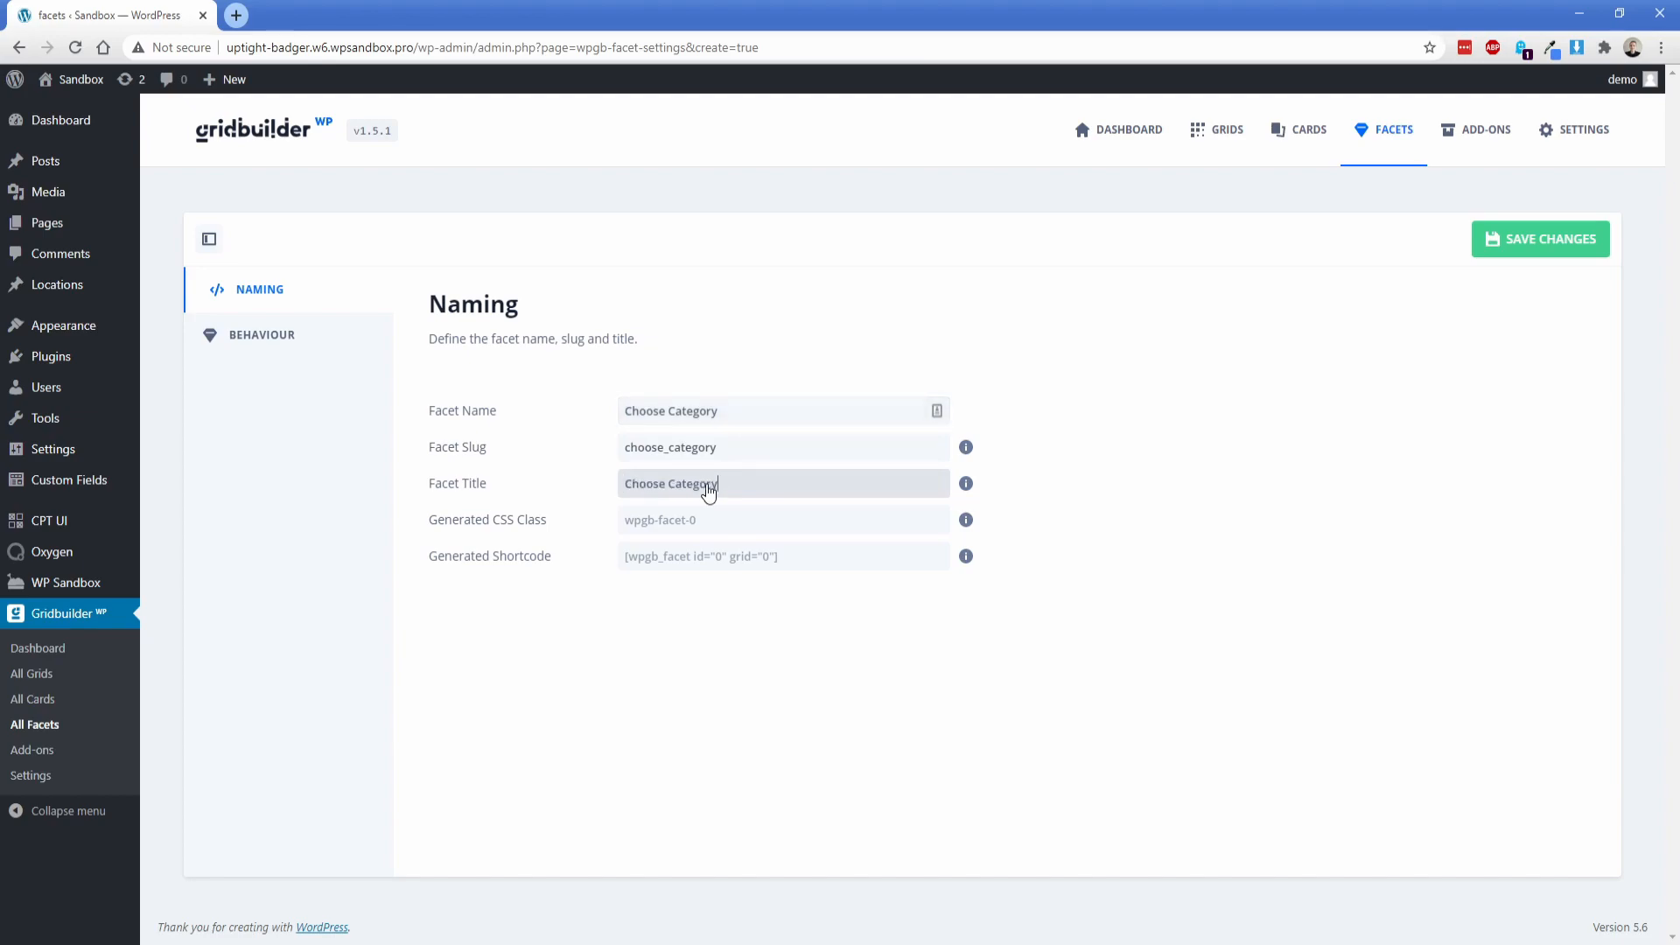
click(1529, 252)
Step: Set the Choose Category facet's filter type to Buttons, keeping the Categories taxonomy as its data source
click(278, 340)
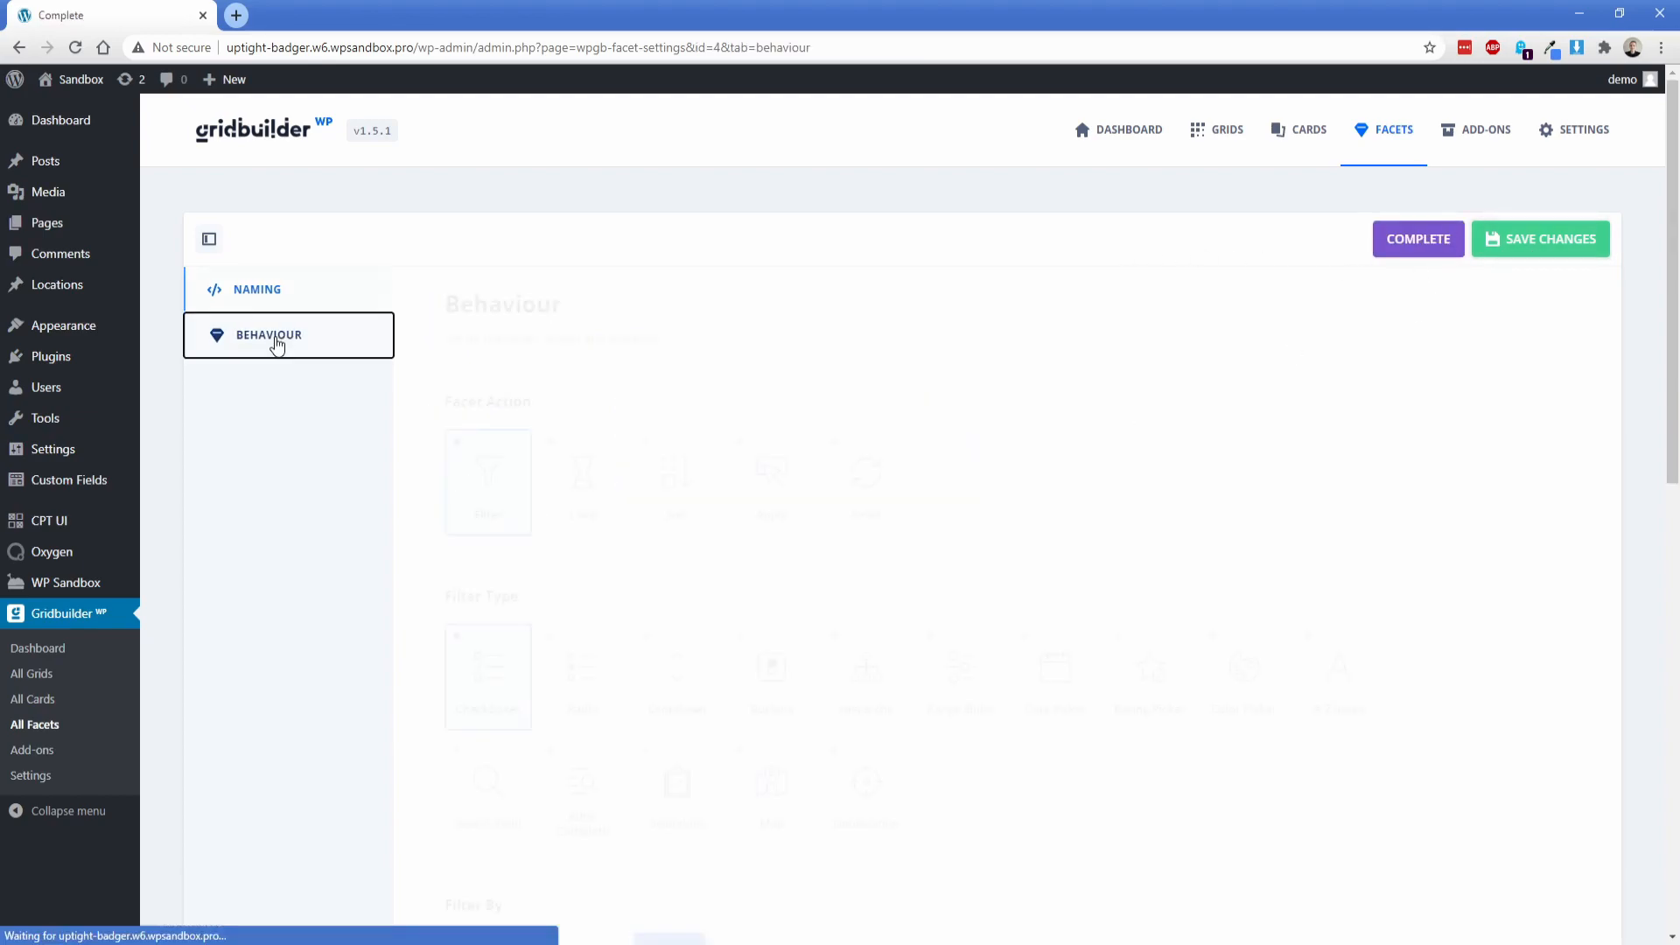
scroll(396, 520, down, 2)
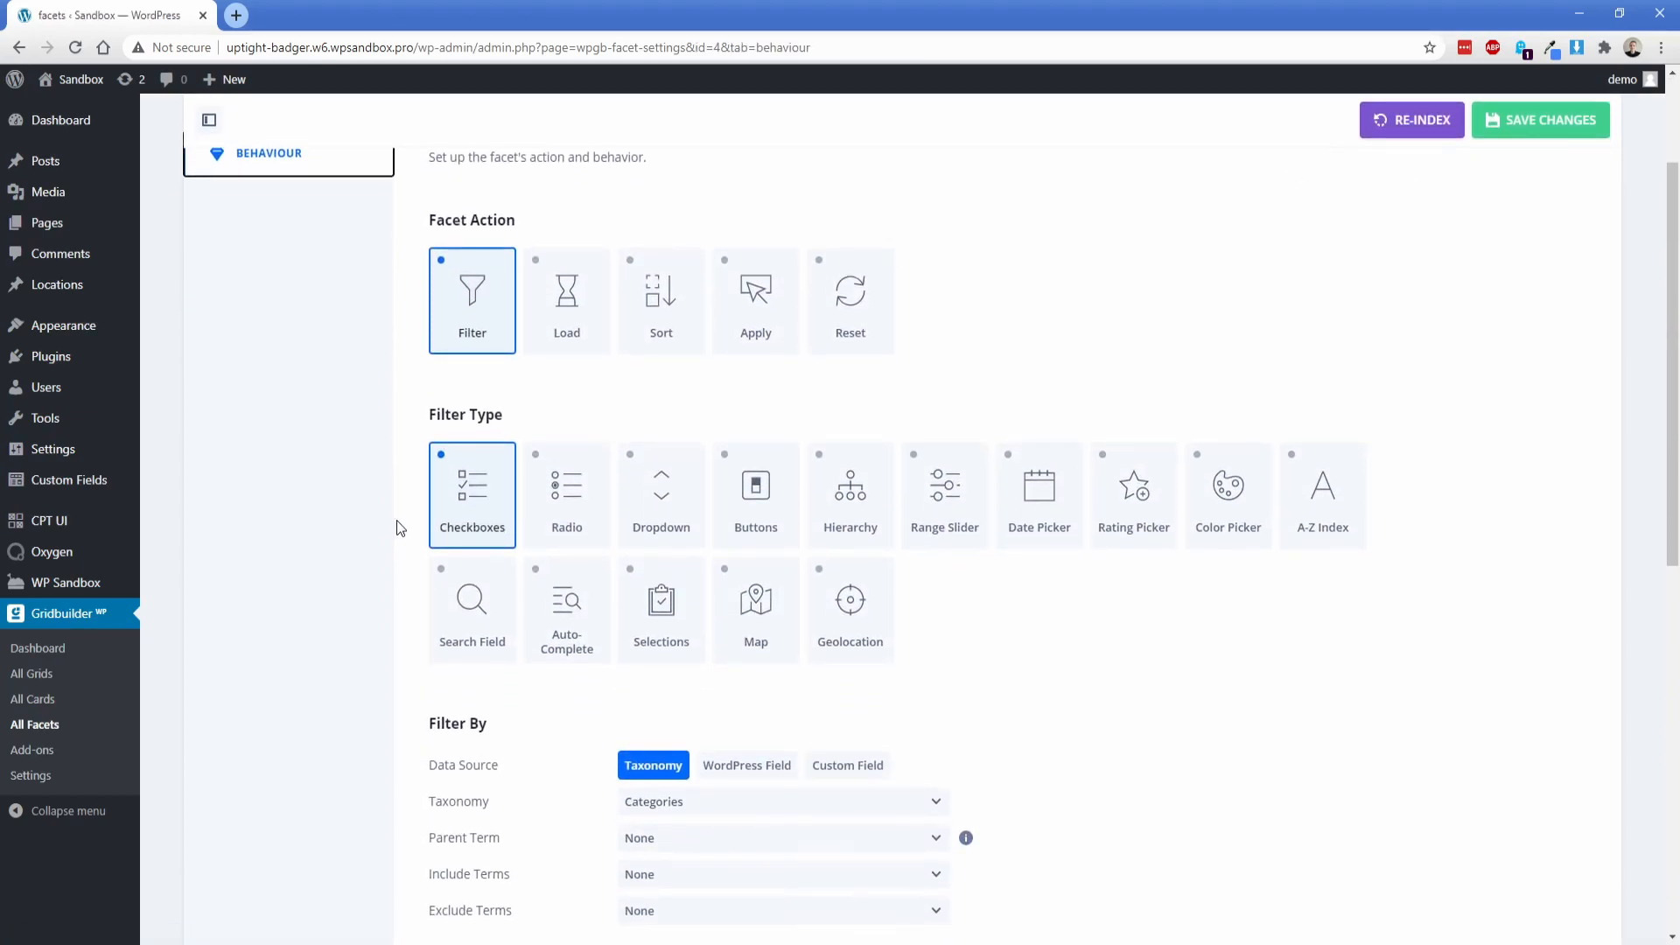
click(750, 518)
scroll(386, 626, down, 3)
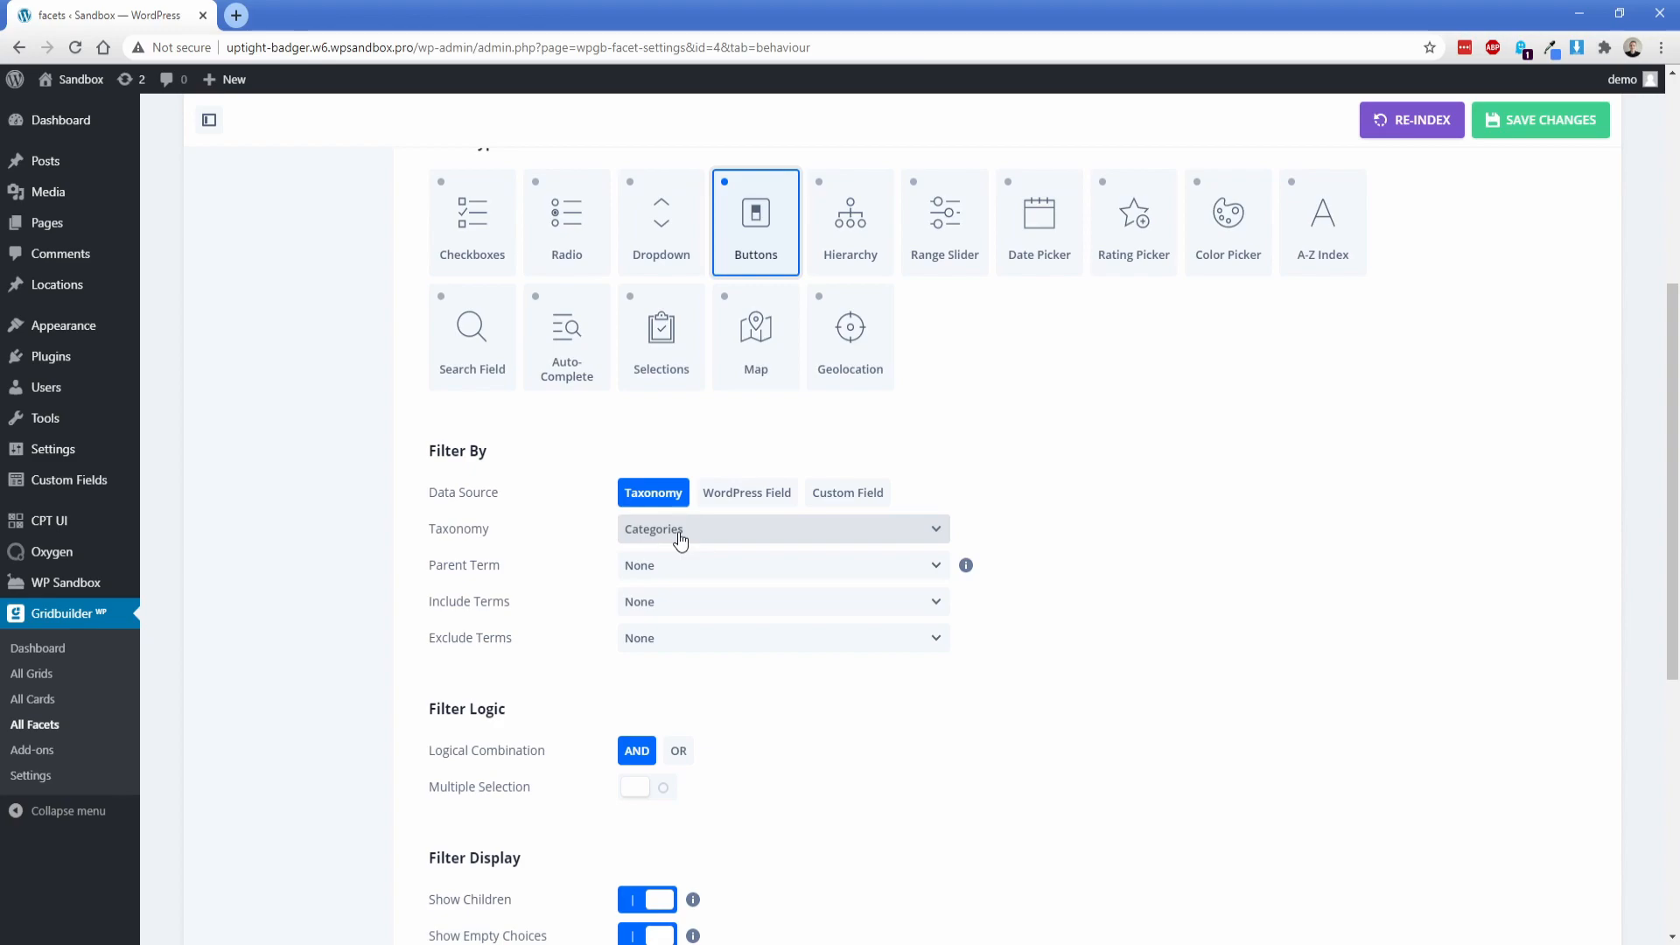
click(667, 602)
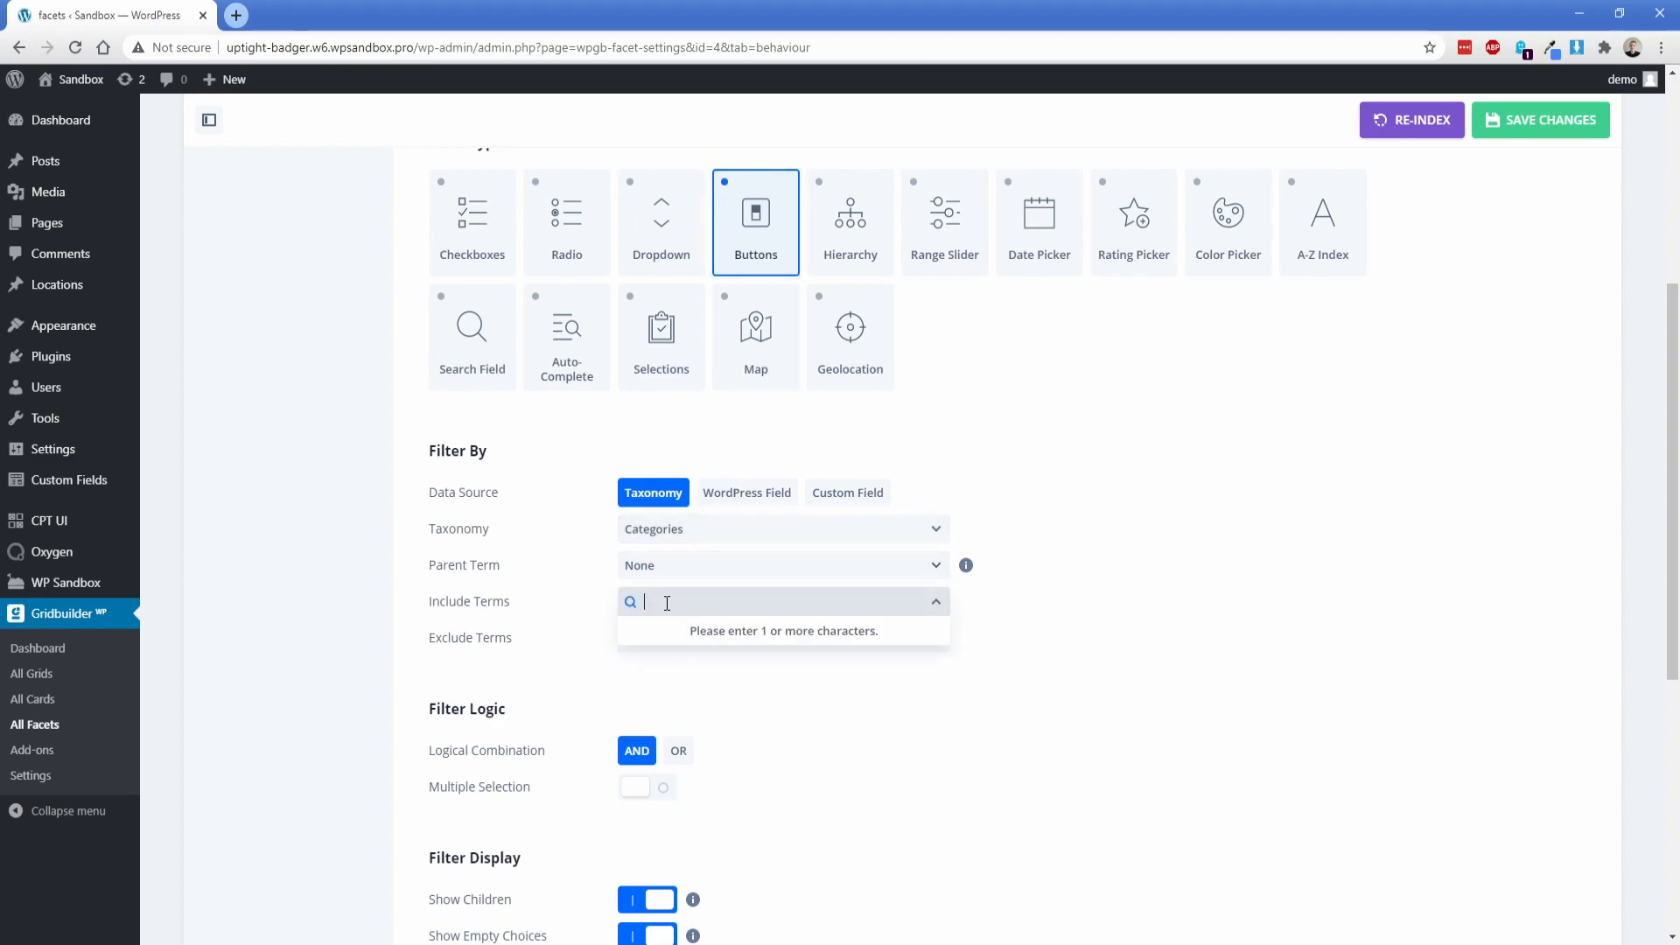
click(563, 684)
click(652, 638)
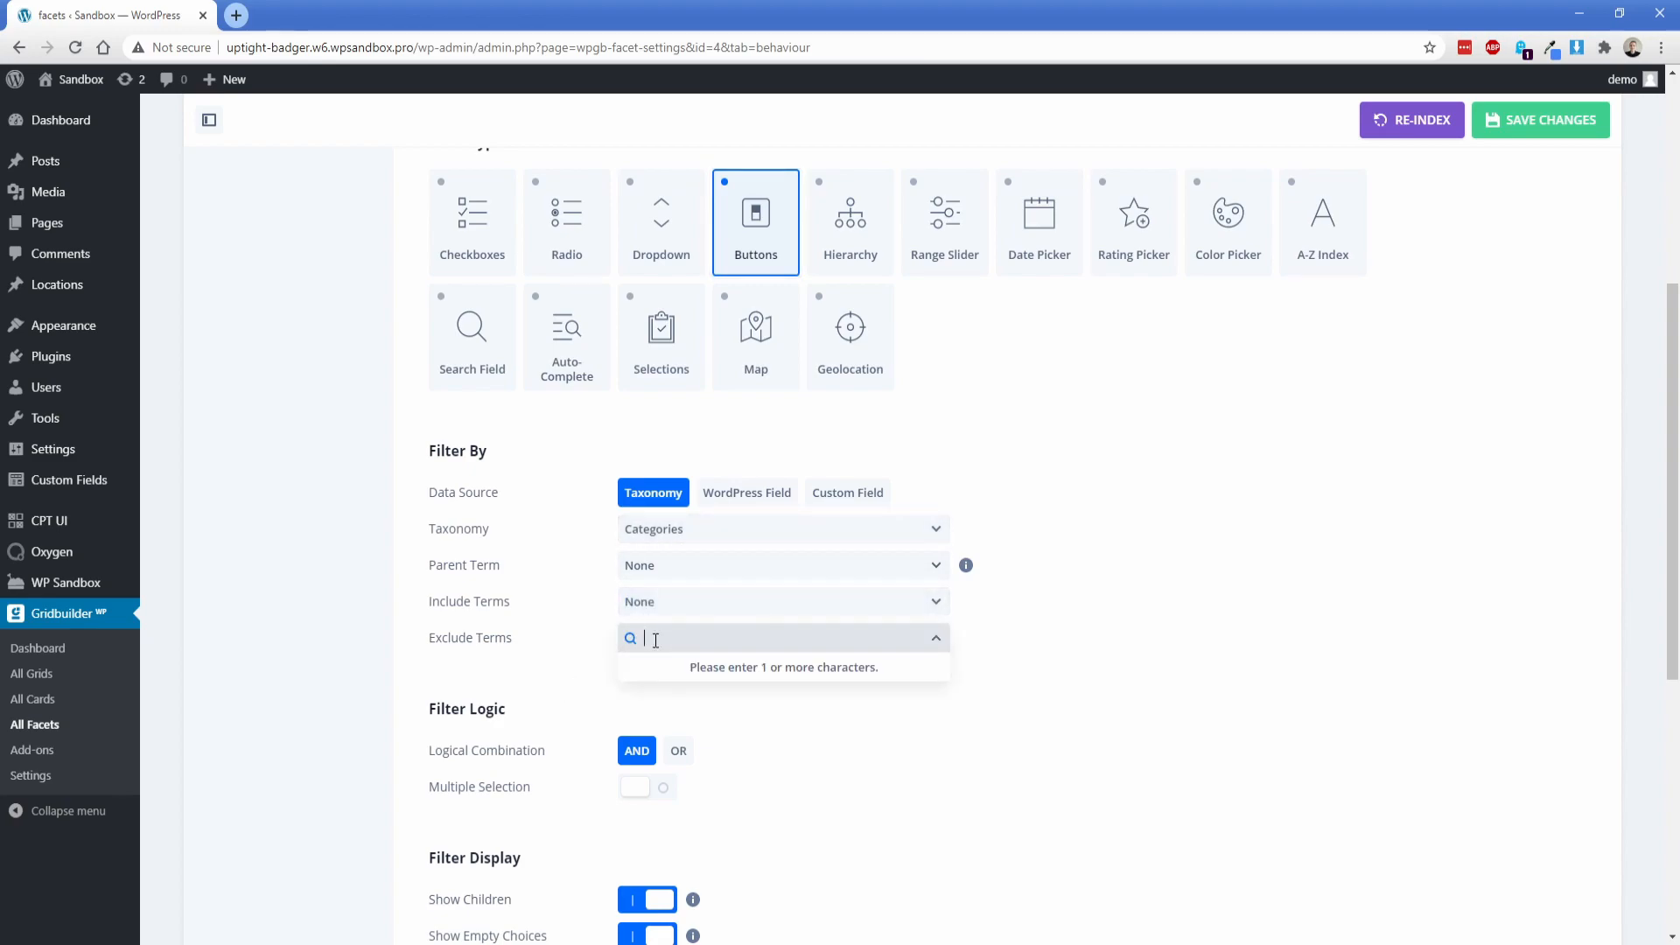
click(551, 679)
scroll(417, 557, down, 3)
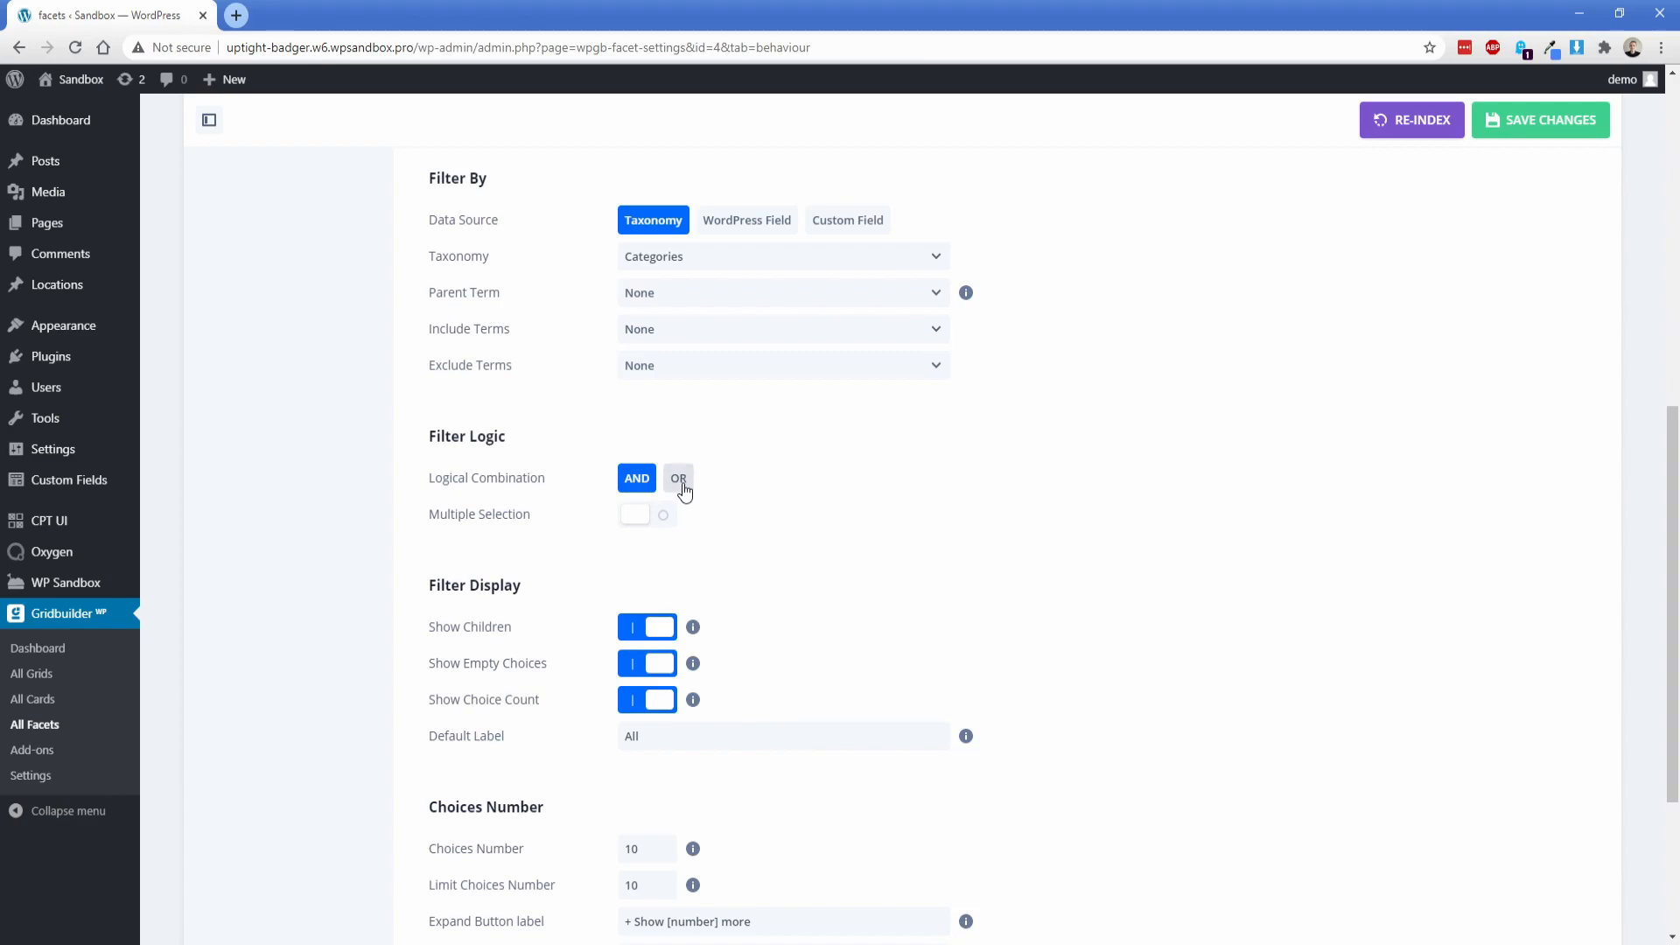
click(644, 521)
click(645, 520)
click(645, 521)
click(644, 520)
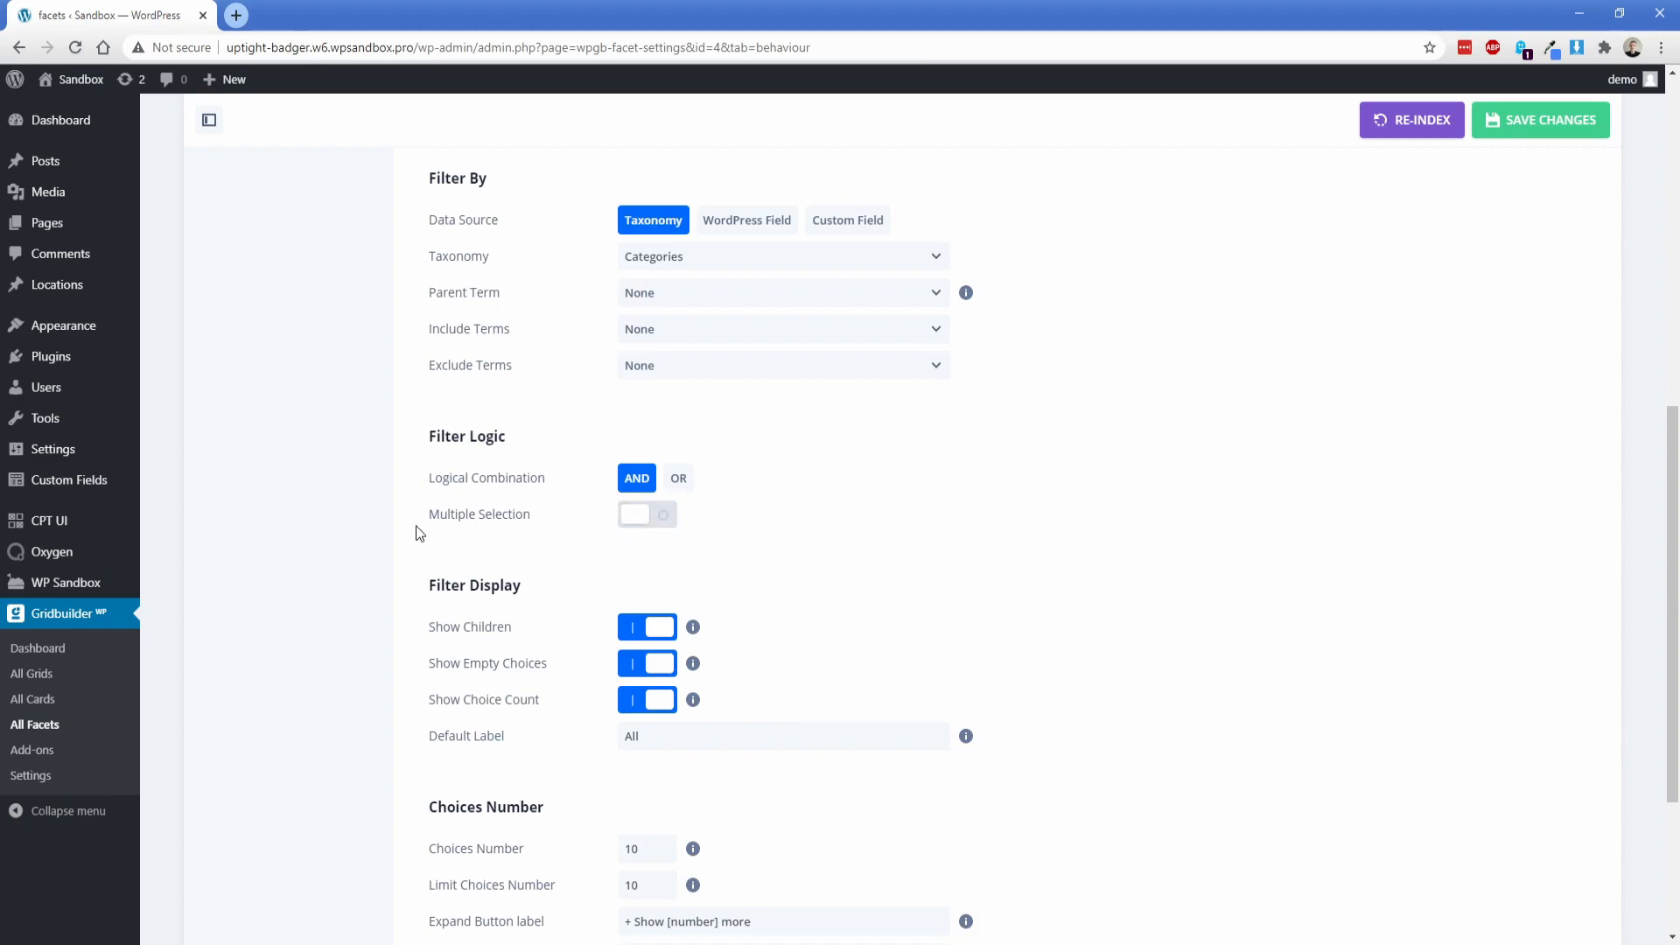
Step: Save the Choose Category facet's behaviour settings and open the list of Oxygen templates
scroll(414, 488, down, 3)
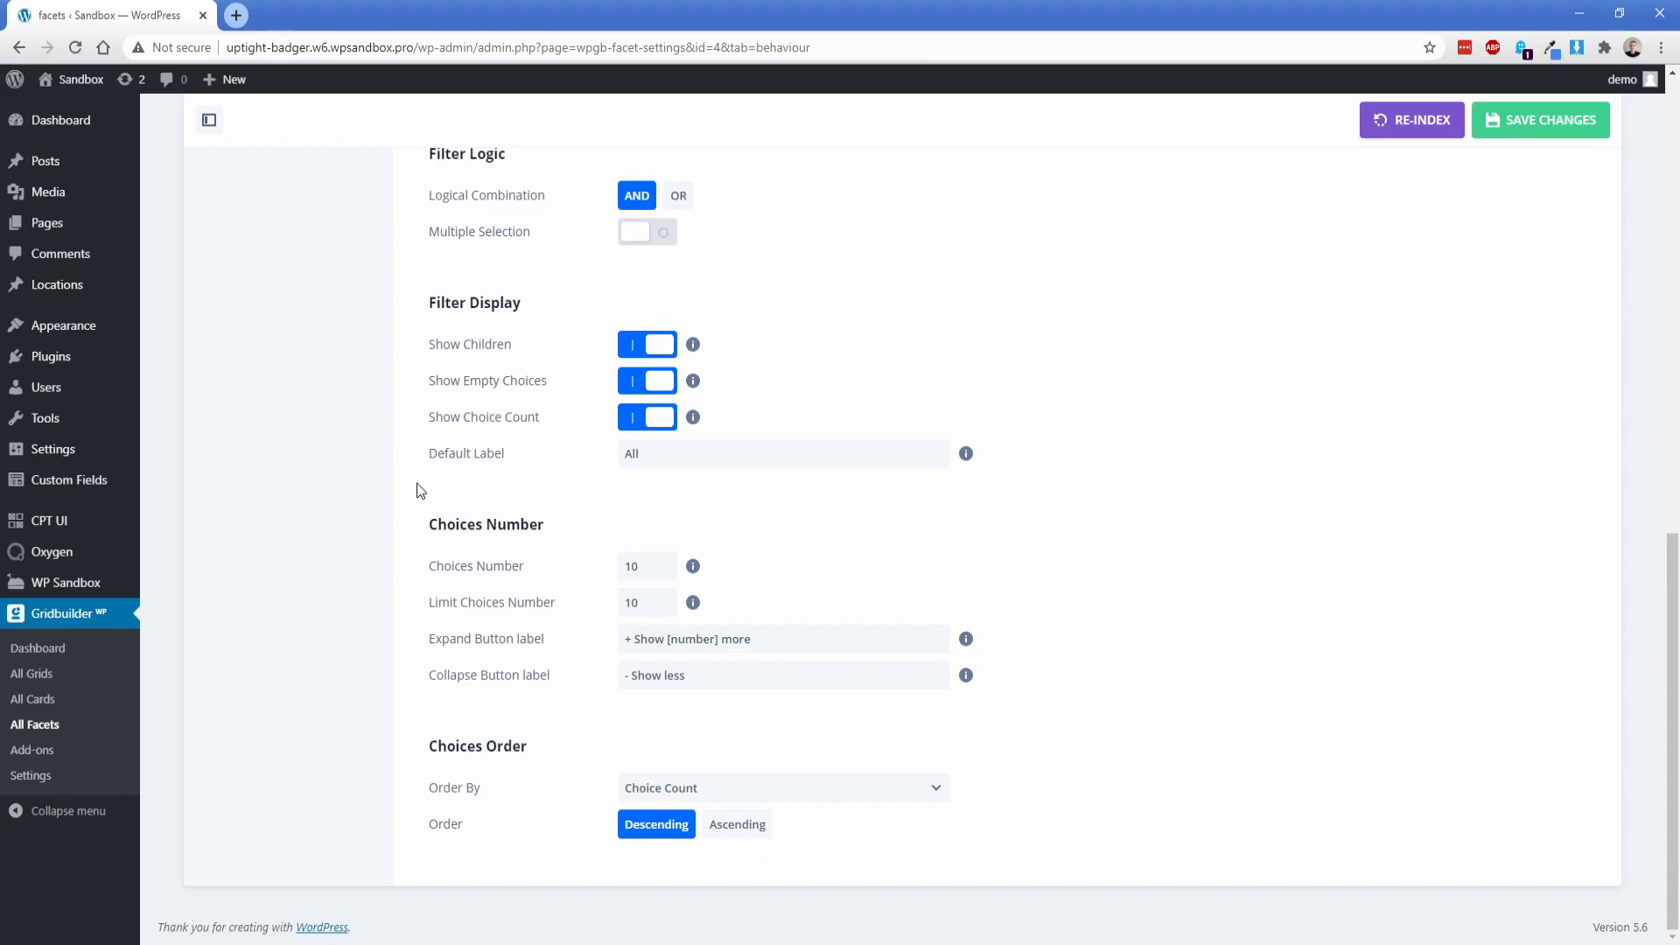
click(1527, 127)
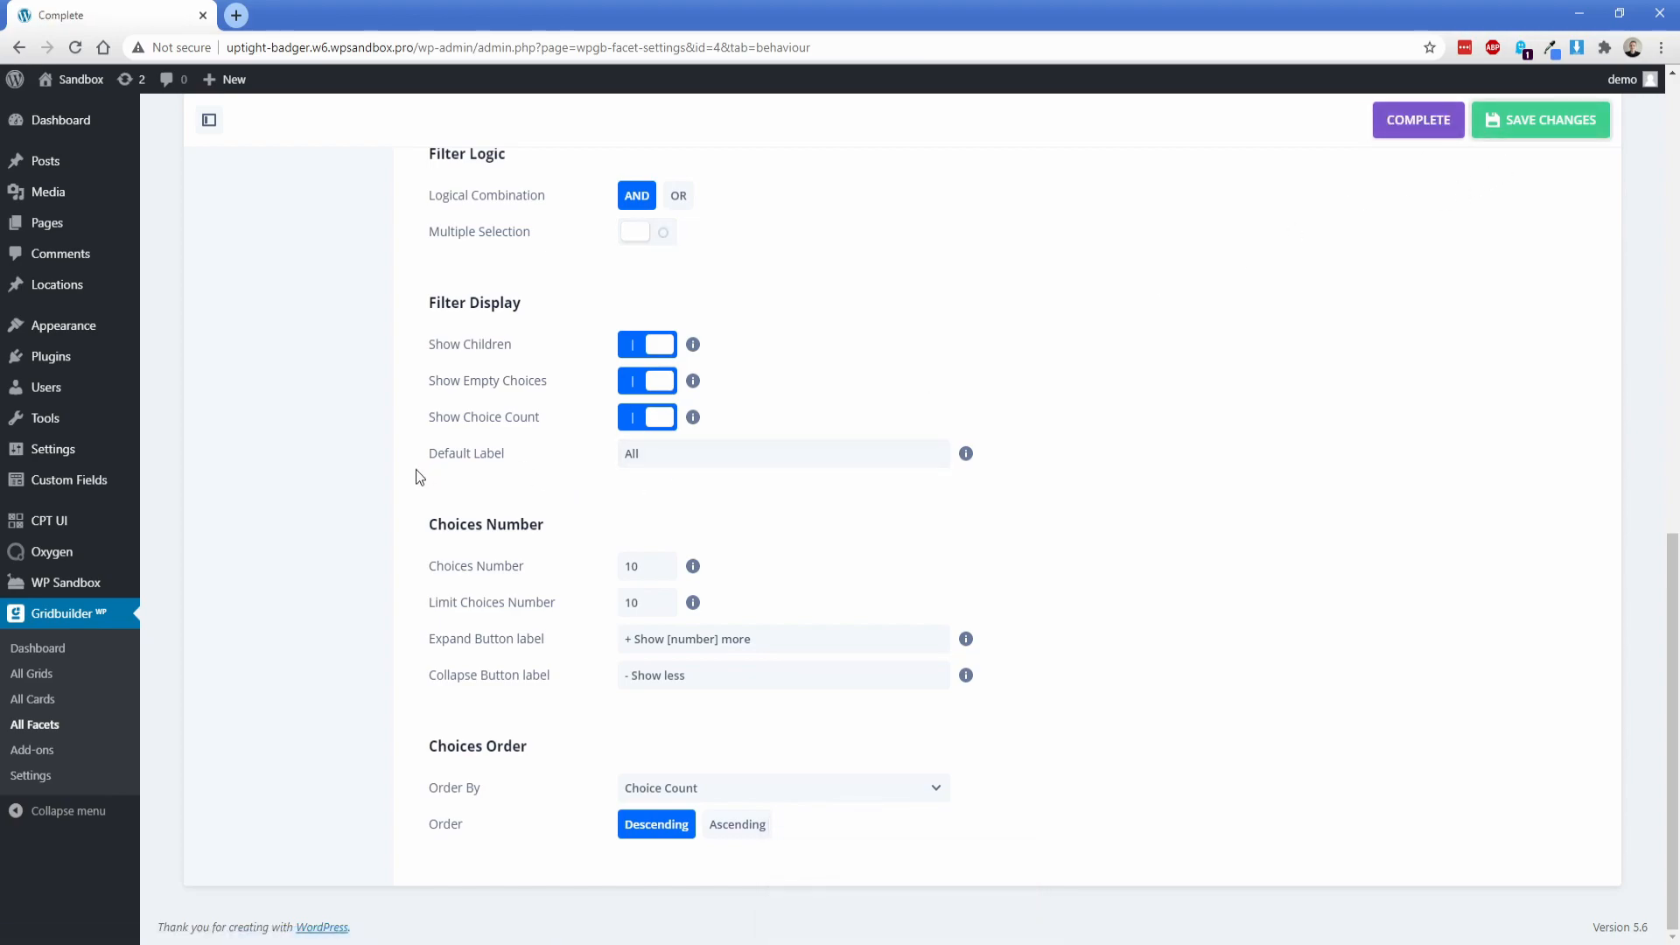
mouse_move(52, 551)
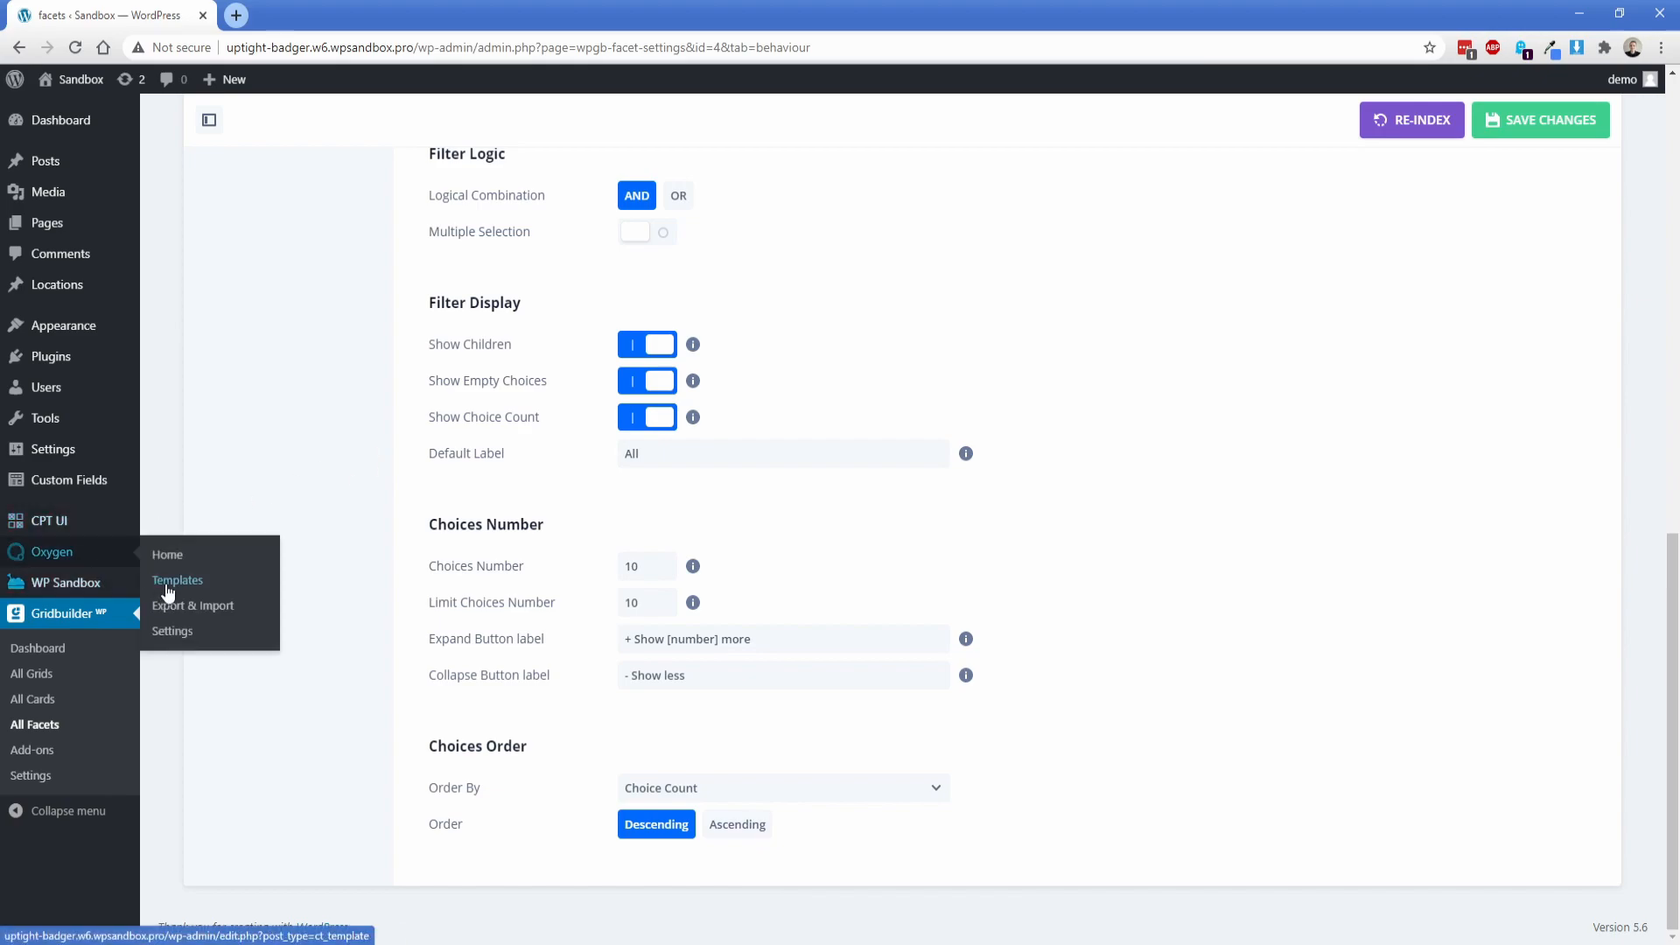
click(168, 585)
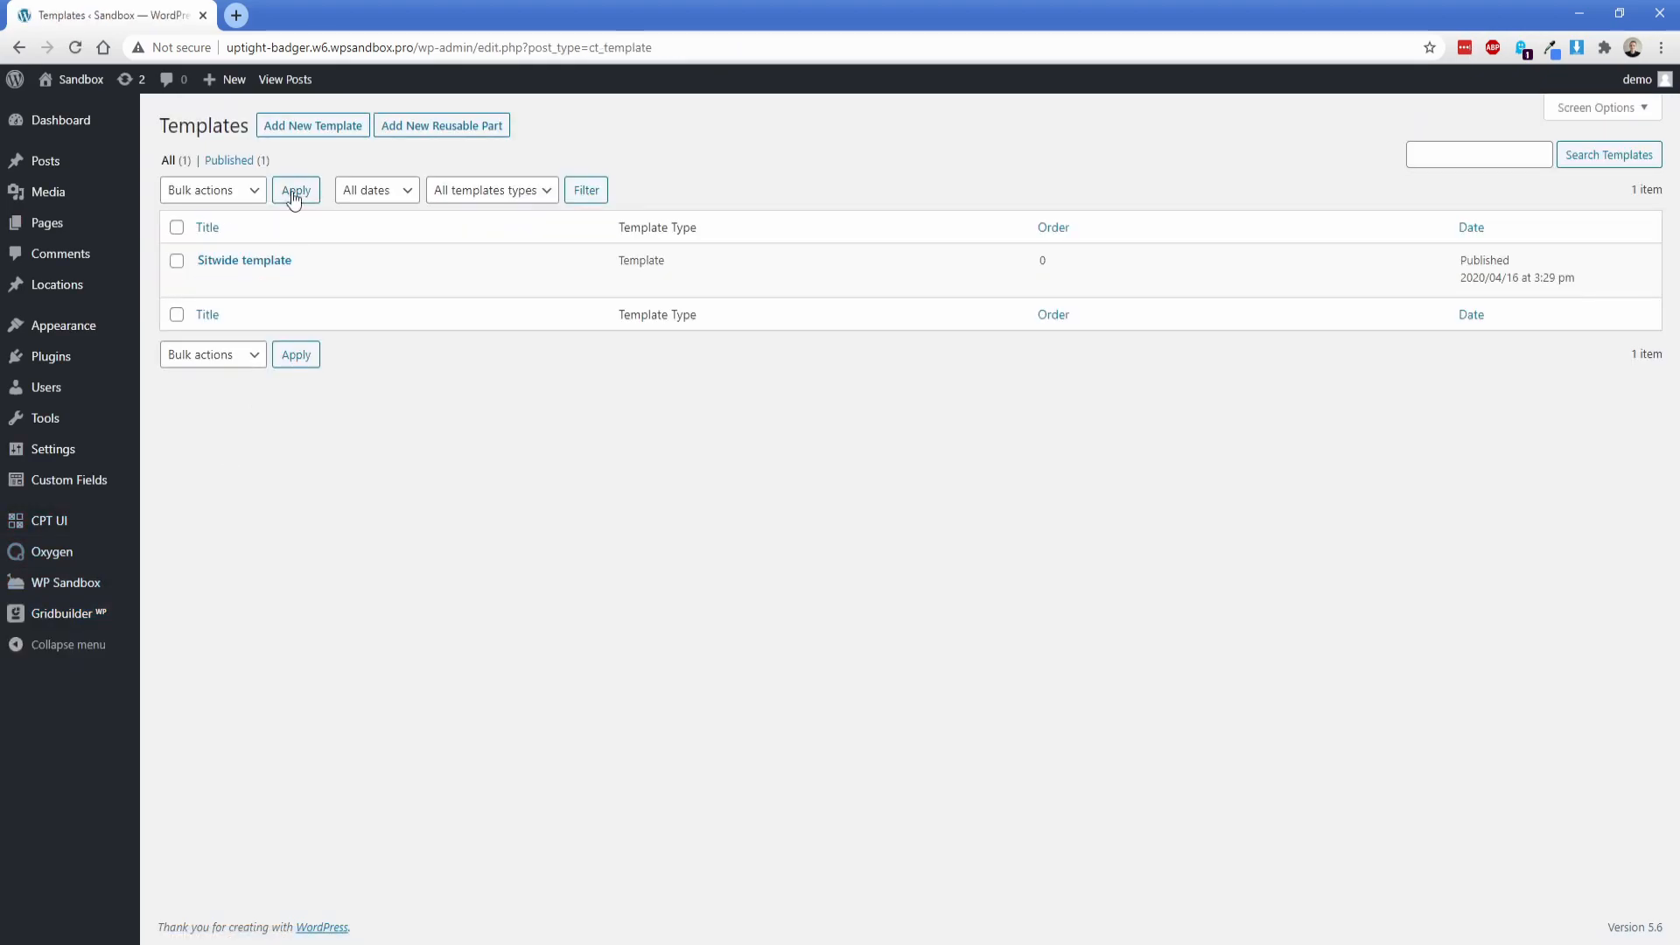
Step: Create a template titled Locations archive, apply it to archives of the locations post type, and publish it
click(307, 127)
text(Locations archive)
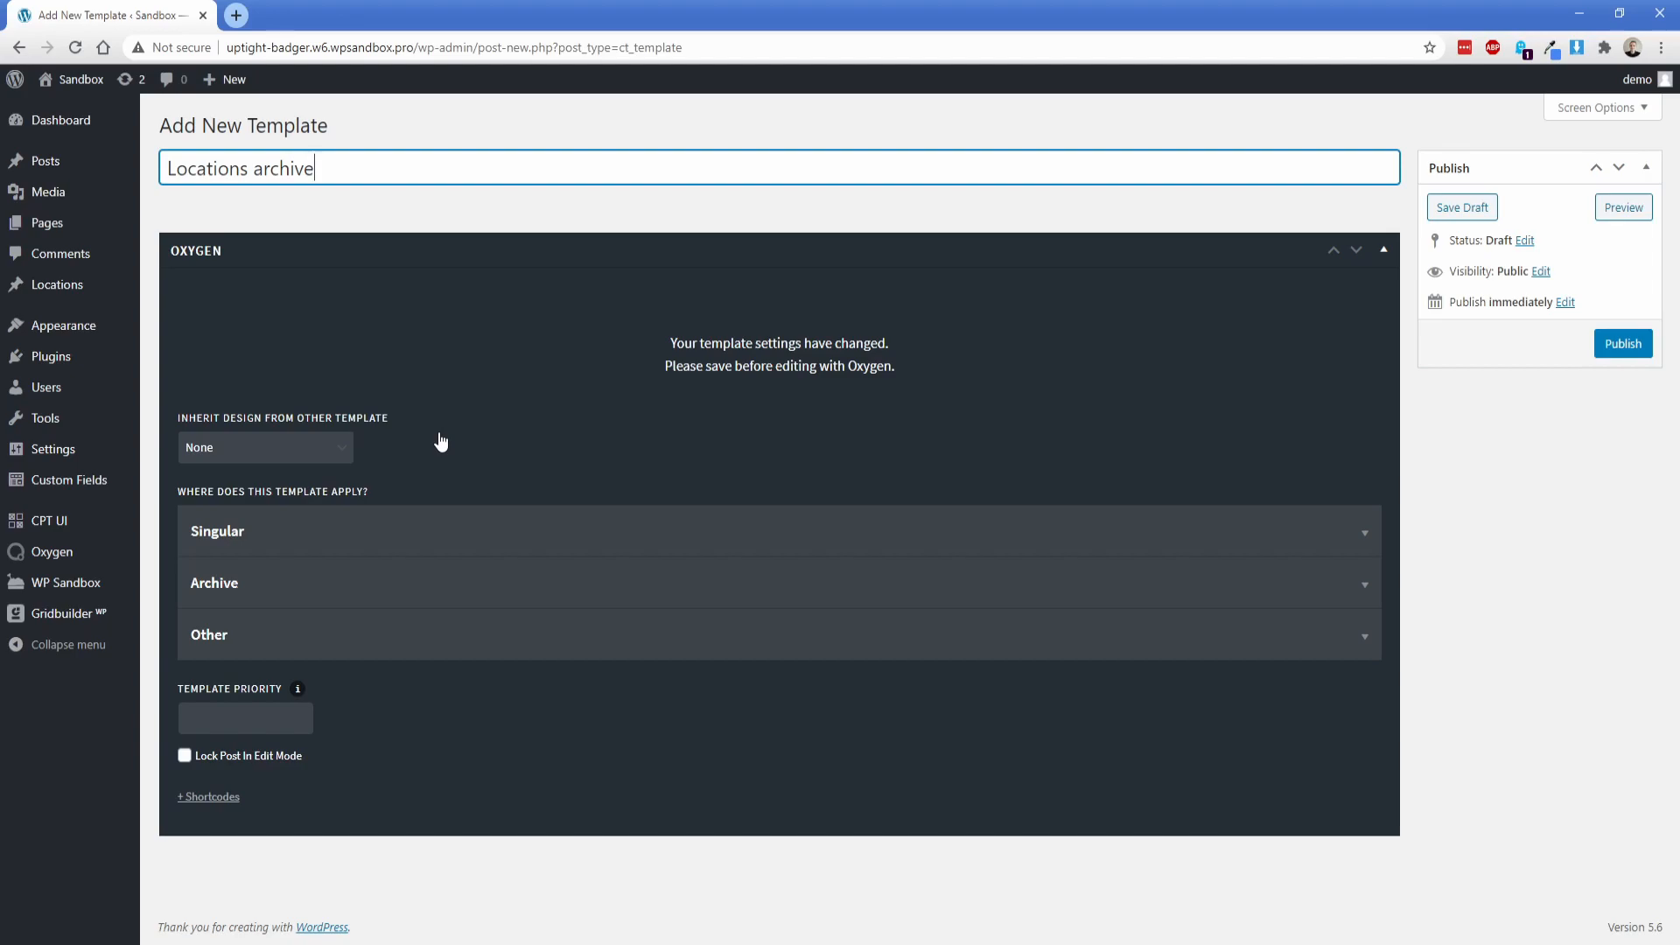
click(330, 588)
scroll(334, 613, down, 2)
click(255, 573)
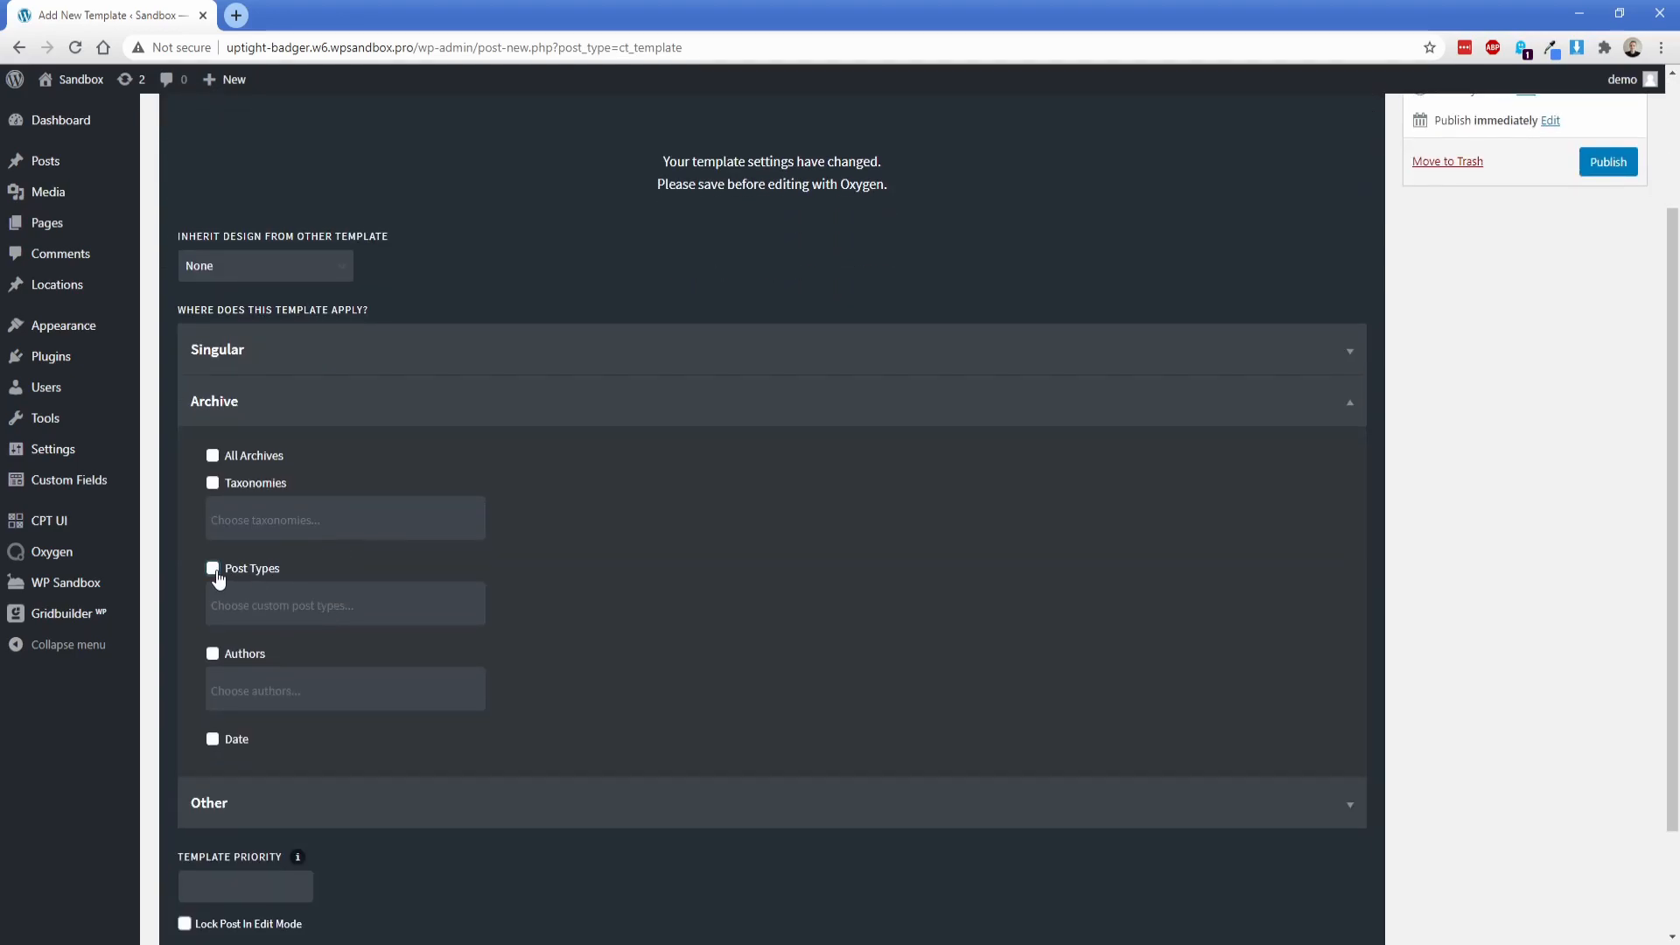
click(257, 602)
text(lo)
click(266, 665)
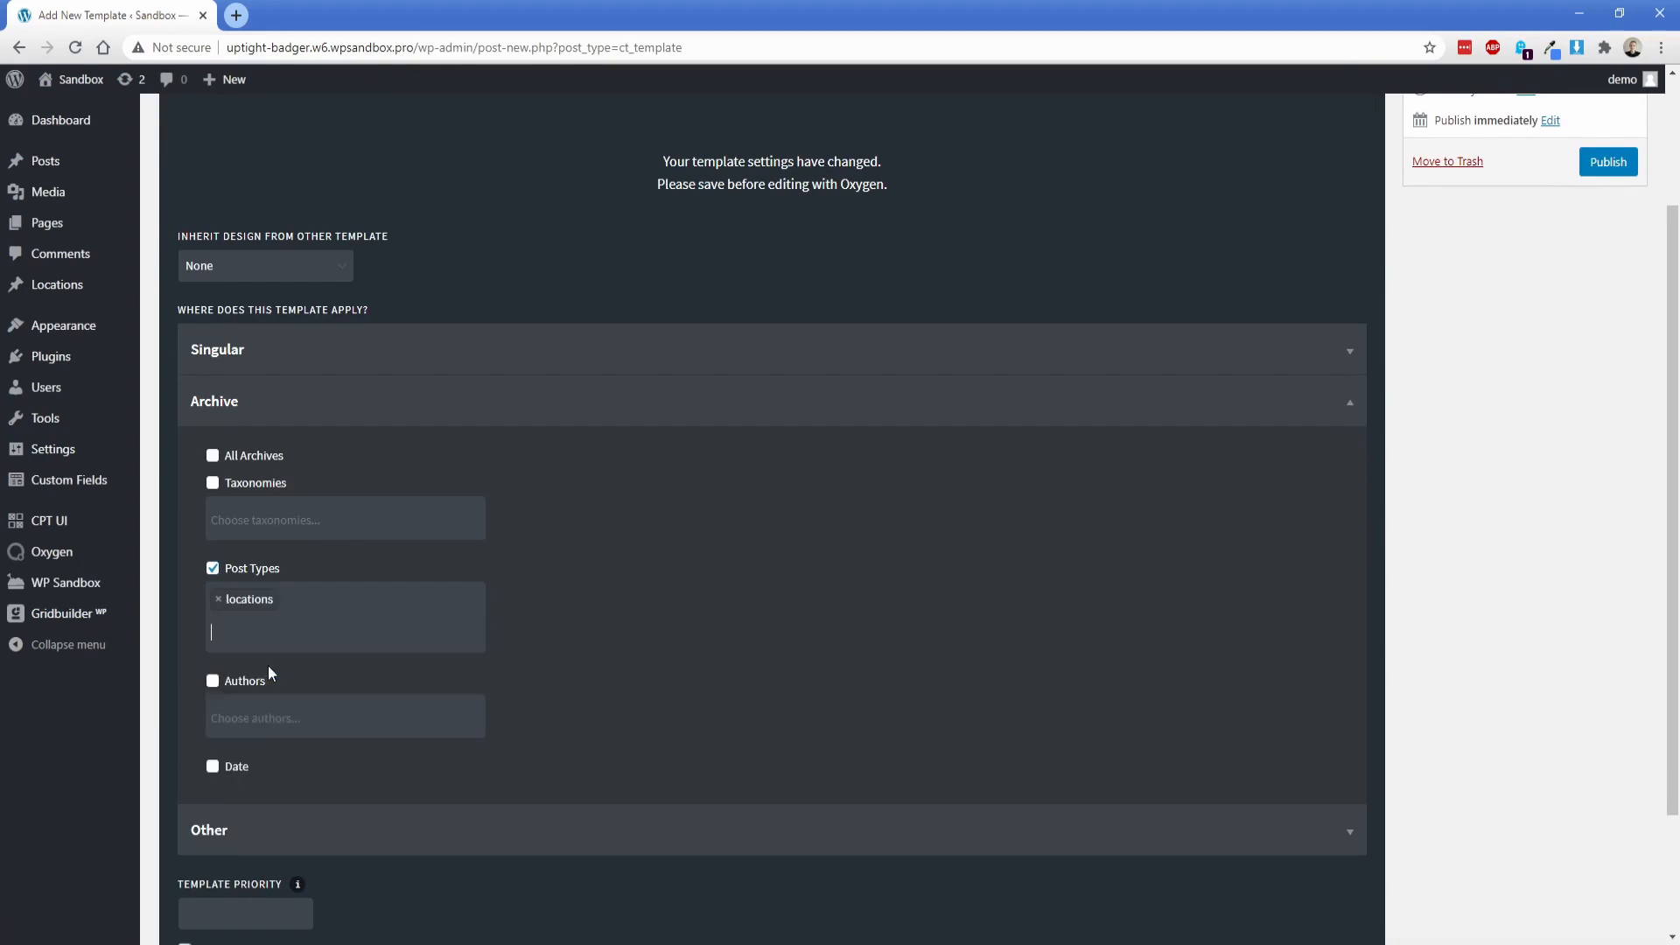
scroll(1291, 644, up, 3)
click(1608, 343)
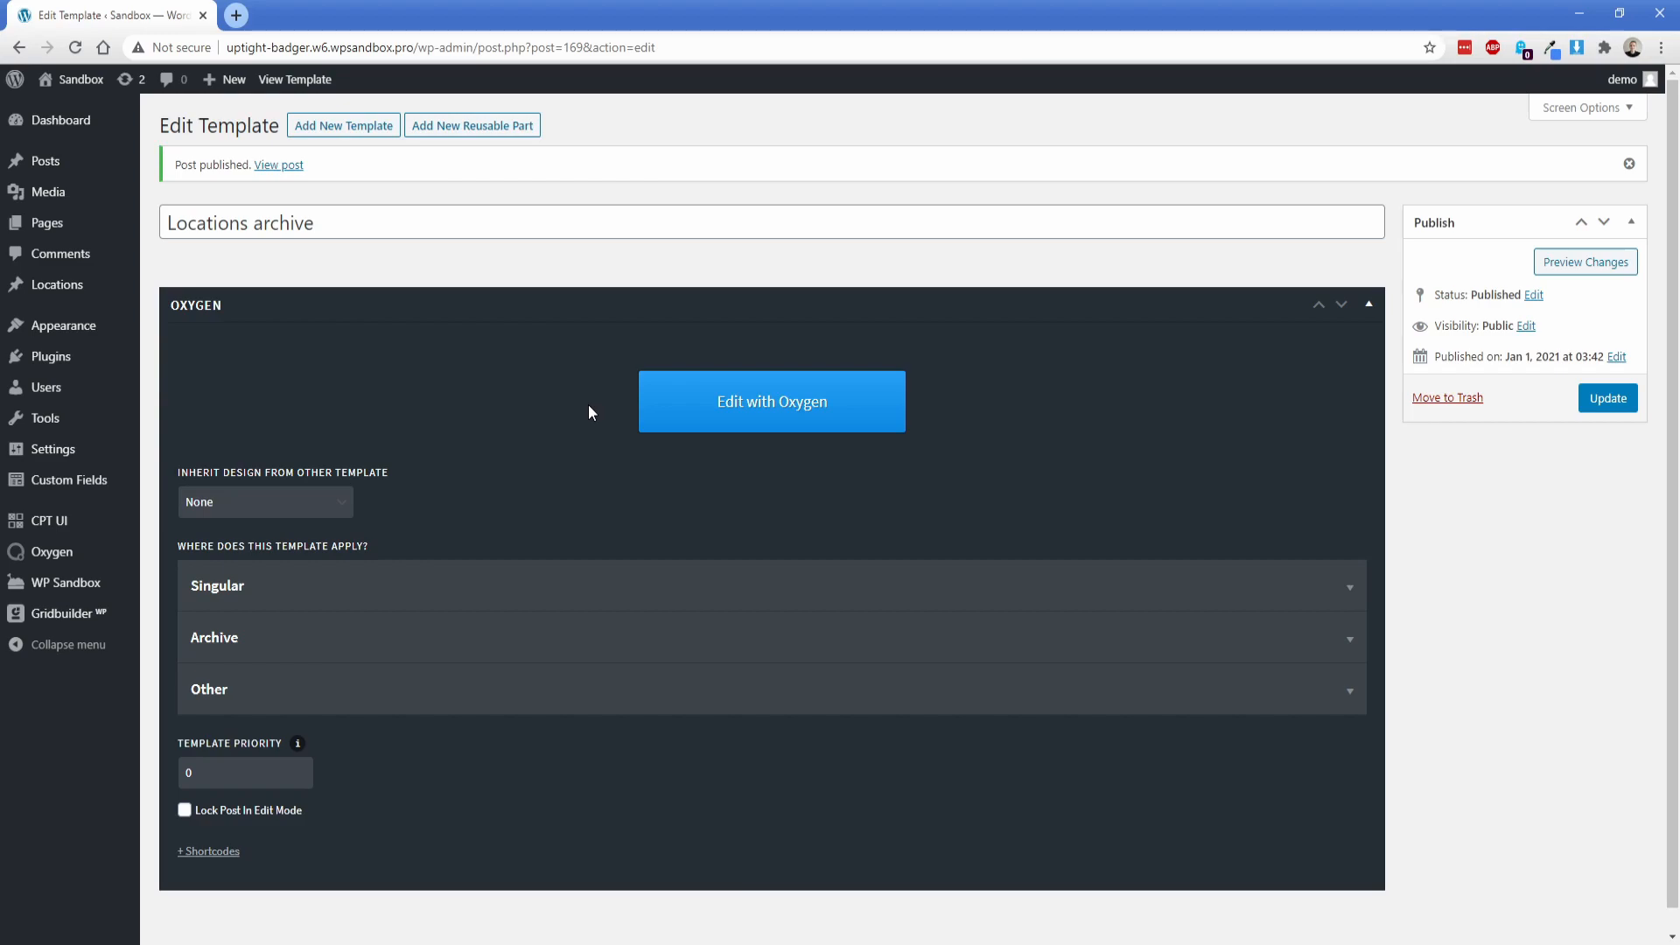
Step: Expand the Locations archive template's shortcodes and open the template in the Oxygen visual editor
scroll(232, 810, down, 1)
click(214, 826)
scroll(1011, 591, up, 3)
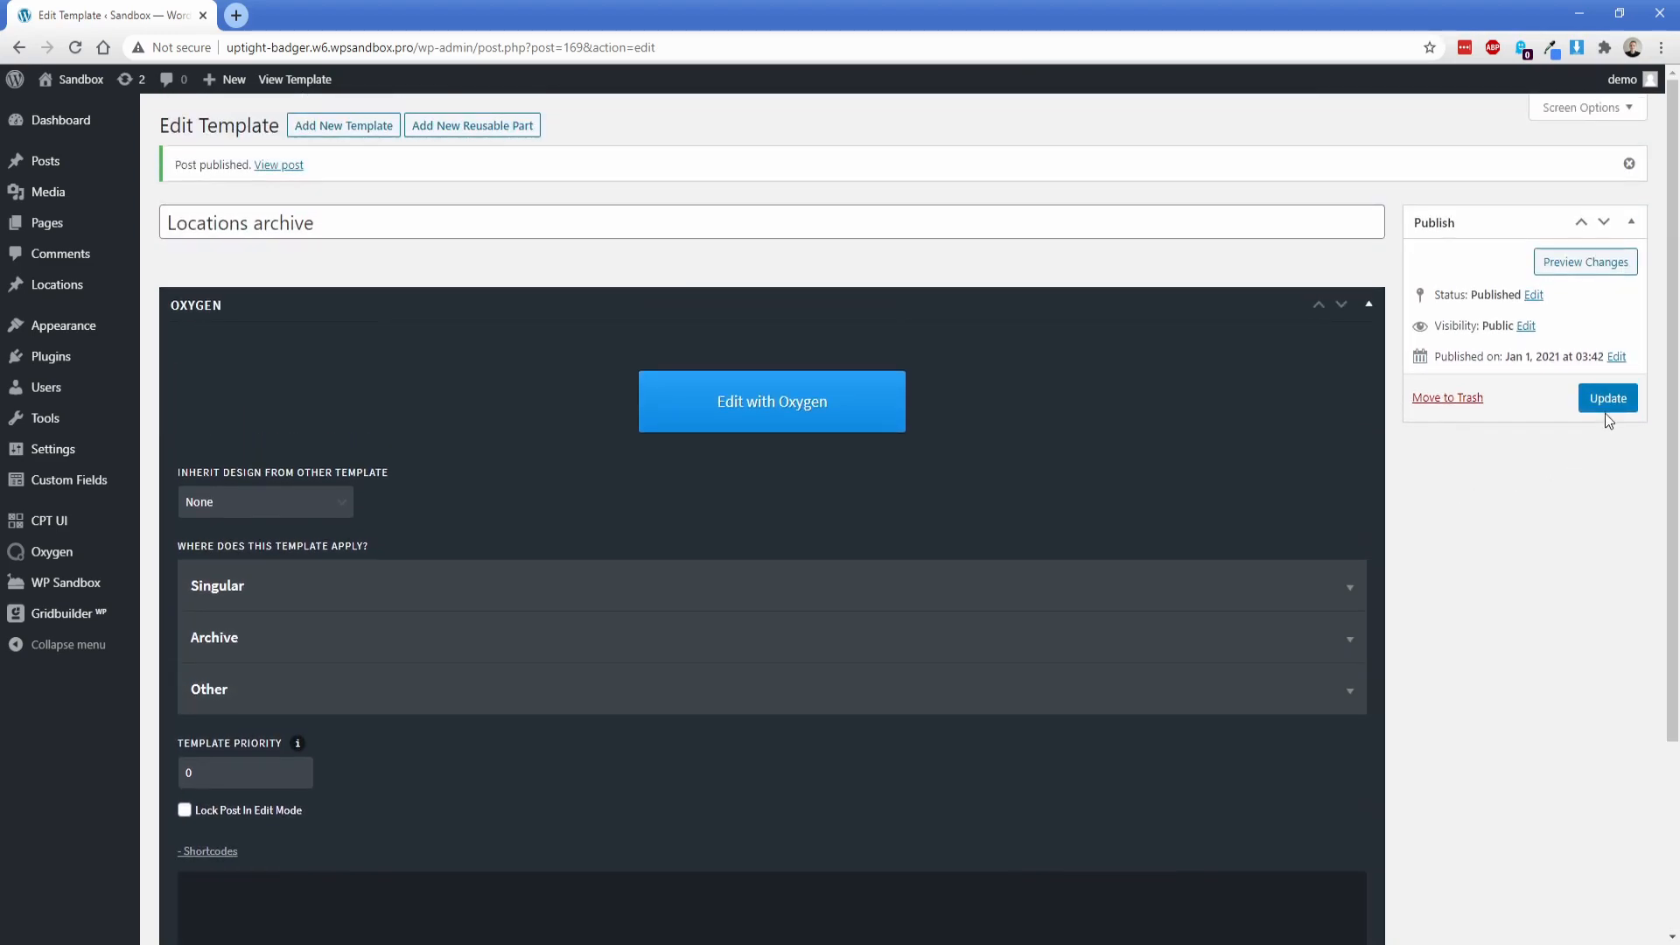
click(801, 426)
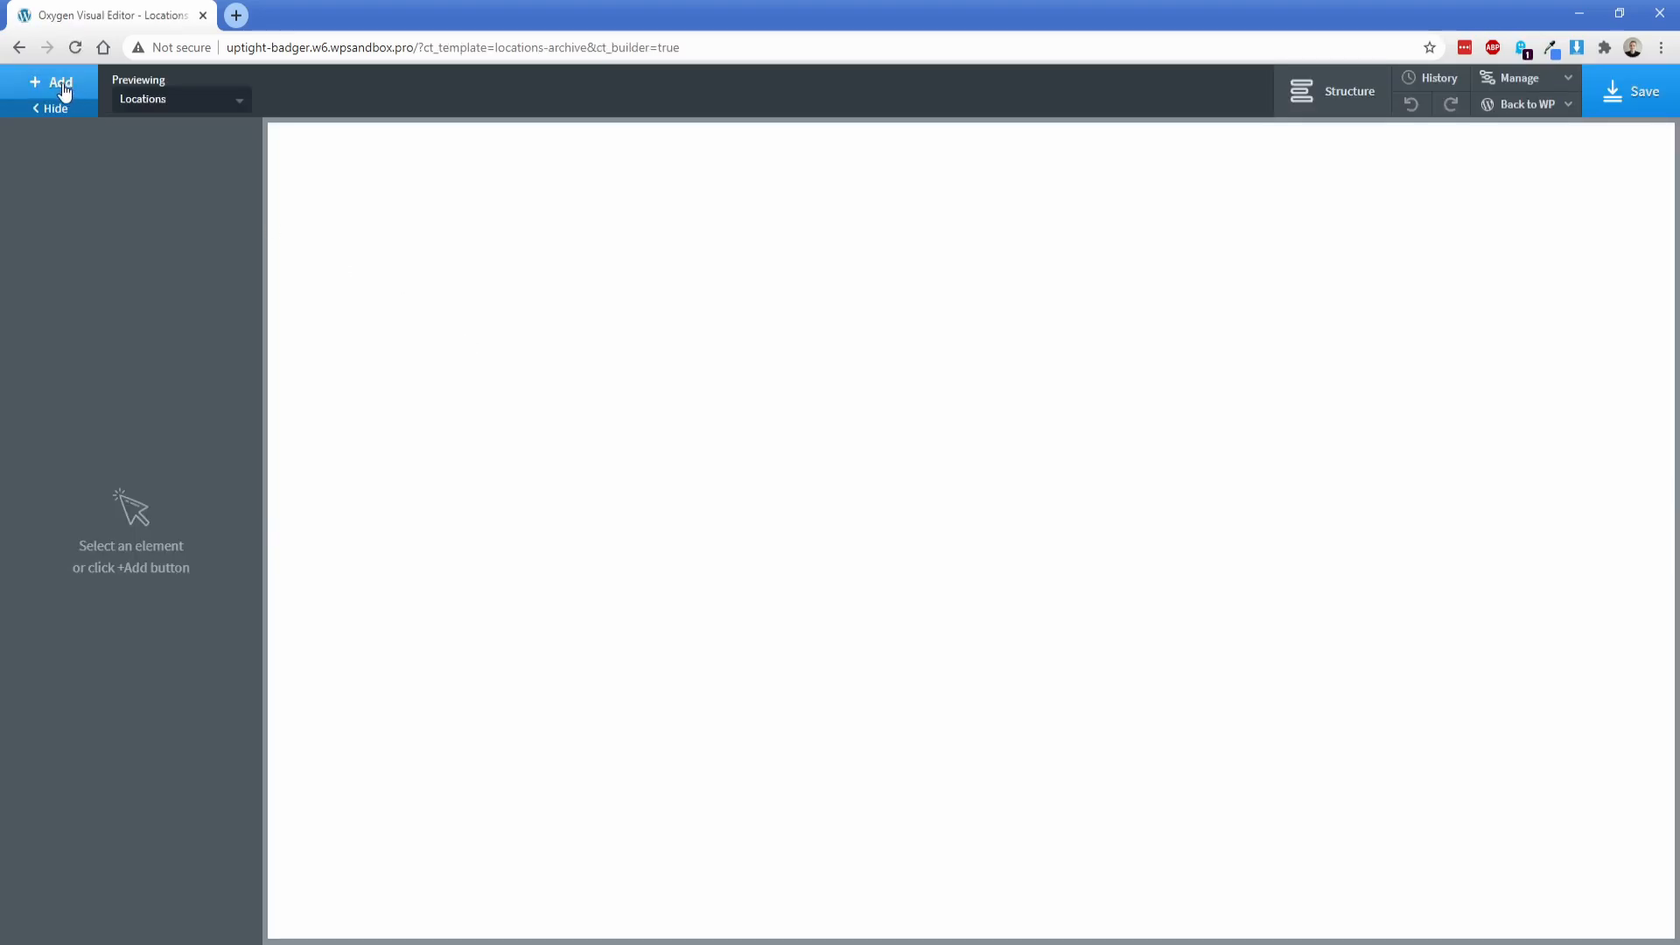
Step: Add a section to the empty template and set its background colour to #f6f7fb
click(57, 84)
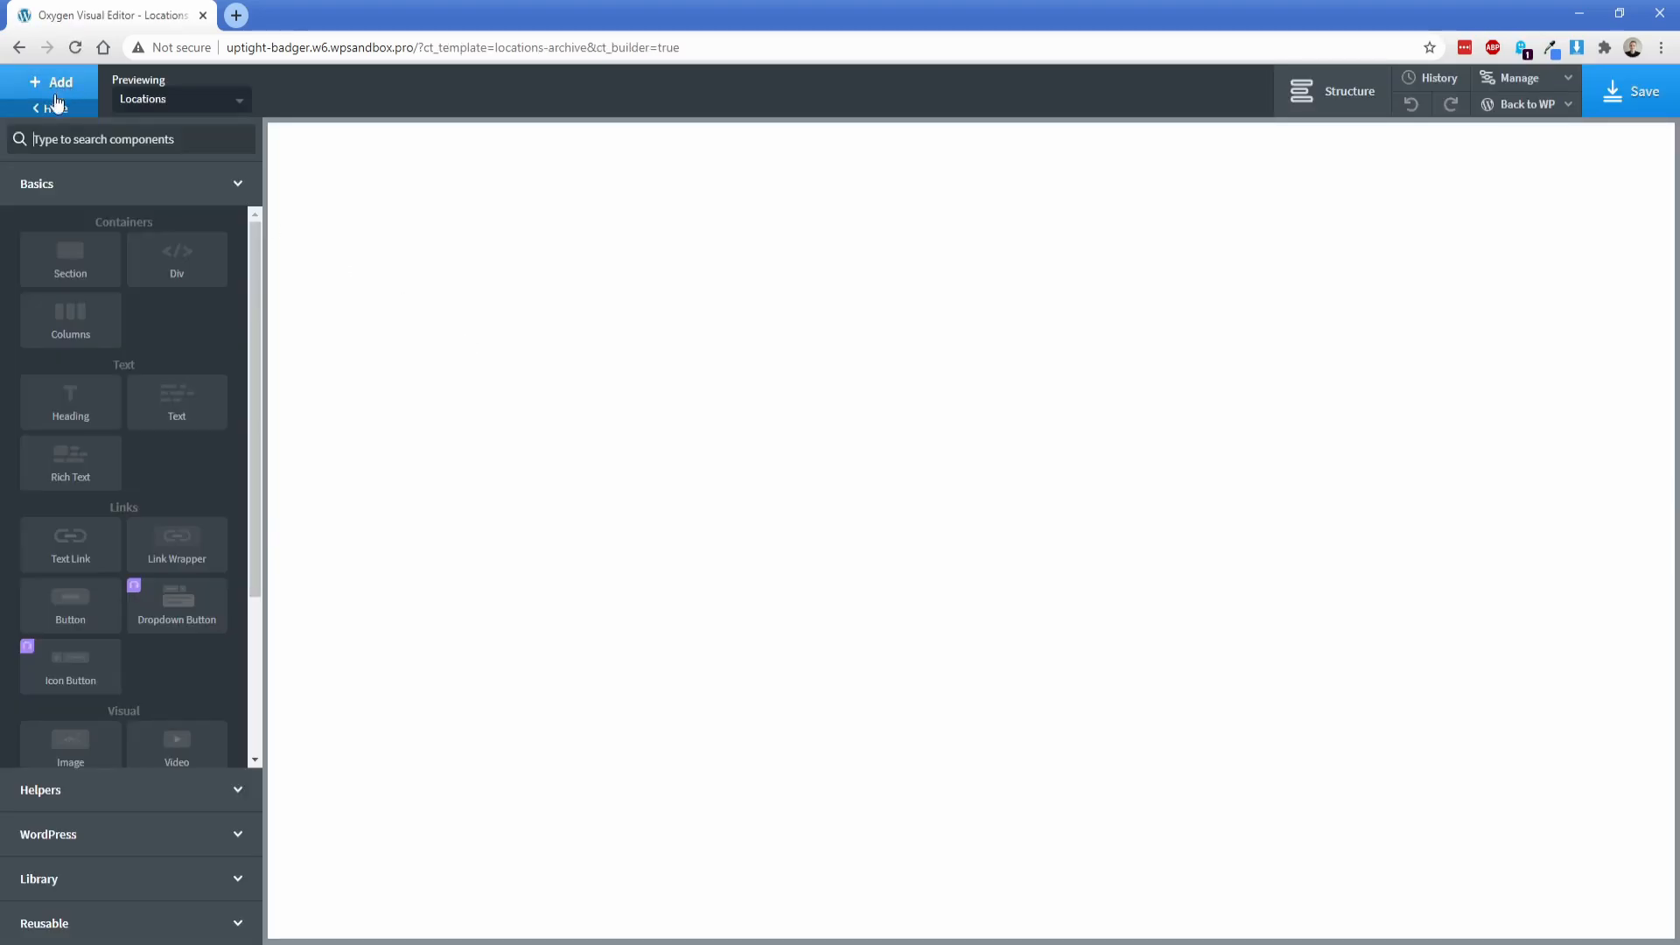
click(77, 264)
click(109, 364)
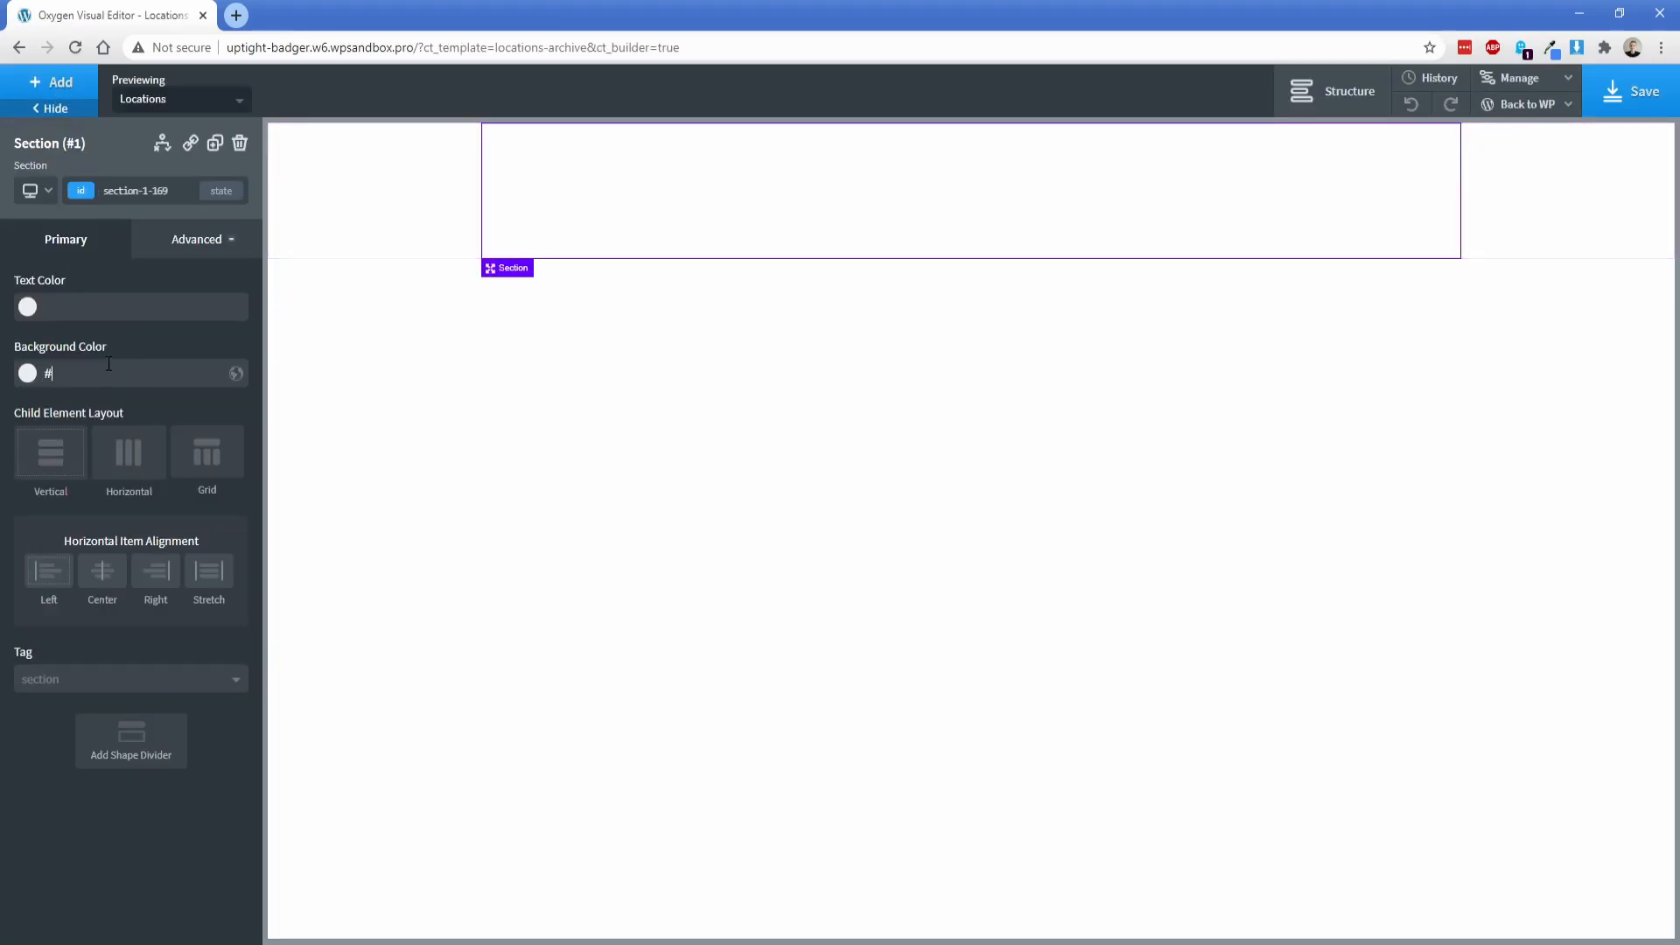
text(f6f7fb)
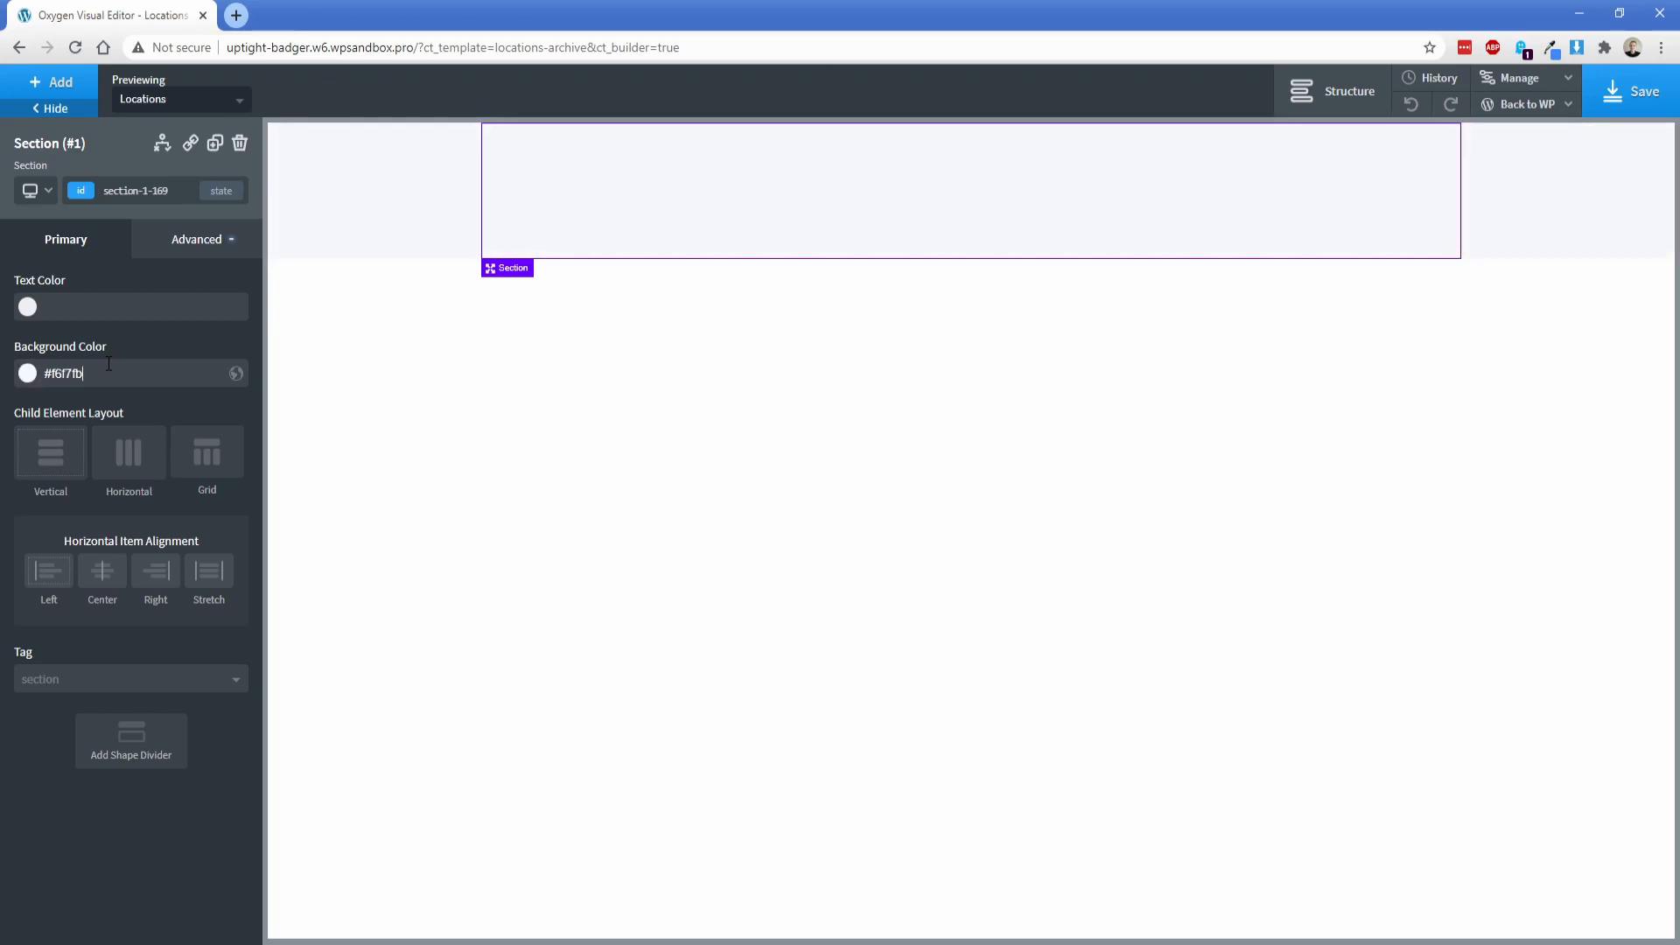
Step: Add a Shortcode element inside the coloured section
click(56, 88)
text(sh)
click(91, 191)
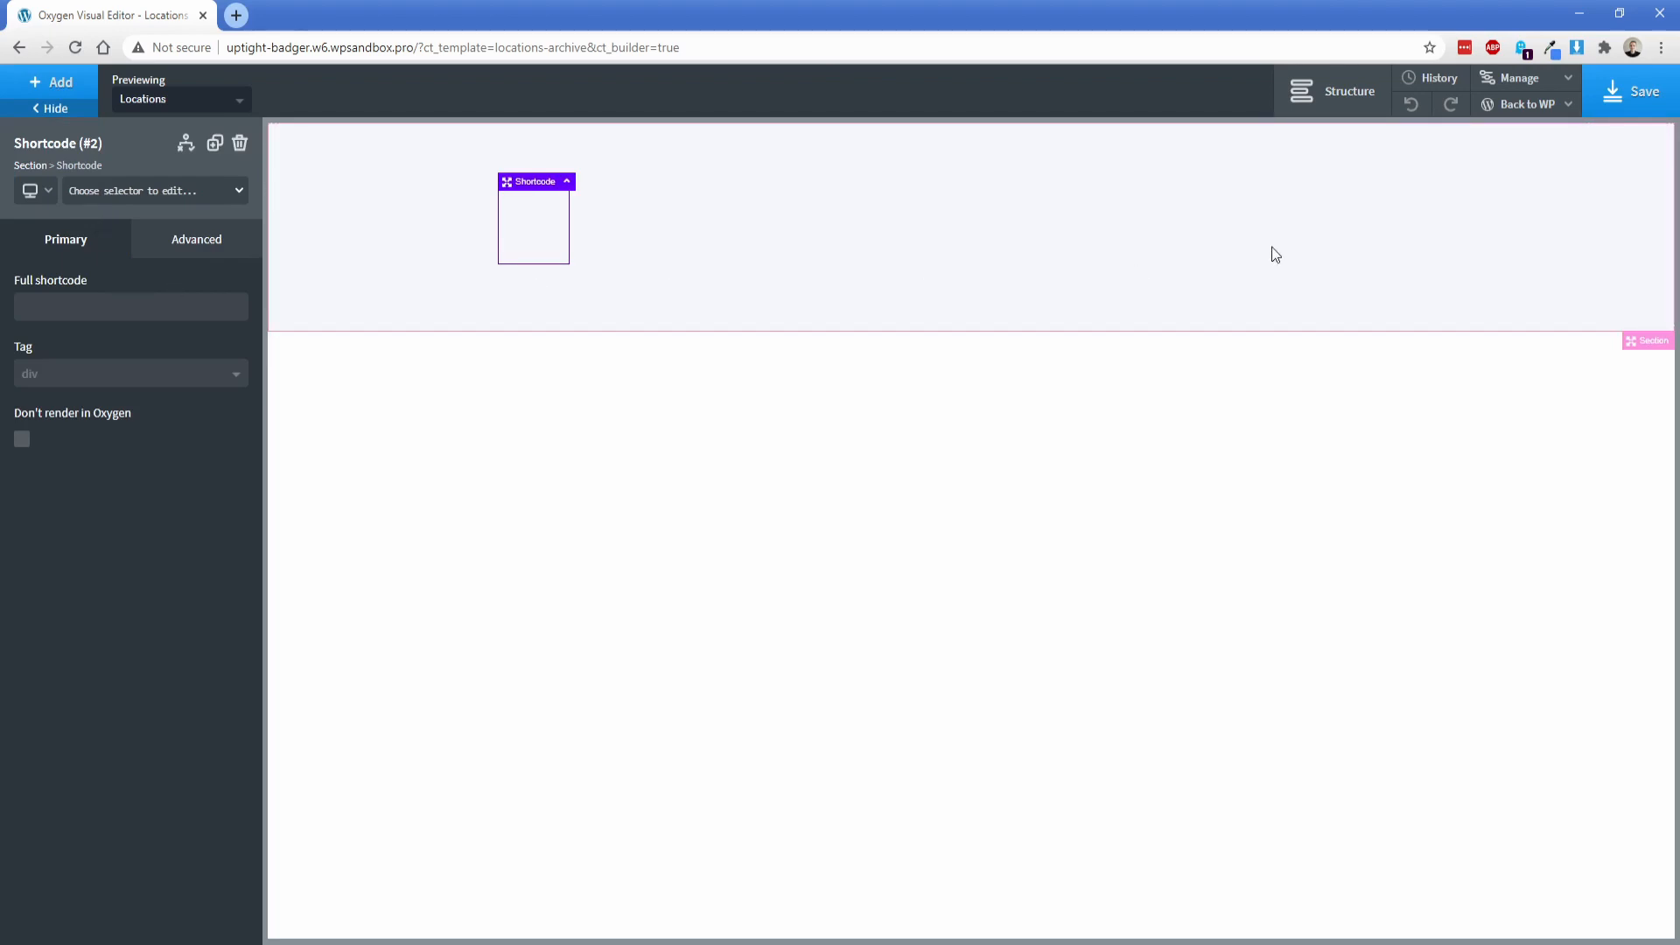
Step: Copy the Search facet's shortcode from the WP Grid Builder facets list and paste it as the Shortcode element's full shortcode
click(1521, 142)
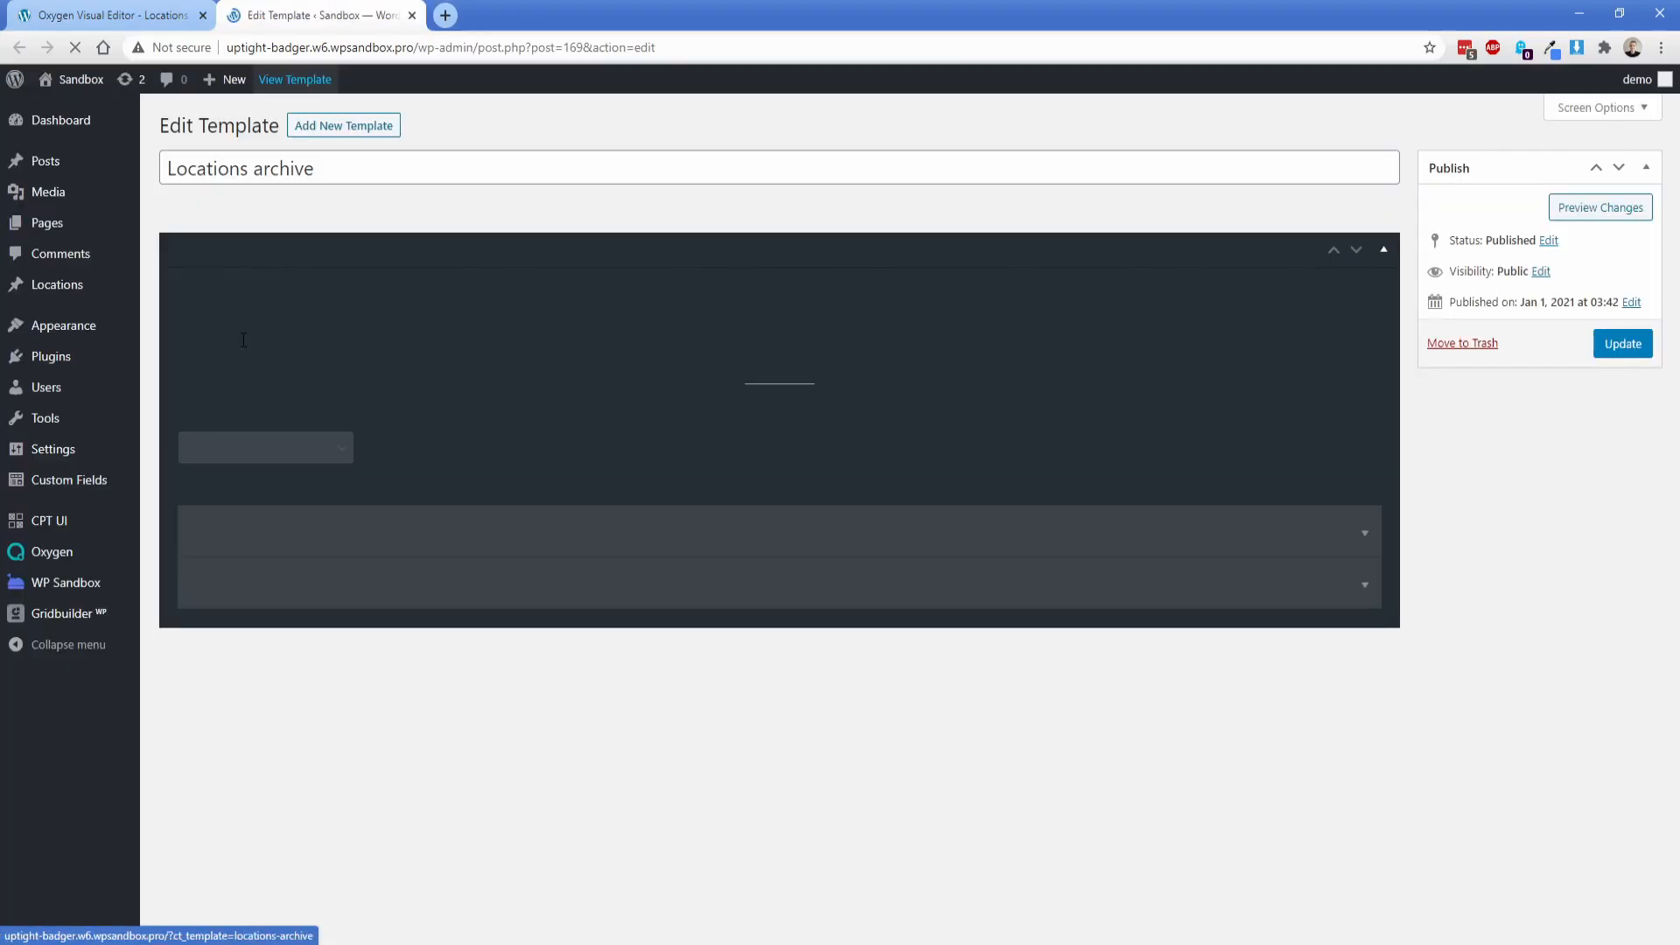
mouse_move(61, 613)
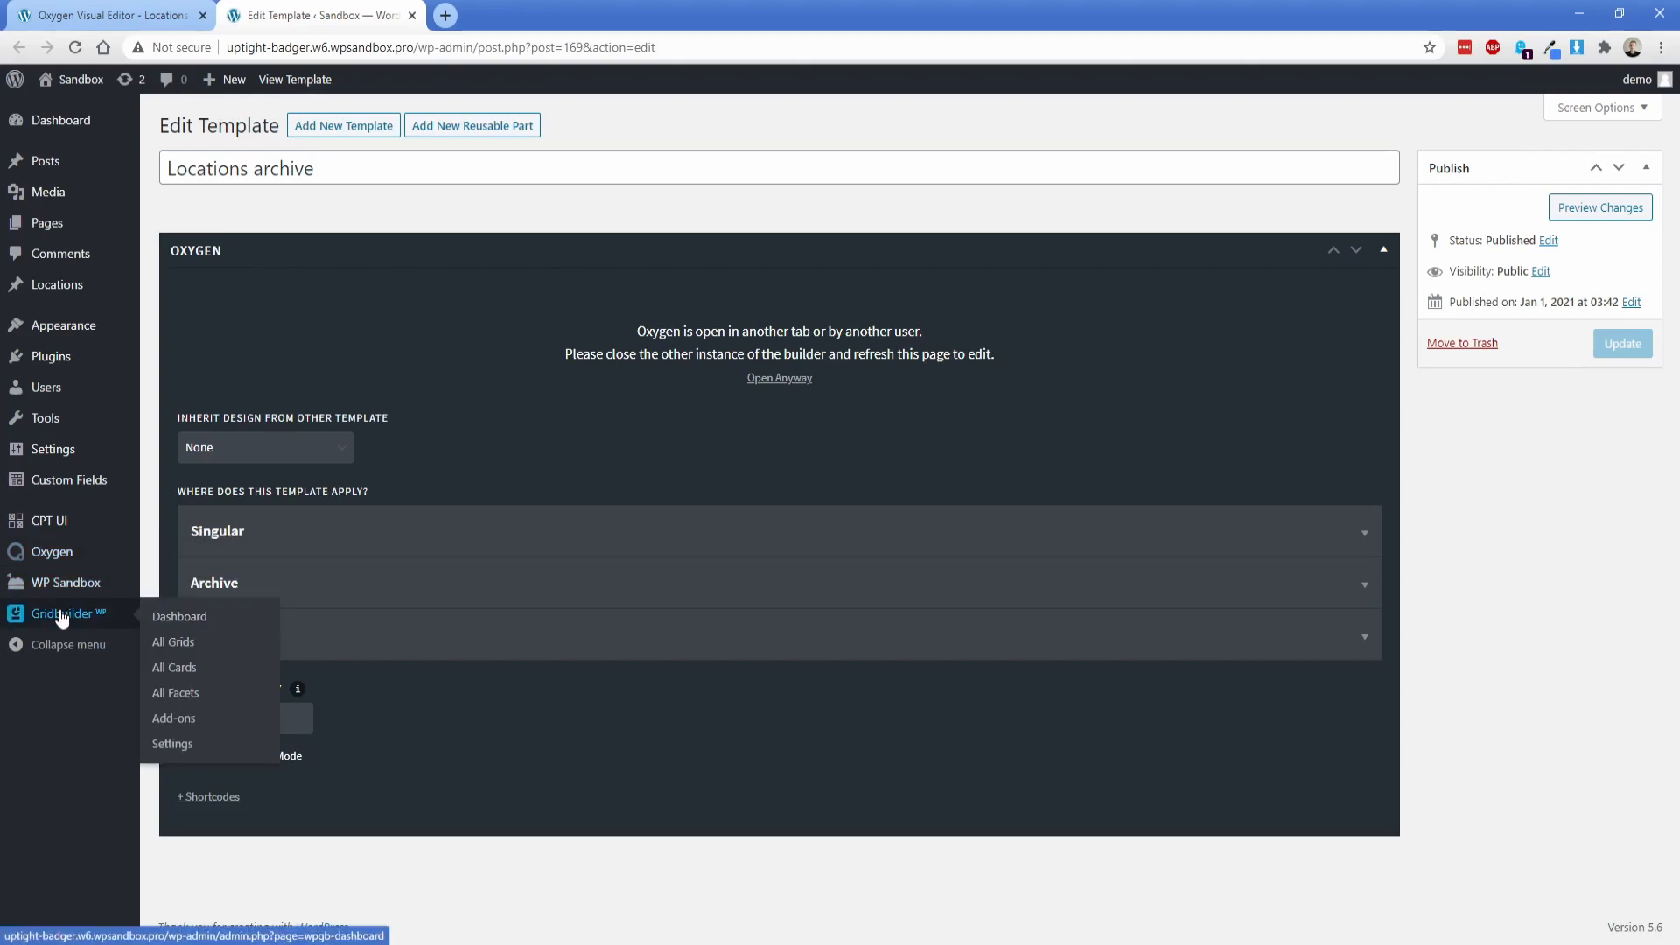
click(179, 694)
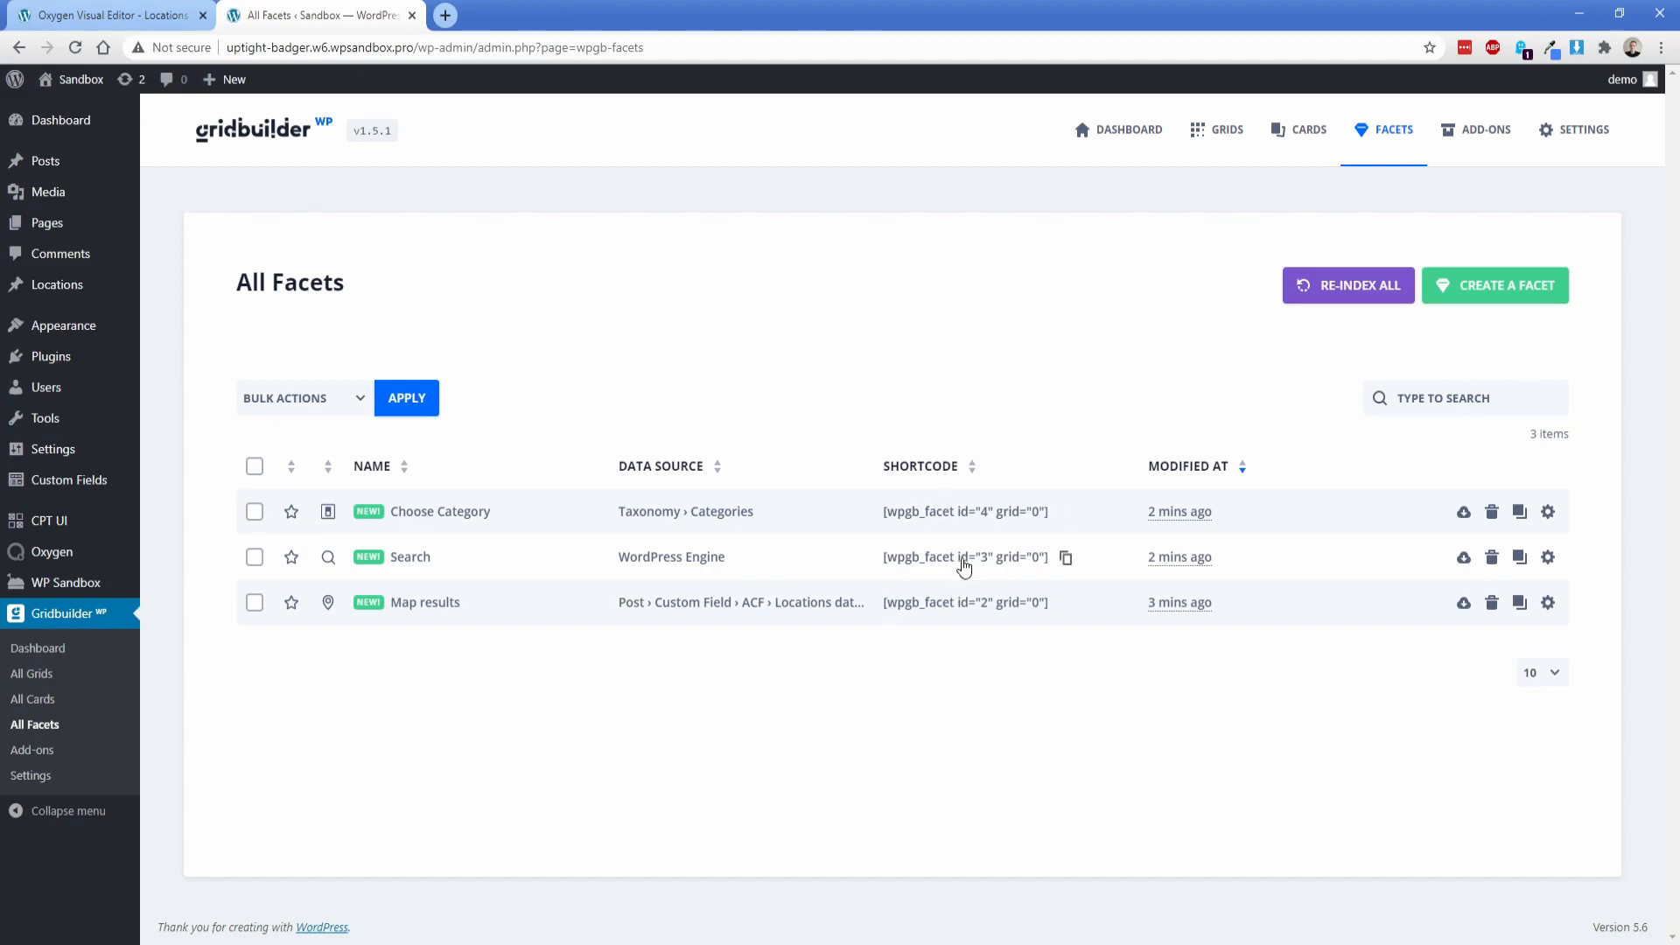
click(963, 564)
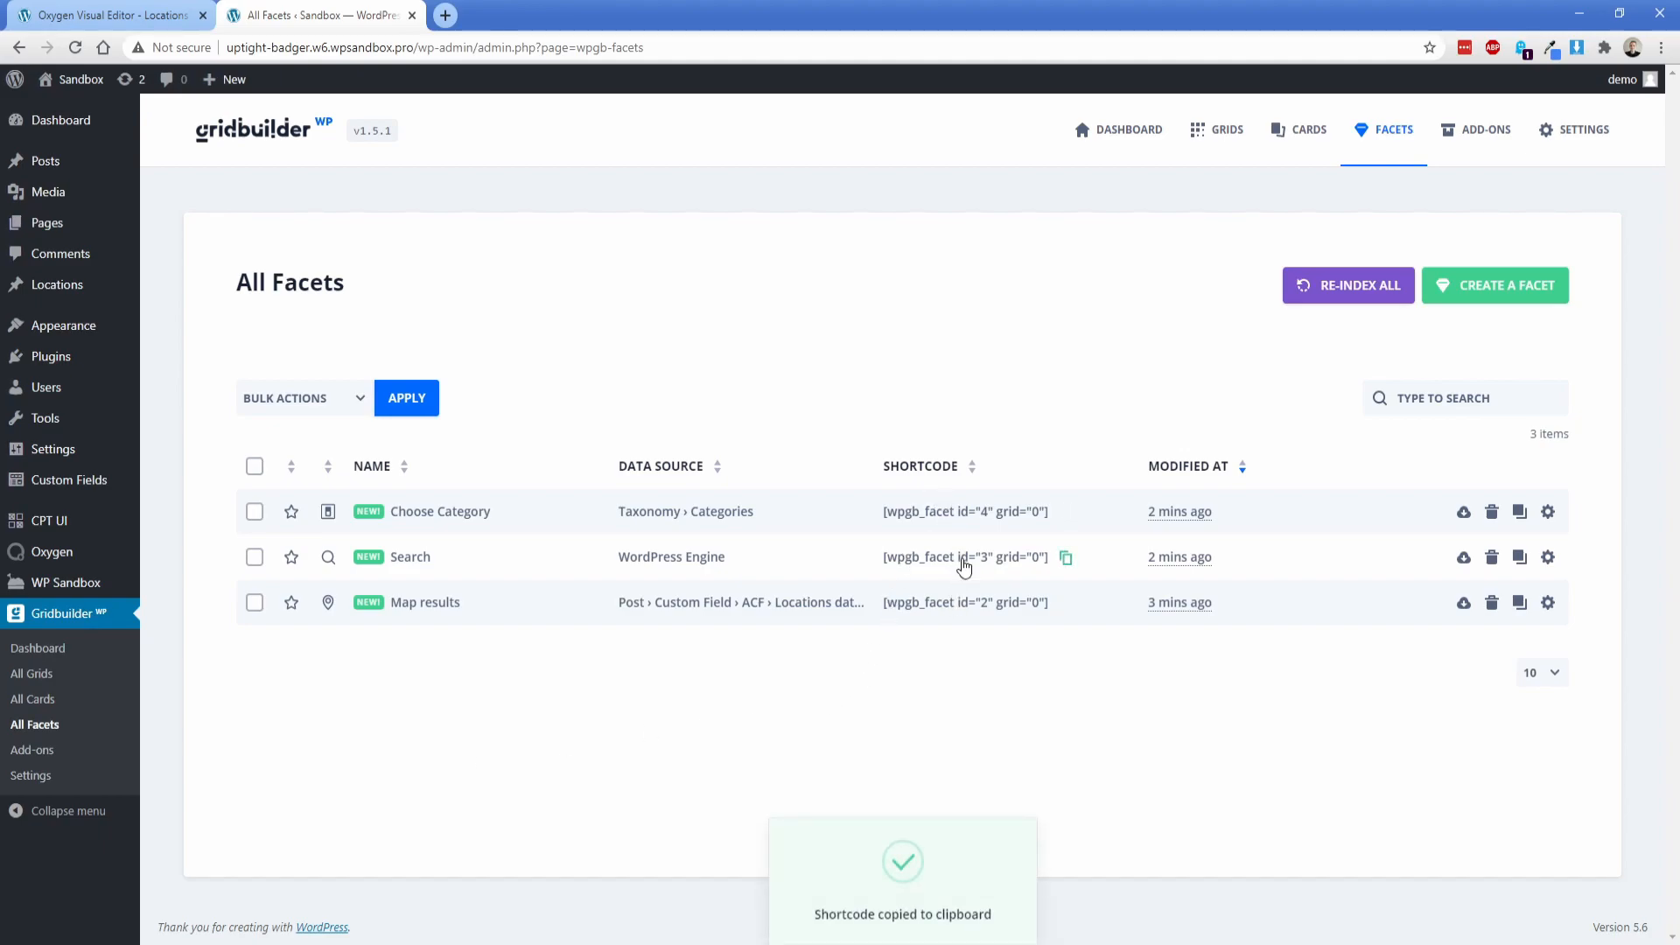
click(154, 13)
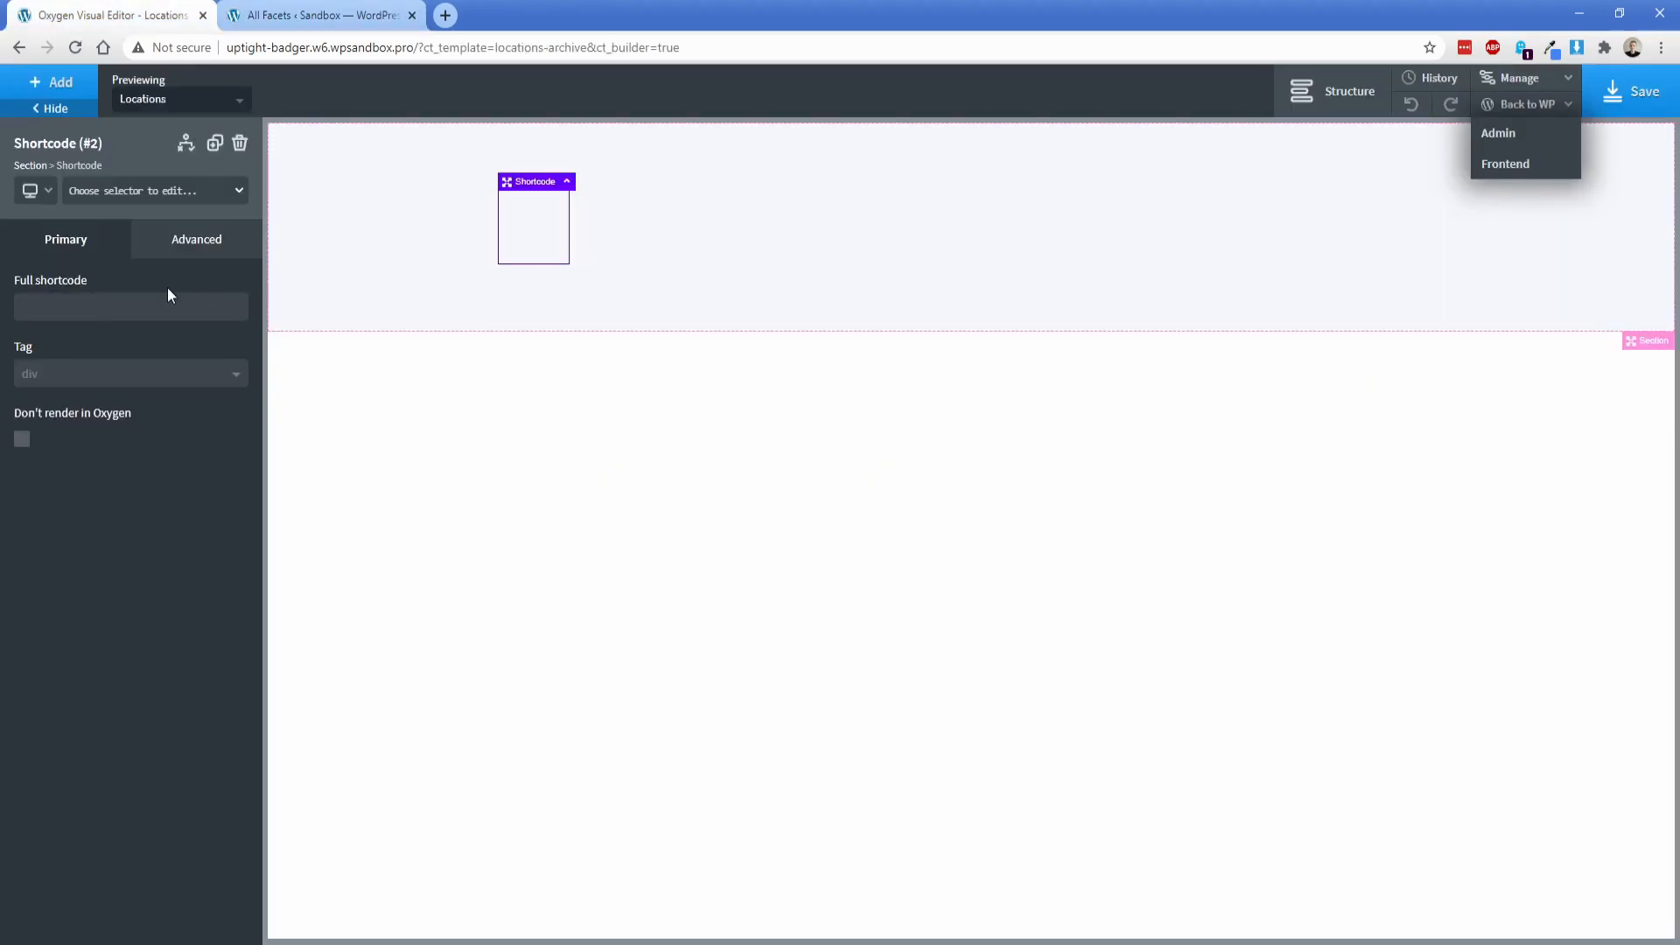
click(161, 311)
key(ctrl+v)
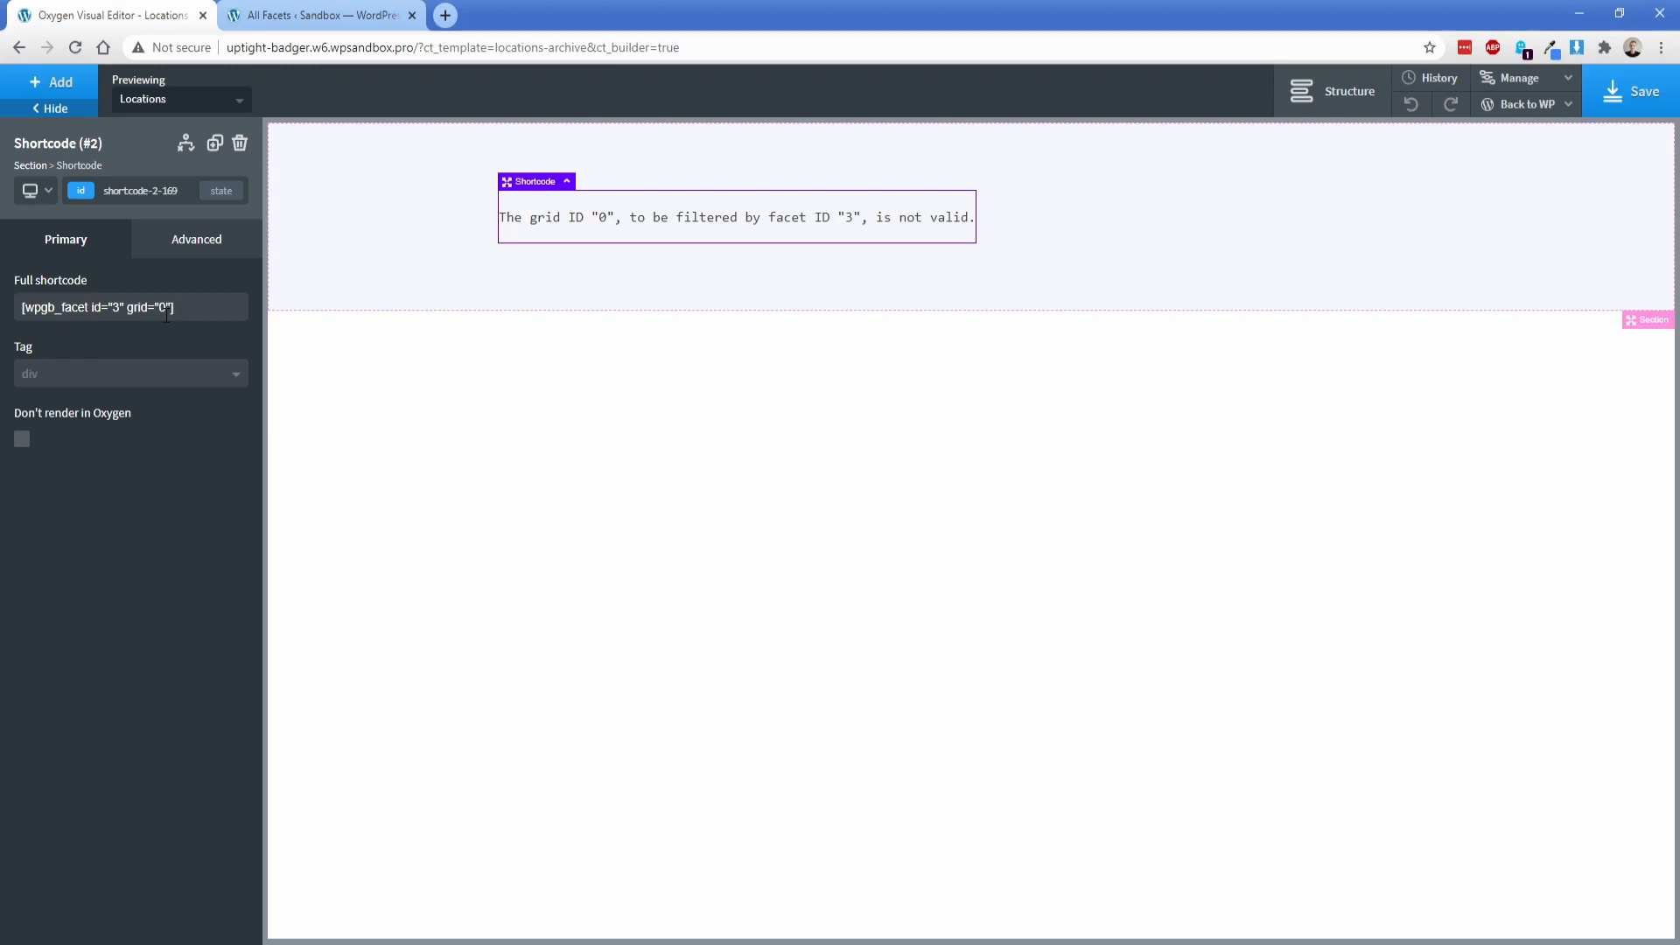
Step: Set the grid value in the Search facet's shortcode to wpgb-content
key(BackSpace)
text(wpgb-content)
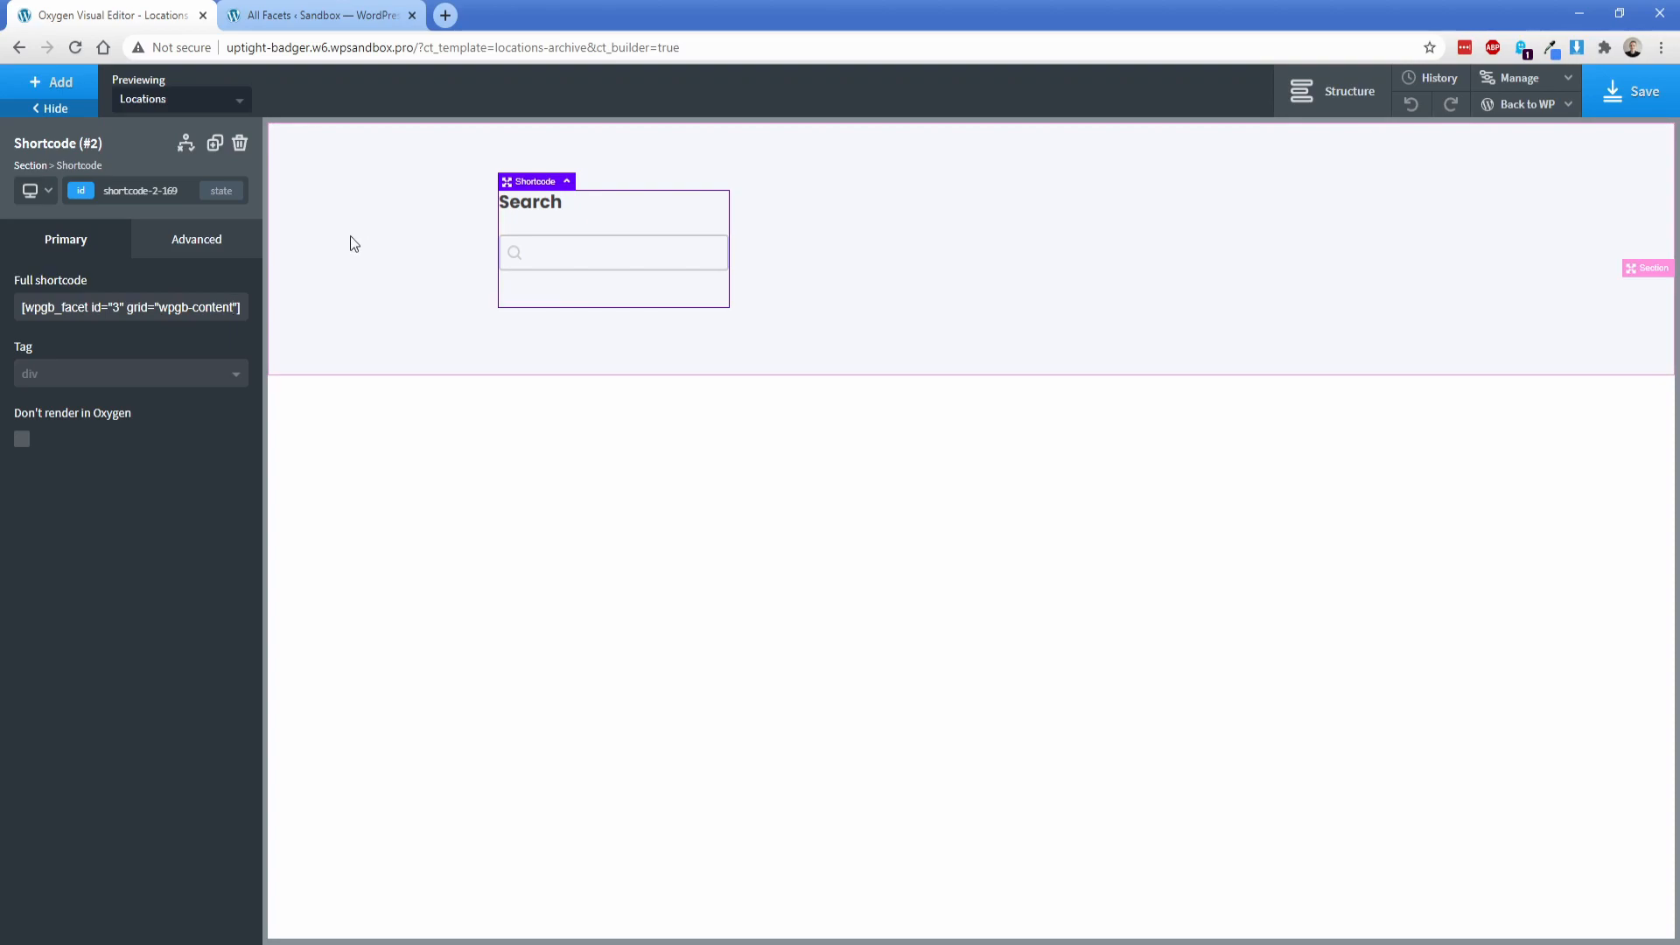
Step: Duplicate the Search shortcode element and set the copy's facet id to 4 for the Choose Category facet
click(218, 150)
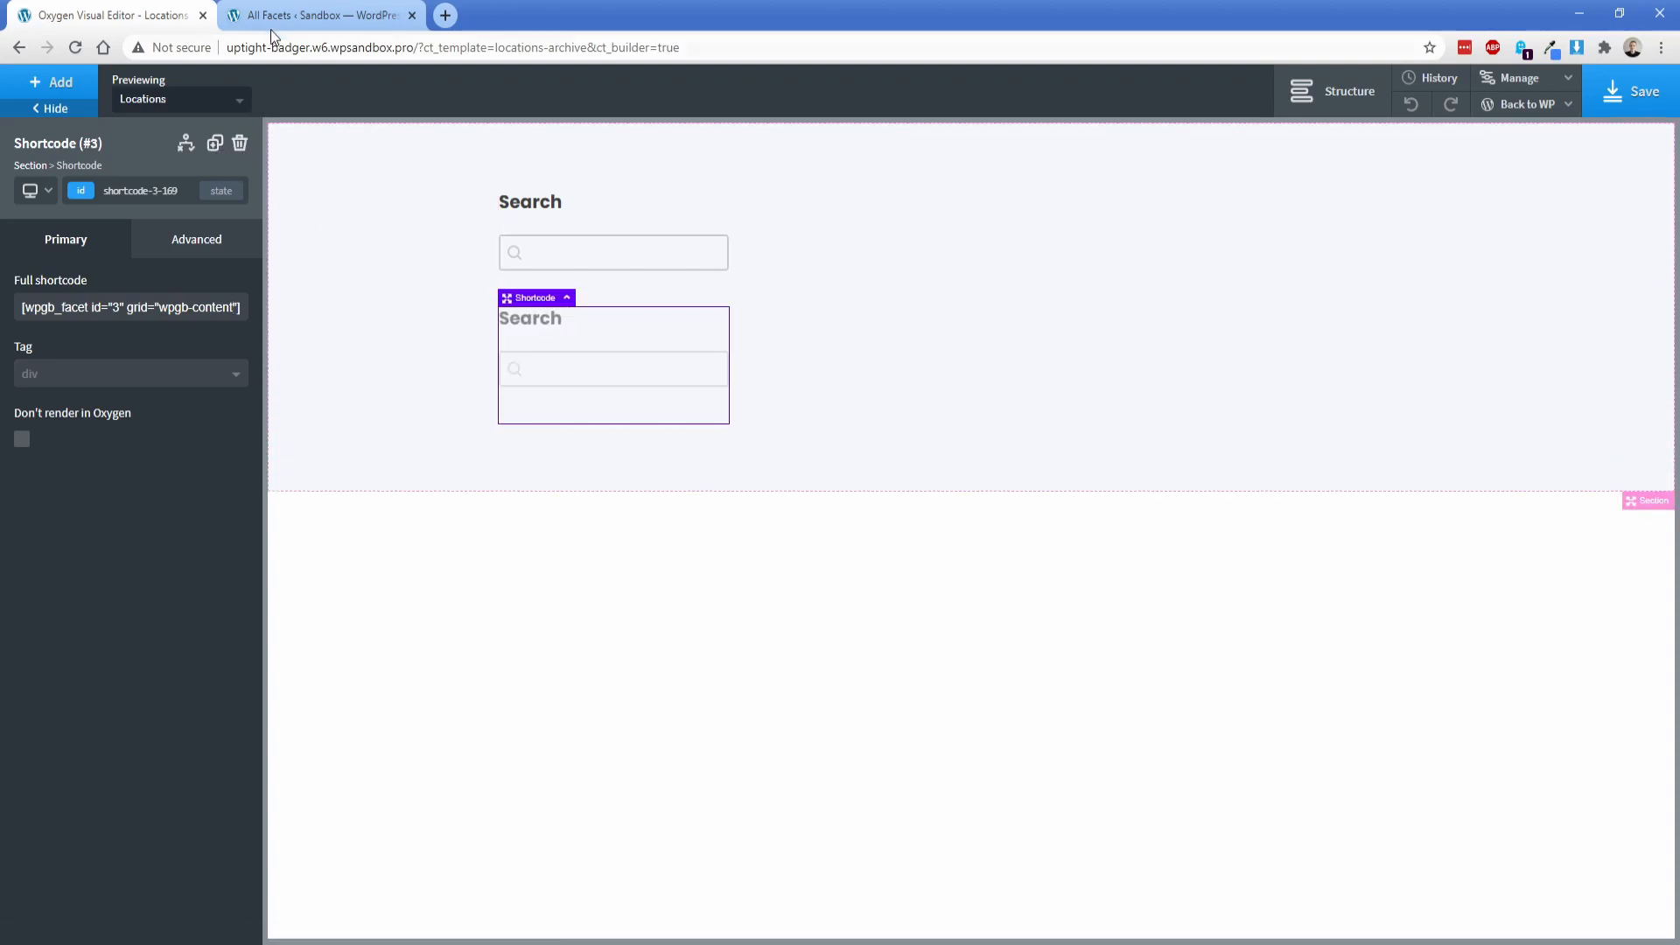
click(276, 19)
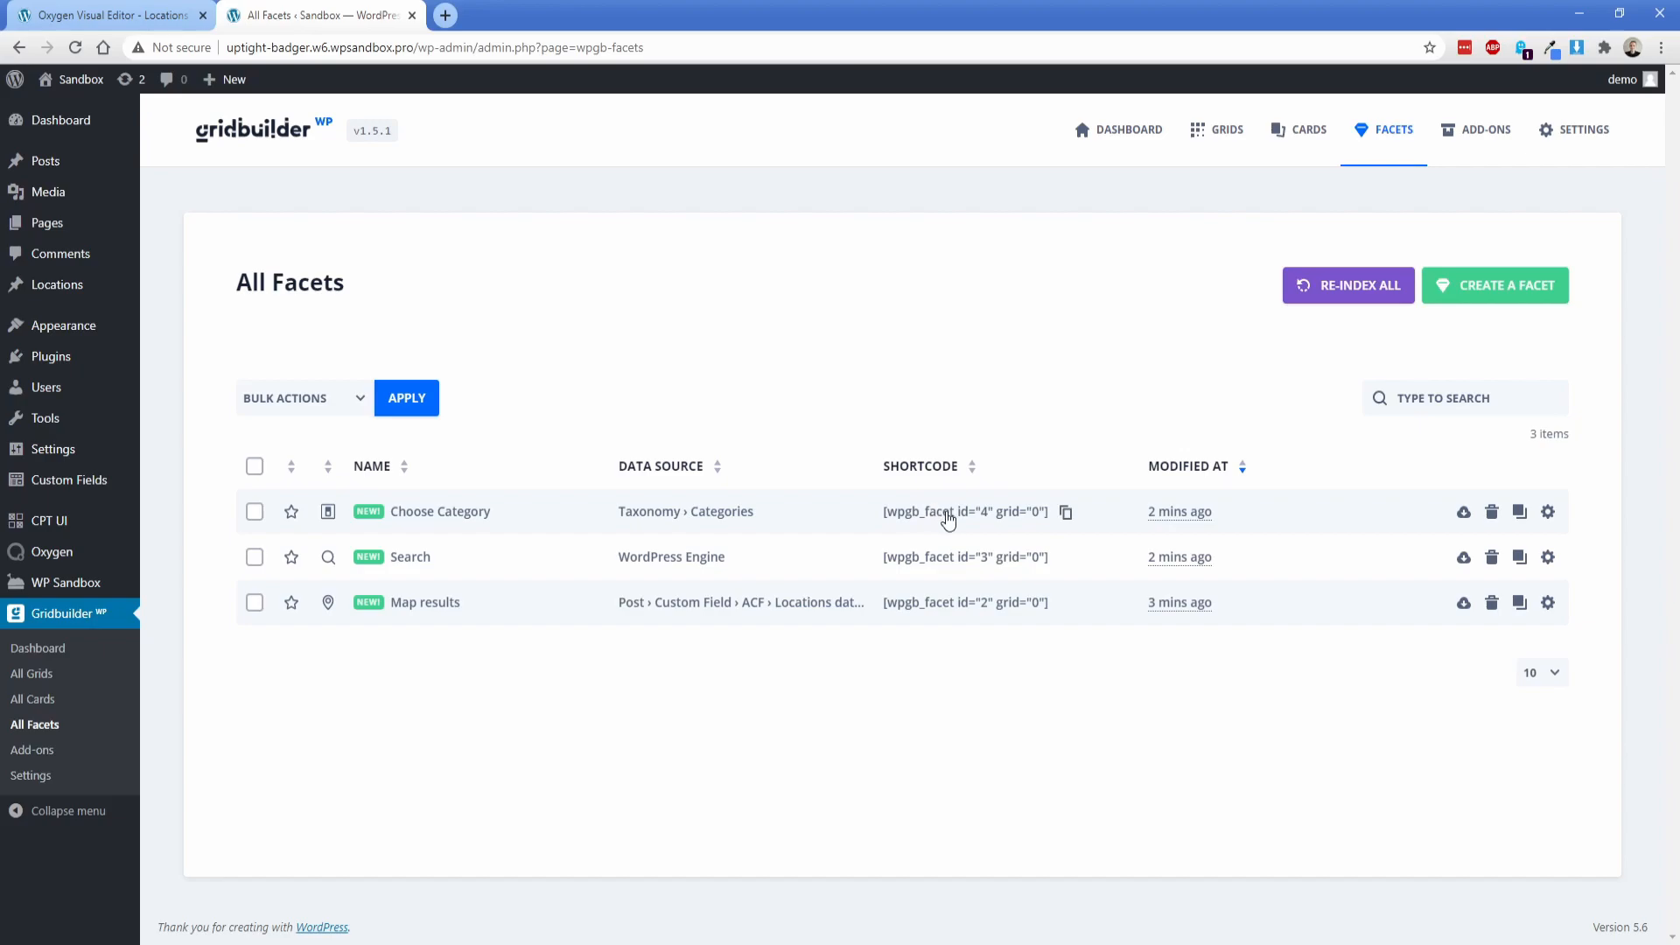
click(145, 10)
click(119, 308)
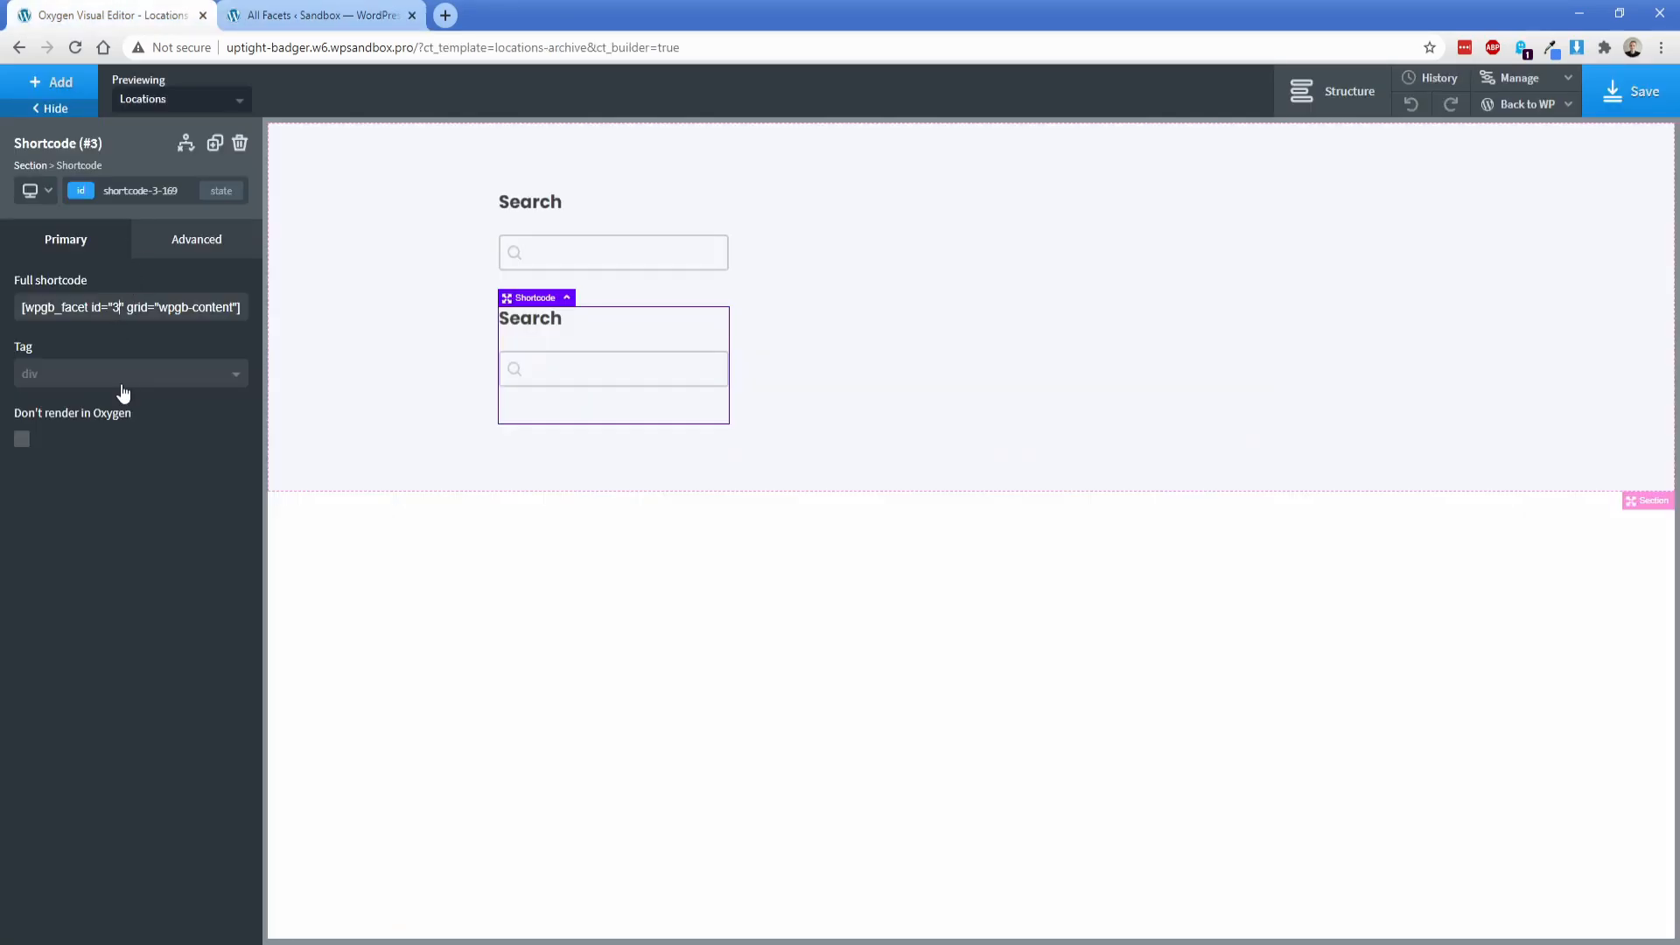
key(BackSpace)
text(4)
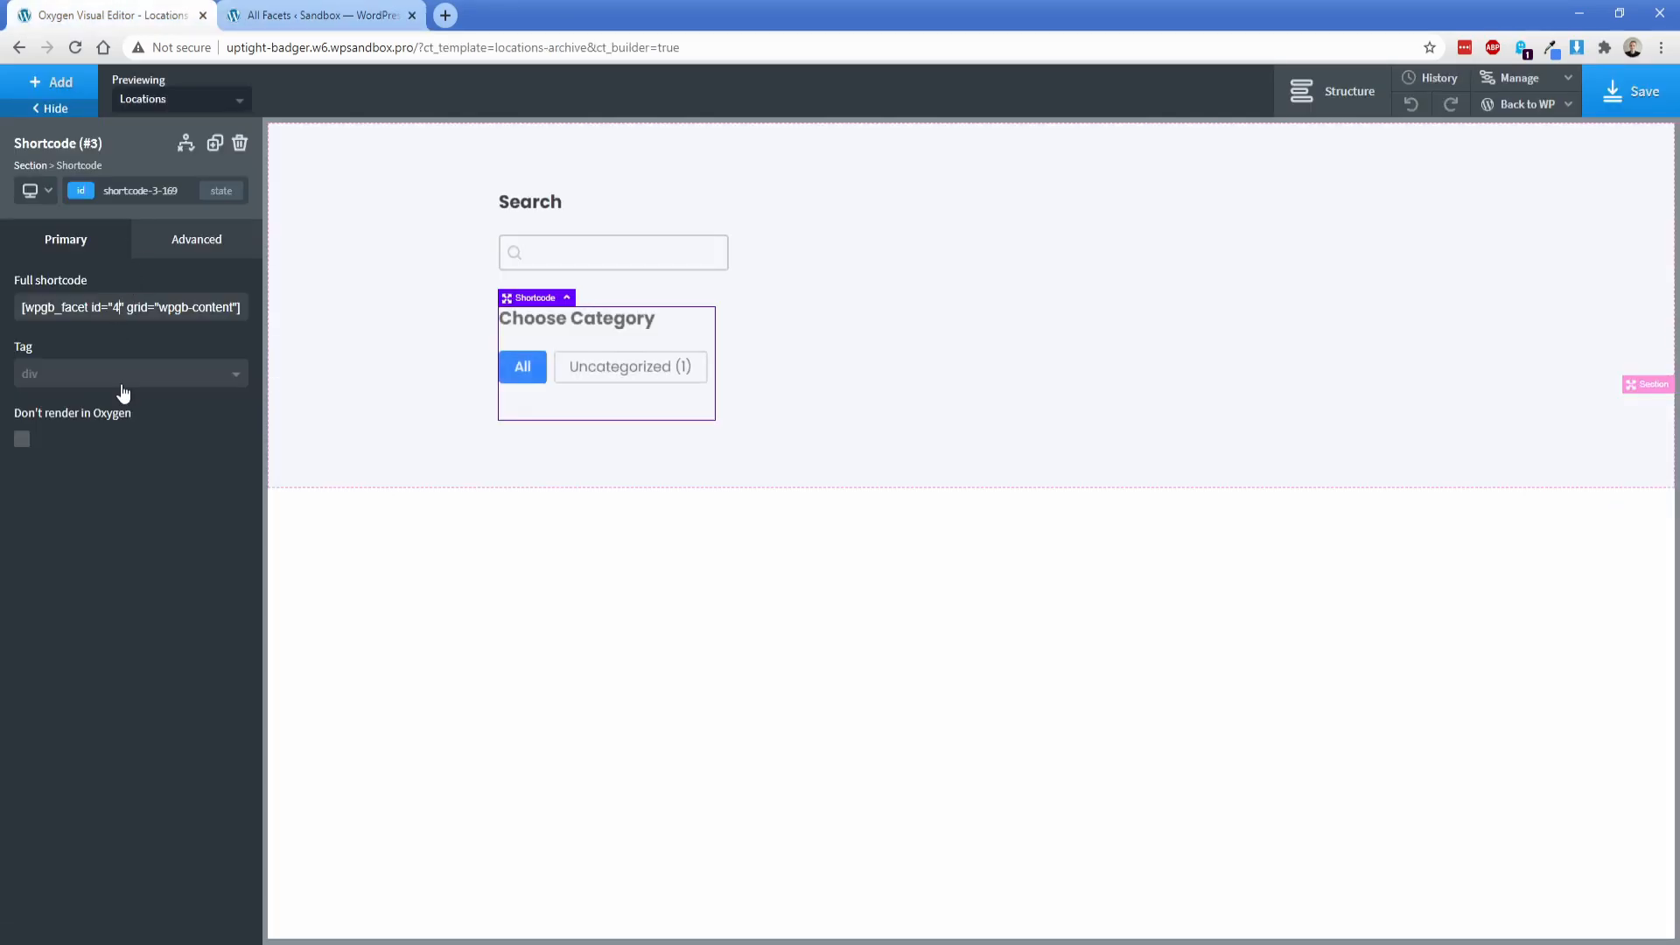
Step: Lay out the facet section's child elements horizontally with Space Around alignment
click(404, 299)
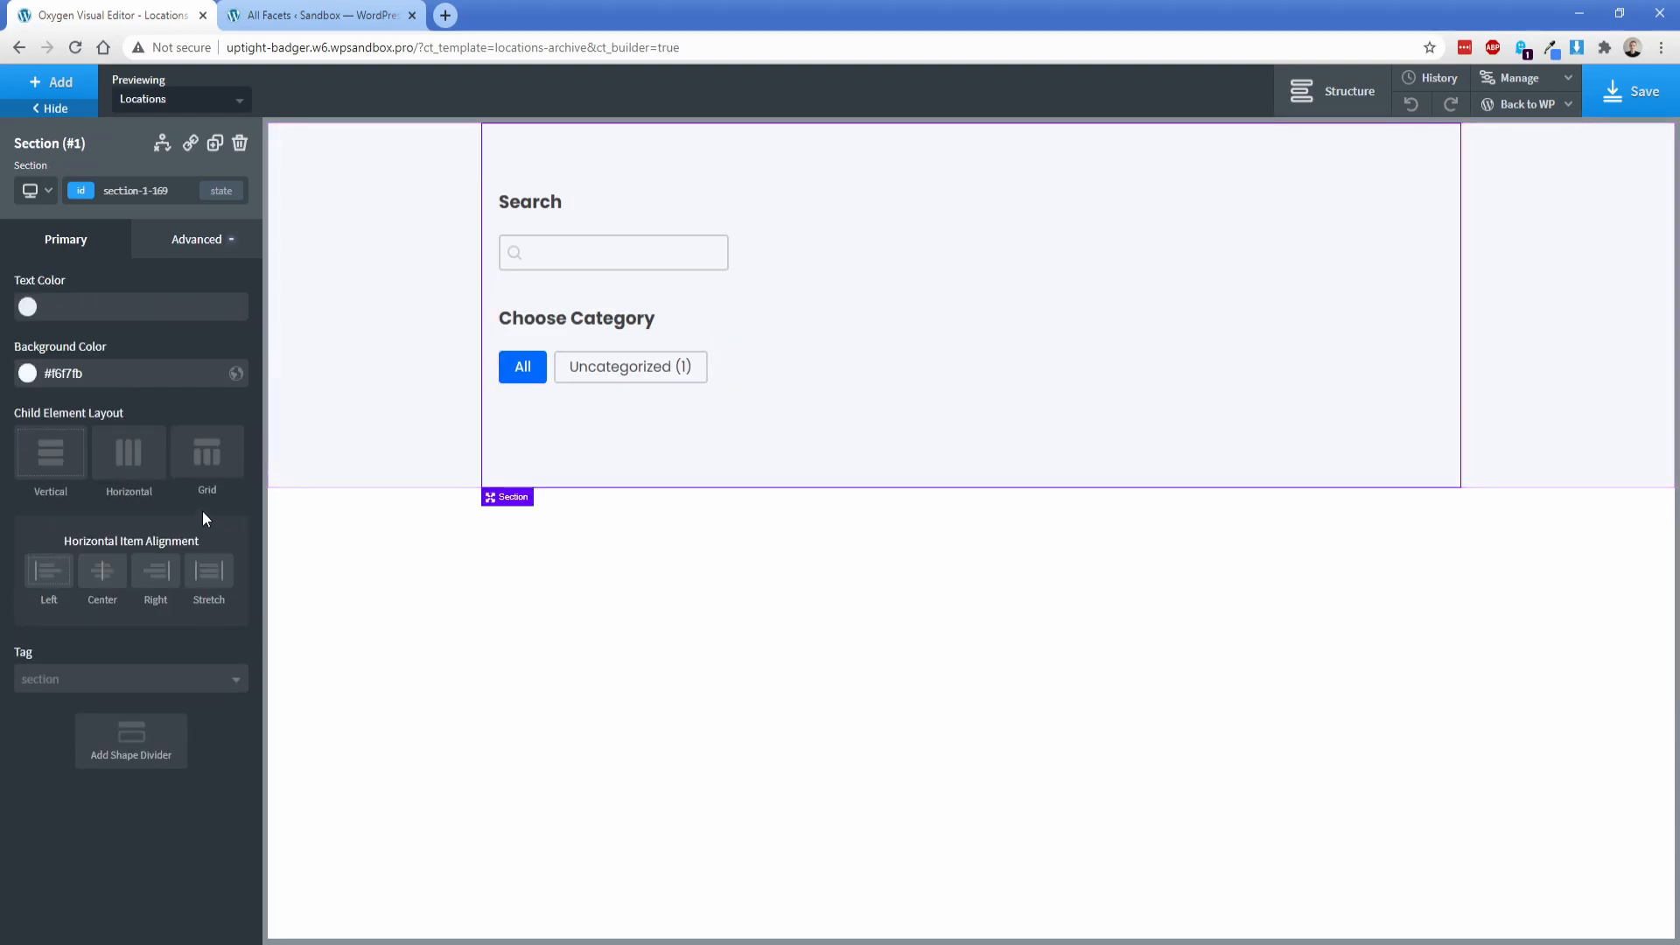
click(129, 450)
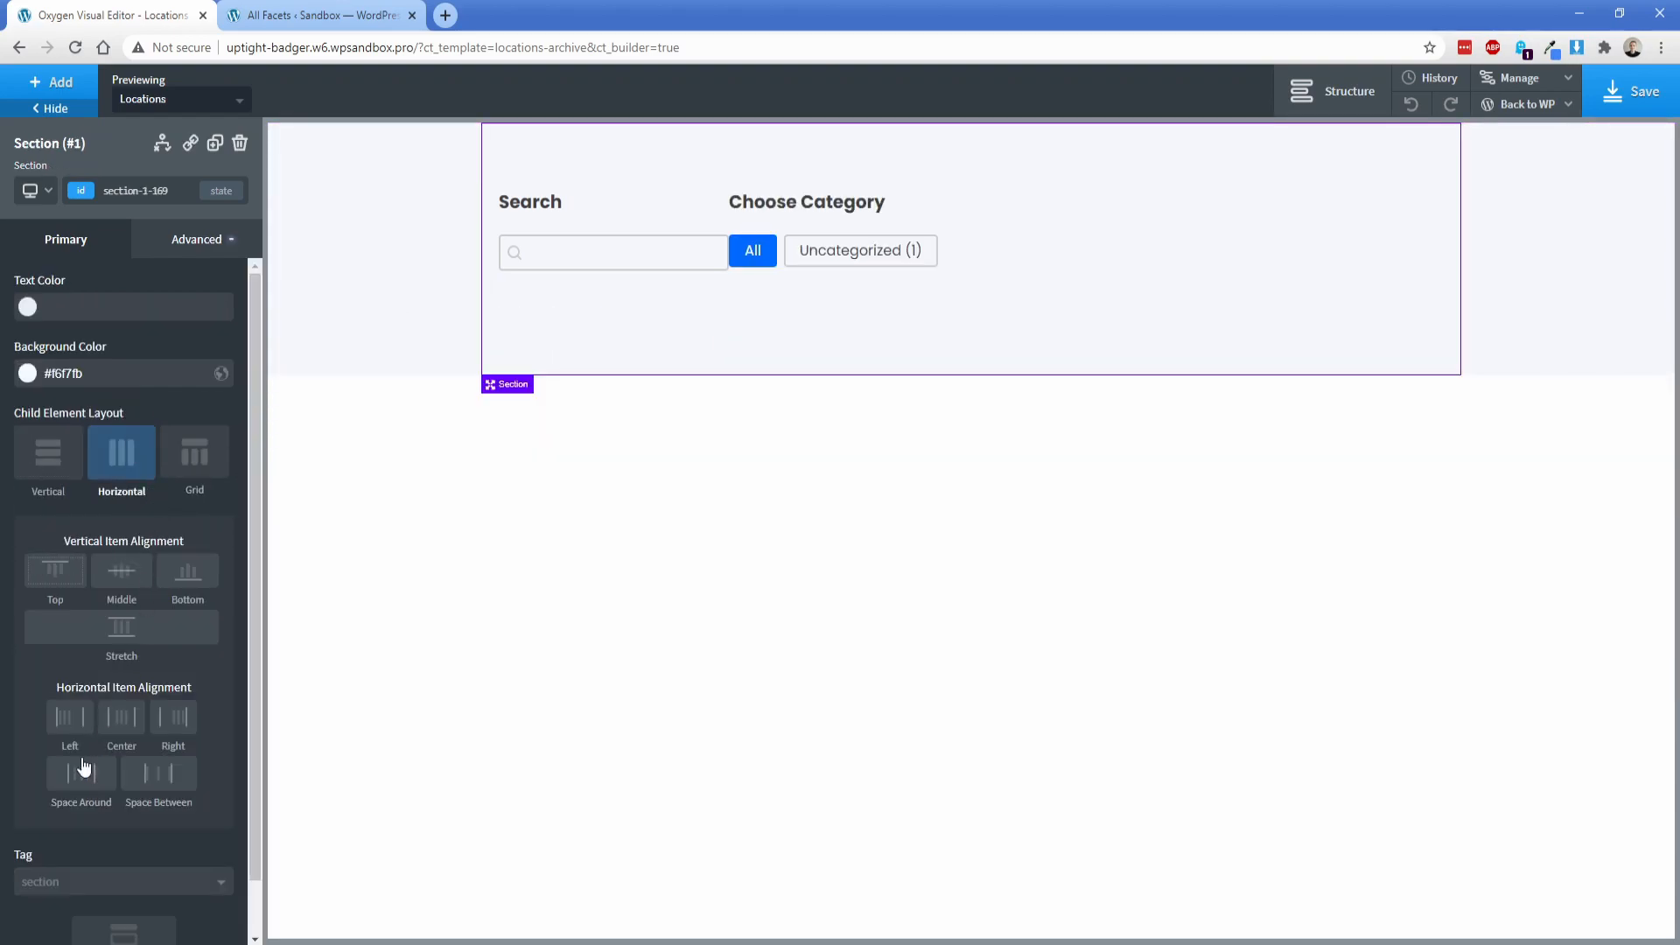
click(83, 790)
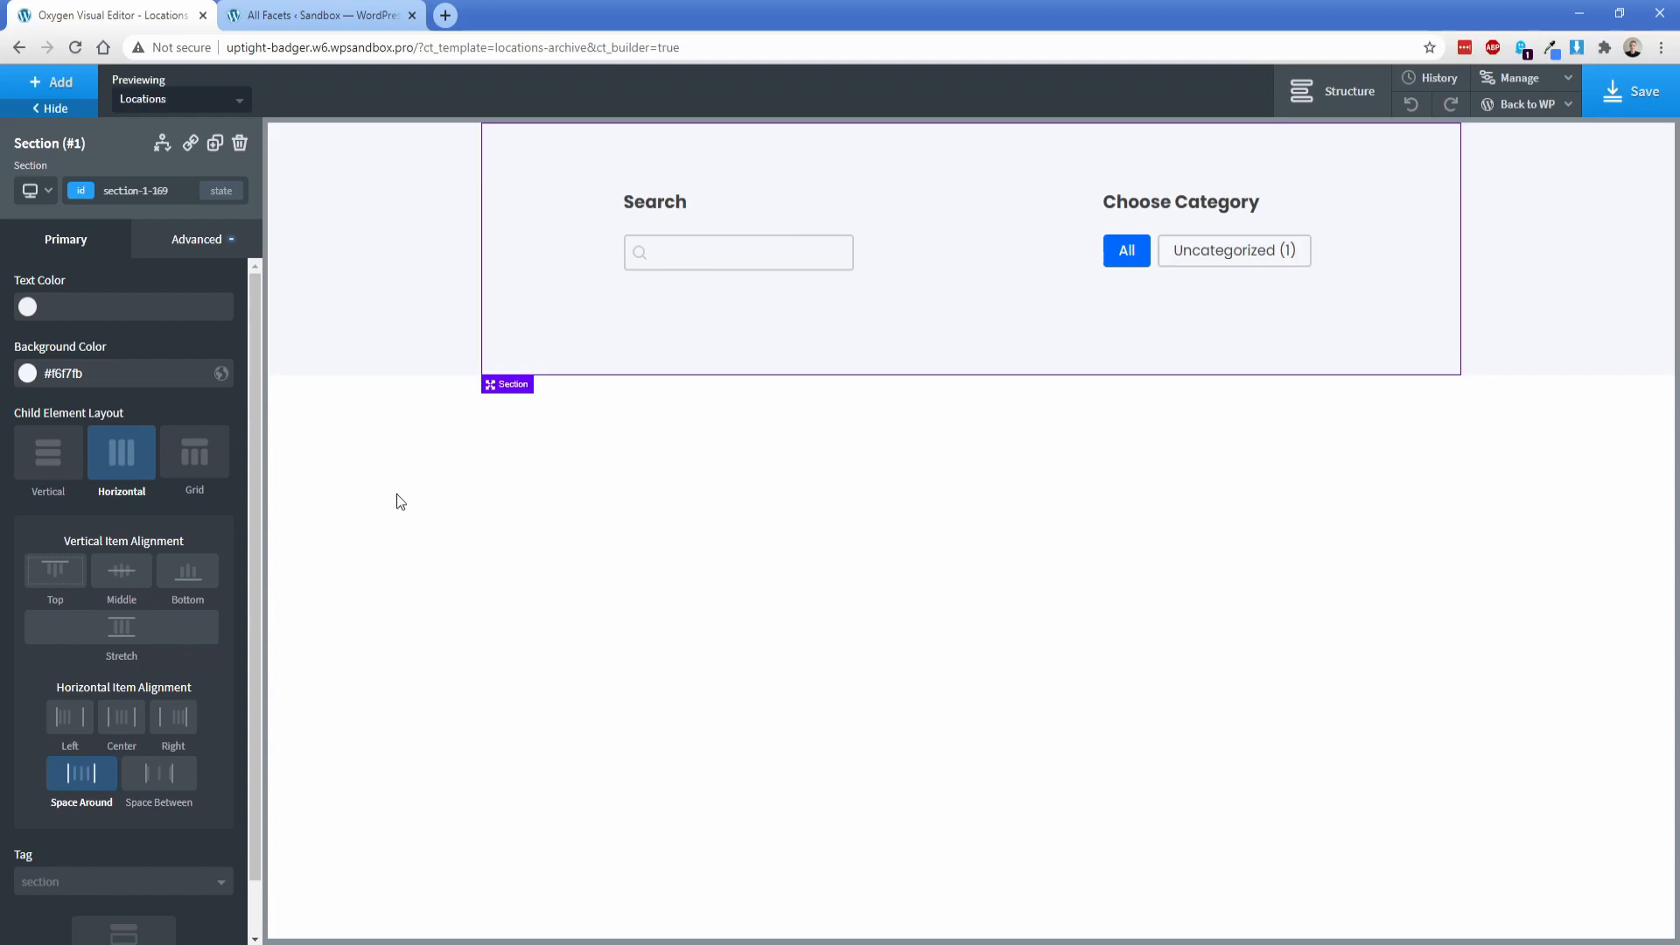
Step: Set the facet section's top and bottom container padding to 25 px
click(196, 251)
click(153, 352)
click(125, 345)
text(25)
click(120, 404)
text(25)
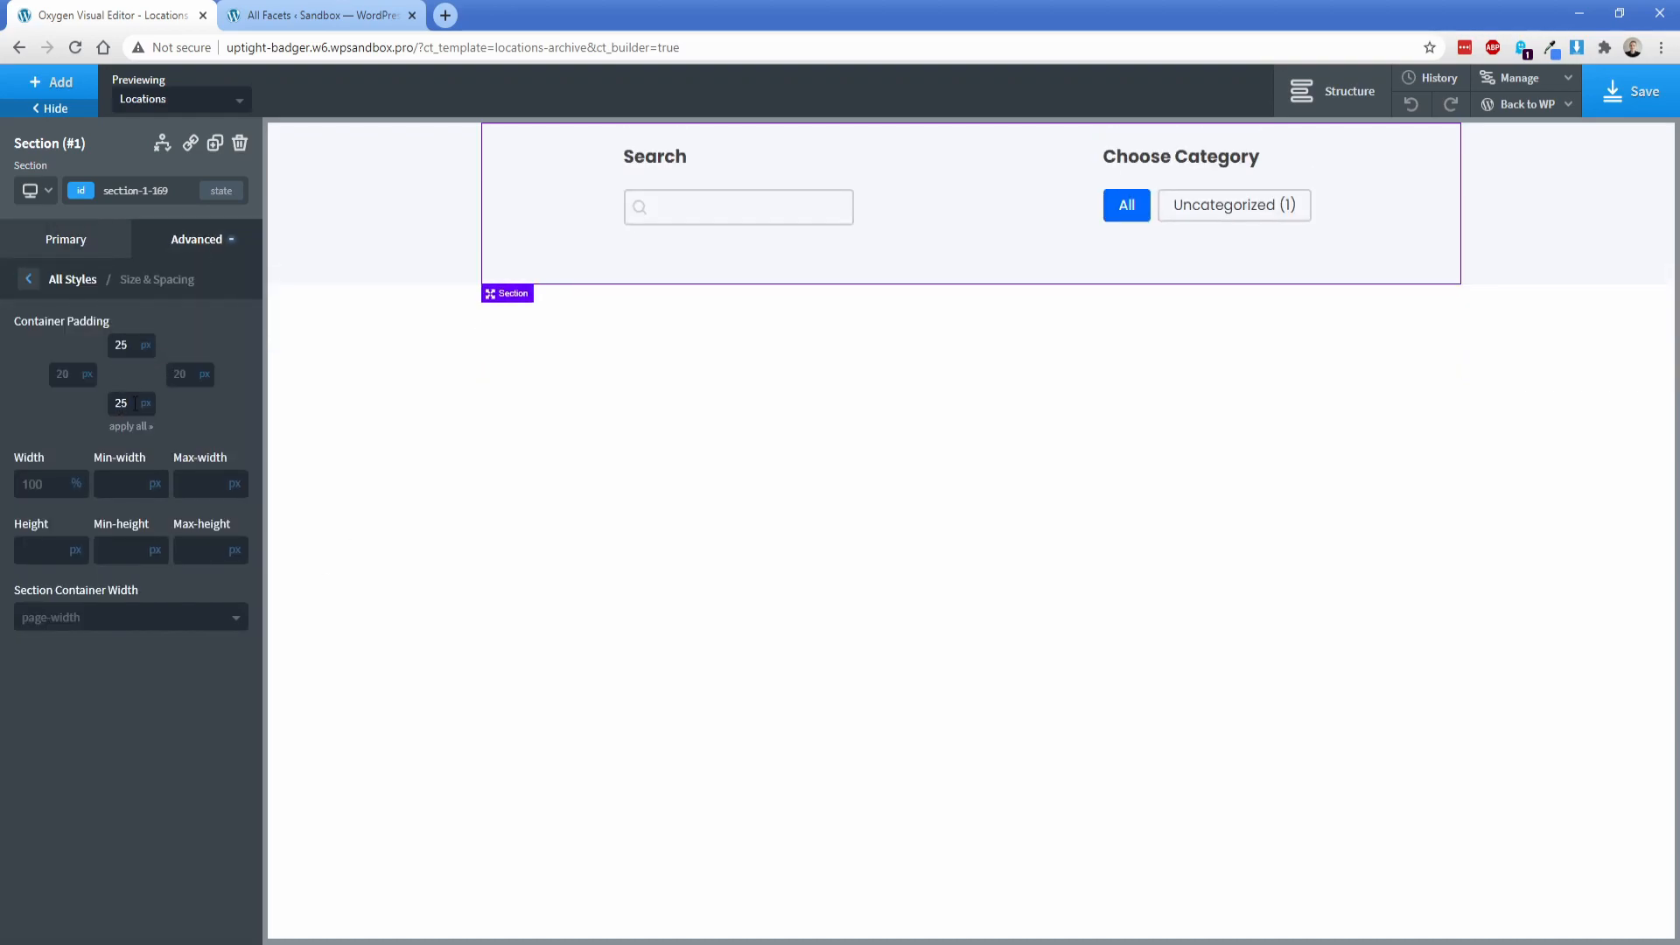
Step: Add a second section below the facets and set its section container width to full-width
click(50, 81)
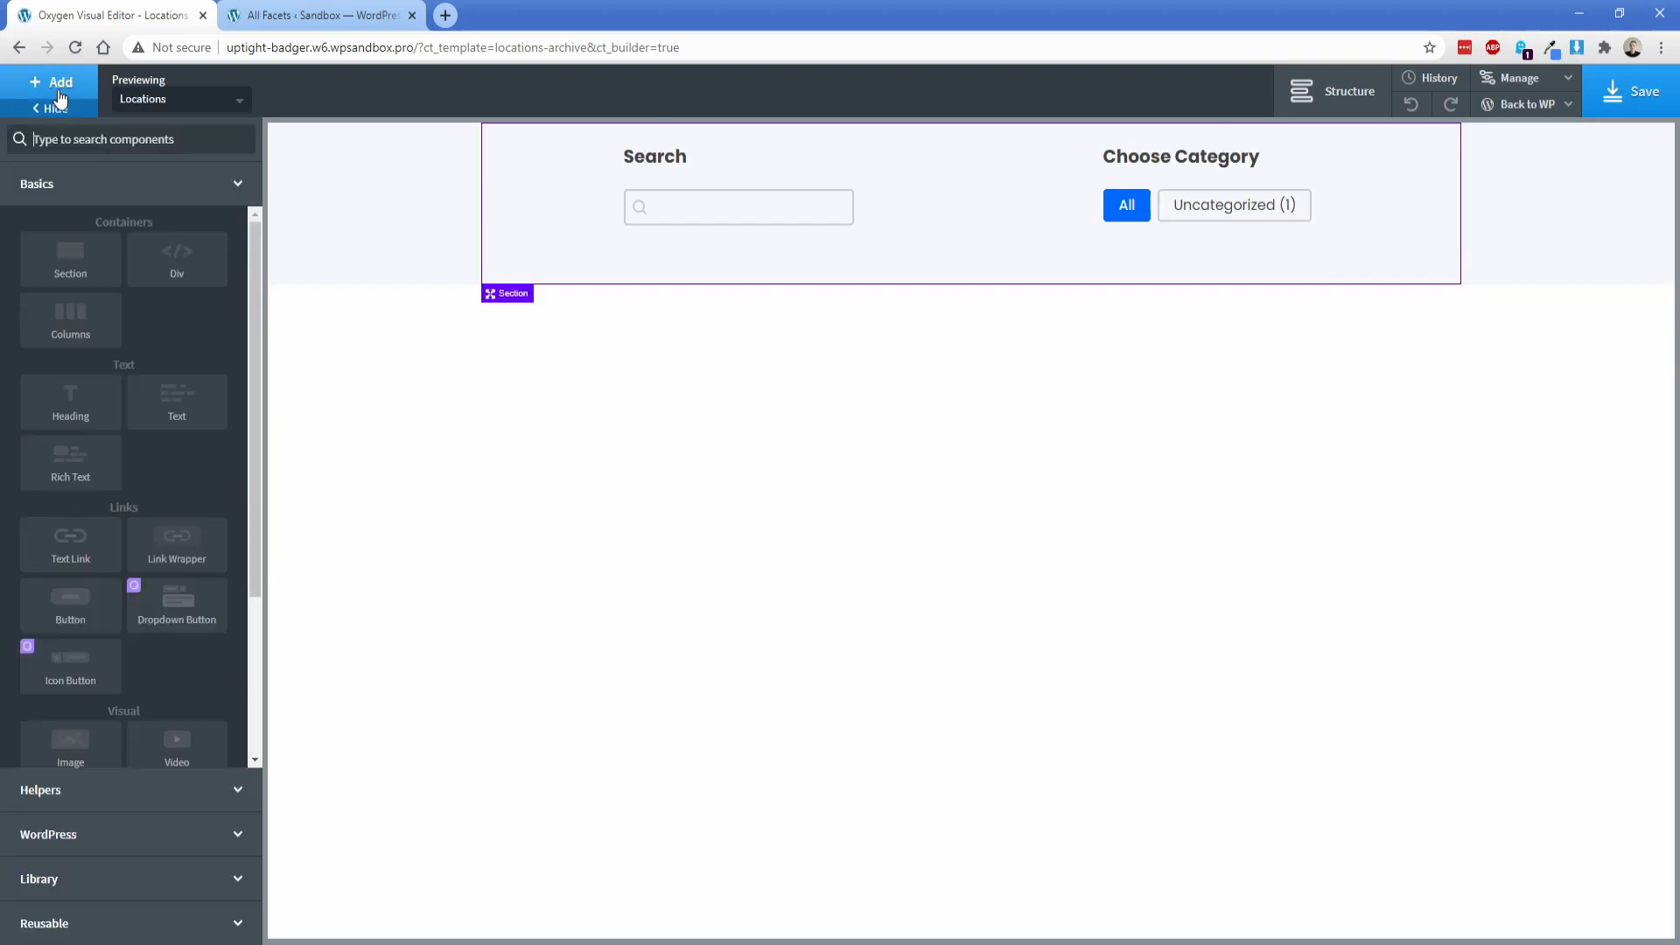
click(64, 253)
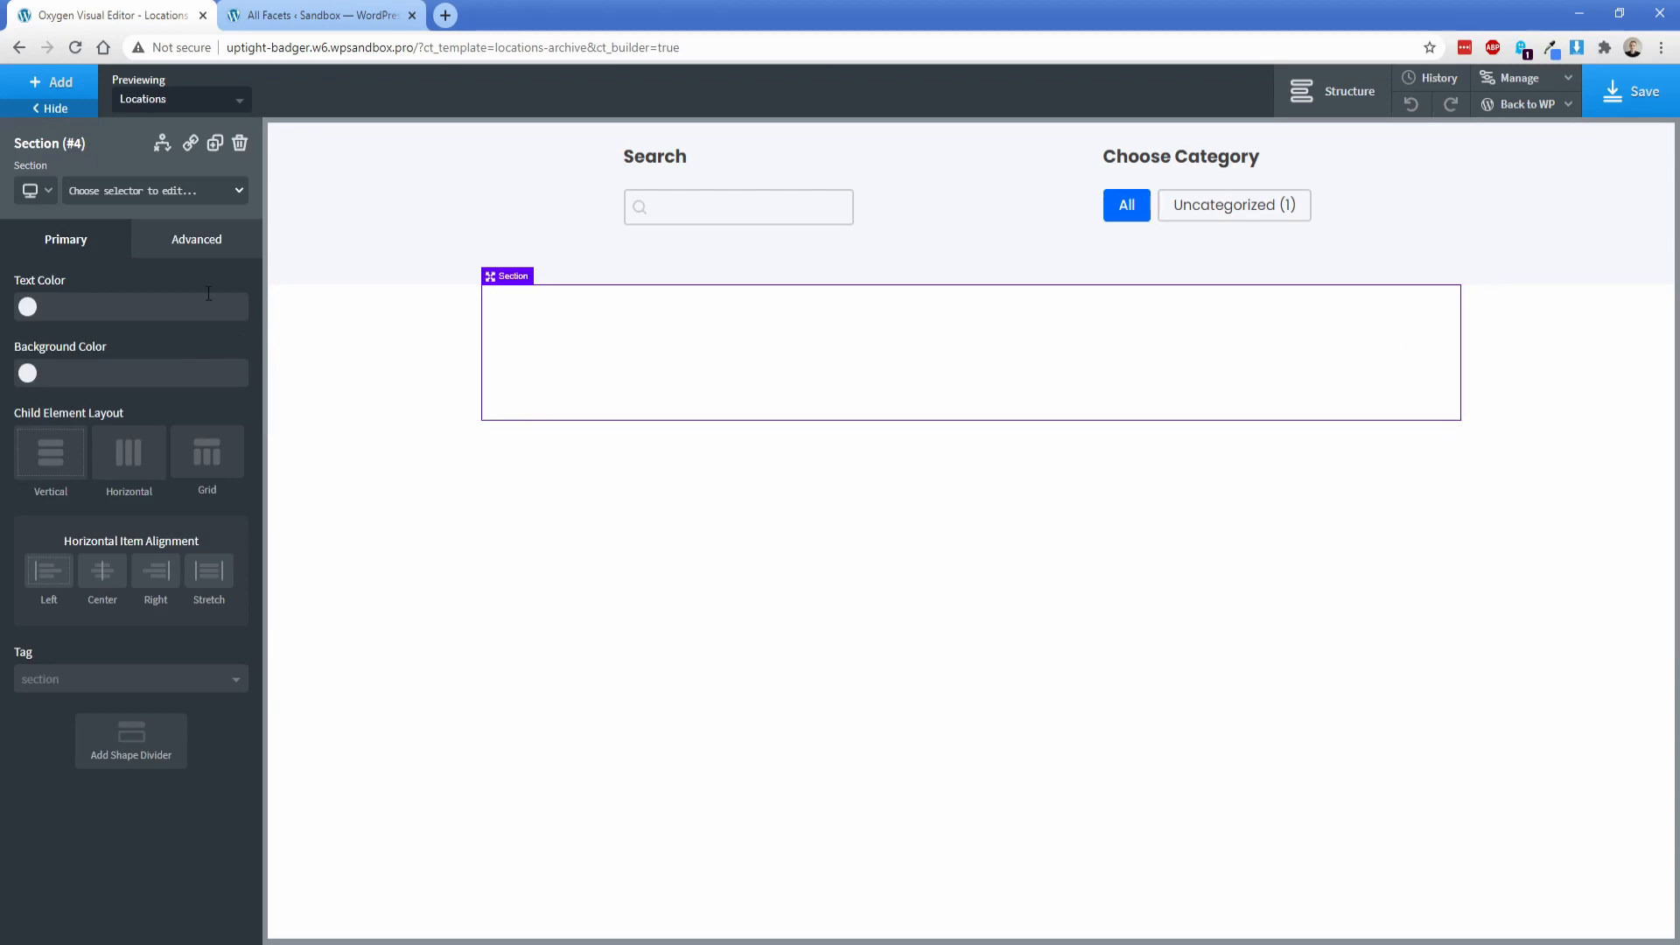
click(197, 248)
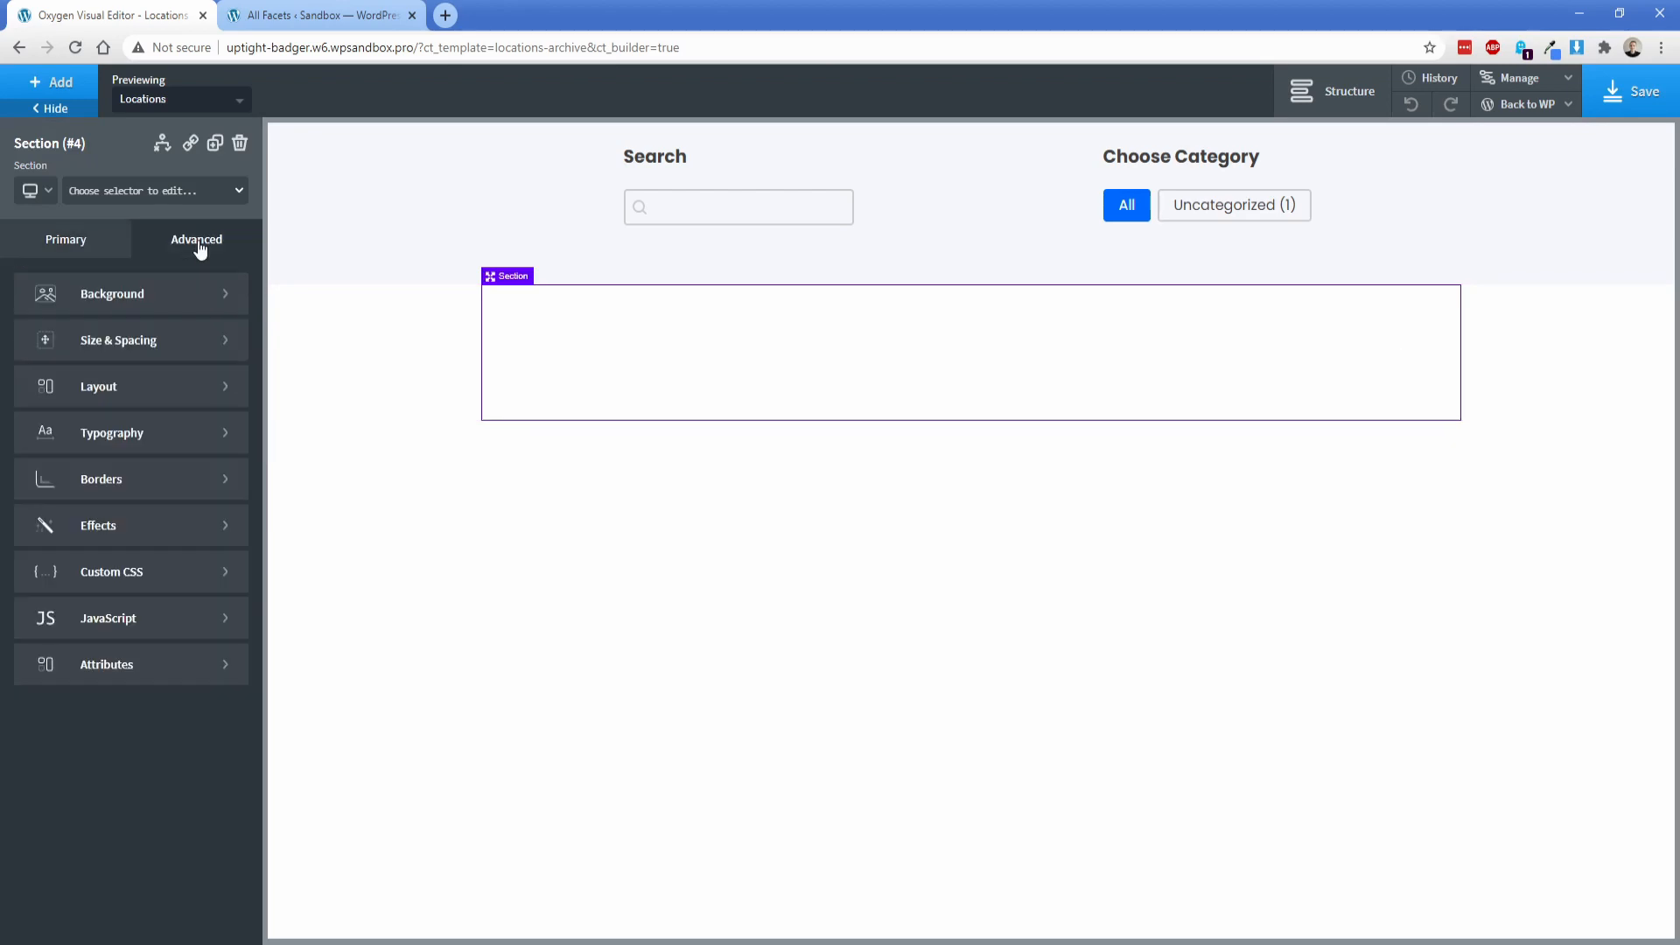
click(153, 341)
click(101, 617)
click(82, 677)
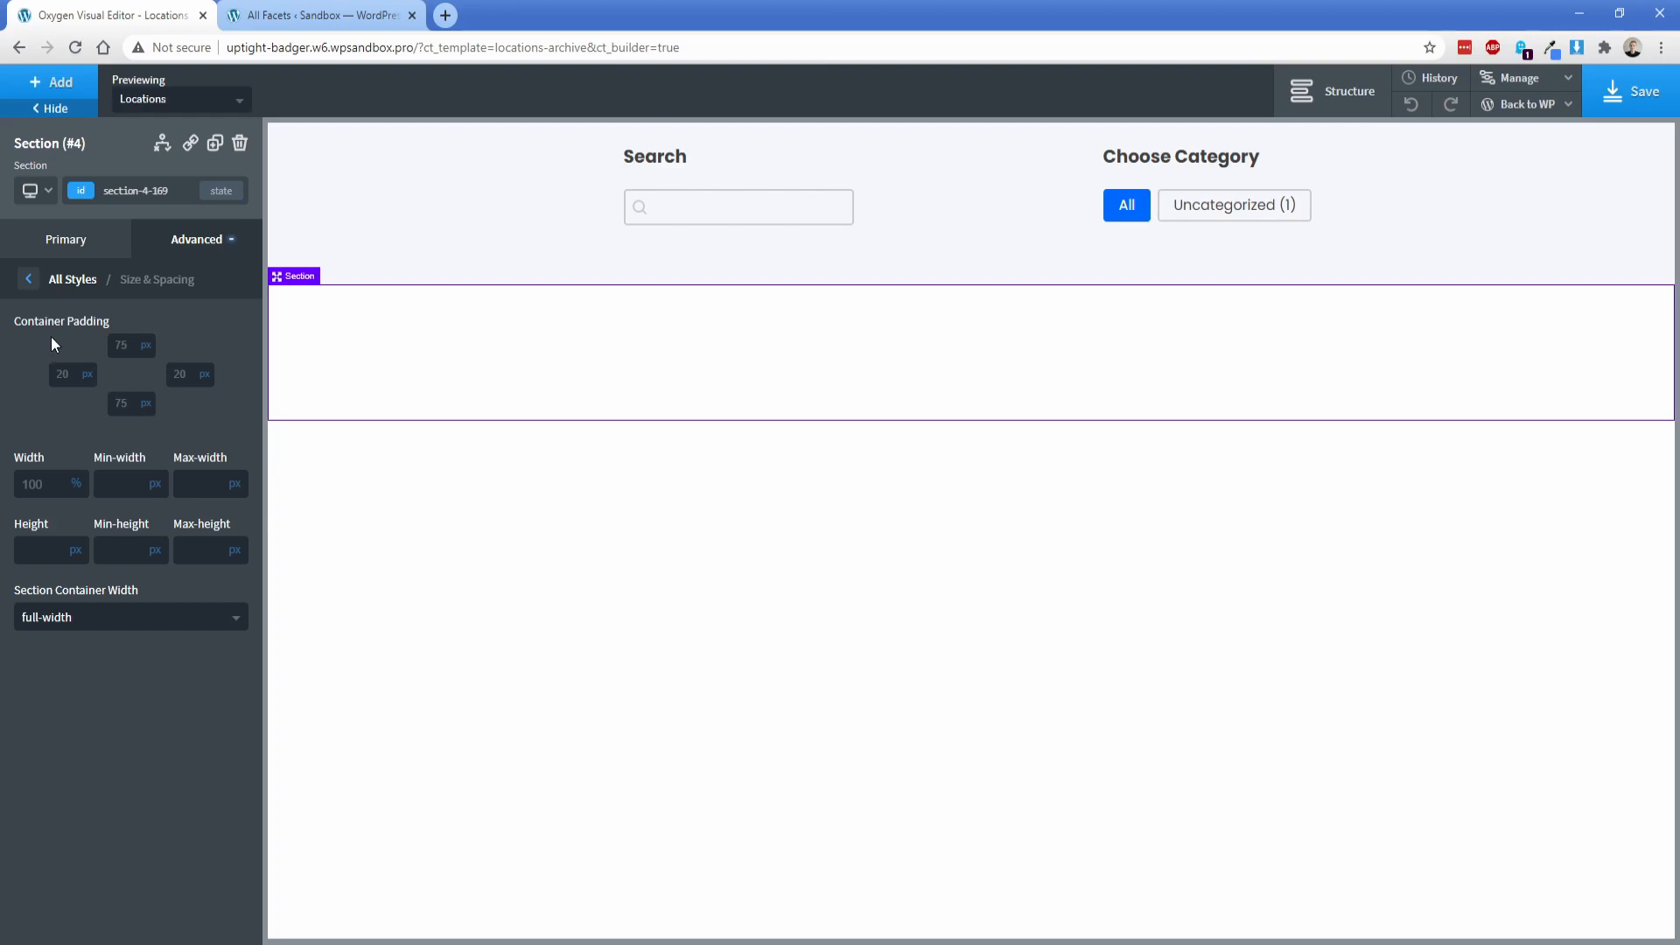
Step: Add a div inside the full-width section and set its width to 100%
click(71, 84)
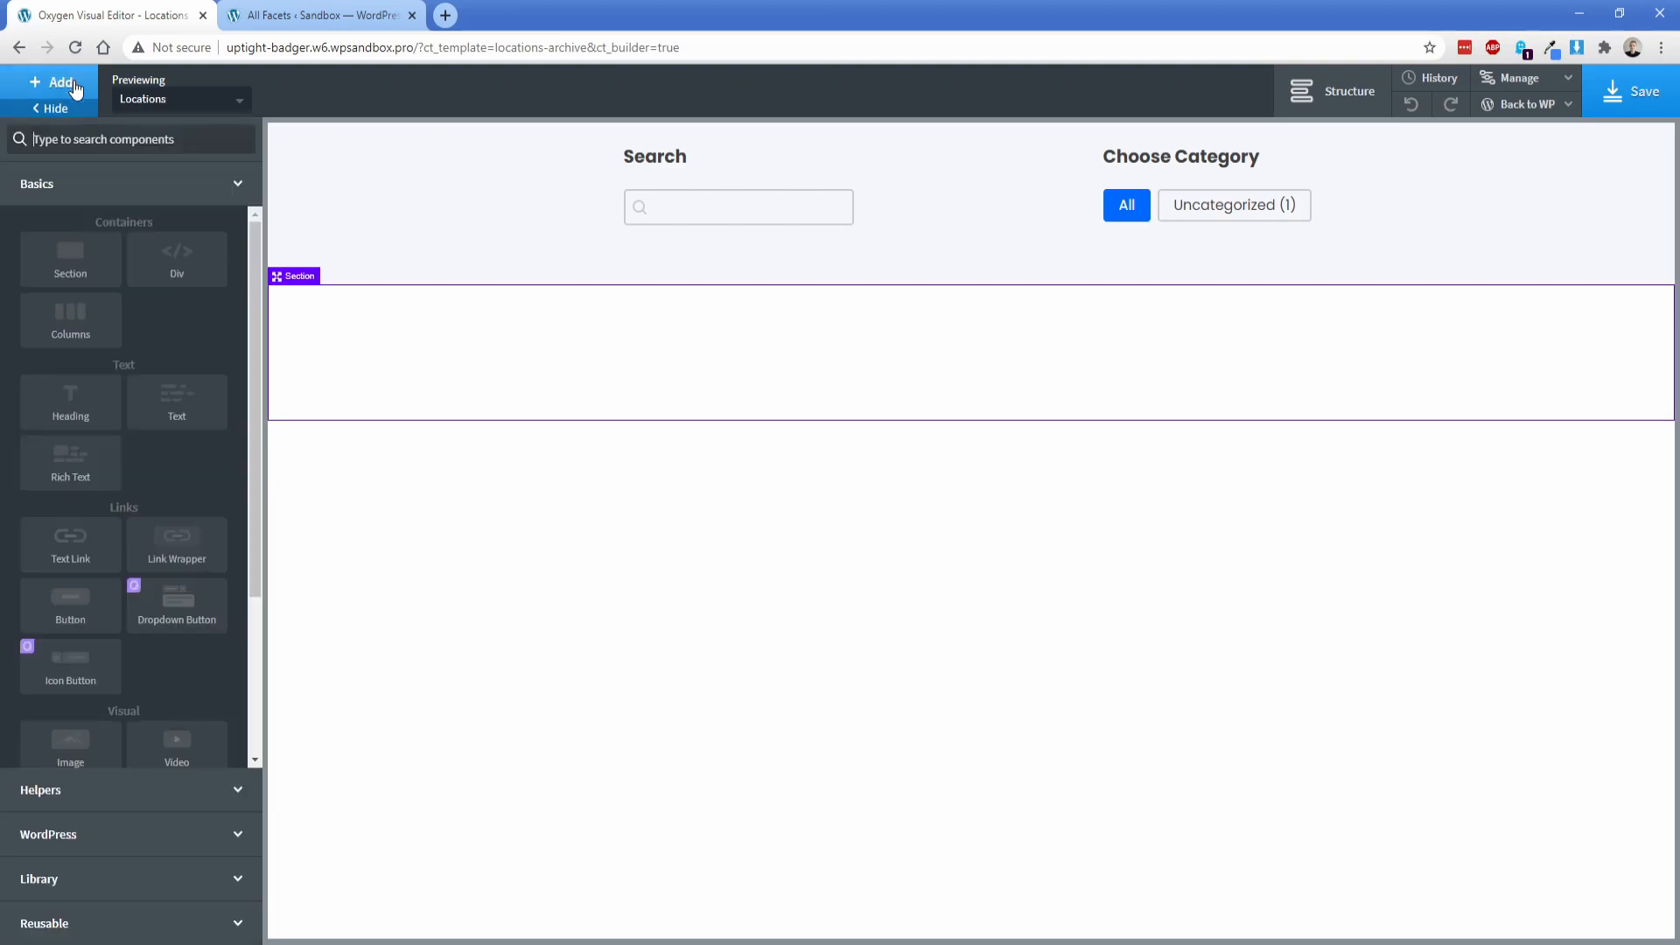
click(141, 270)
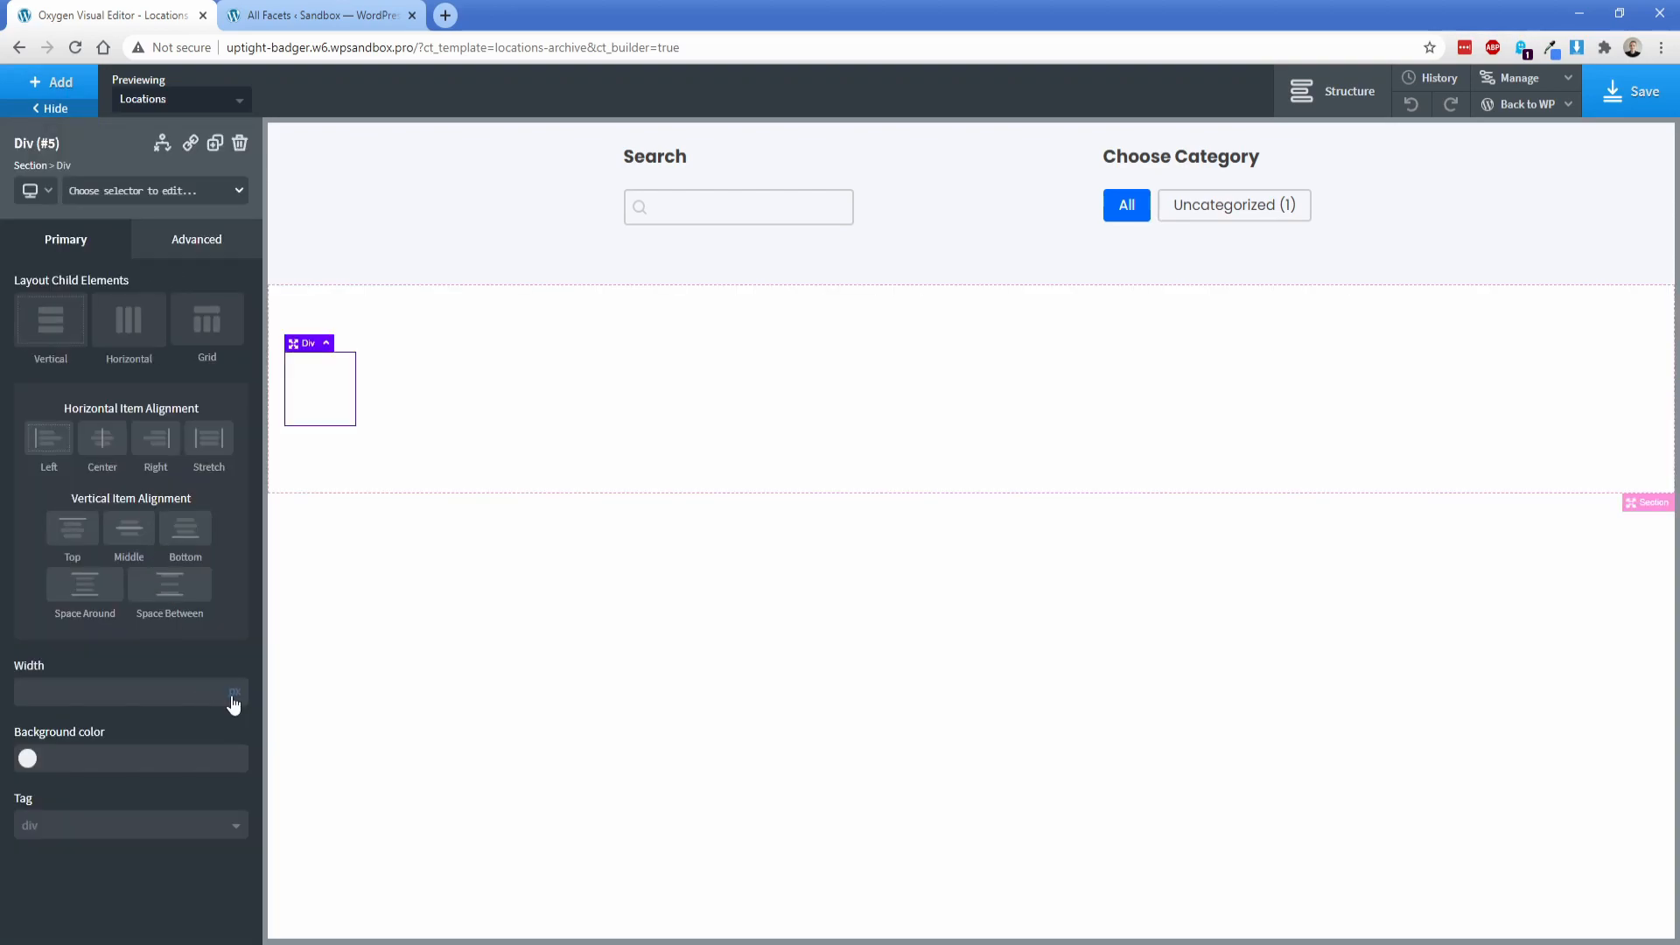
click(236, 689)
text(100)
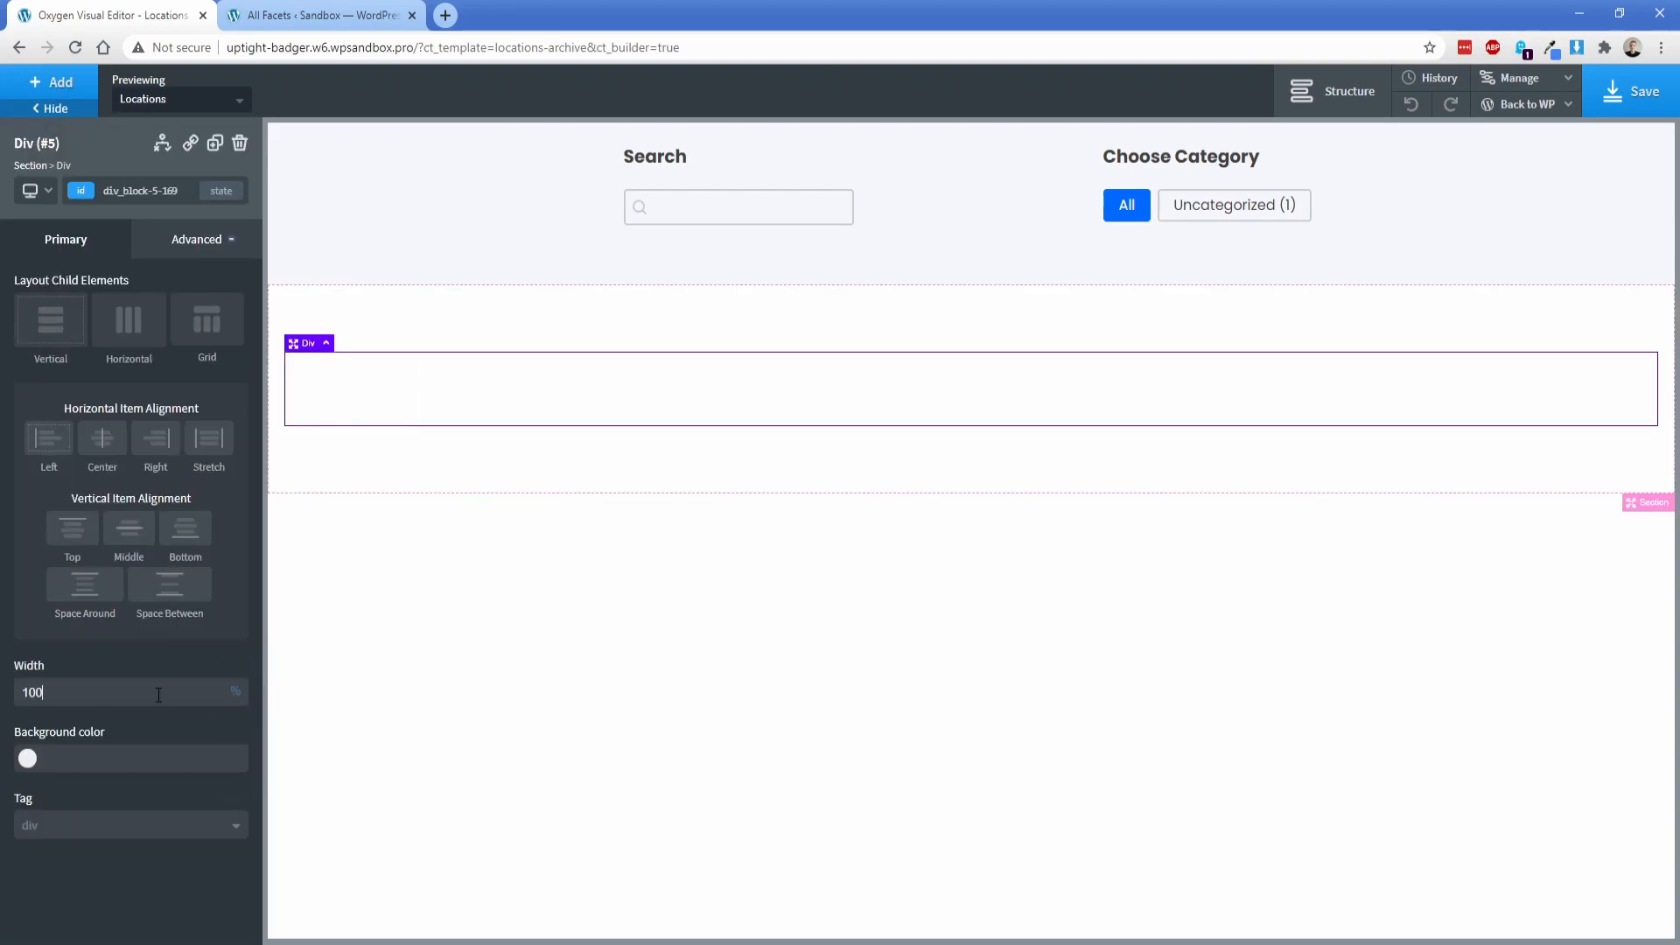
Step: Nest another div inside the 100% wide div and set its width to 48%
click(77, 85)
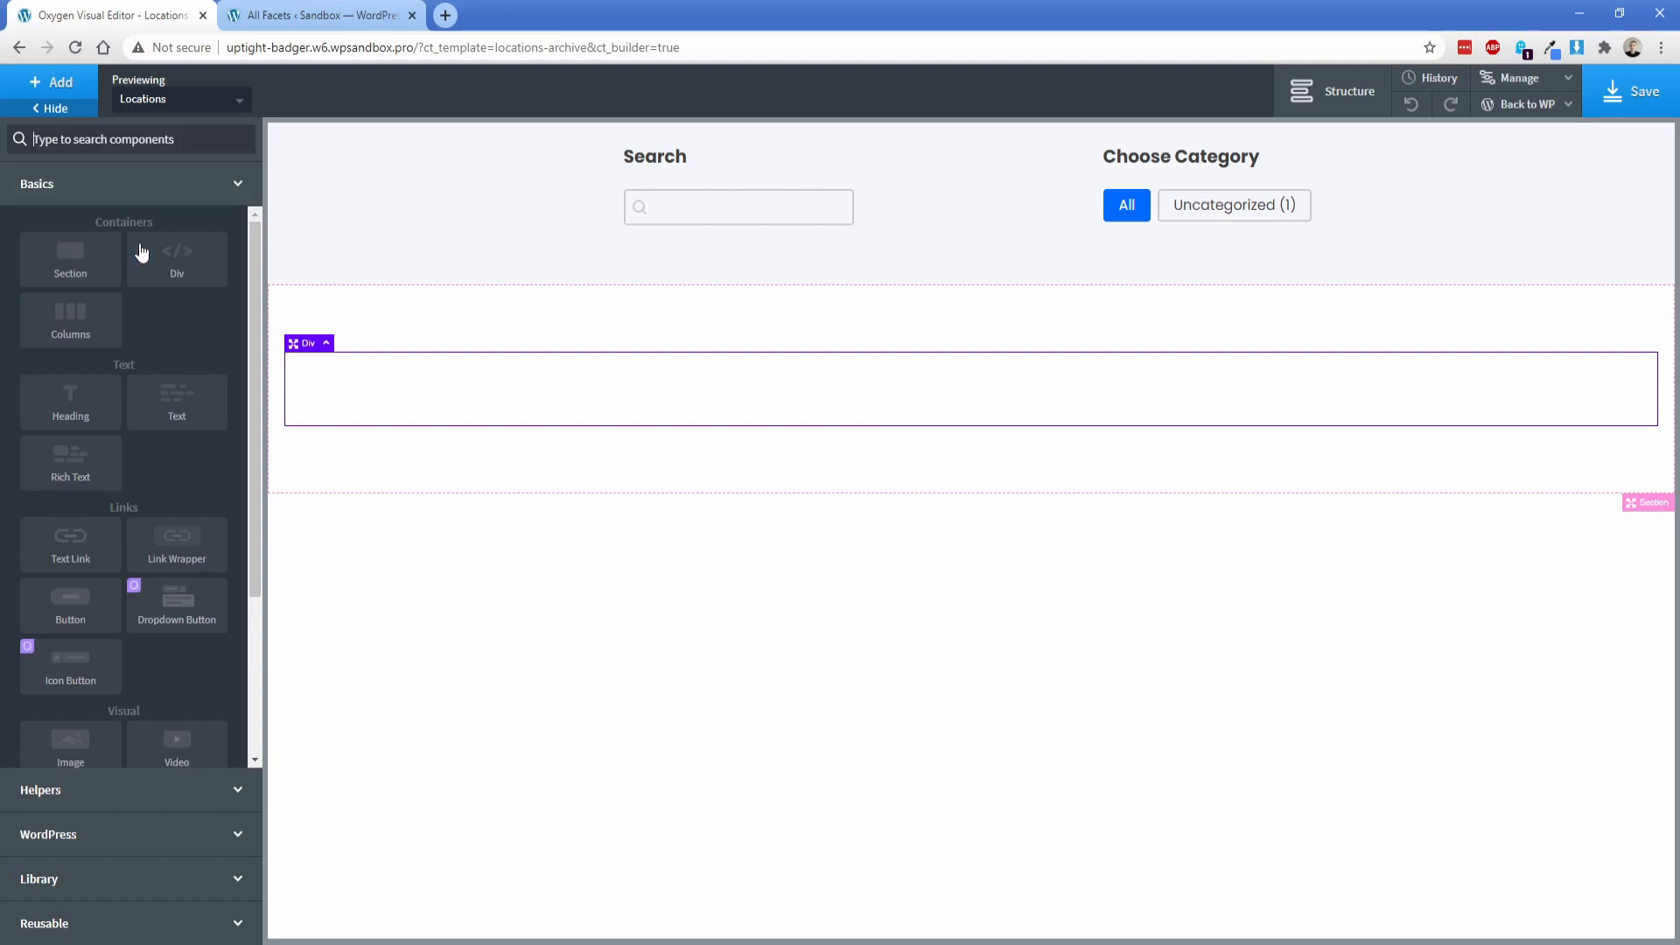
click(148, 272)
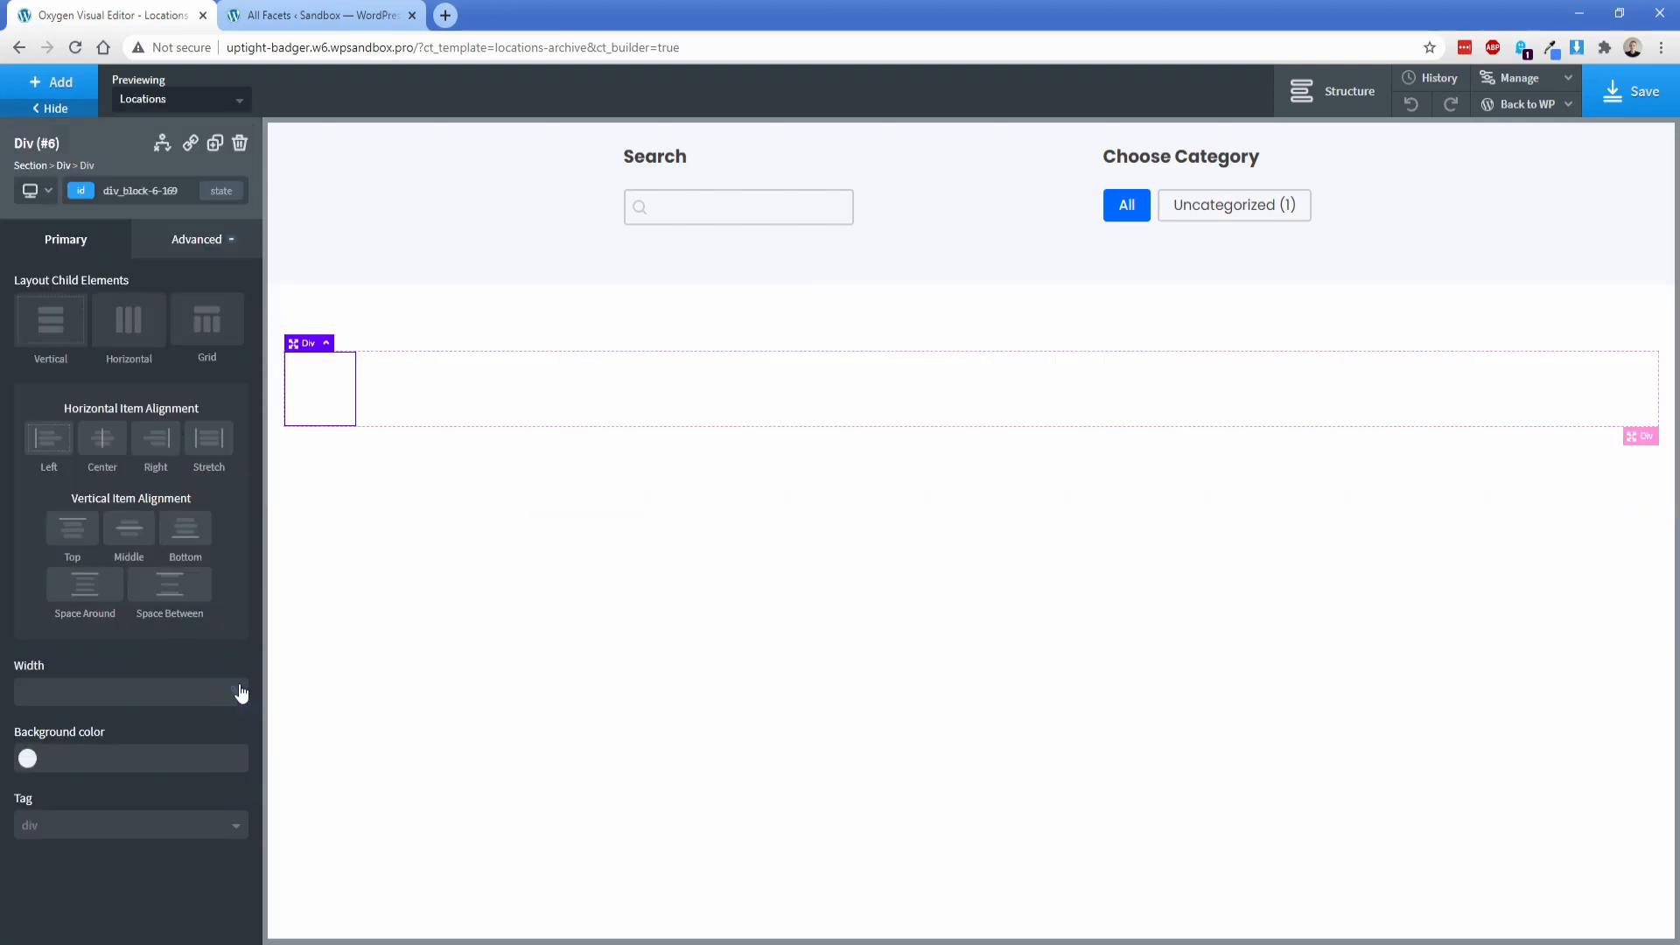
click(99, 692)
text(48)
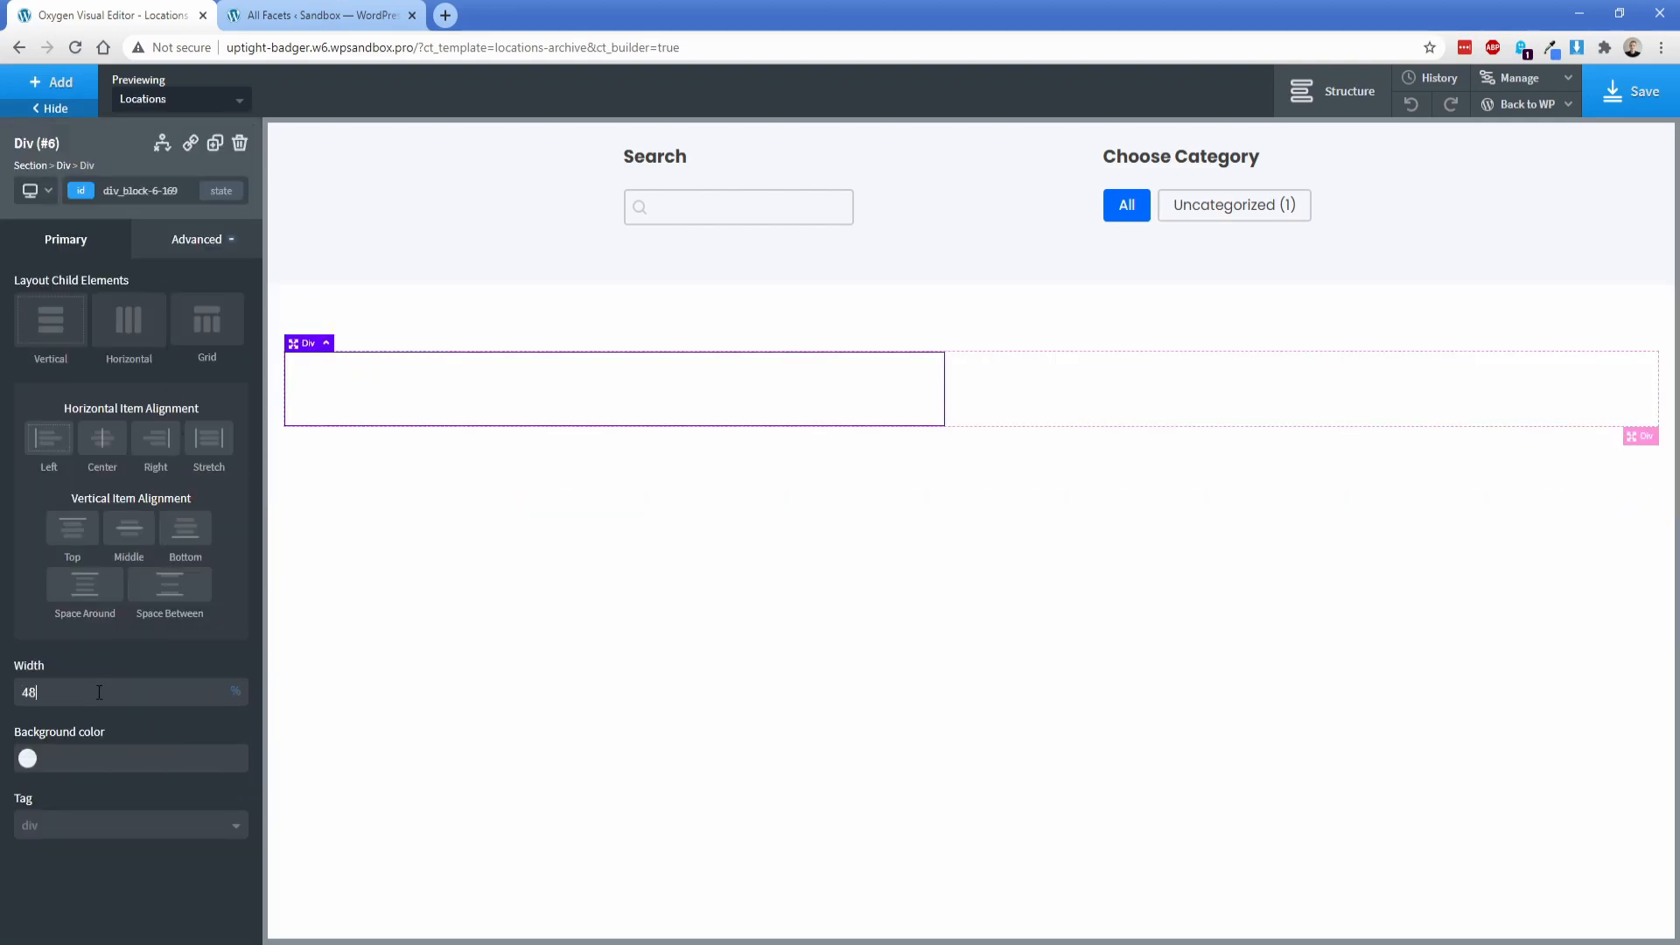
Step: Duplicate the 48% wide div and lay out the parent div's children horizontally with Space Between alignment
click(212, 144)
click(1032, 420)
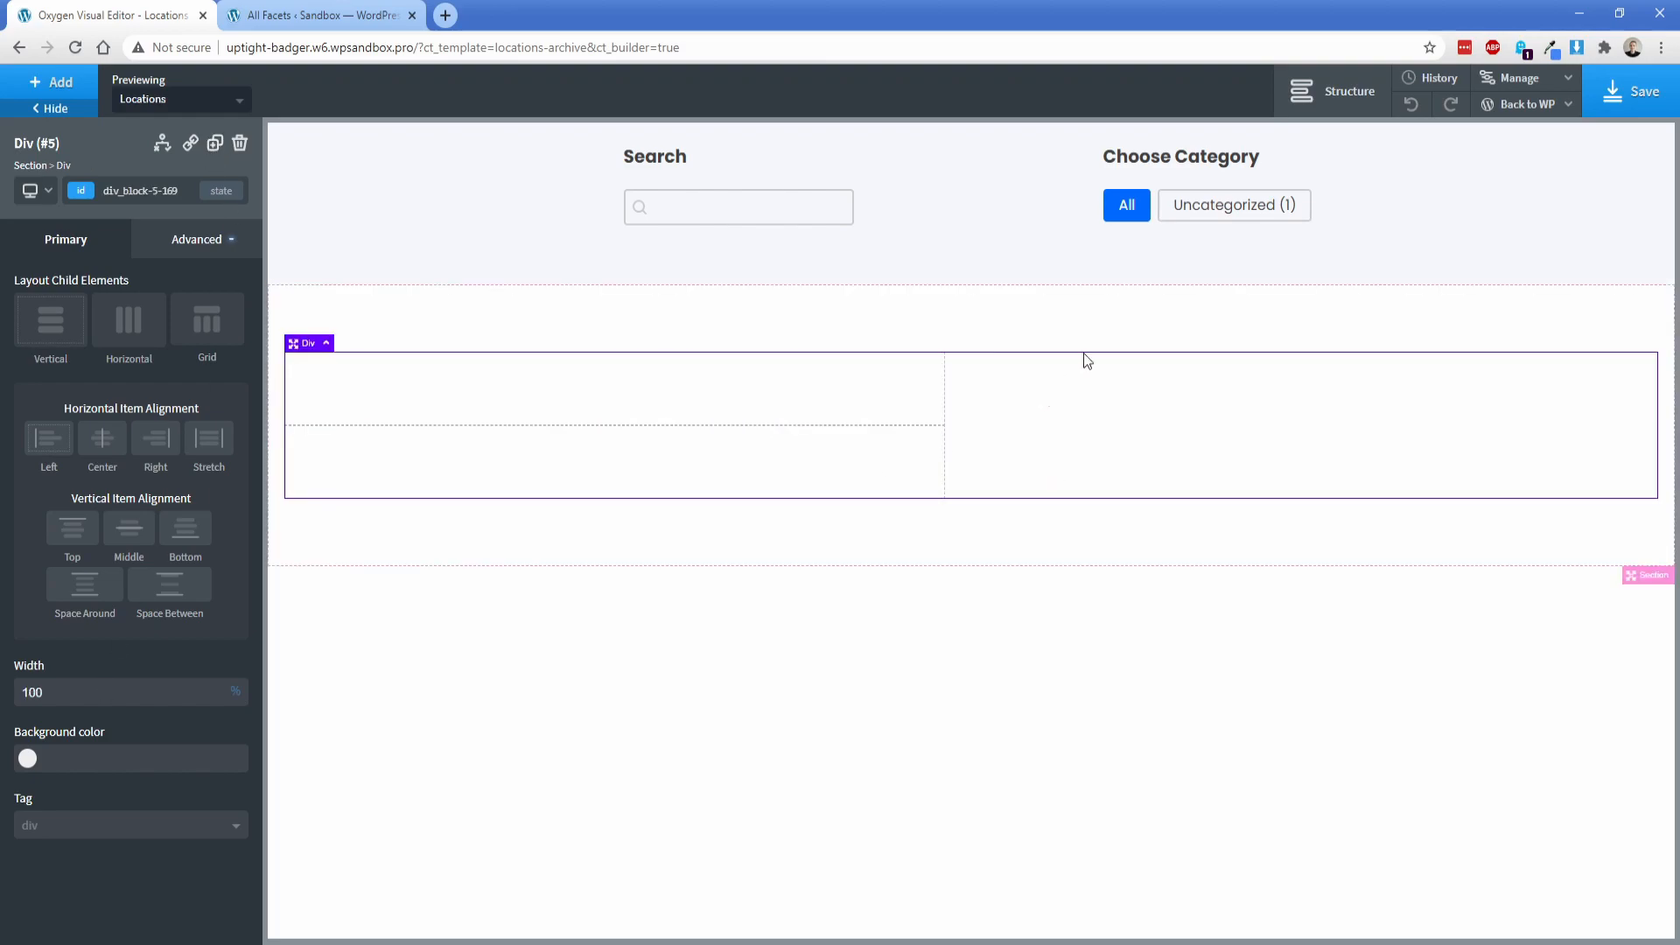
click(1102, 322)
click(1330, 91)
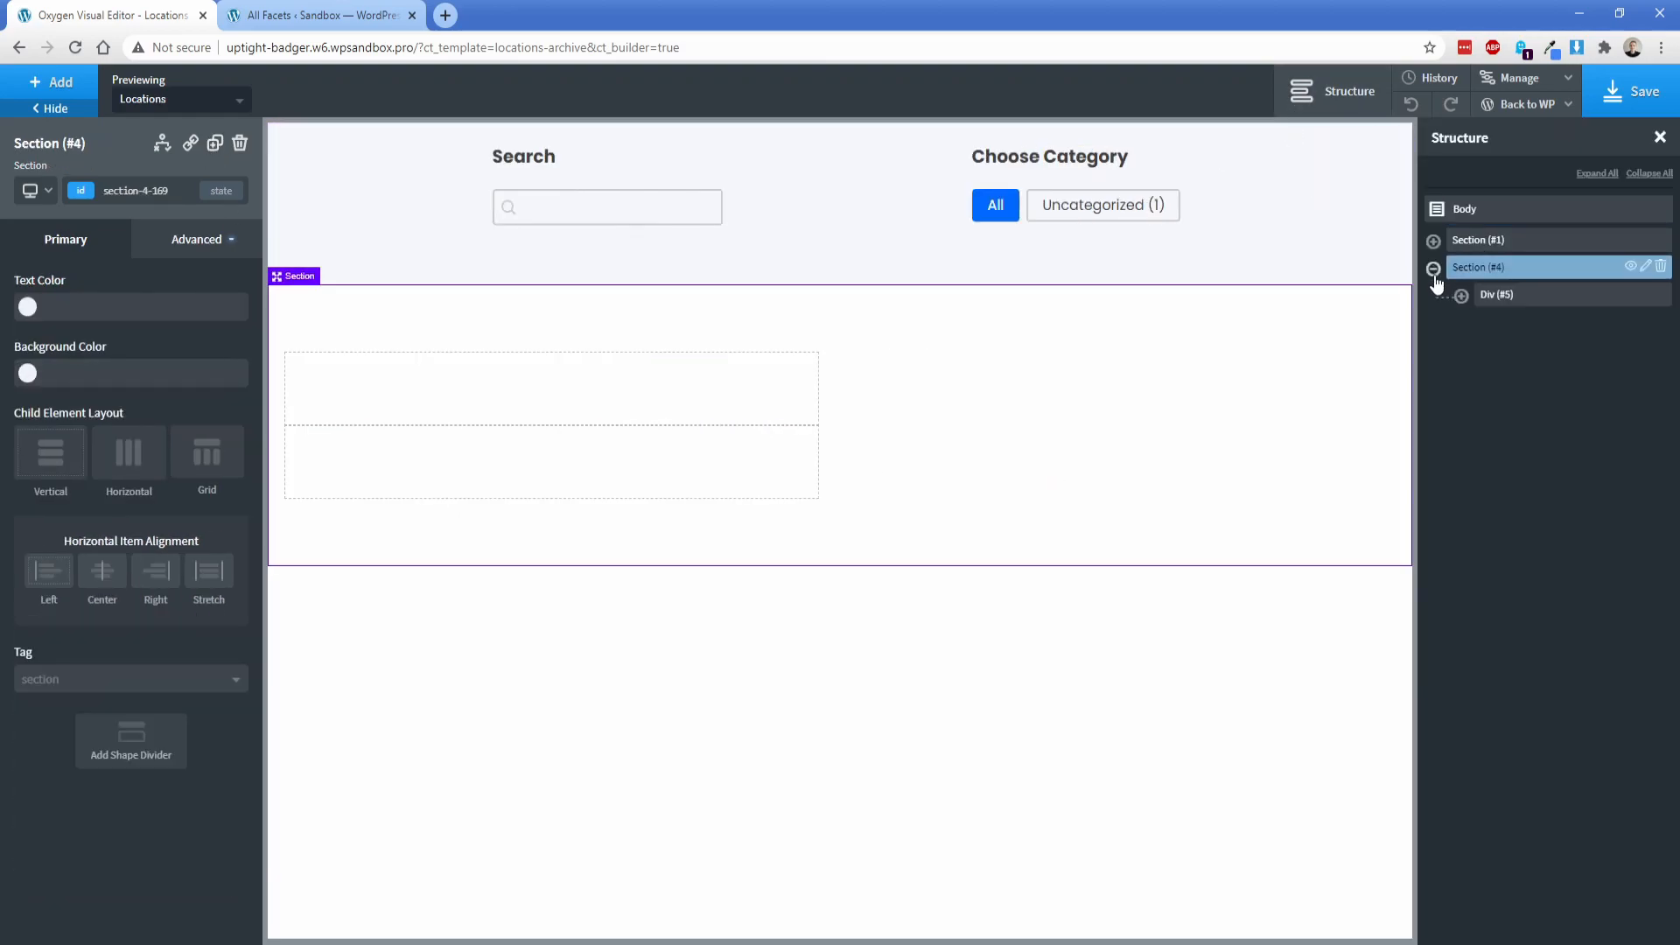
click(1495, 296)
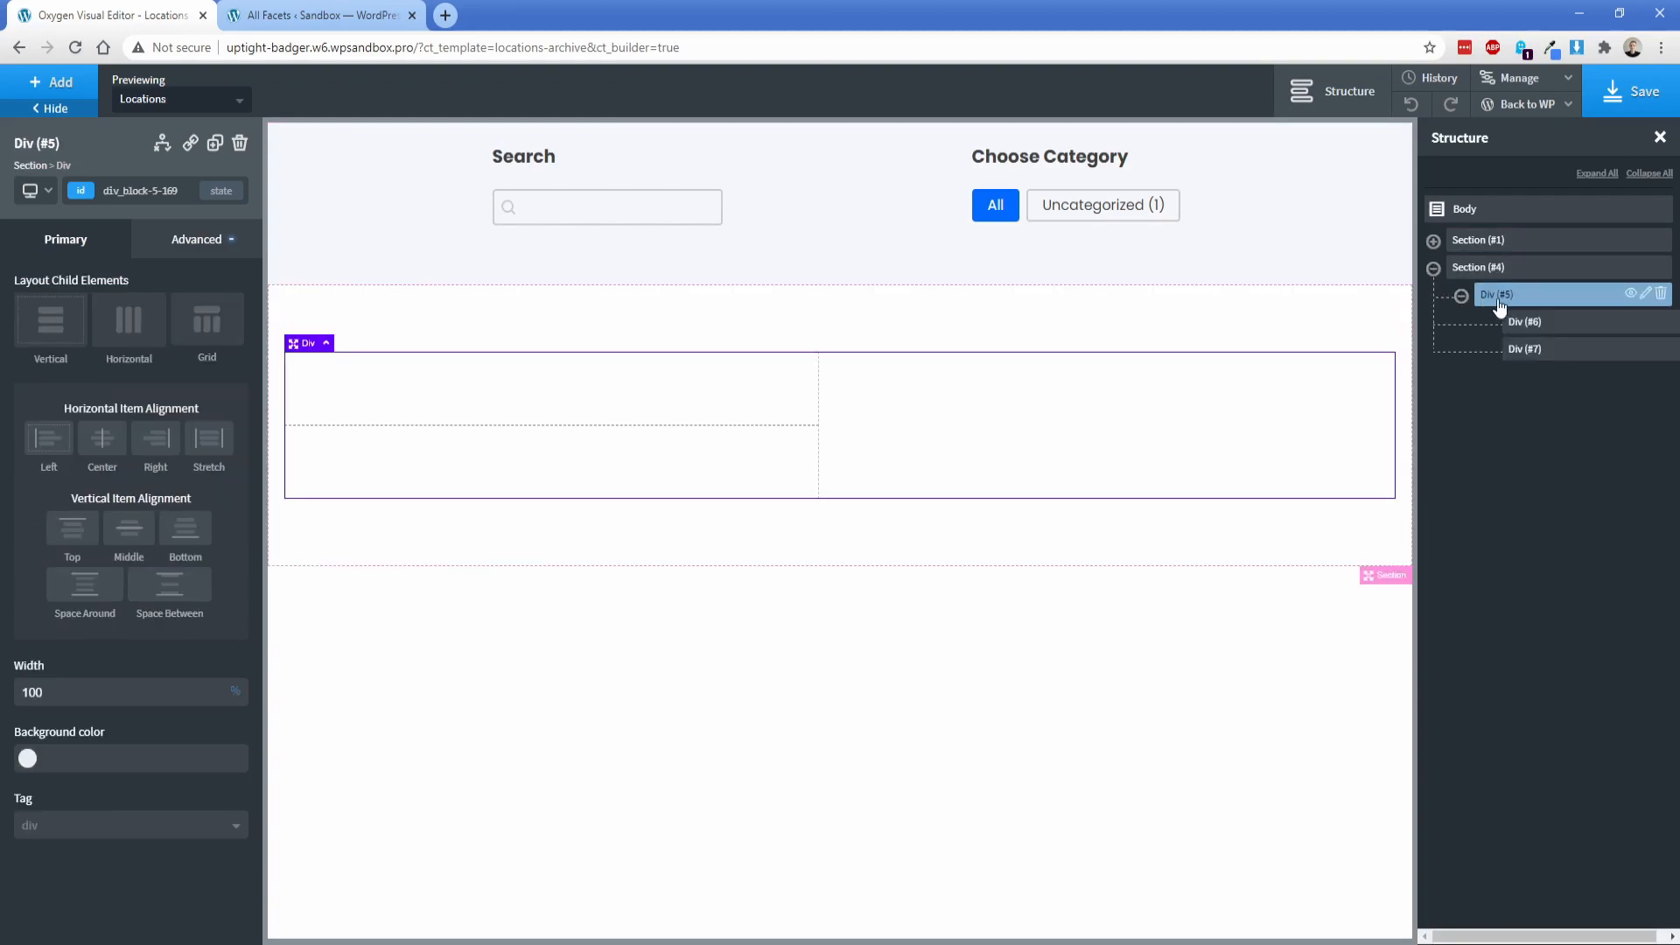
click(127, 329)
click(158, 711)
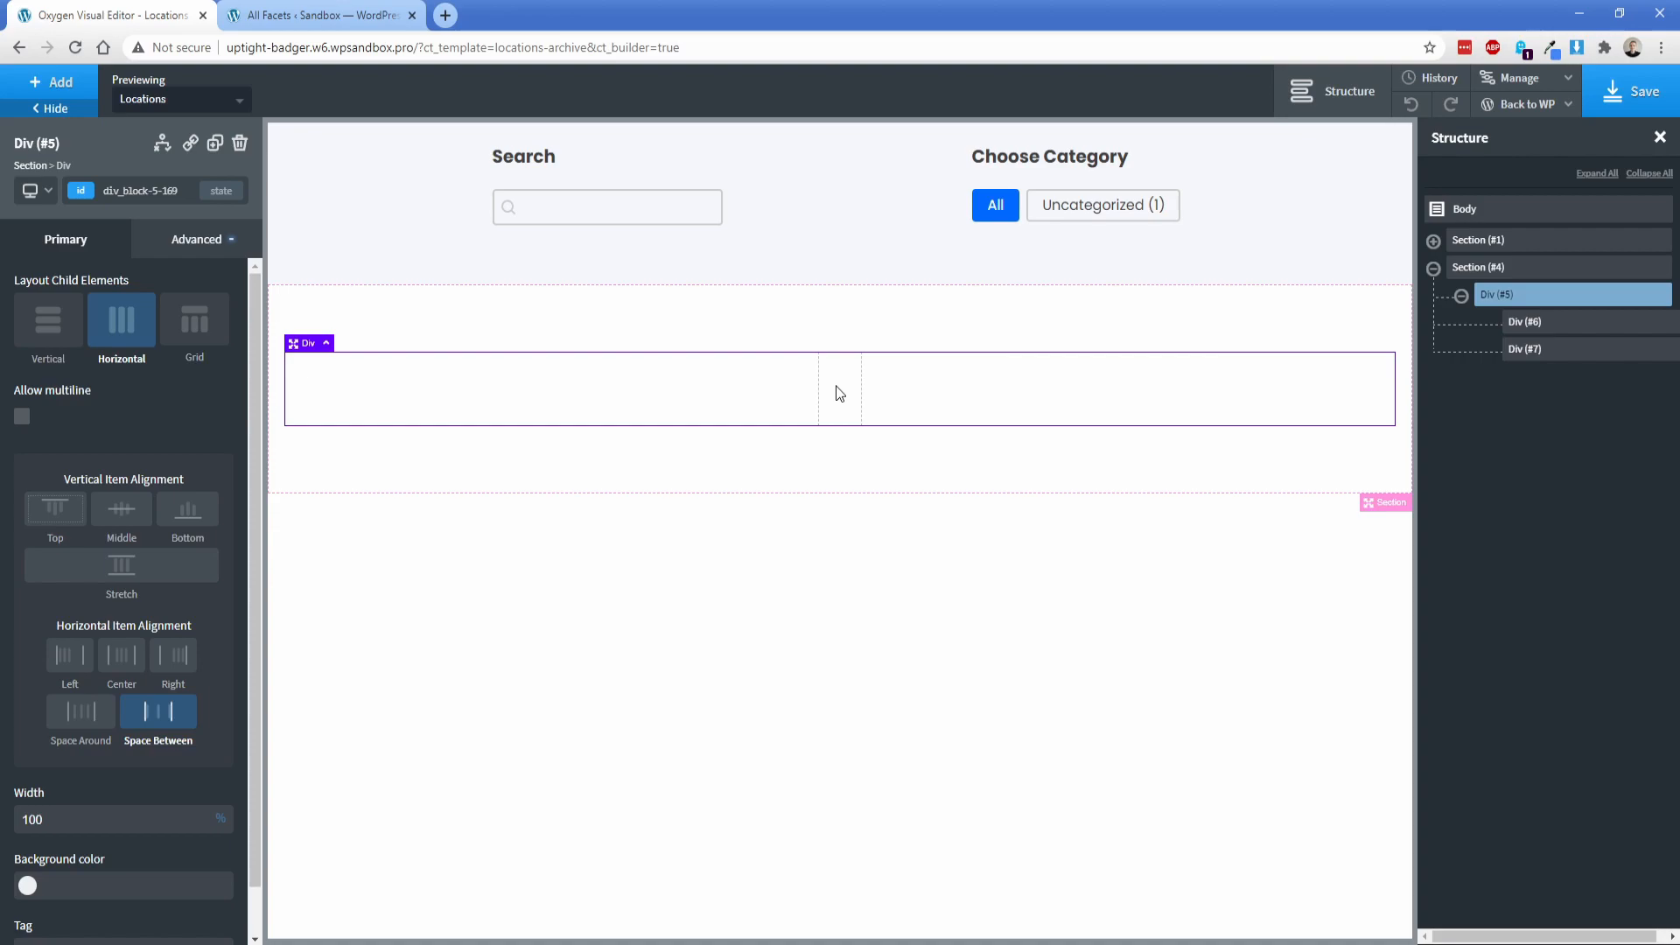
Step: Add a Repeater inside the first 48% wide div and open its query settings
click(737, 402)
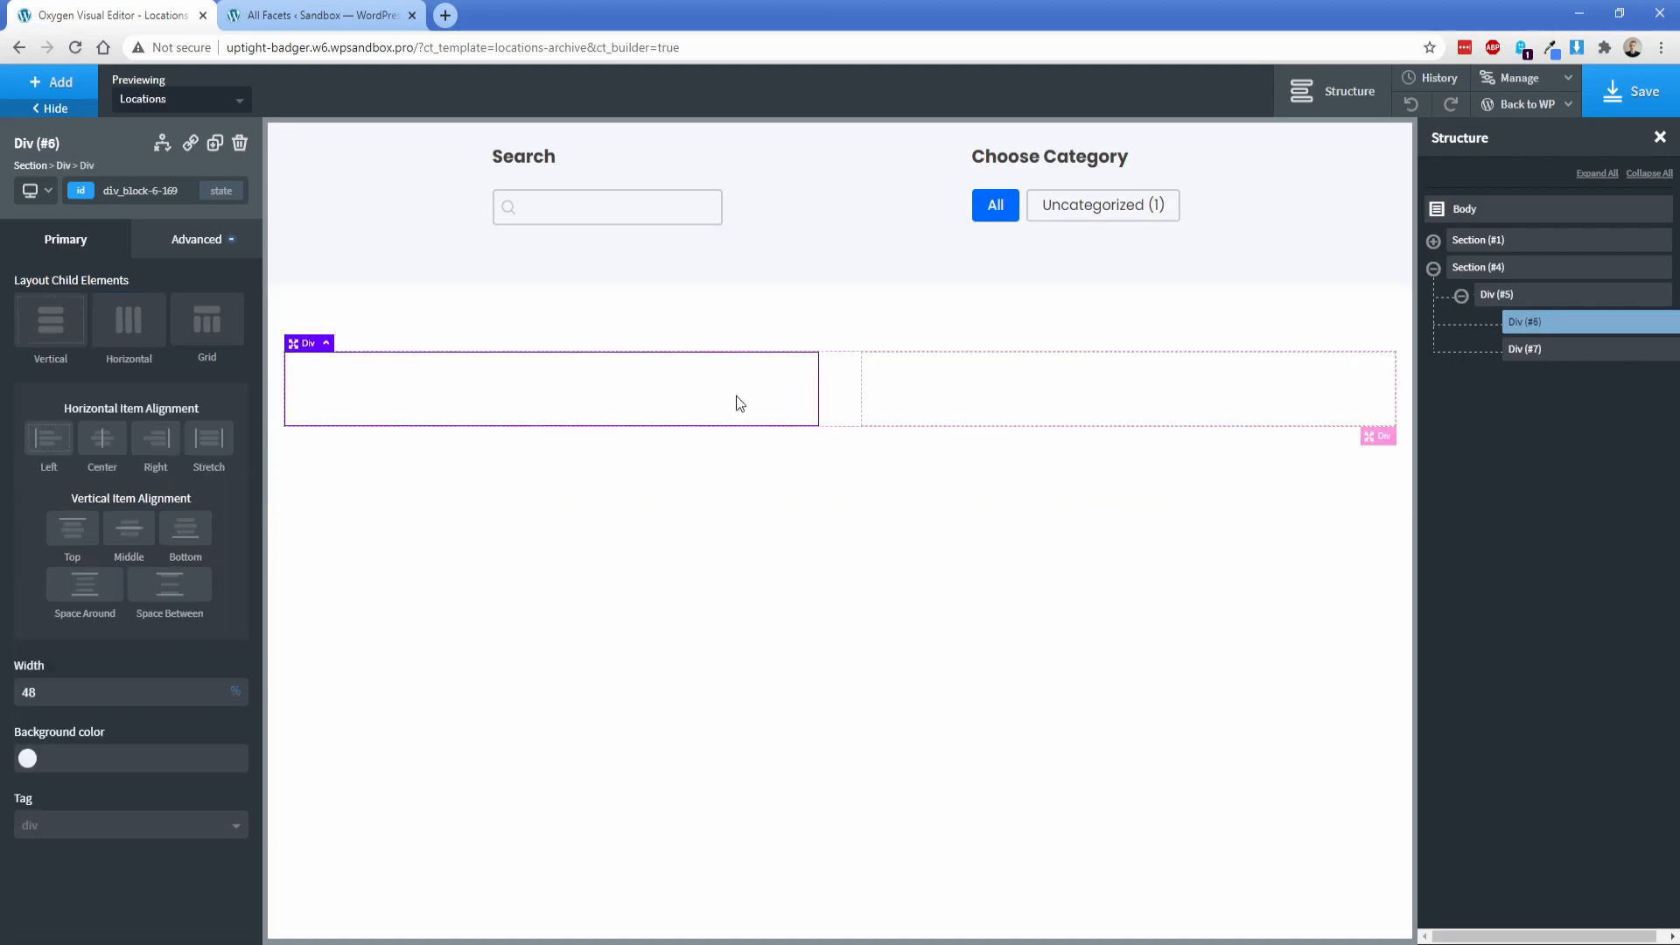
click(53, 83)
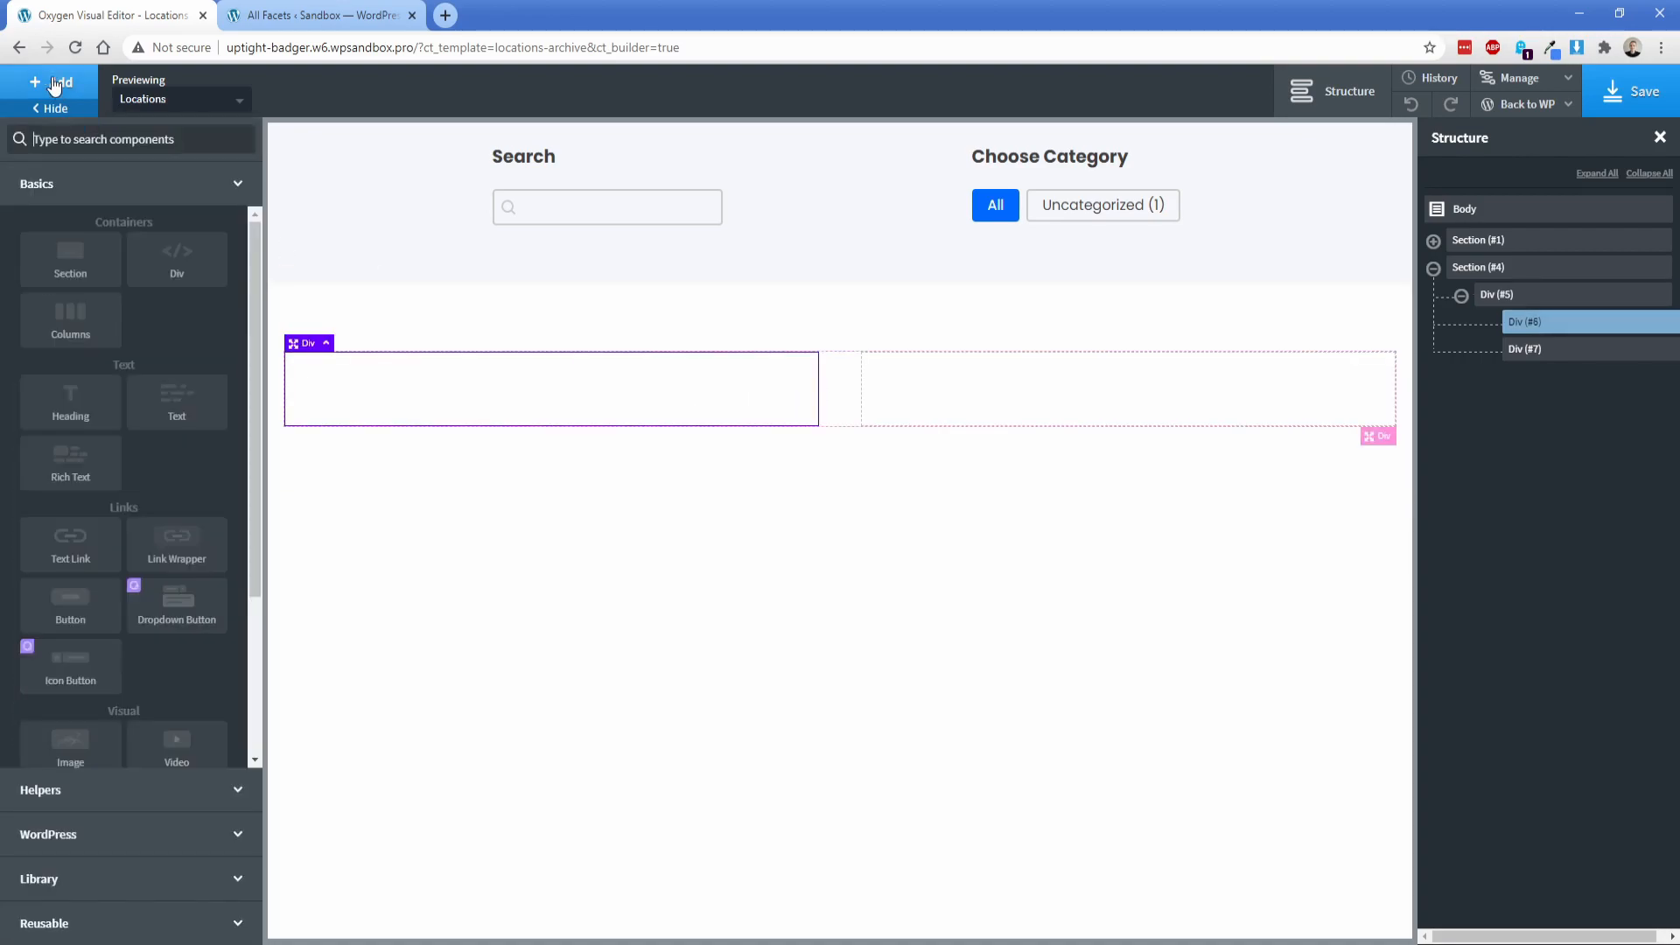
text(re)
click(169, 201)
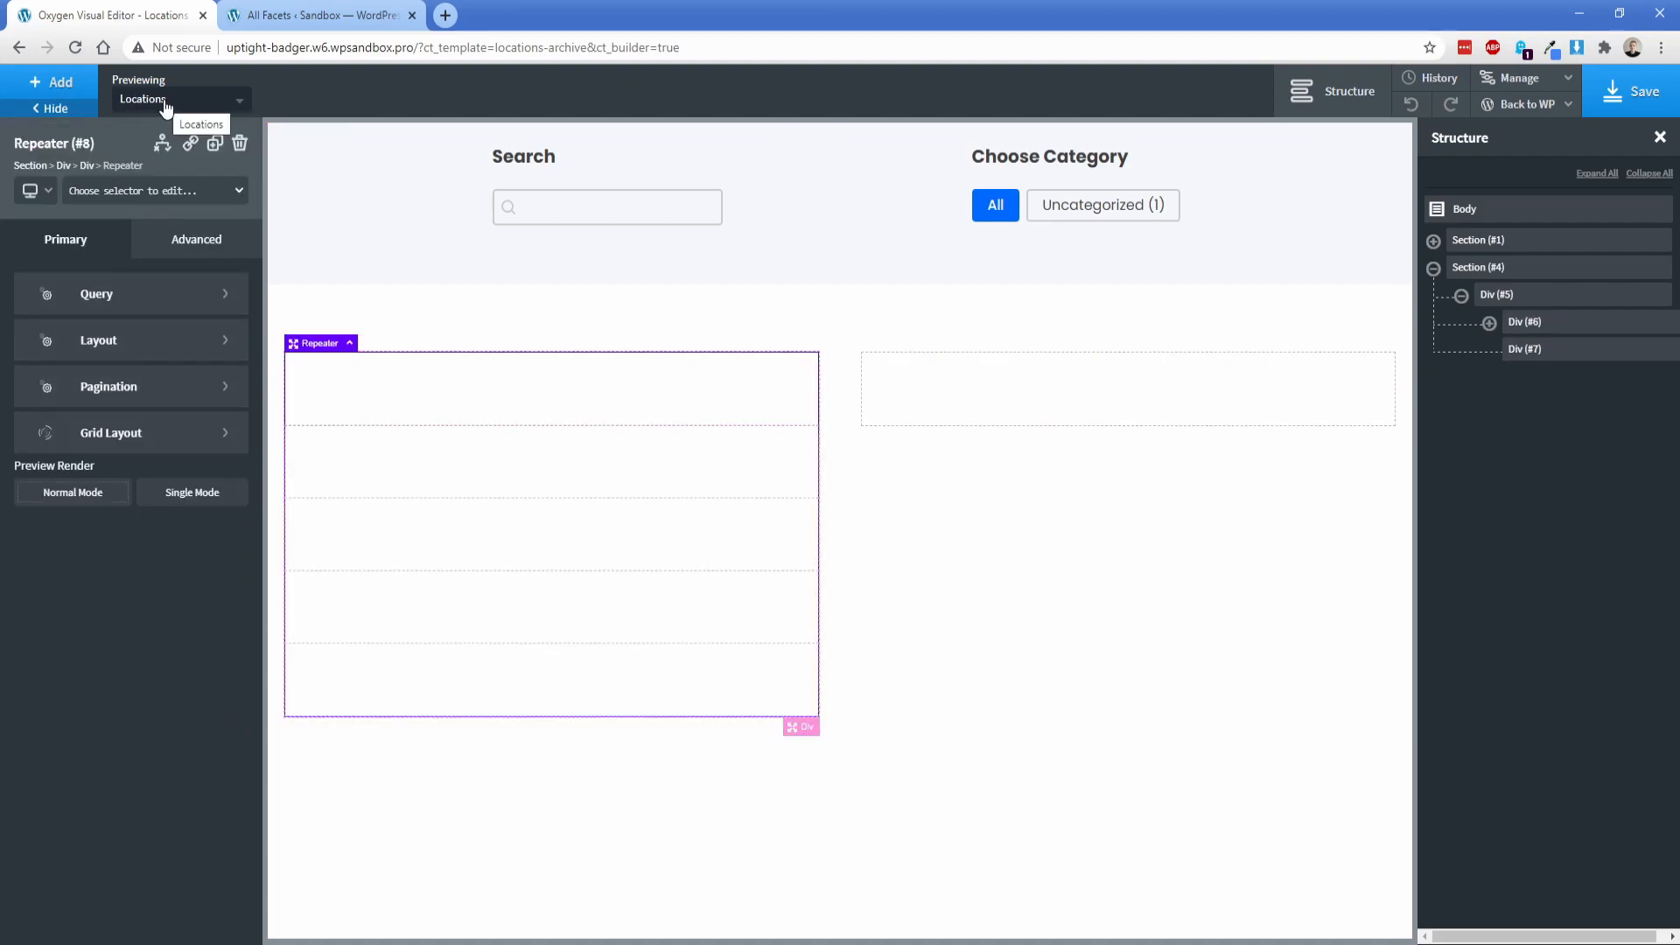
click(112, 306)
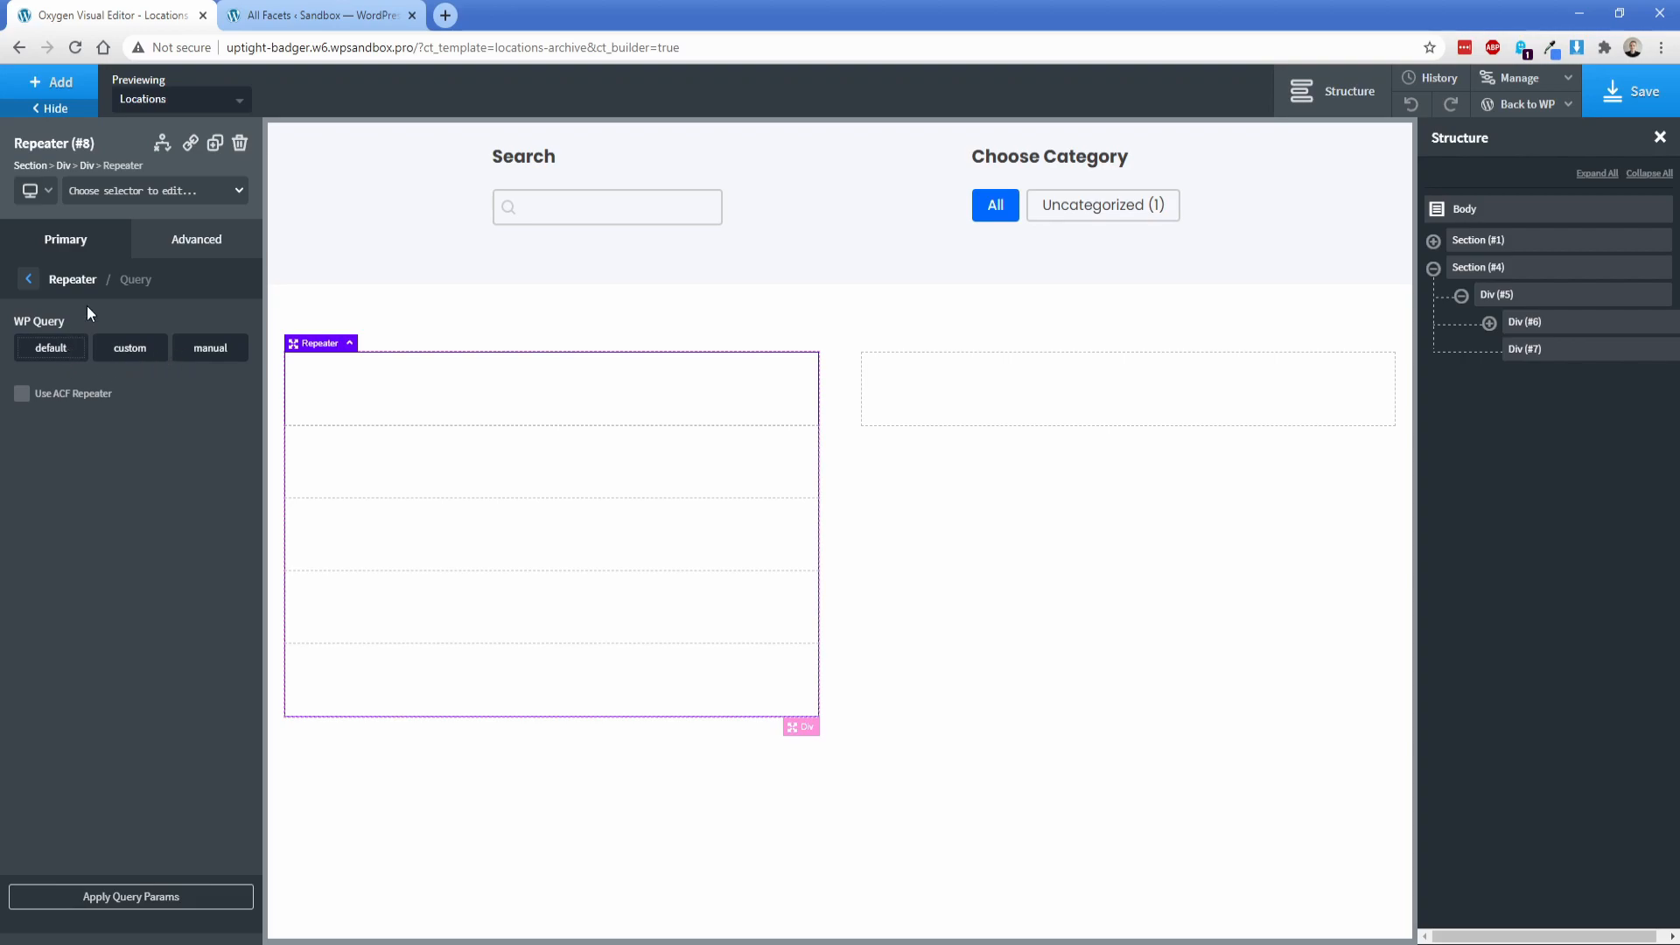
Step: Add an image element inside the repeater's div
click(306, 391)
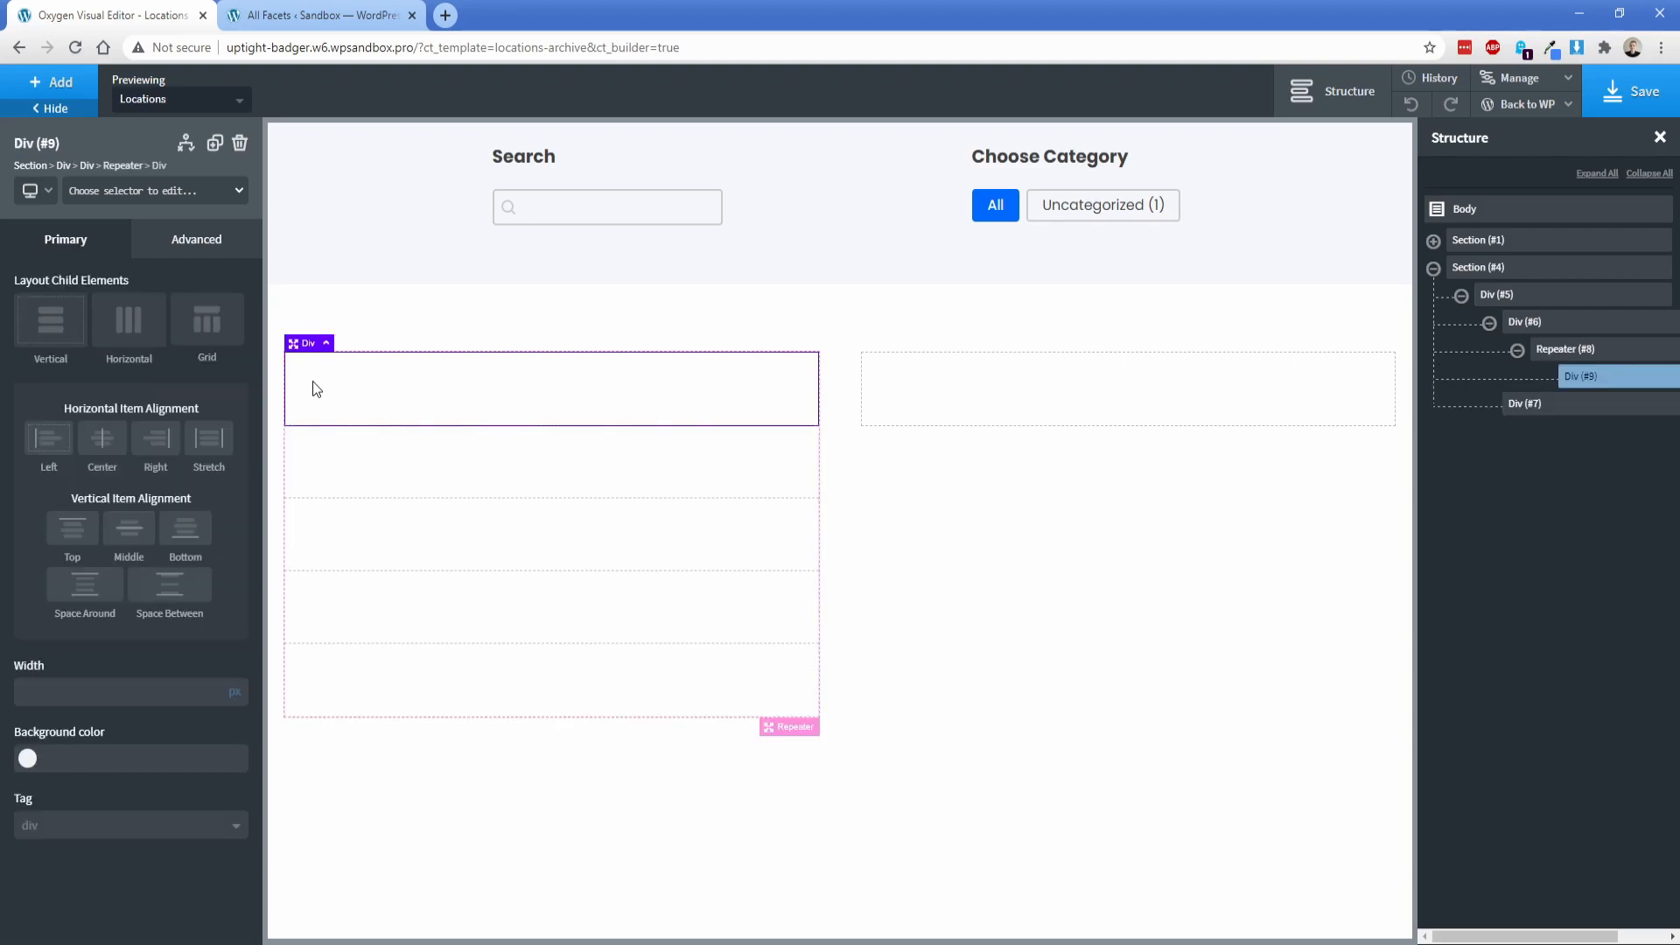
click(66, 85)
text(im)
click(79, 207)
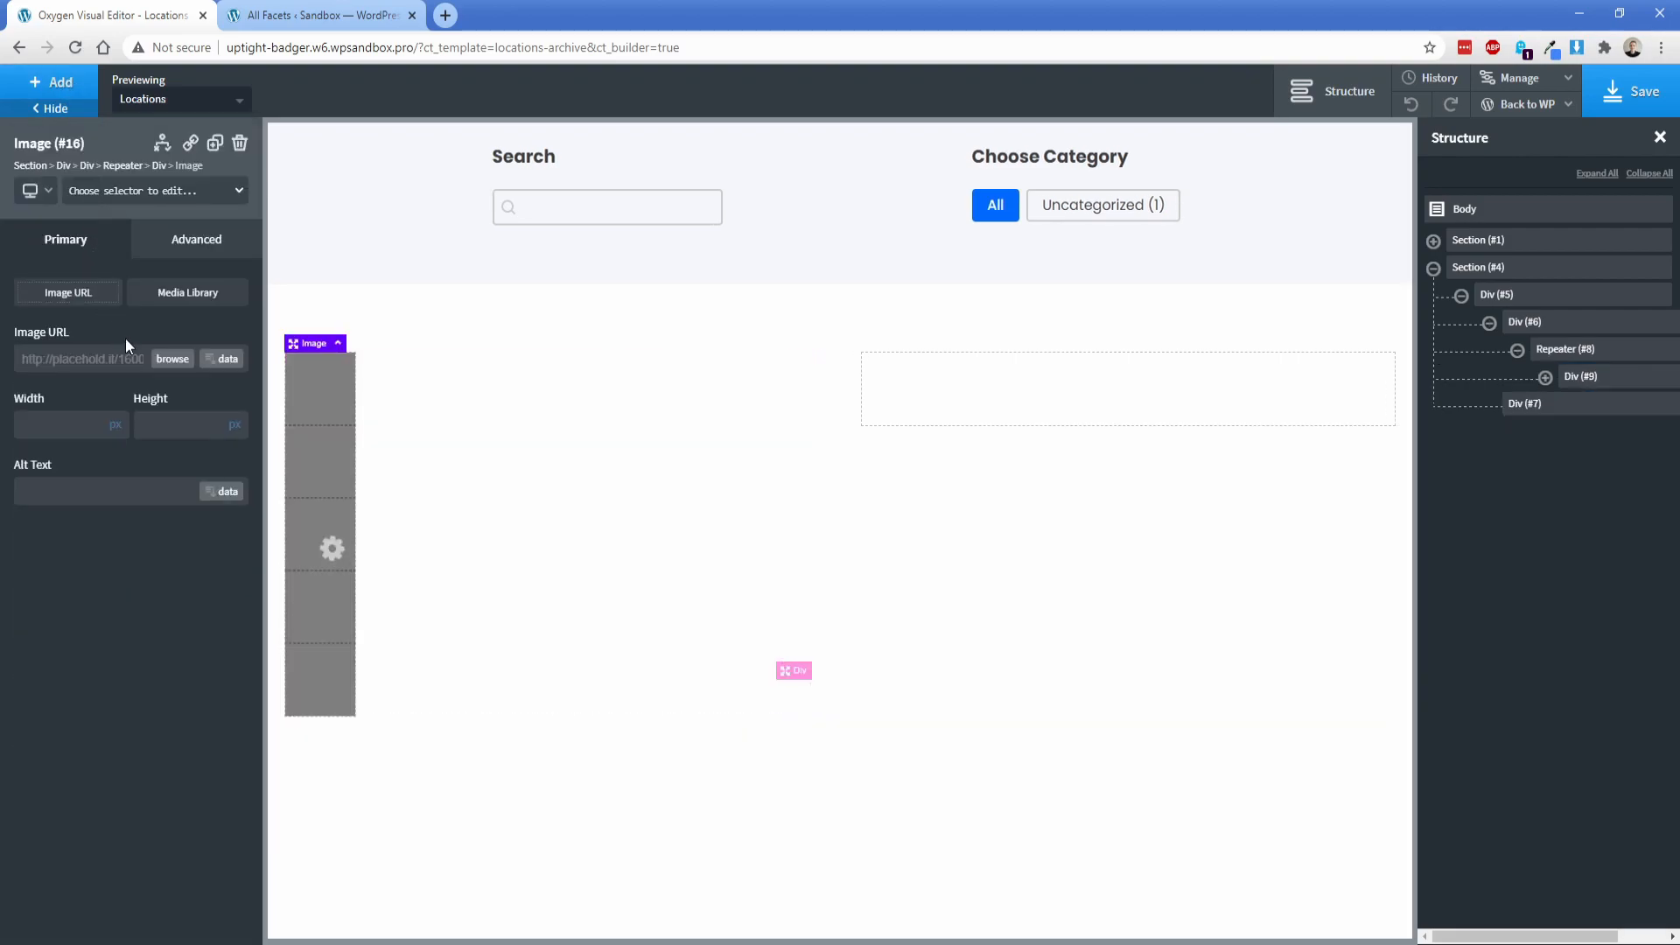
Step: Set the repeater image's URL to the post's dynamic featured image at Medium size
click(230, 359)
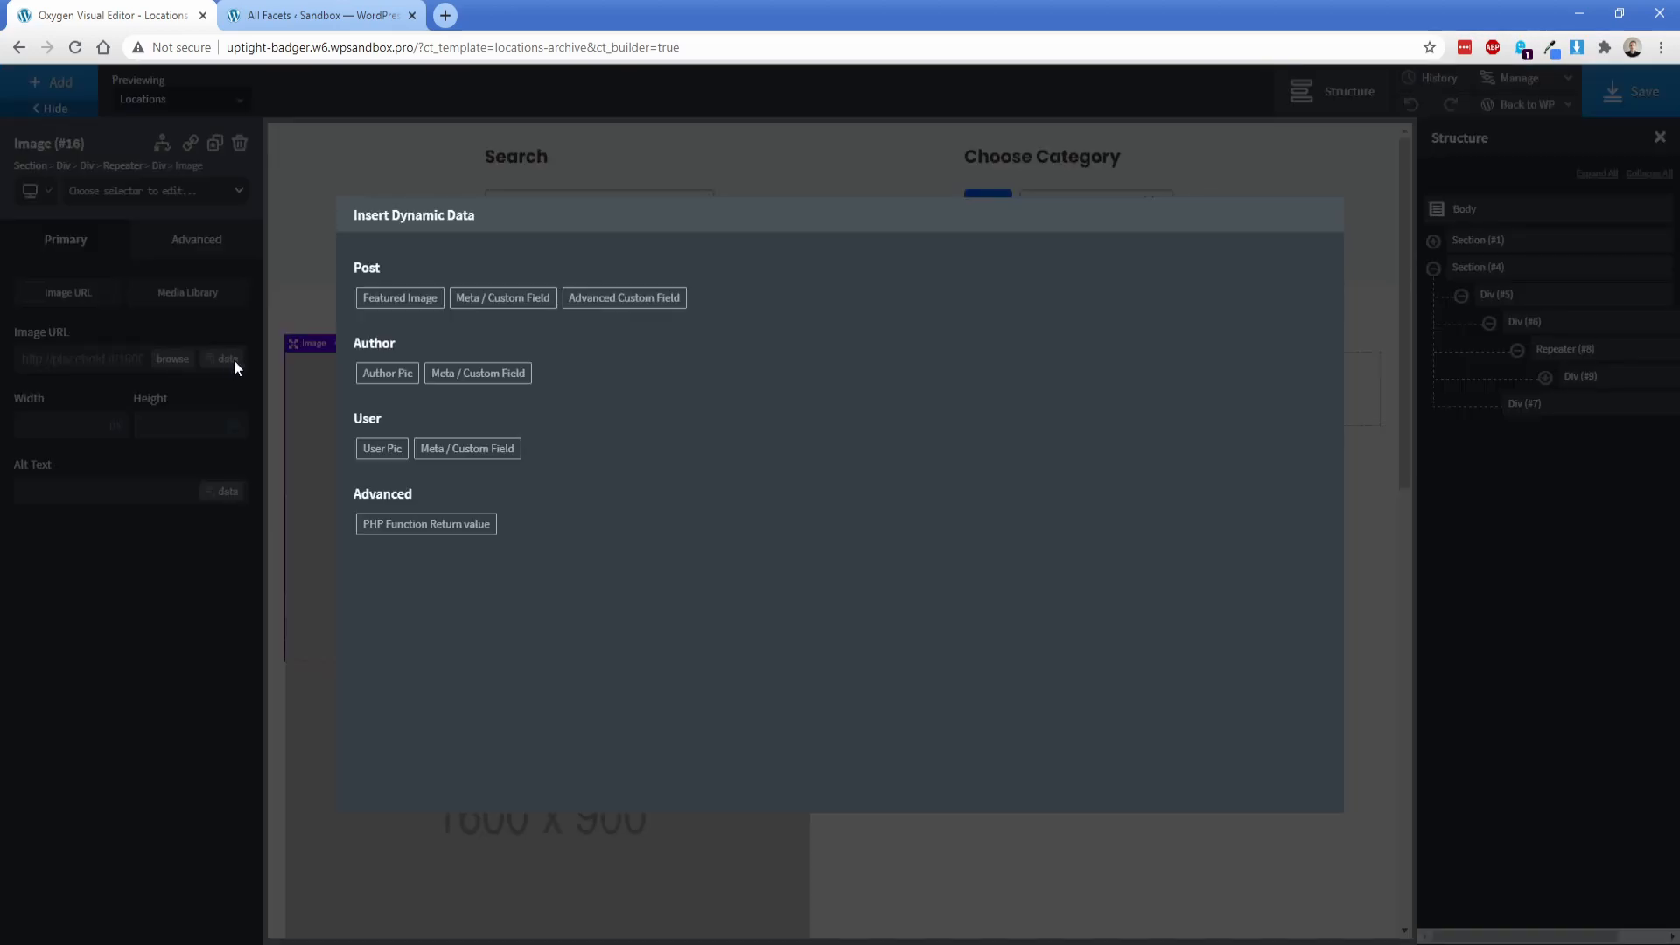
click(396, 301)
click(404, 318)
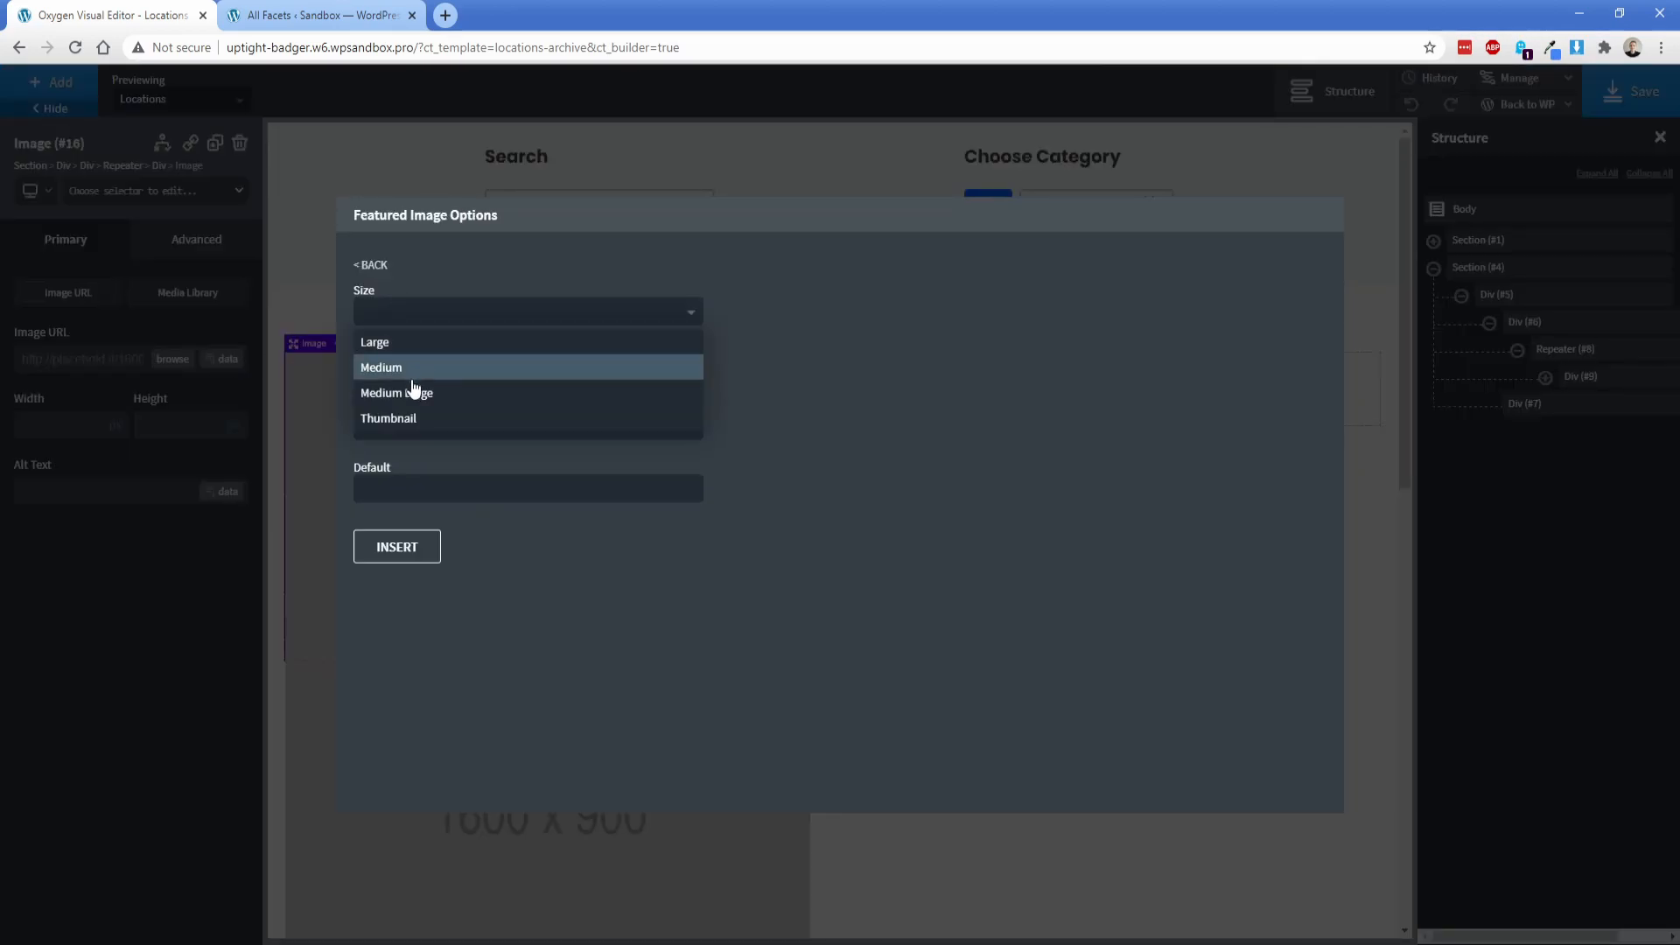
click(412, 370)
click(396, 547)
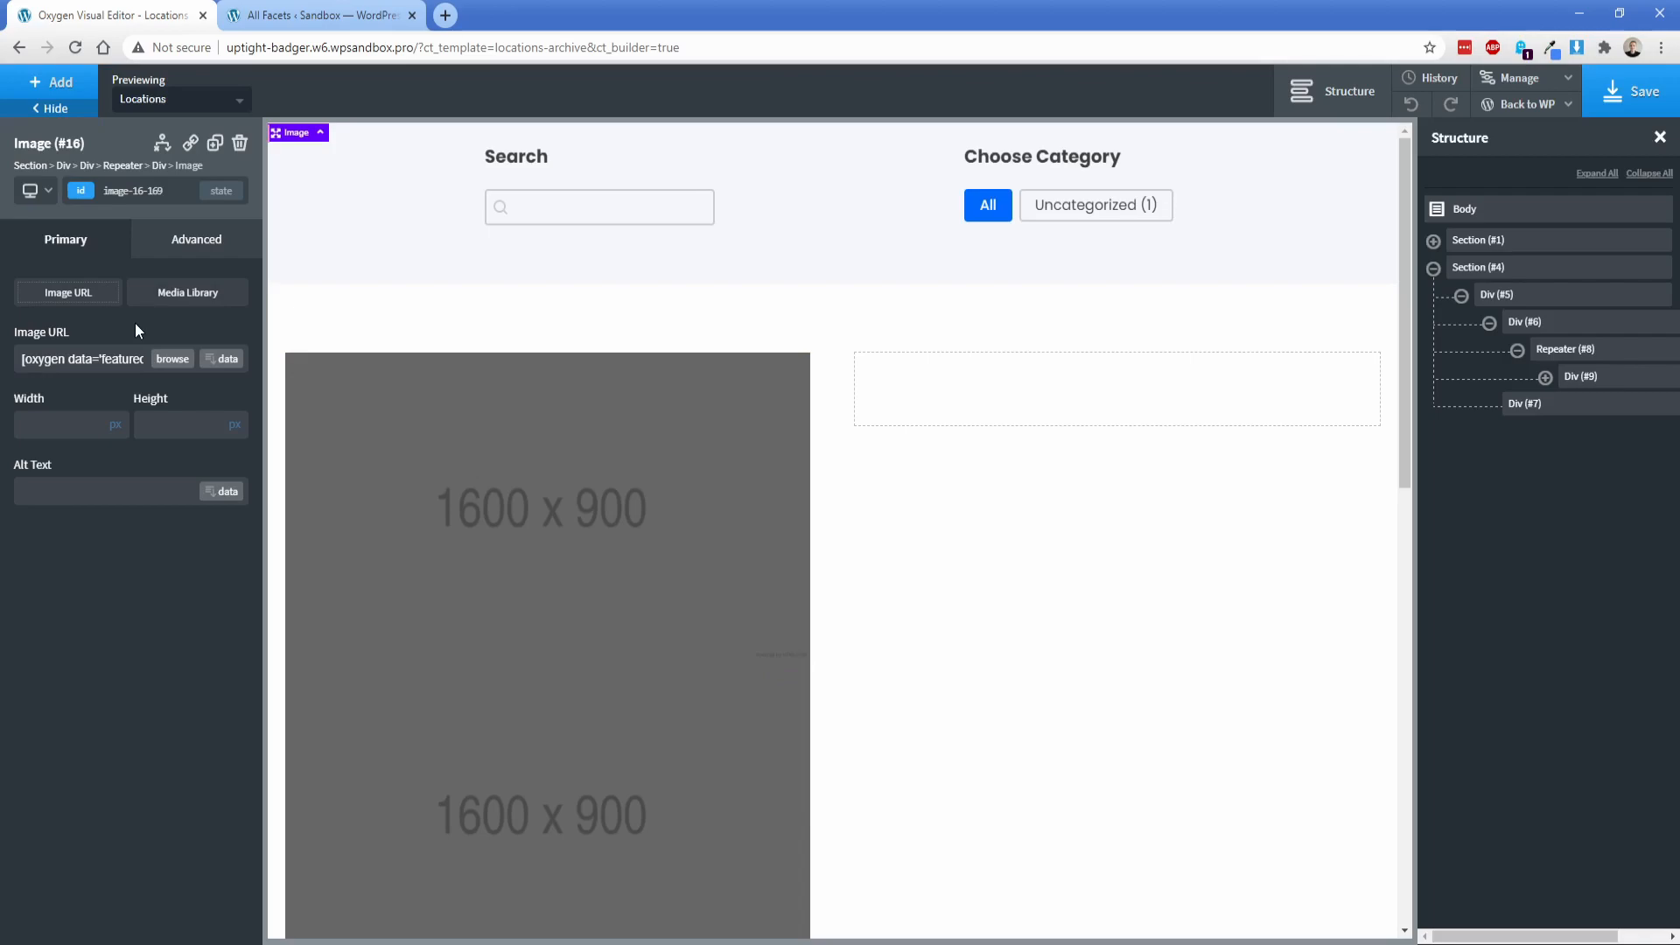
Step: Add a div below the image inside the repeater's div and expand that div's structure
click(54, 82)
click(183, 276)
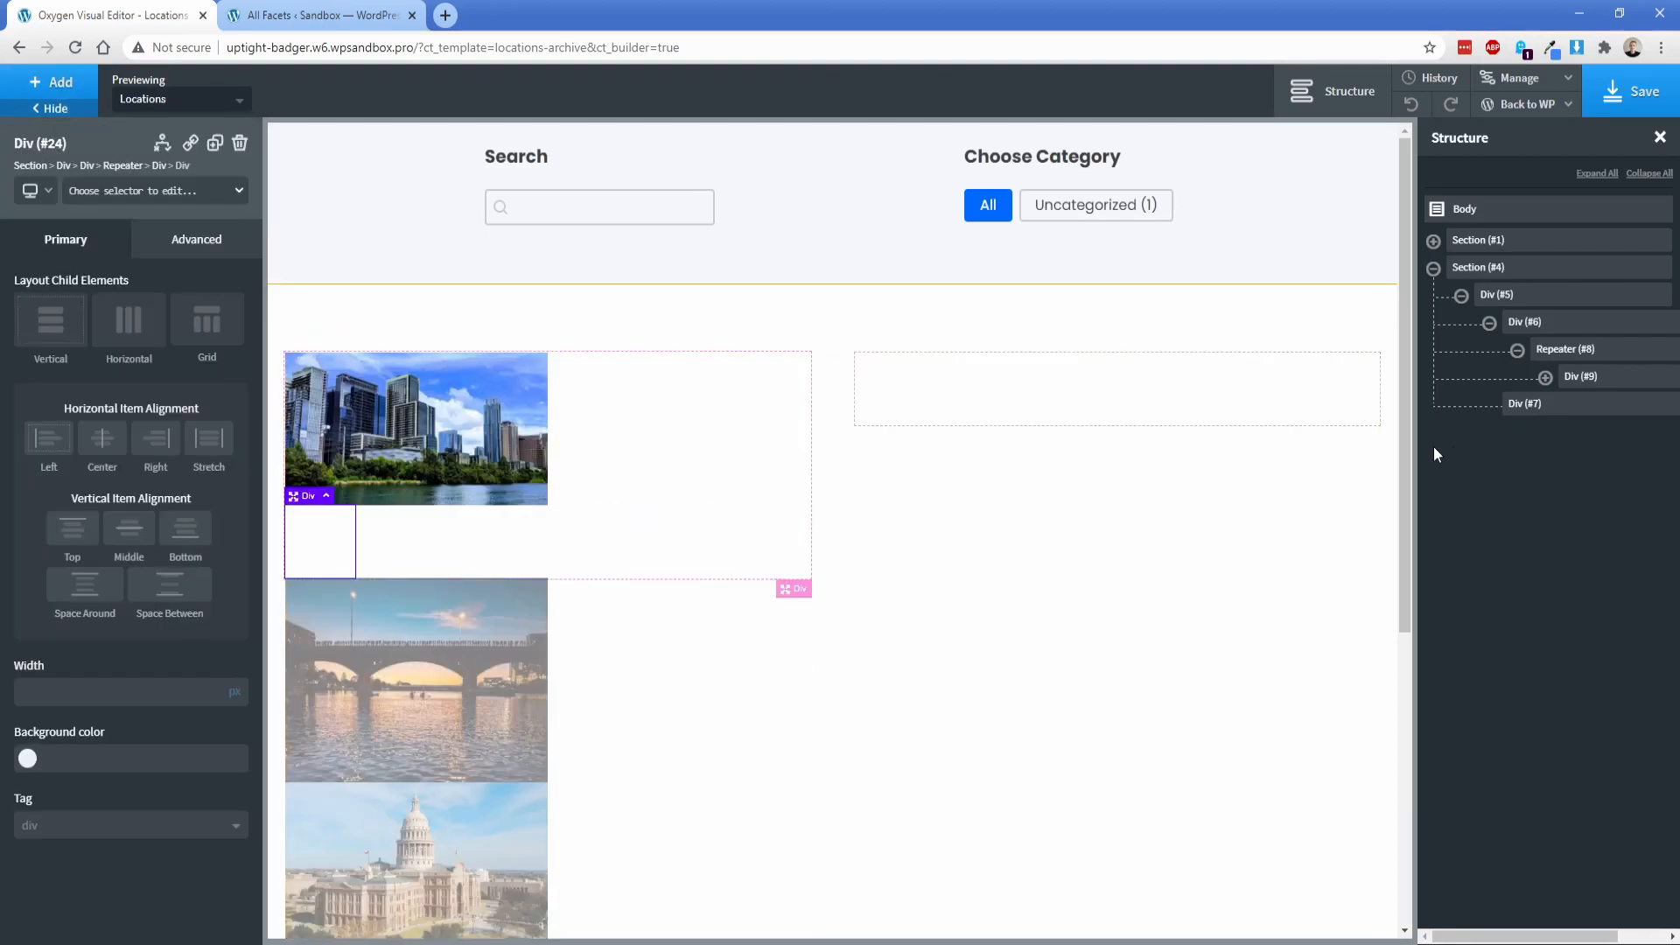
click(1545, 377)
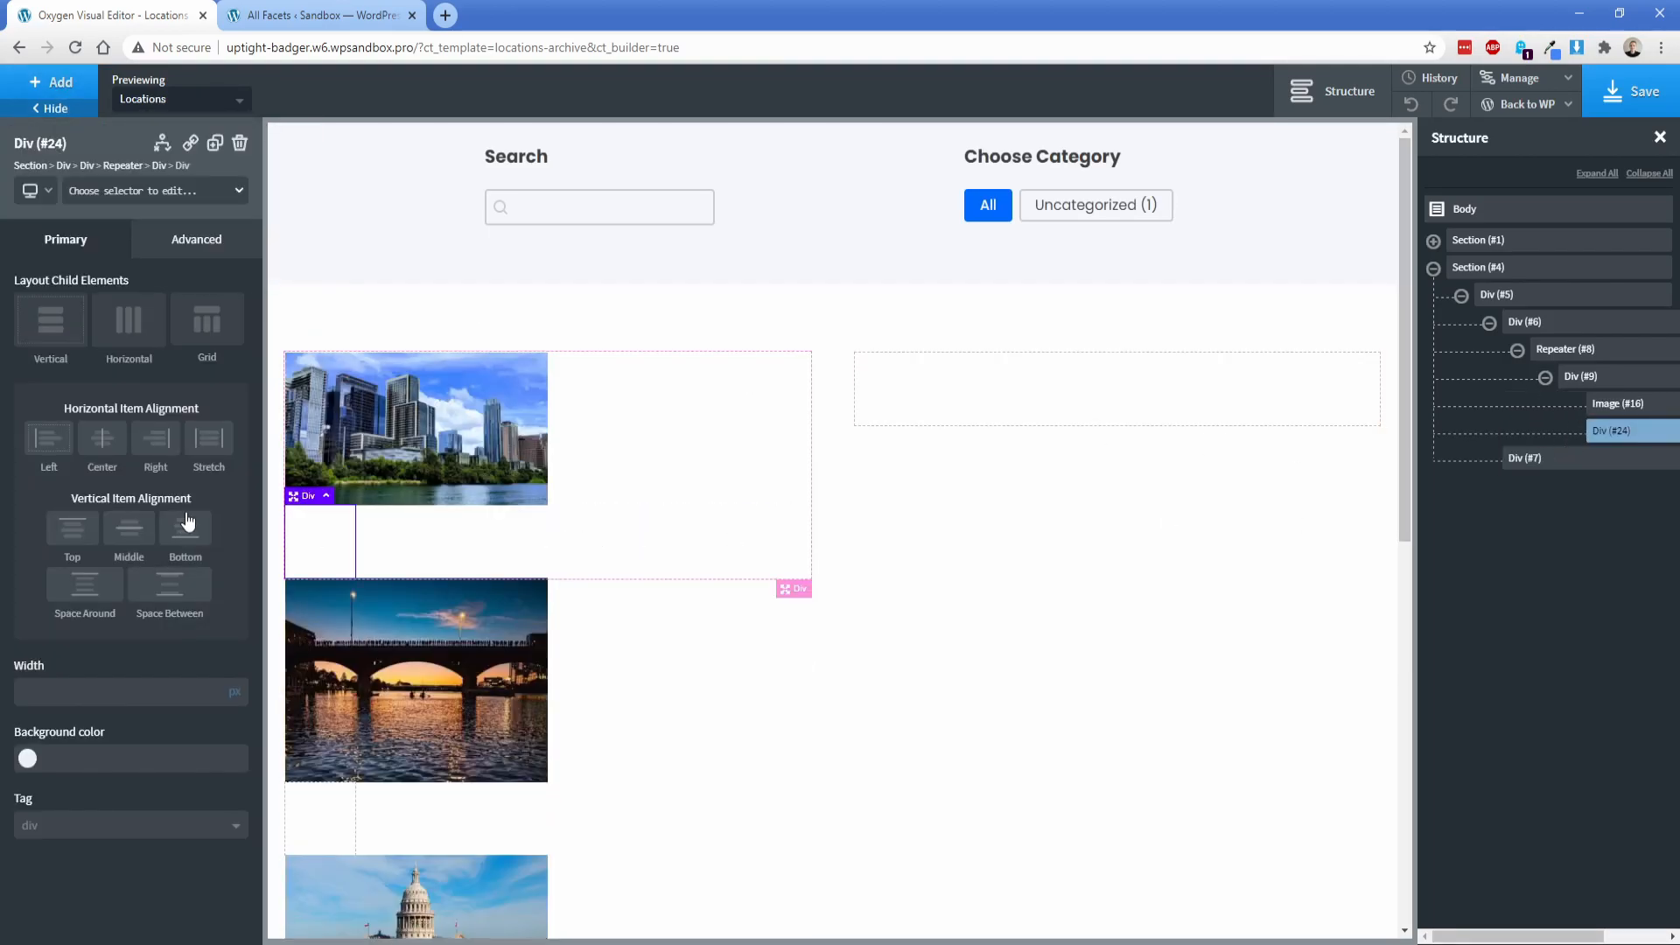
Step: Add a heading inside the div below the image, with tag H2 and font size 24 px
click(54, 82)
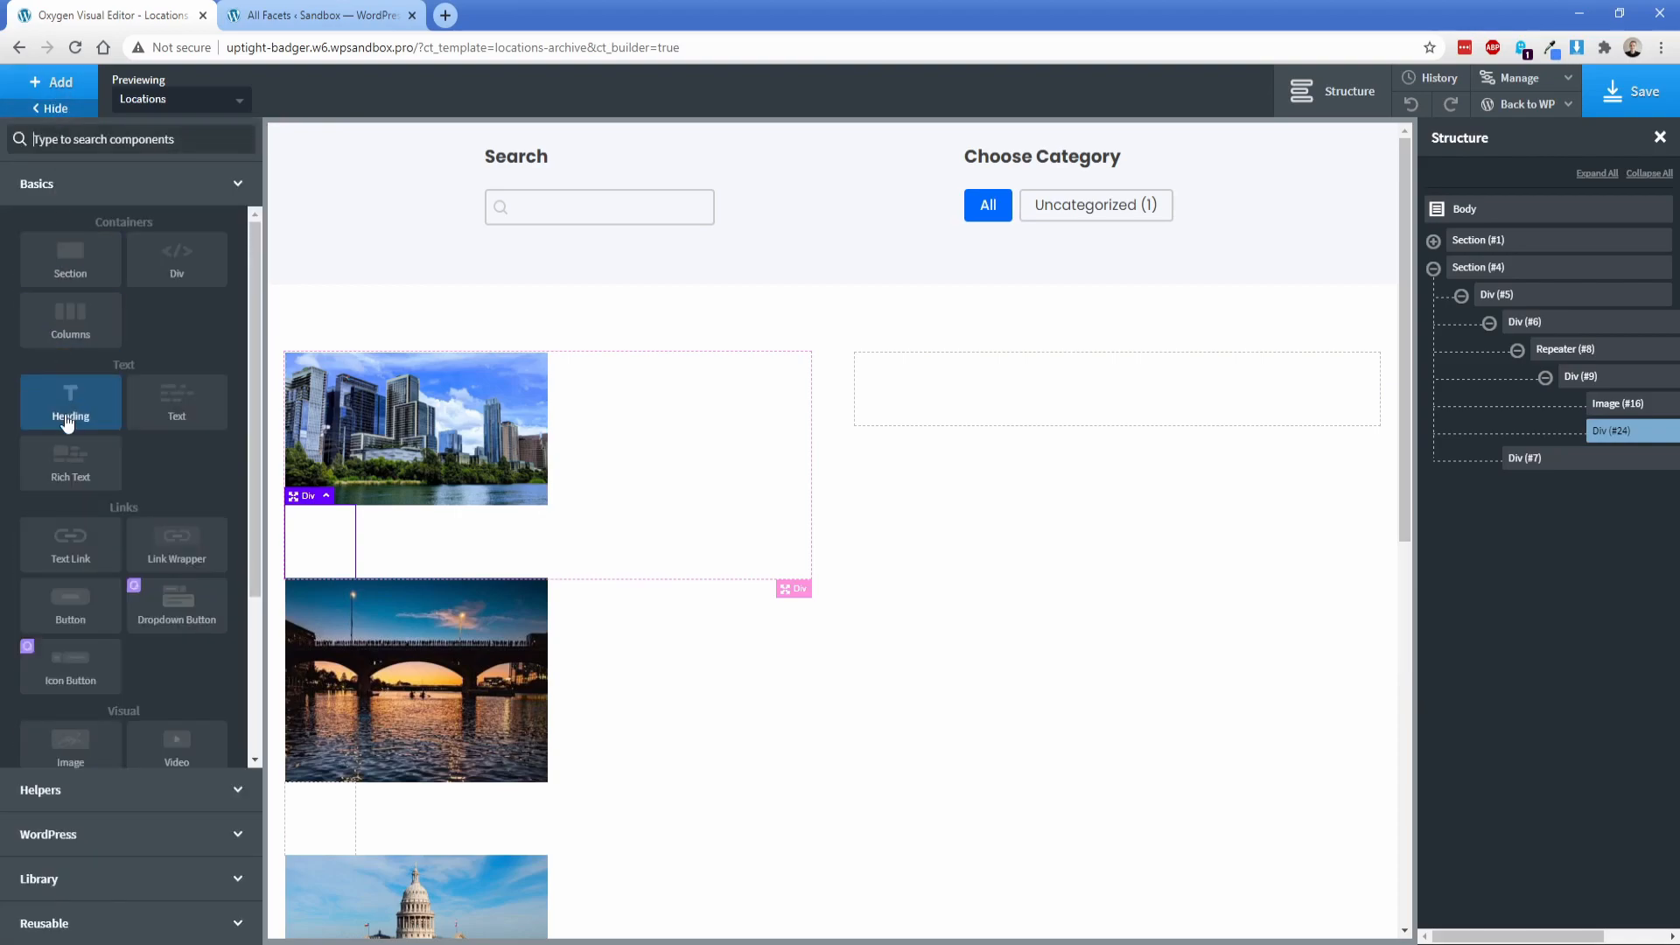
click(76, 427)
click(52, 577)
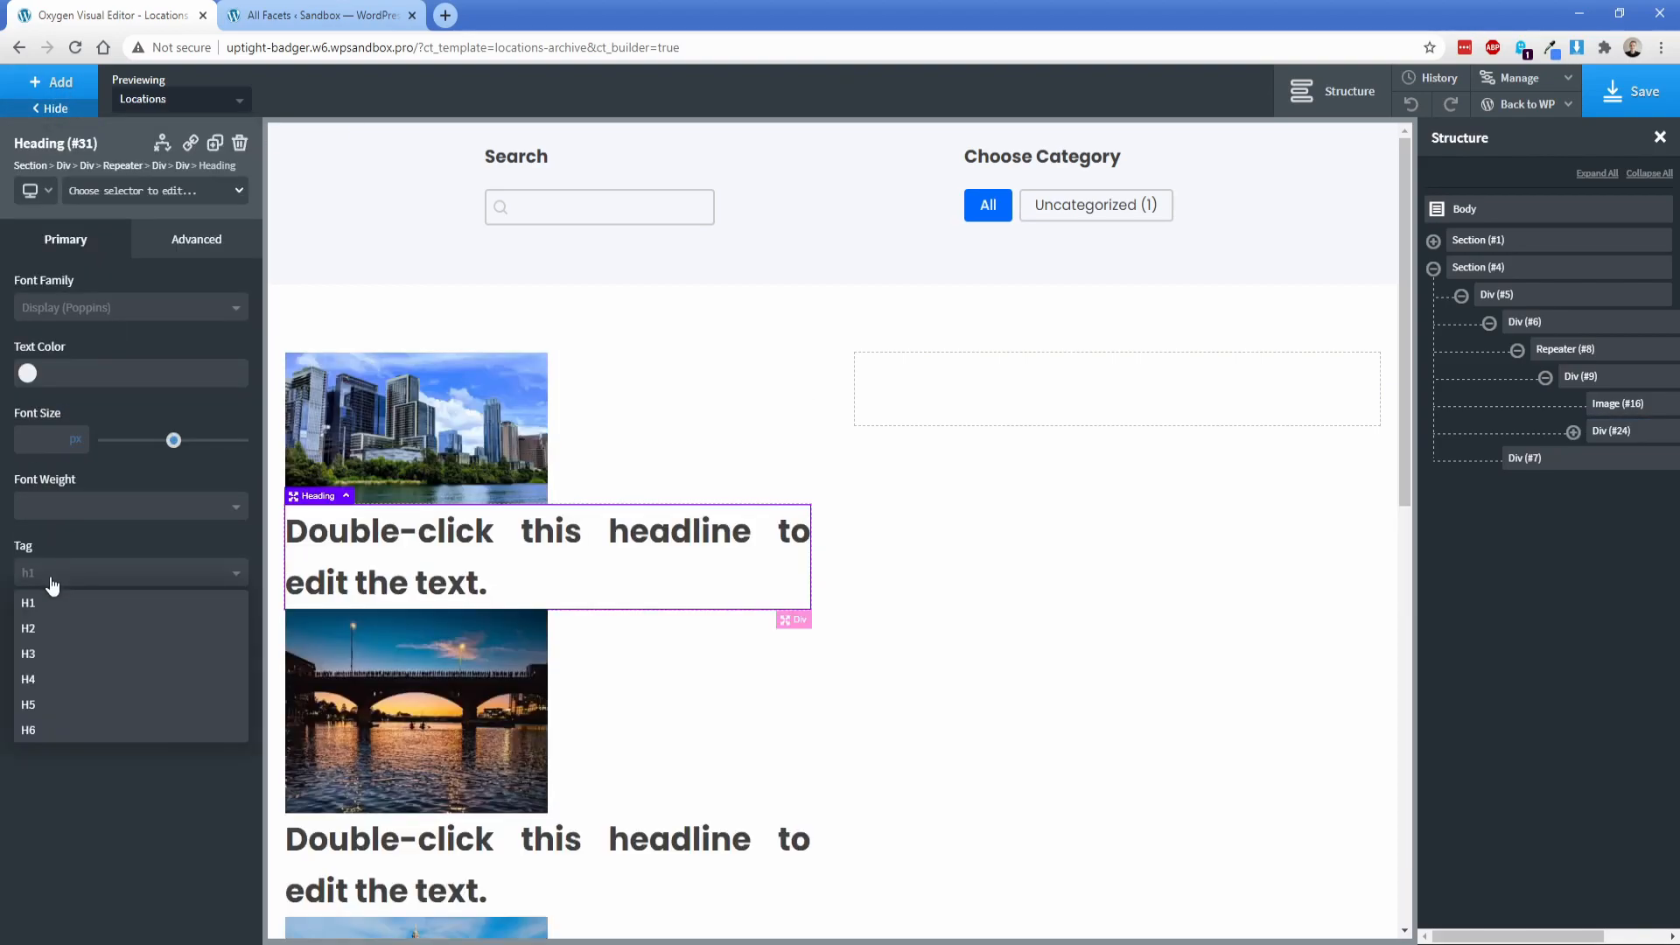
click(56, 629)
text(24)
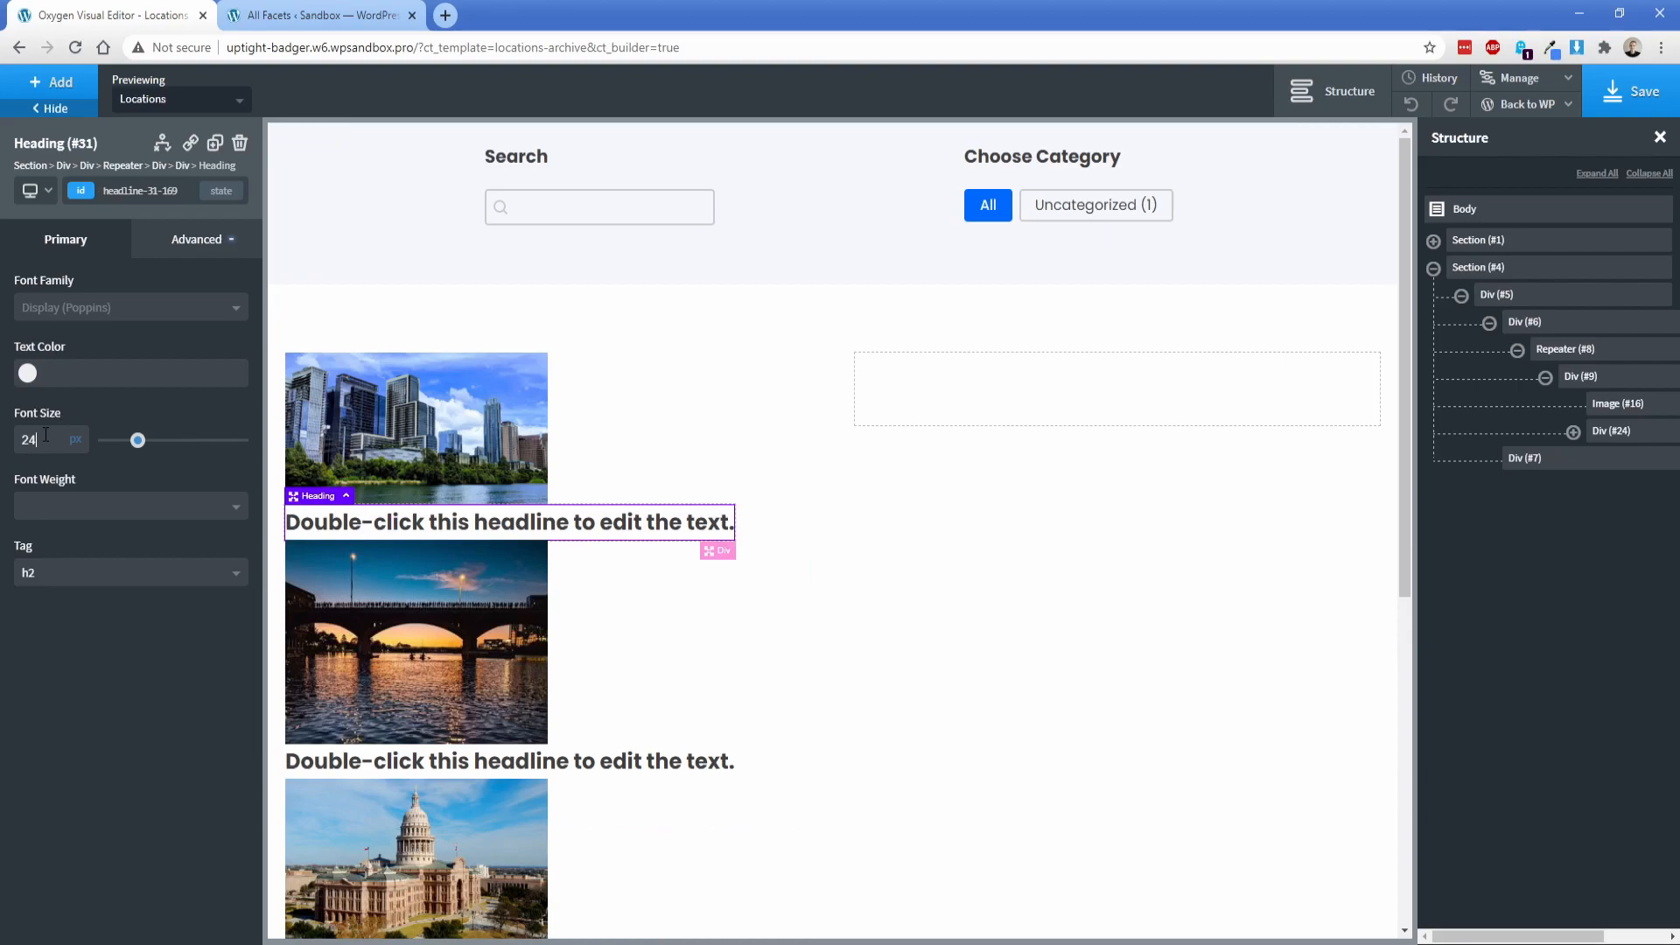
Step: Replace the heading's placeholder text with the dynamic post title, without a link
double_click(508, 523)
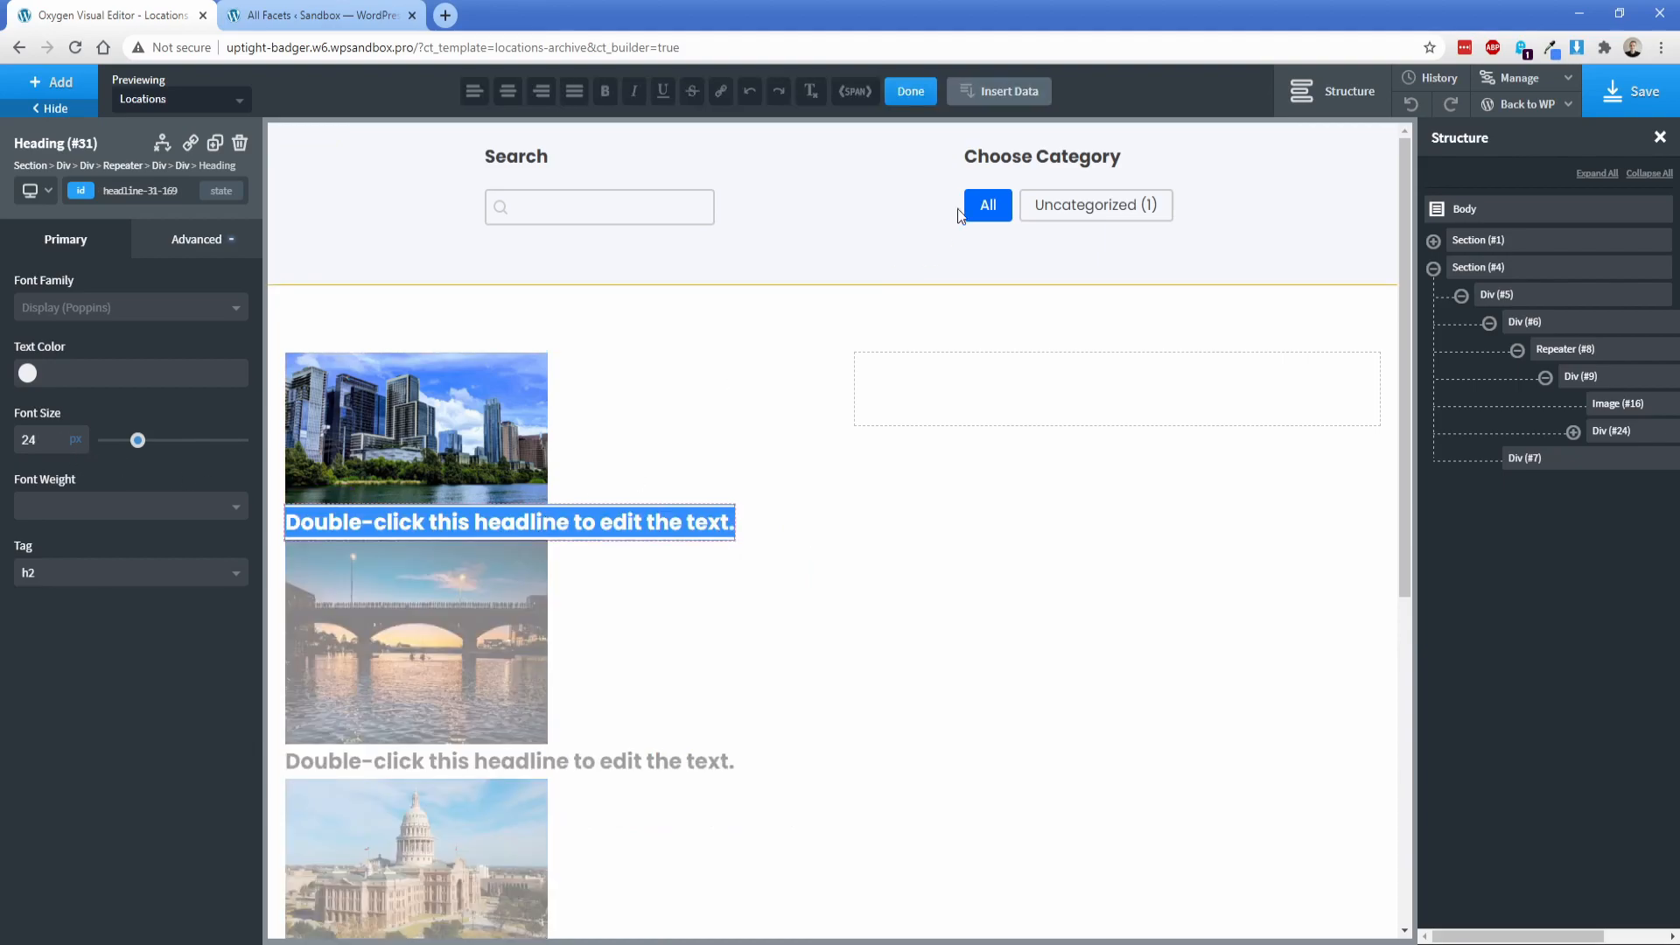
click(1015, 103)
click(361, 297)
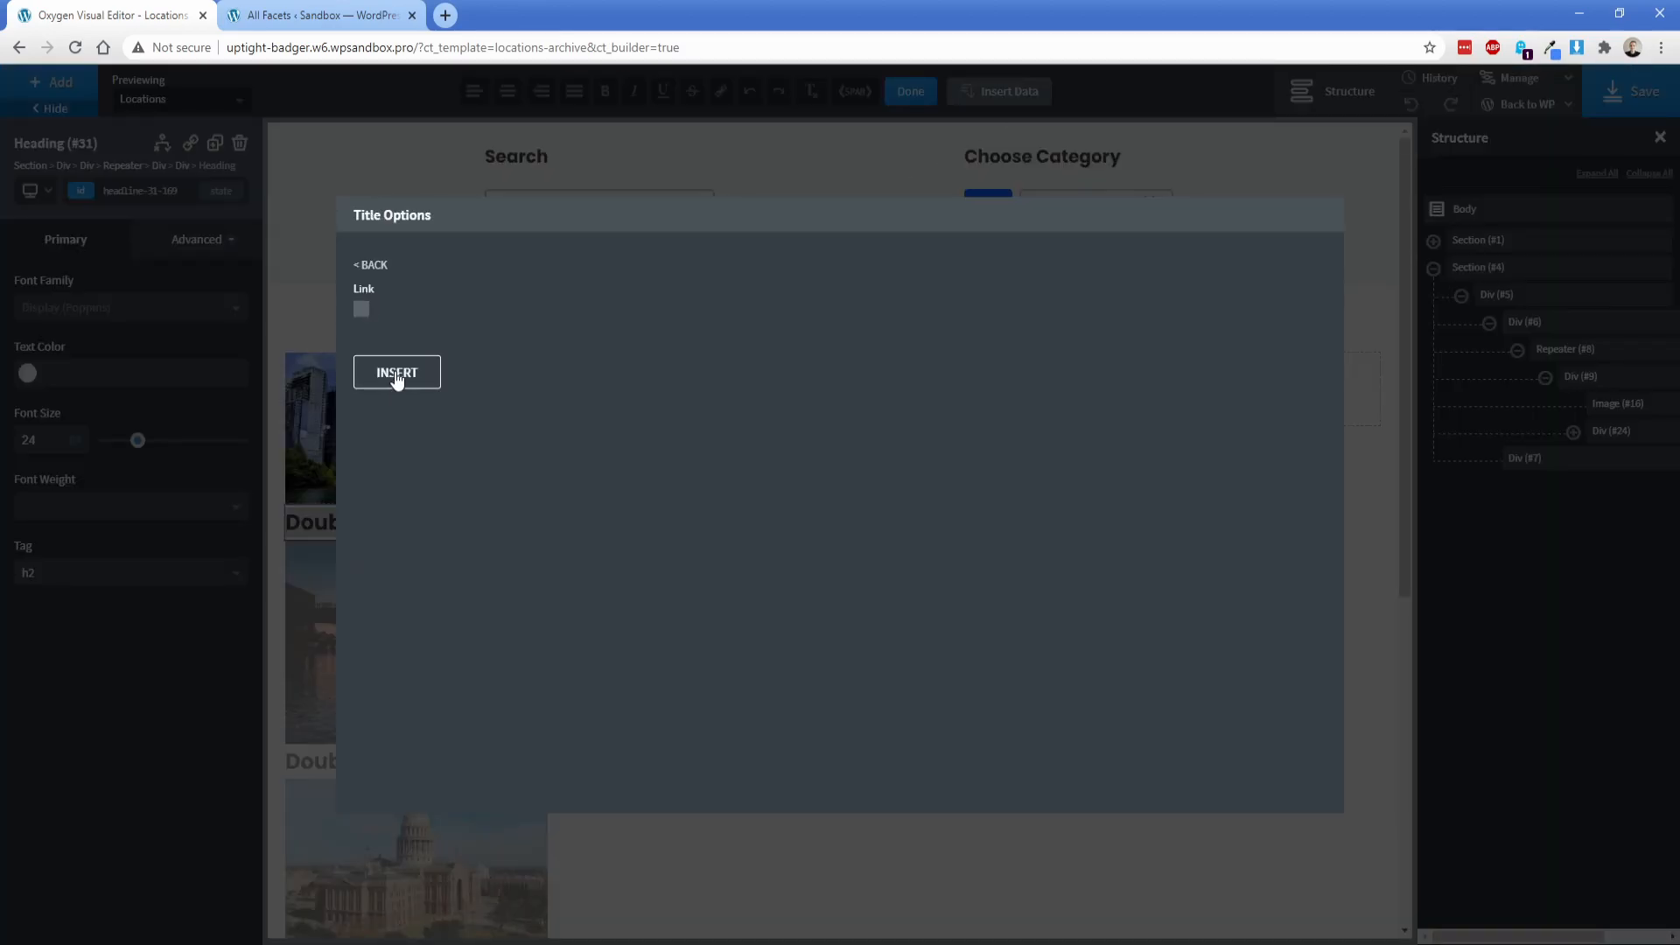
click(393, 372)
Step: Add a Link Wrapper below the title heading and place an icon inside it
click(52, 82)
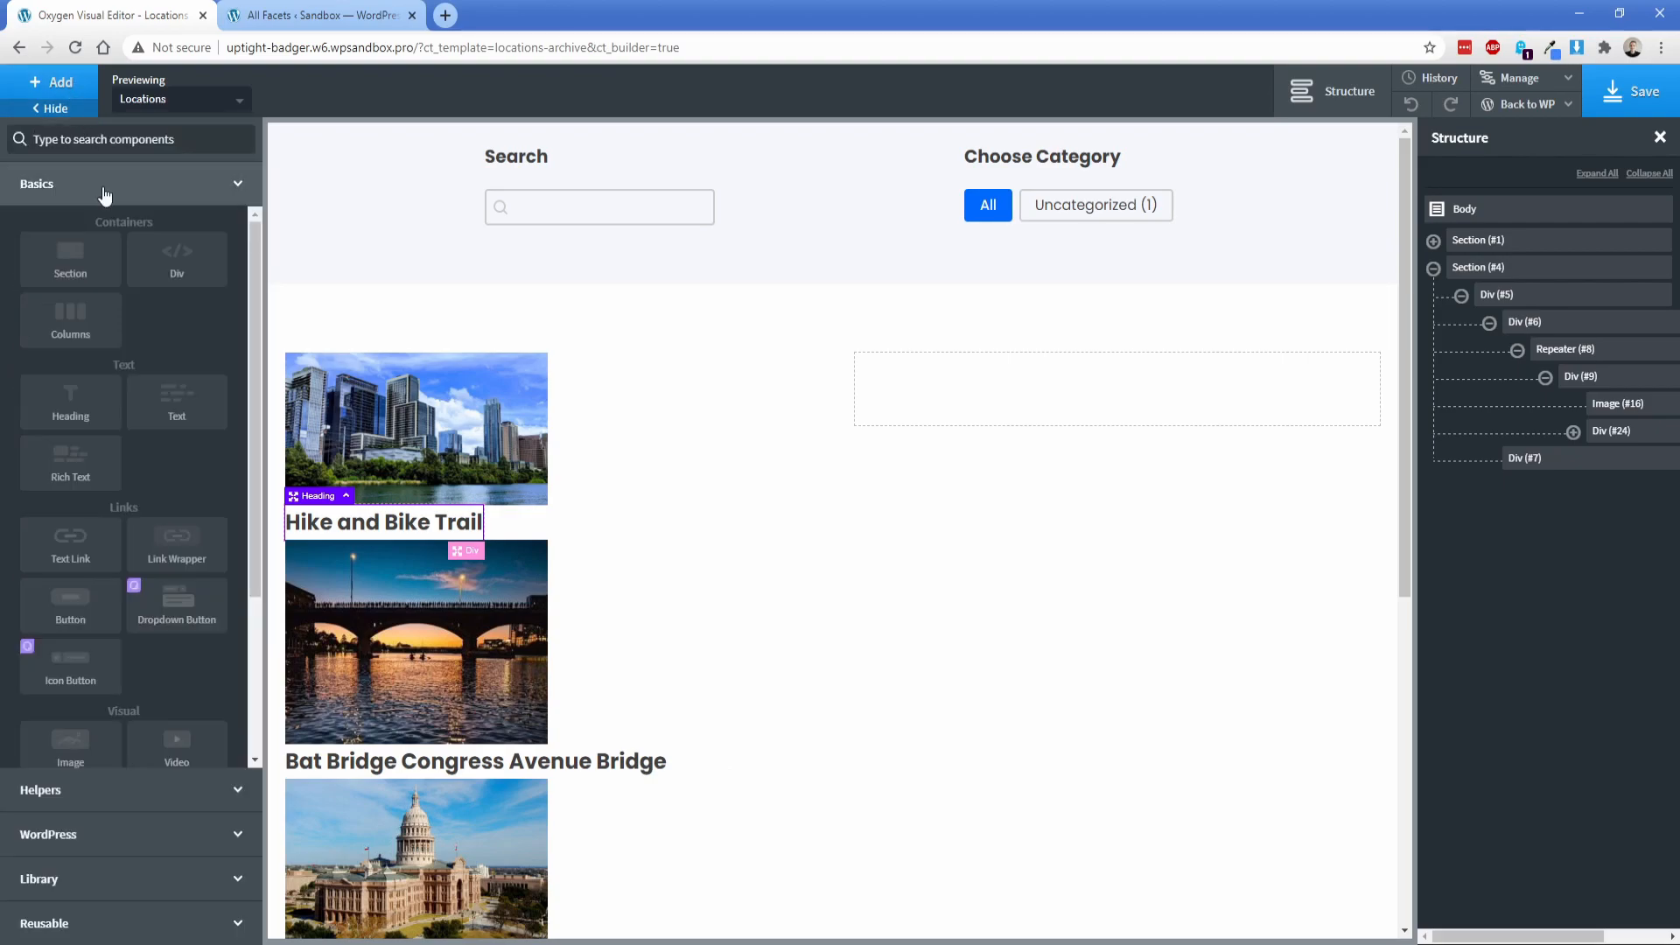
text(link)
click(92, 212)
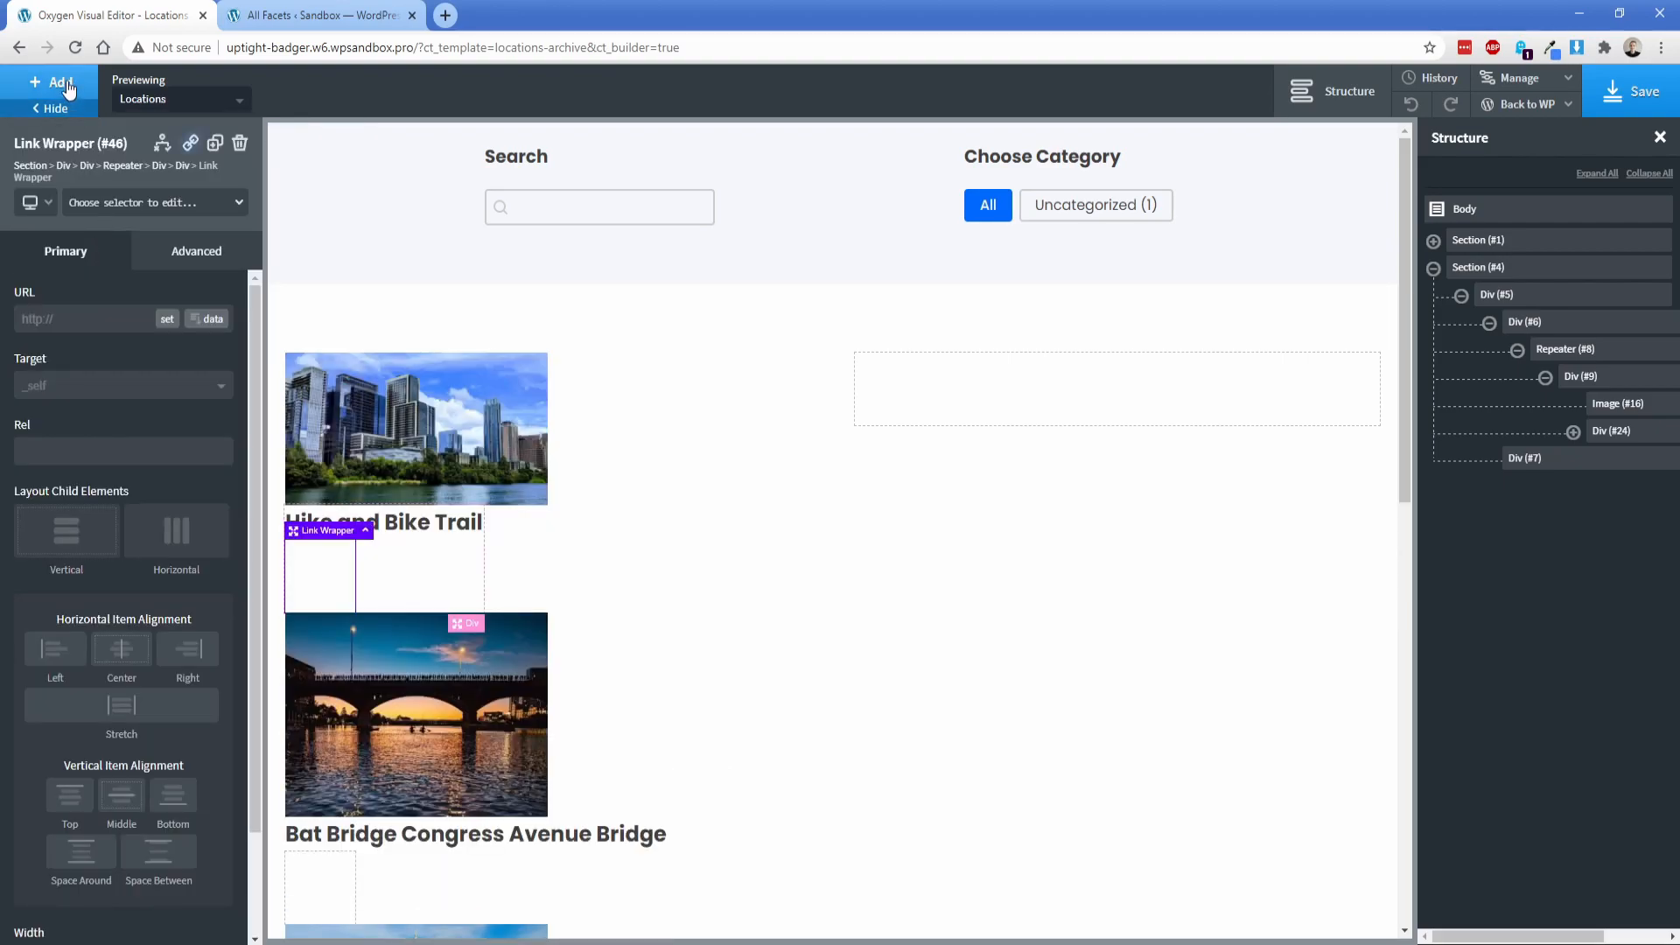
click(58, 83)
text(ic)
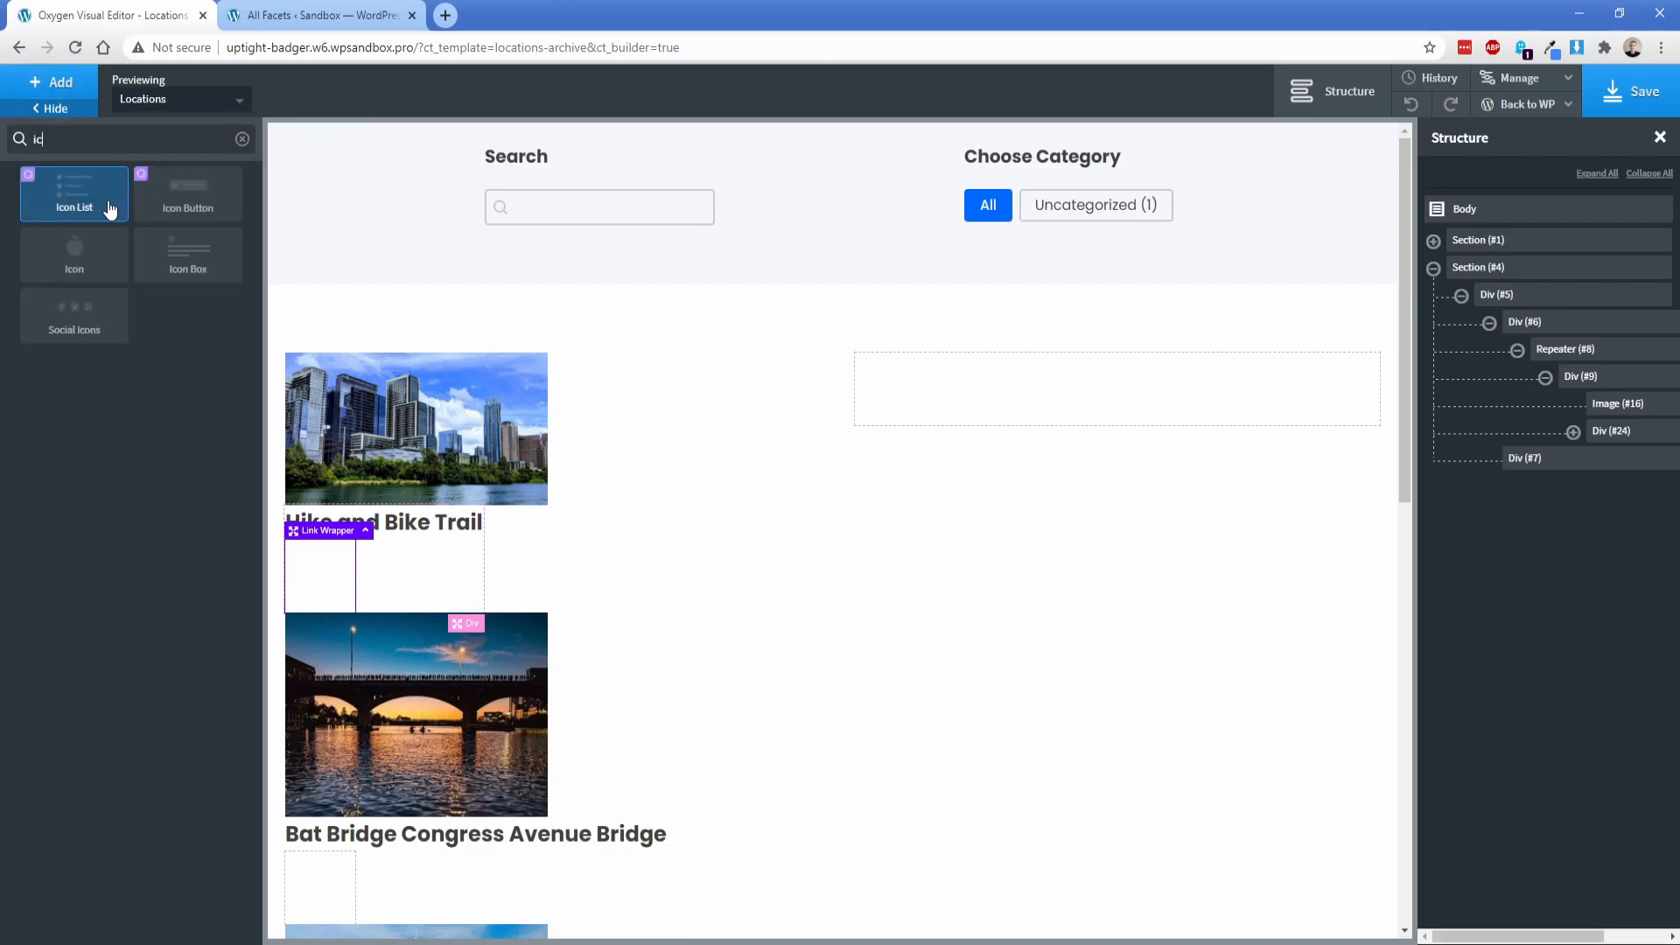
click(83, 273)
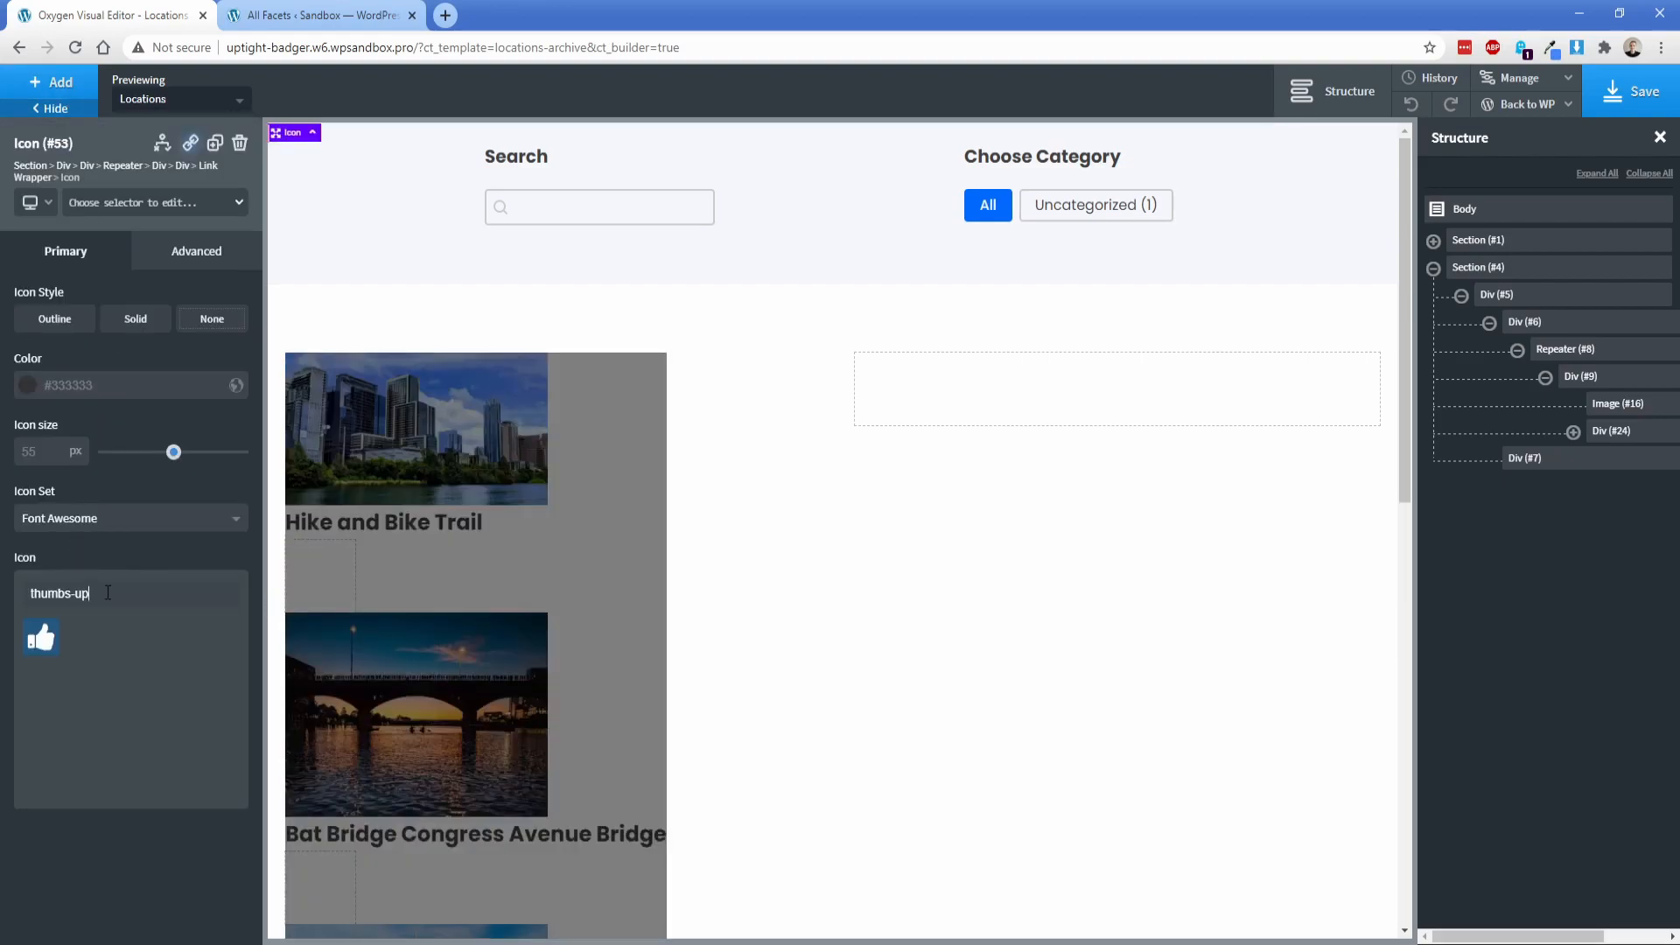
Step: Change the icon to the Font Awesome phone-square symbol and set its size to 25 px
triple_click(108, 592)
text(phon)
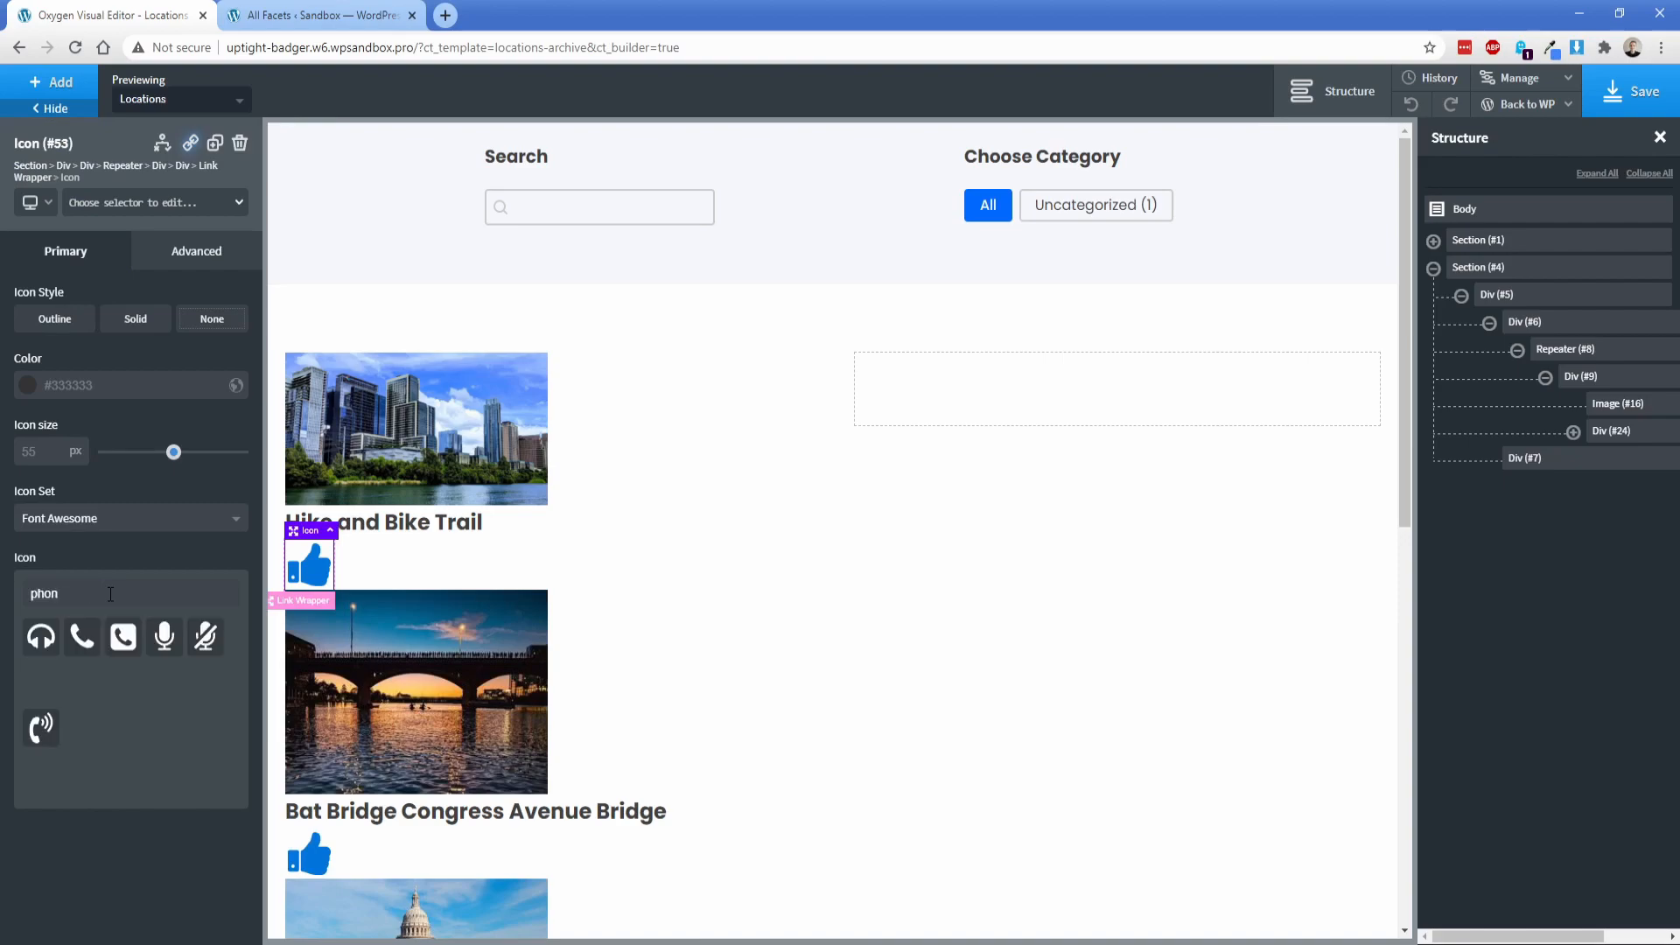
click(124, 632)
click(38, 451)
text(25)
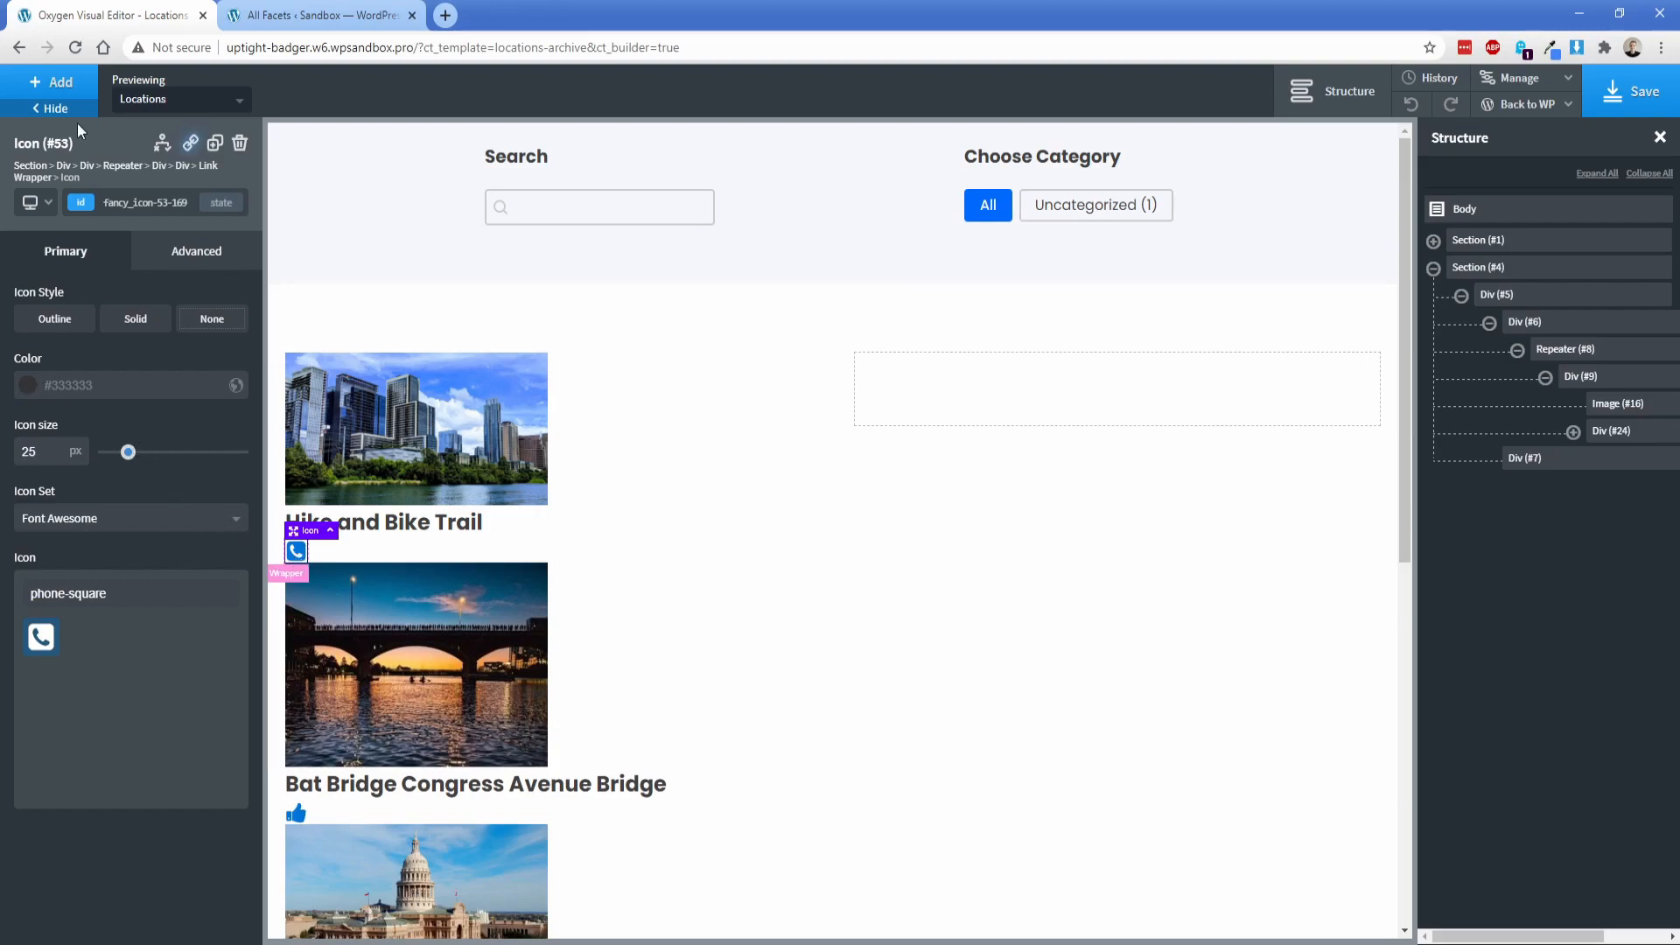
Step: Add a text element after the phone icon and set the link wrapper's child layout to horizontal
click(54, 83)
click(180, 403)
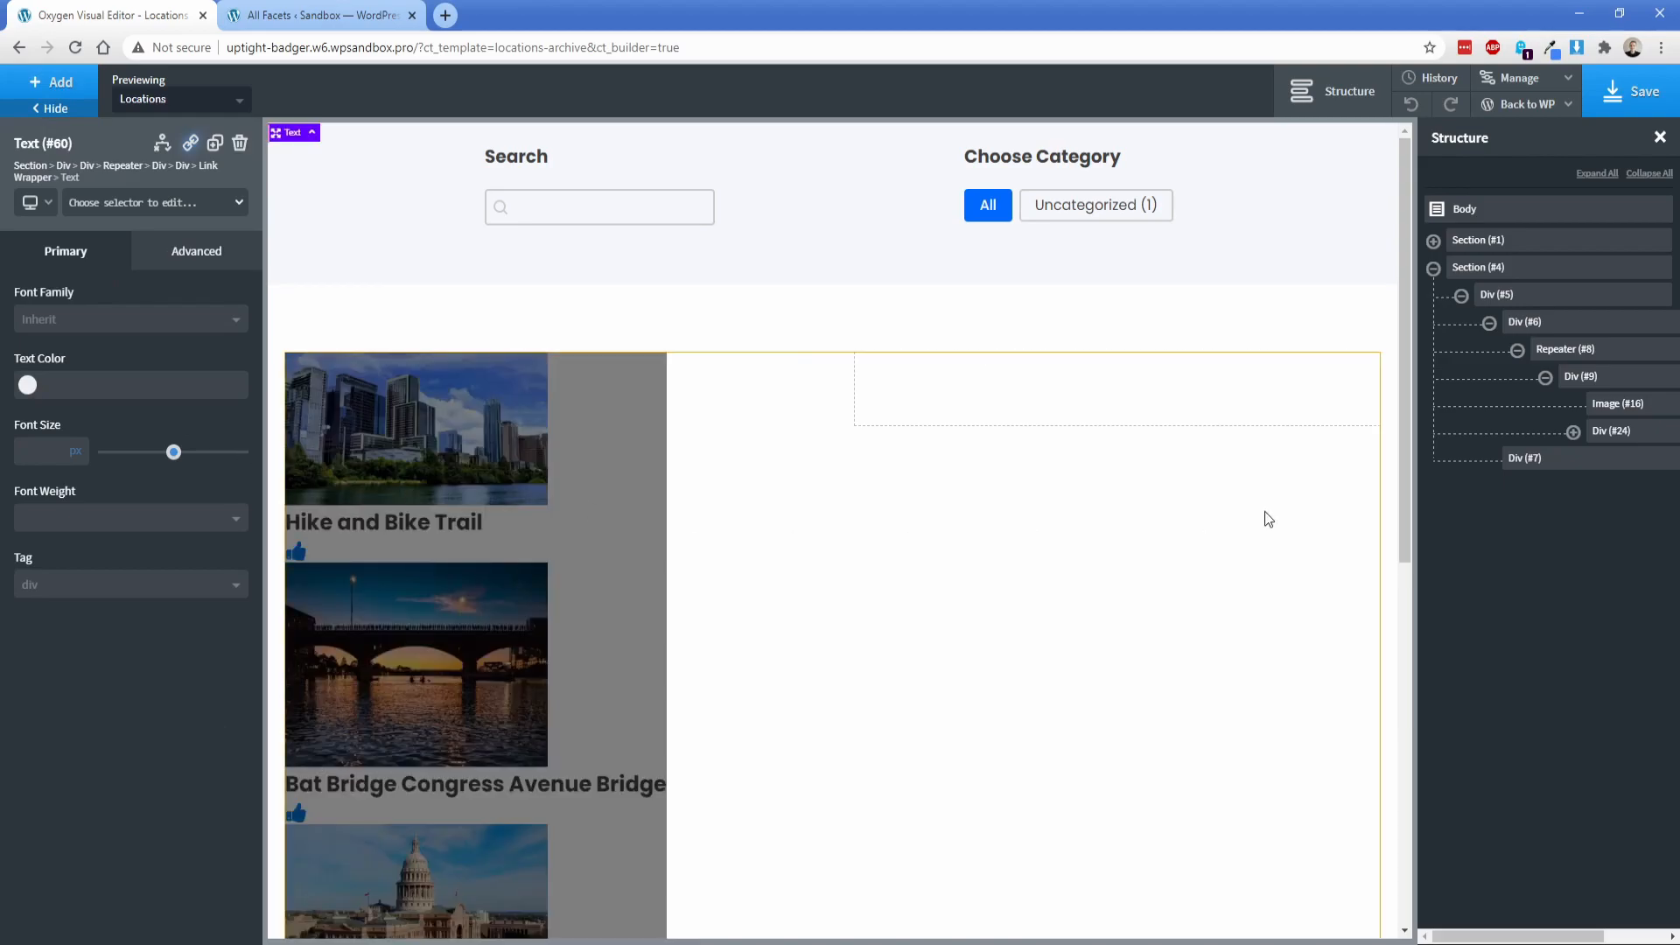
click(1572, 431)
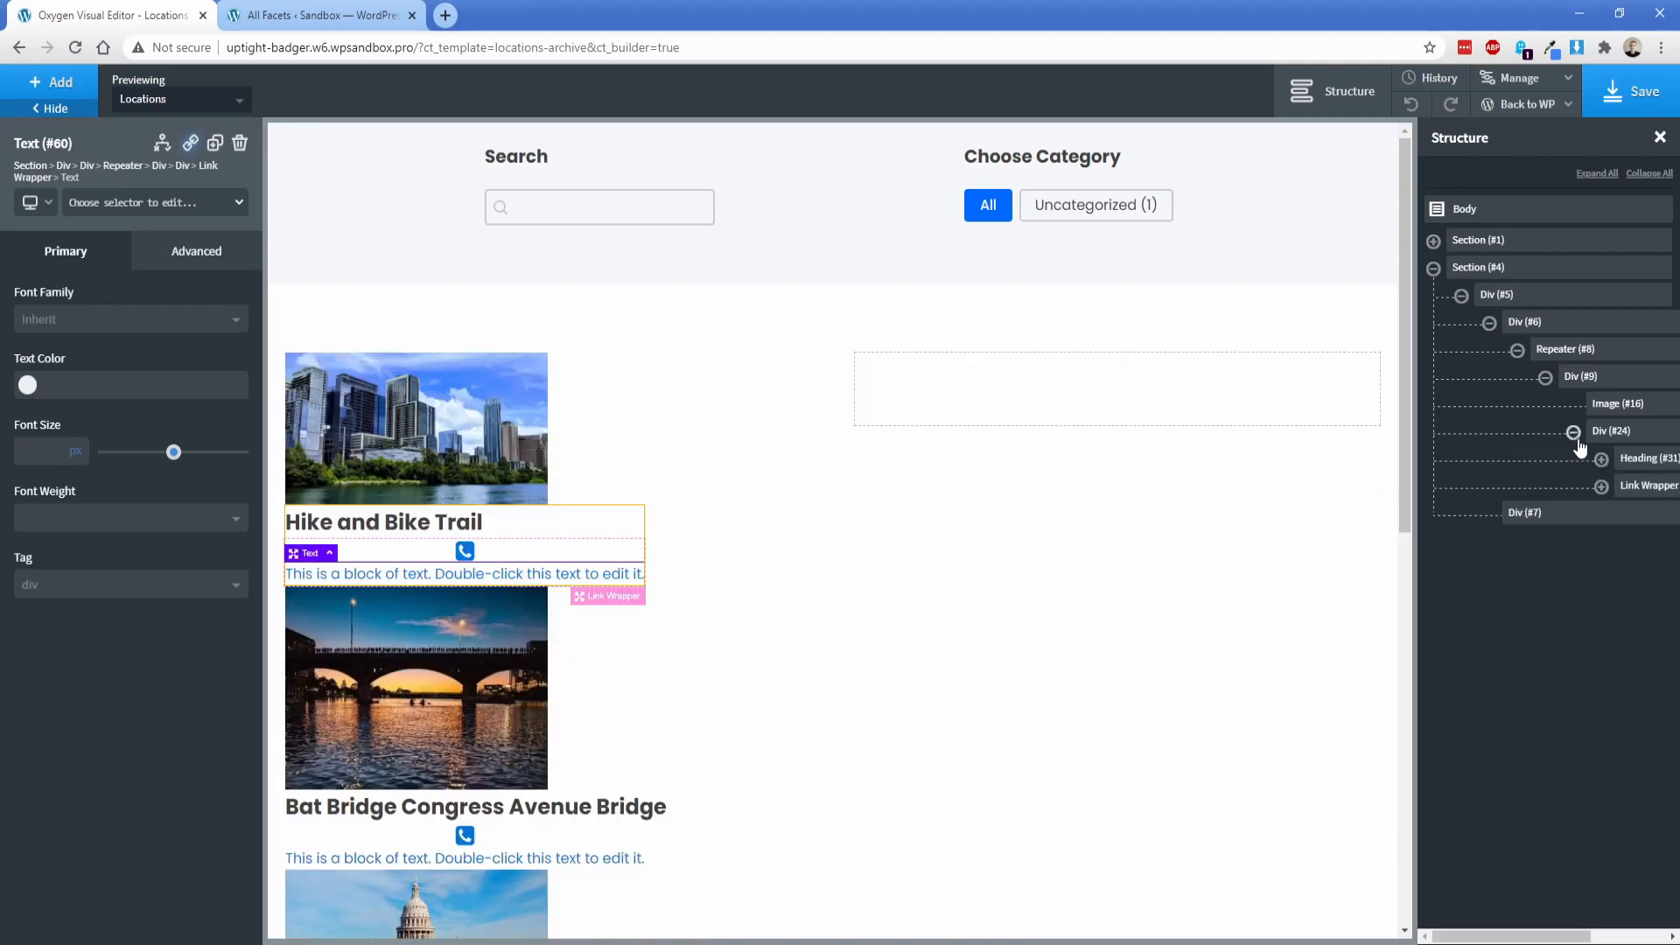
click(1601, 486)
drag(1522, 936, 1604, 936)
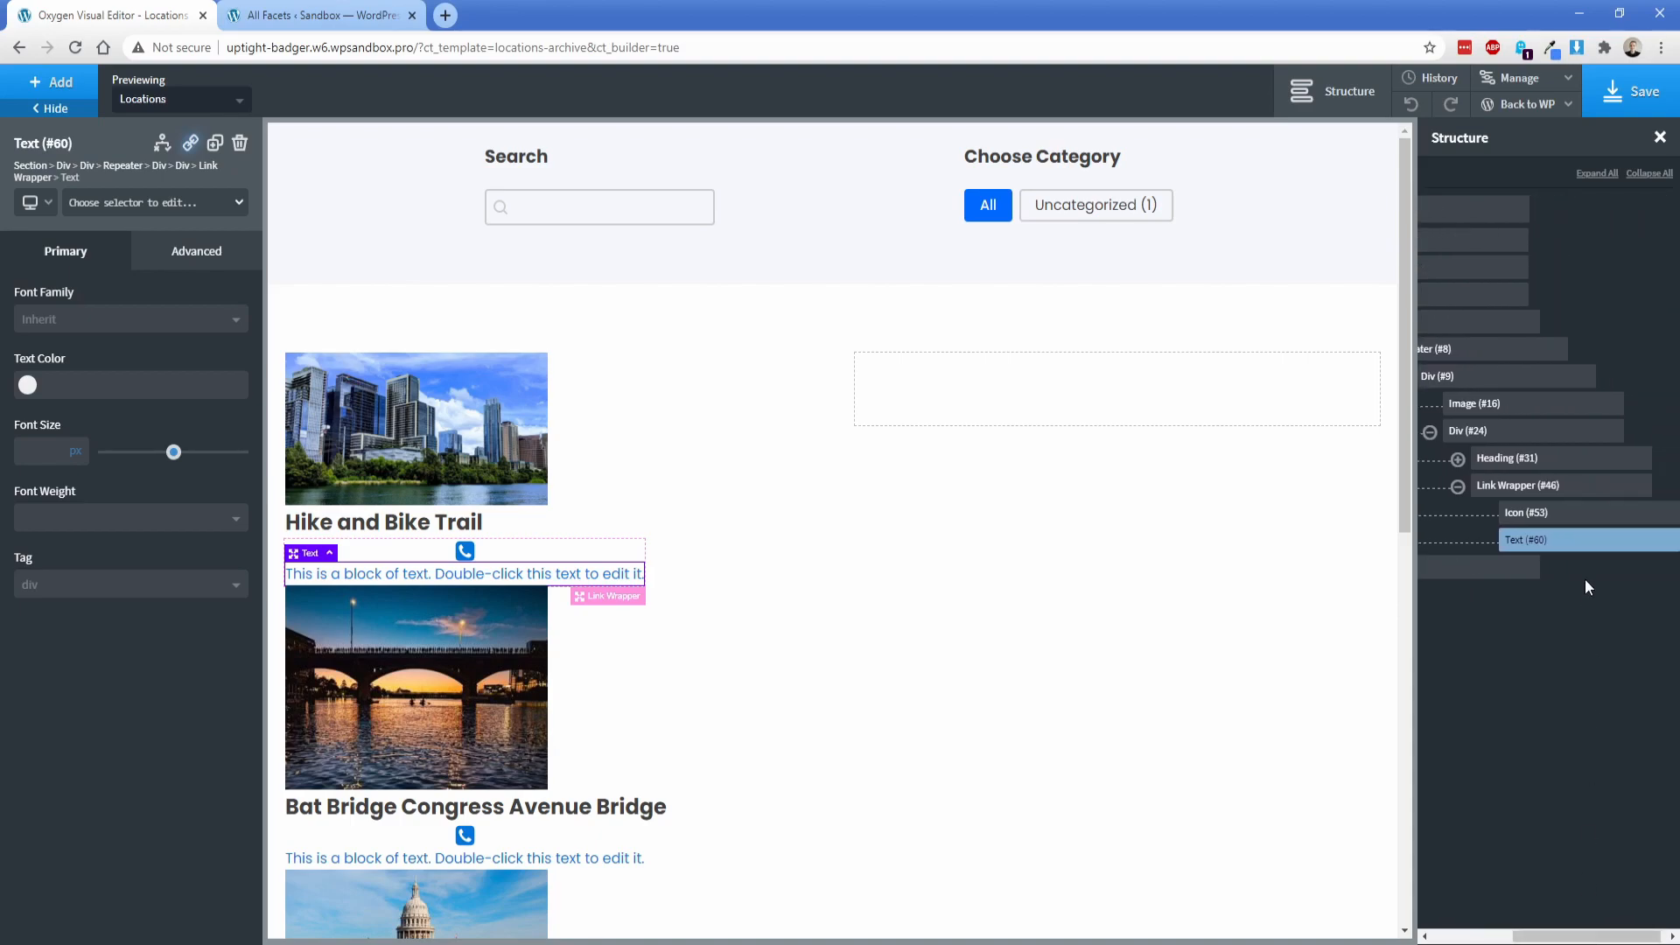
click(1529, 486)
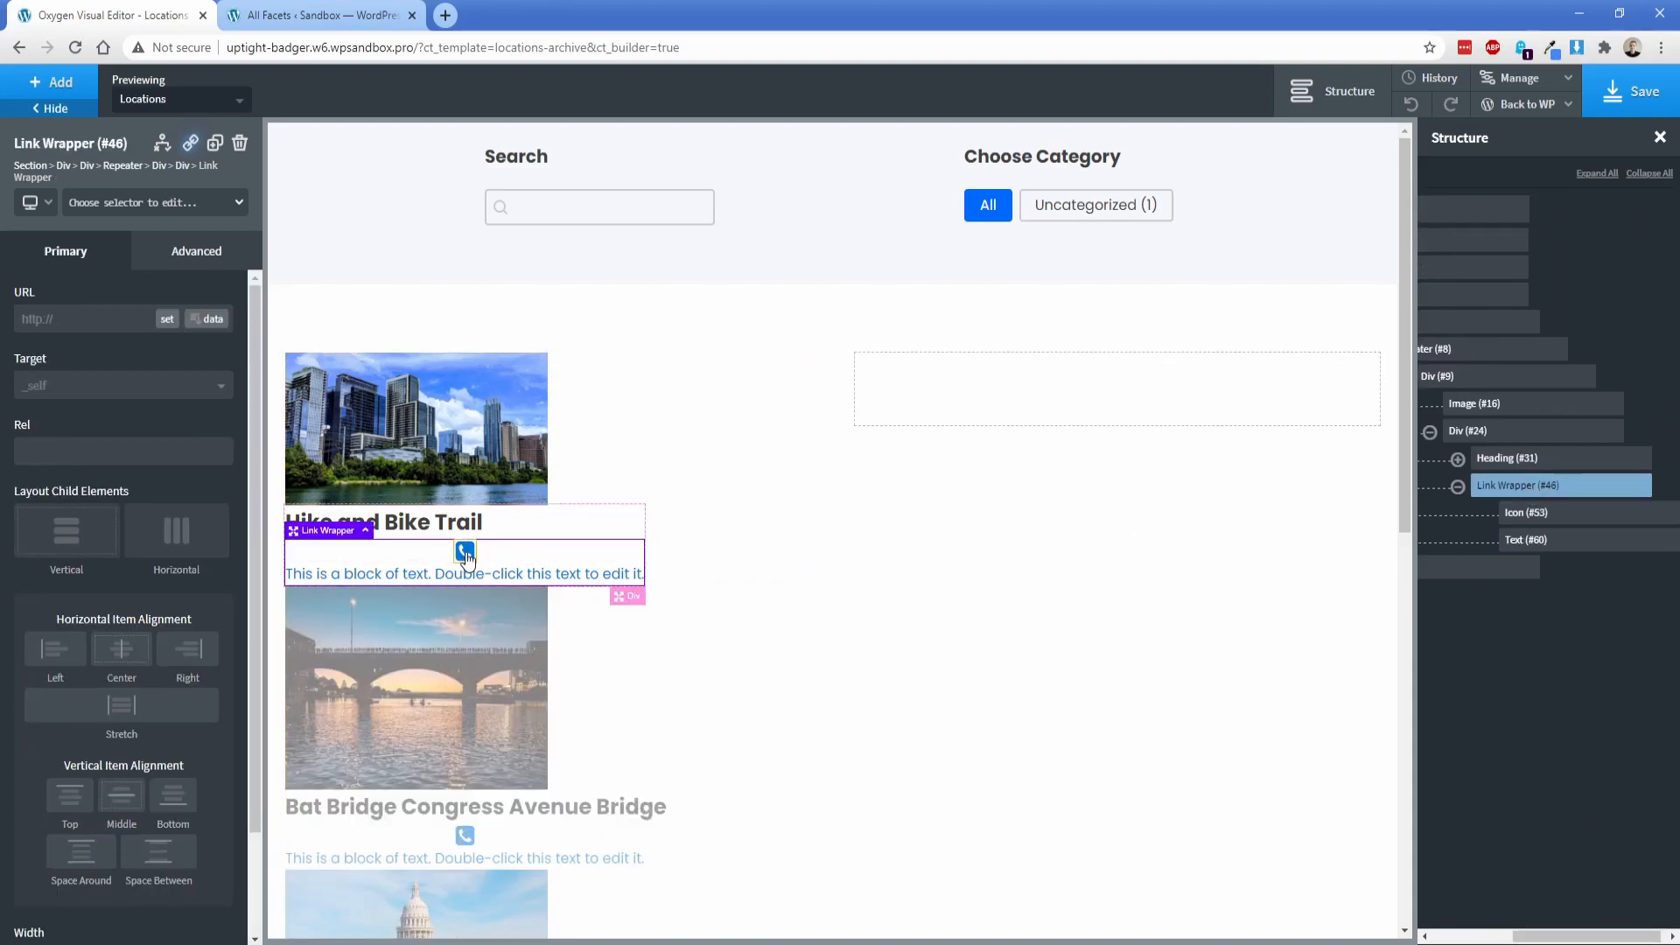
click(176, 536)
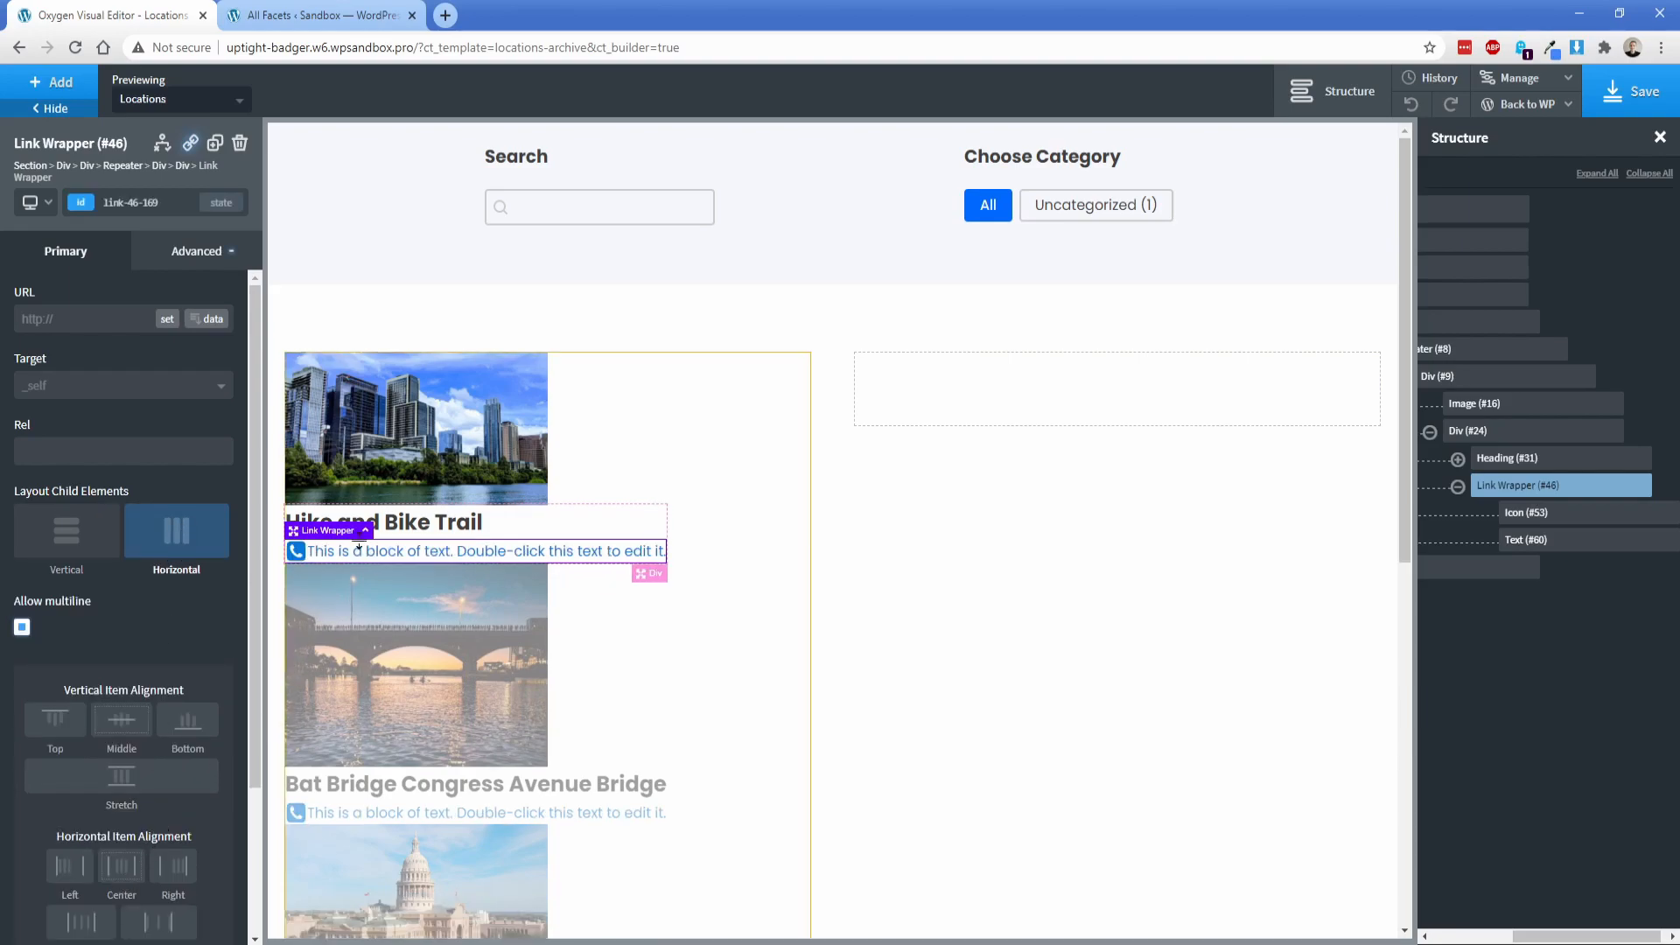
Step: Replace the link wrapper's placeholder text with the dynamic Phone Number advanced custom field
double_click(395, 554)
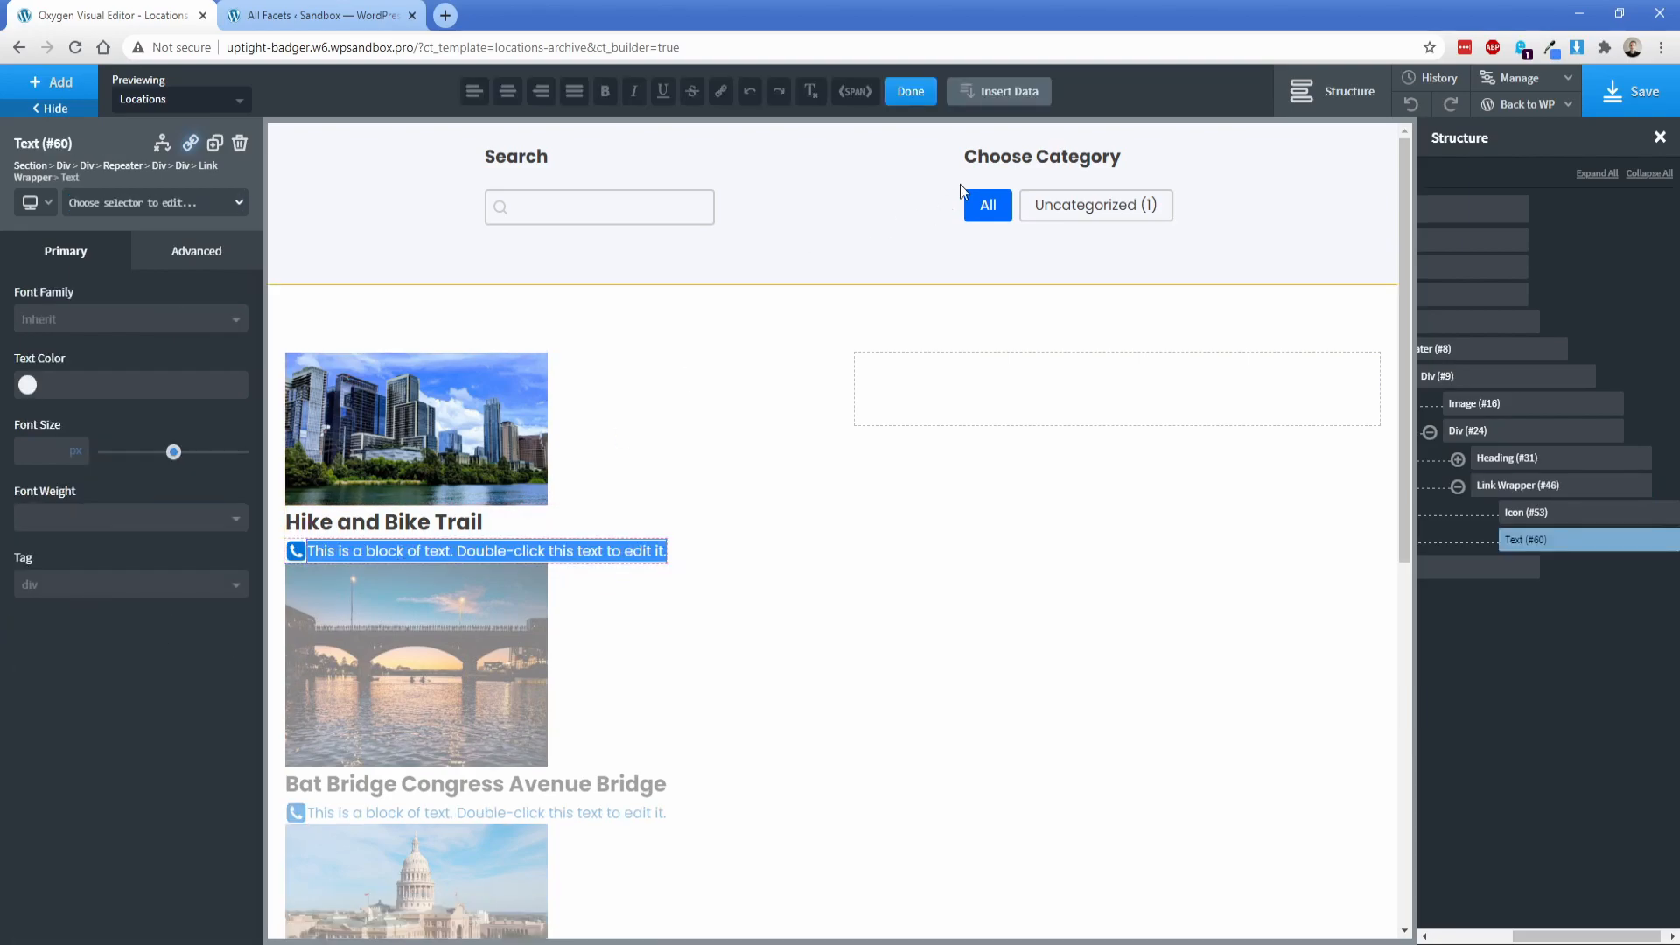
click(1015, 91)
click(1026, 299)
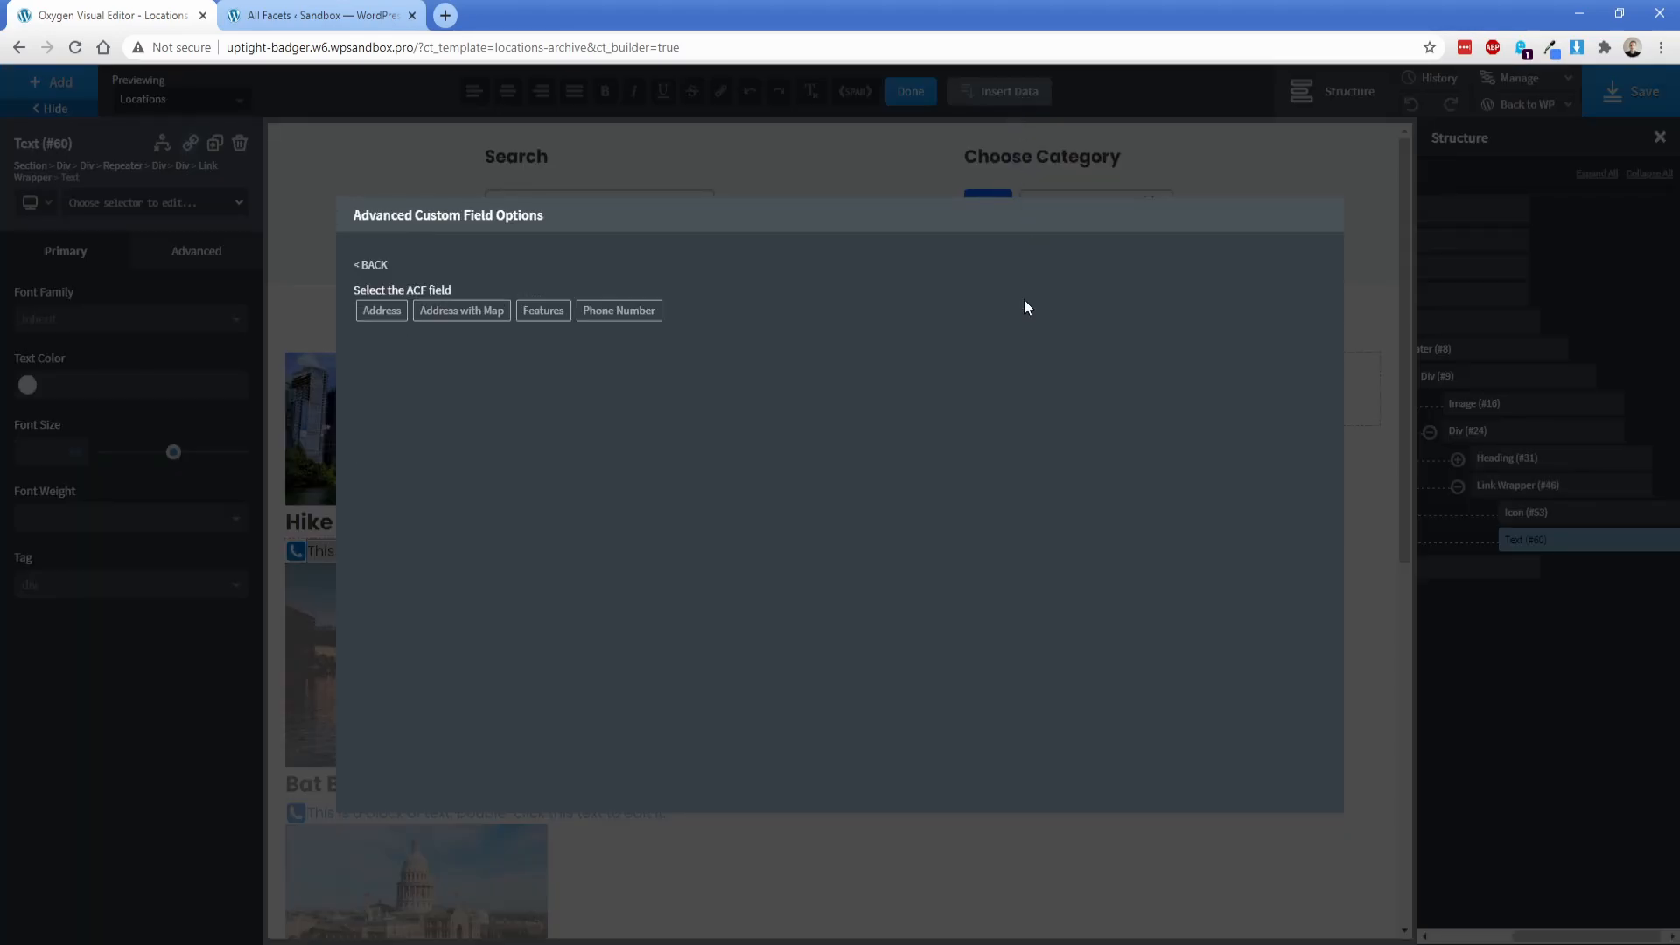
click(621, 311)
click(422, 376)
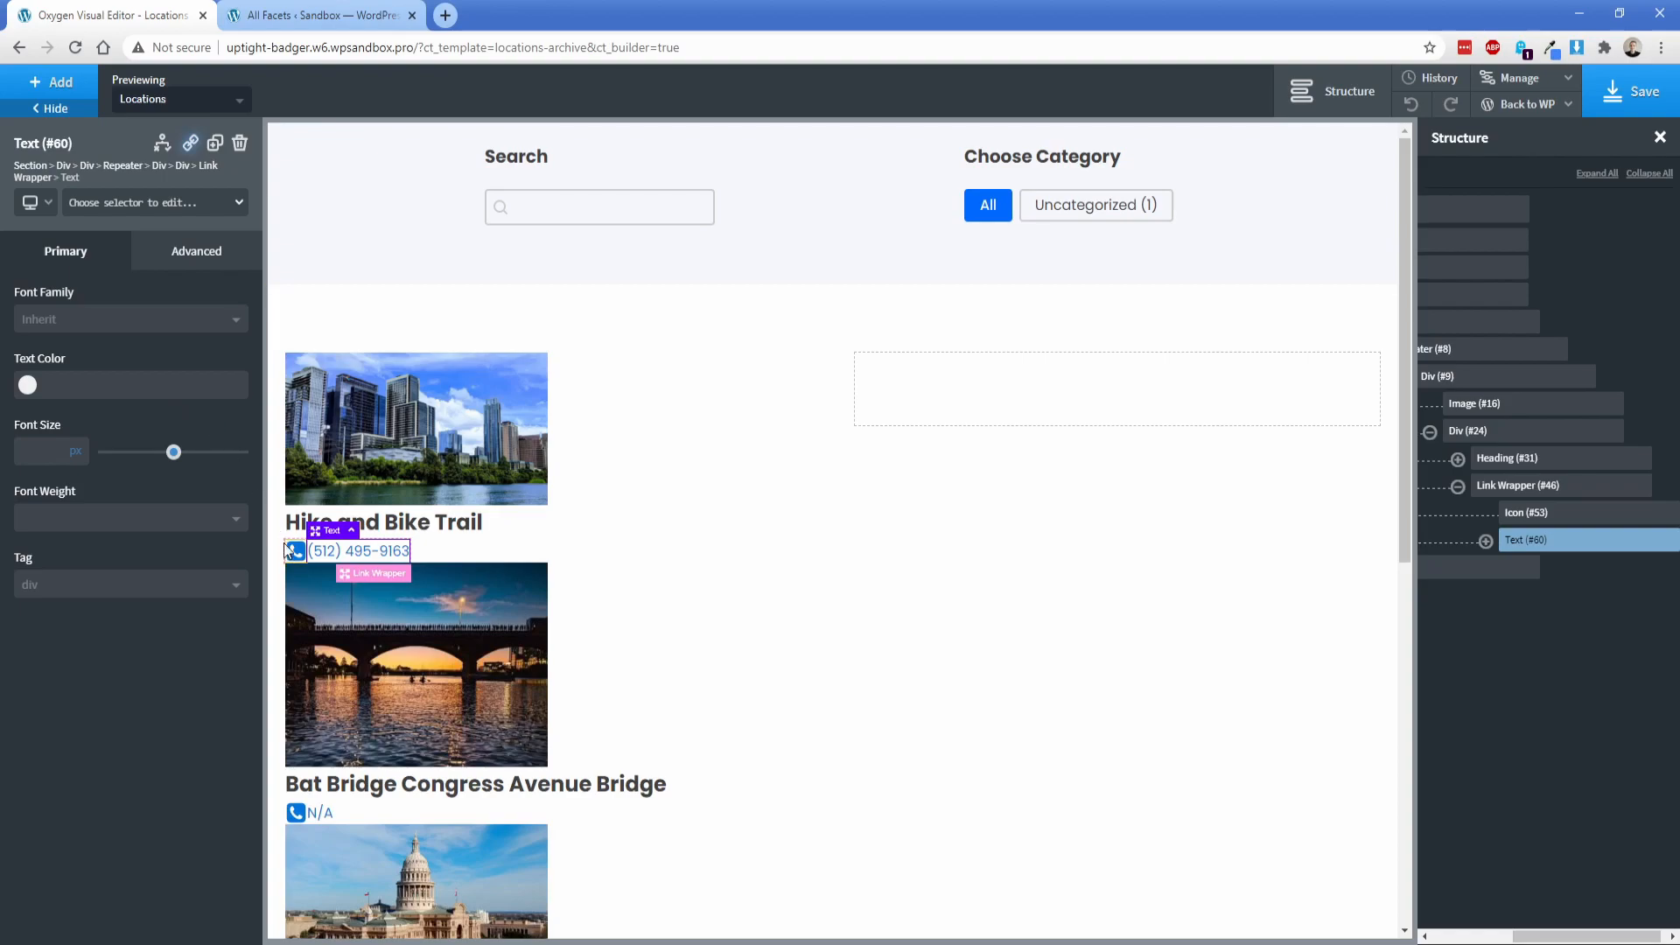
Step: Give the phone icon in the repeater's link wrapper a right margin of 8 px
click(296, 552)
click(179, 255)
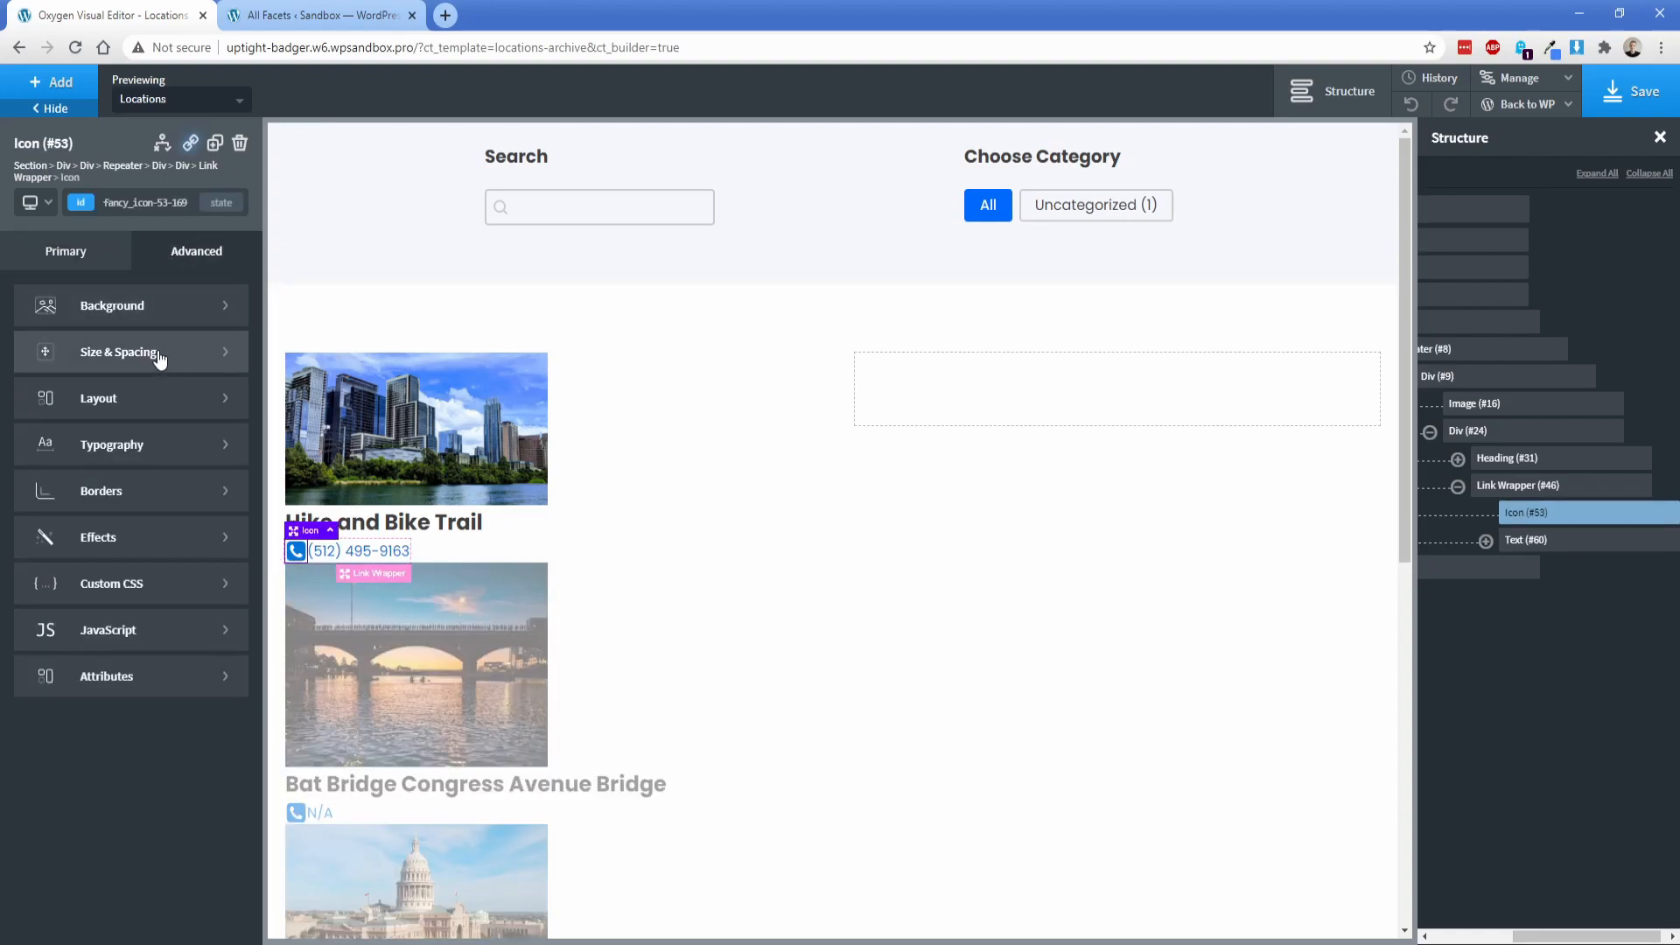
click(166, 350)
click(207, 386)
text(8)
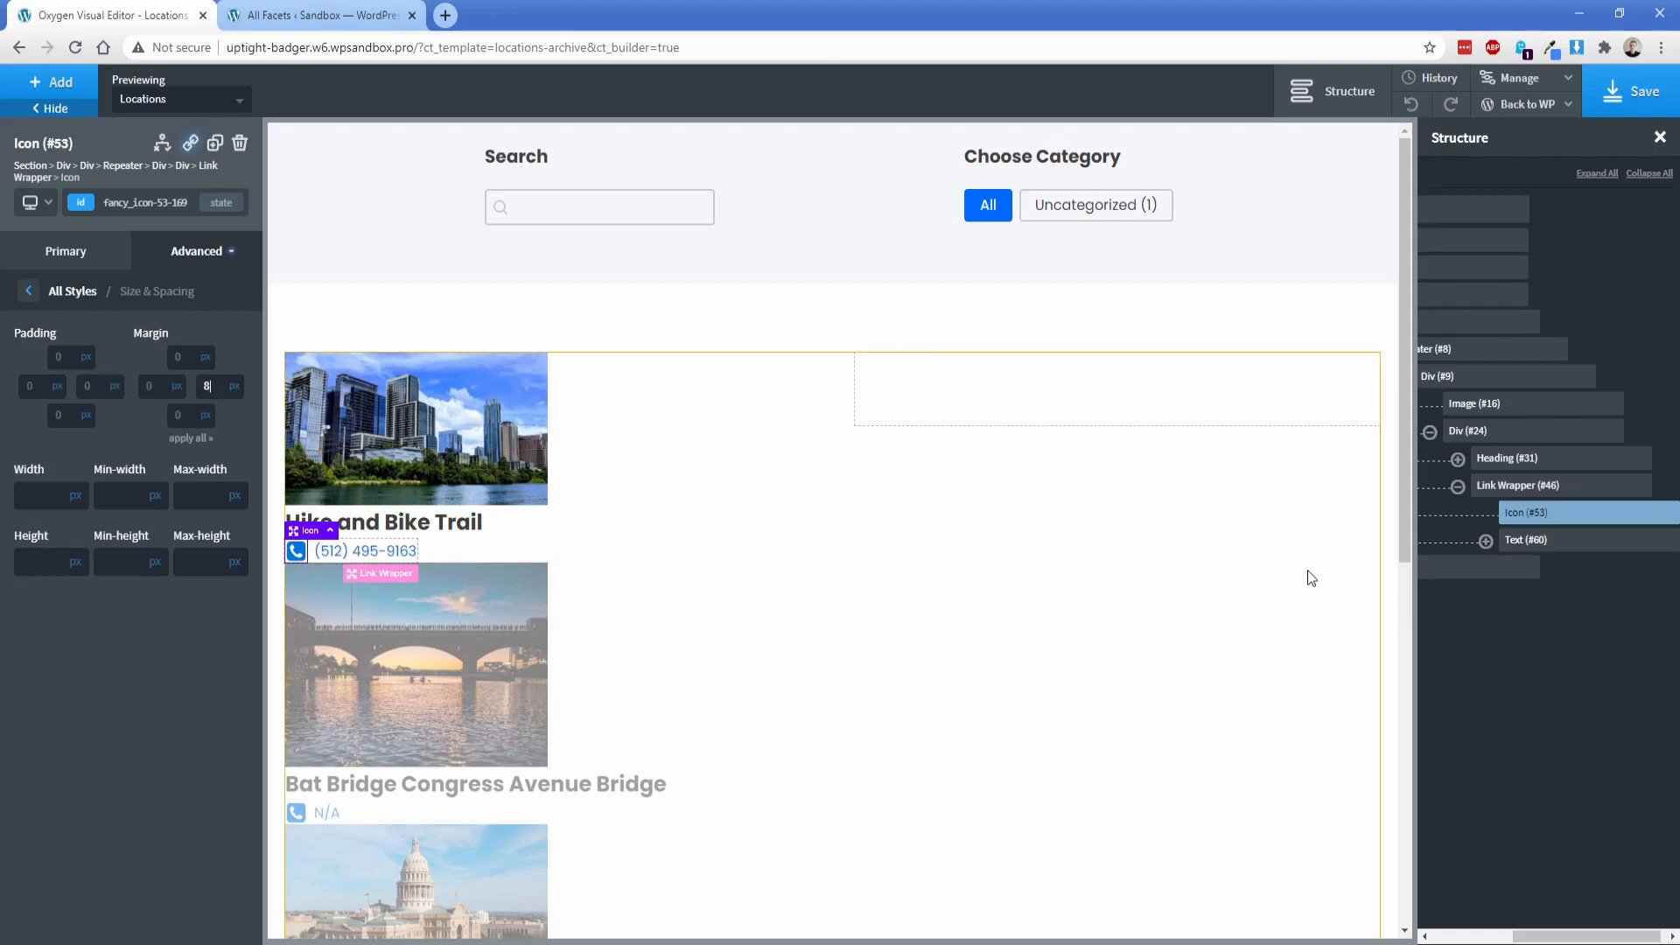
Step: Set the typography color of the link wrapper around the phone icon and number to the grey #777777
click(1540, 484)
click(159, 263)
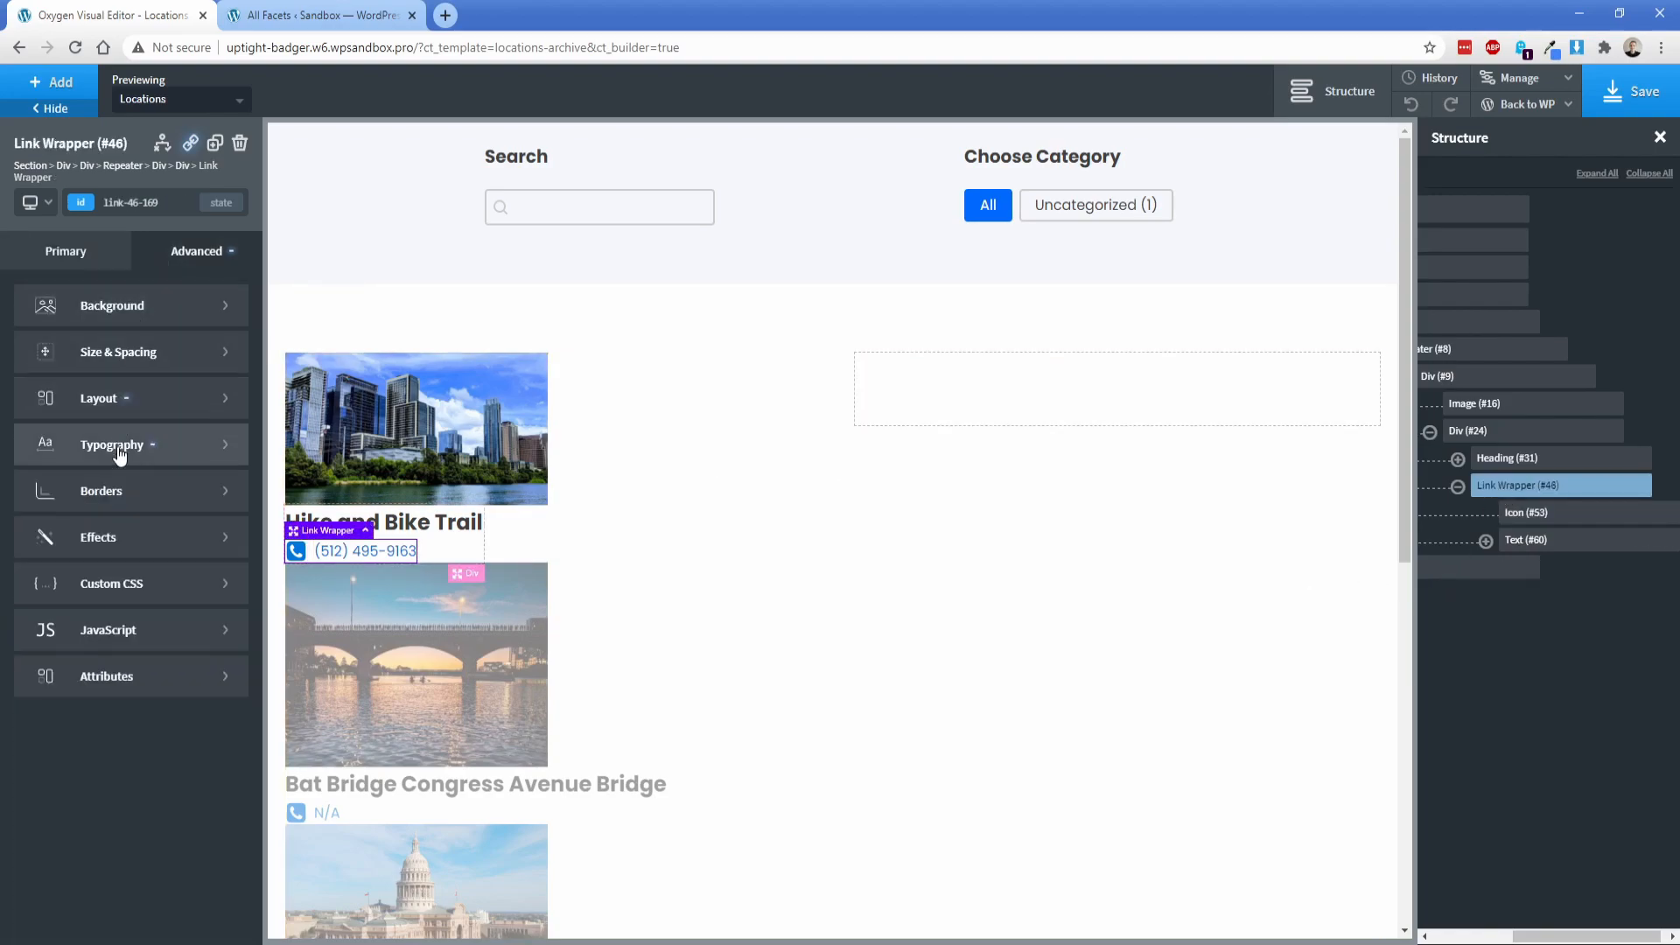
click(123, 444)
click(27, 425)
click(25, 543)
drag(26, 544, 21, 512)
drag(19, 512, 23, 521)
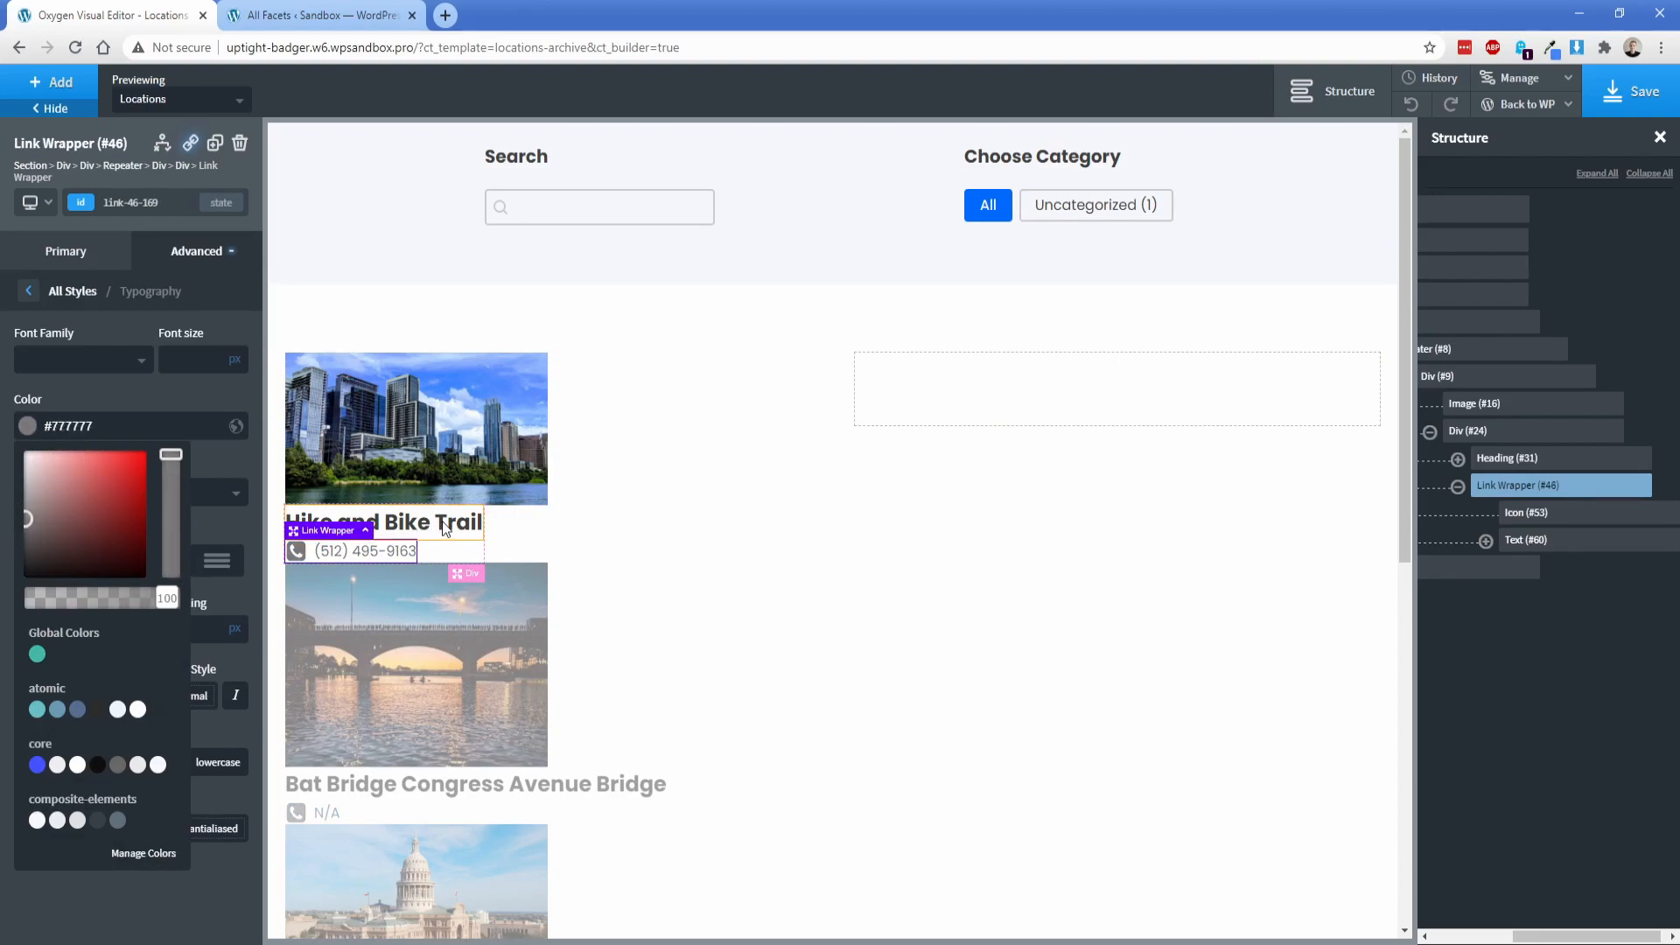
Step: Link the wrapper's URL to the dynamic phone number advanced custom field, prefixed with "tel:"
click(65, 251)
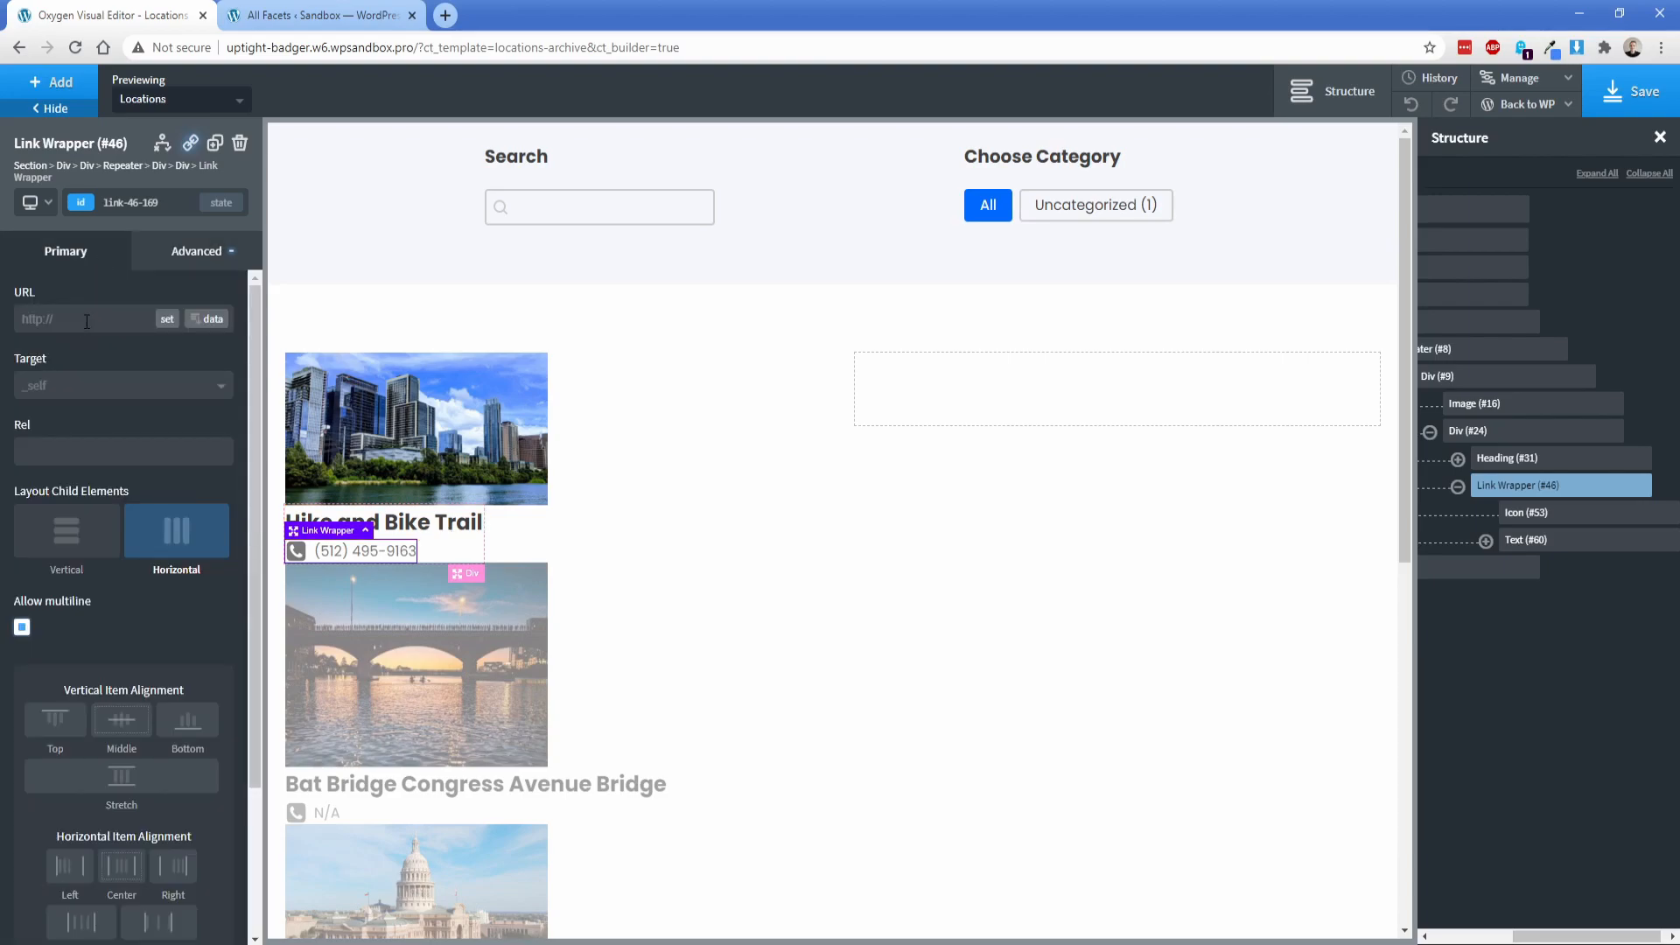
click(210, 319)
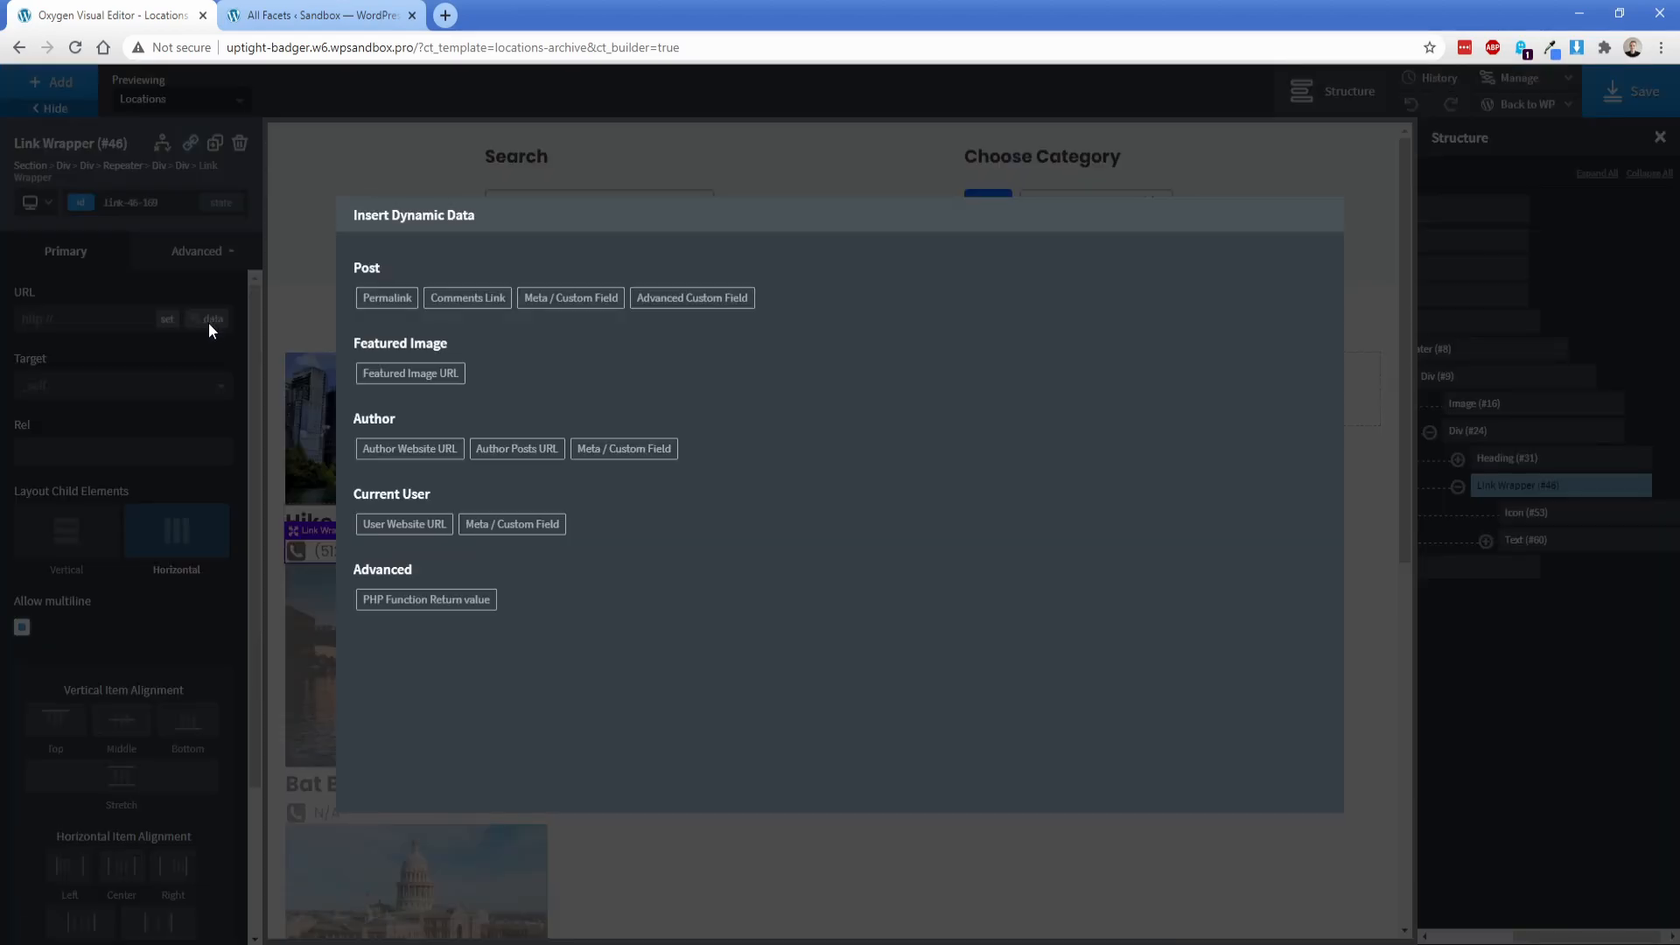
click(737, 307)
click(533, 301)
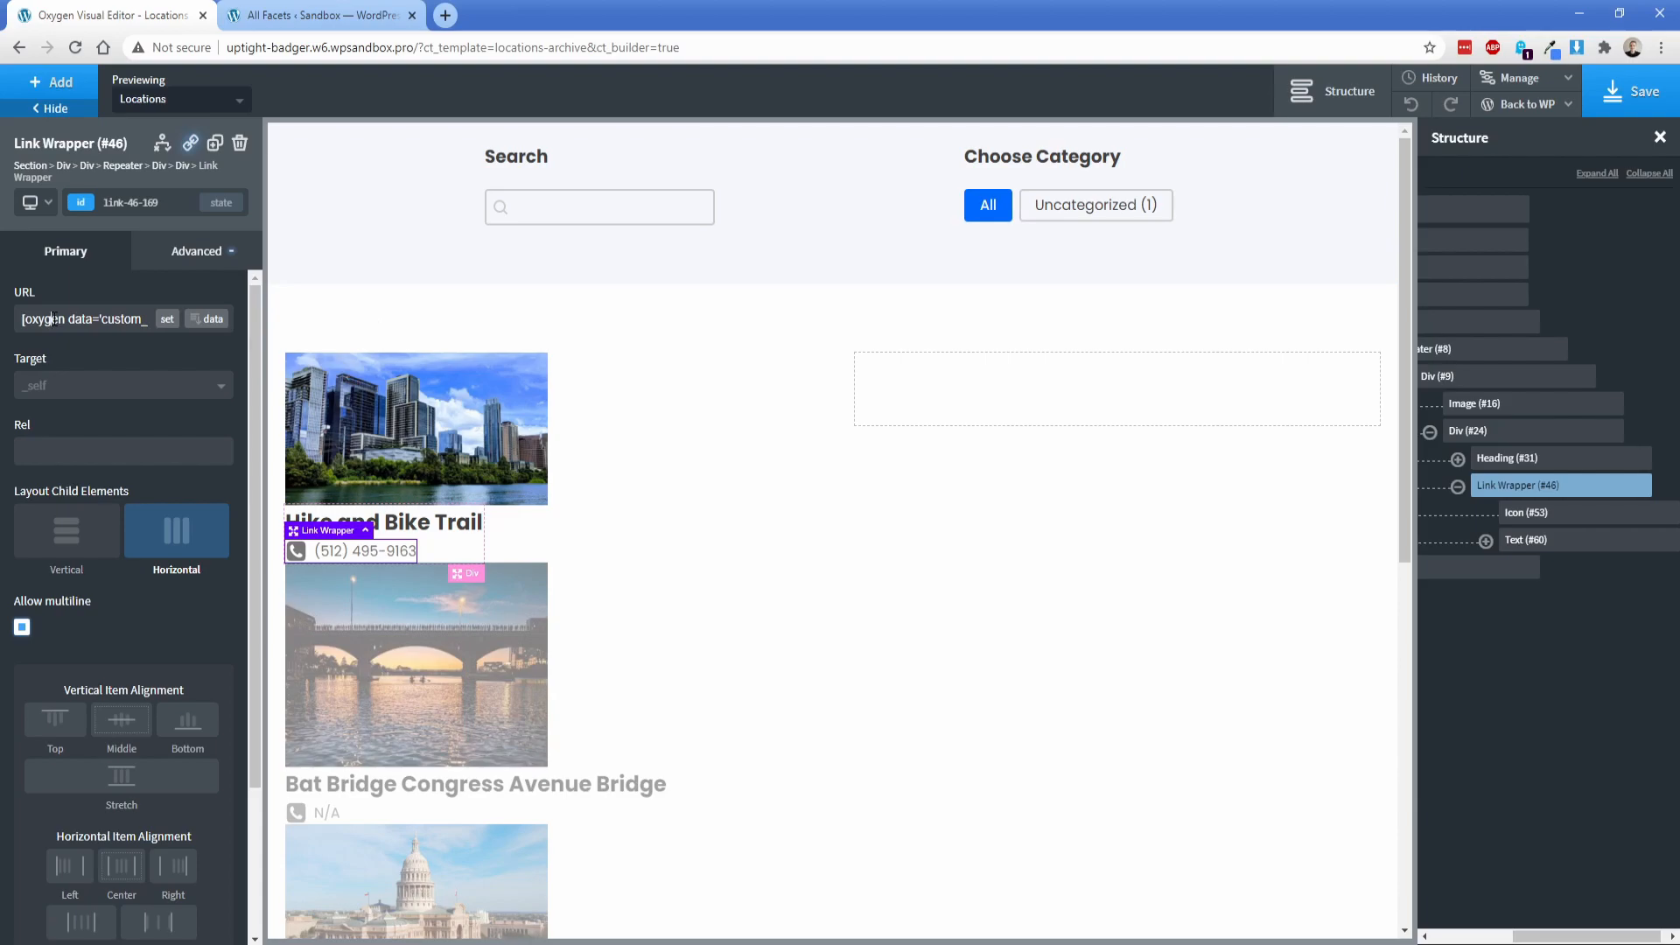
text(tel:)
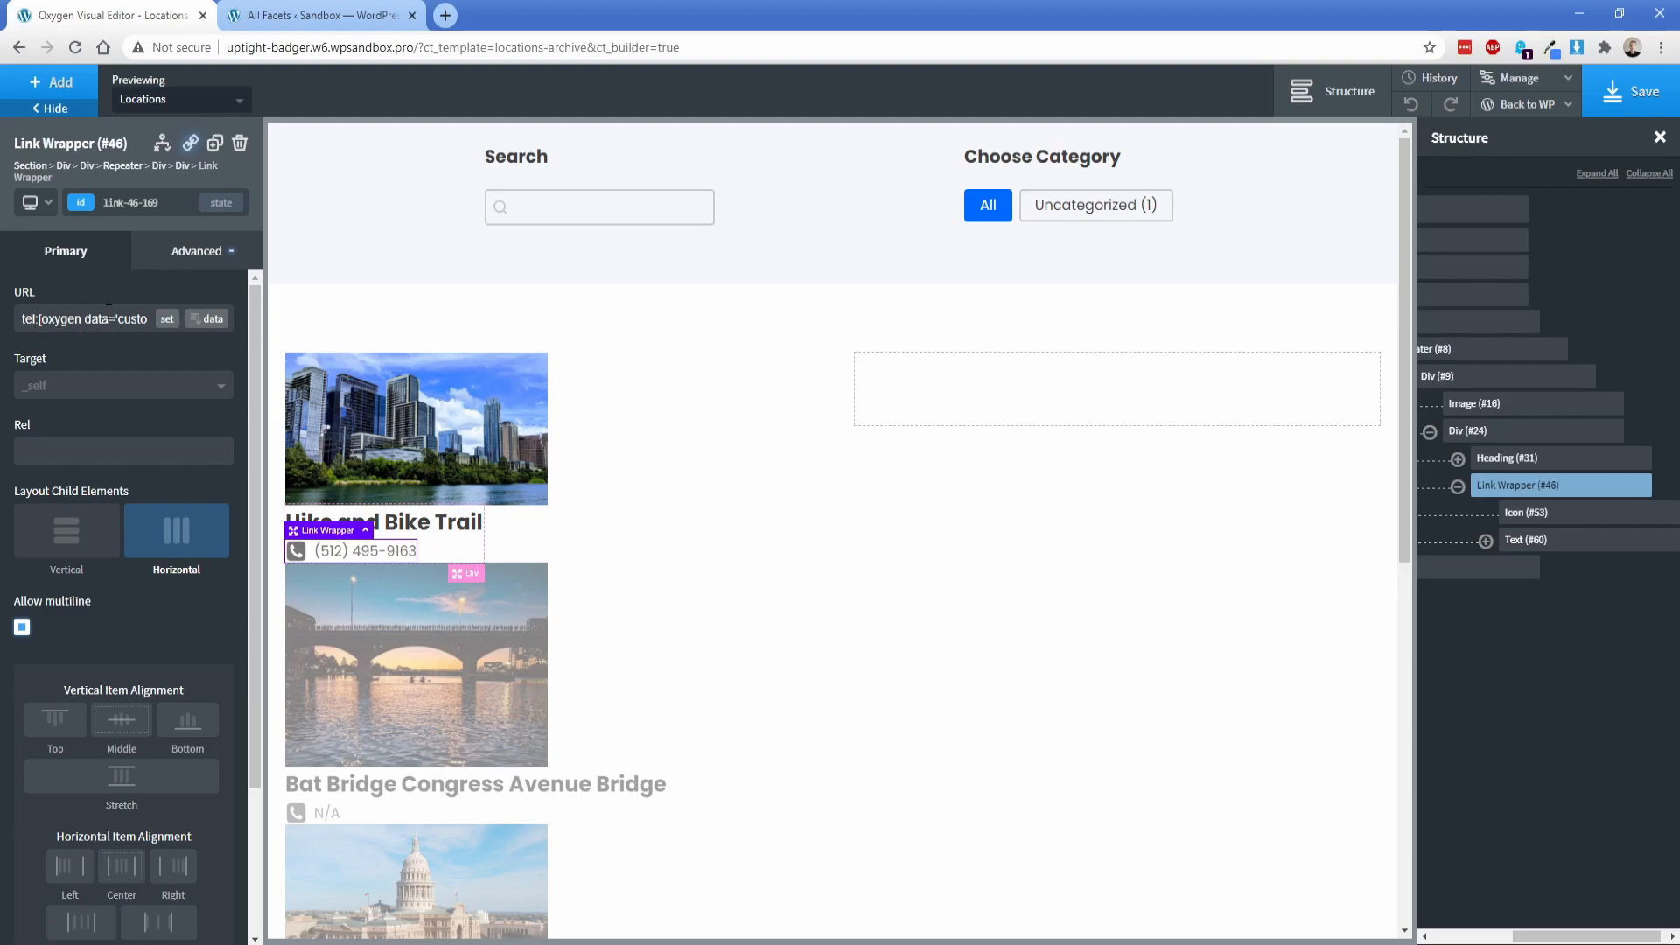
Step: Give the phone link wrapper in the repeater a bottom margin of 8 px
click(197, 256)
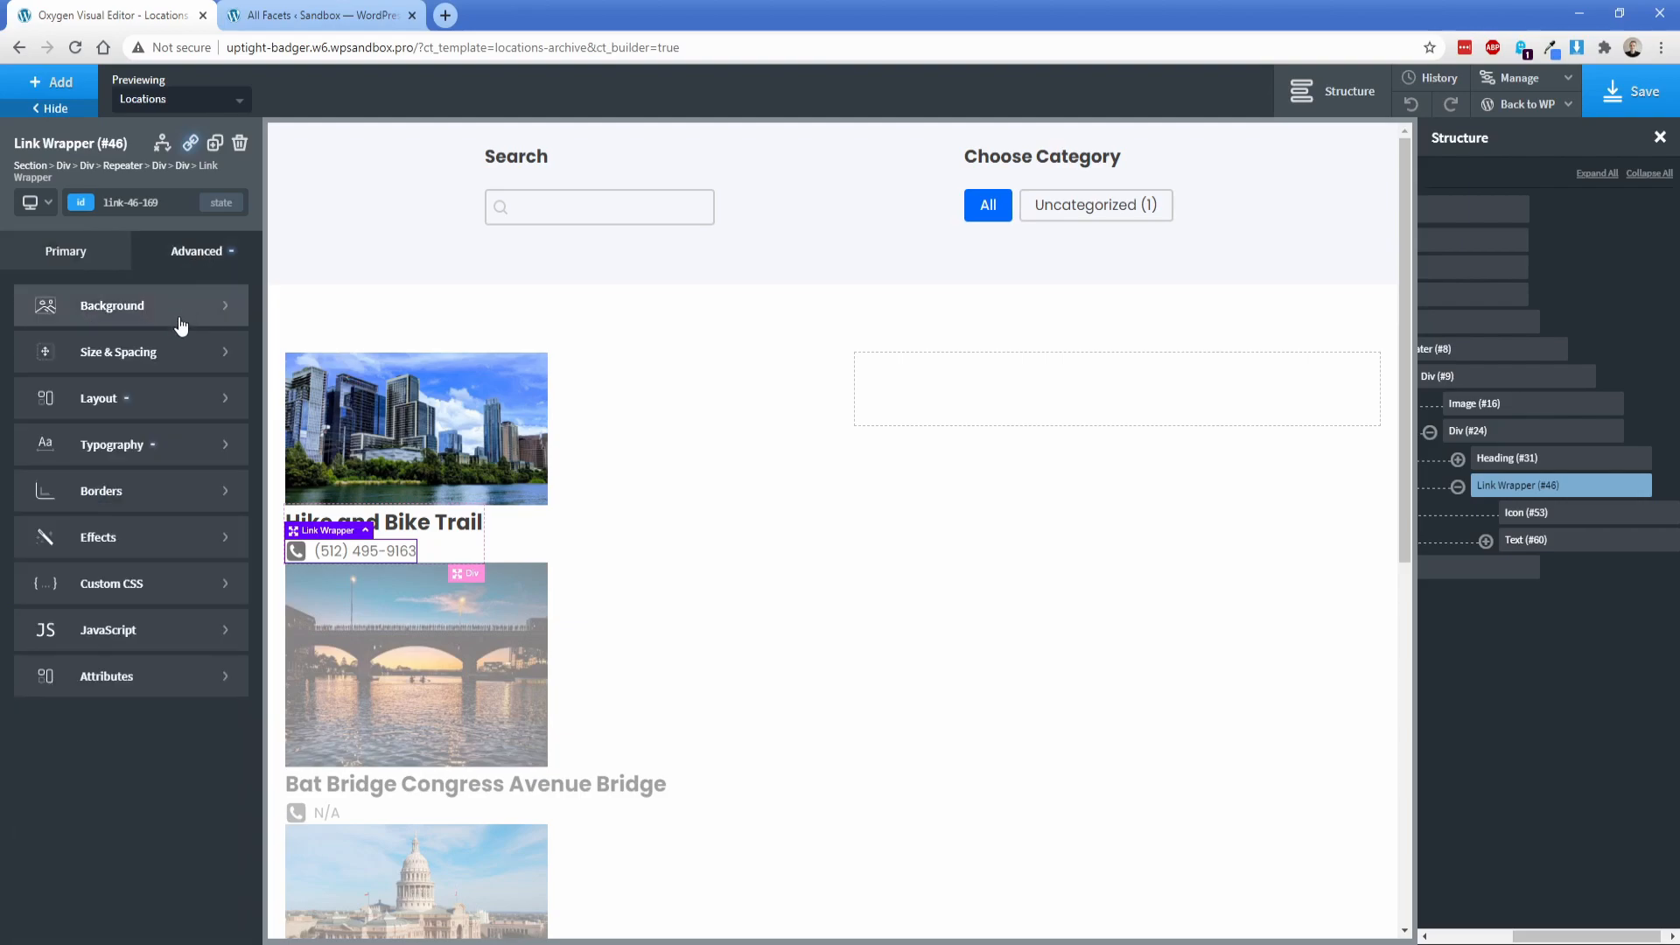
click(180, 353)
click(185, 421)
text(8)
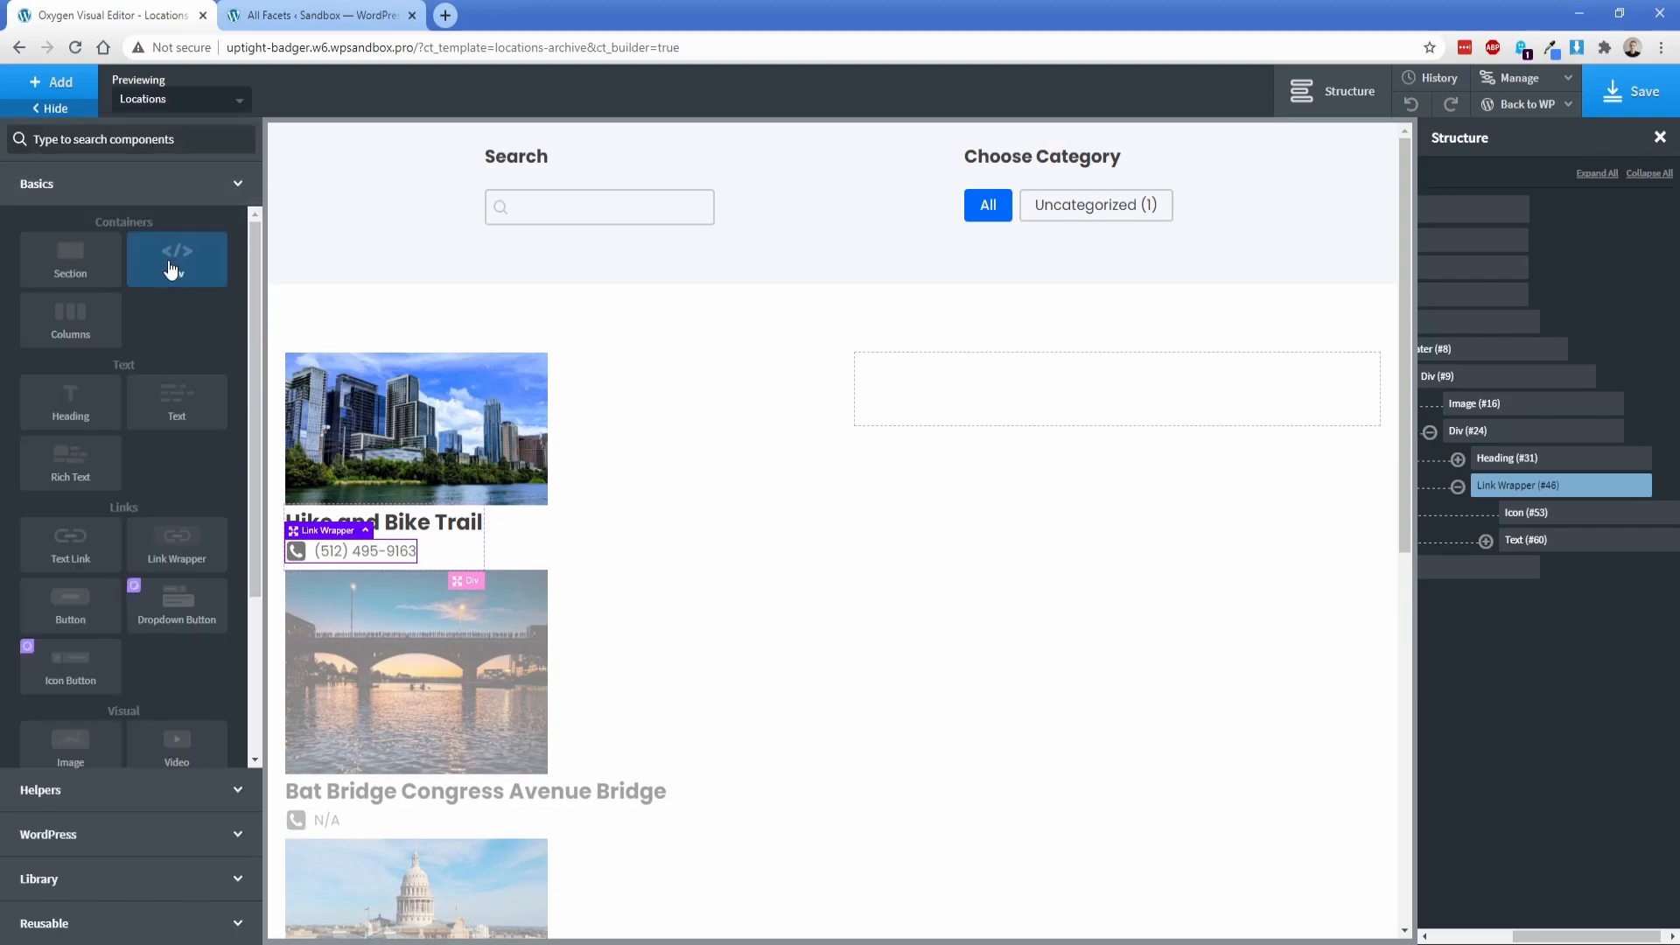
Step: Add a div between the location heading and the phone link wrapper, and insert an icon into it
click(171, 268)
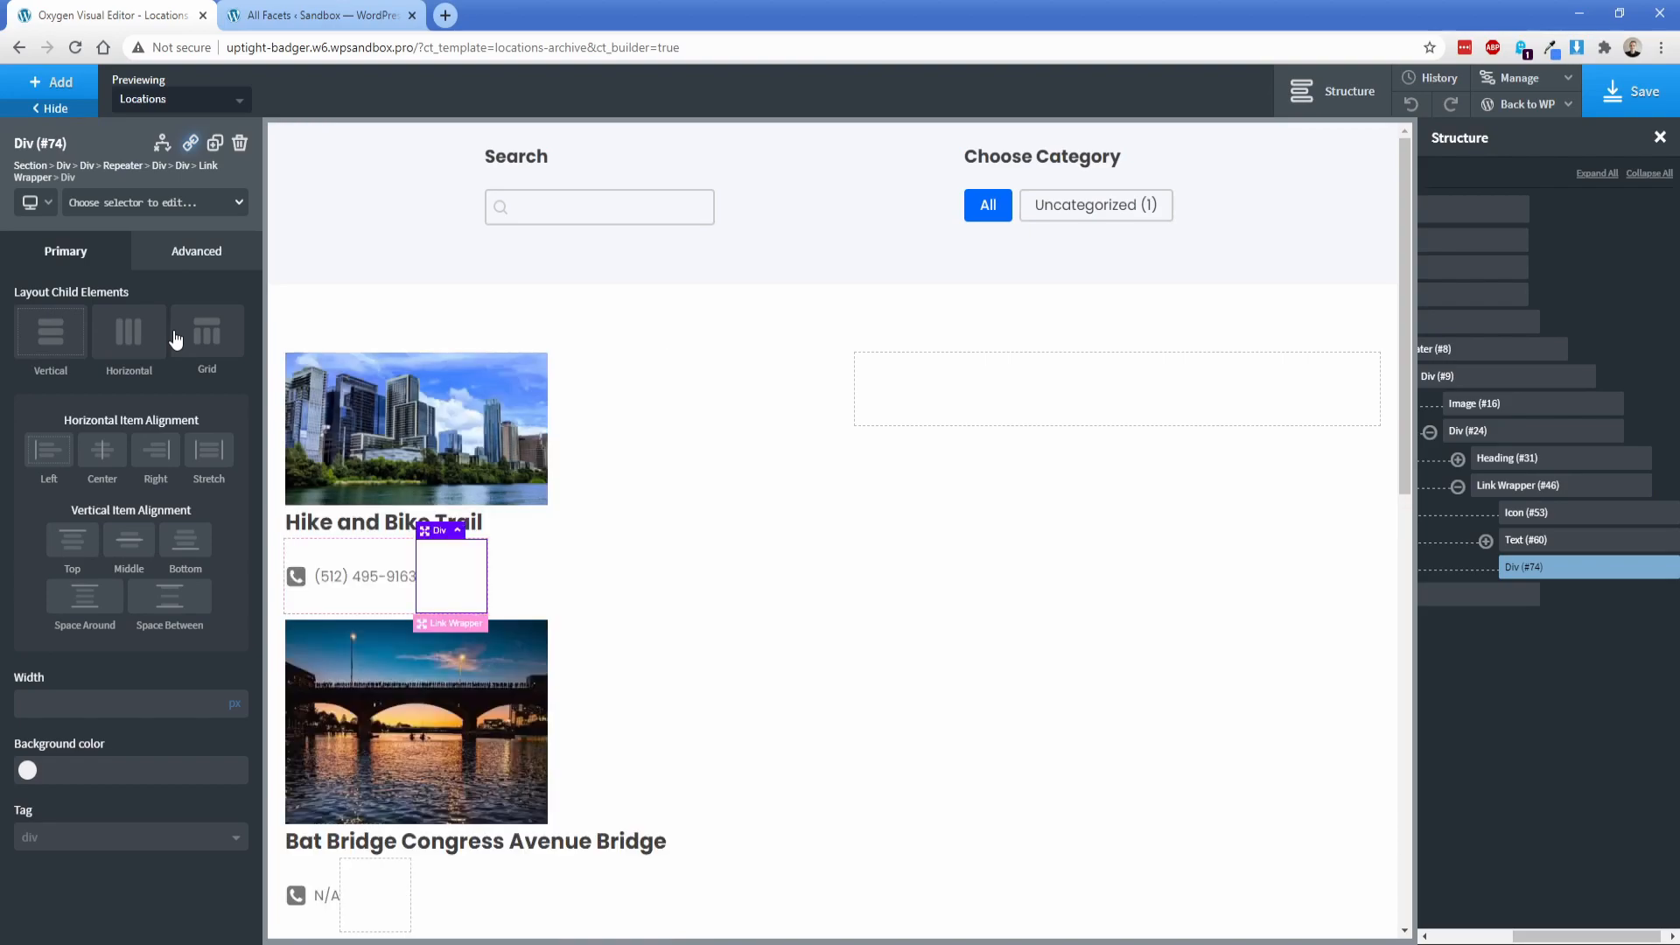
drag(1531, 570, 1498, 490)
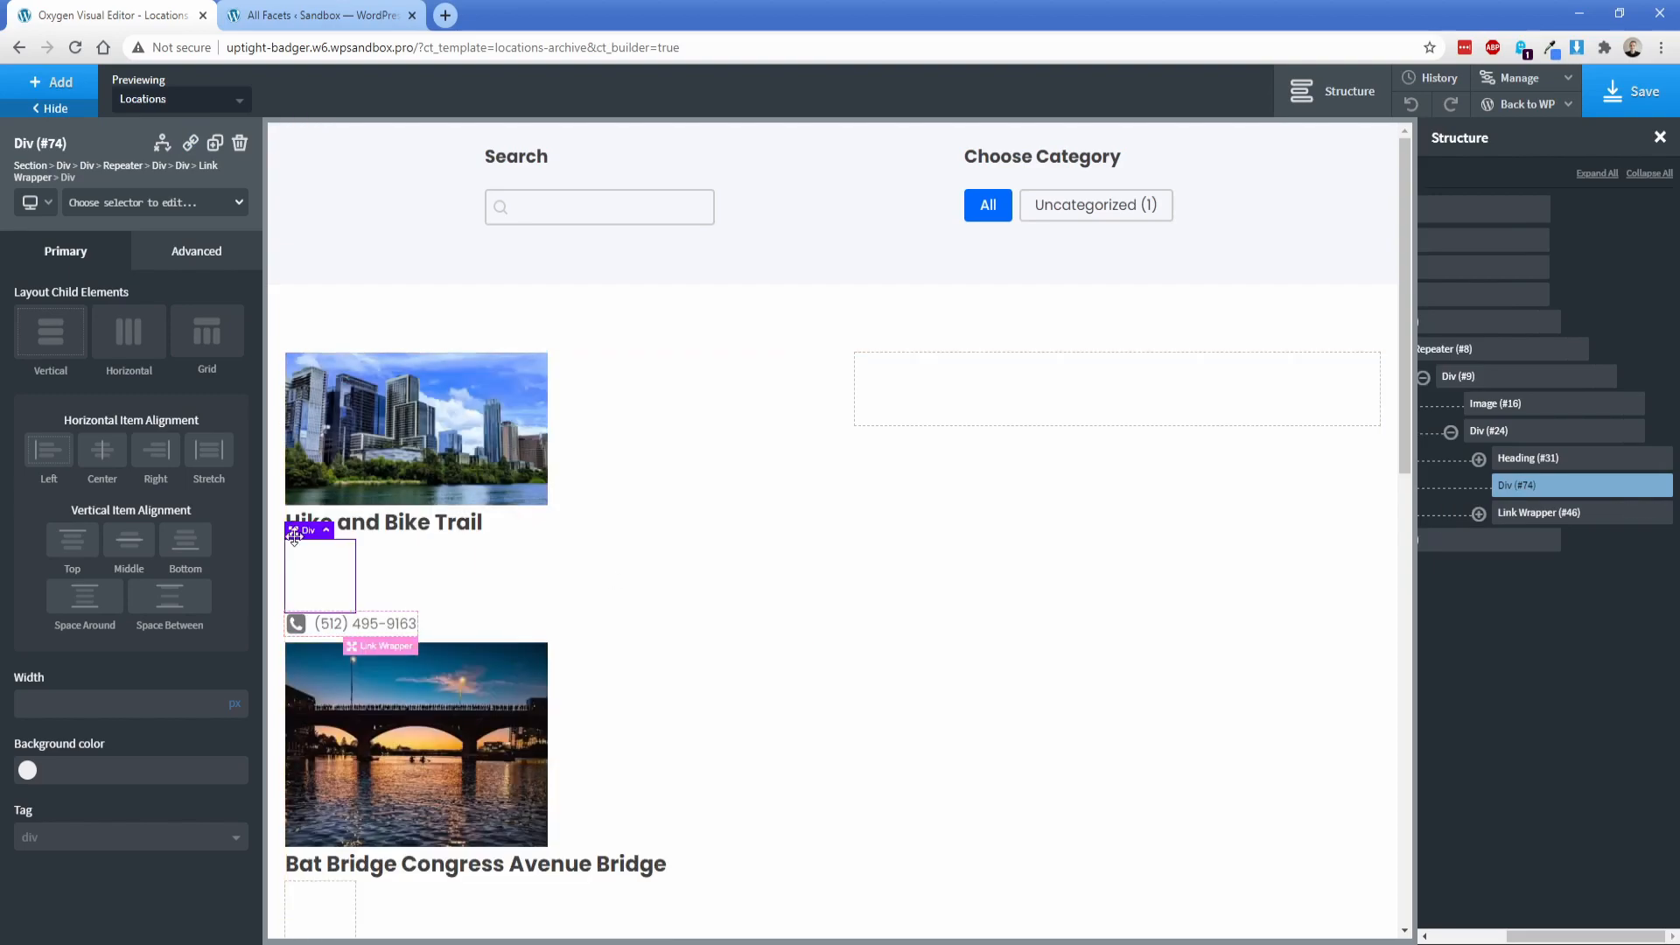
click(51, 86)
text(i)
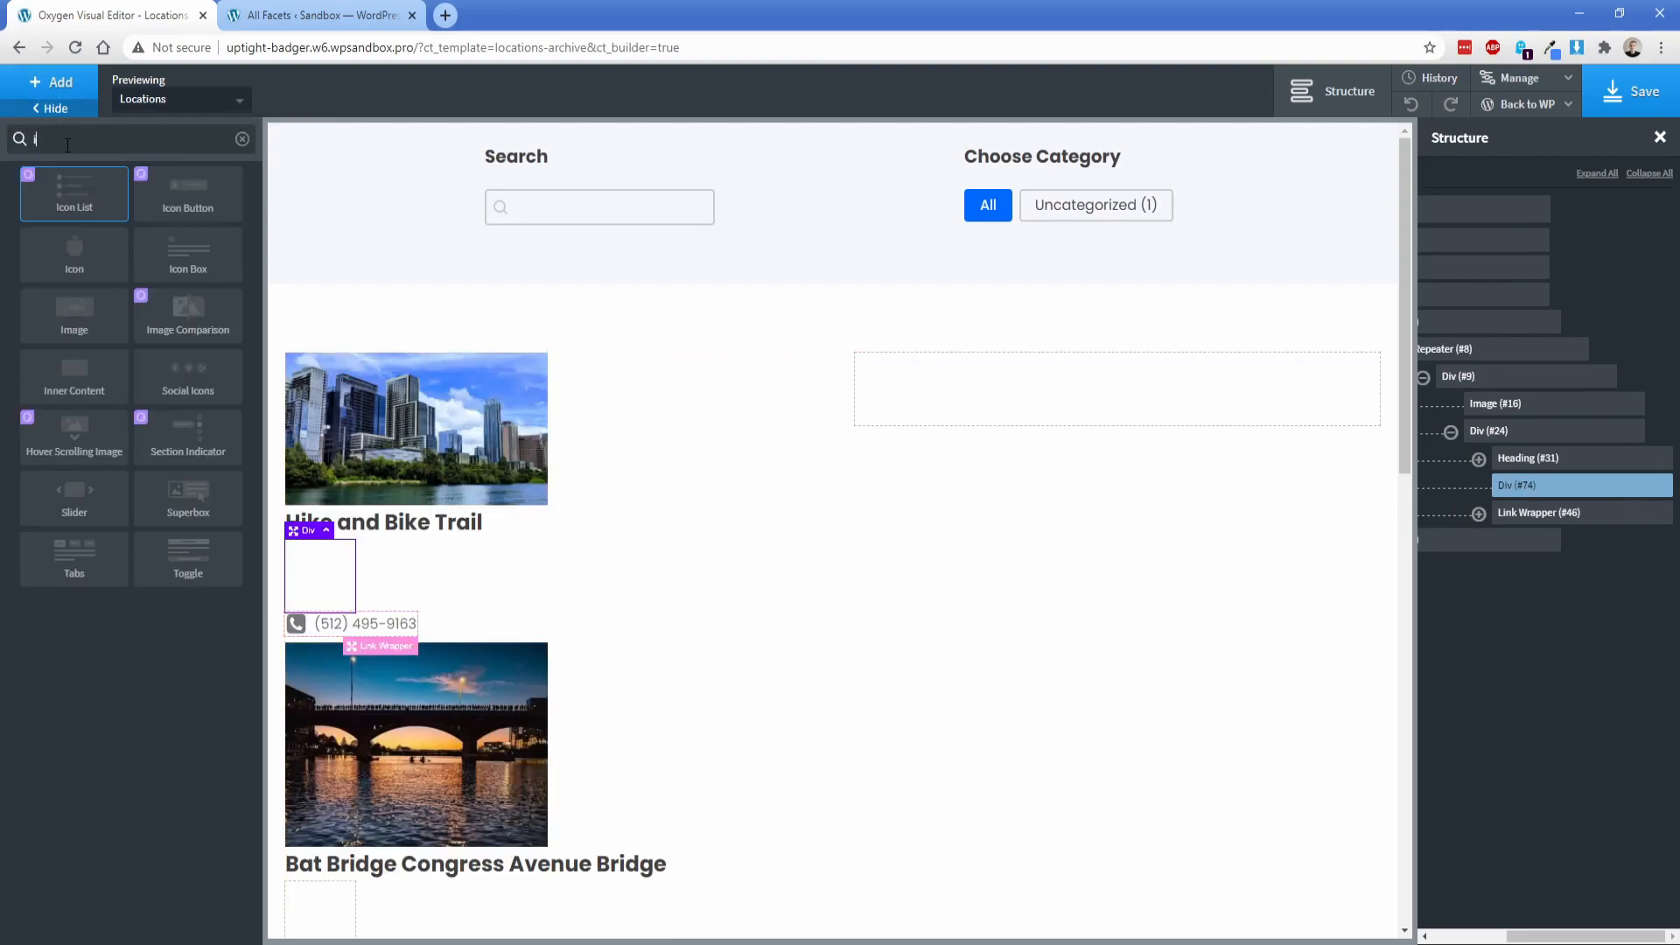
text(co)
click(74, 261)
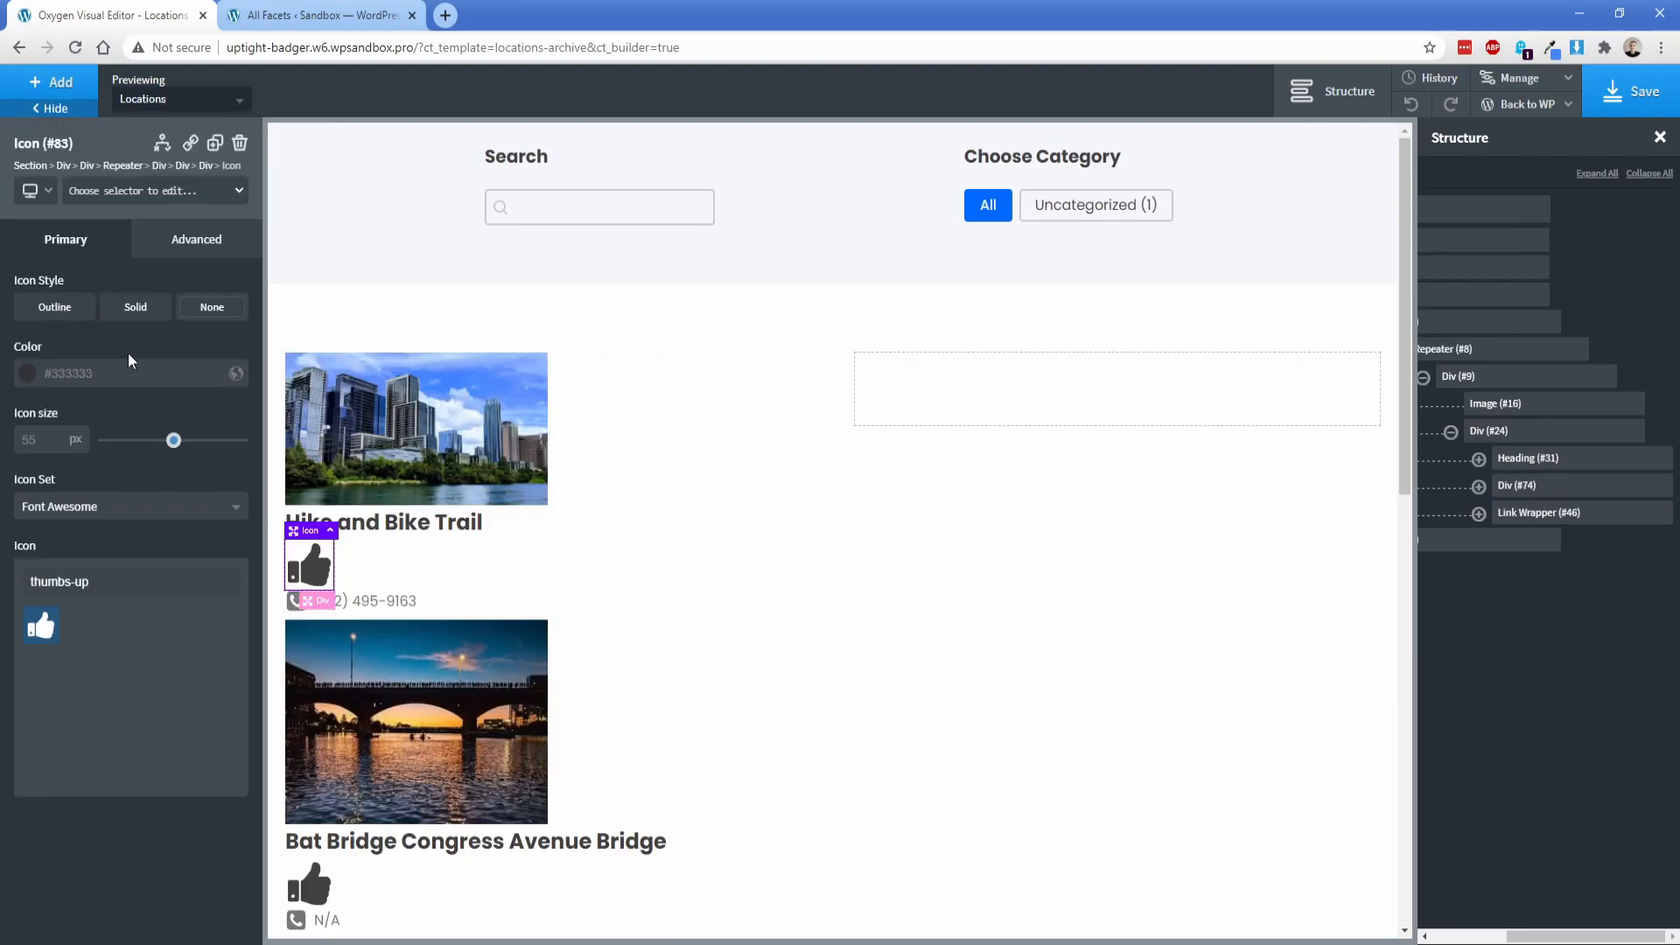
Step: Style the new icon as a Font Awesome map-marker at 25 px with a right margin of 8 px
triple_click(124, 587)
text(map)
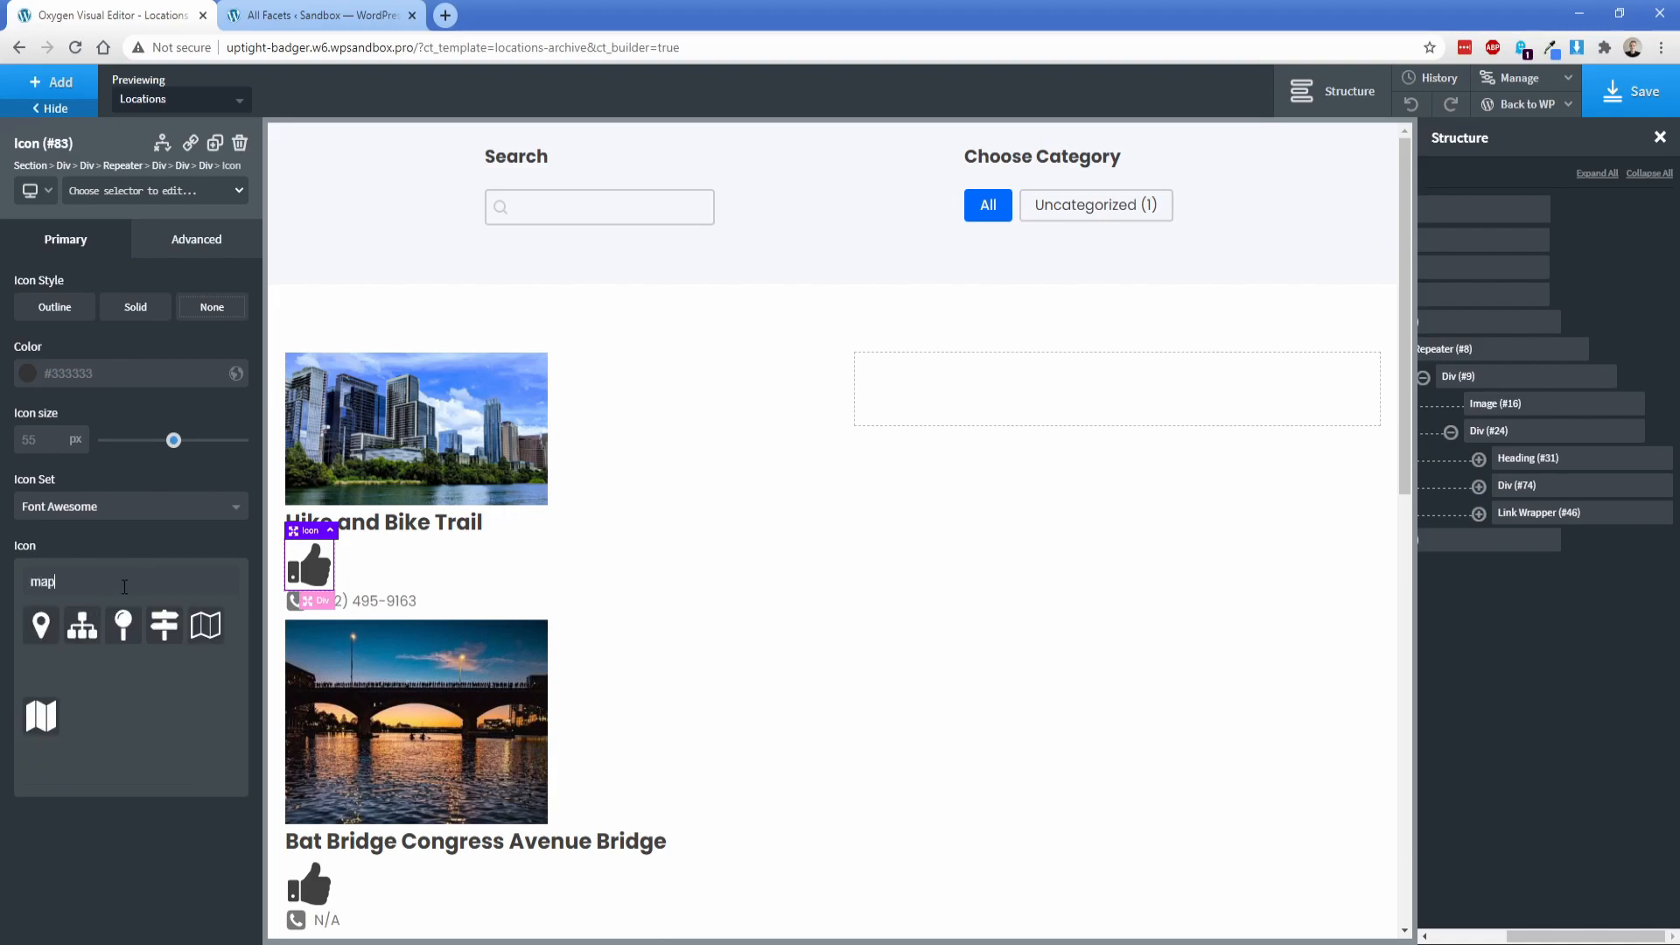
click(44, 628)
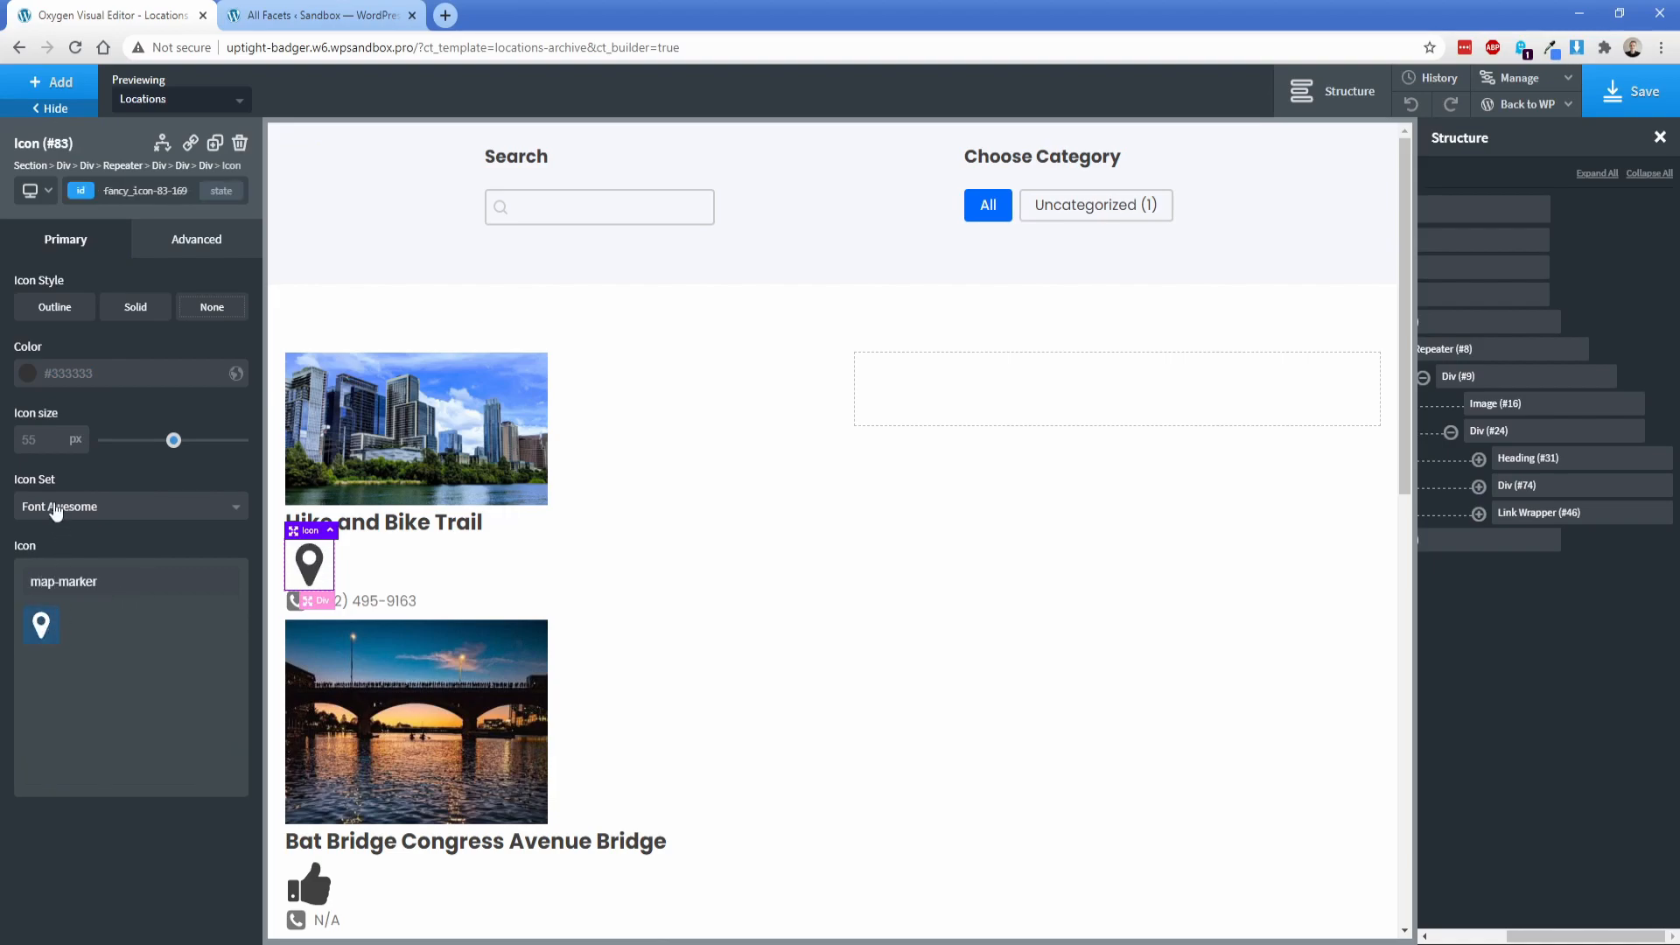
double_click(35, 440)
text(25)
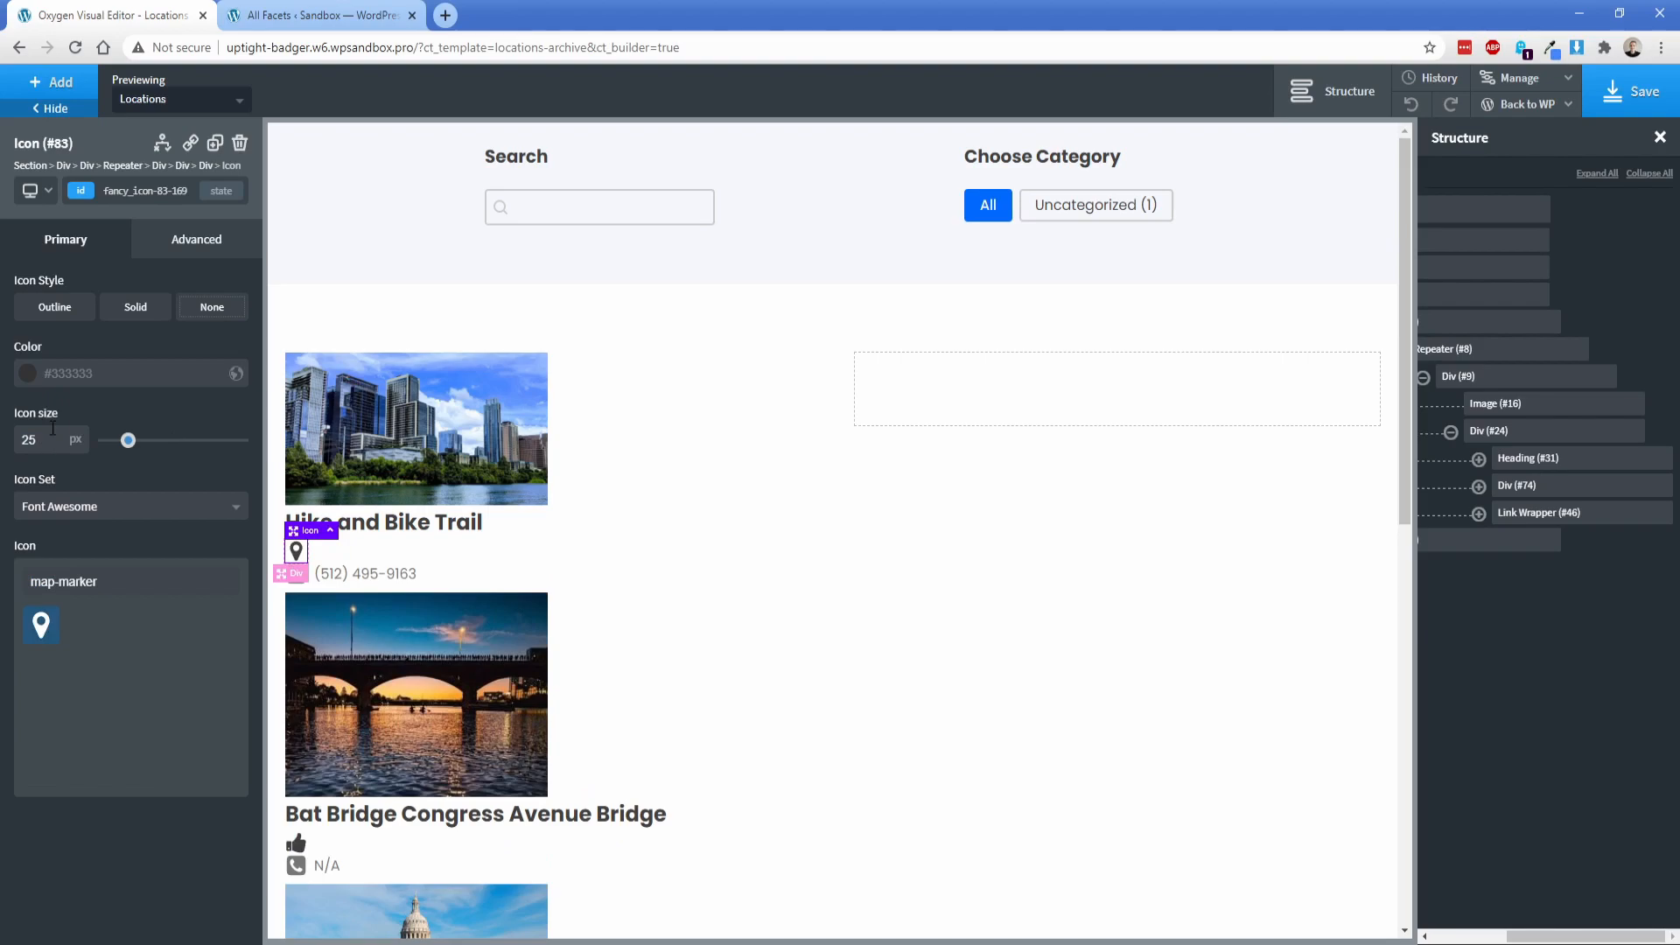
click(197, 250)
click(189, 340)
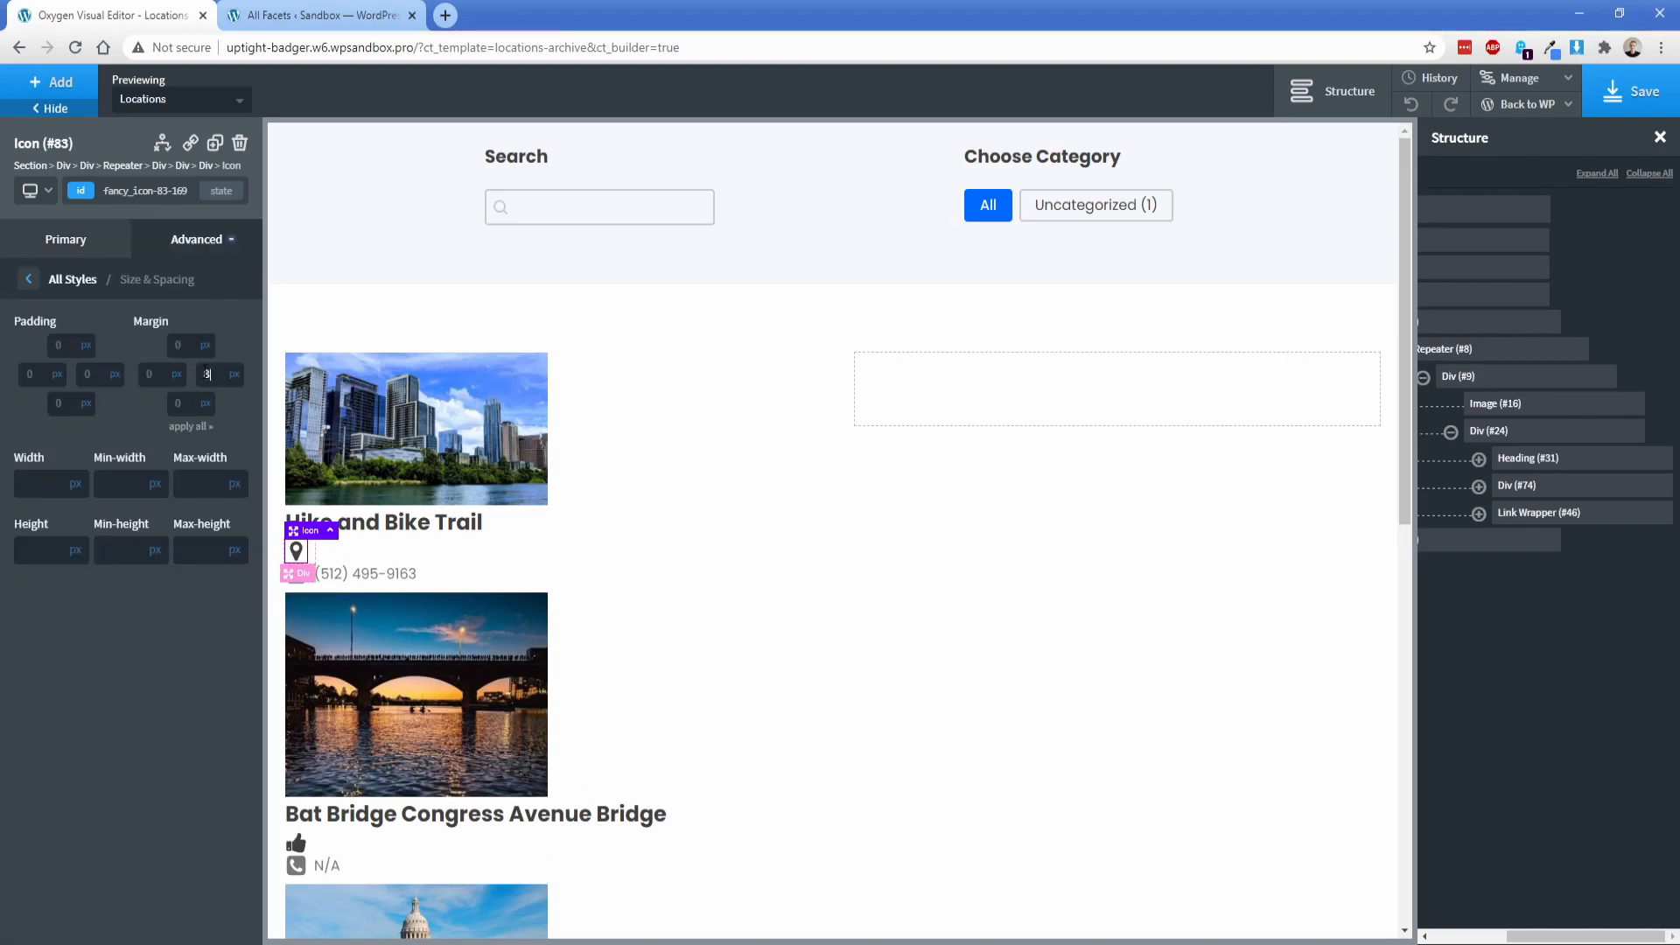
Step: Add a text element beside the map-marker icon and replace its placeholder with the dynamic Address advanced custom field
click(50, 82)
text(tex)
click(165, 199)
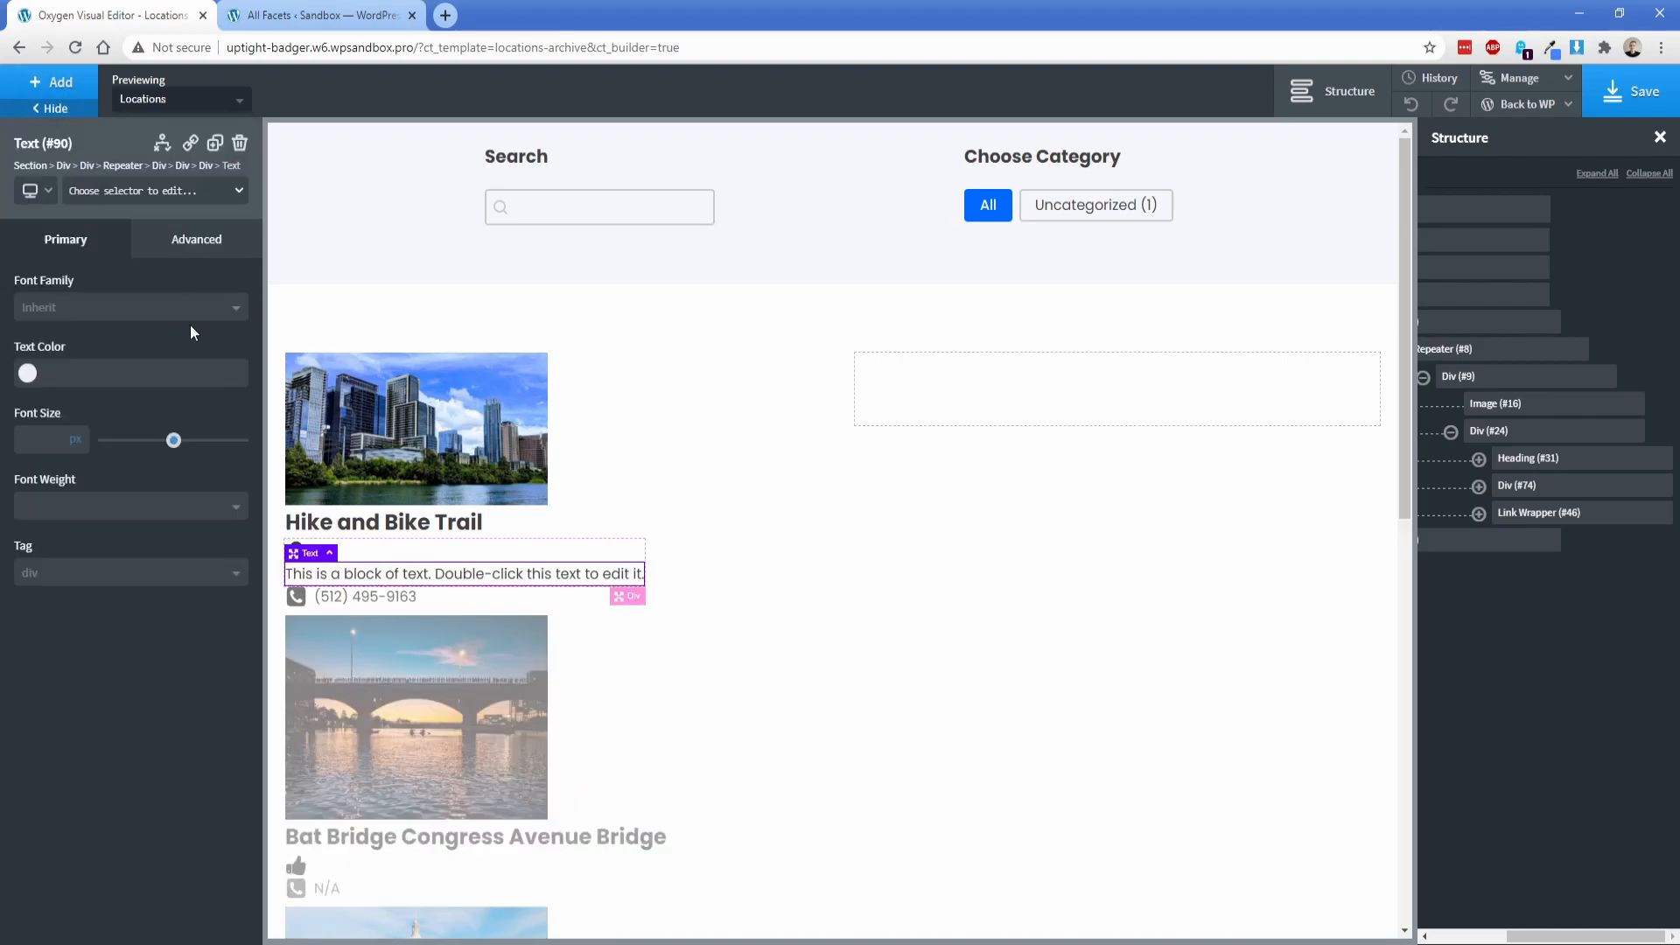
double_click(381, 574)
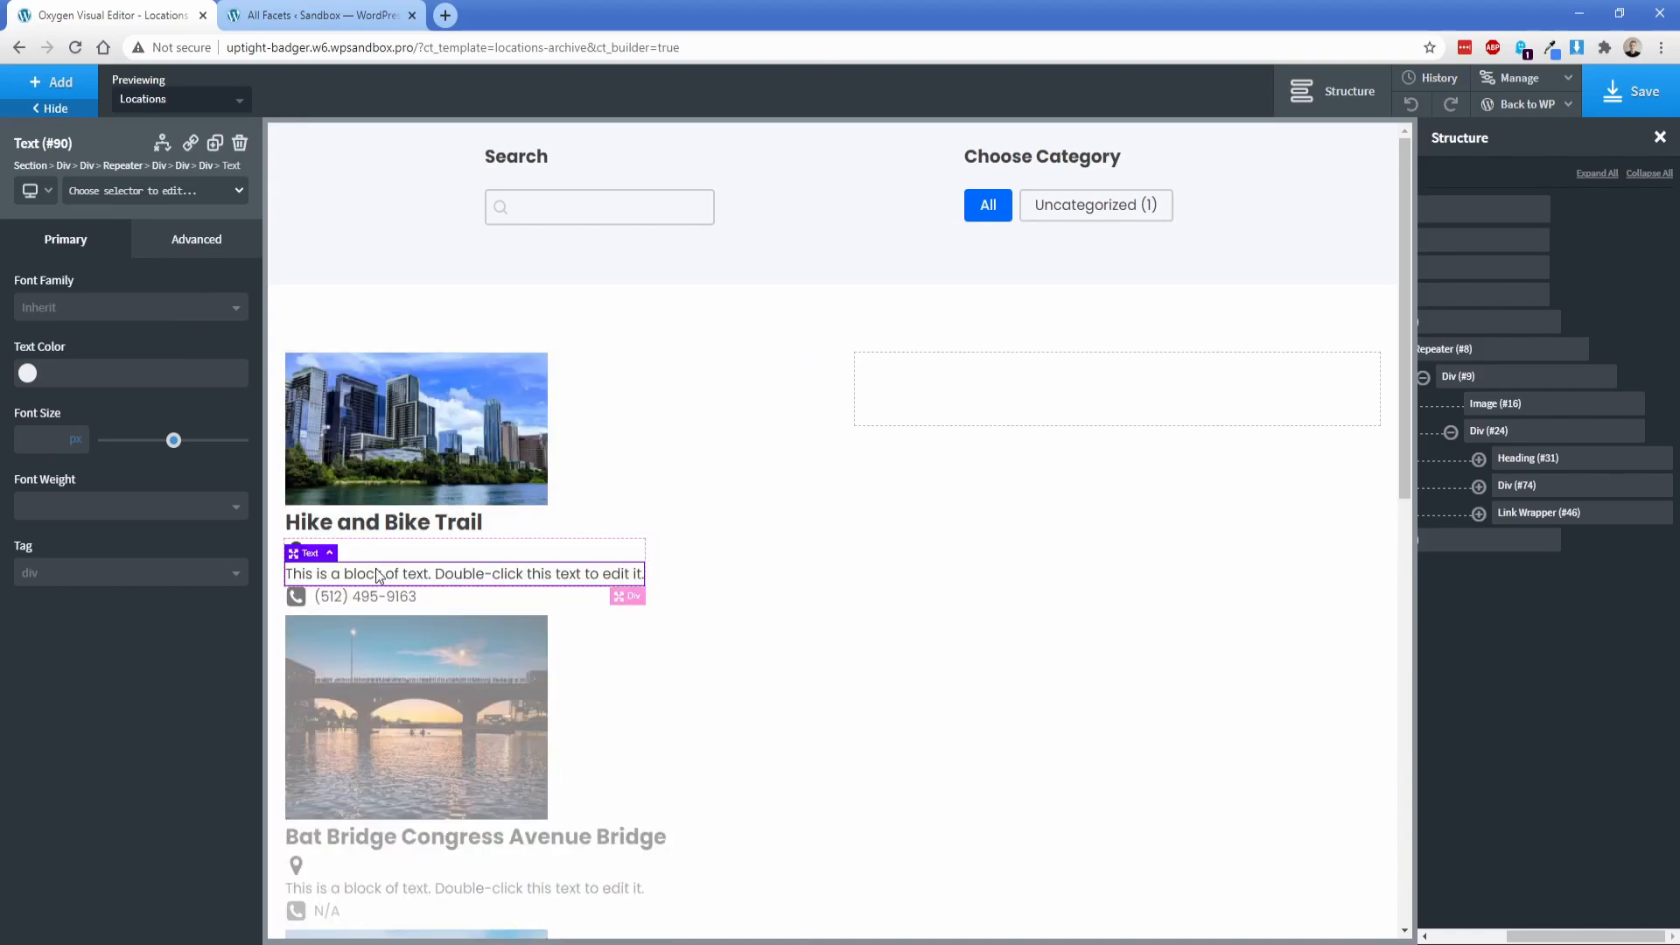
click(999, 100)
click(1018, 300)
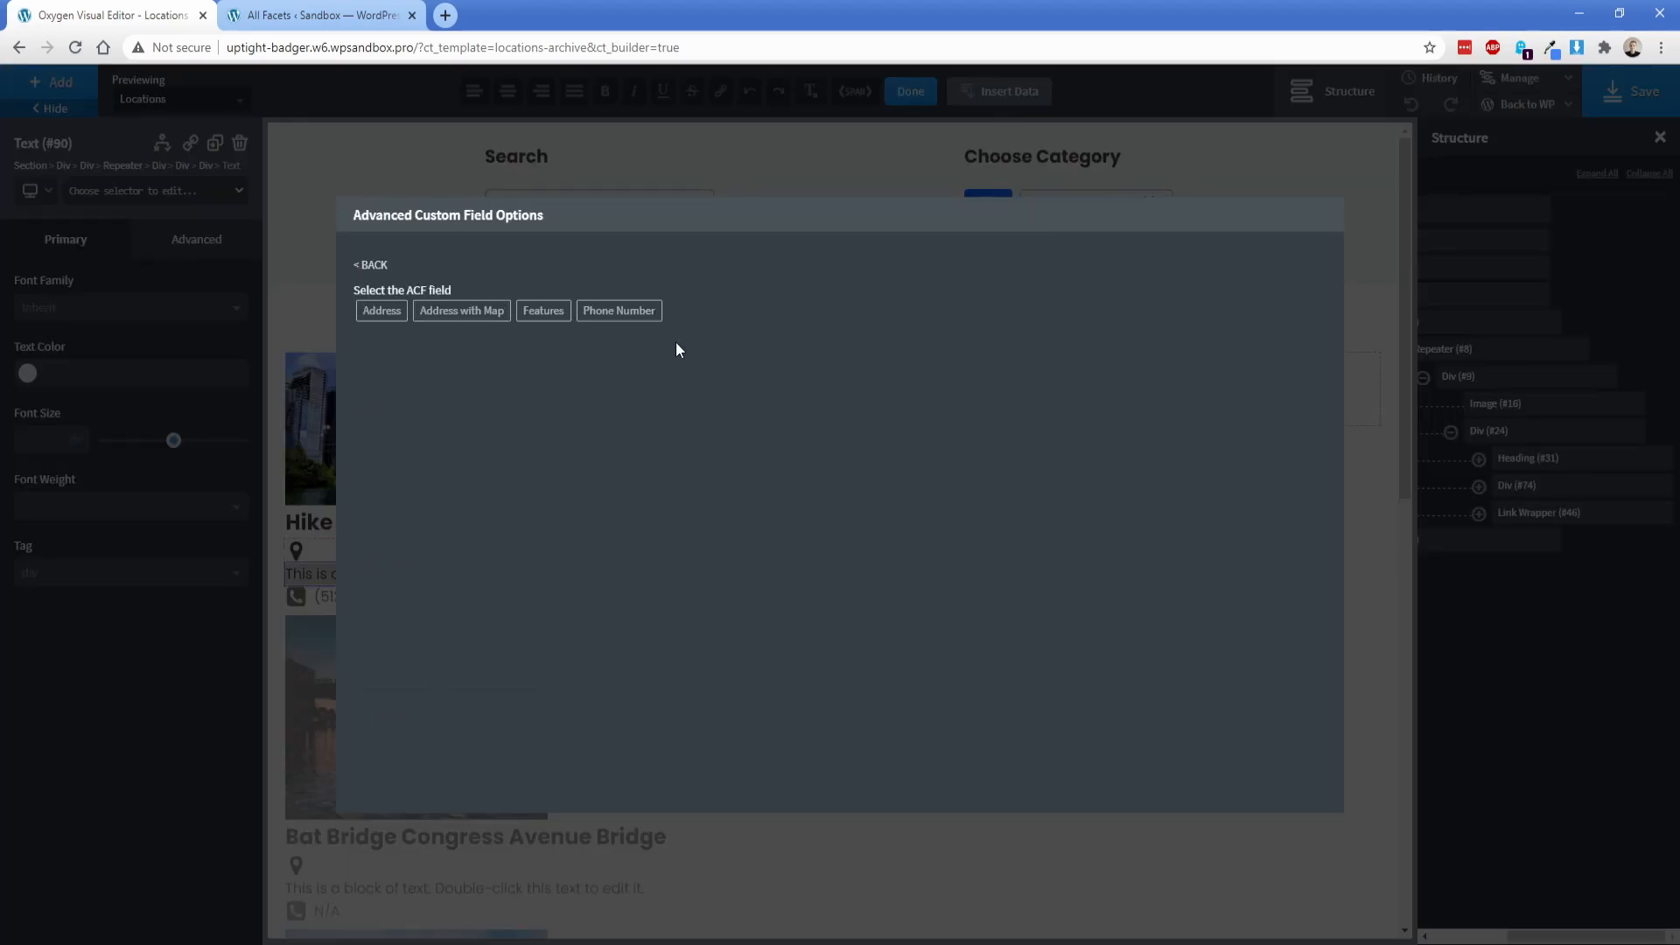
click(381, 312)
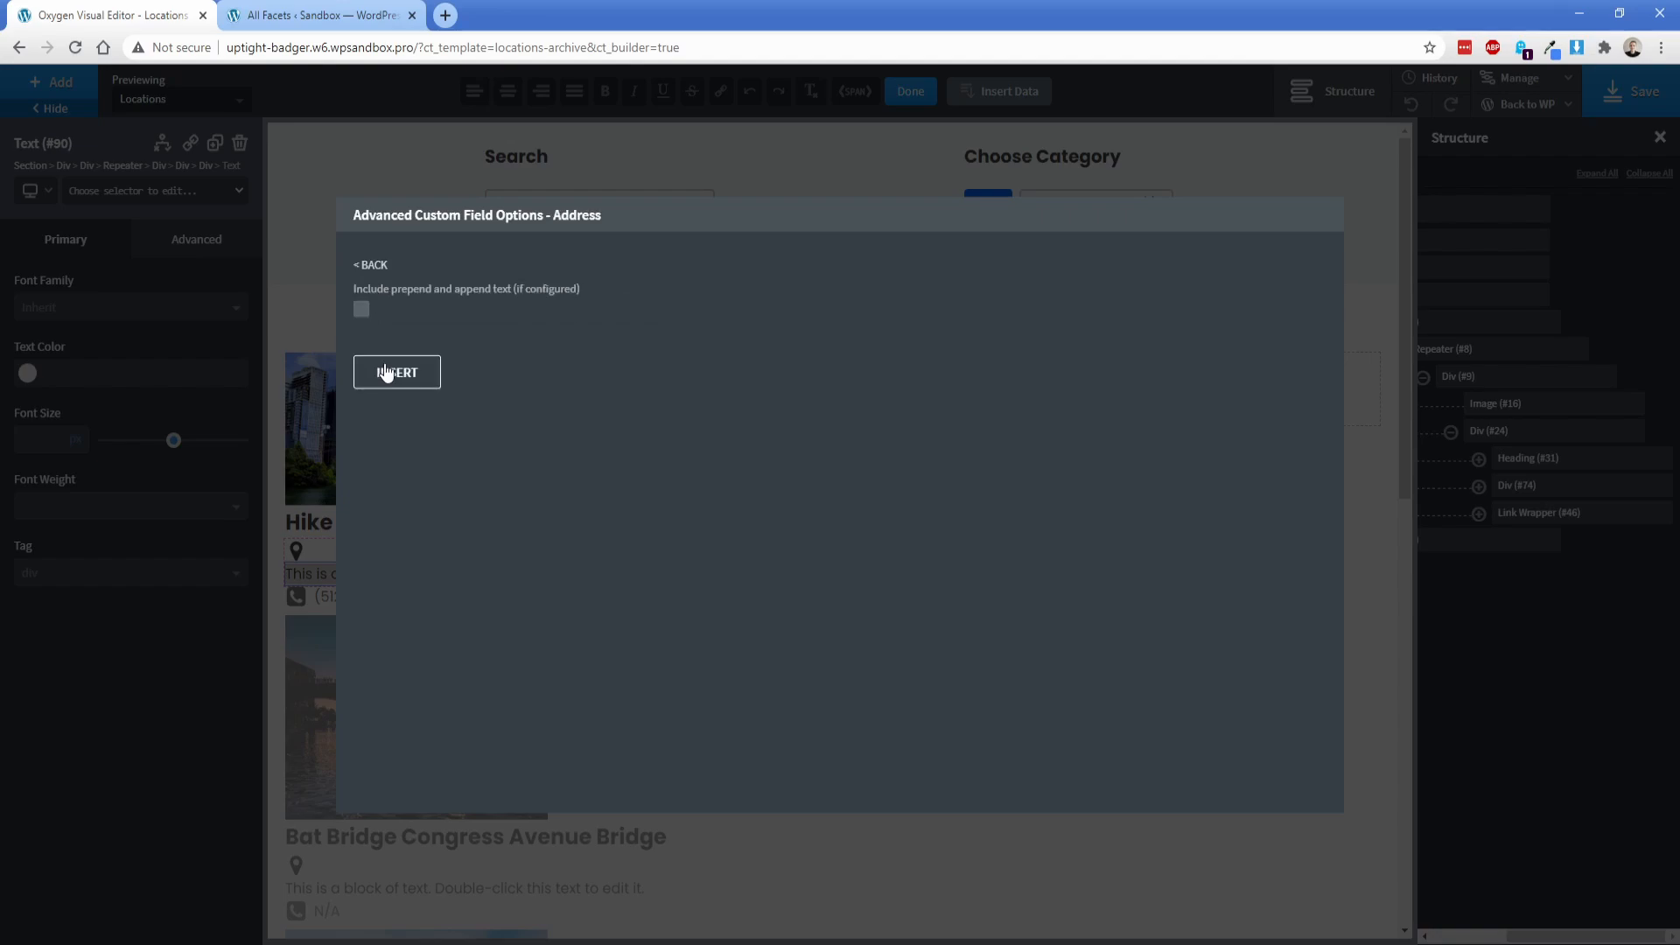
click(385, 369)
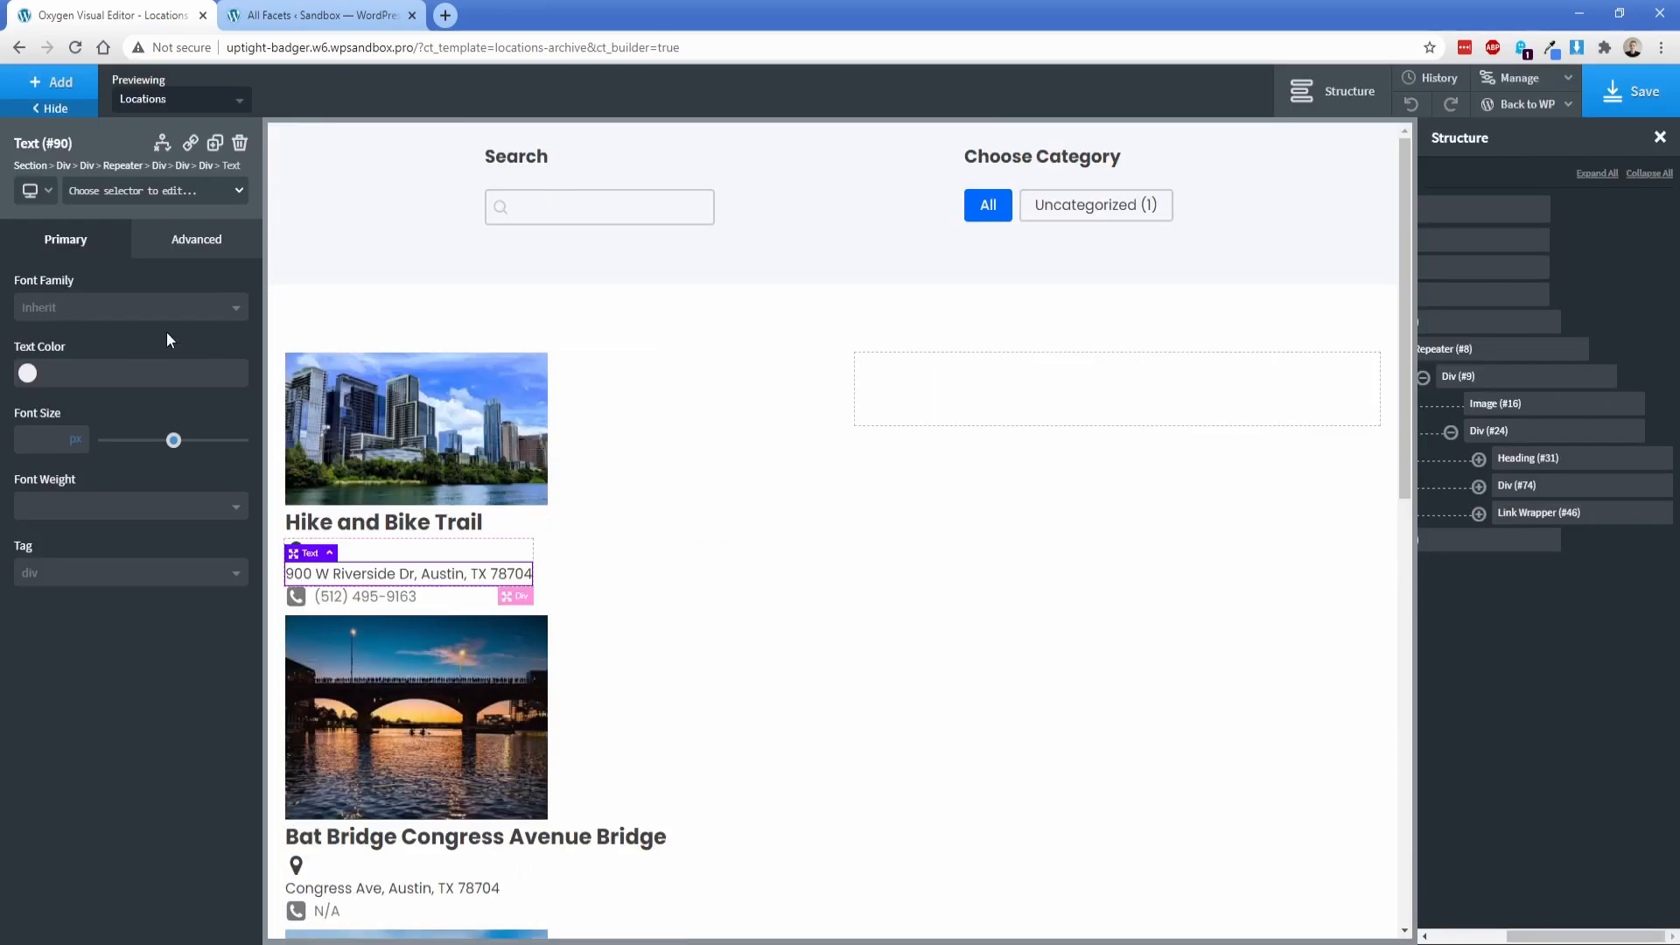
Step: Lay out the address div's children horizontally with middle vertical alignment
click(411, 556)
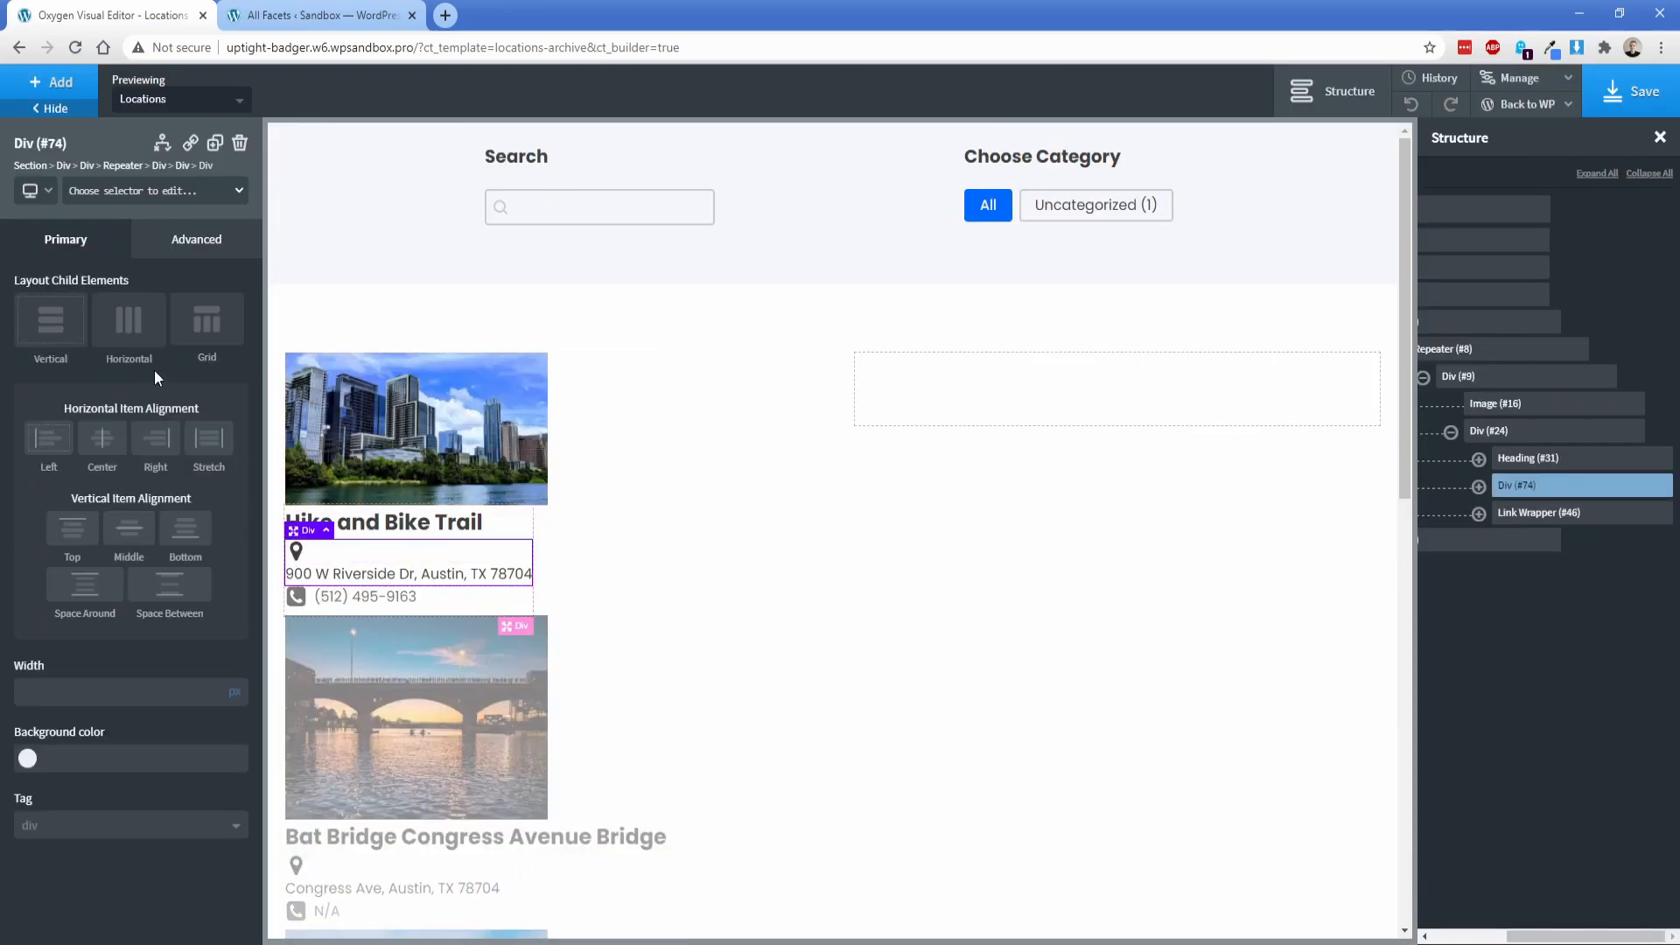
click(128, 321)
click(147, 520)
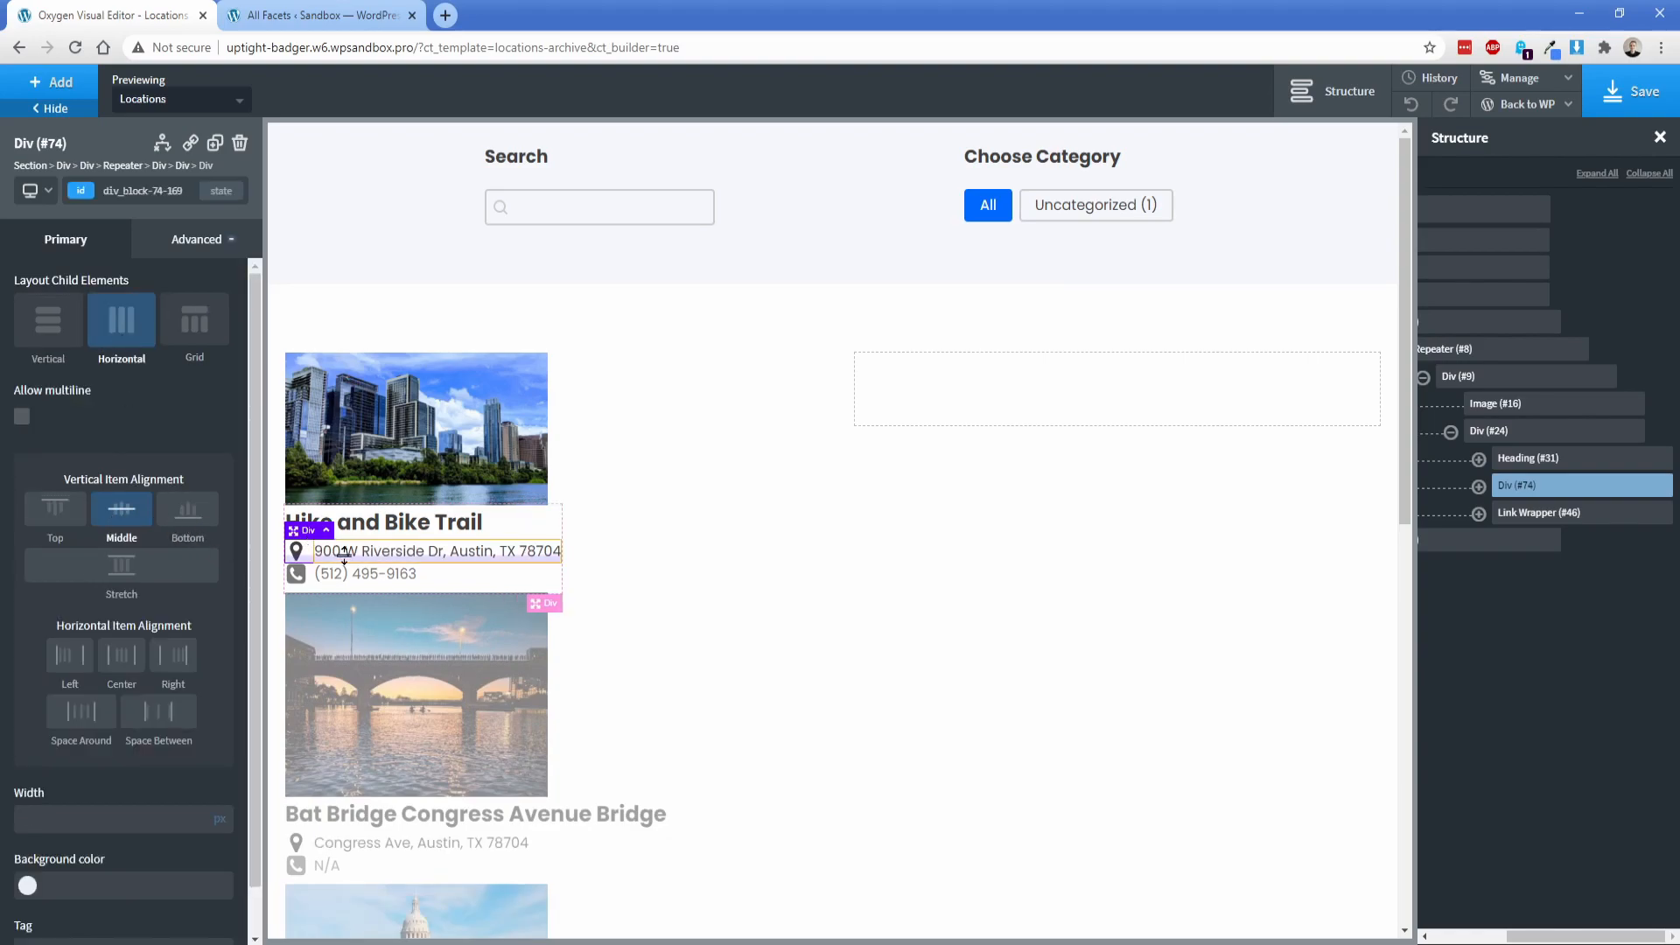
Step: Give the address div a bottom margin of 8 px
click(203, 239)
click(168, 339)
click(181, 403)
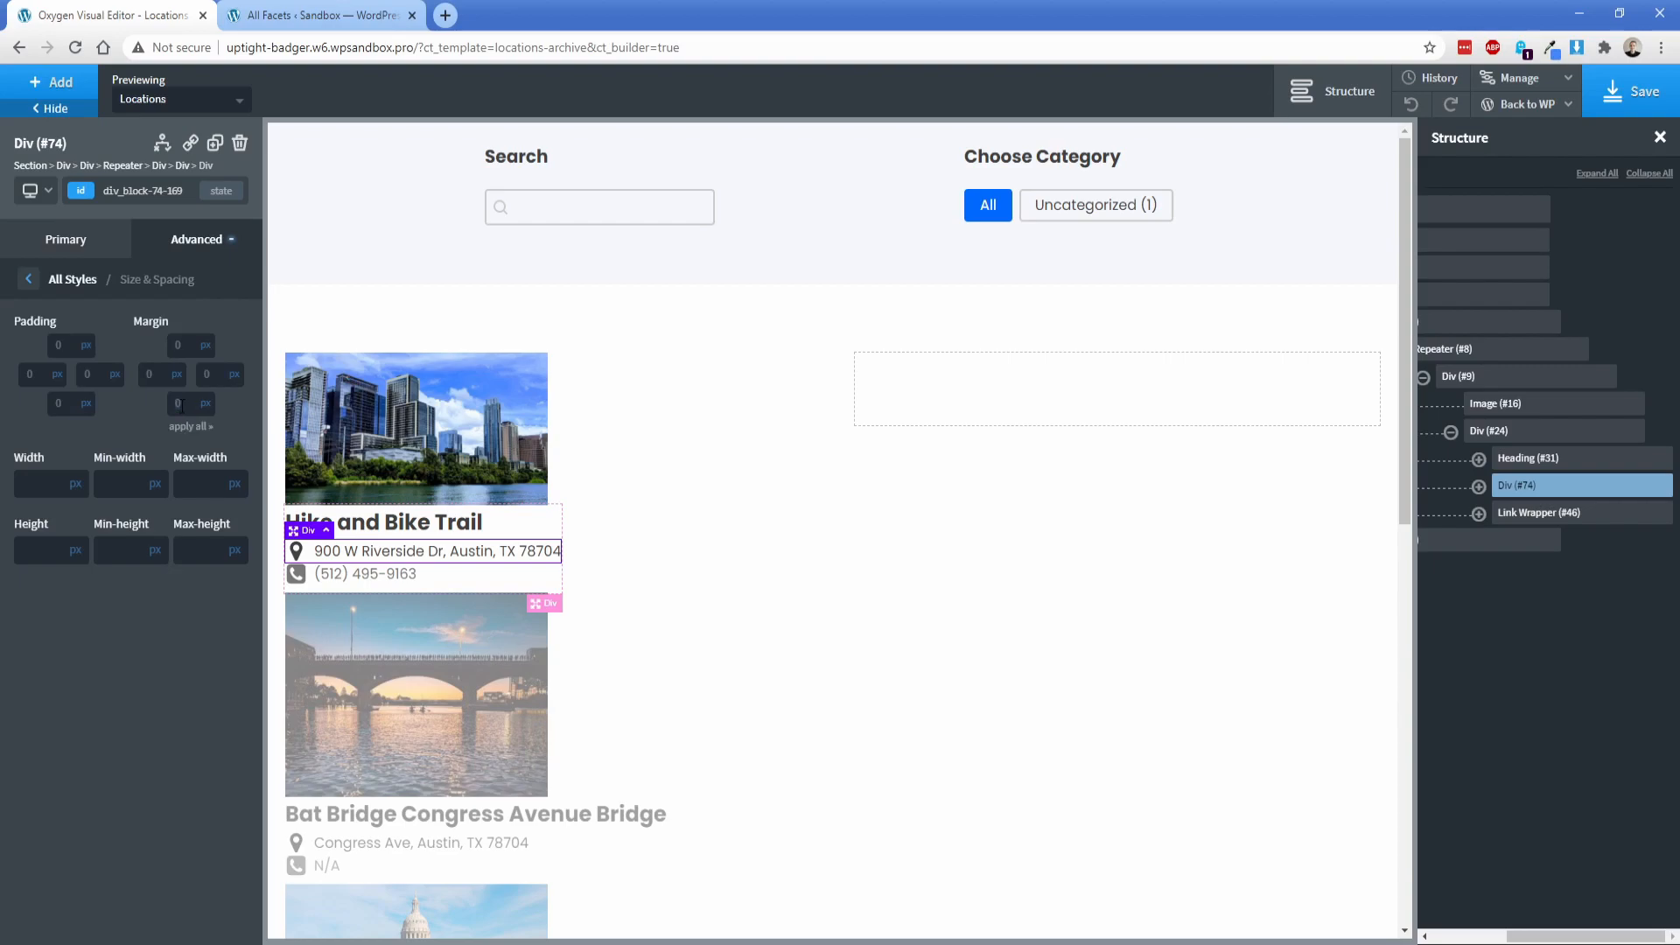
text(8)
Step: Add a text link at the end of the location details div and link its URL to the dynamic post permalink
click(1501, 433)
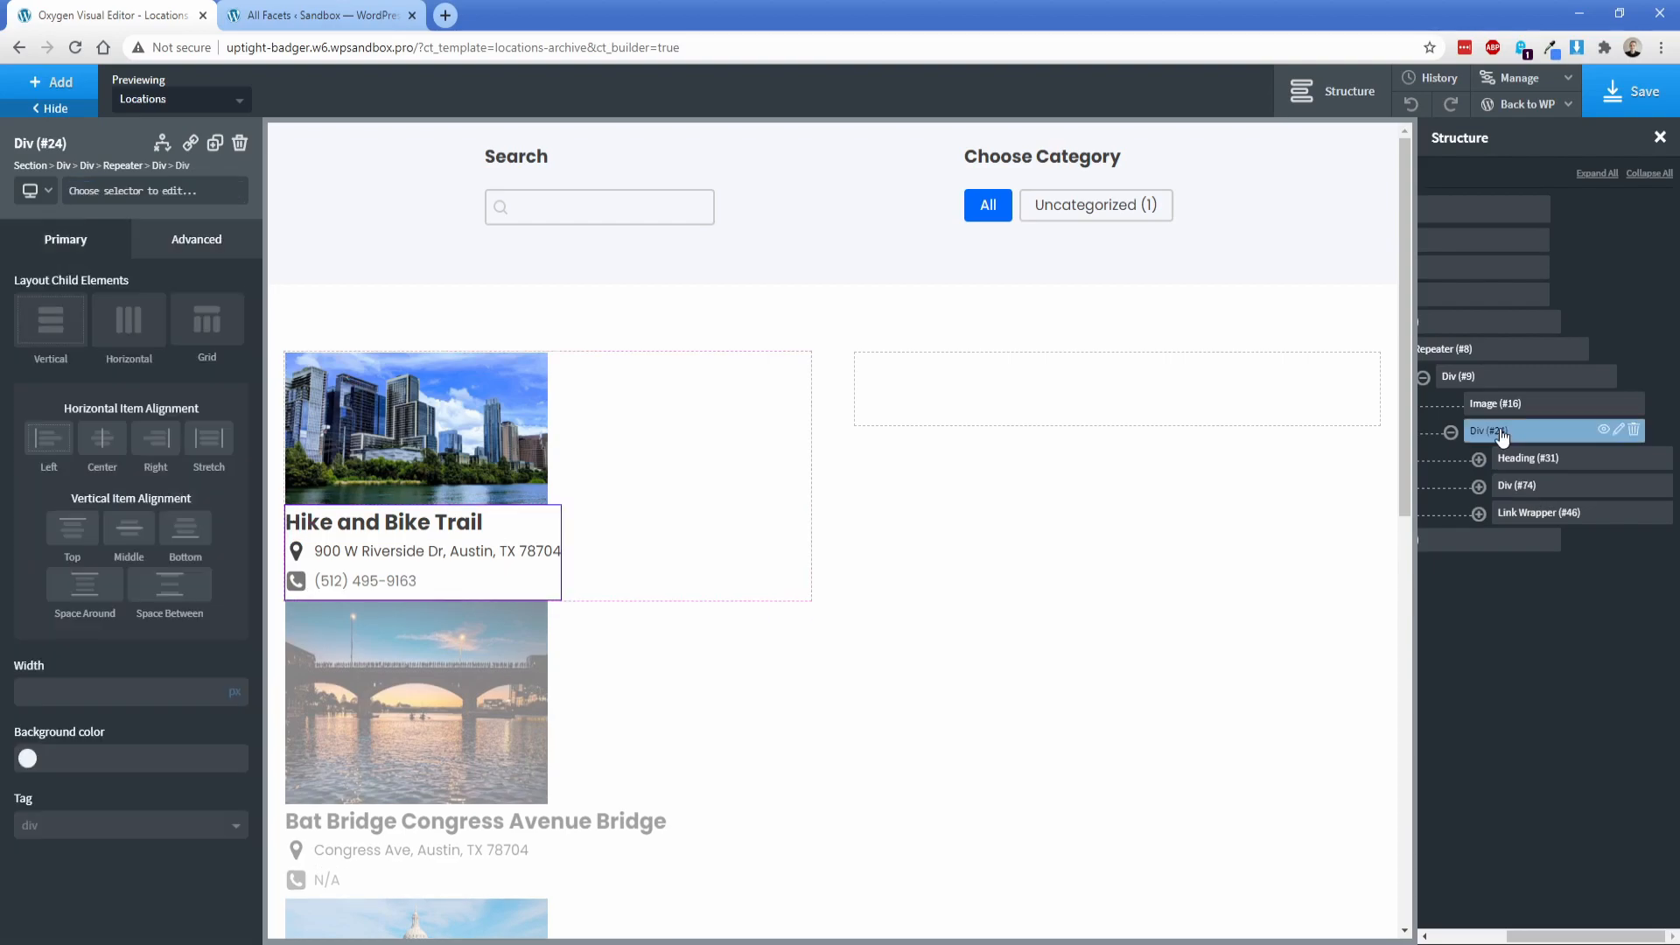
click(60, 87)
text(tex)
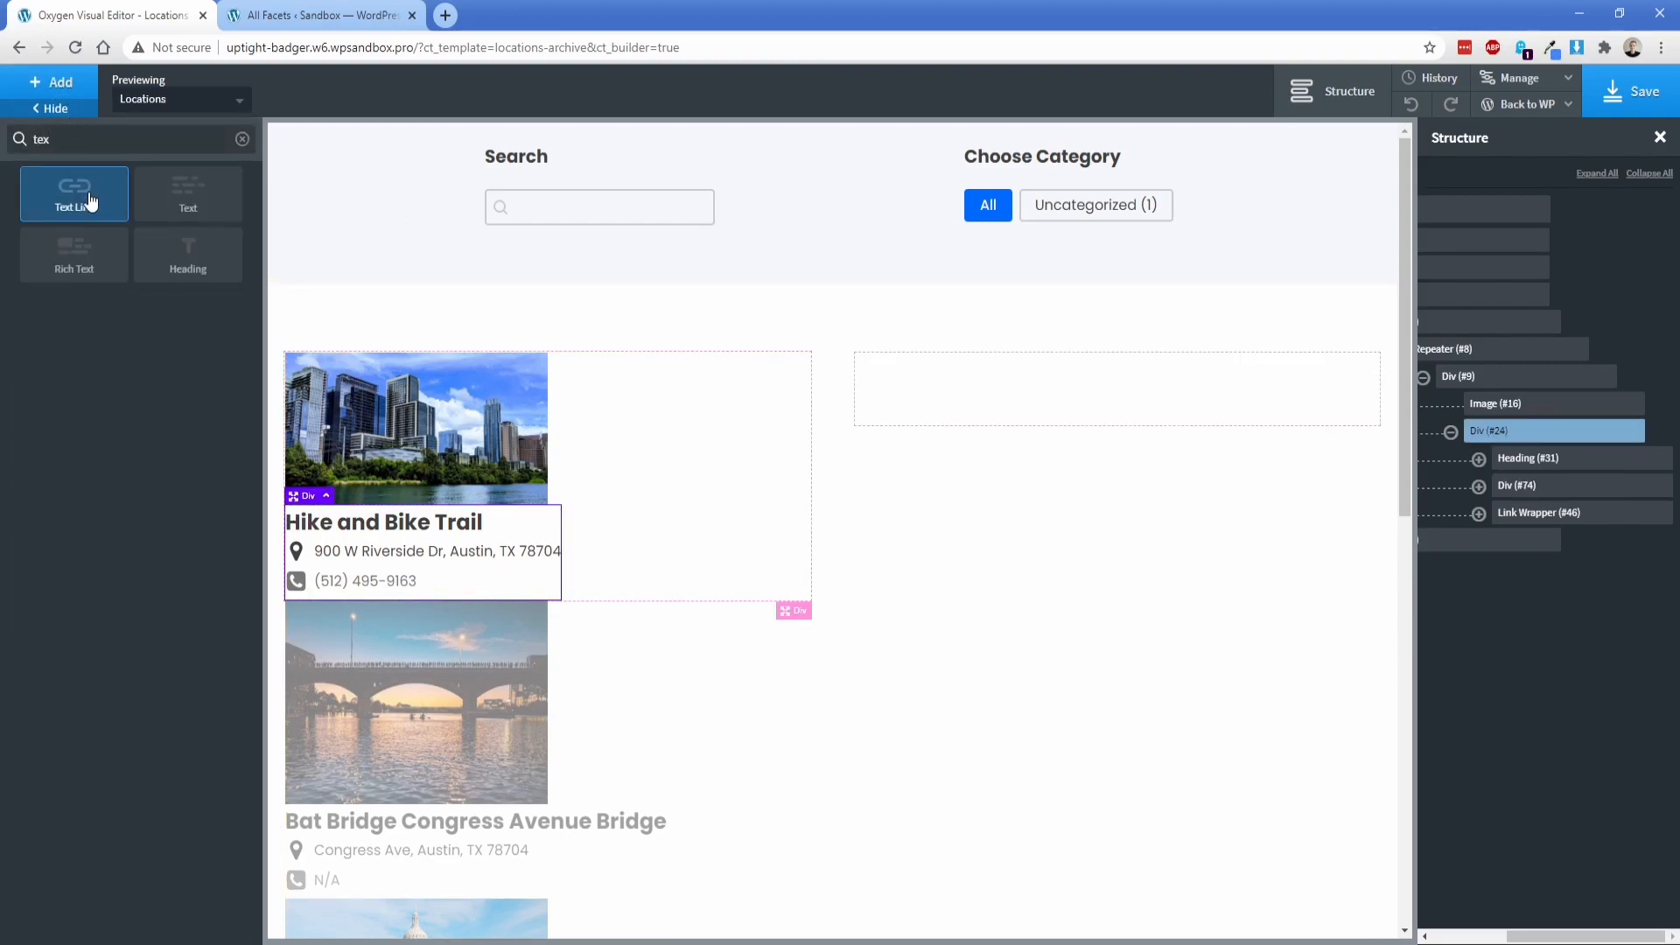
click(75, 193)
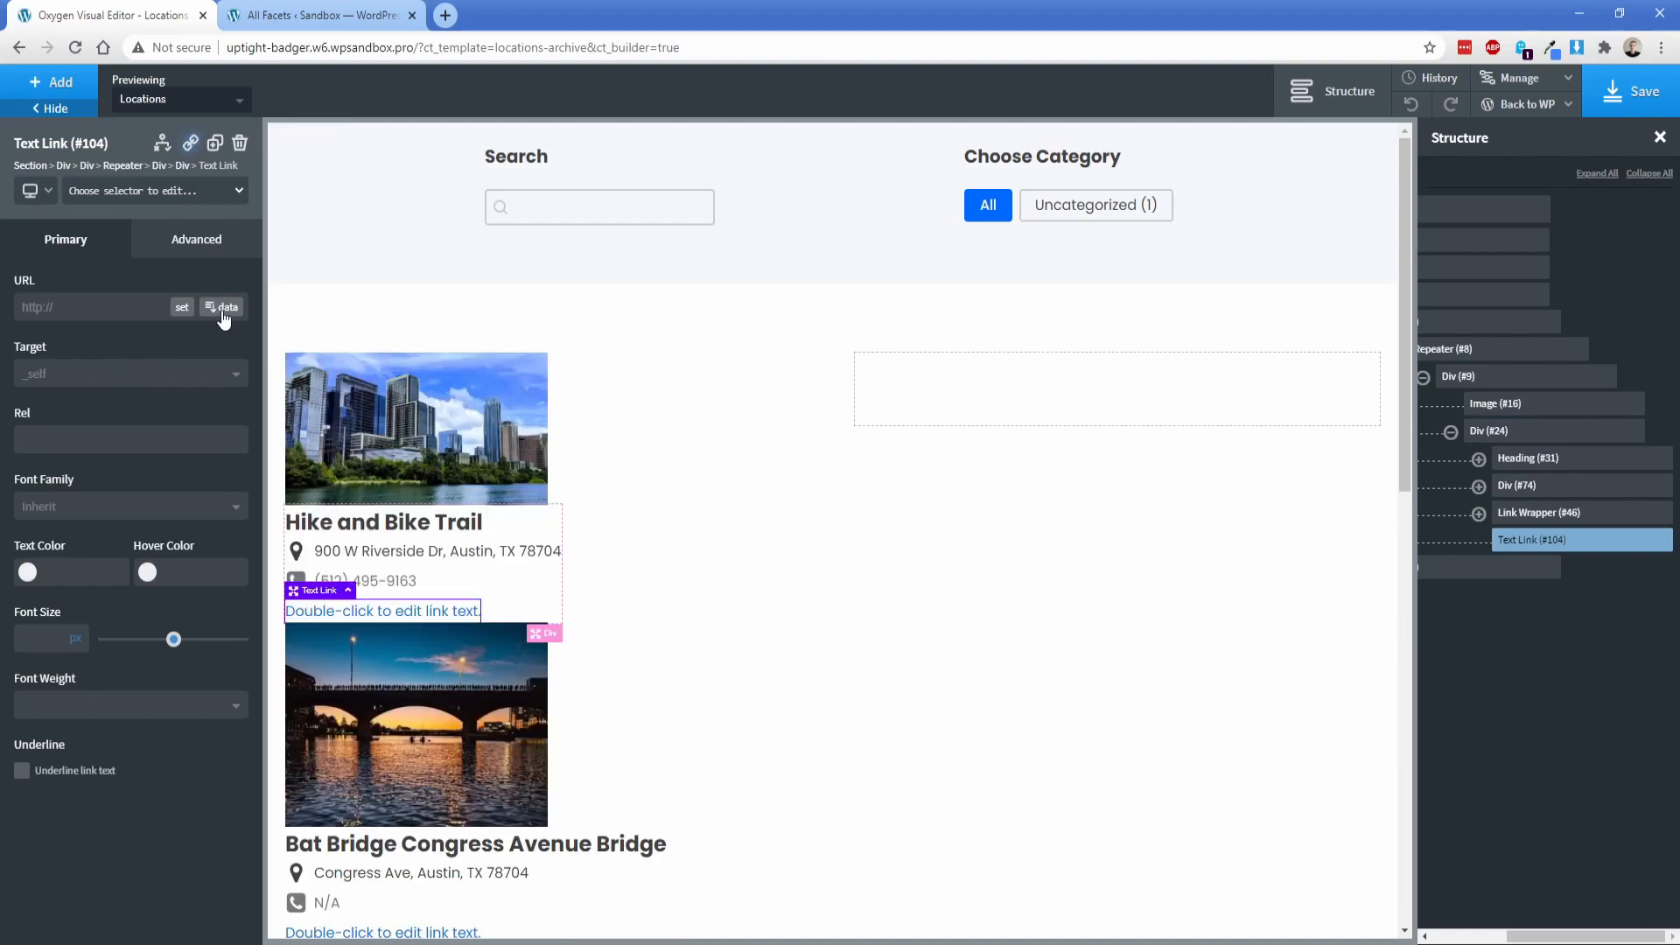
click(222, 308)
click(403, 290)
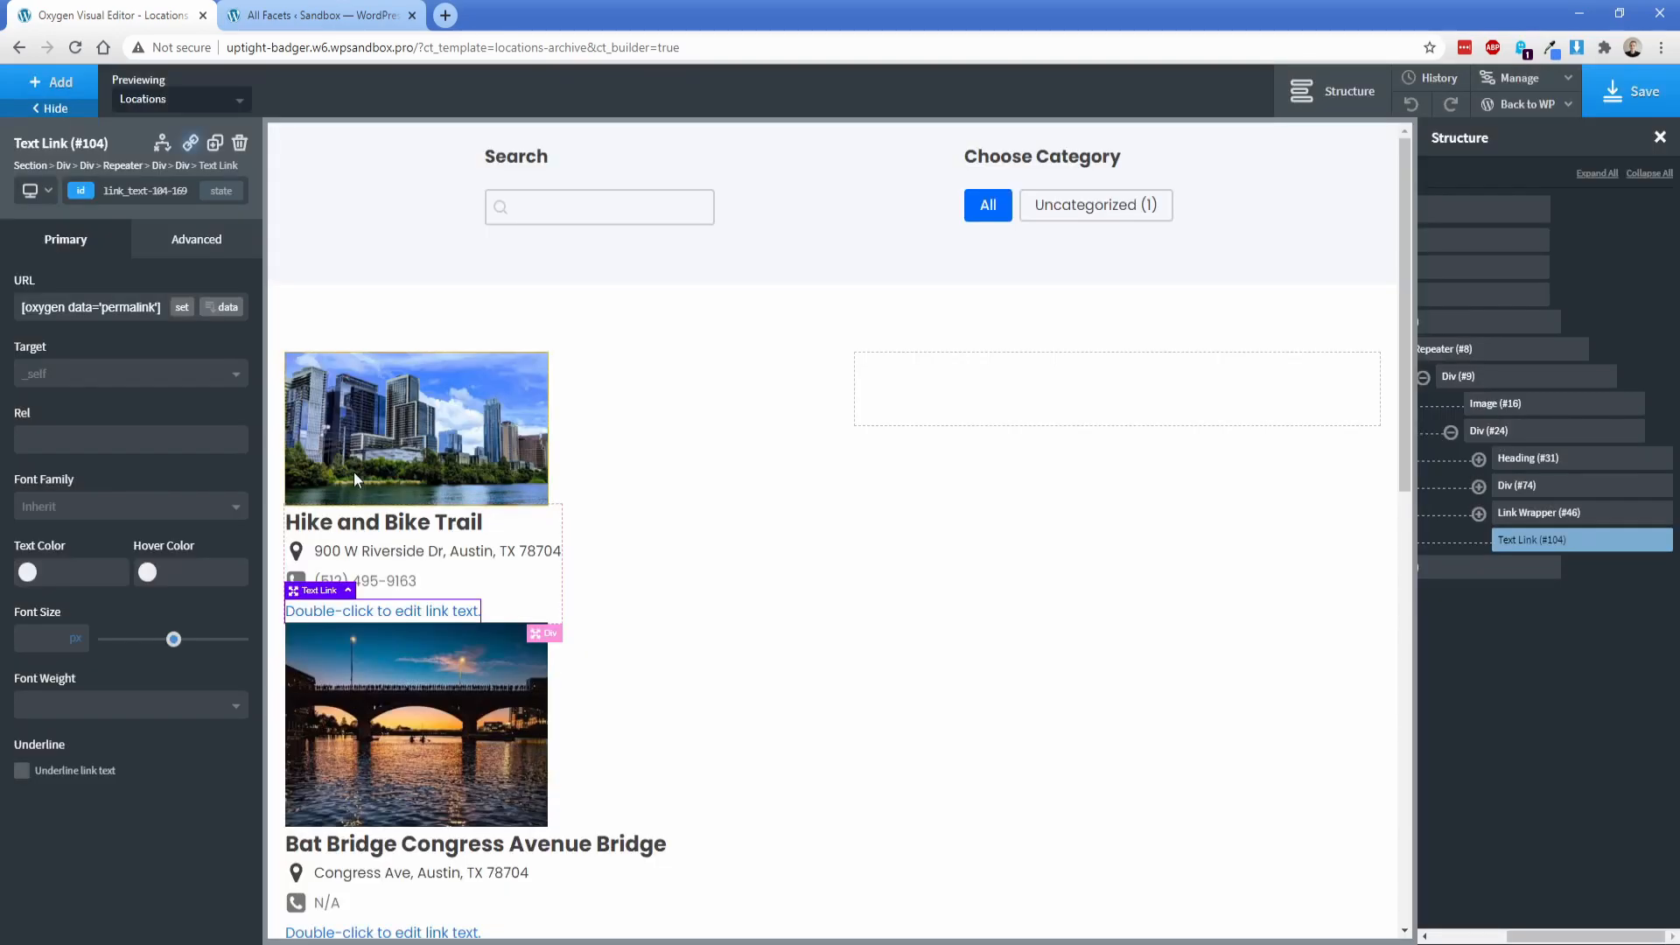
Step: Change the text link's label to "Read Post"
double_click(408, 610)
text(Read)
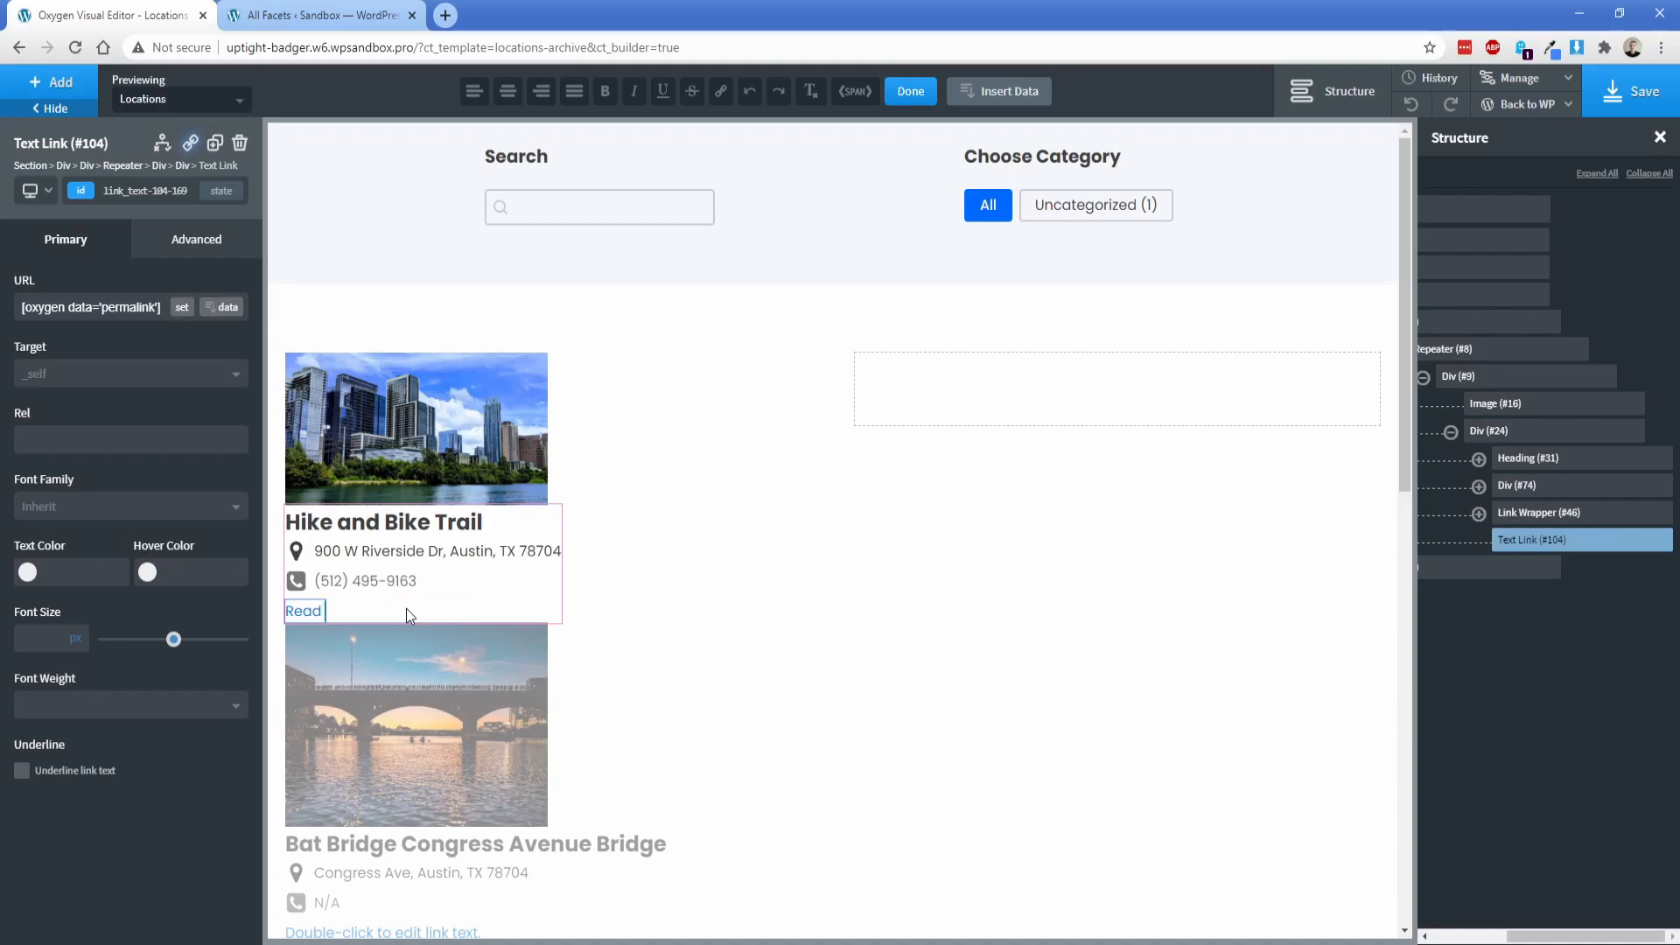
text( Post)
Step: Set the typography color of the address div to #777
click(313, 549)
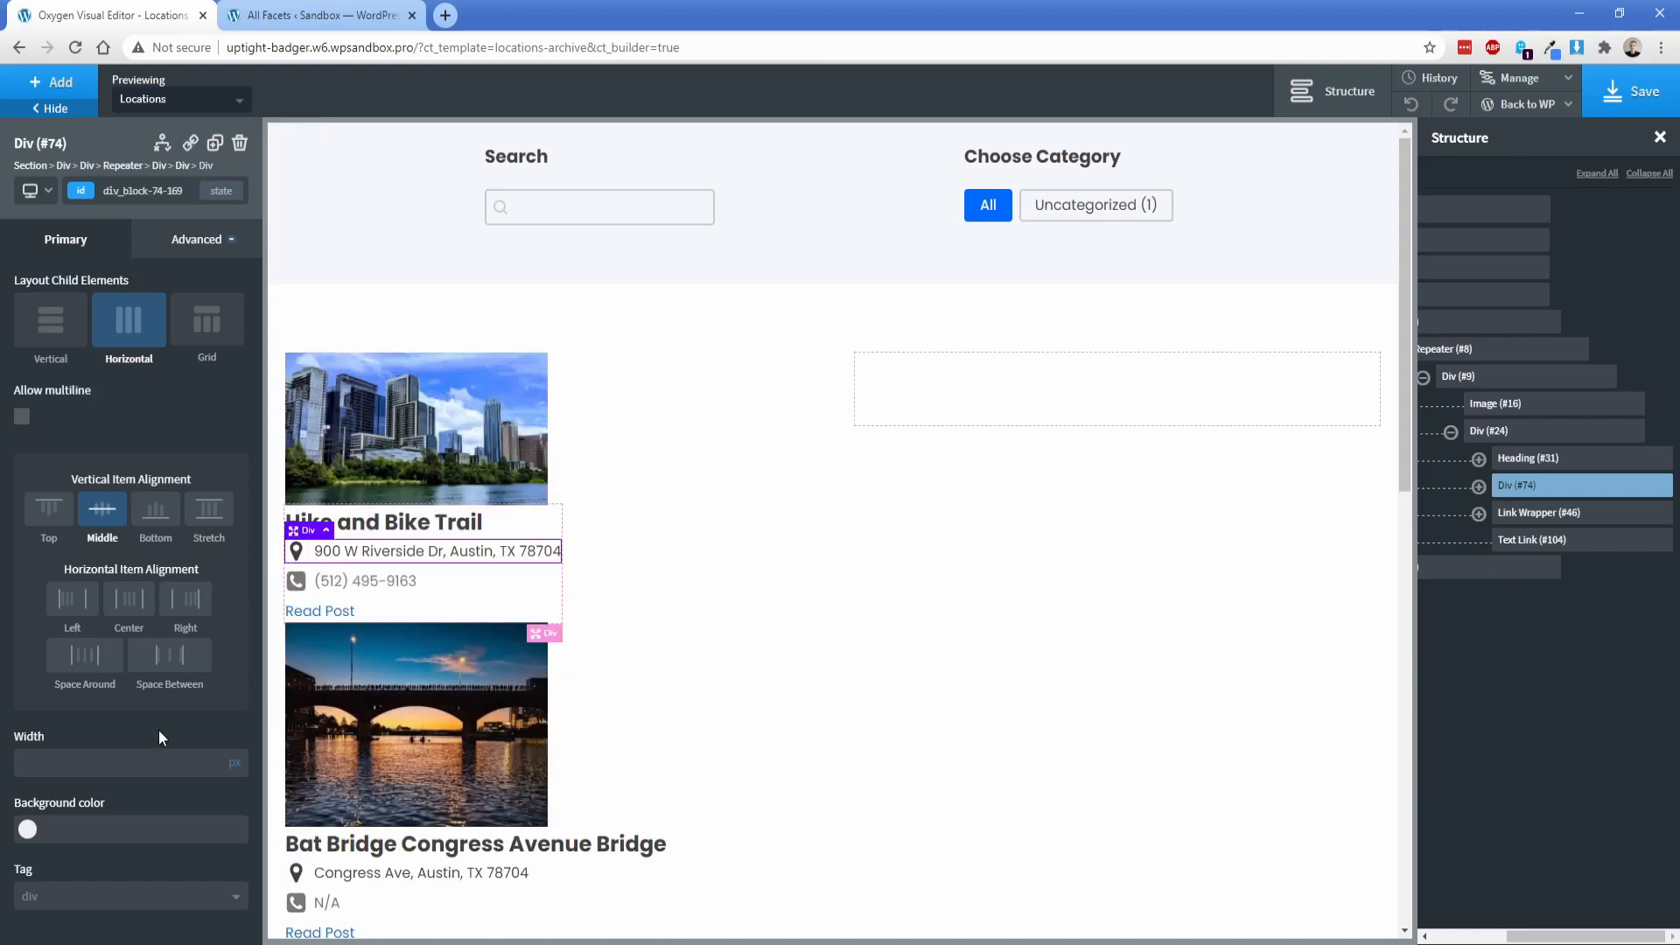
click(199, 241)
click(158, 434)
click(99, 417)
text(#777)
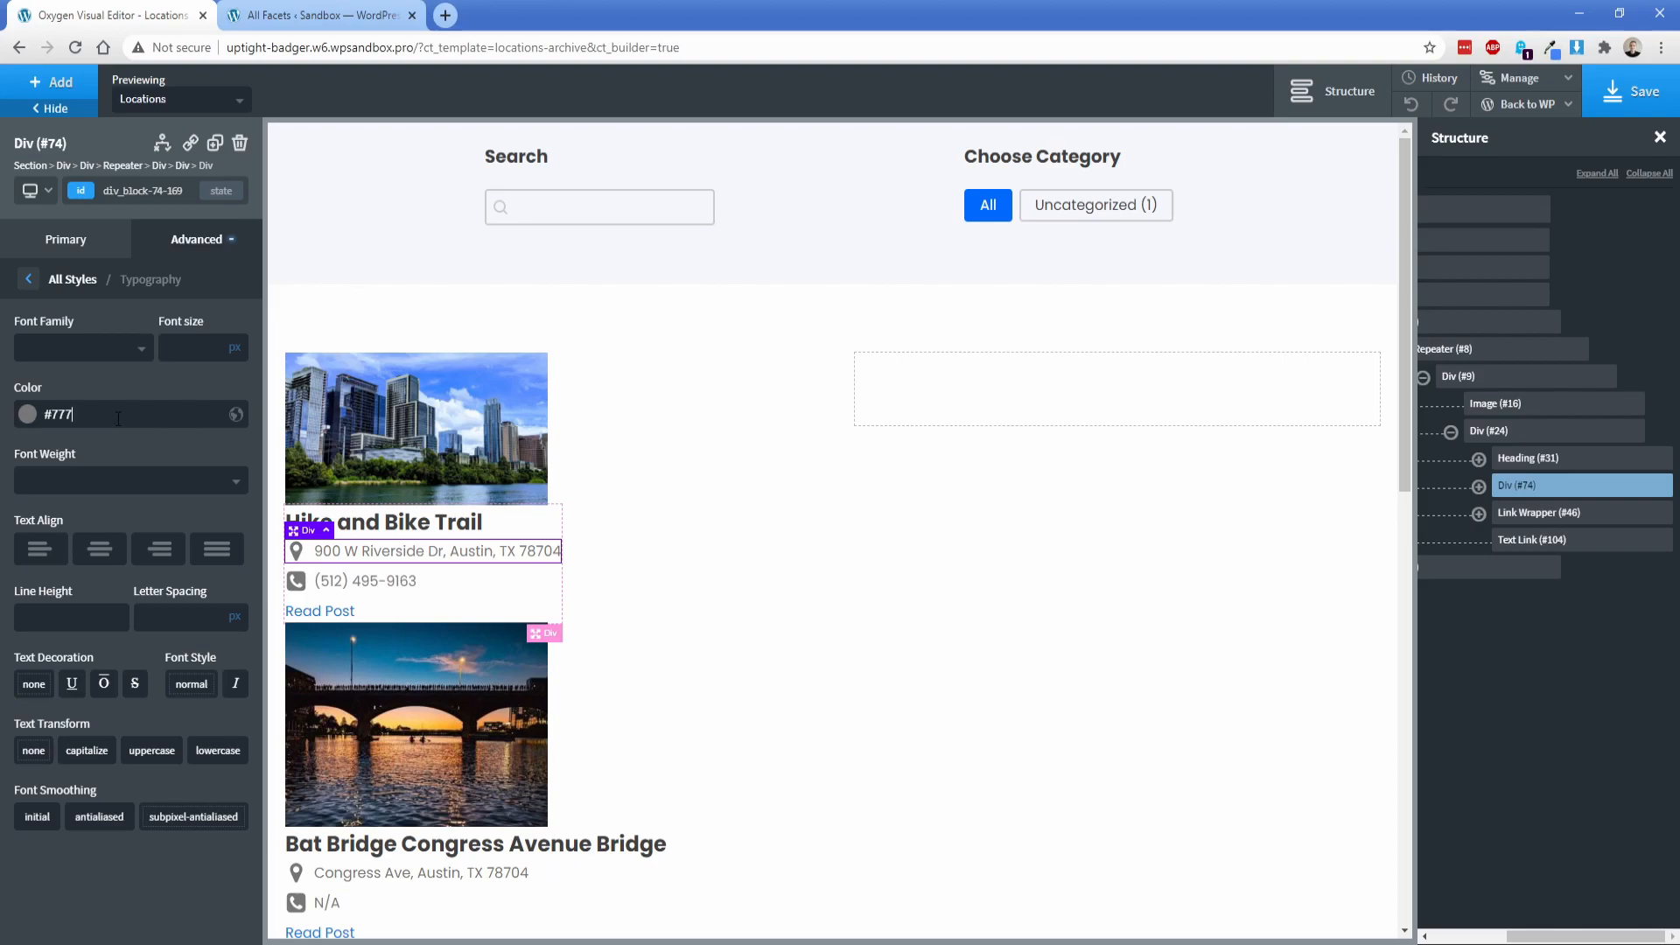
Step: Give the location details div that holds the heading, address, phone and link 15 px of padding on all sides
click(1484, 431)
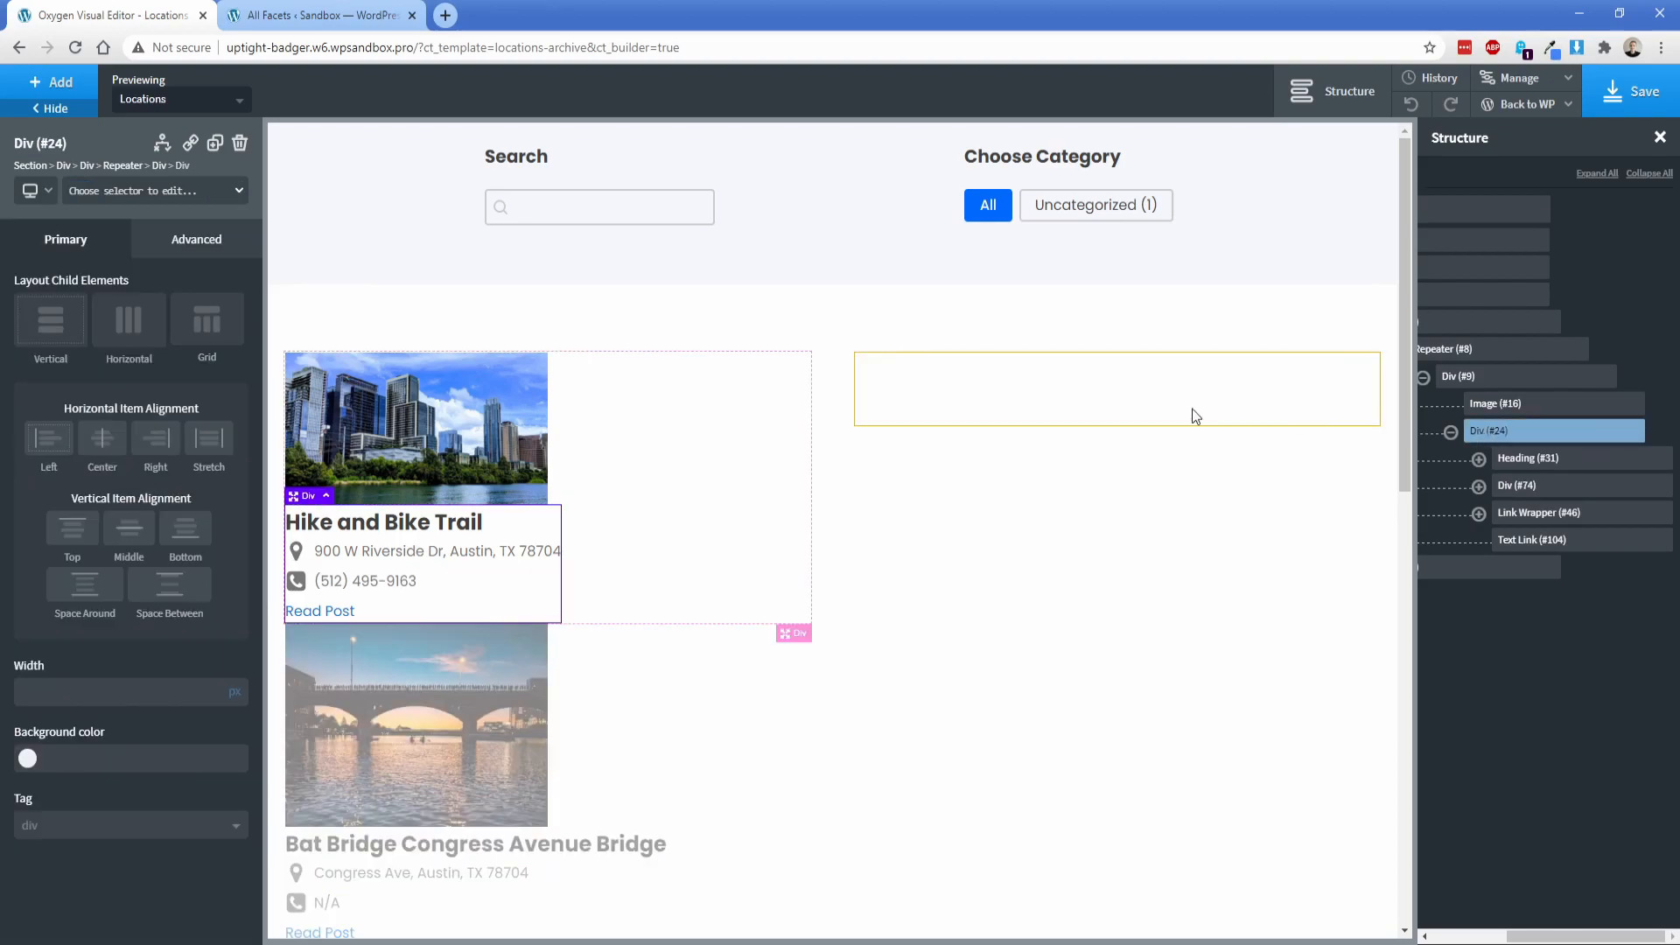
click(175, 244)
click(80, 343)
click(77, 350)
text(15)
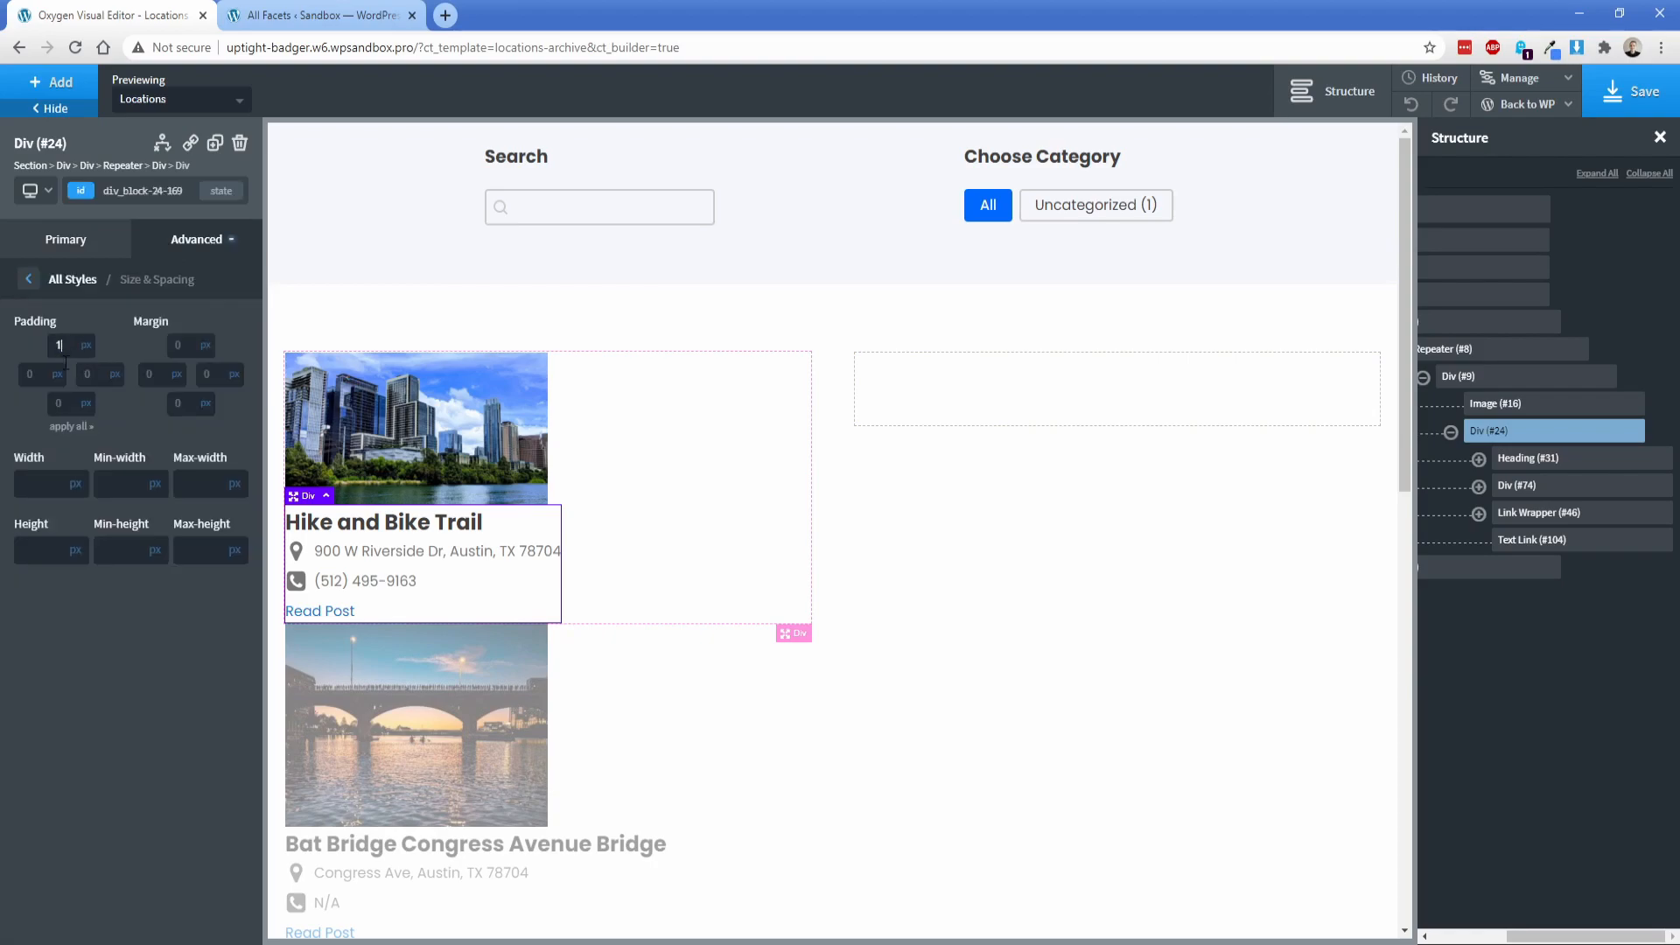
click(70, 427)
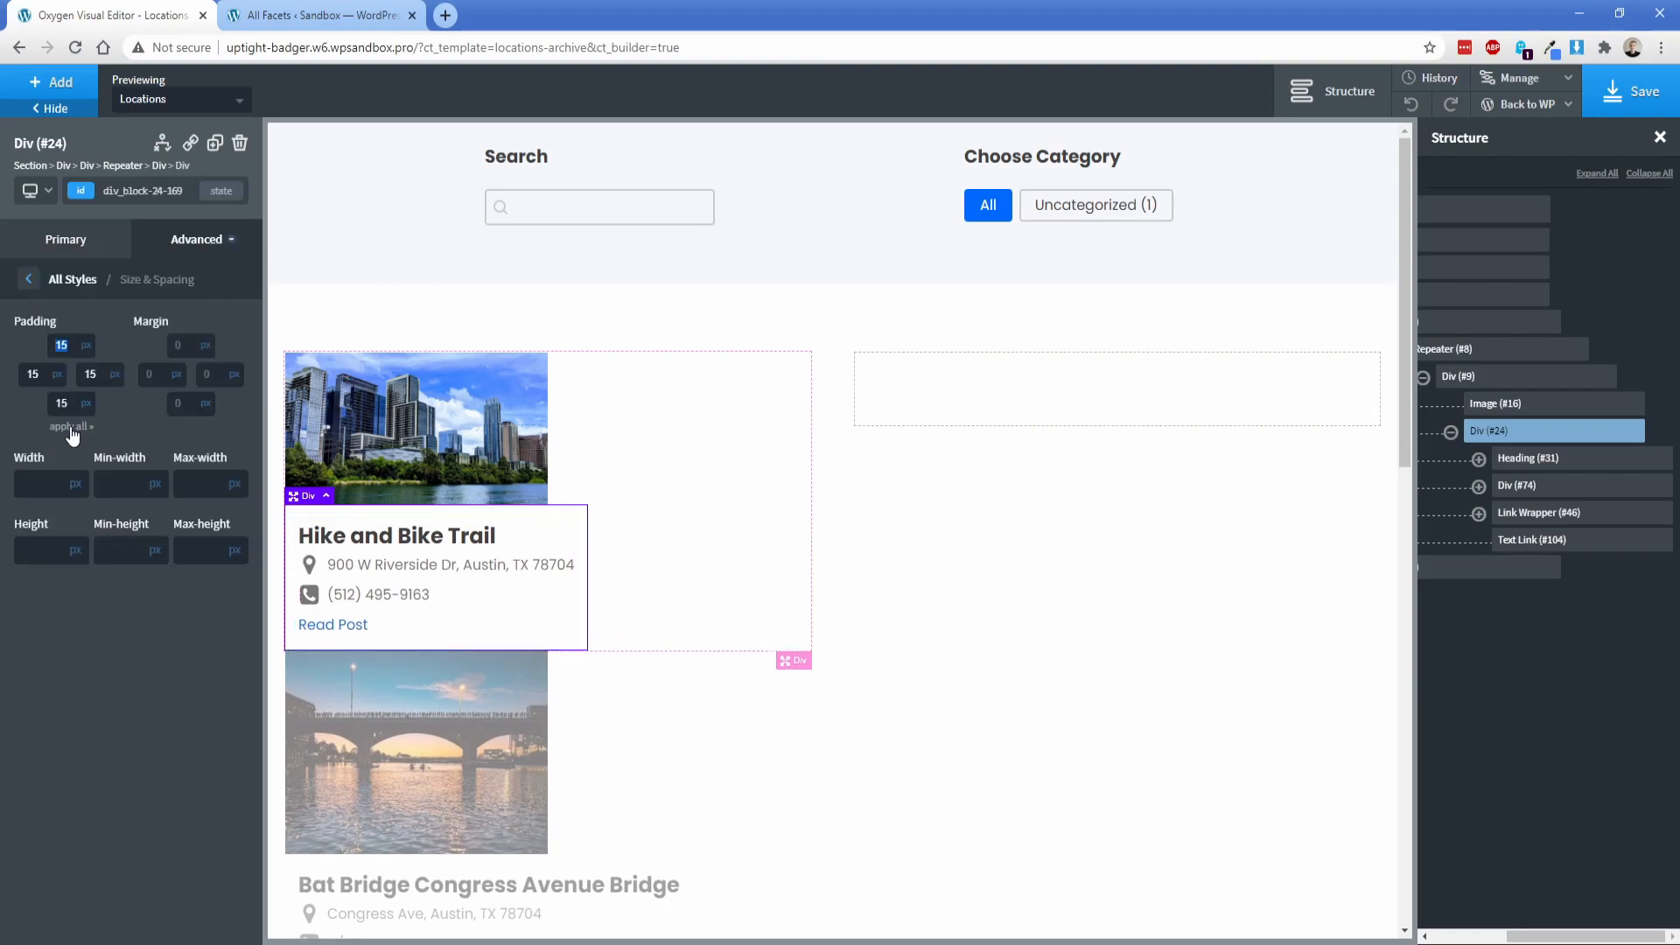
Step: Switch the repeater to a grid layout with a column count of 2
click(645, 477)
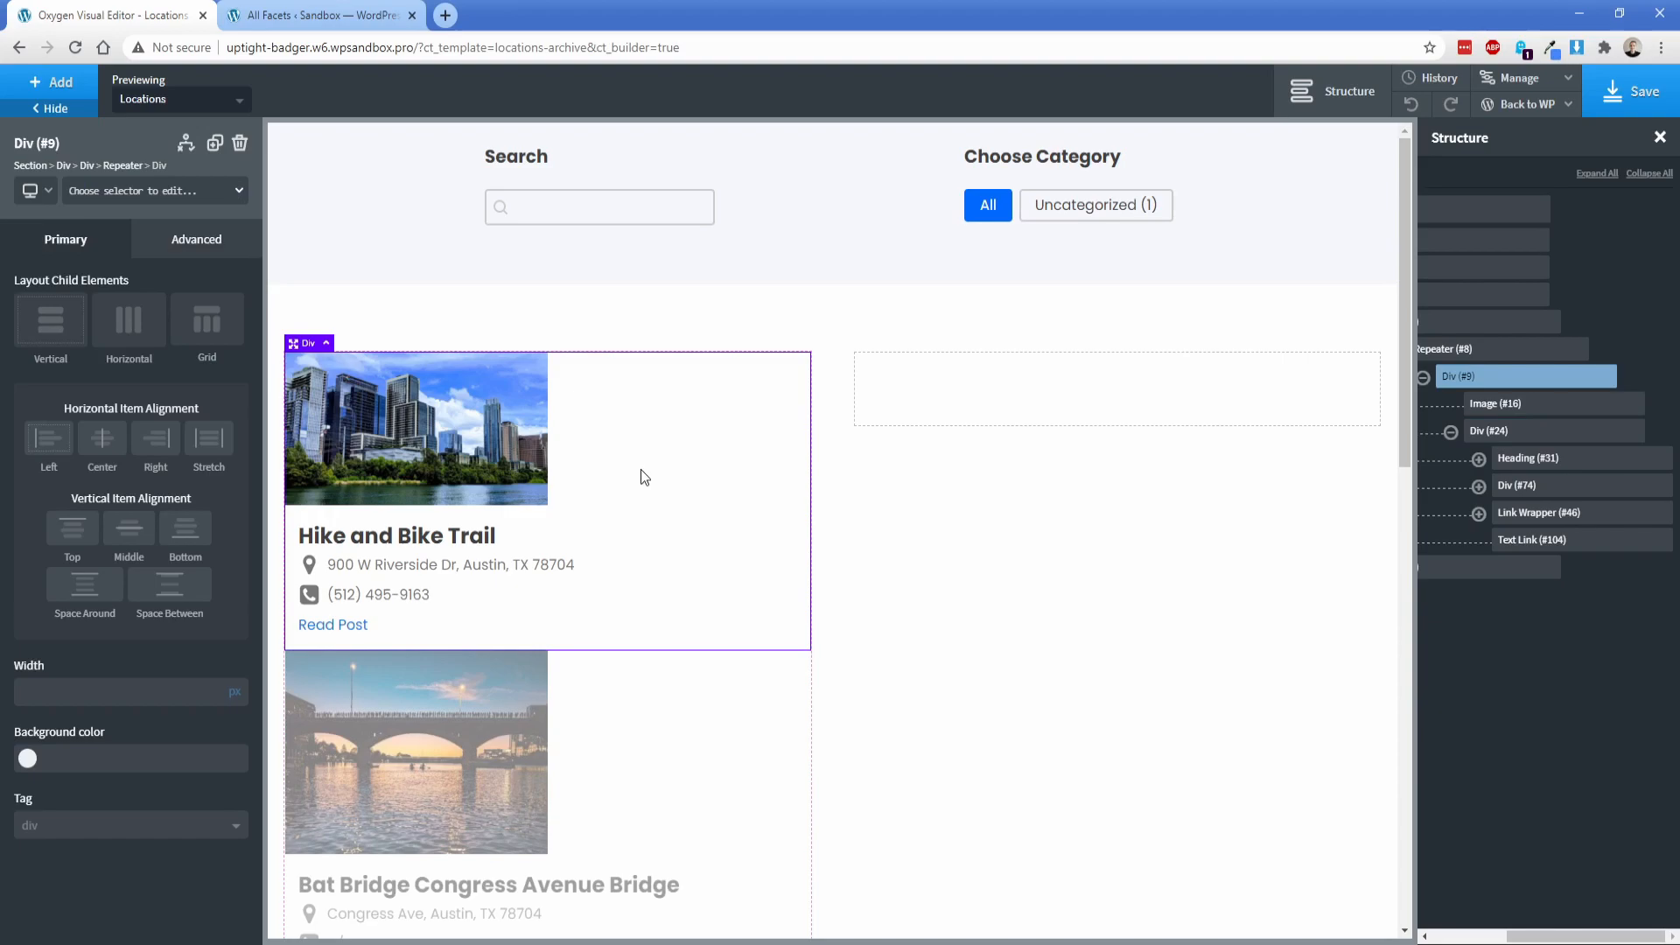
click(123, 165)
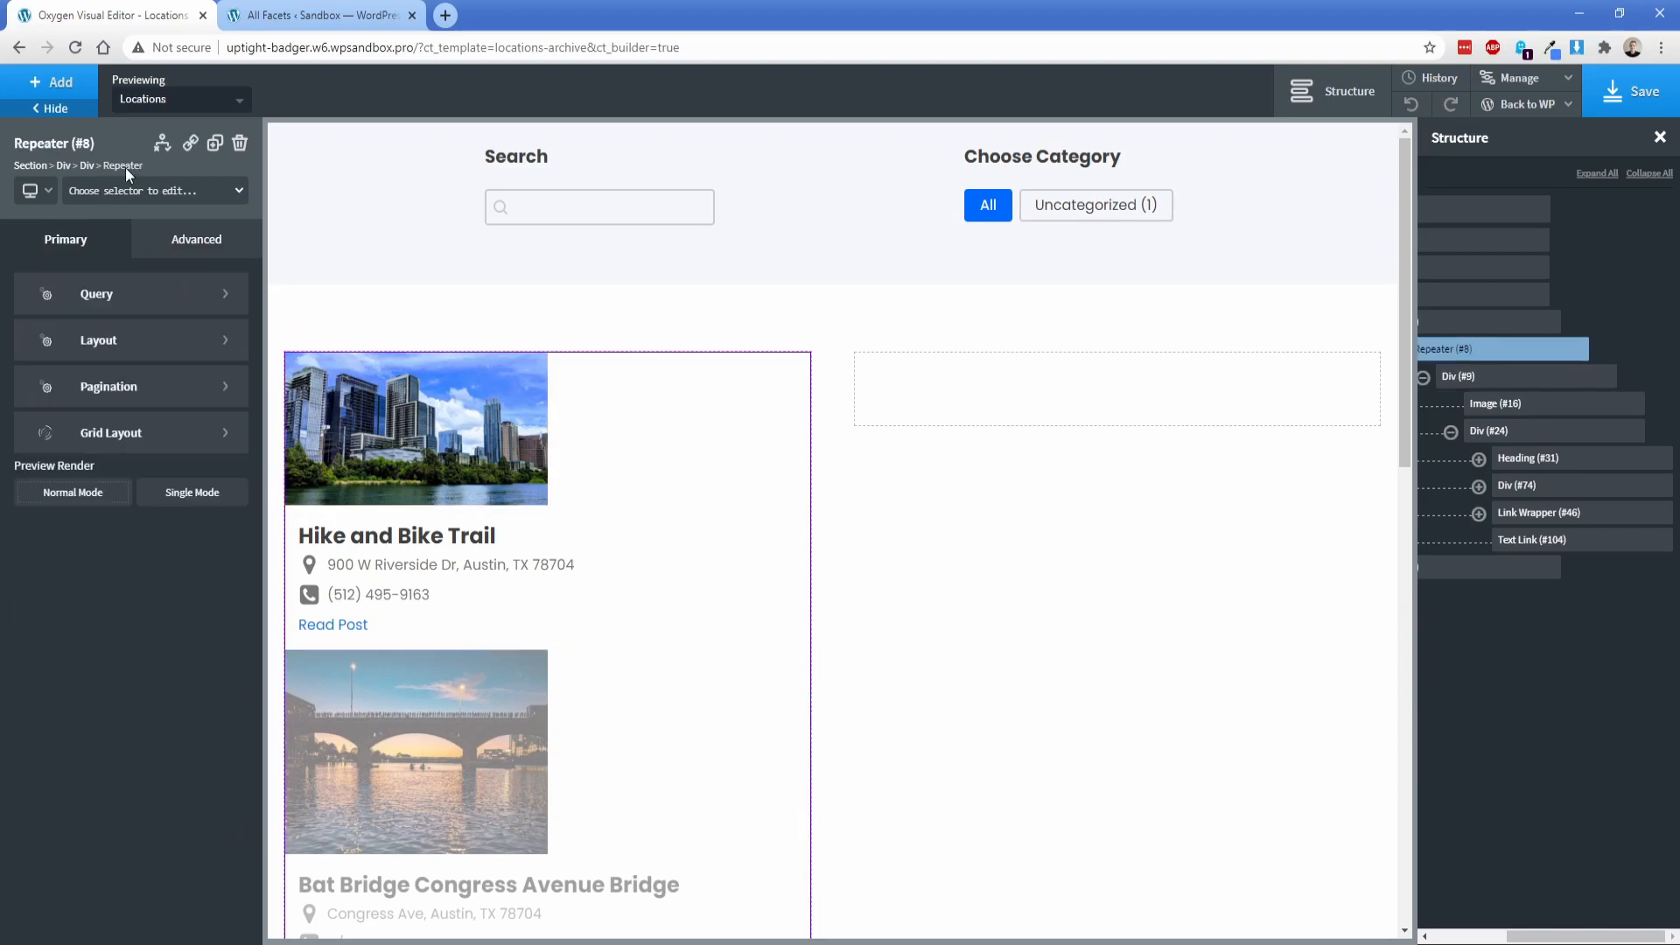
click(119, 432)
click(172, 353)
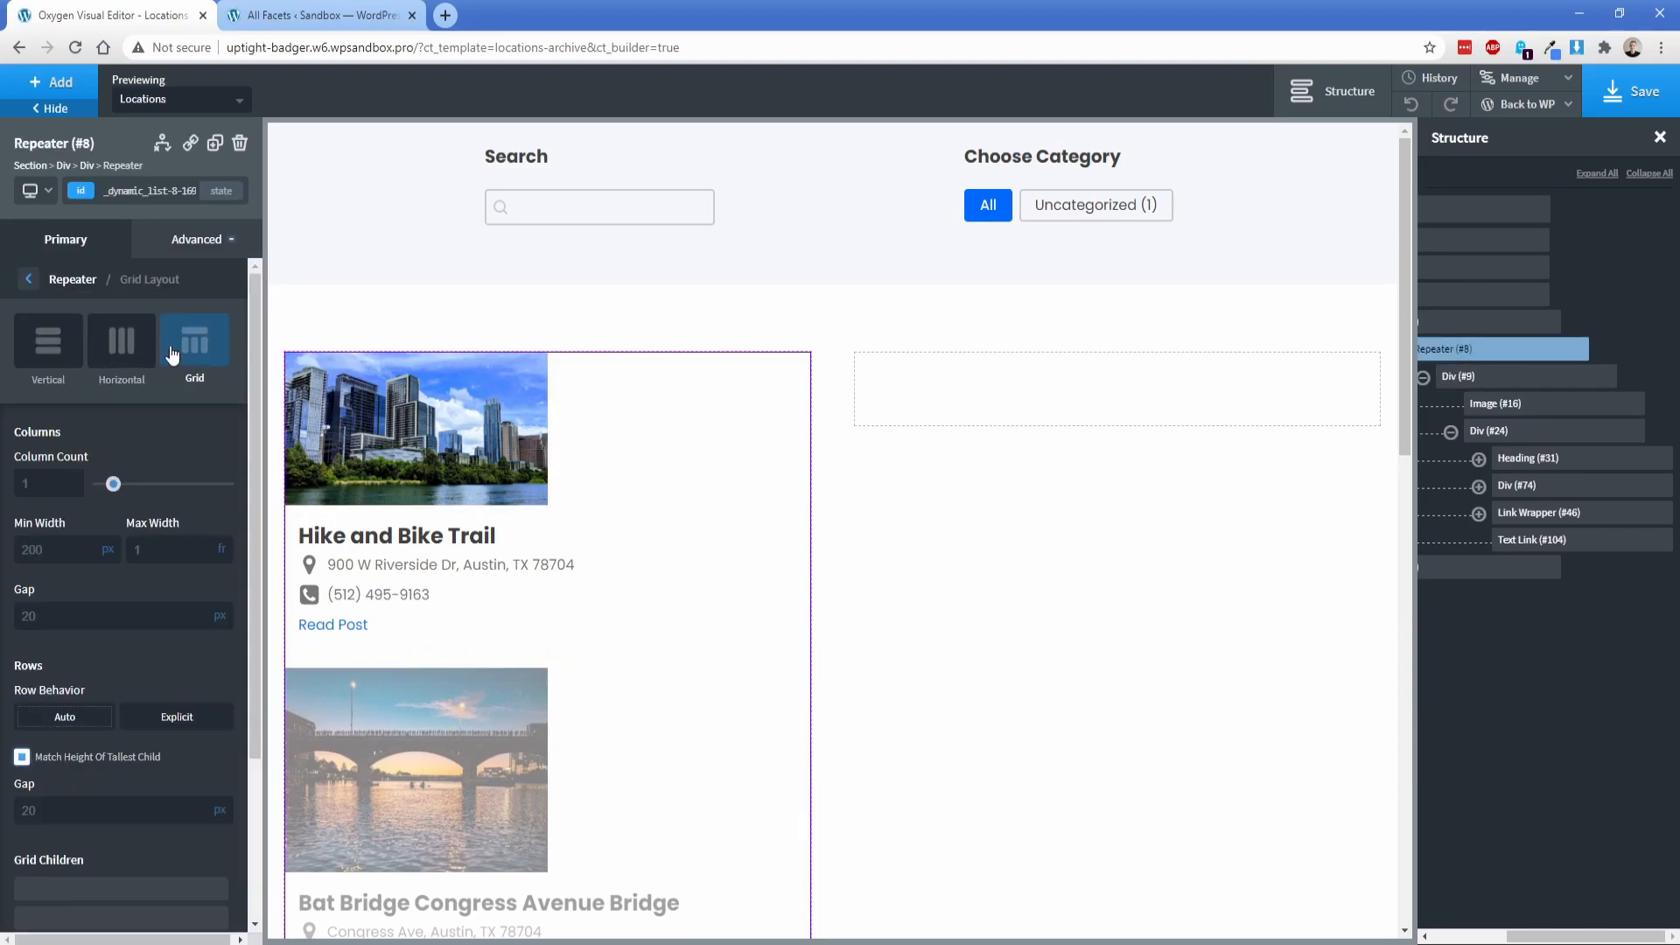
text(2)
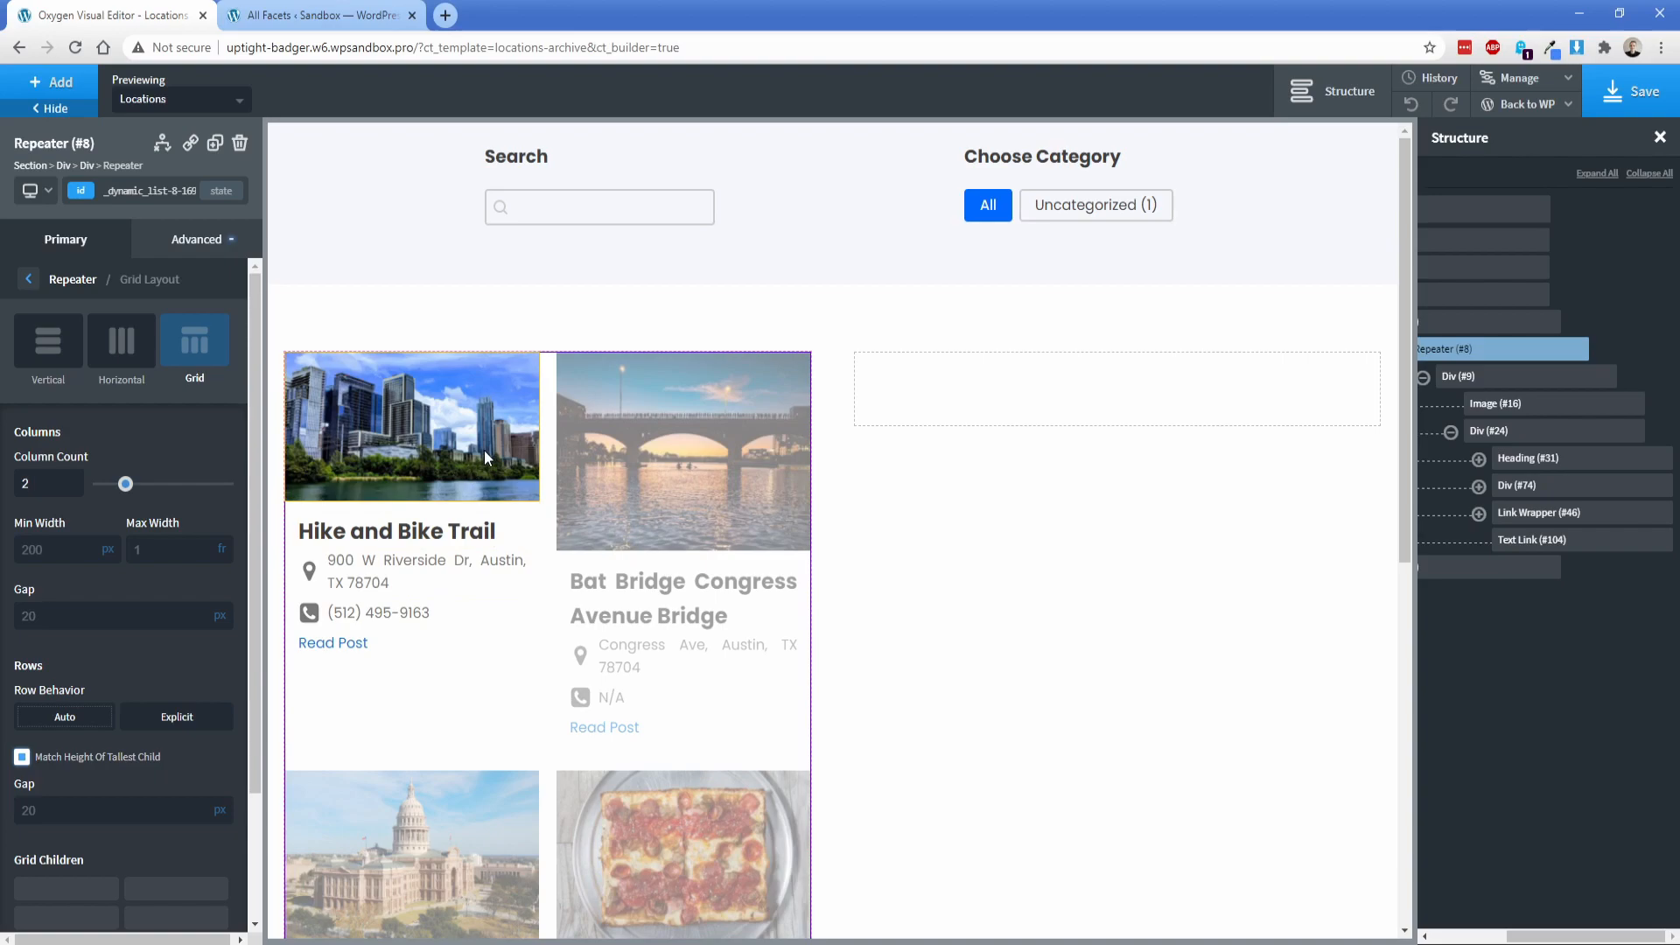
Step: Round the bottom-left and bottom-right corners of the repeater's outer card div with a 5 px radius
click(1479, 381)
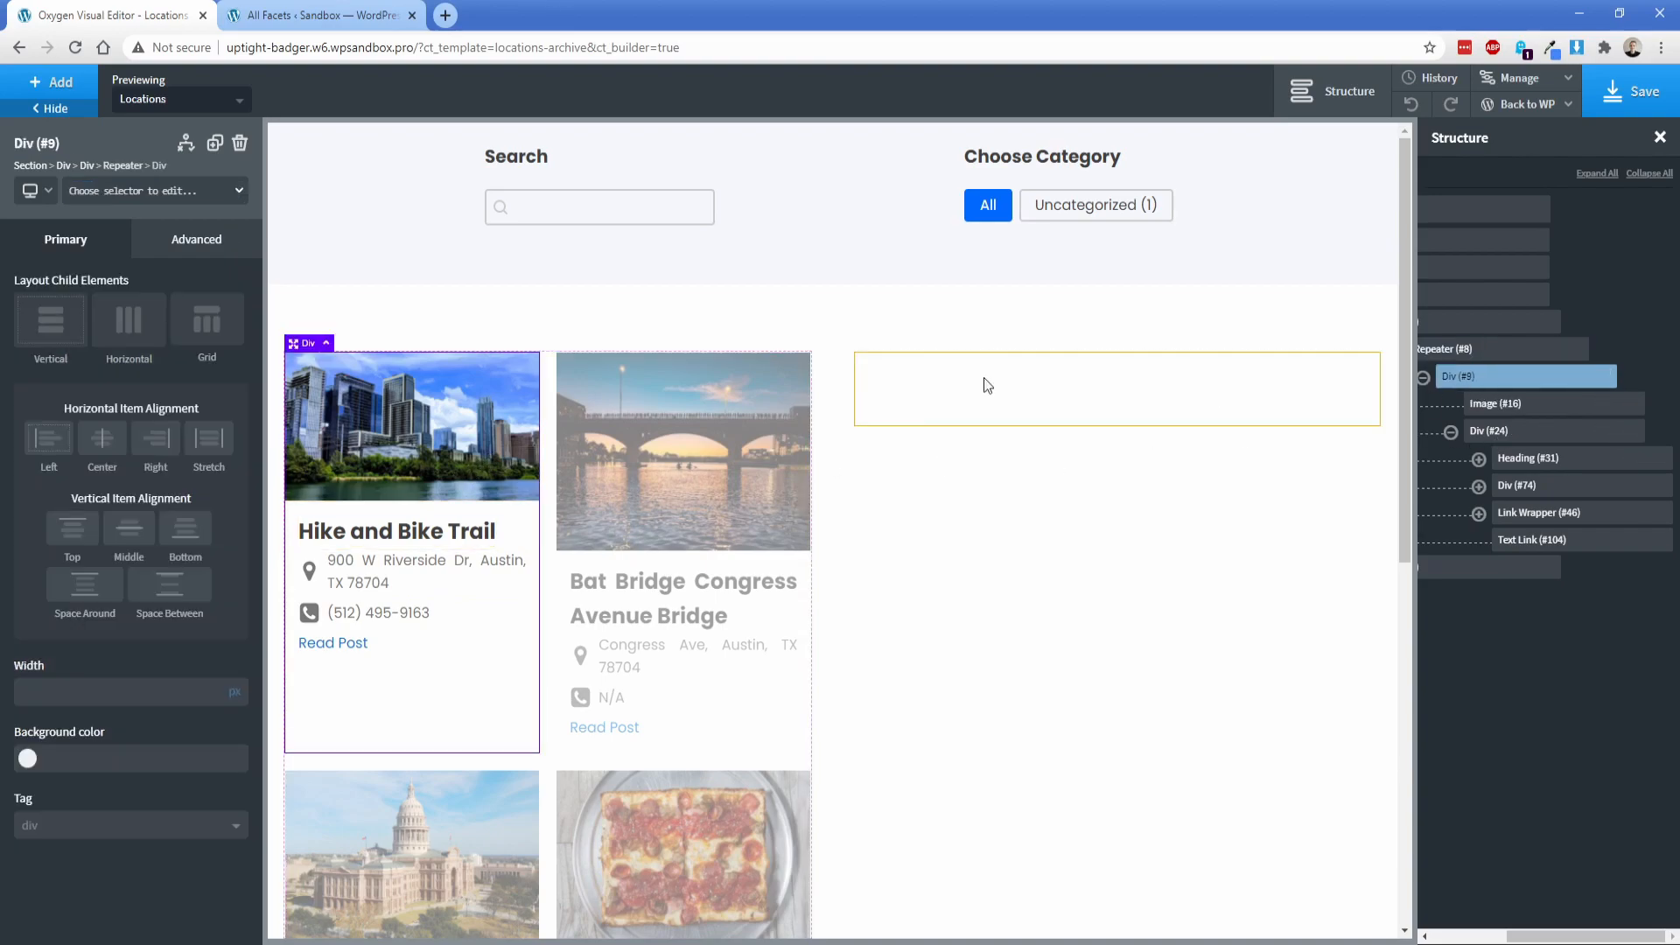
click(197, 245)
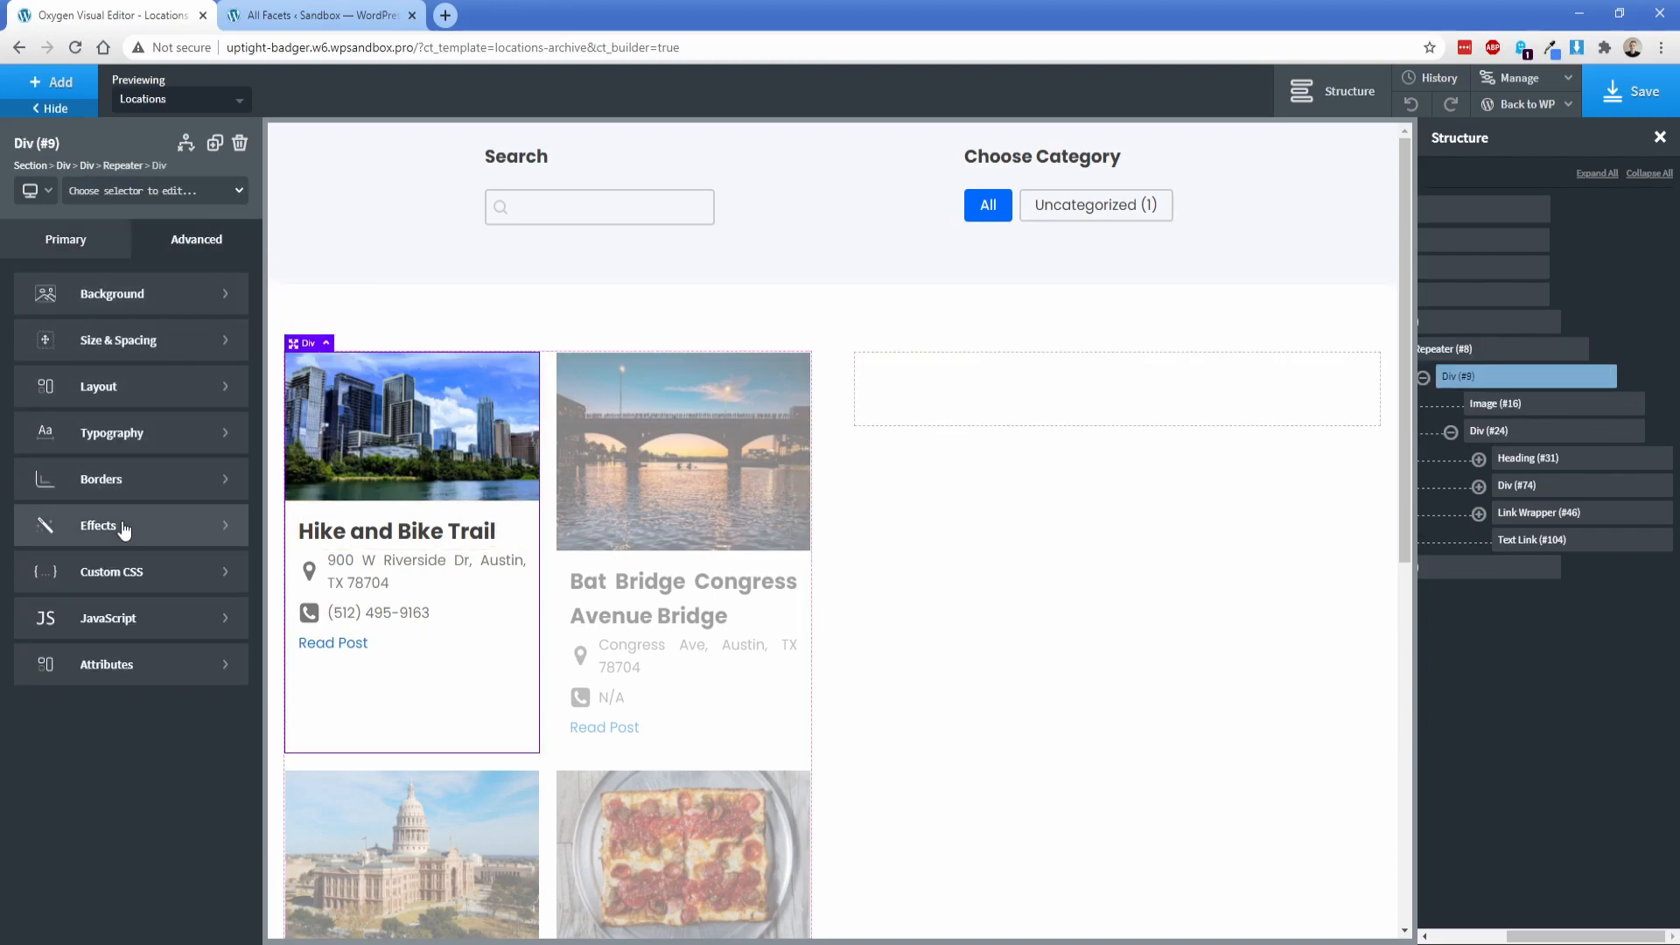
click(101, 479)
click(79, 626)
click(96, 663)
text(5)
click(177, 669)
text(5)
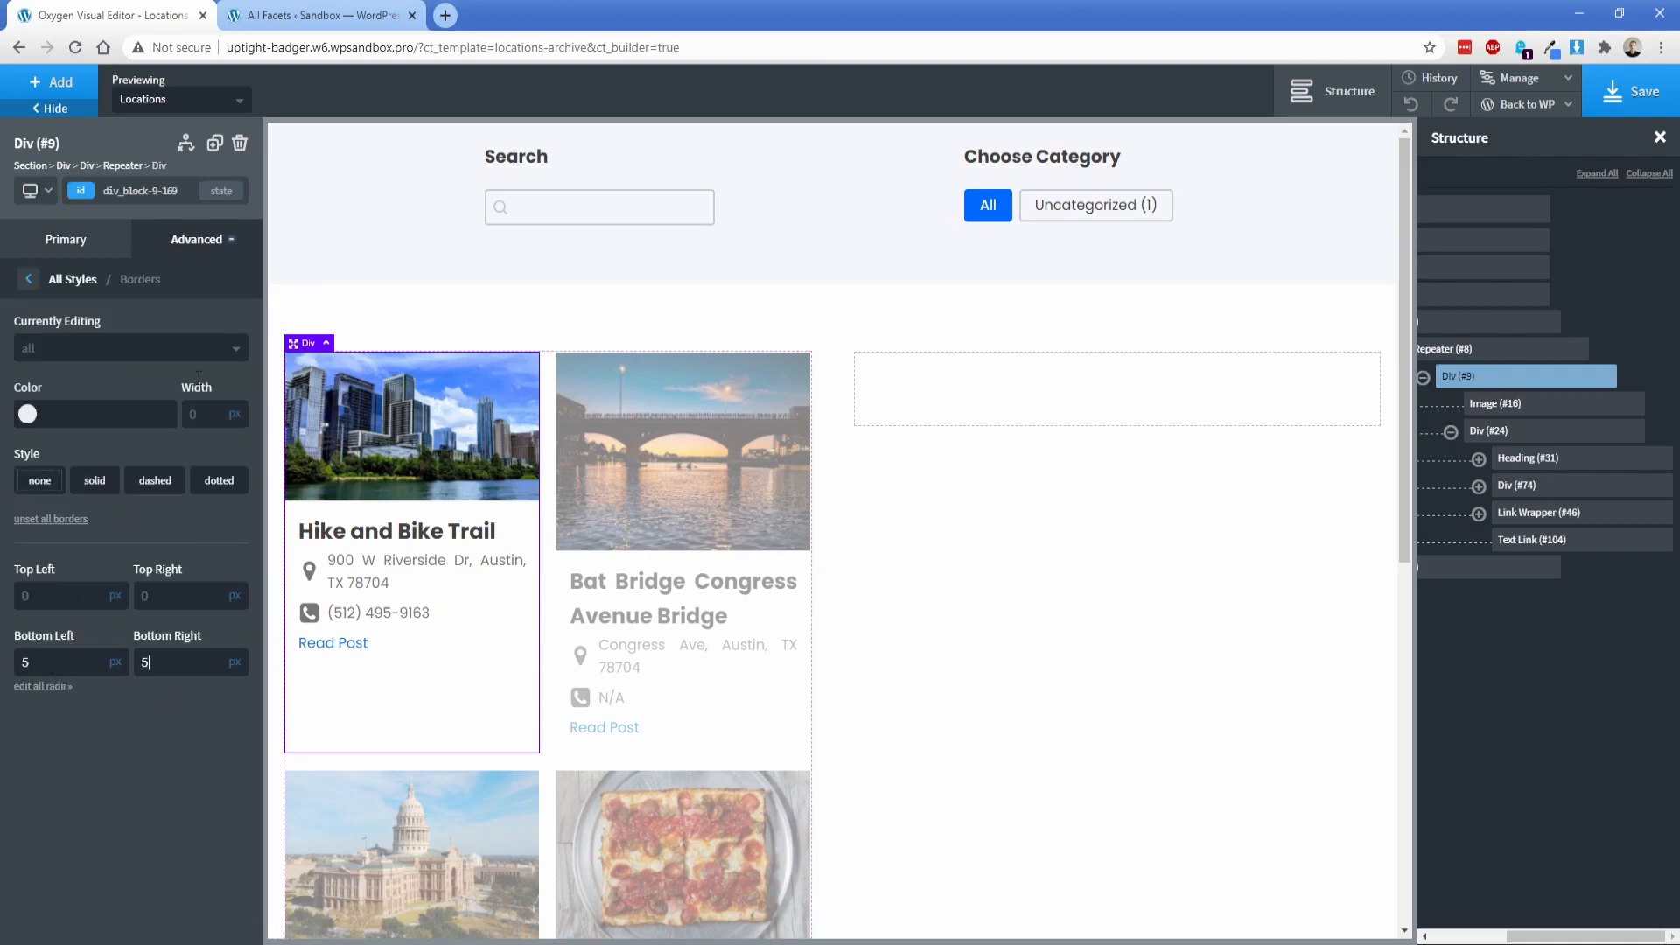
Step: Give the card div a #000 box shadow with 0 px horizontal and 5 px vertical offset, 10 px blur and 0 px spread
click(198, 250)
click(134, 521)
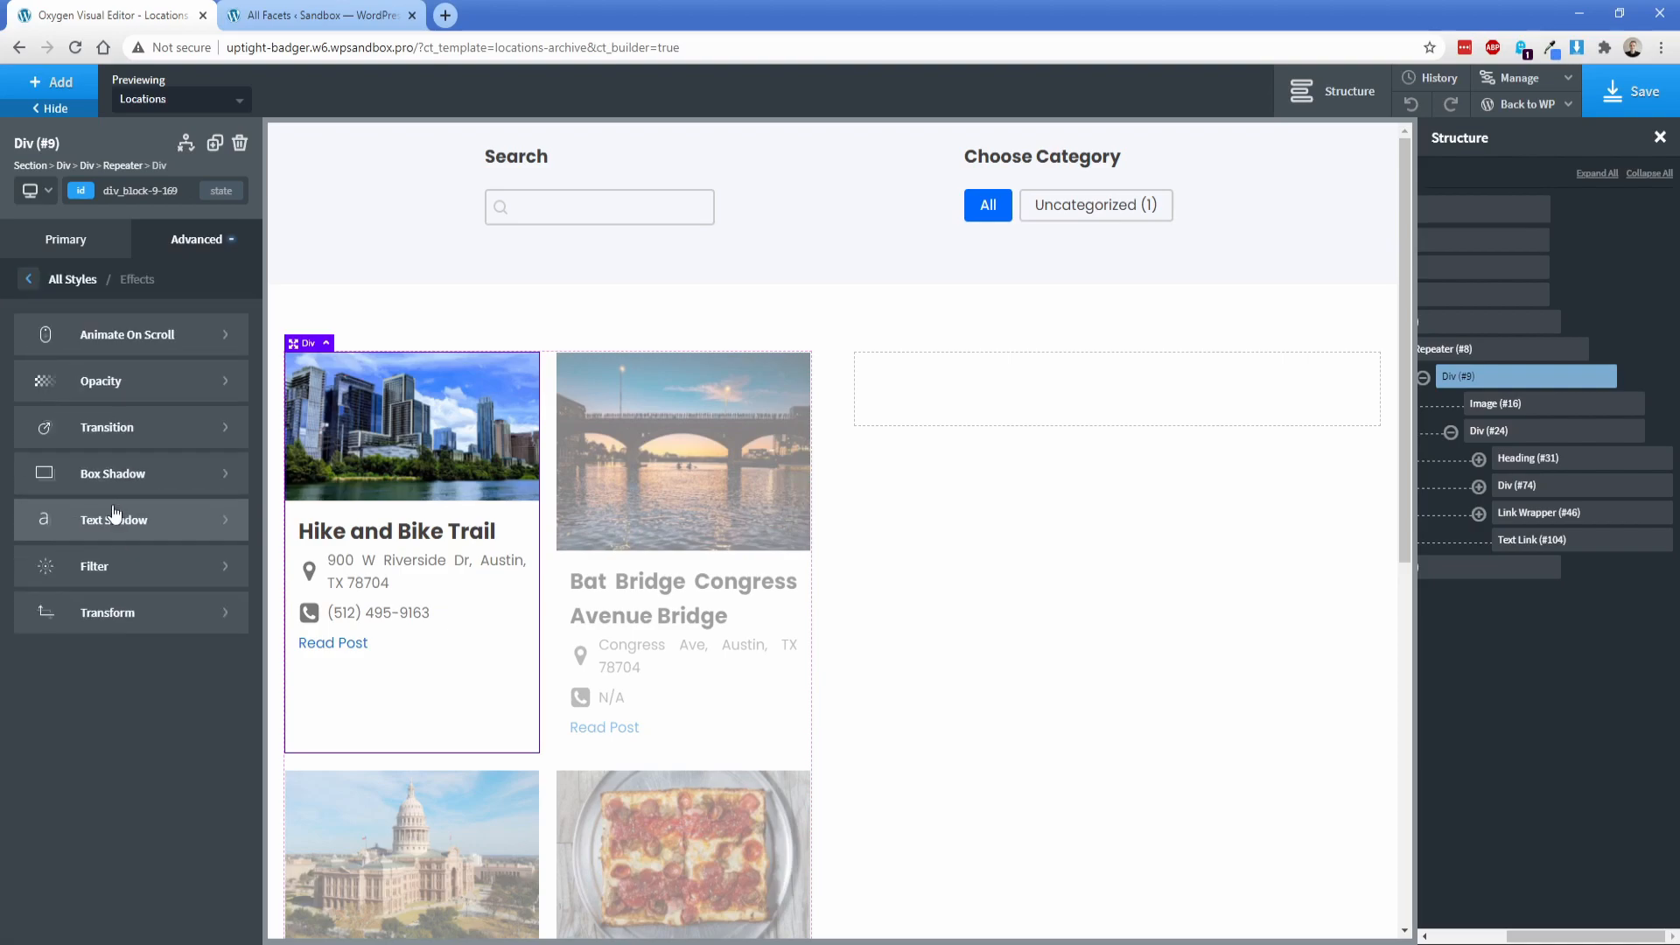
click(118, 476)
text(#000)
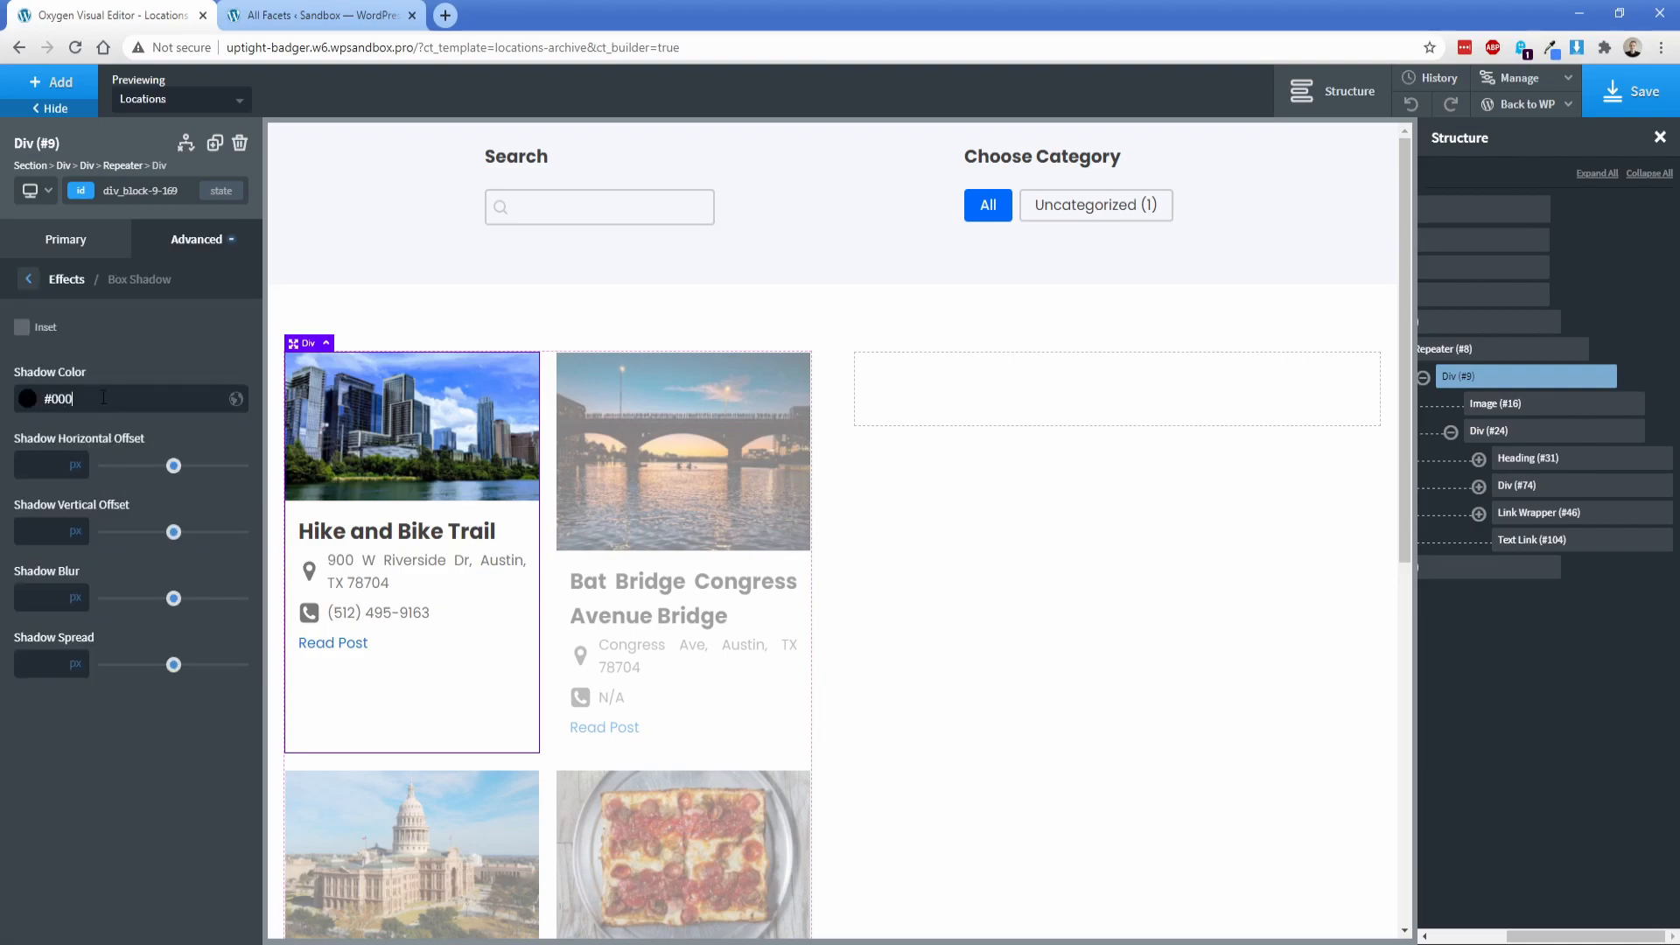
text(0)
key(Tab)
text(5)
key(Tab)
text(10)
key(Tab)
text(0)
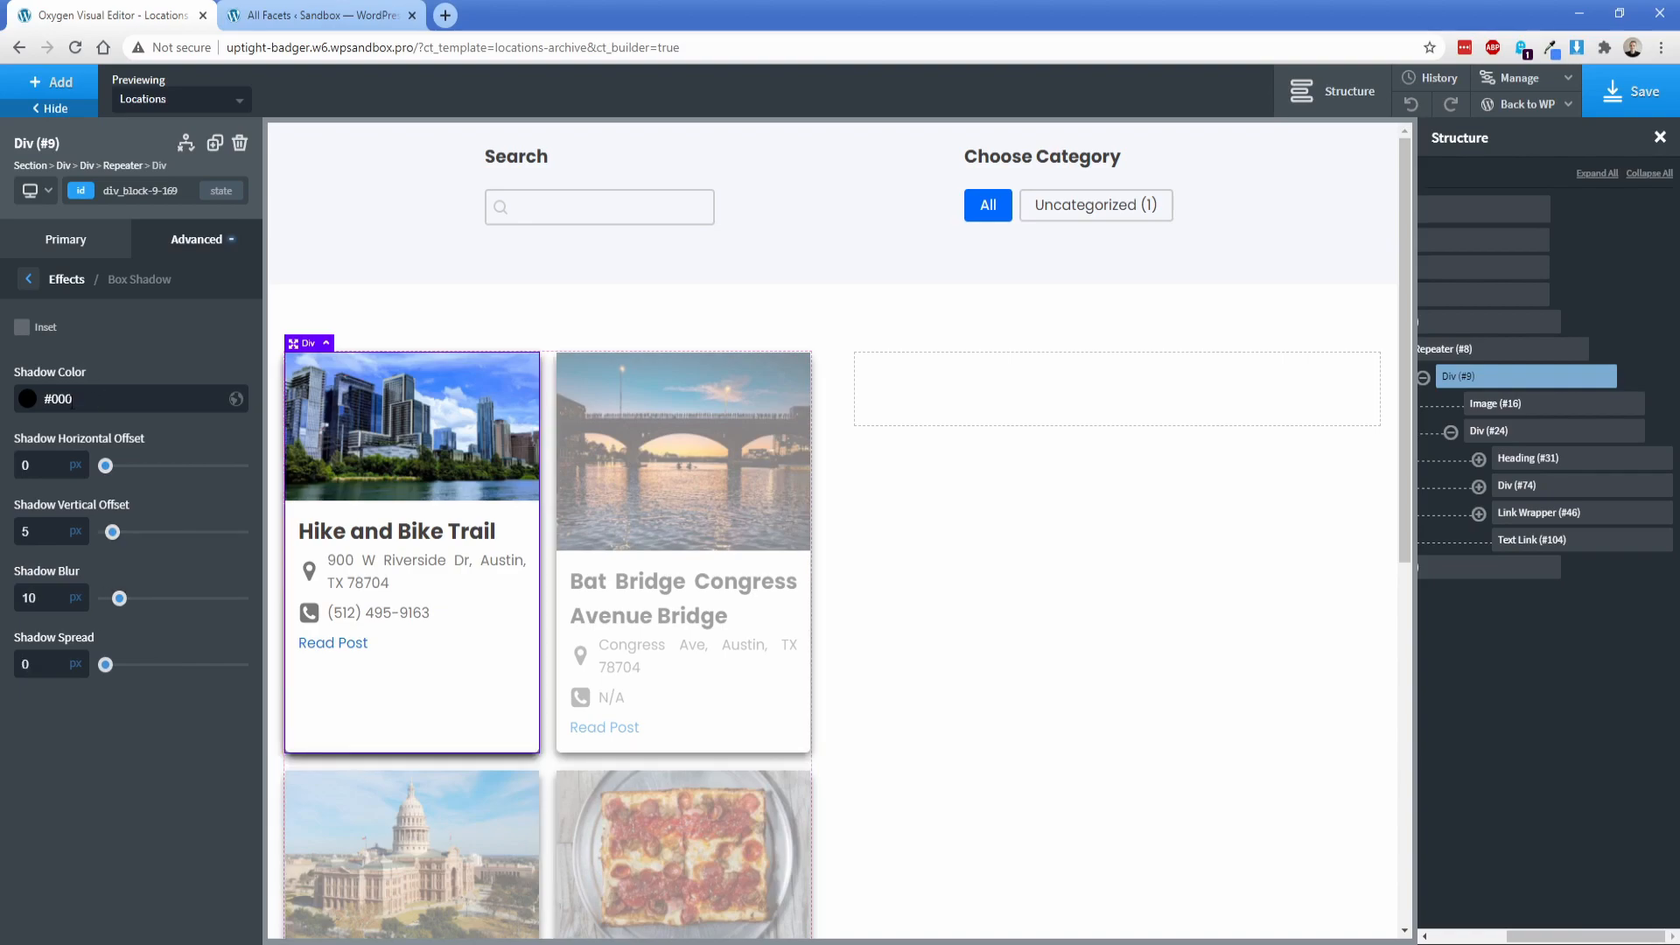
Step: Soften the card's box shadow color so the shadow is much fainter
click(27, 400)
drag(53, 575, 49, 574)
click(993, 646)
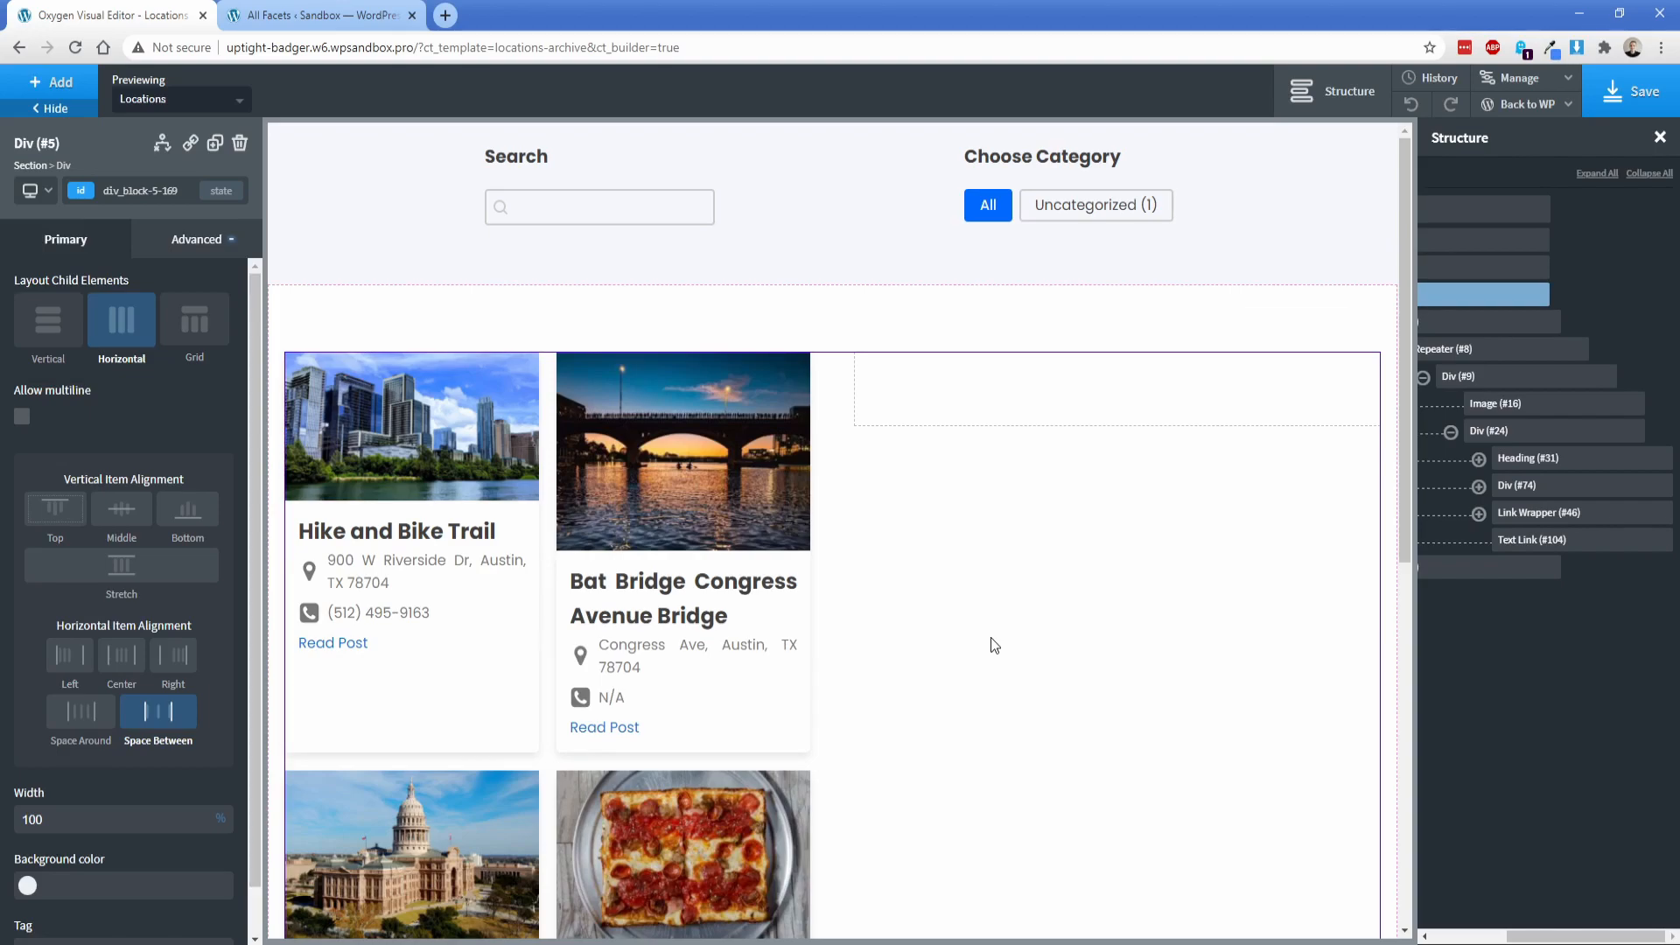
Step: Insert a div directly below the card's image and set its width to 100%
click(508, 440)
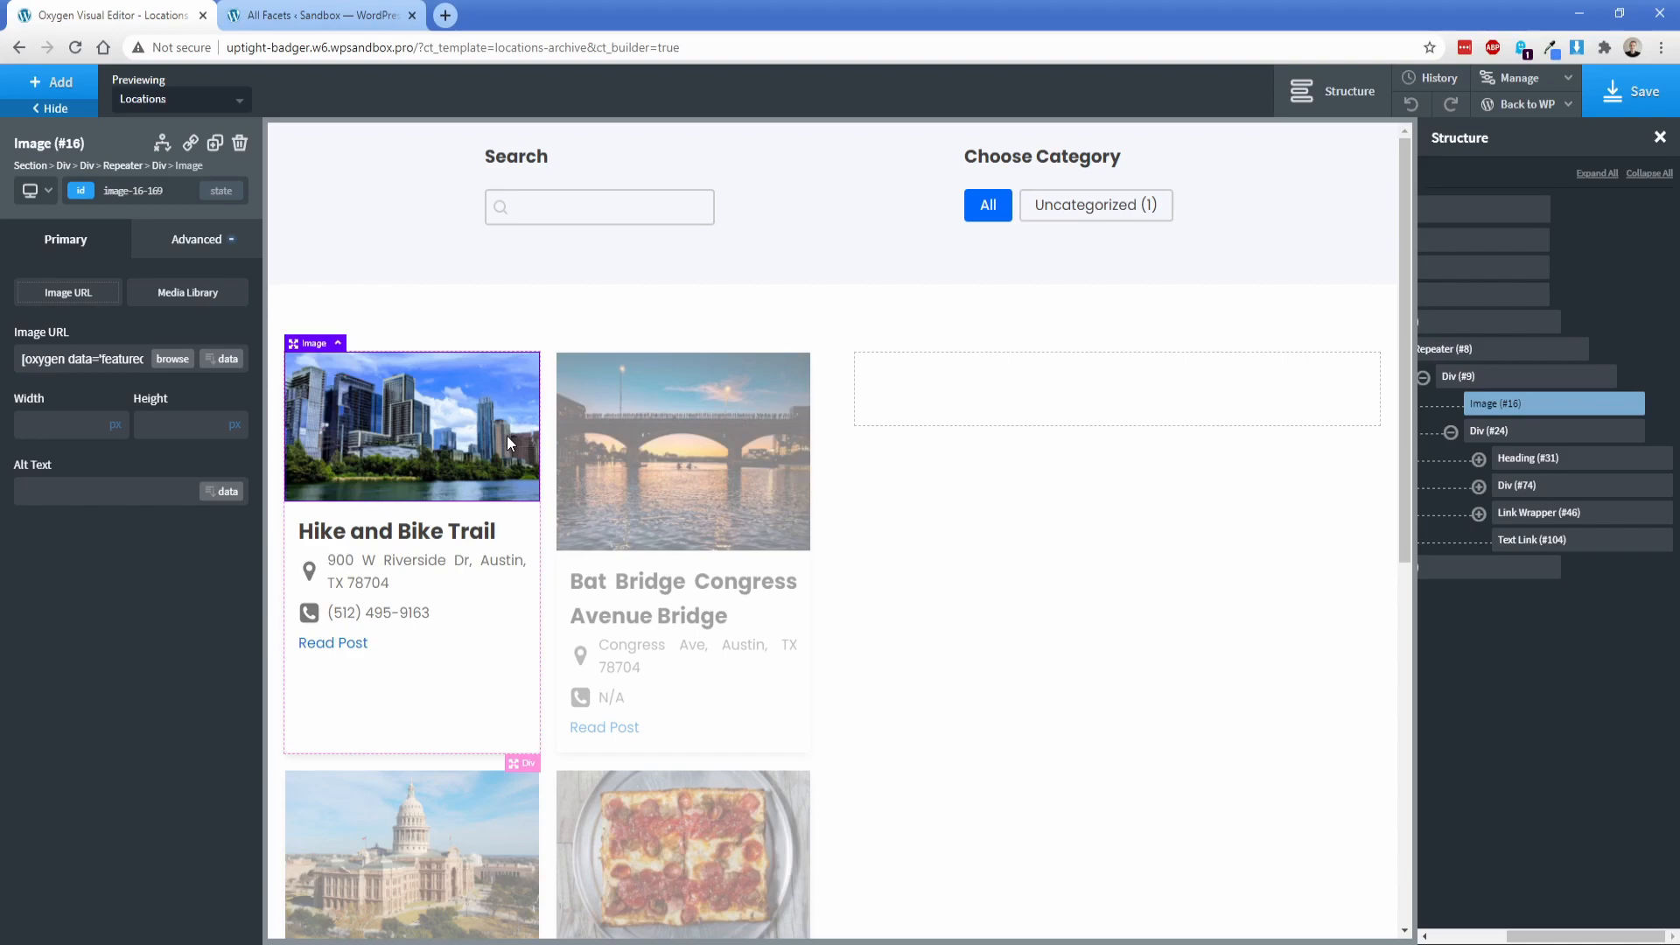
click(53, 82)
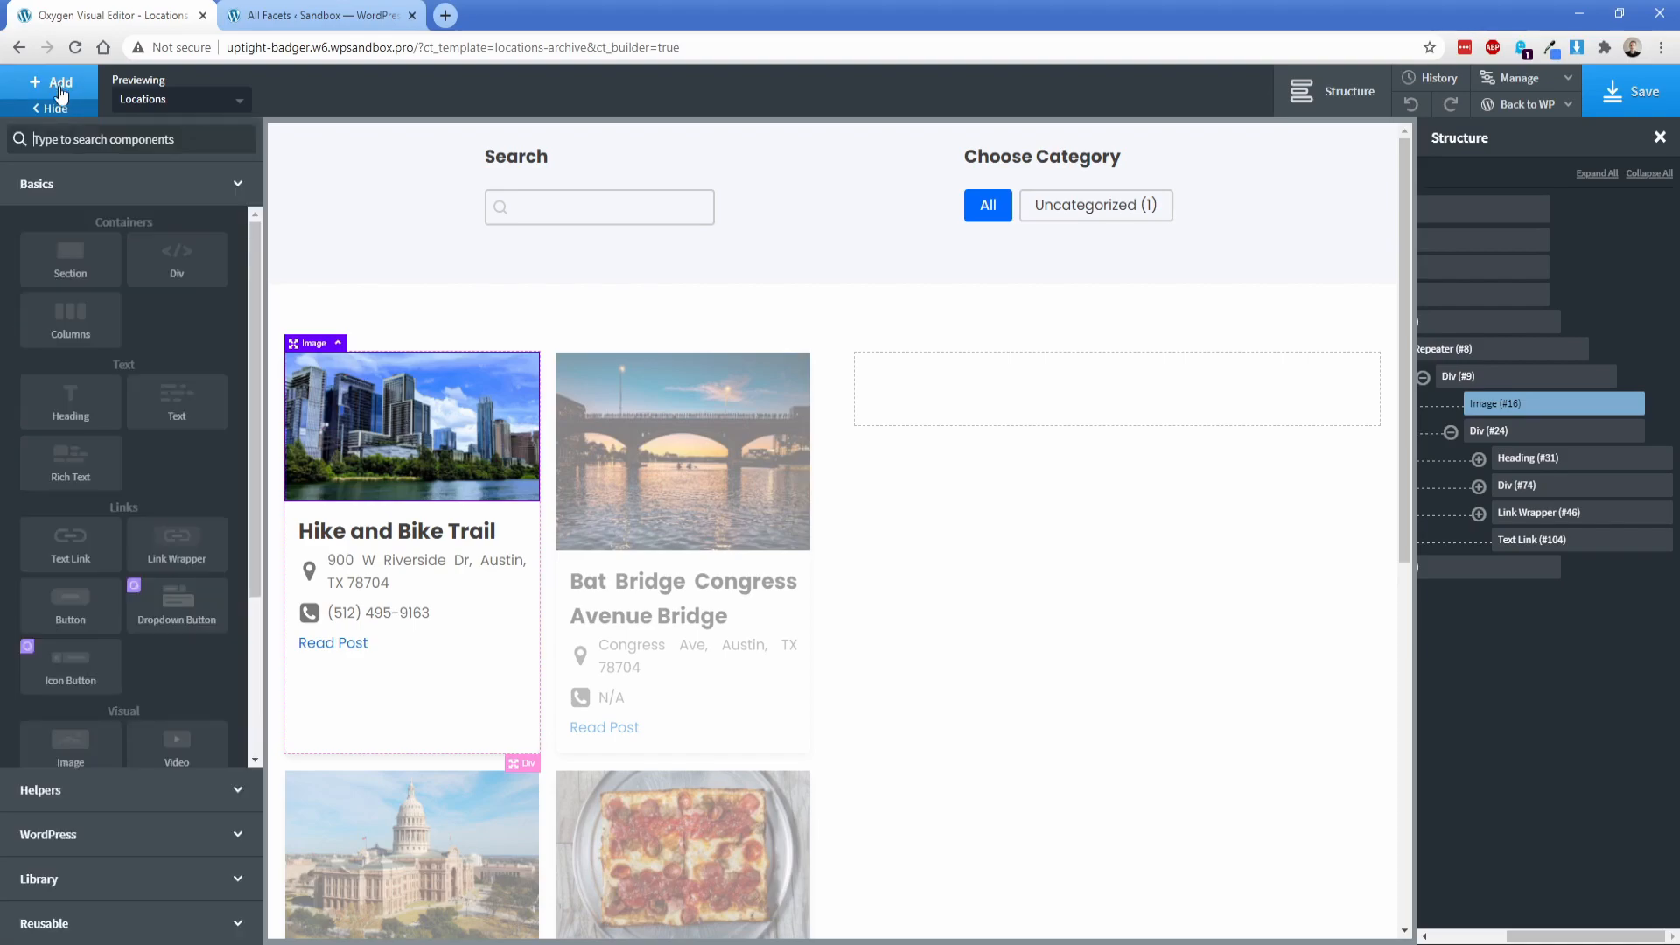
click(166, 272)
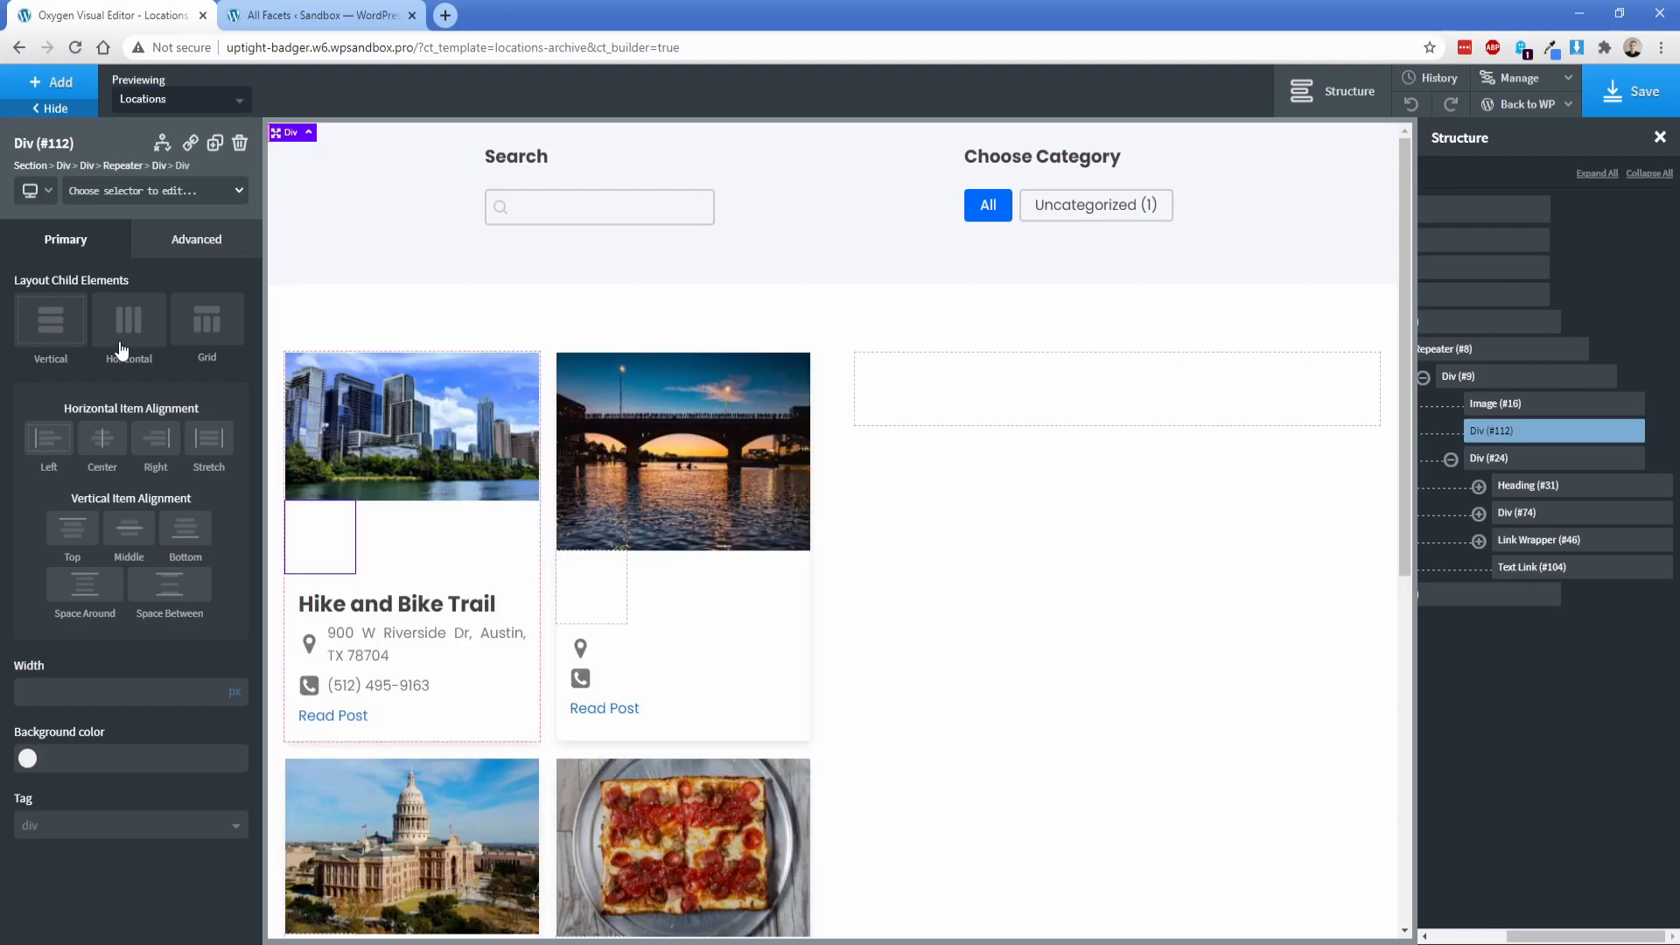
click(234, 693)
text(100)
Step: Set the height of the div below the card's image to 200 px
click(196, 239)
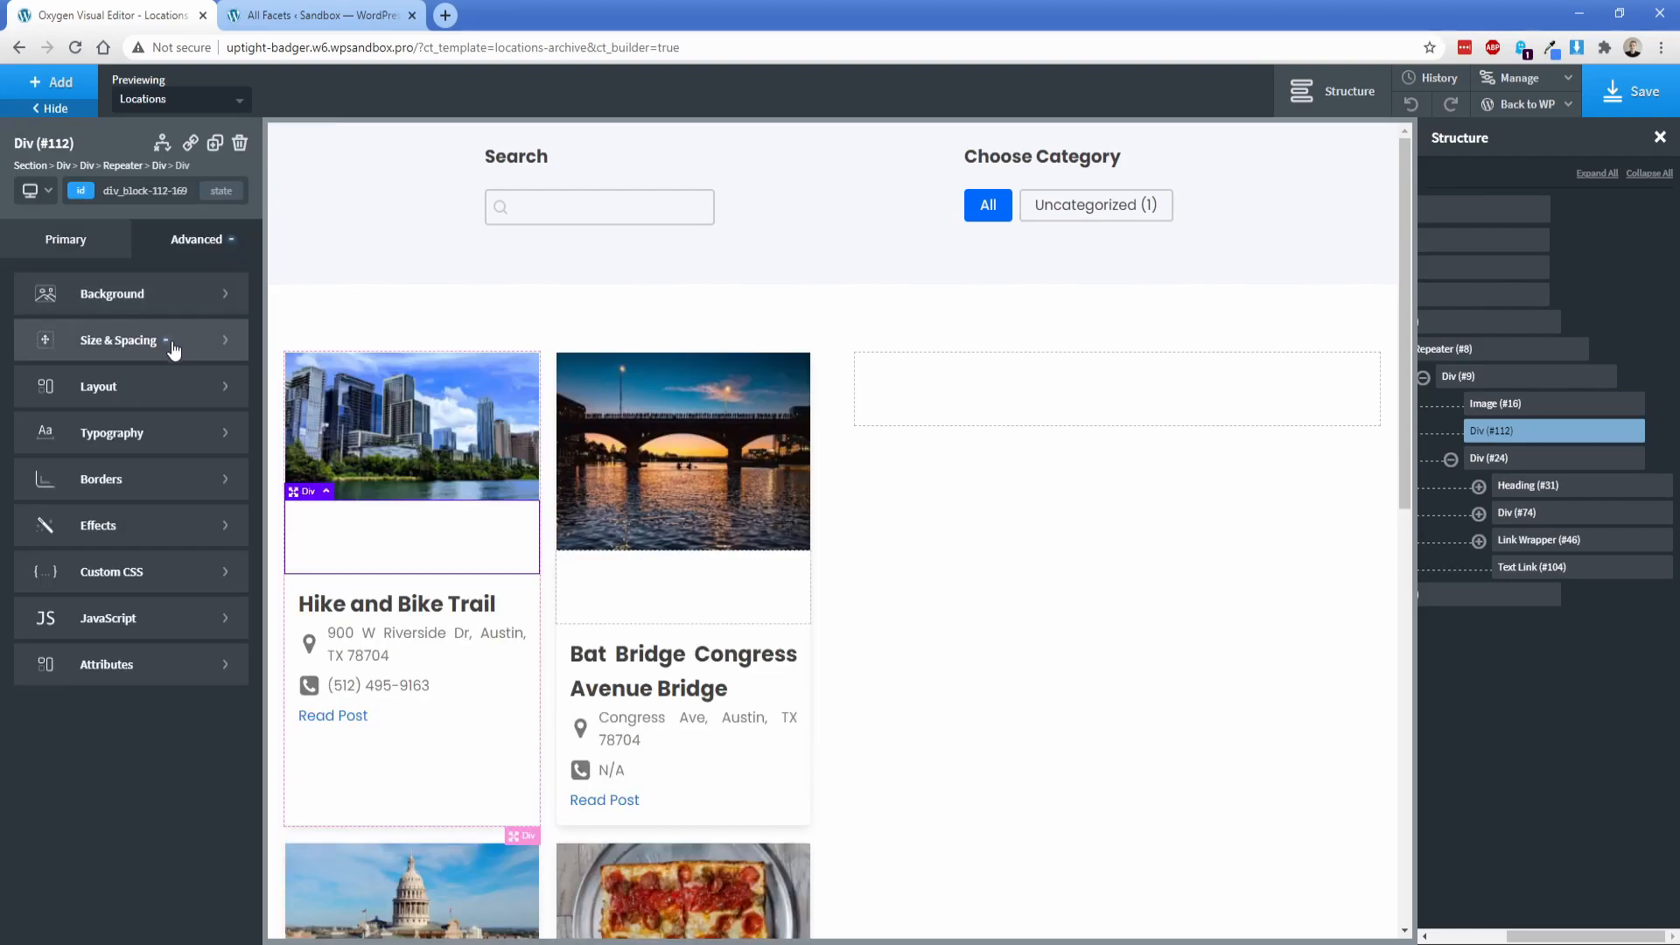
click(61, 339)
click(40, 553)
text(250)
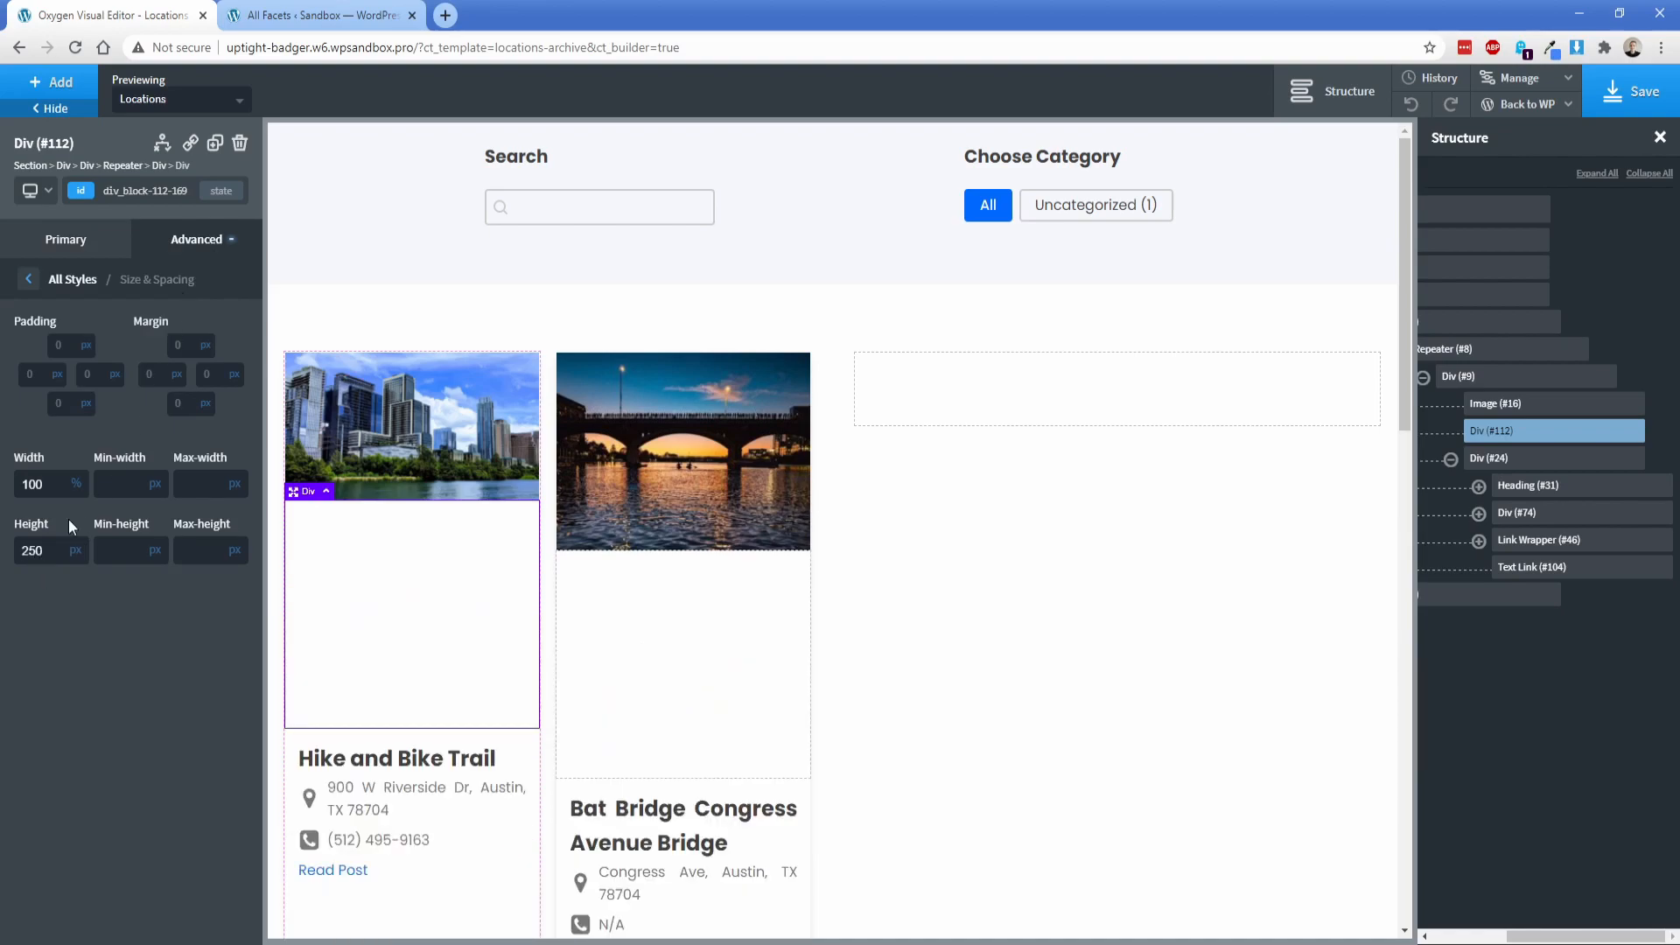
double_click(43, 549)
text(200)
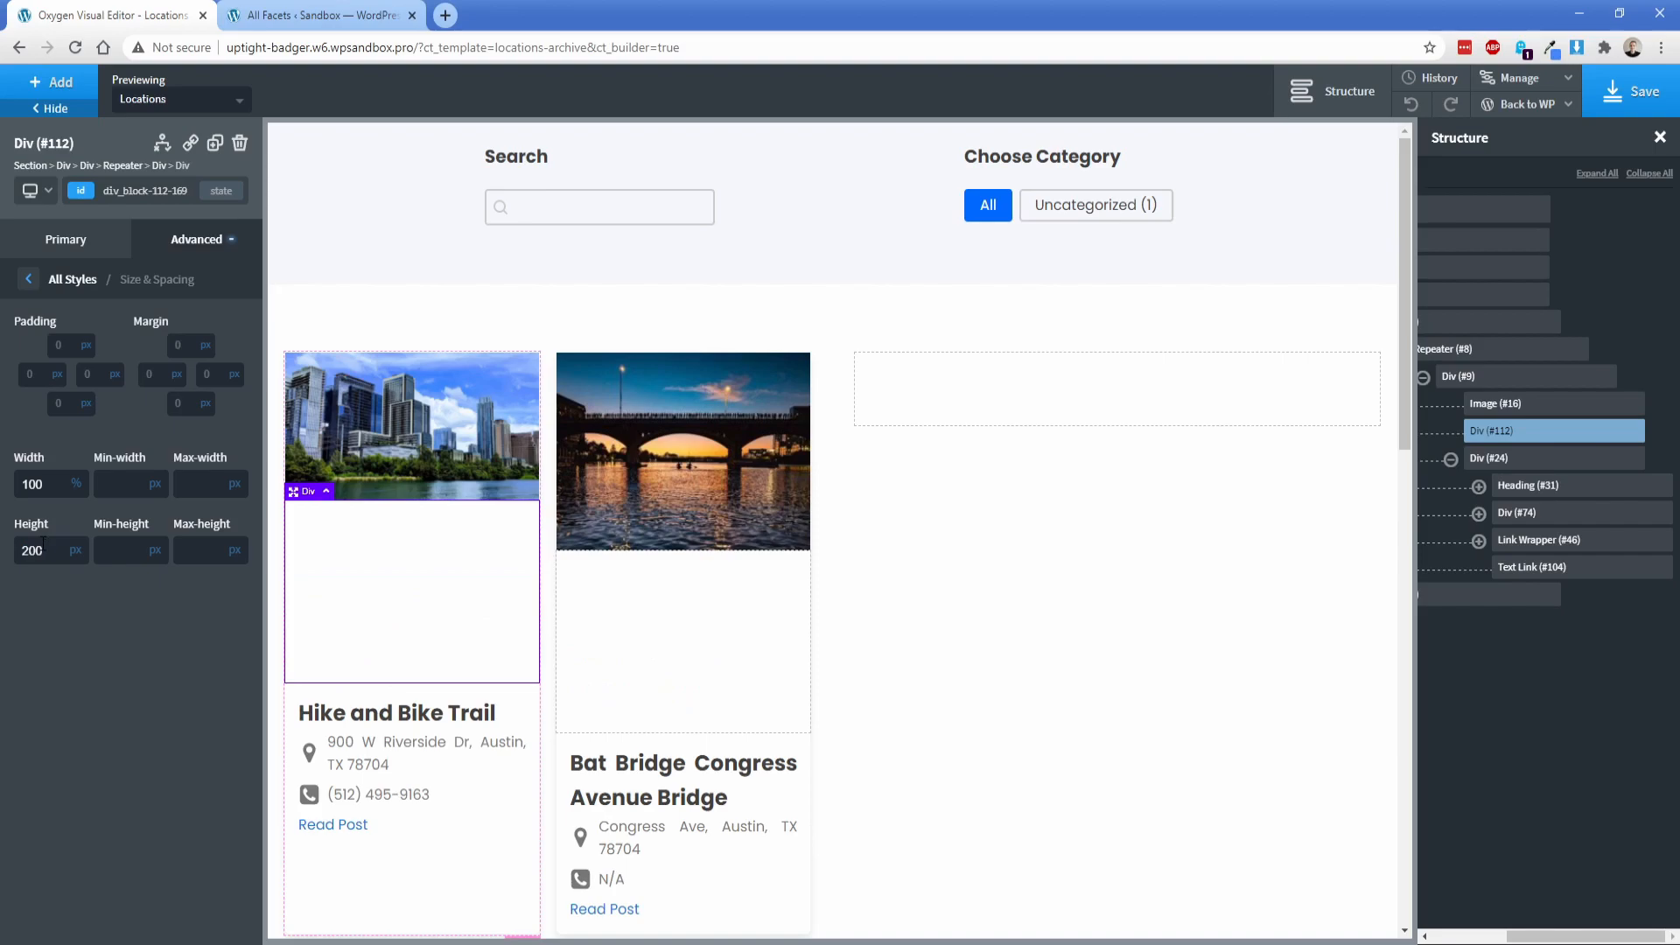
Step: Use the post's featured image as dynamic data for the background image of the 200 px high div
click(72, 279)
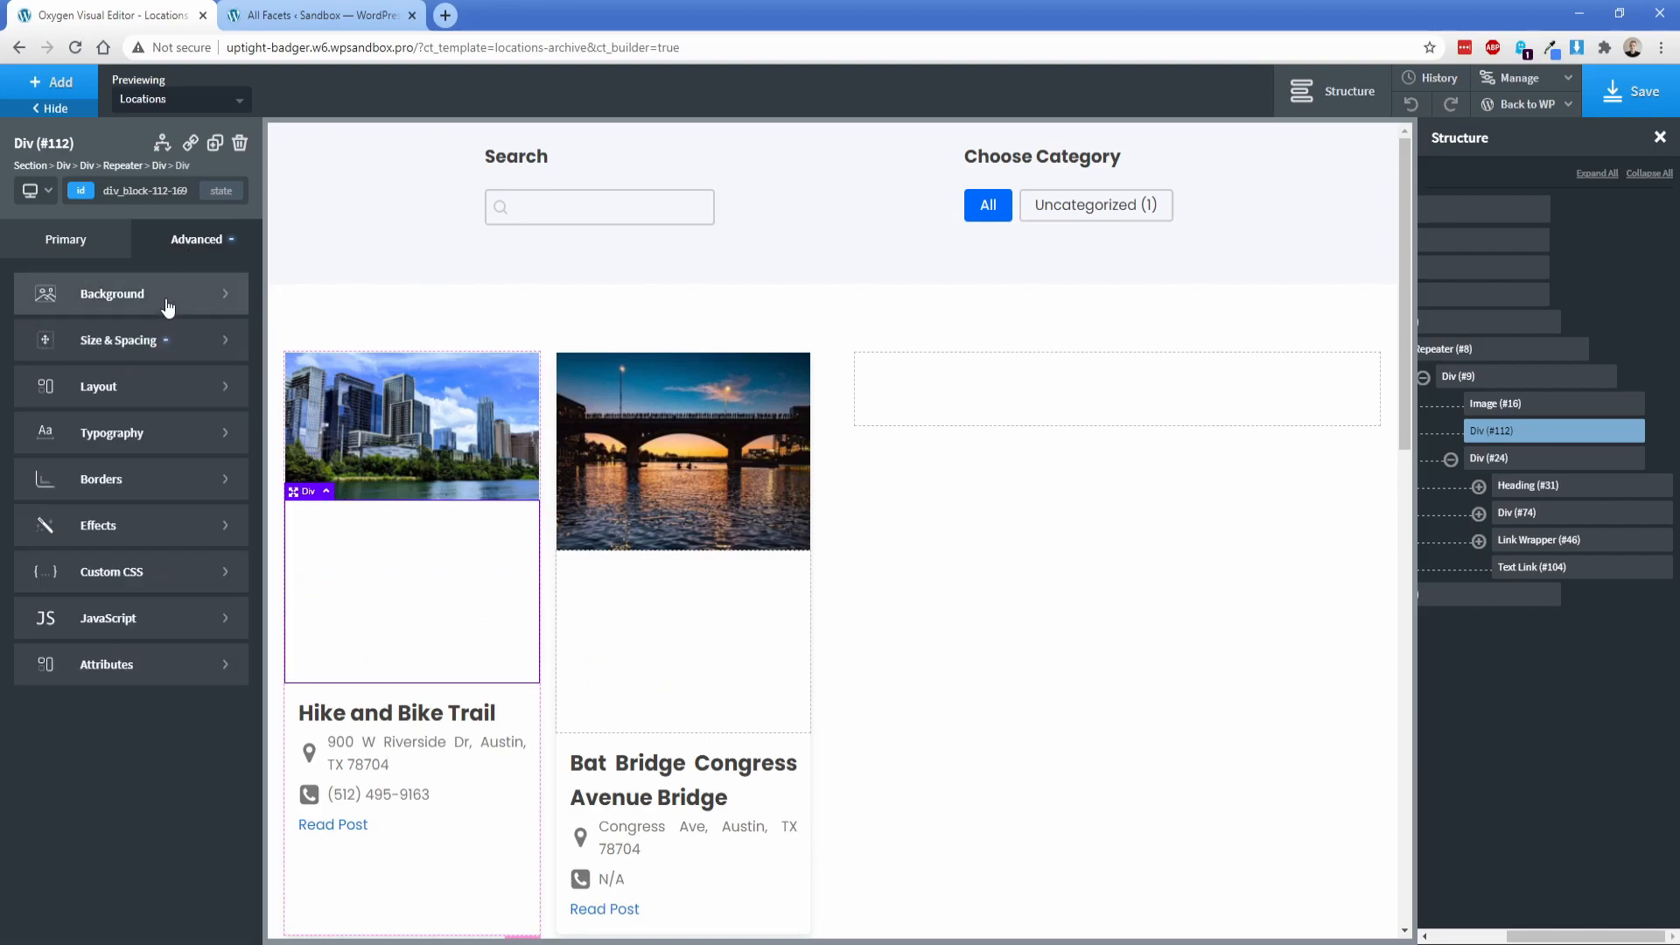
click(88, 289)
click(206, 403)
click(399, 297)
click(367, 311)
click(428, 391)
click(398, 545)
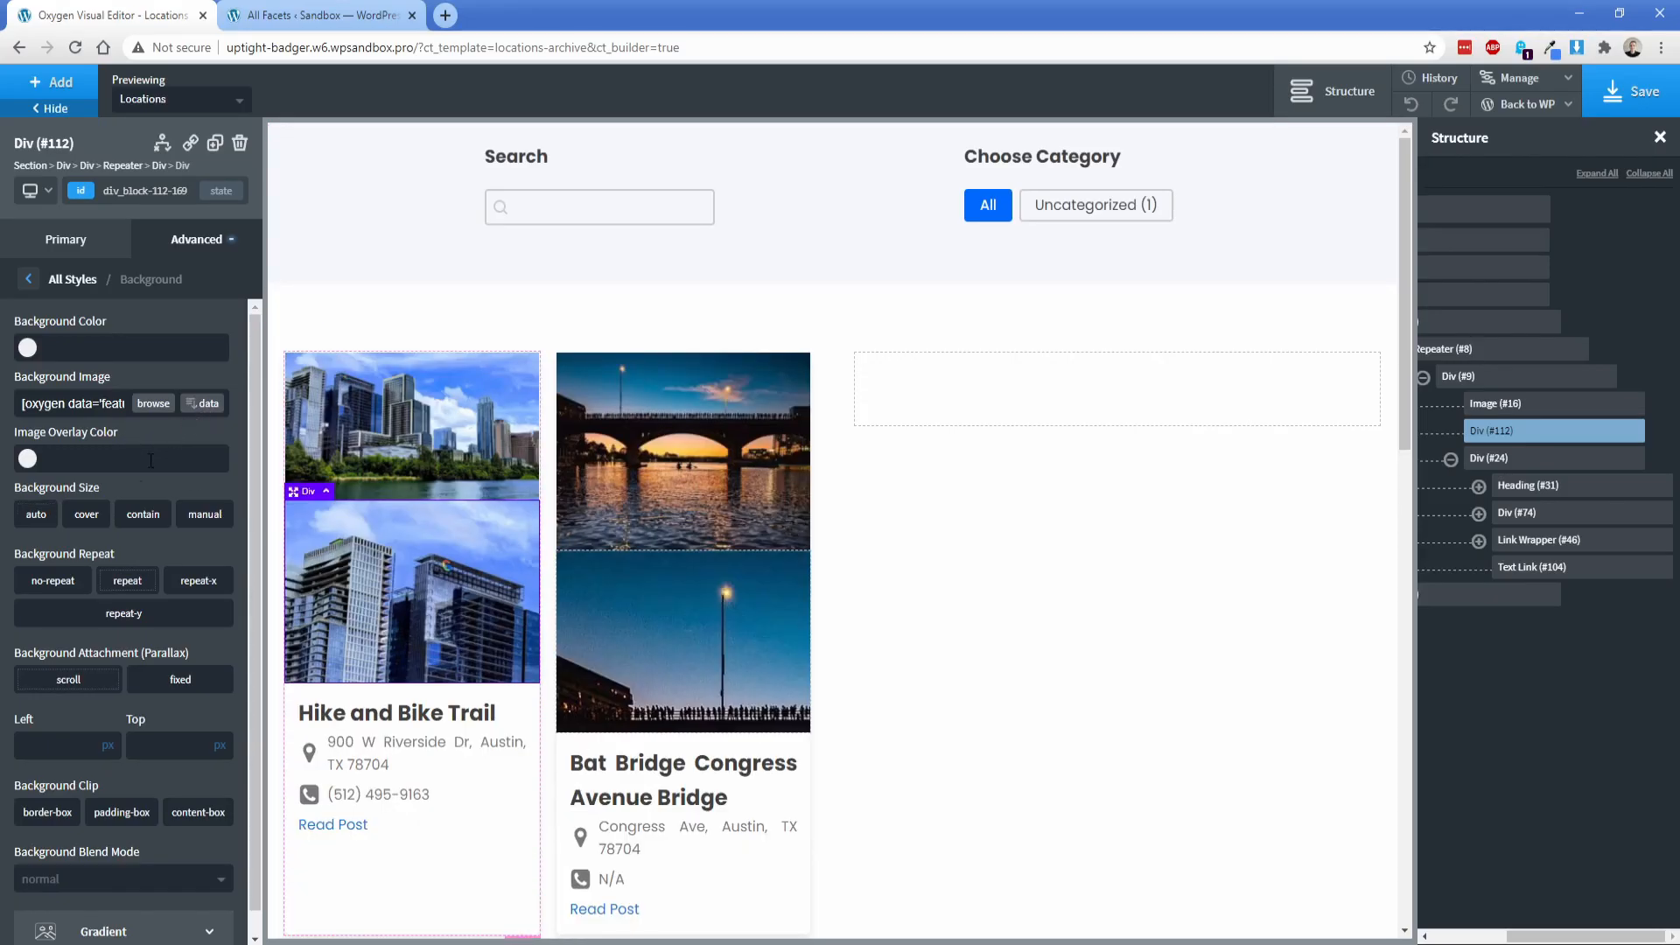
Step: Set the div's background image to cover and no-repeat, positioned at 50% left and 50% top
click(87, 515)
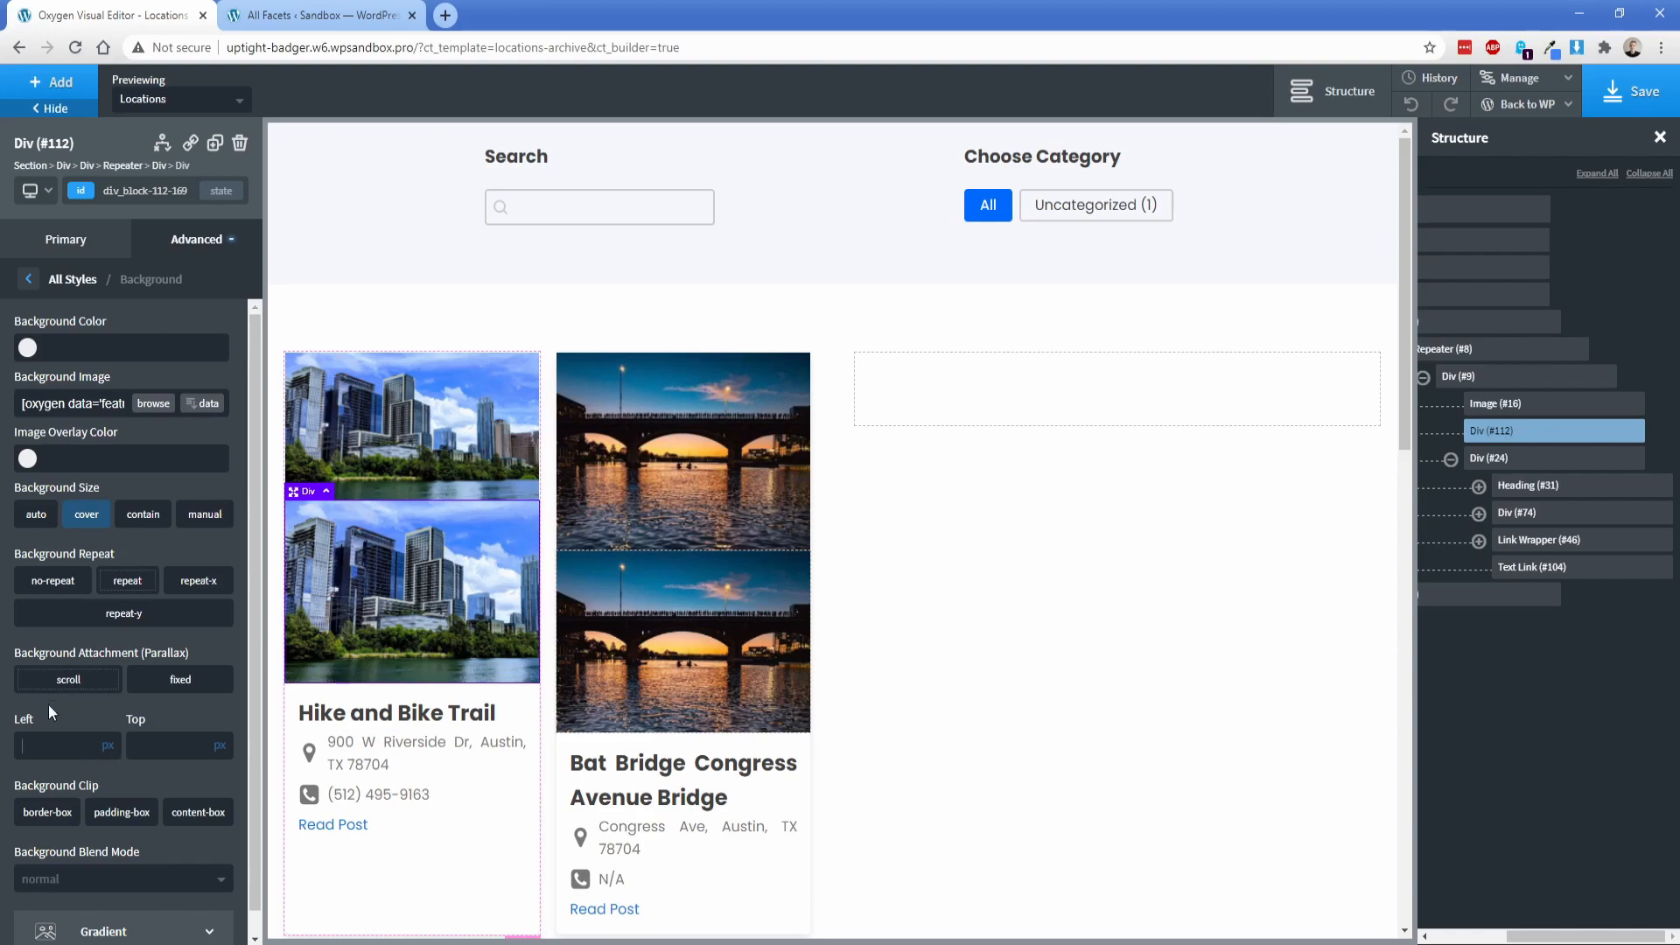
click(53, 581)
click(204, 745)
text(50)
click(226, 736)
click(86, 748)
text(50)
click(114, 736)
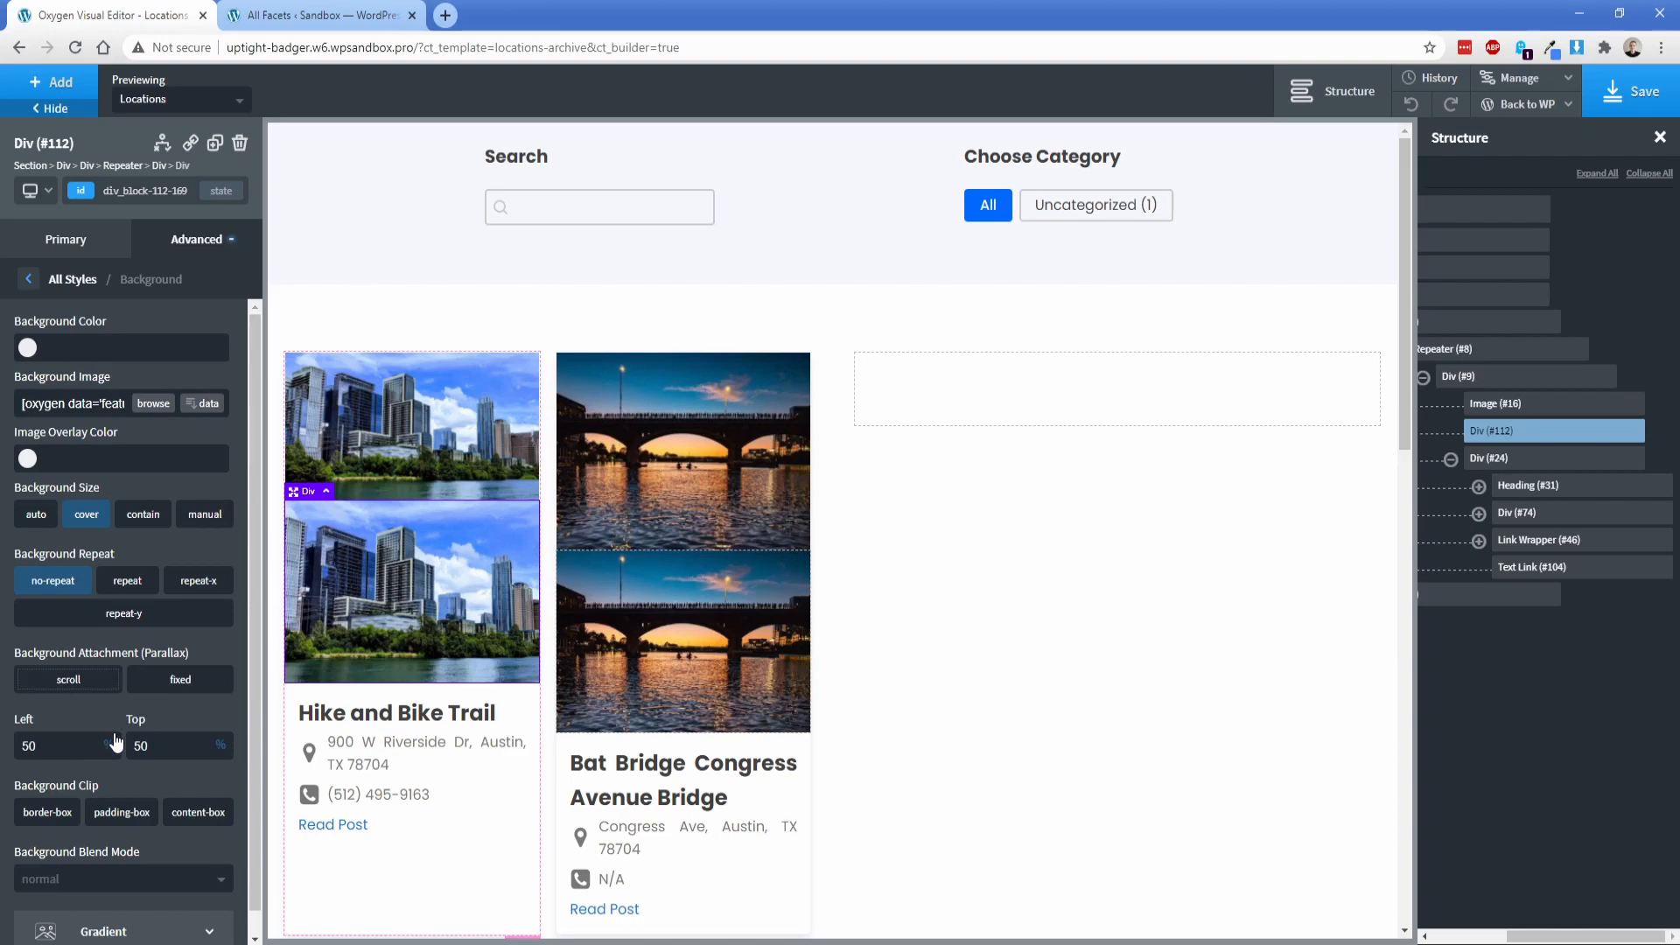
Step: Delete the original image element from the card, keeping the div with the background image
click(376, 424)
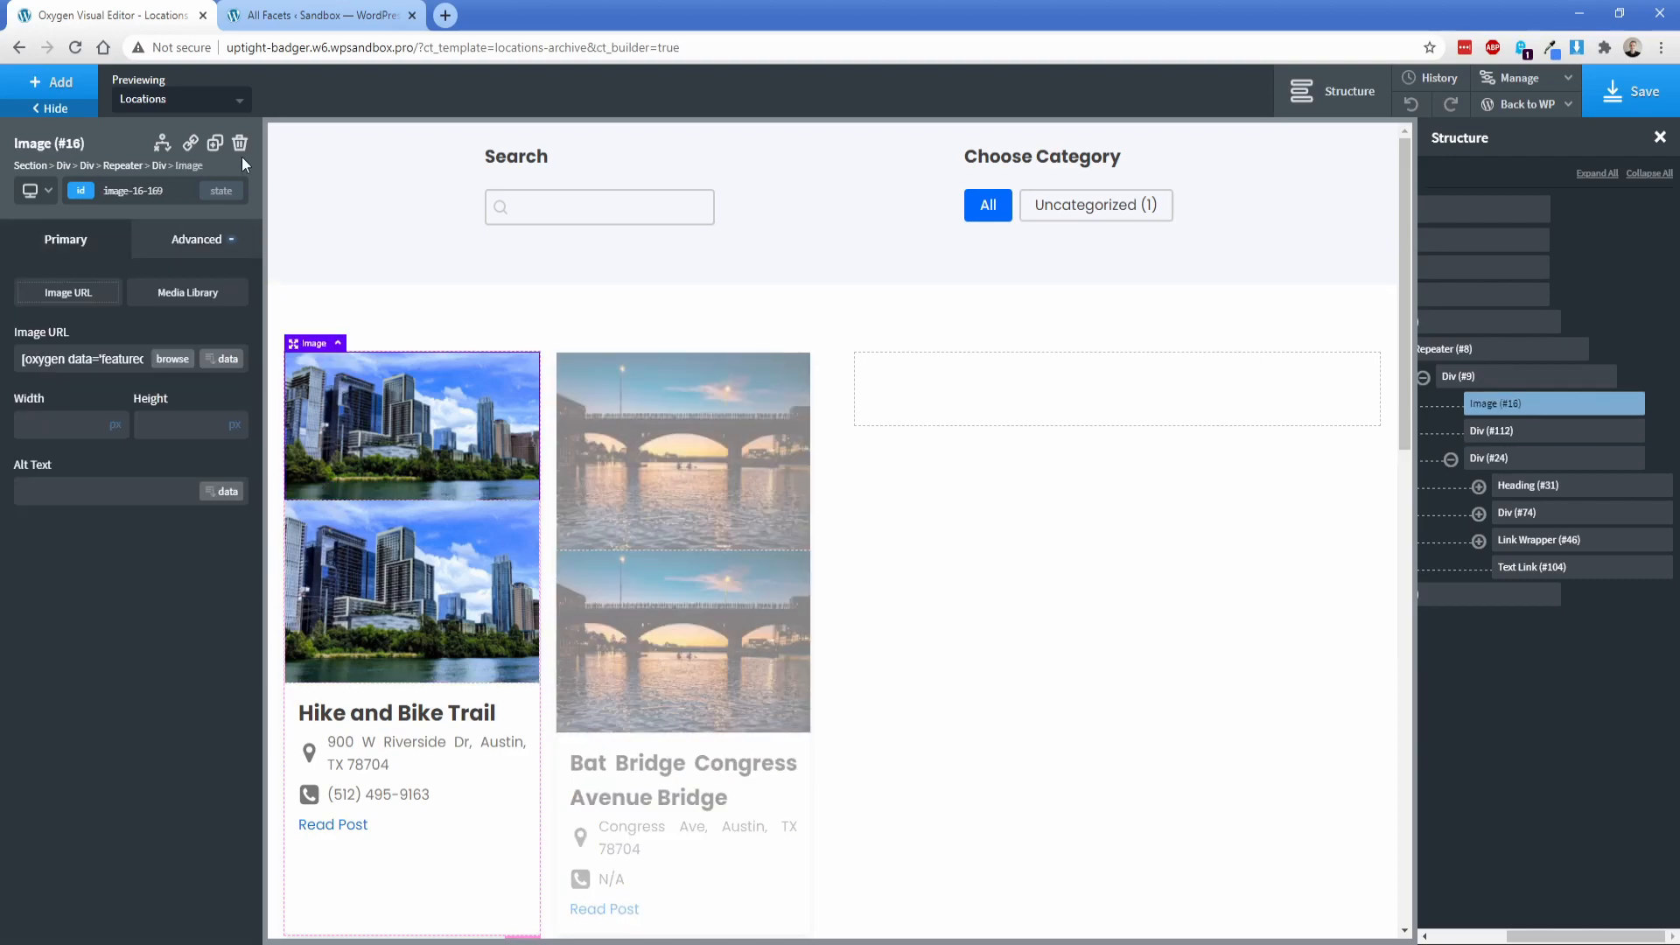
click(336, 343)
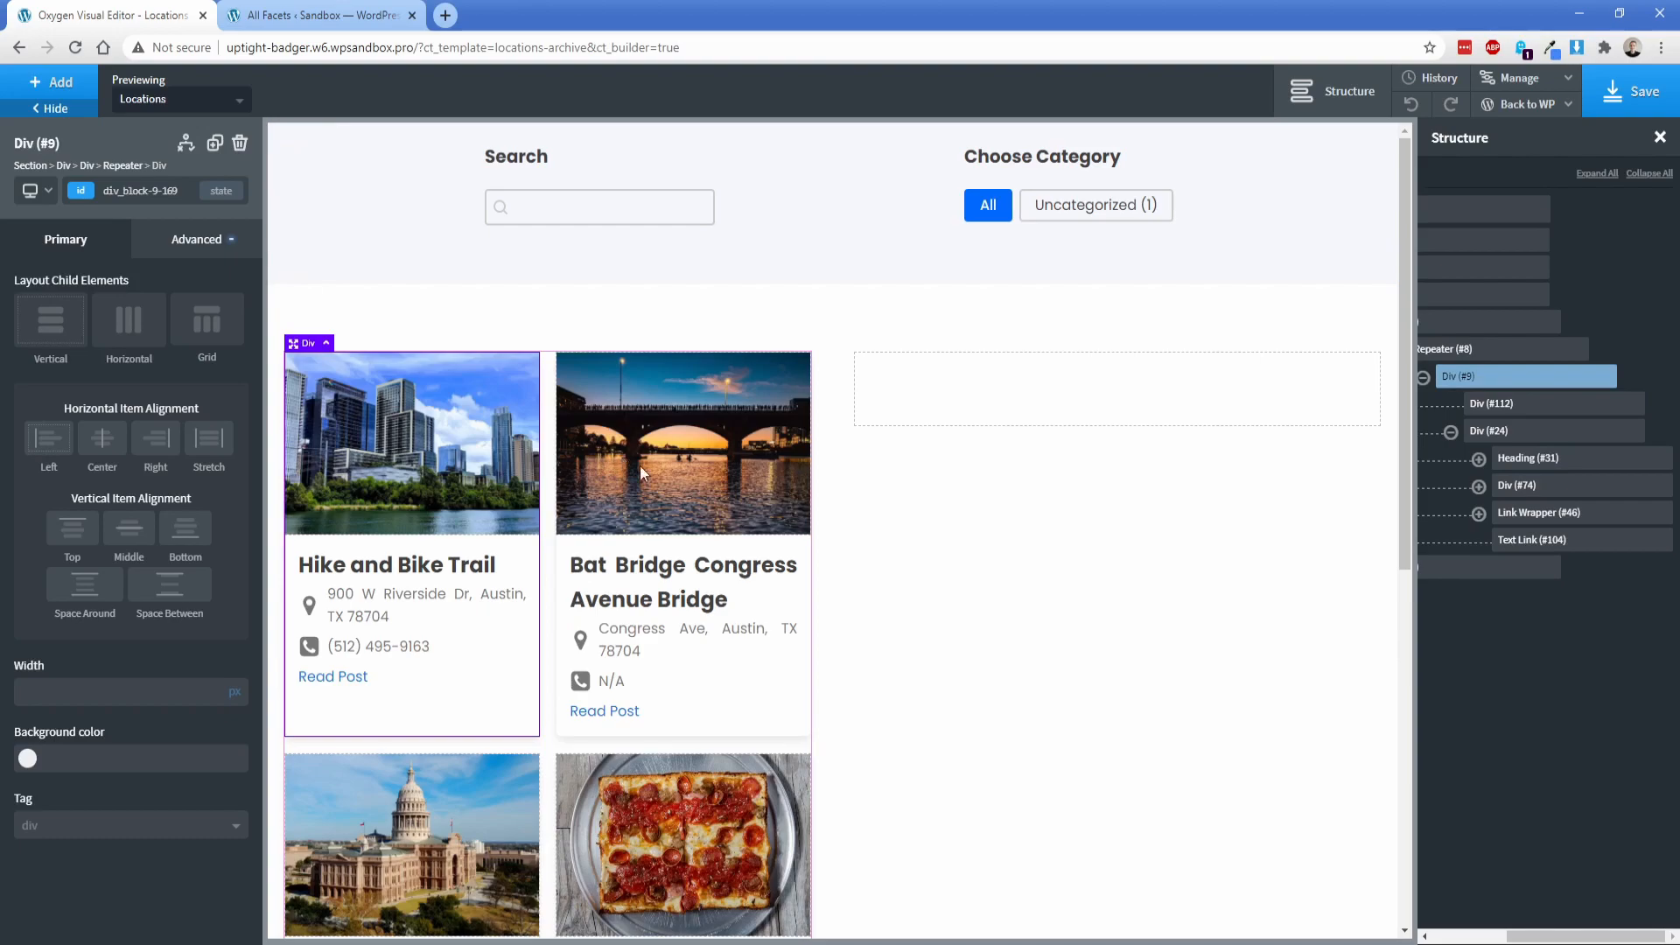
click(909, 506)
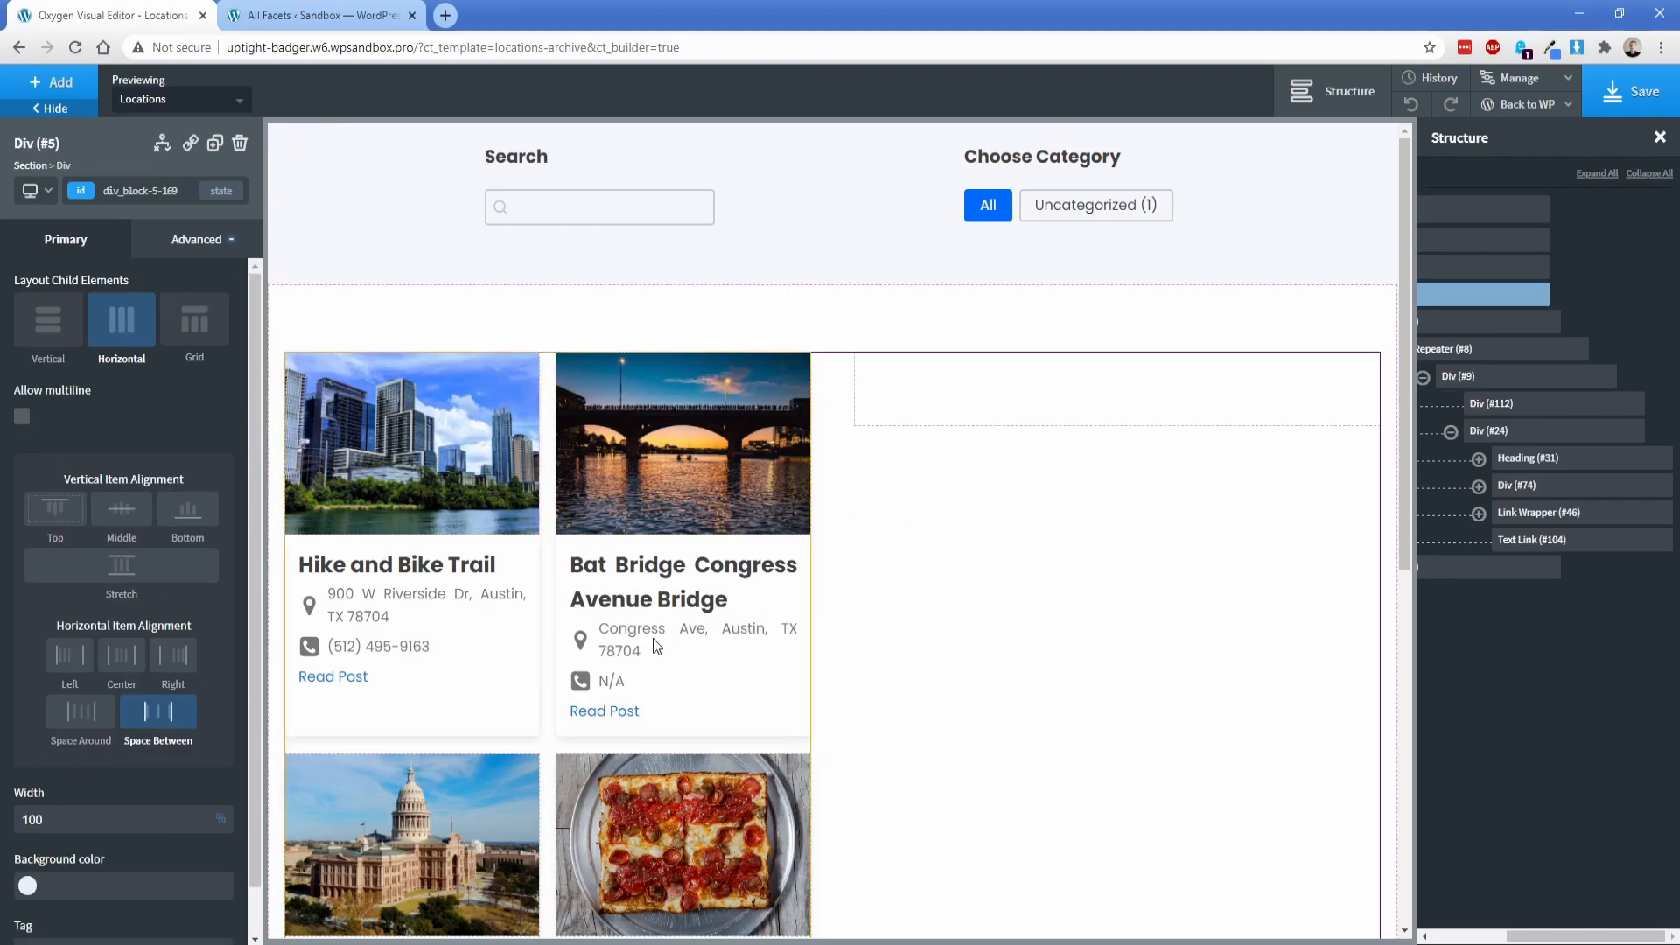
Step: Set the font size of the card's address text and phone text to 14 px
click(413, 612)
click(34, 439)
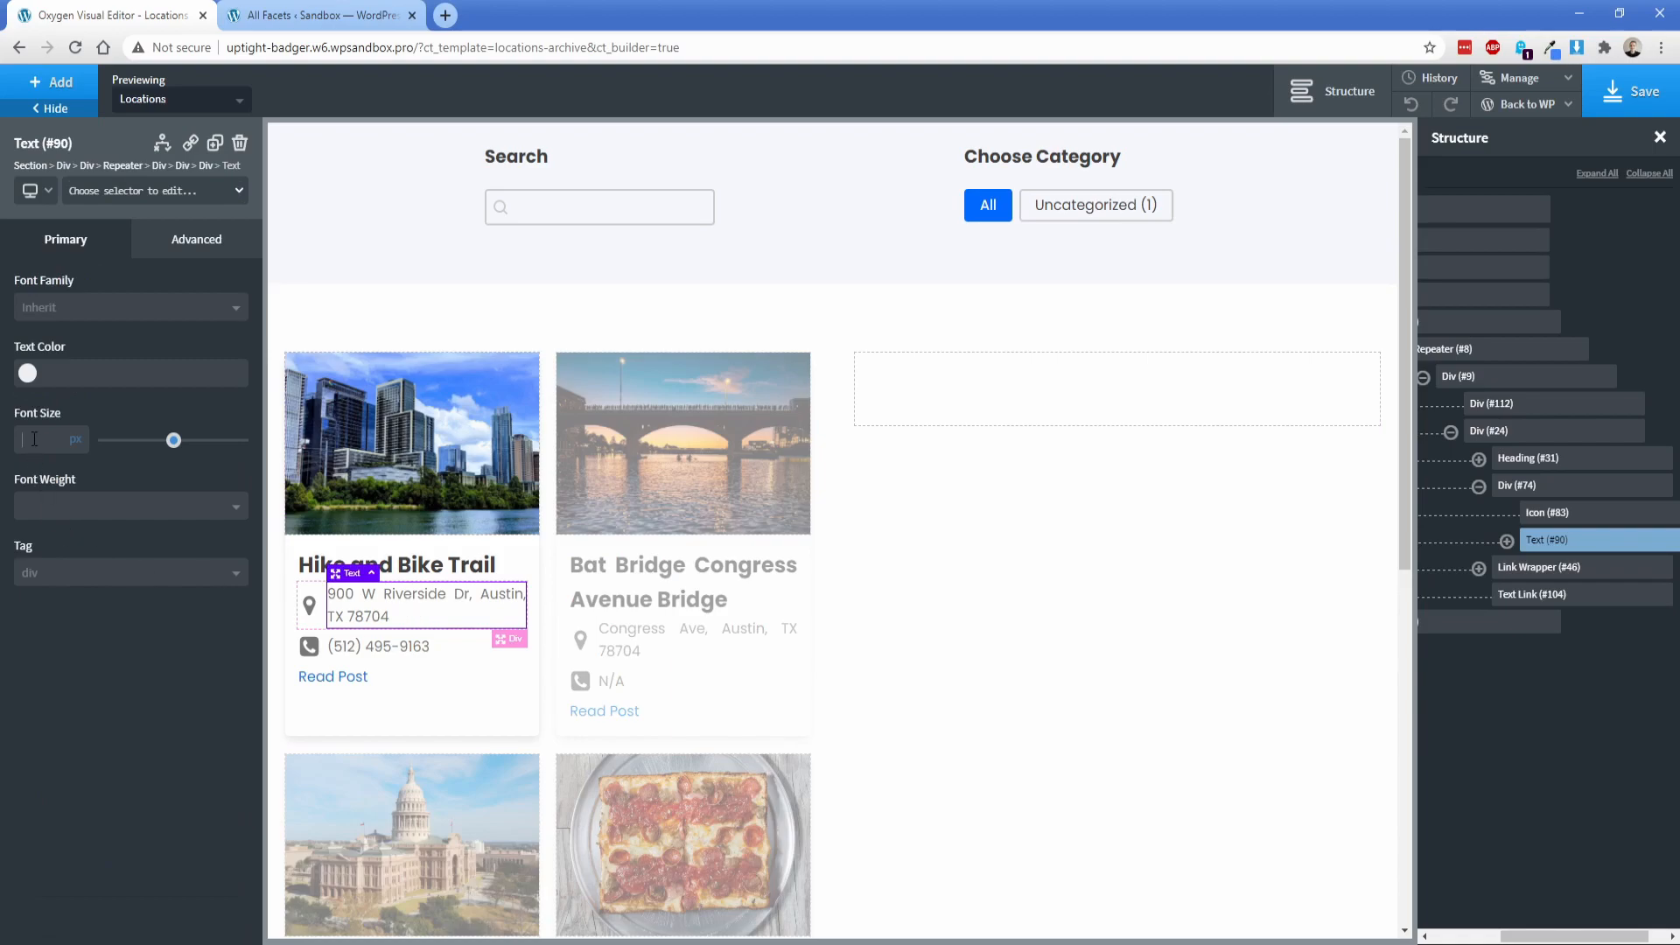
text(14)
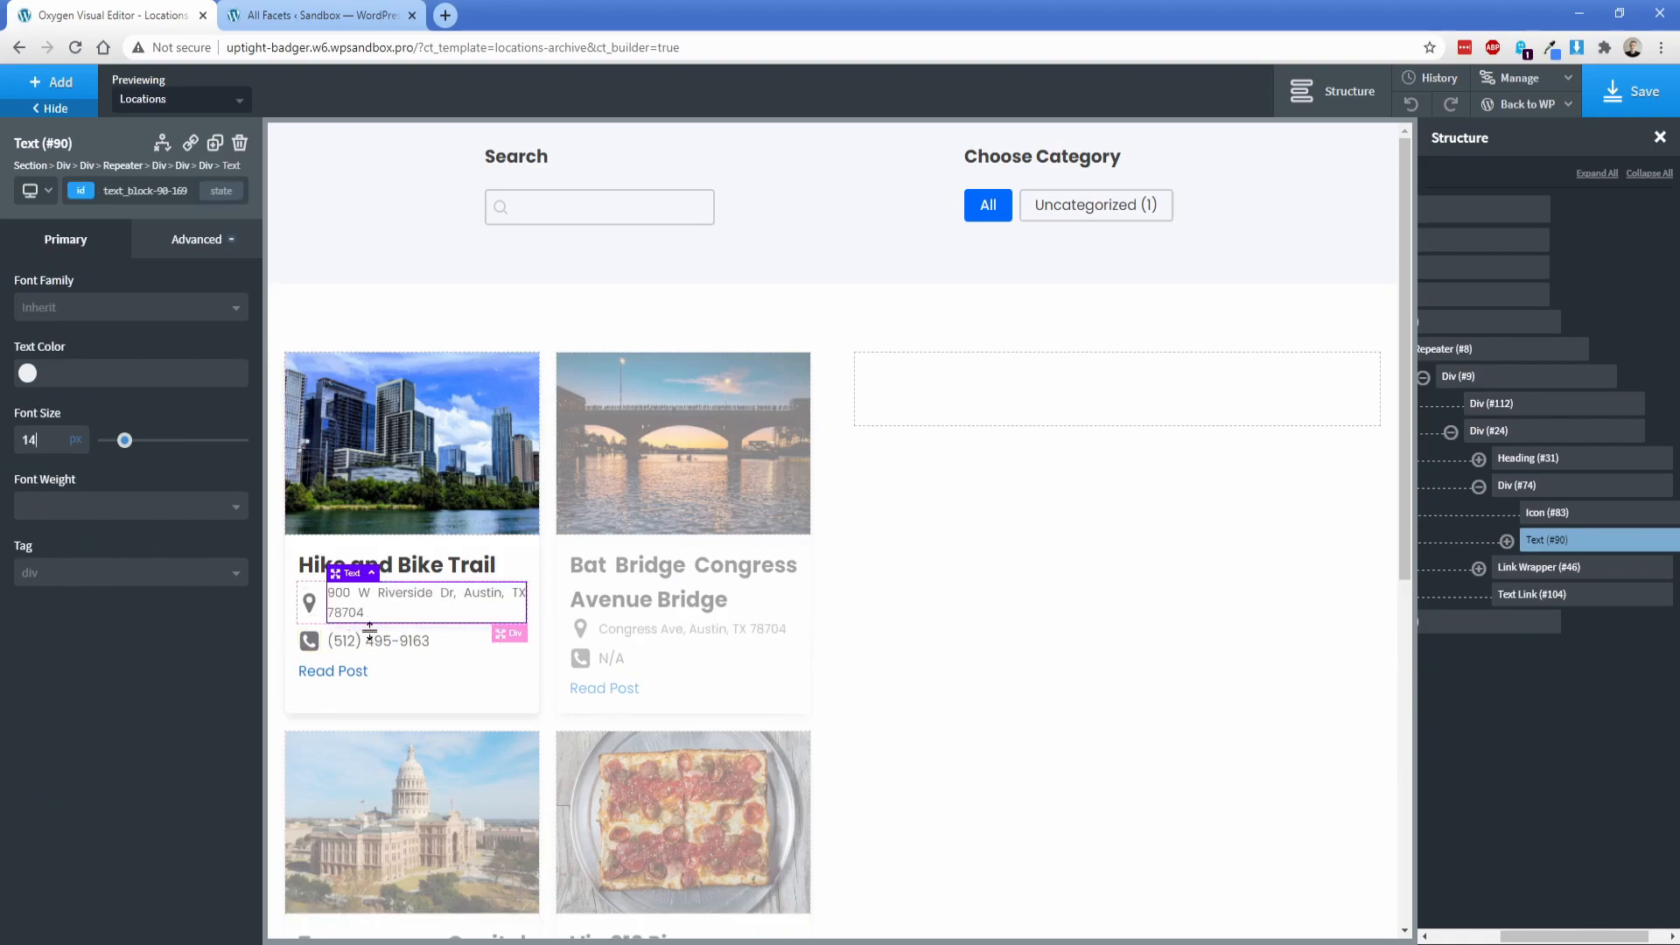
click(371, 641)
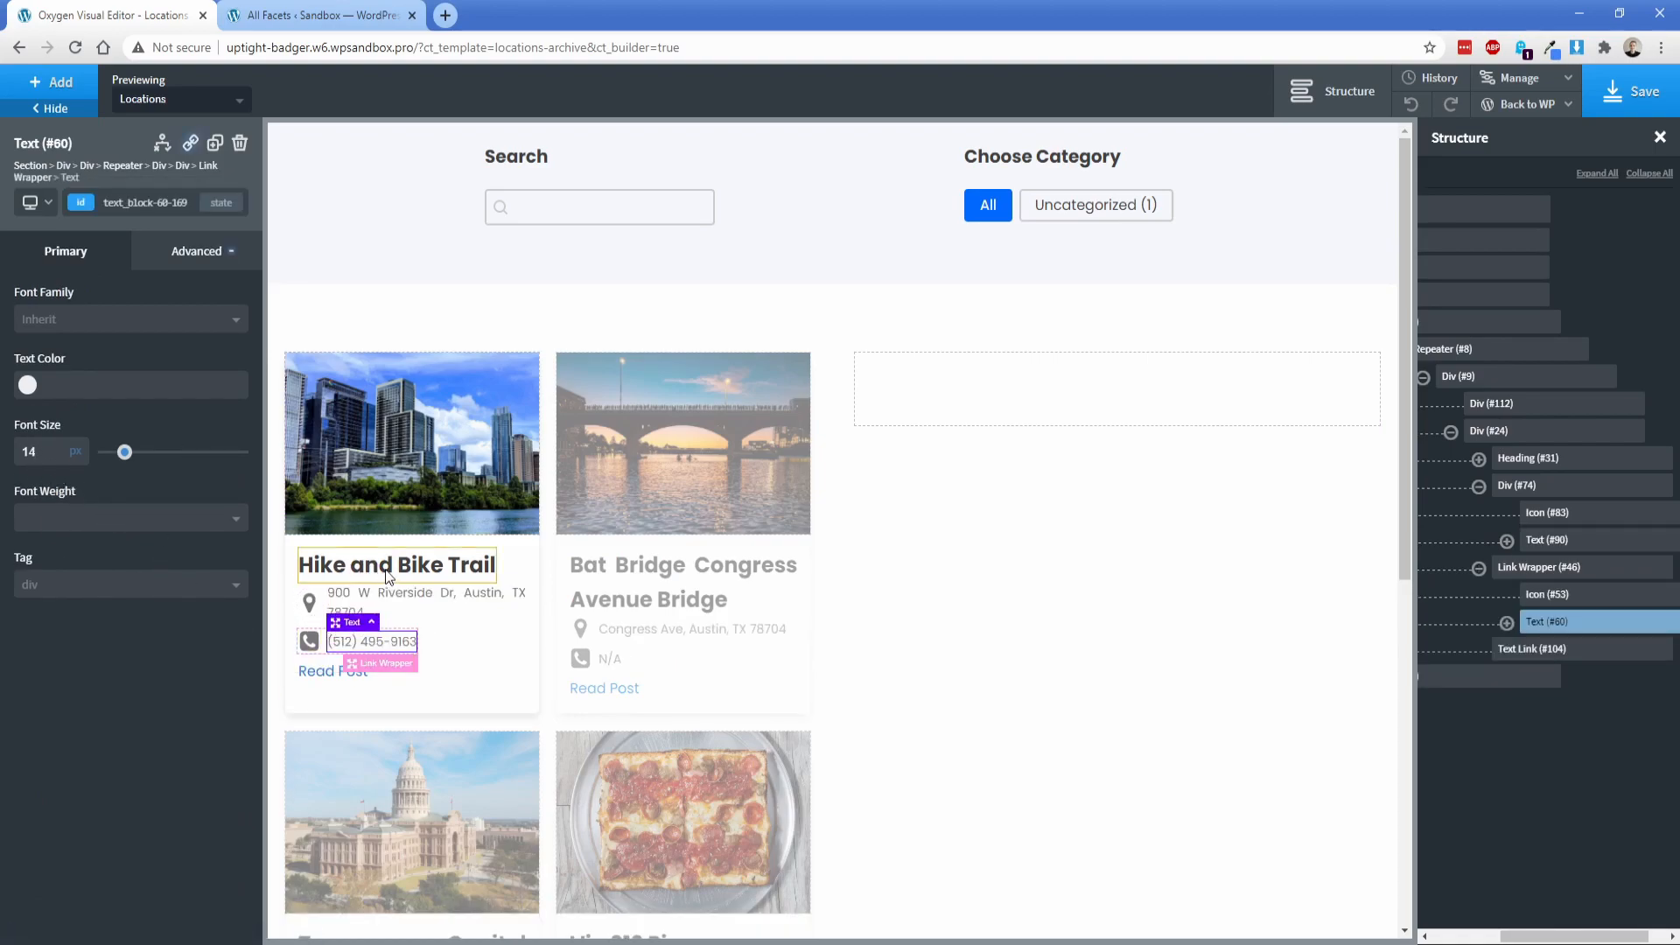
click(479, 681)
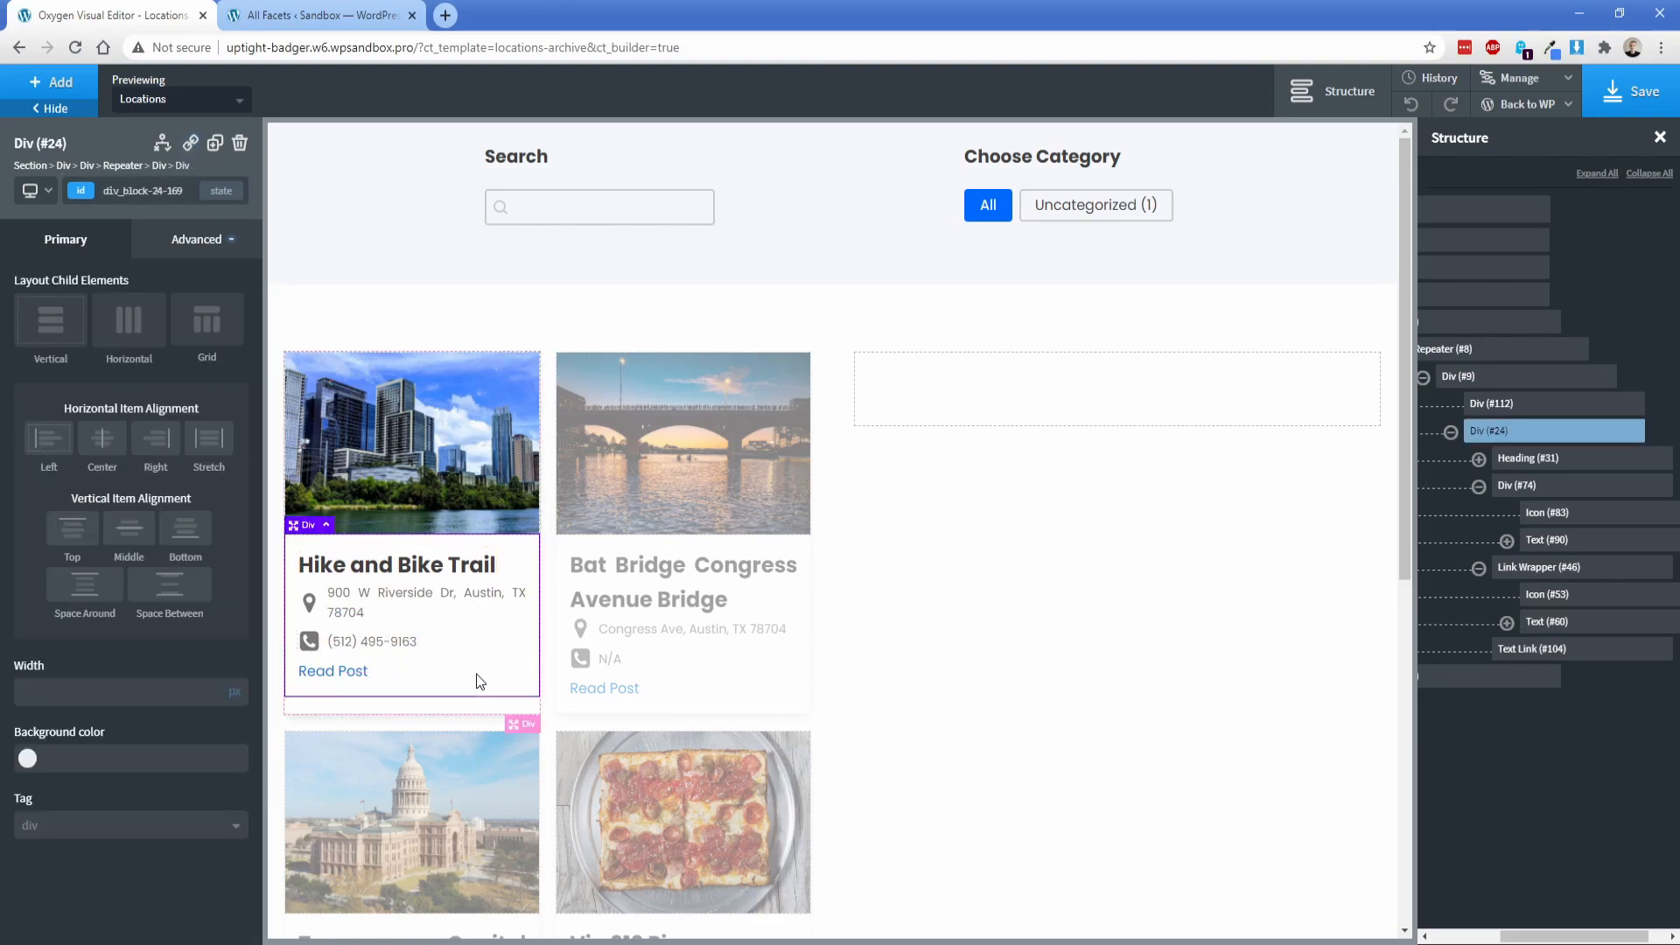
click(890, 603)
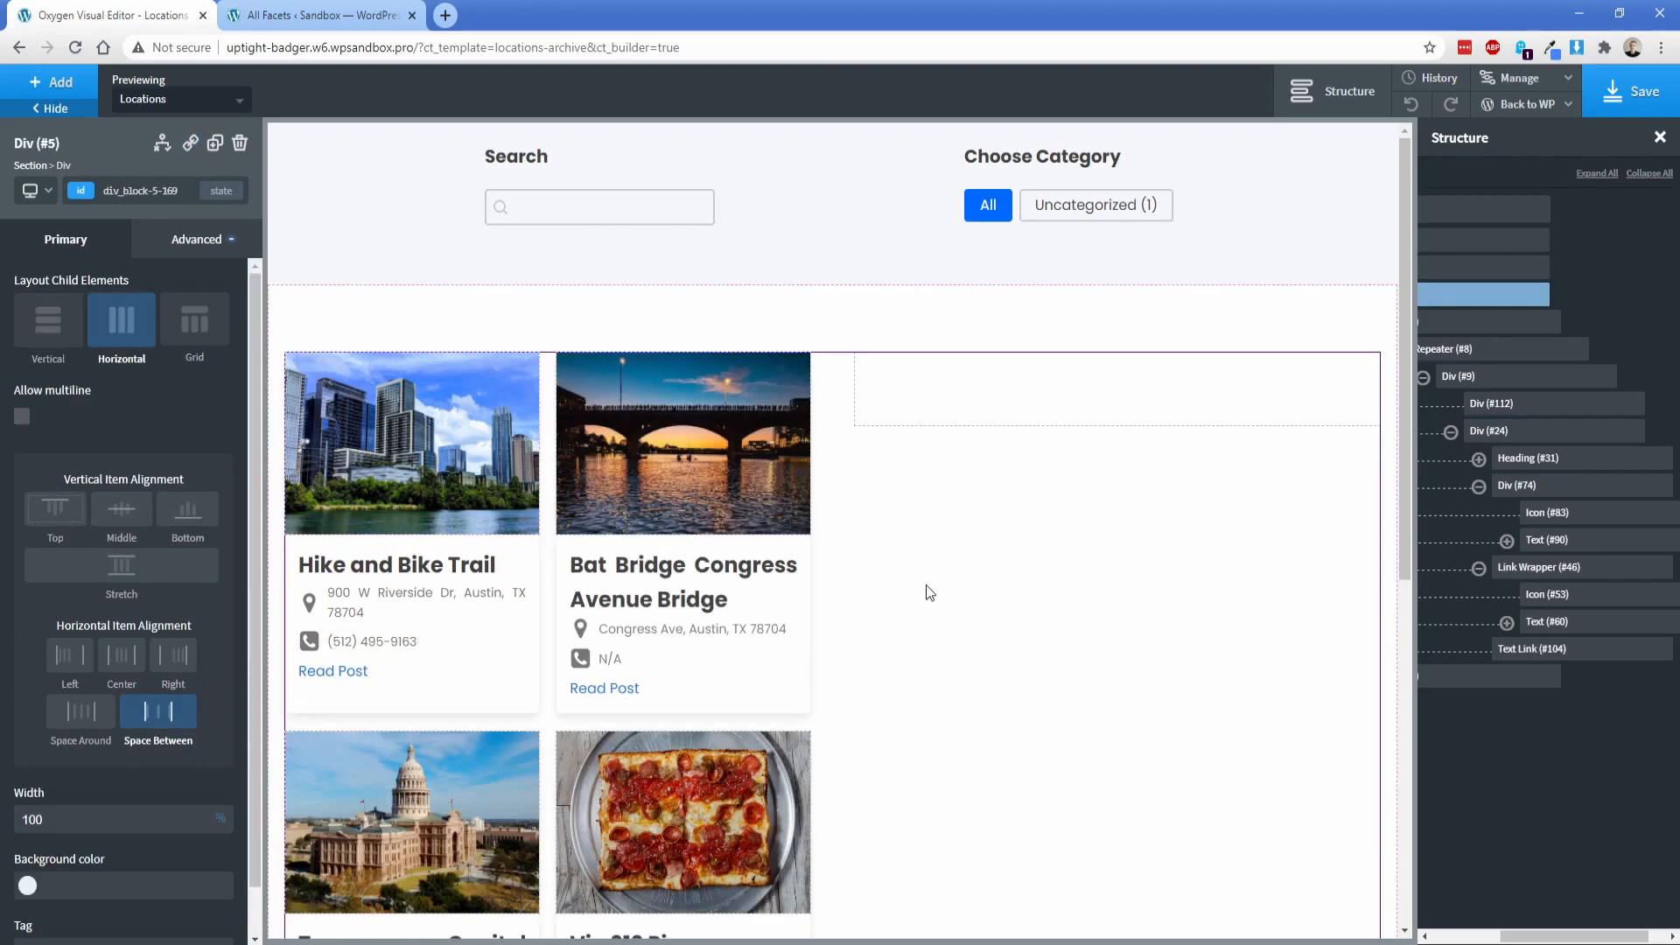
Step: Save the template and open the locations archive on the frontend
click(1625, 96)
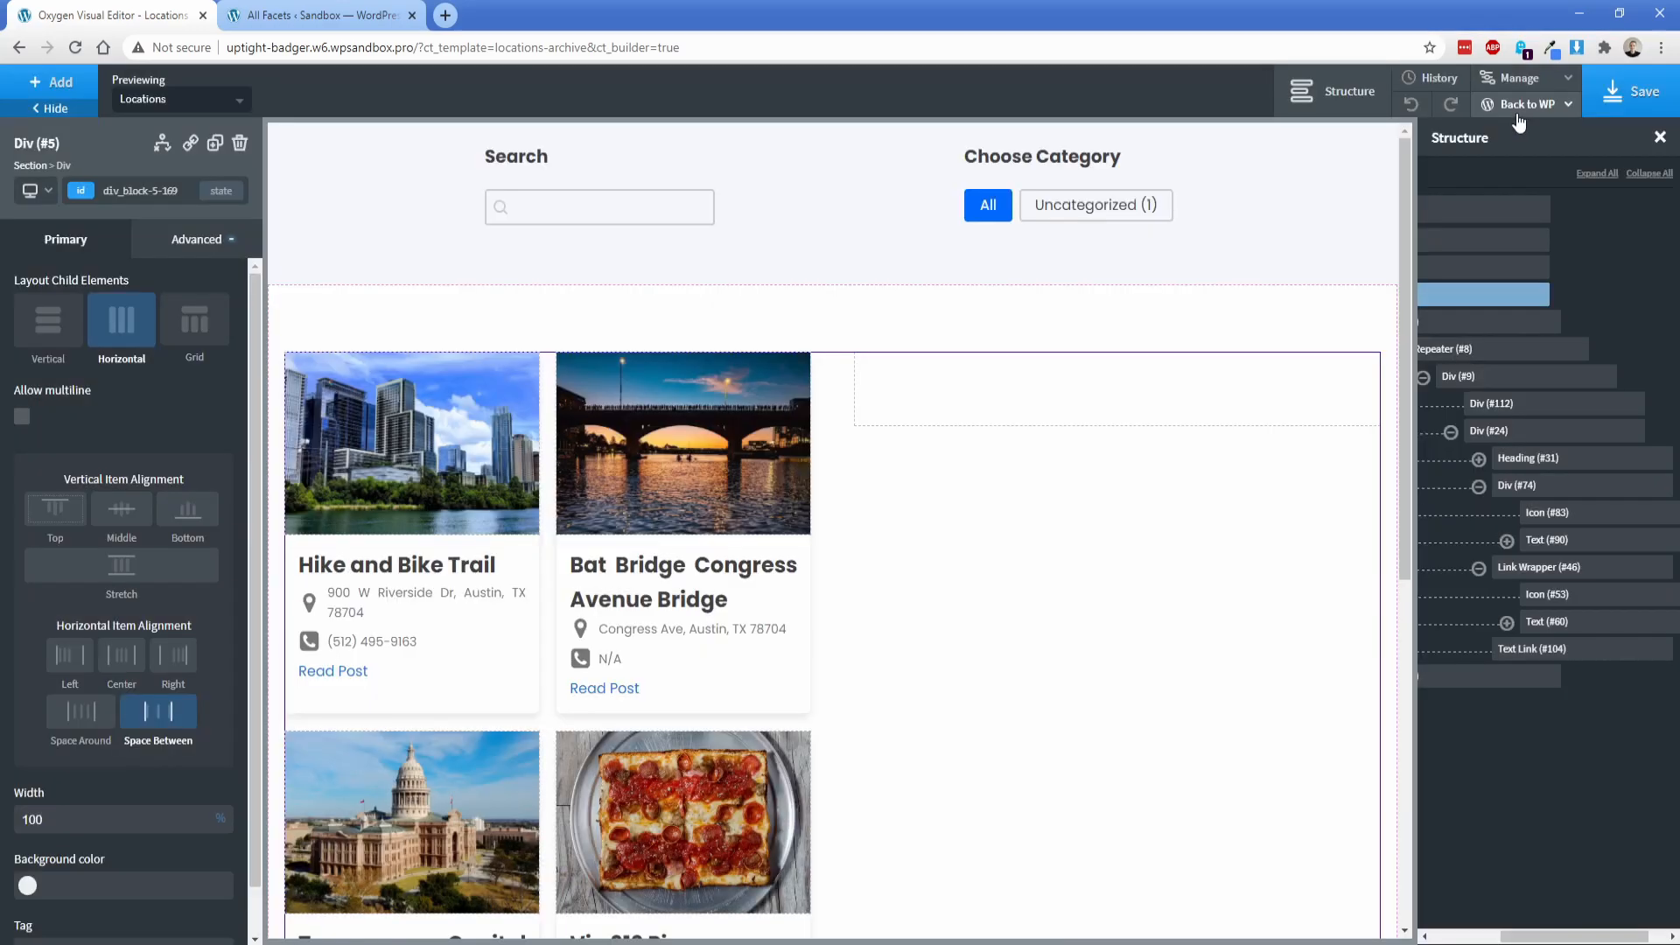
mouse_move(1519, 123)
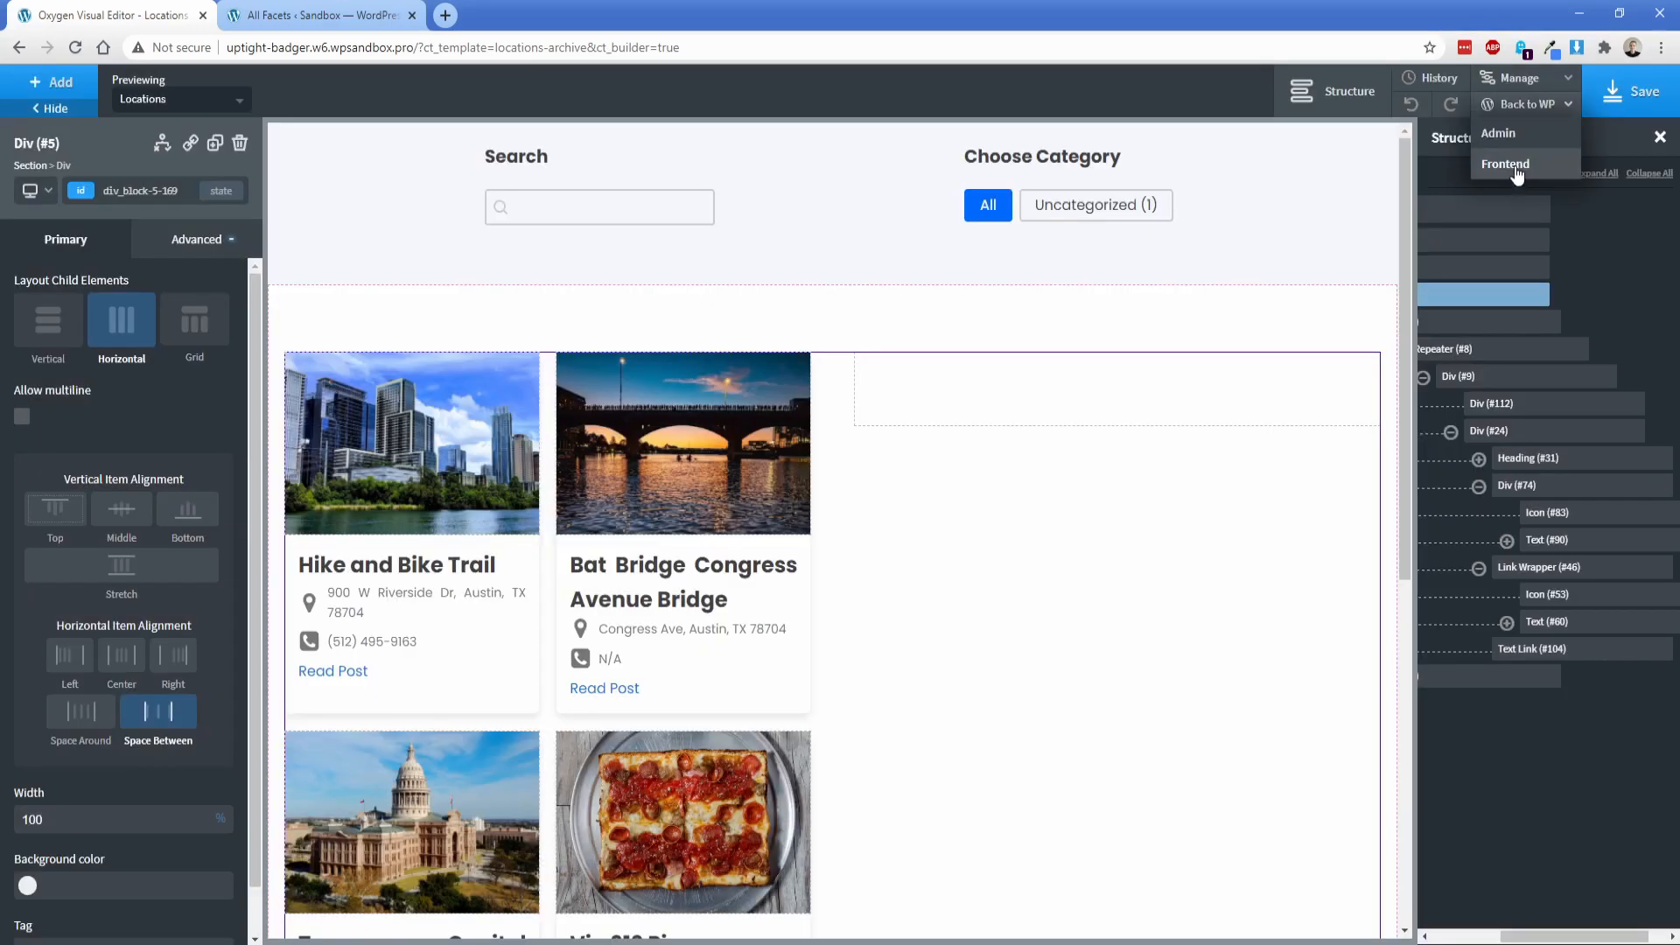
click(1513, 165)
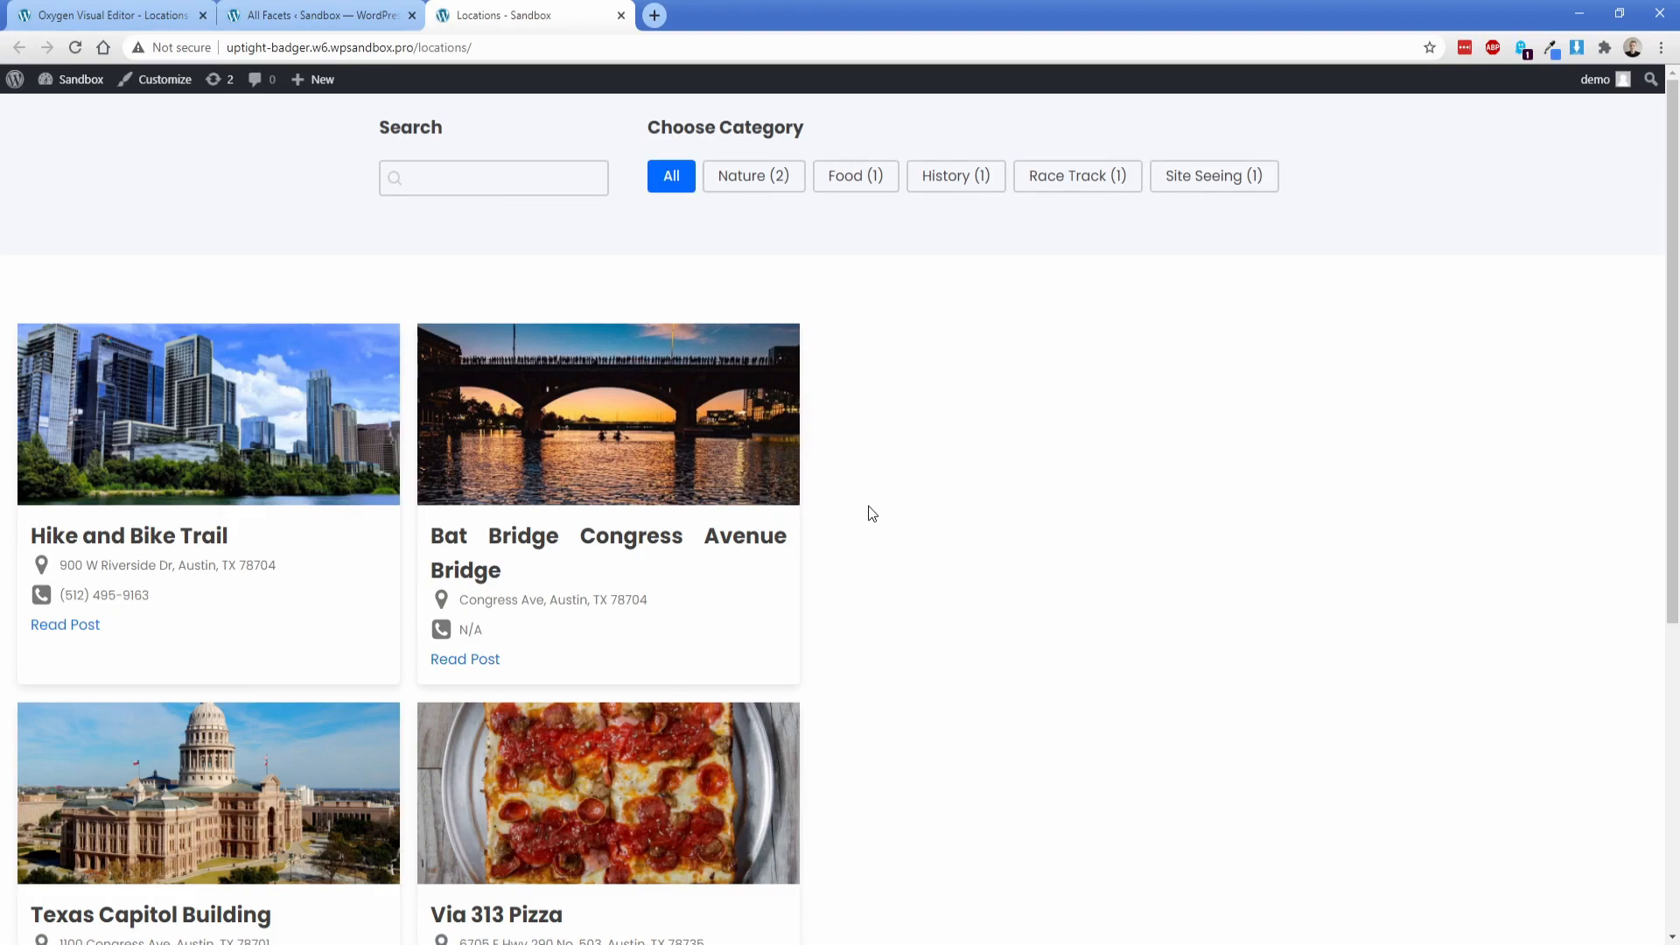
Step: Test the category filter with Nature, Food, History and Race Track, and return it to All
click(753, 175)
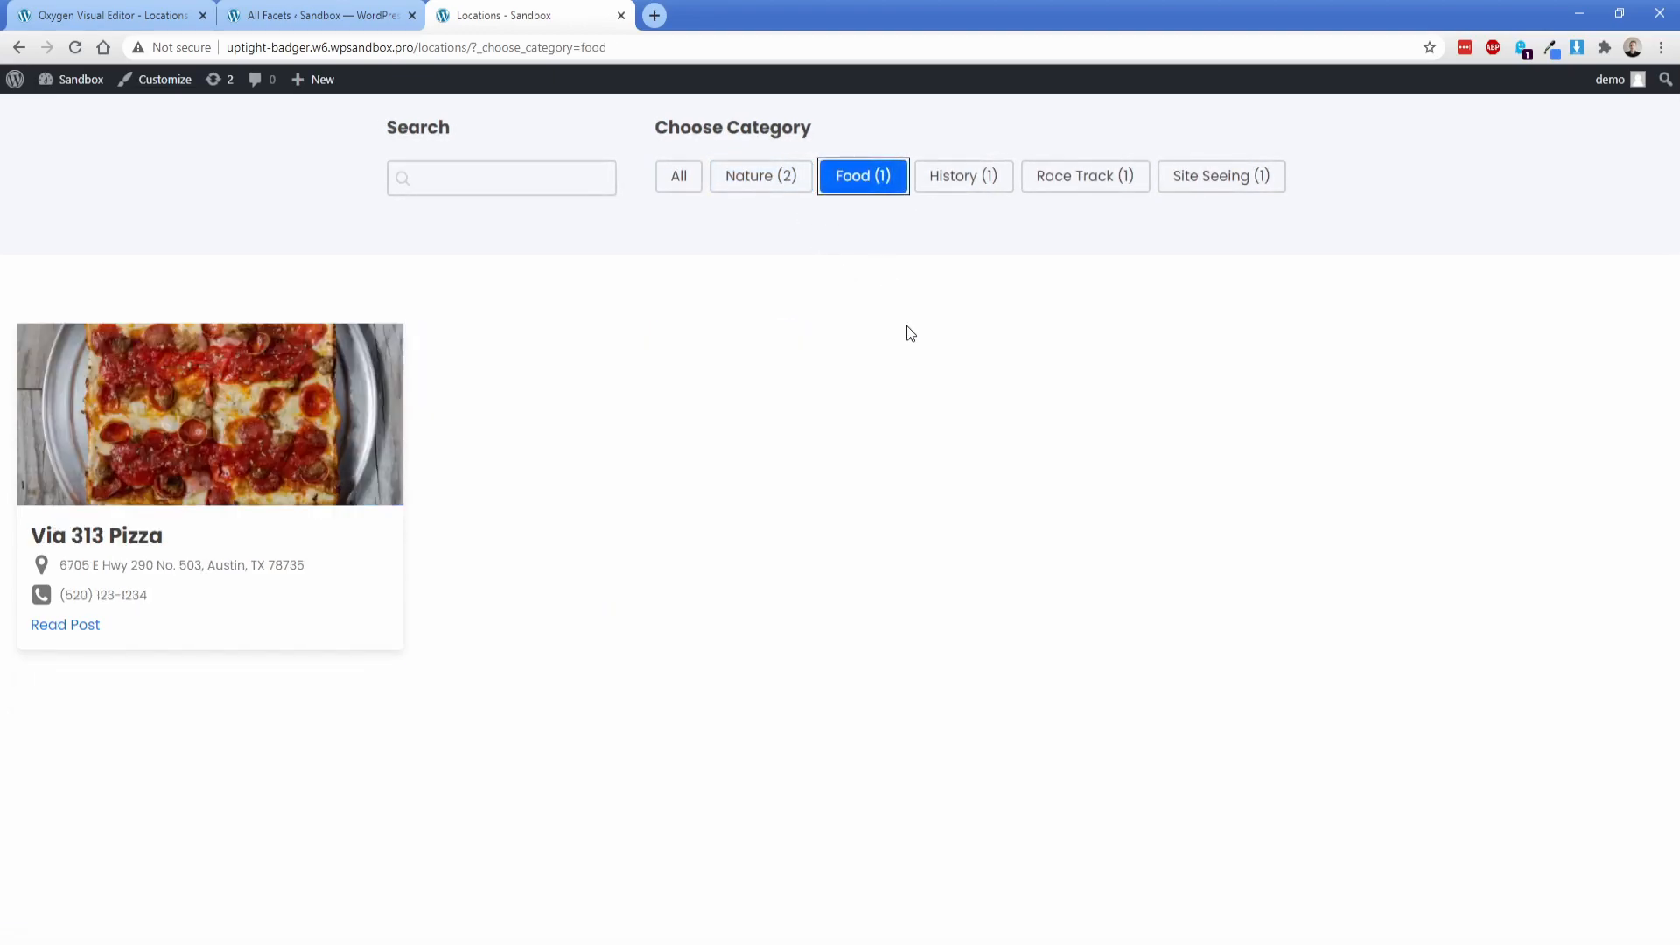
click(971, 176)
click(1076, 180)
click(665, 185)
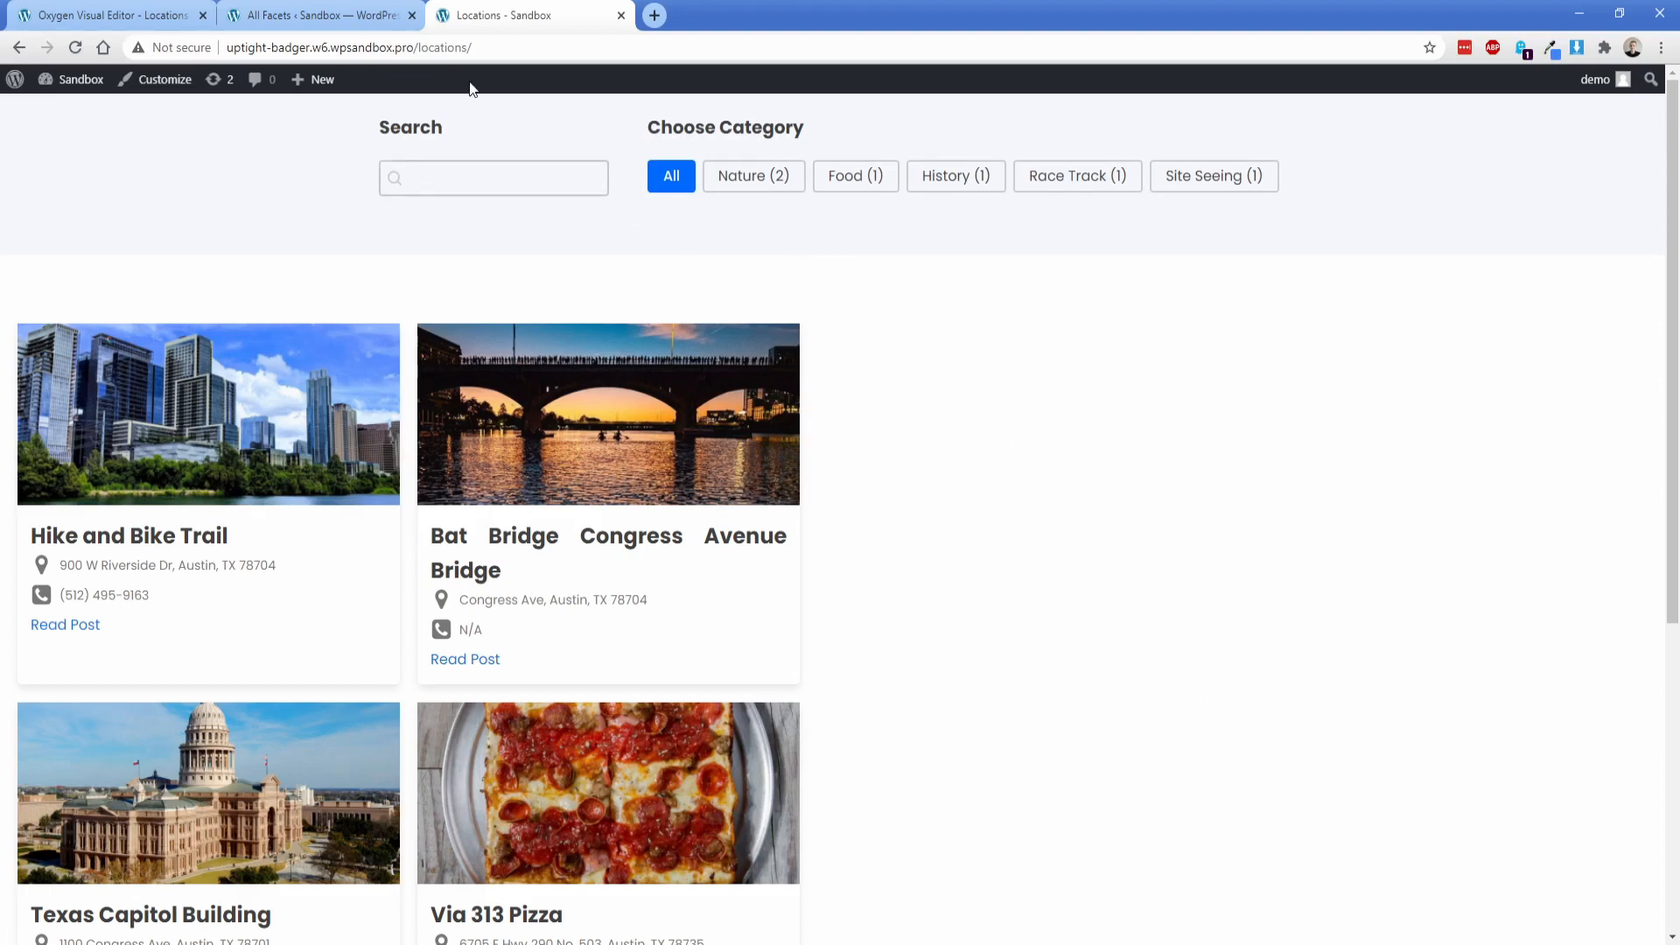
Step: Back in the Oxygen editor, add a Shortcode element to the empty 48% wide div beside the location cards
click(114, 15)
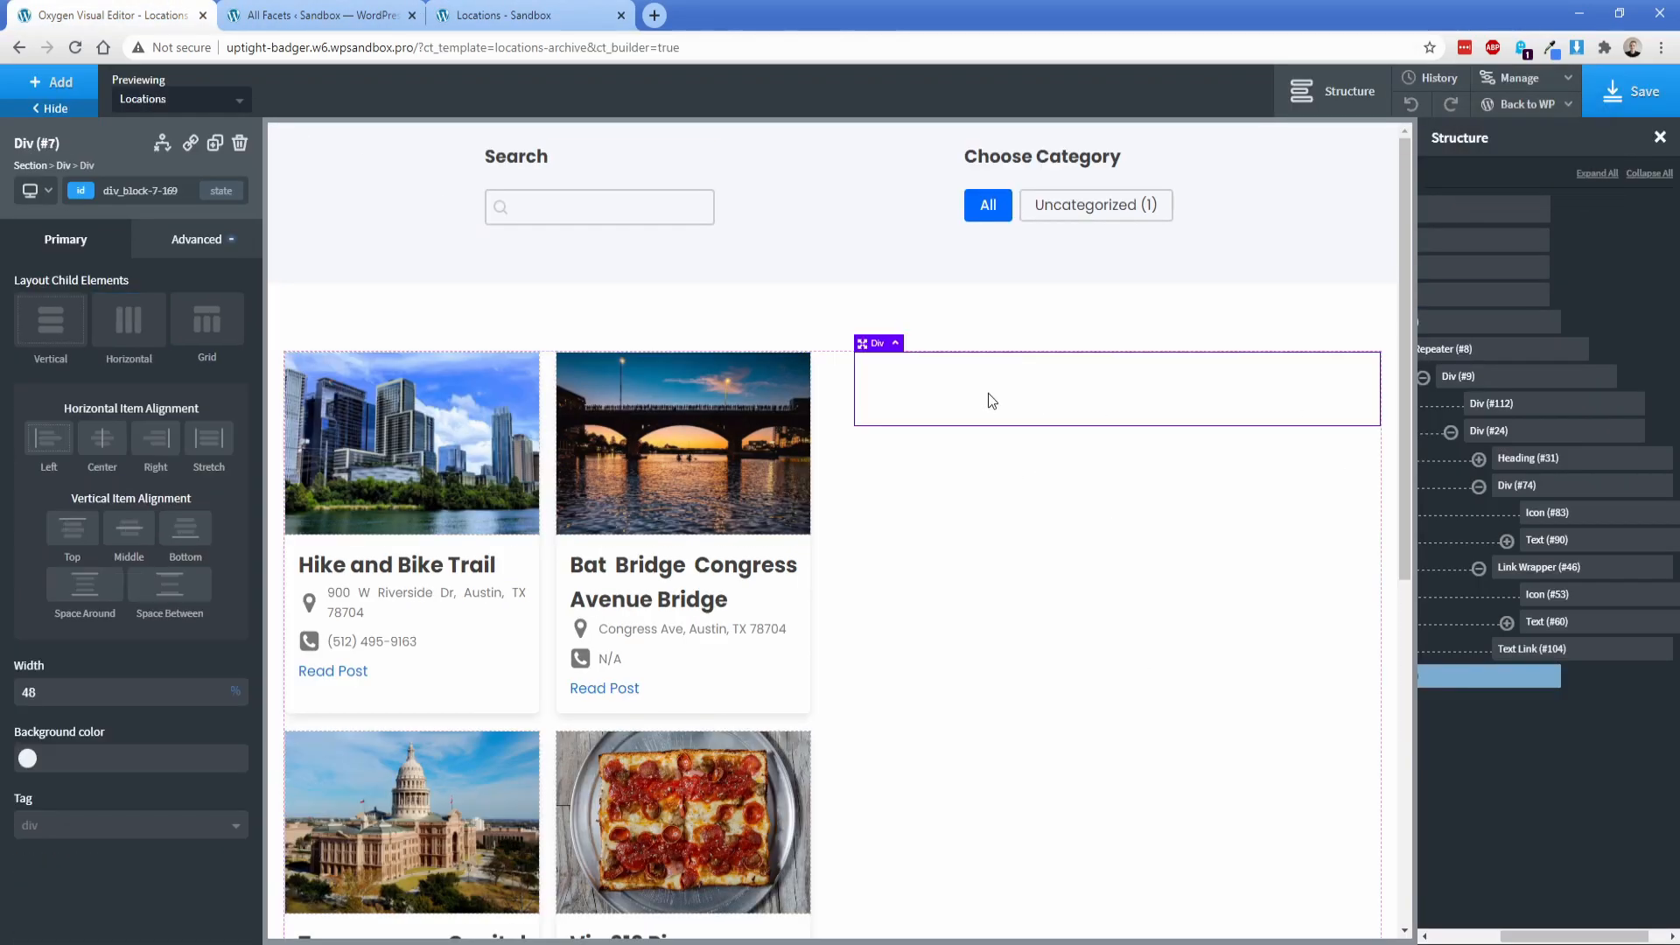
click(51, 82)
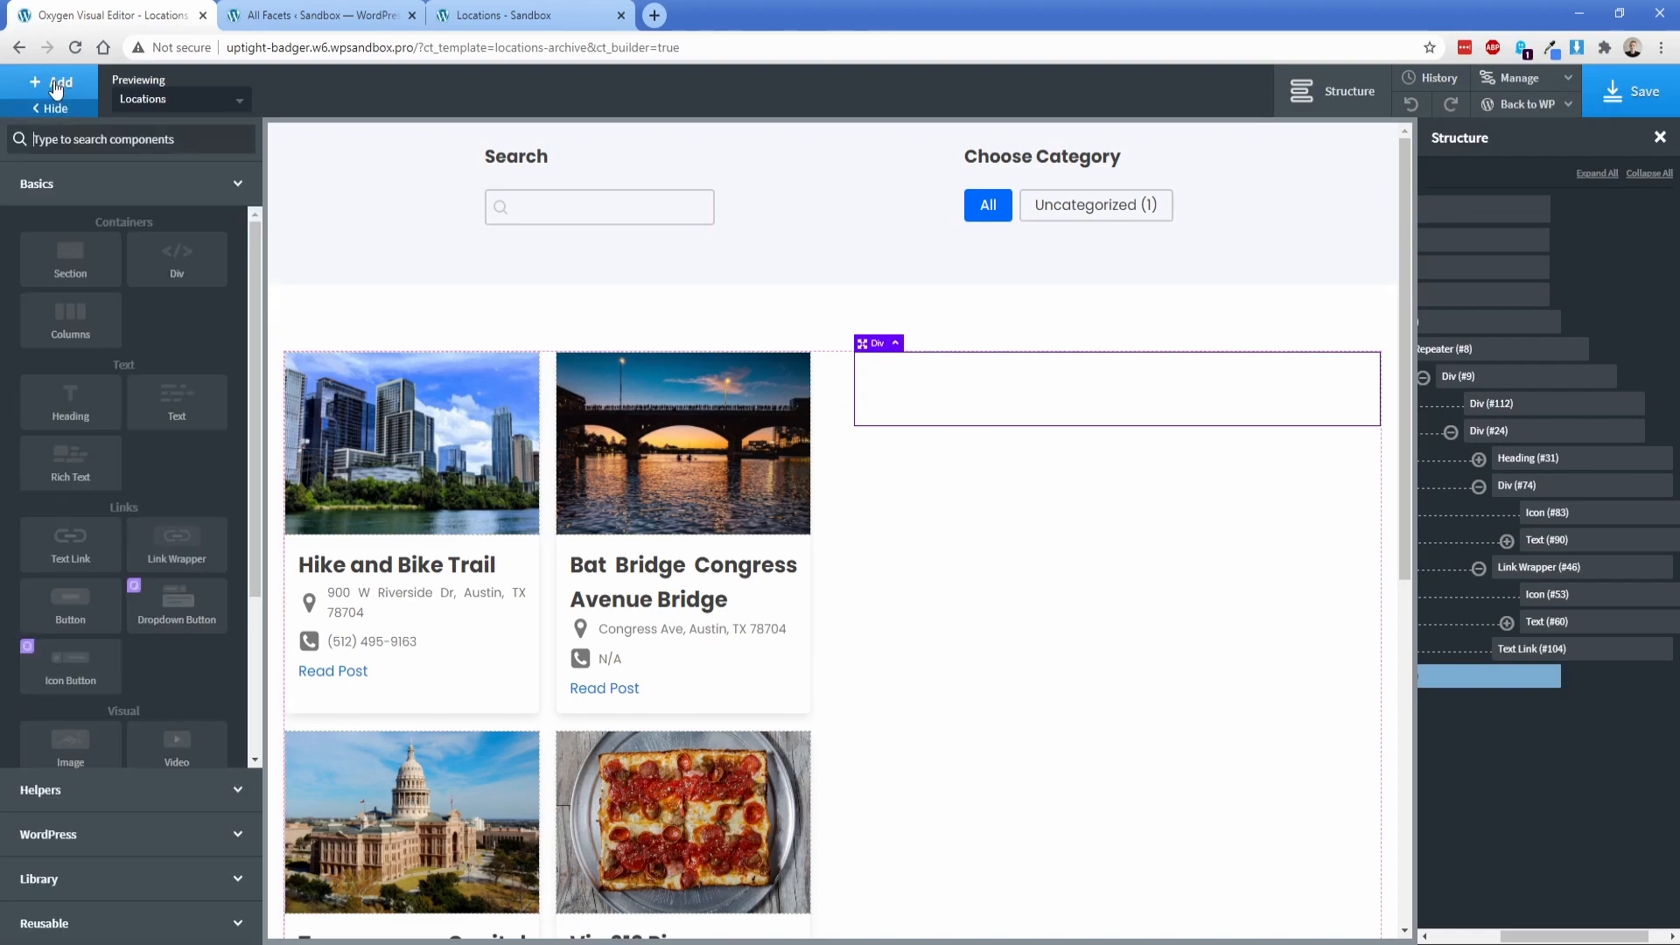
text(sh)
click(70, 206)
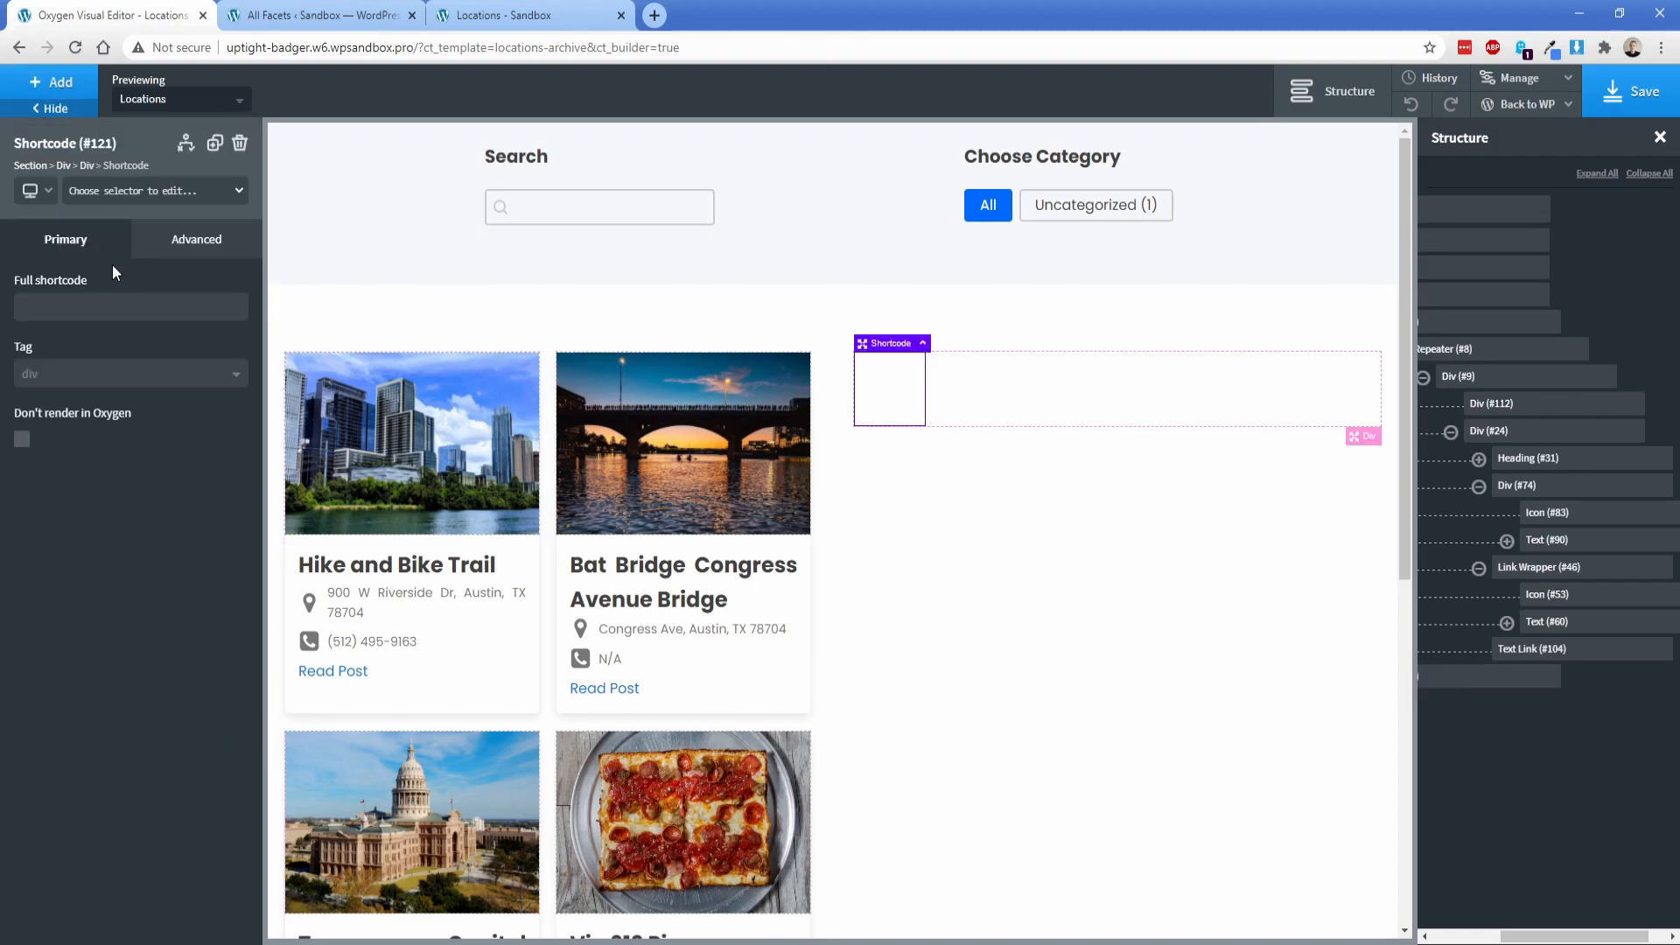
Step: Copy the Map results facet's shortcode from WP Grid Builder's facet list and paste it as the element's full shortcode
click(289, 16)
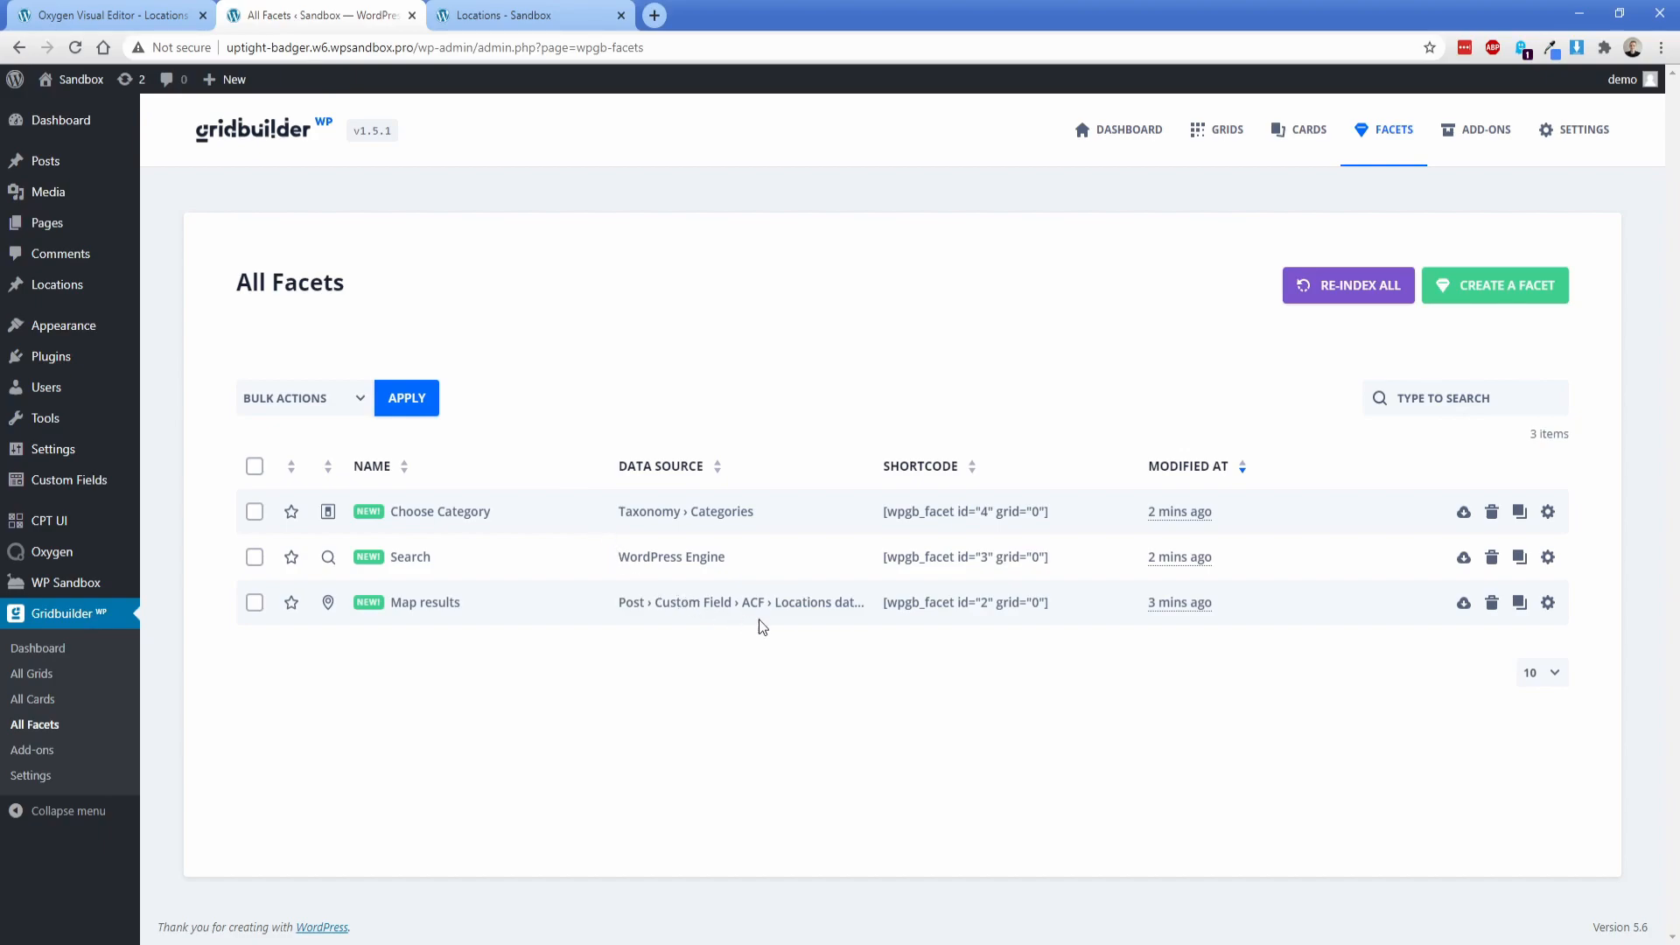
click(955, 610)
click(83, 10)
click(109, 306)
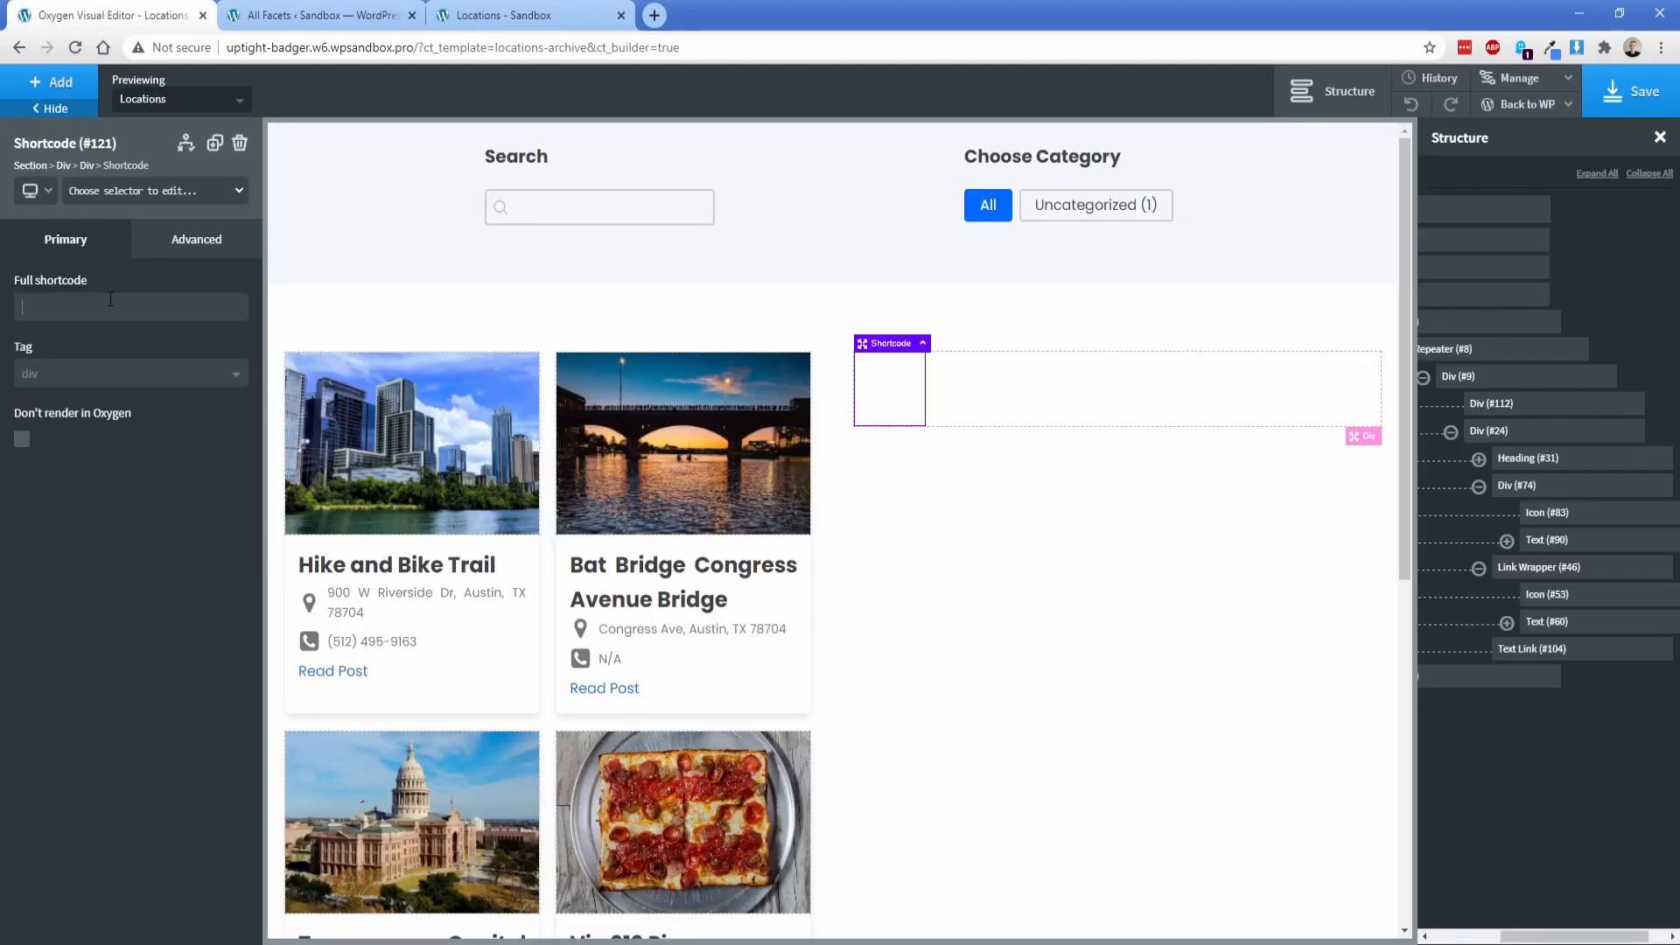
key(ctrl+v)
Step: Change the shortcode's grid value to "wpgb-content"
key(Left)
key(Left)
key(BackSpace)
text(wpgb-content)
click(835, 320)
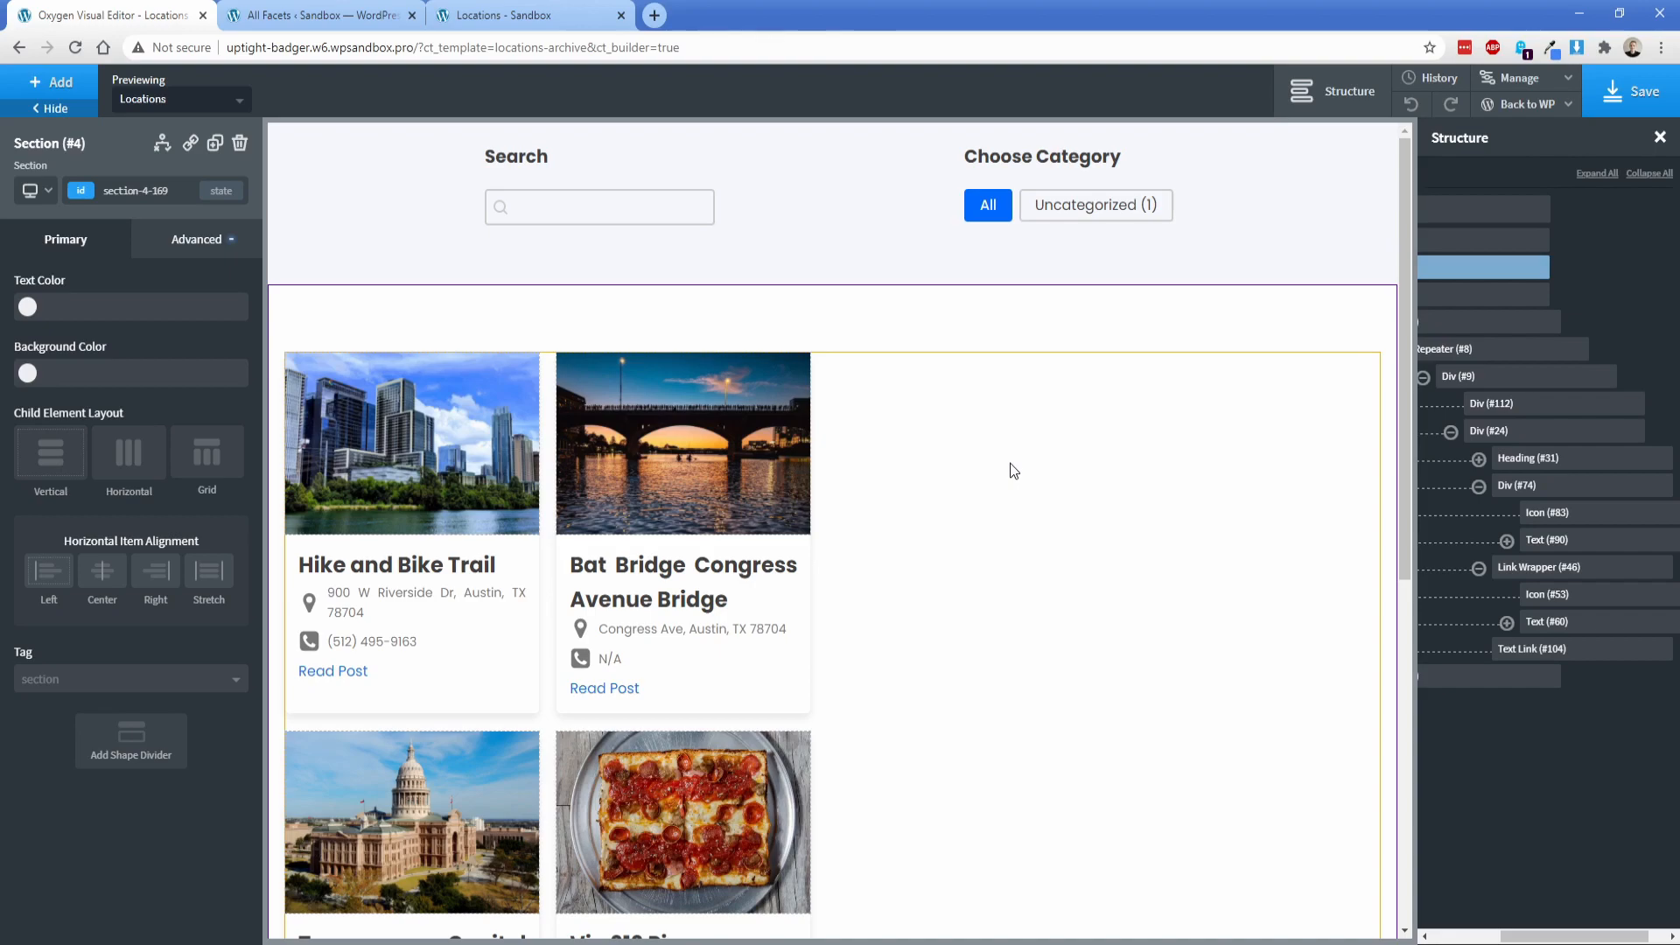
Step: Select the map's Shortcode element inside the 48% wide div and set its width to 100%
click(1457, 679)
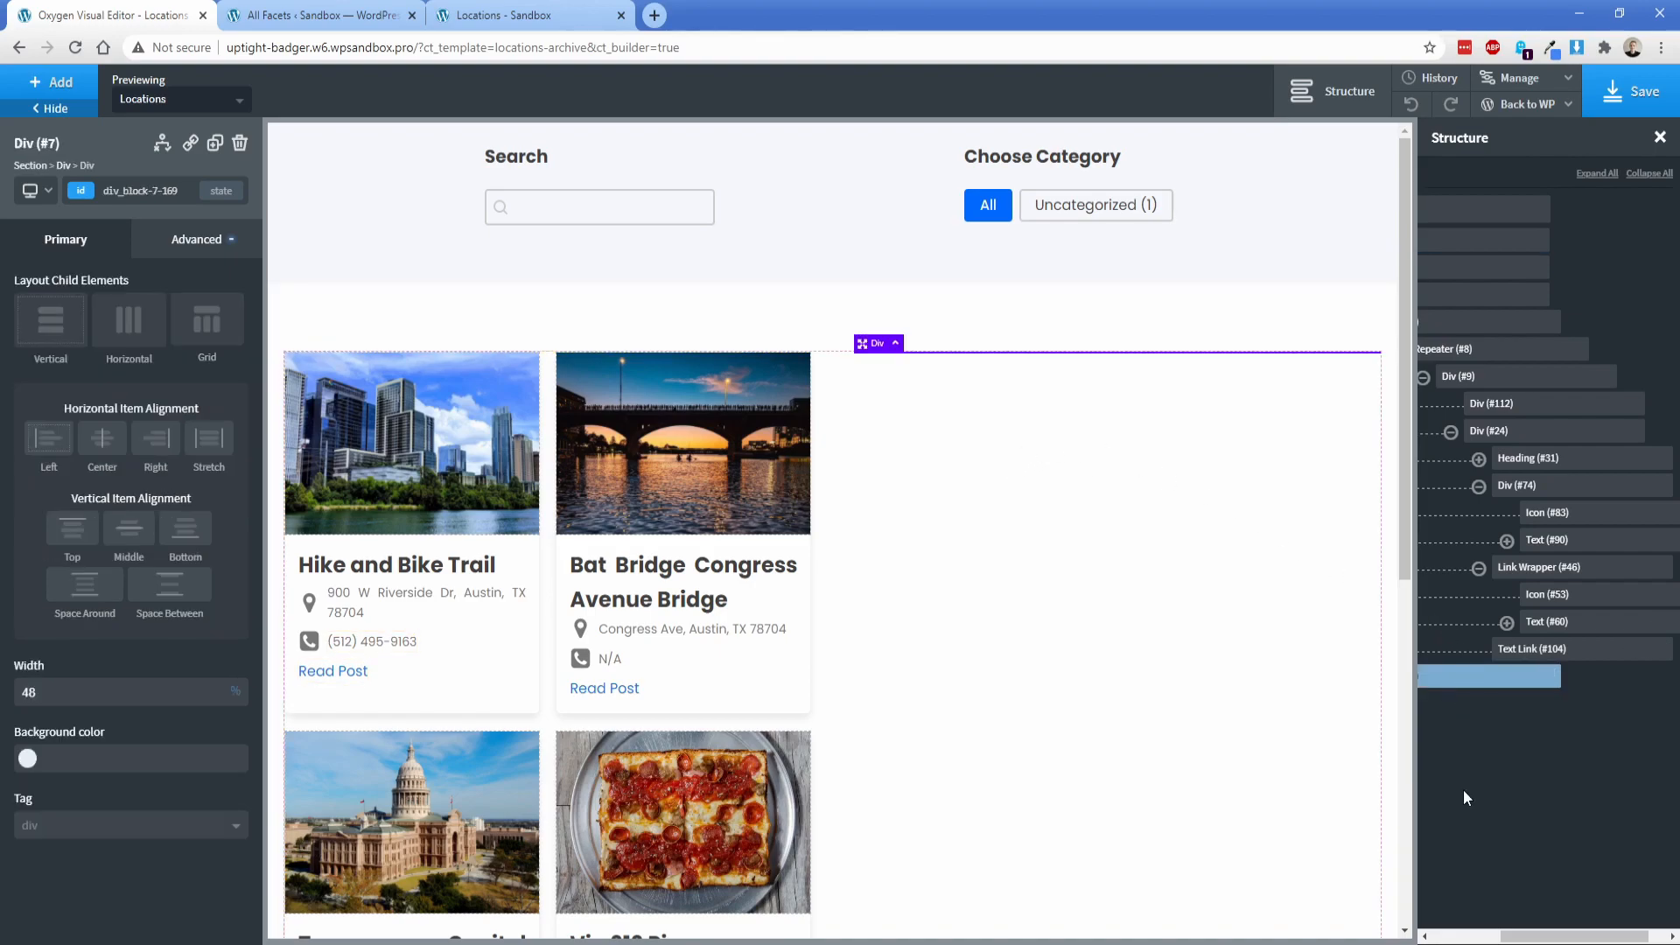
drag(1543, 936, 1471, 936)
click(1489, 678)
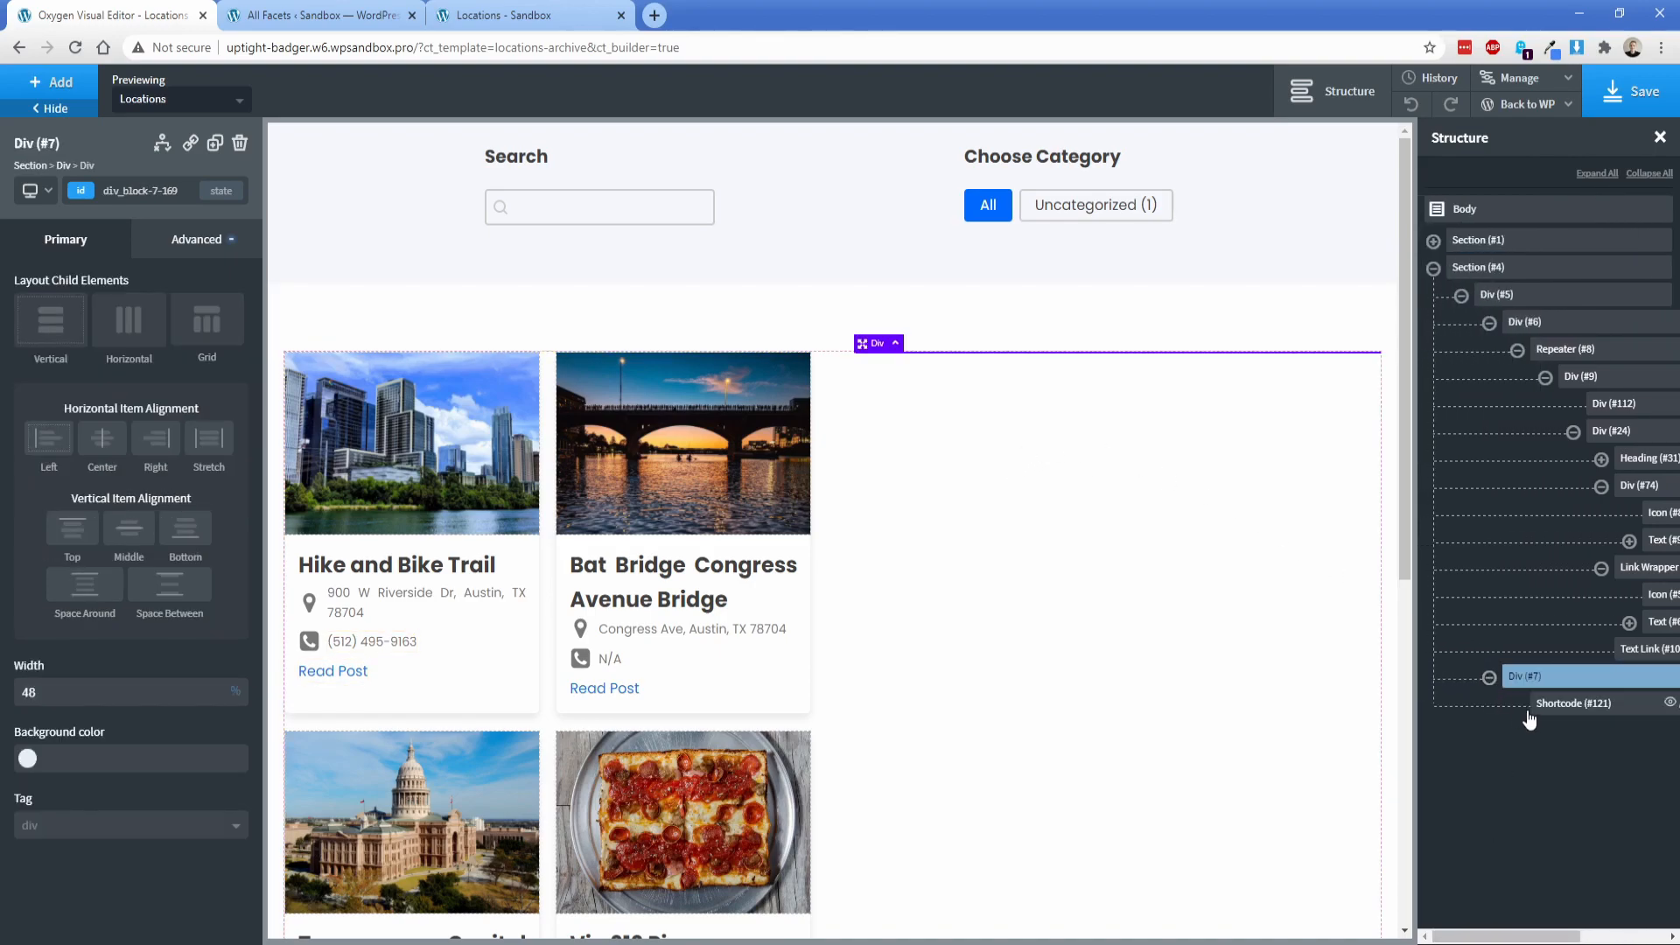
click(1547, 705)
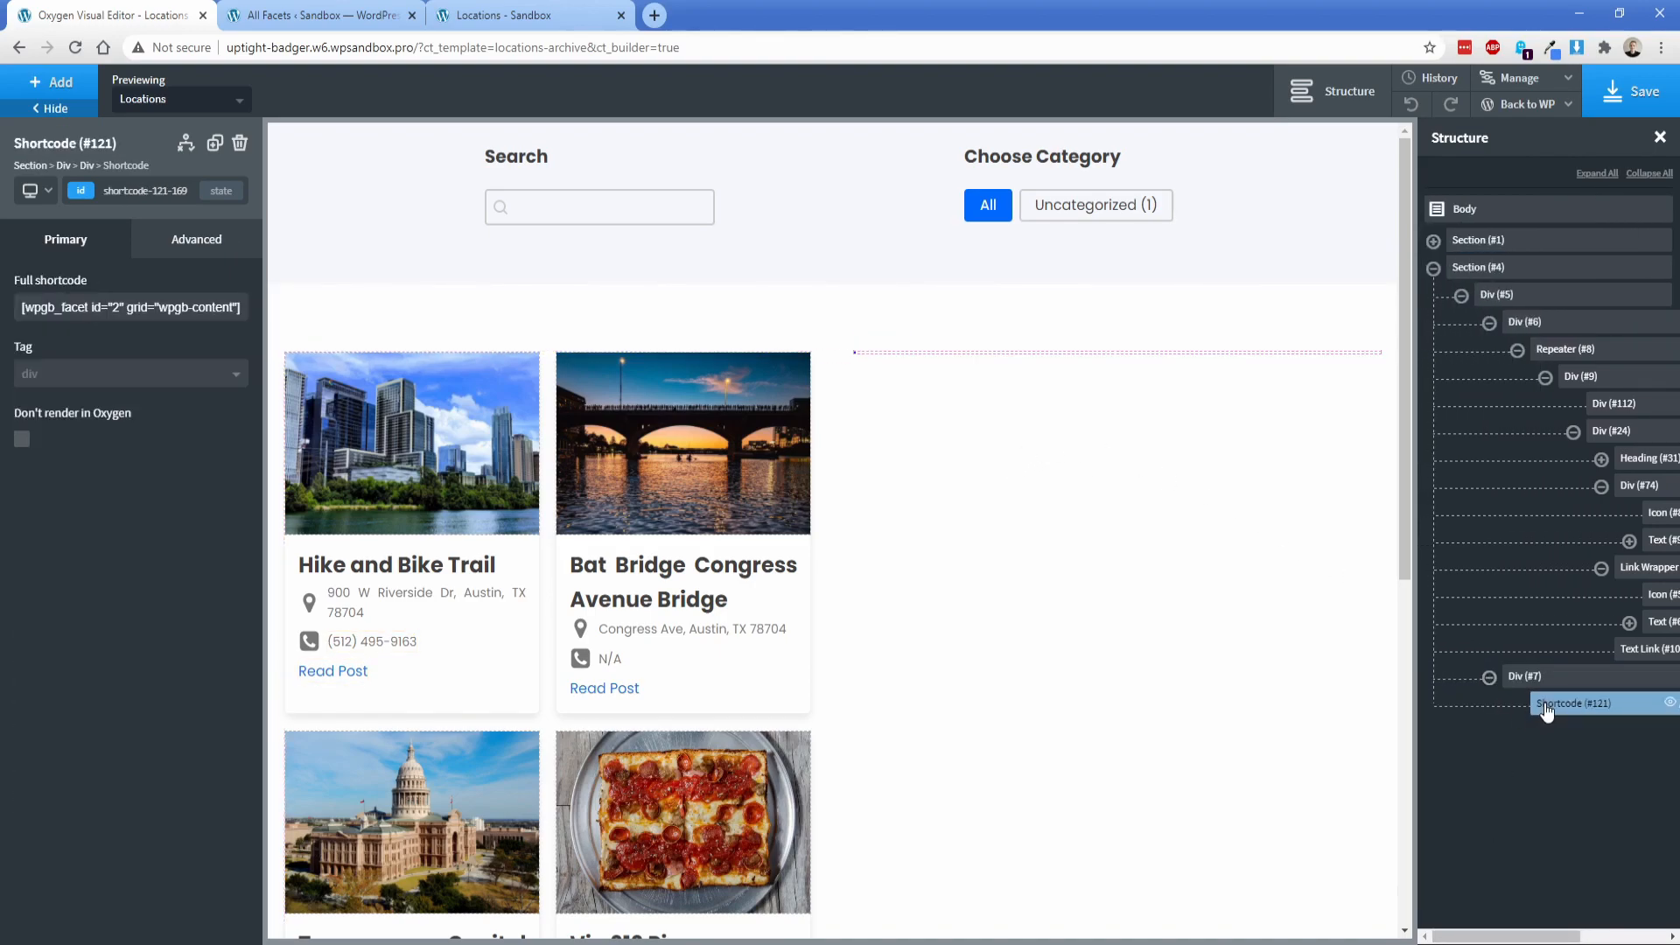
click(176, 261)
click(75, 338)
click(44, 486)
text(100)
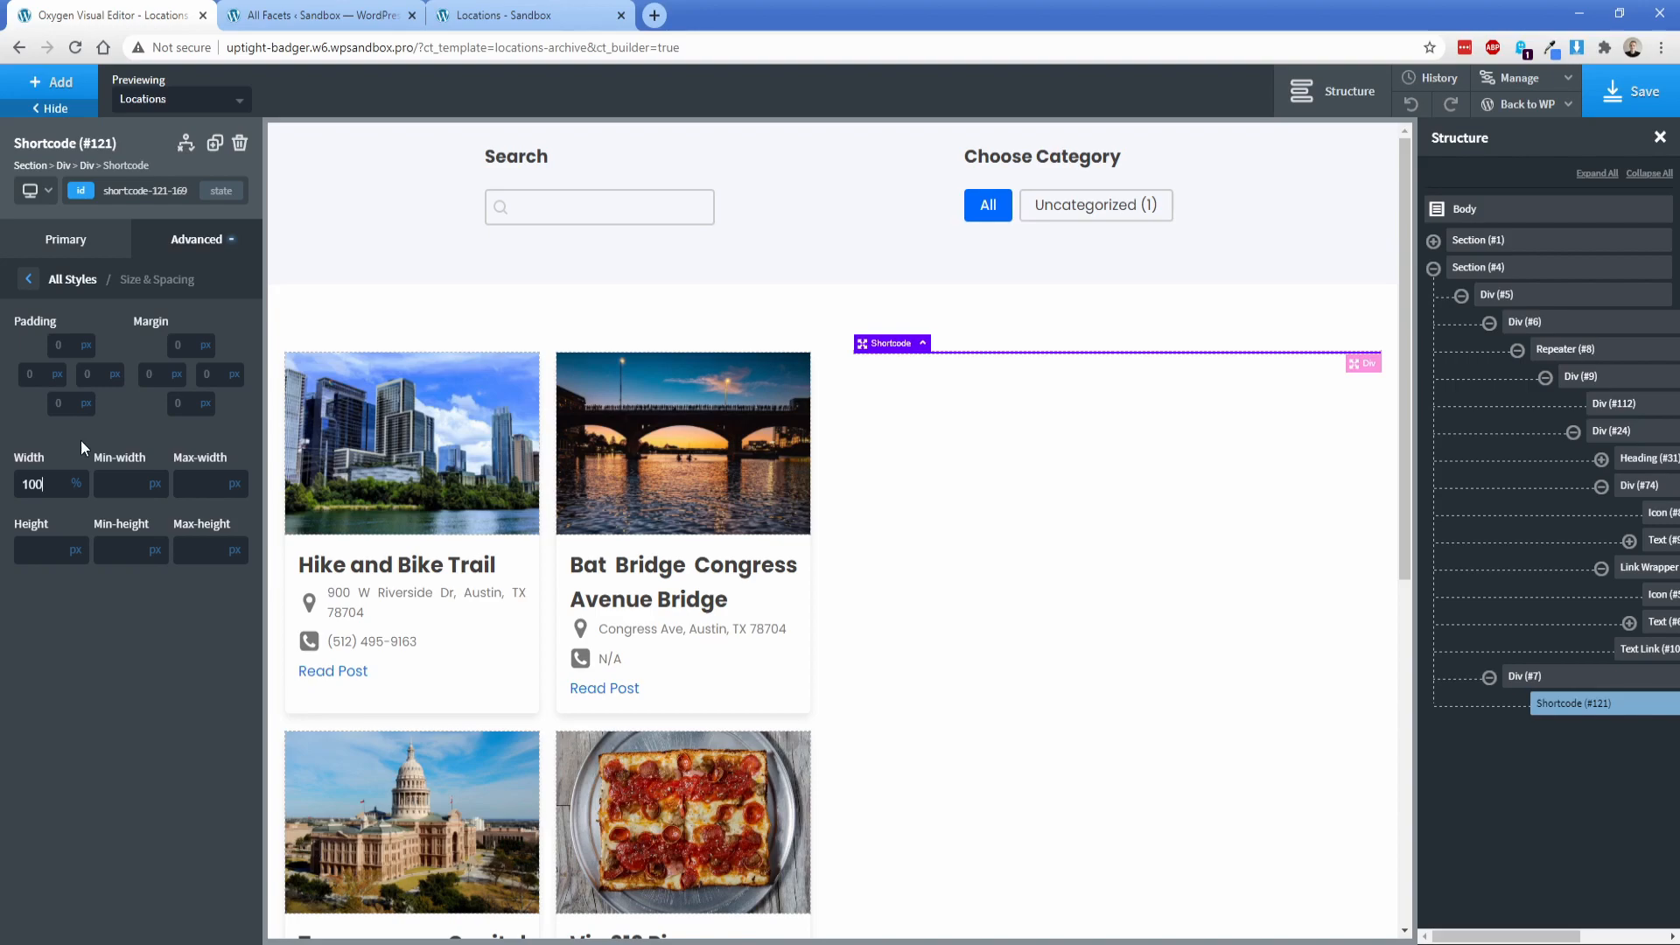
Step: Save the template and reload the front-end Locations page to check the map
click(1632, 91)
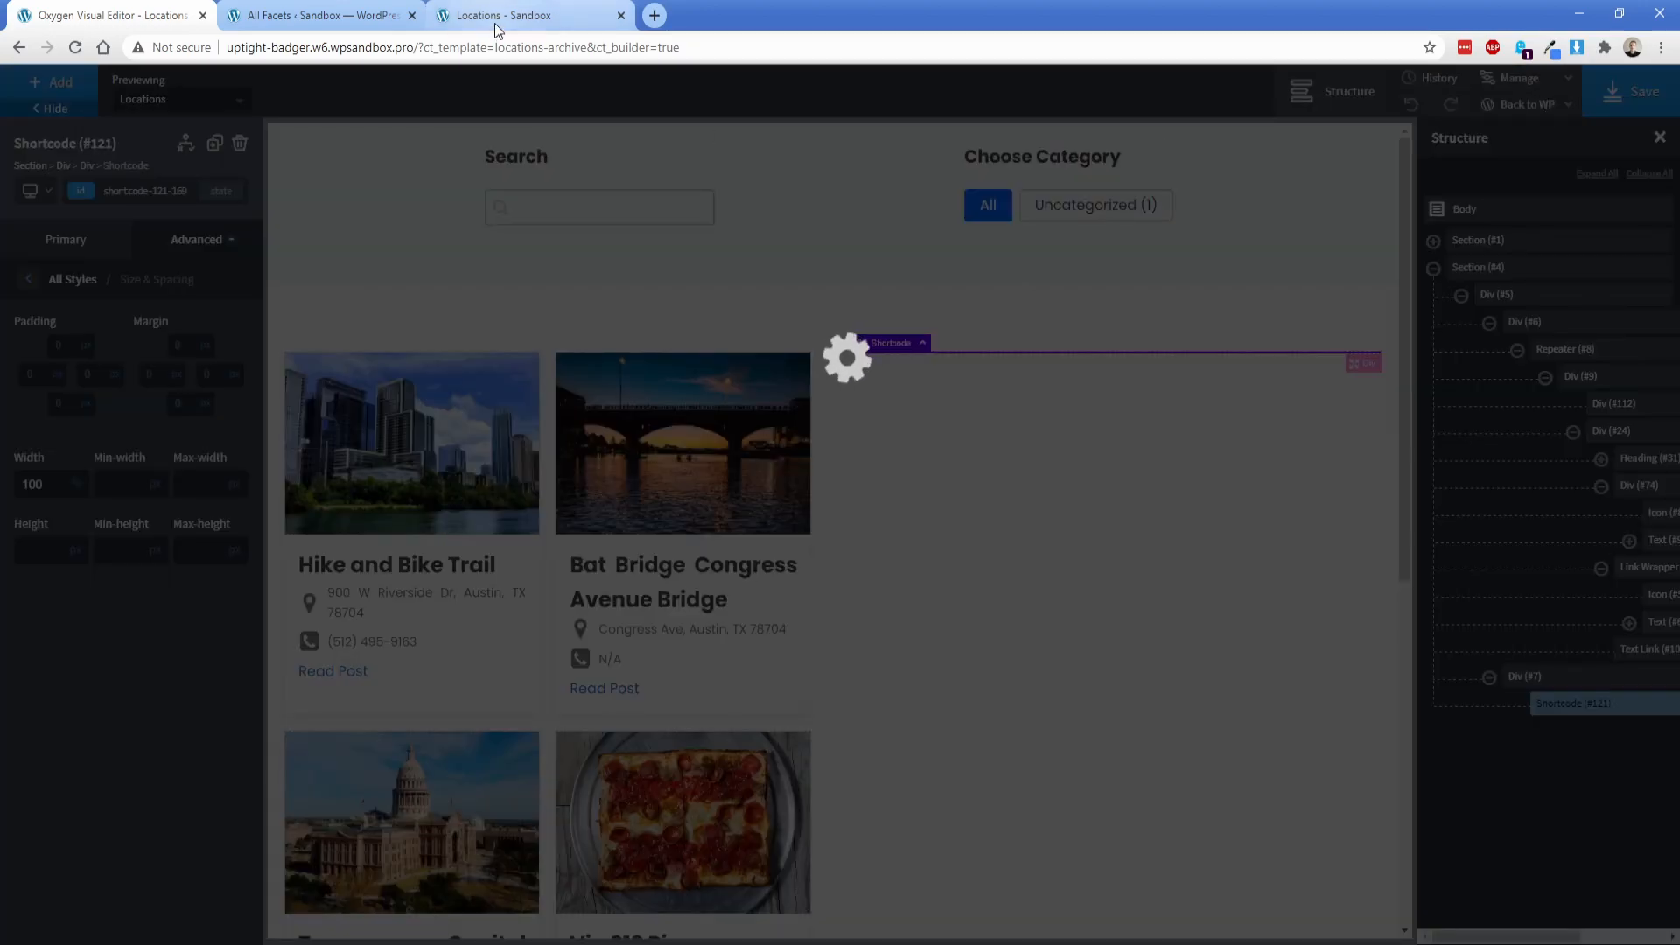
click(495, 17)
click(77, 49)
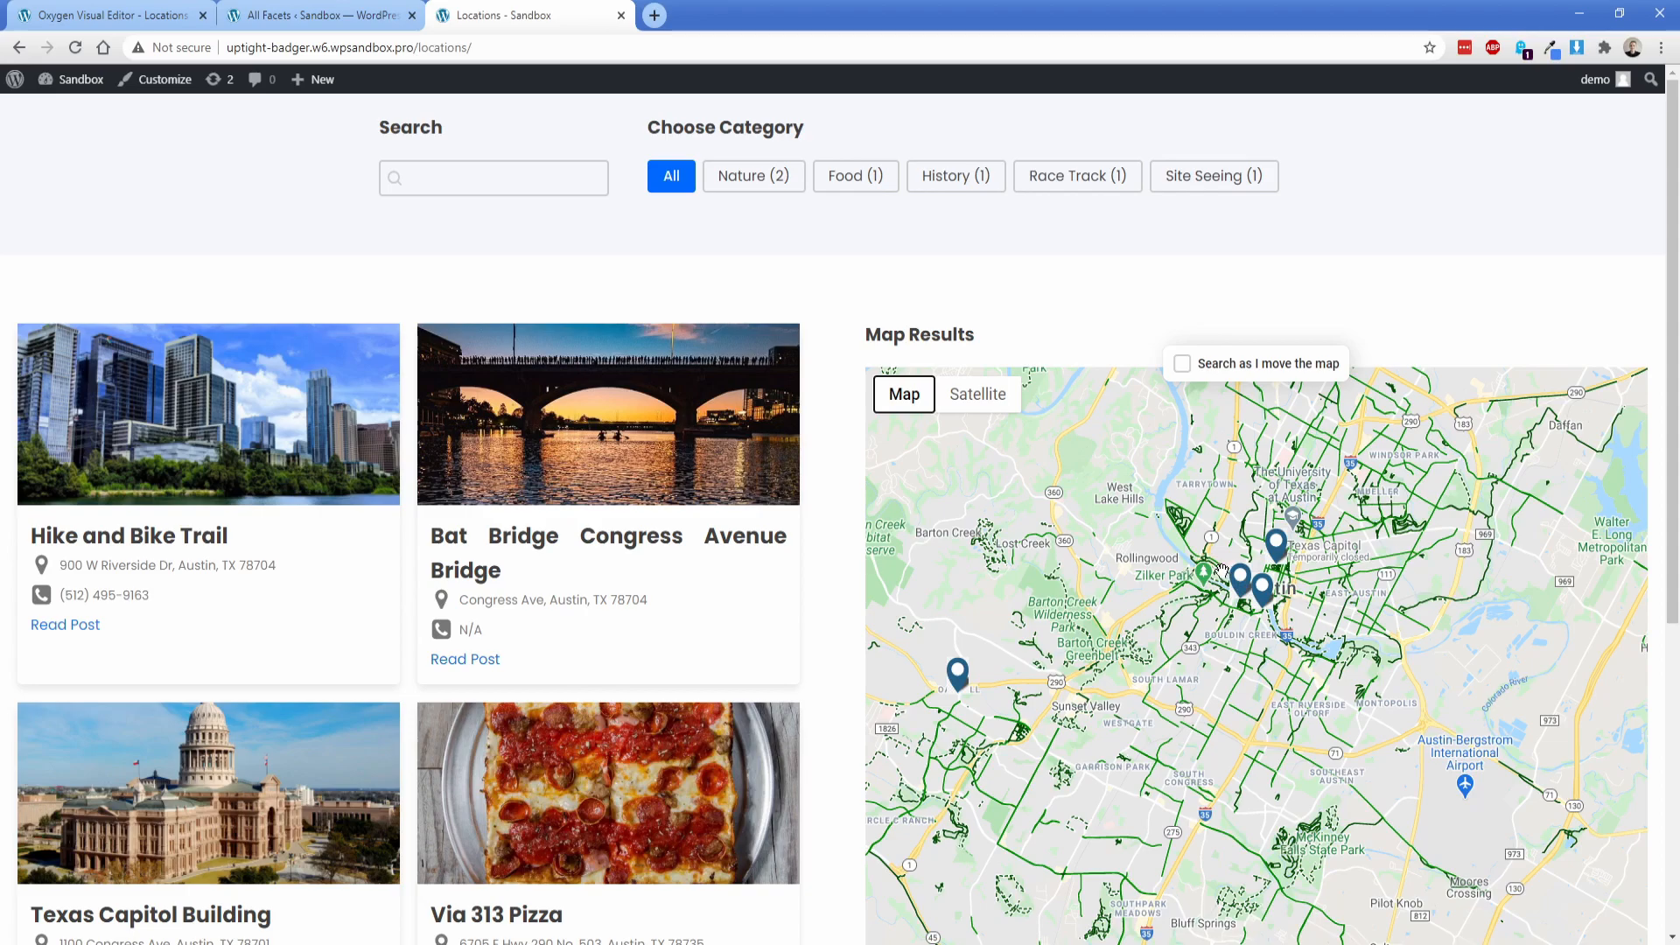
Step: Turn off the Bicycling layer in the Map results facet's behaviour settings, save the facet, and reload the Locations page
click(363, 18)
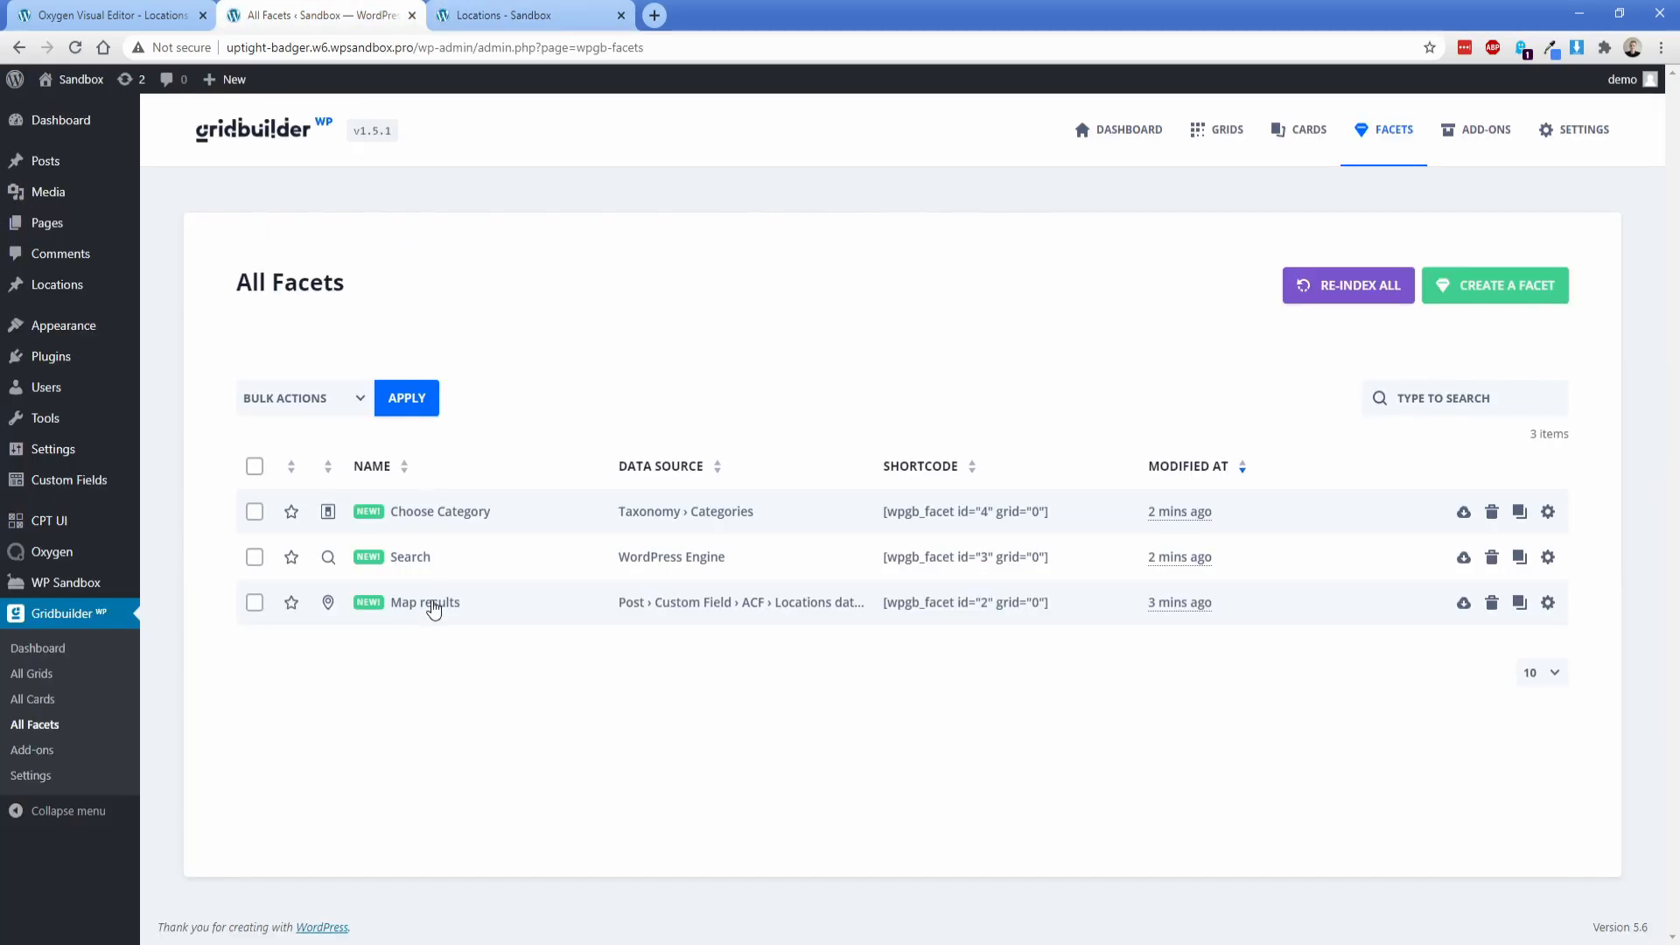
click(431, 602)
click(261, 334)
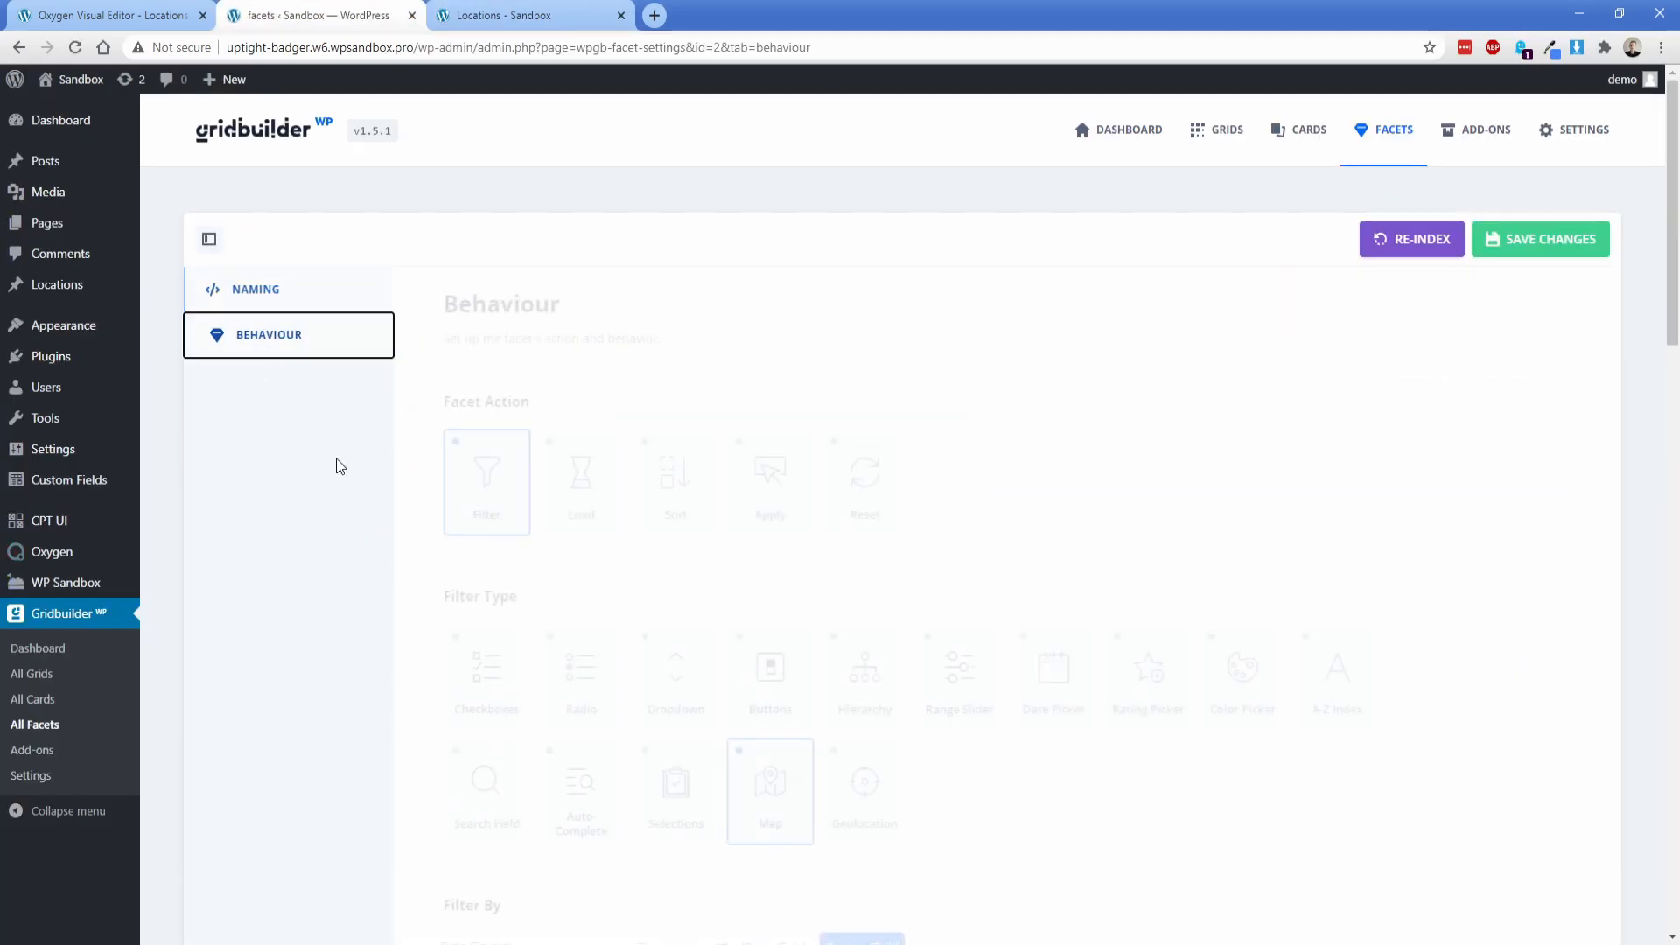
scroll(506, 600, down, 8)
scroll(511, 592, down, 5)
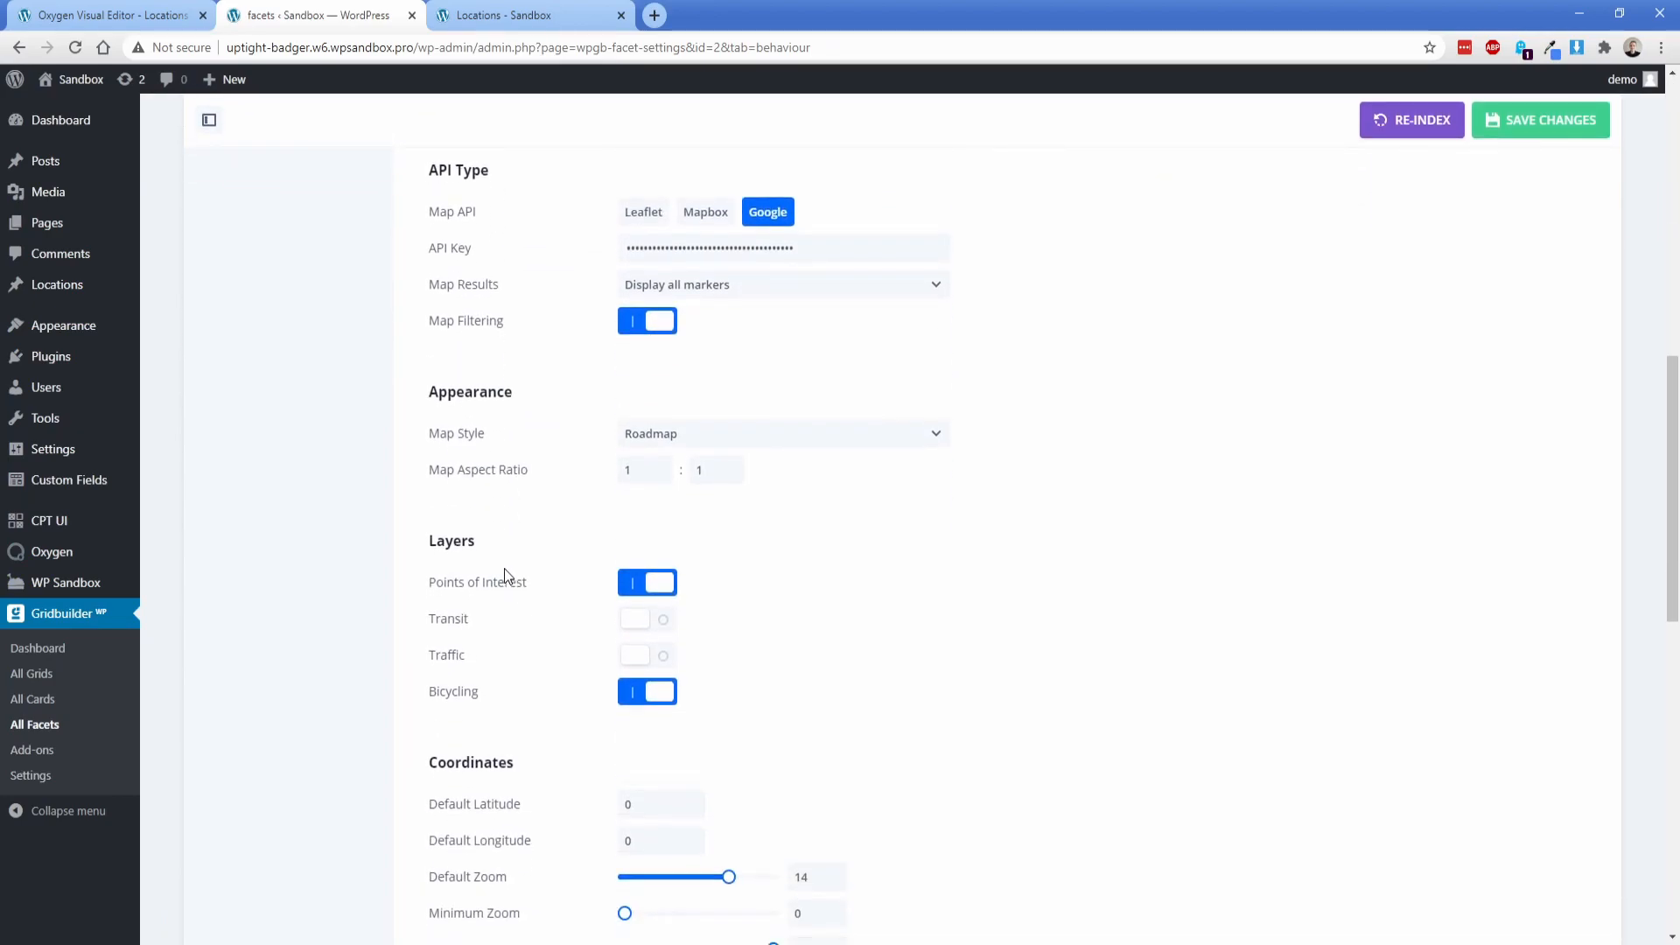
click(1536, 122)
click(496, 17)
key(F5)
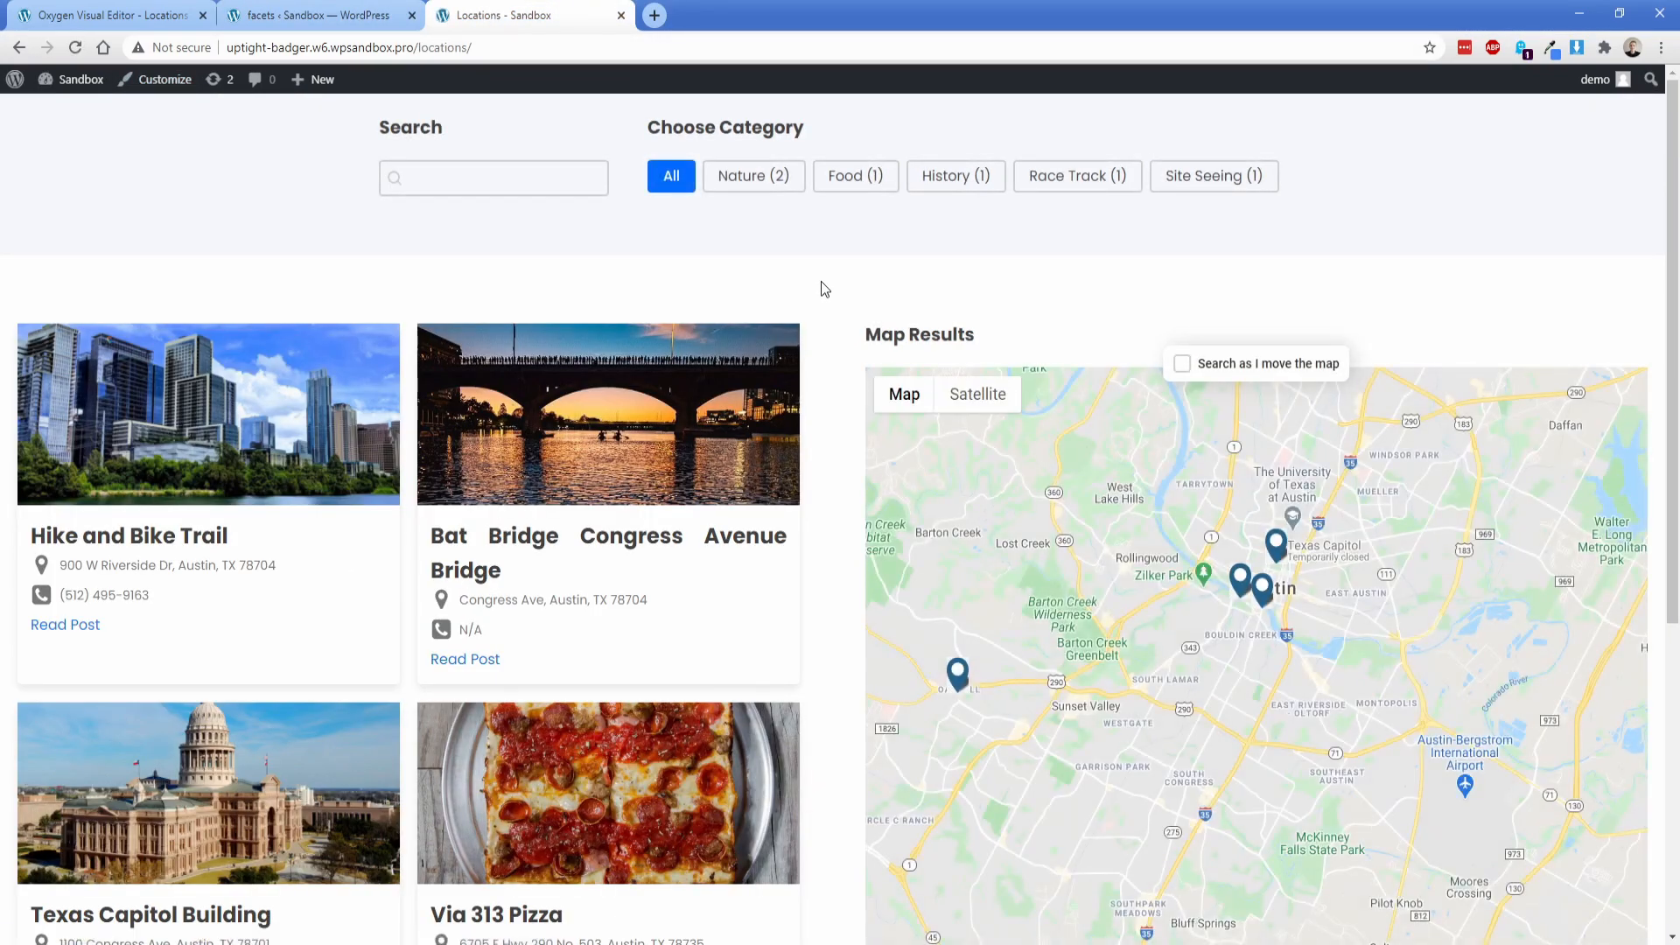
Step: Open the Bat Bridge marker's info popup on the map, read through its text and close it
scroll(821, 280, down, 2)
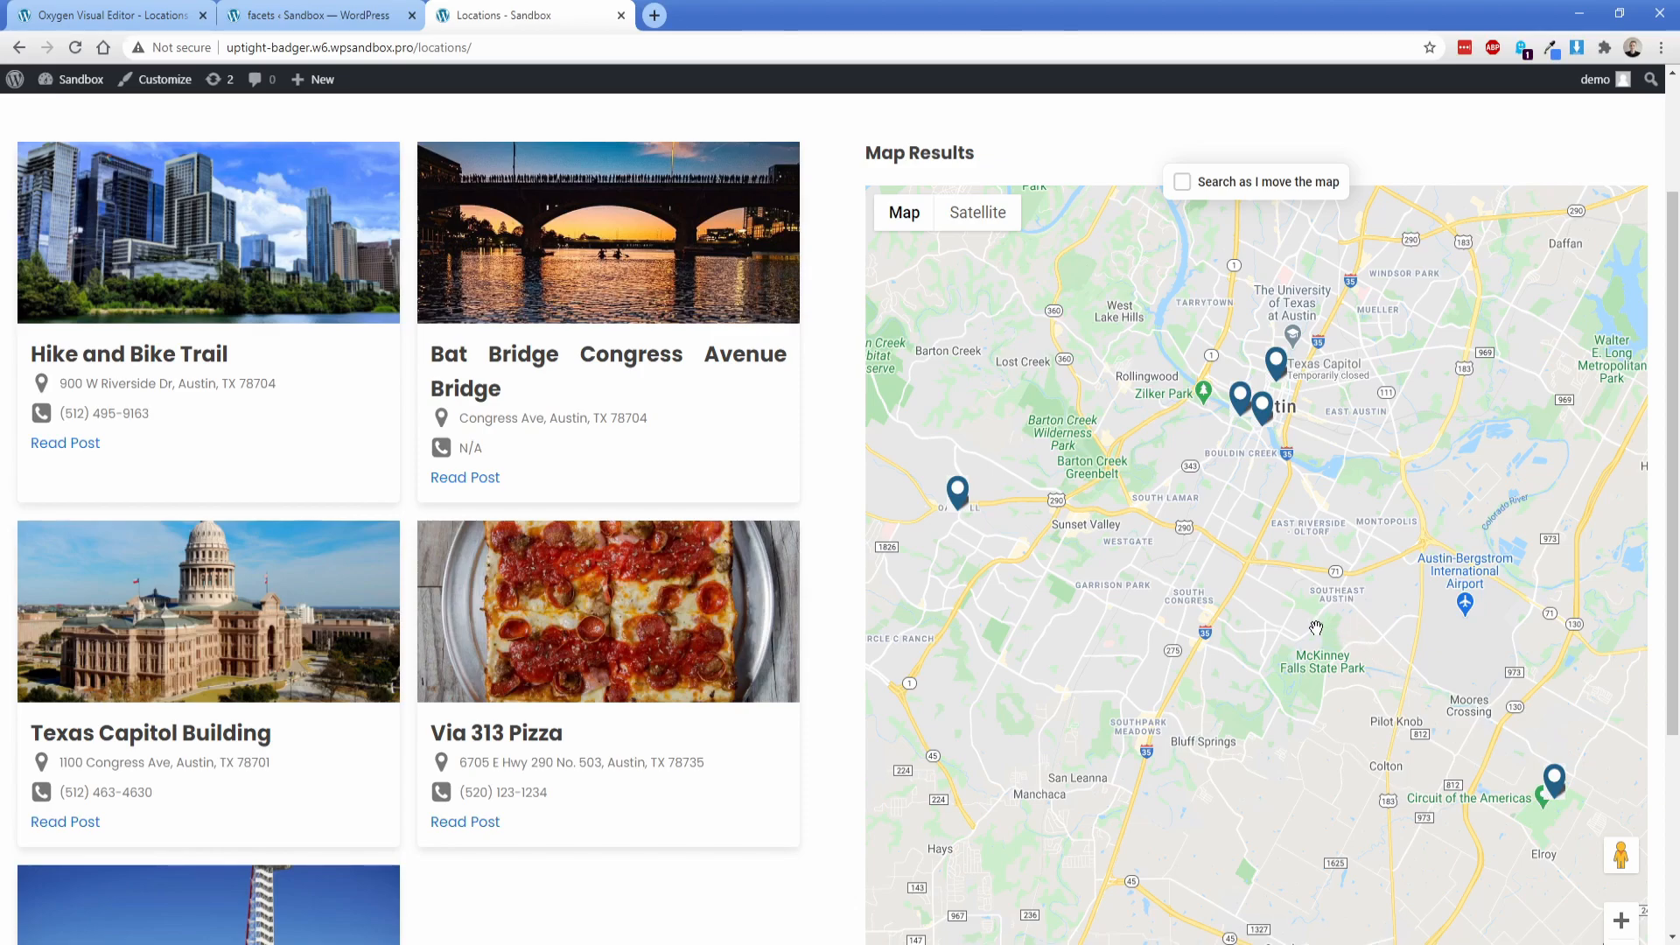
click(1263, 413)
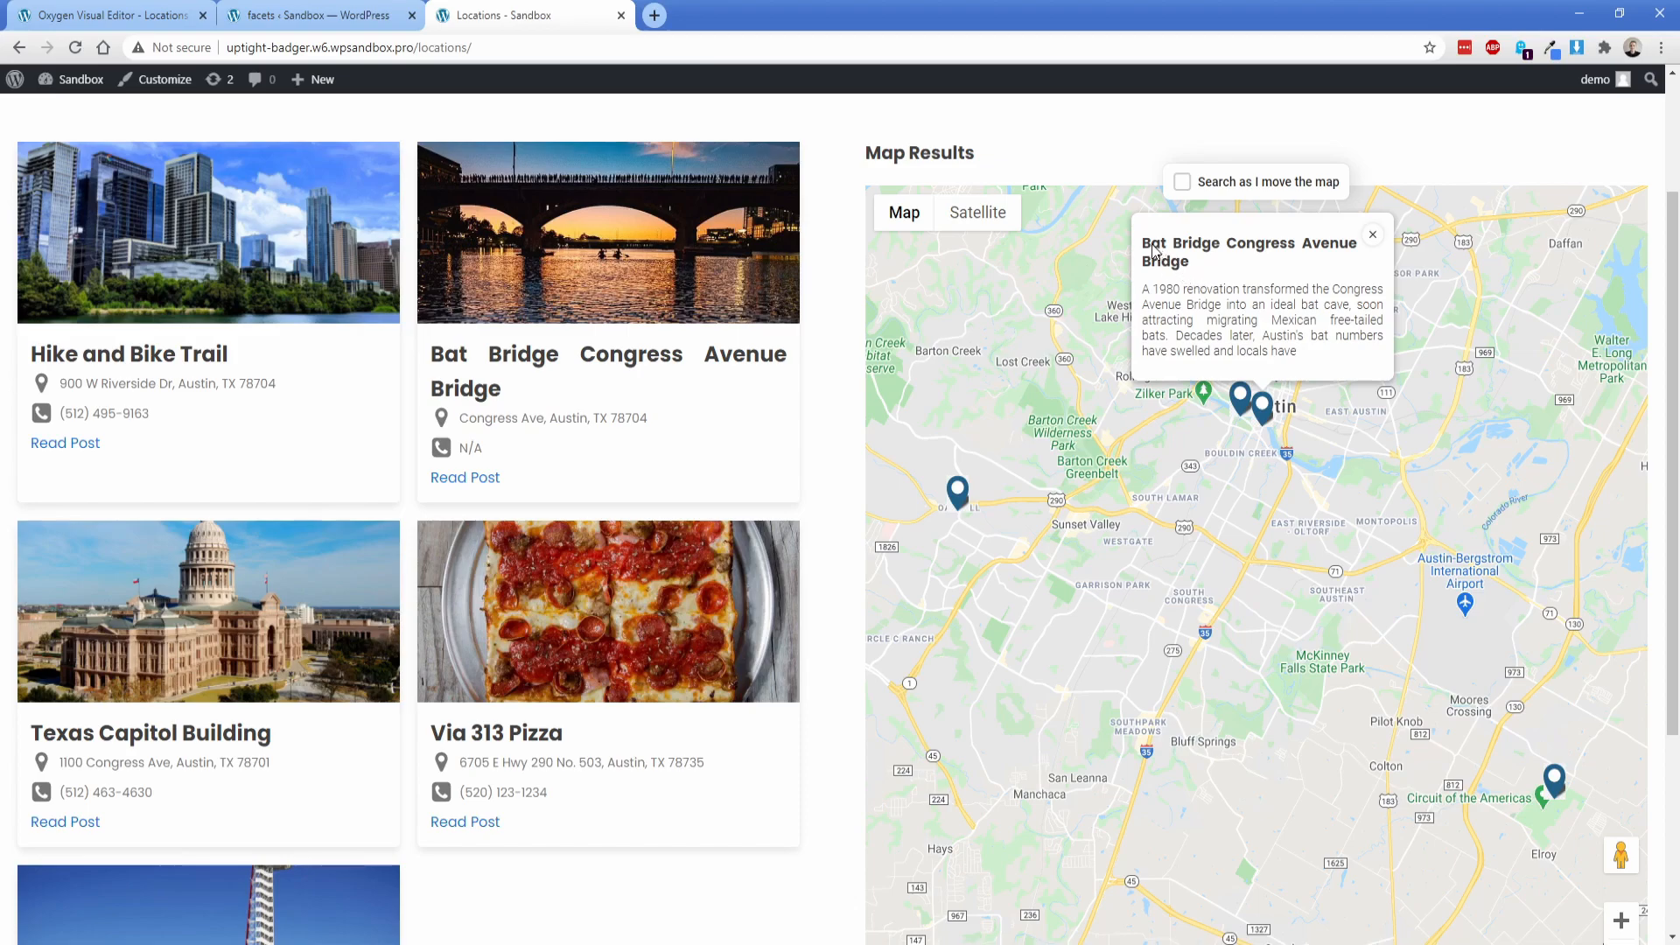
drag(1146, 249, 1304, 353)
click(1223, 488)
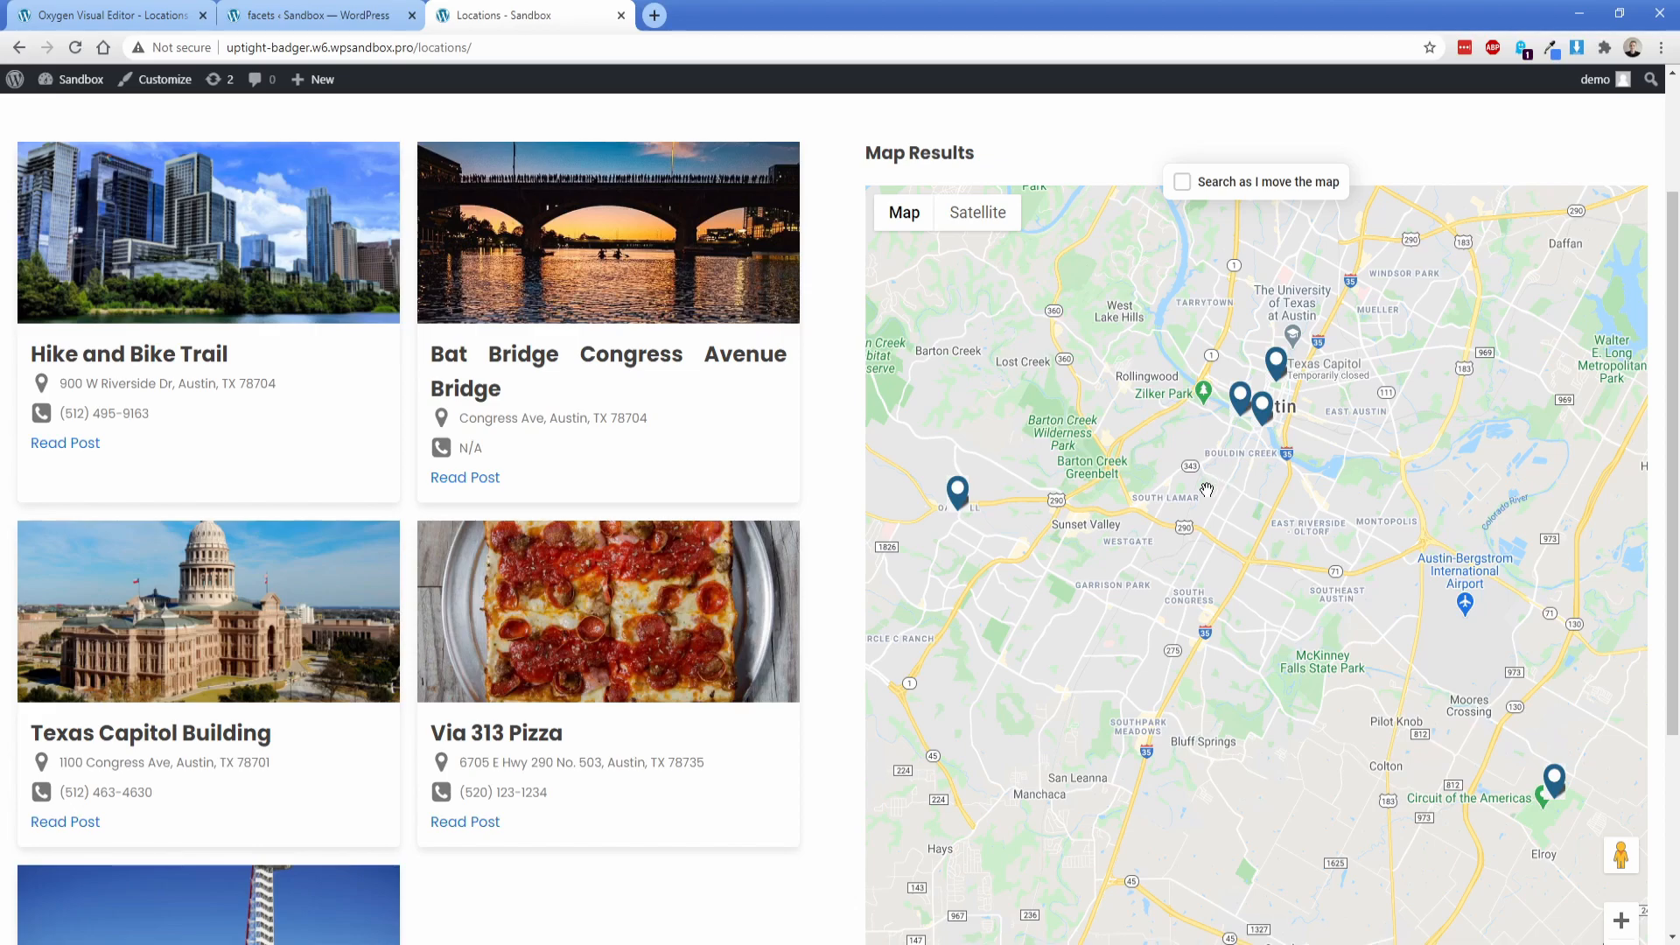
Step: Filter the locations by Food and check the matching card and map marker
scroll(1198, 477, up, 2)
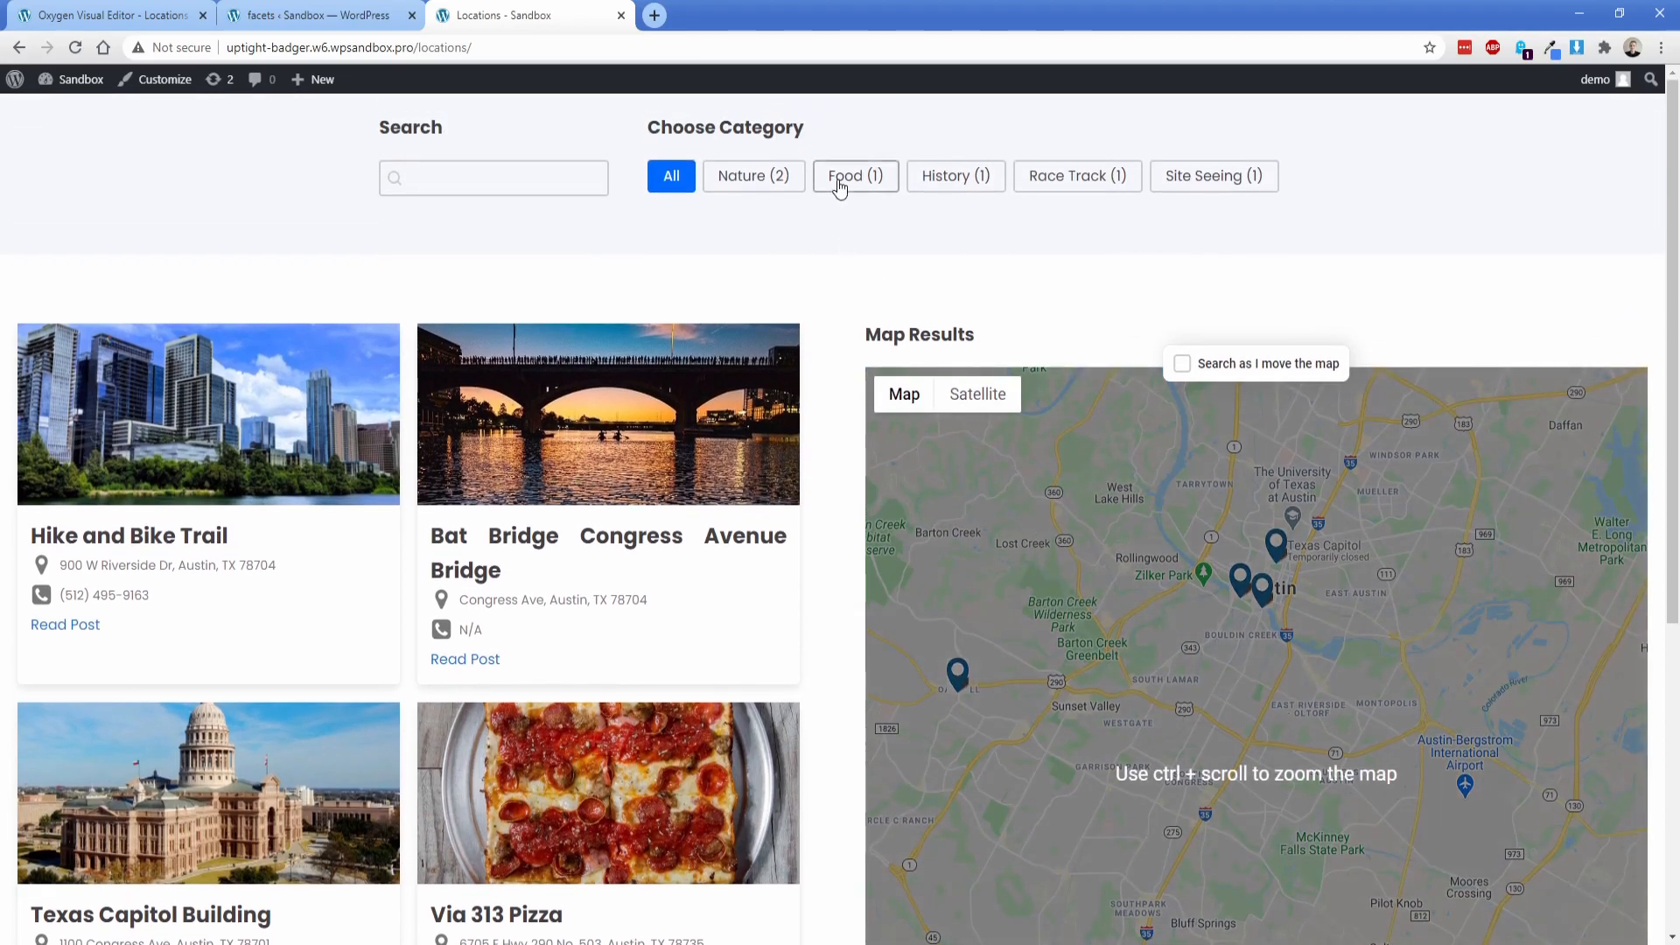
click(838, 182)
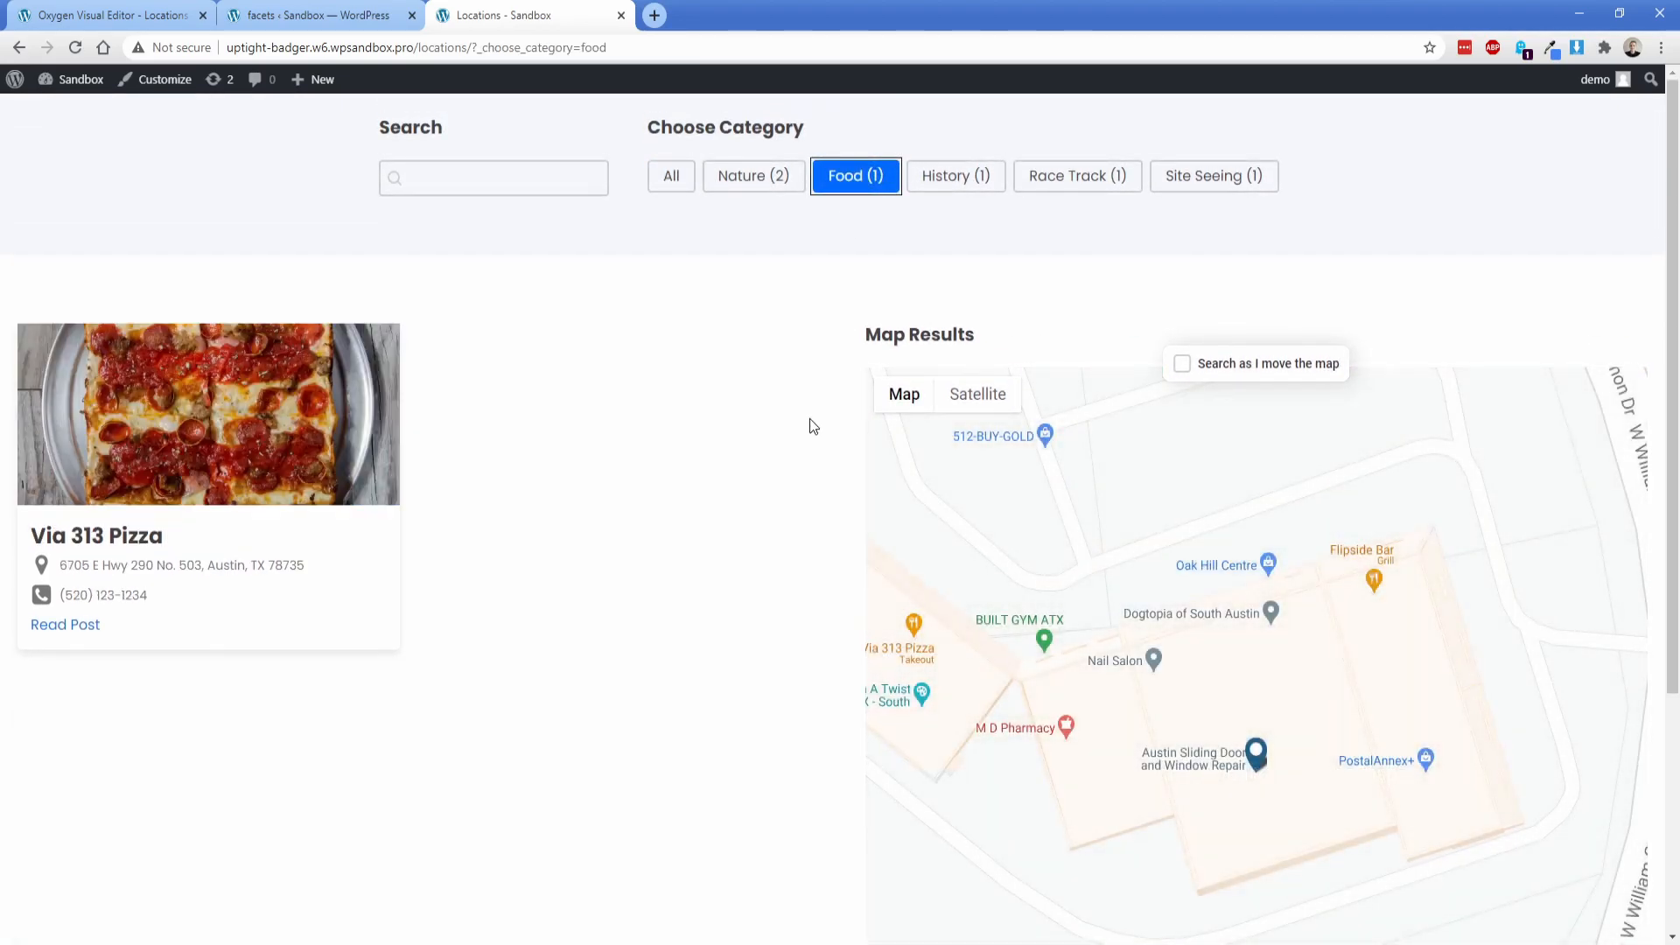
scroll(812, 426, down, 2)
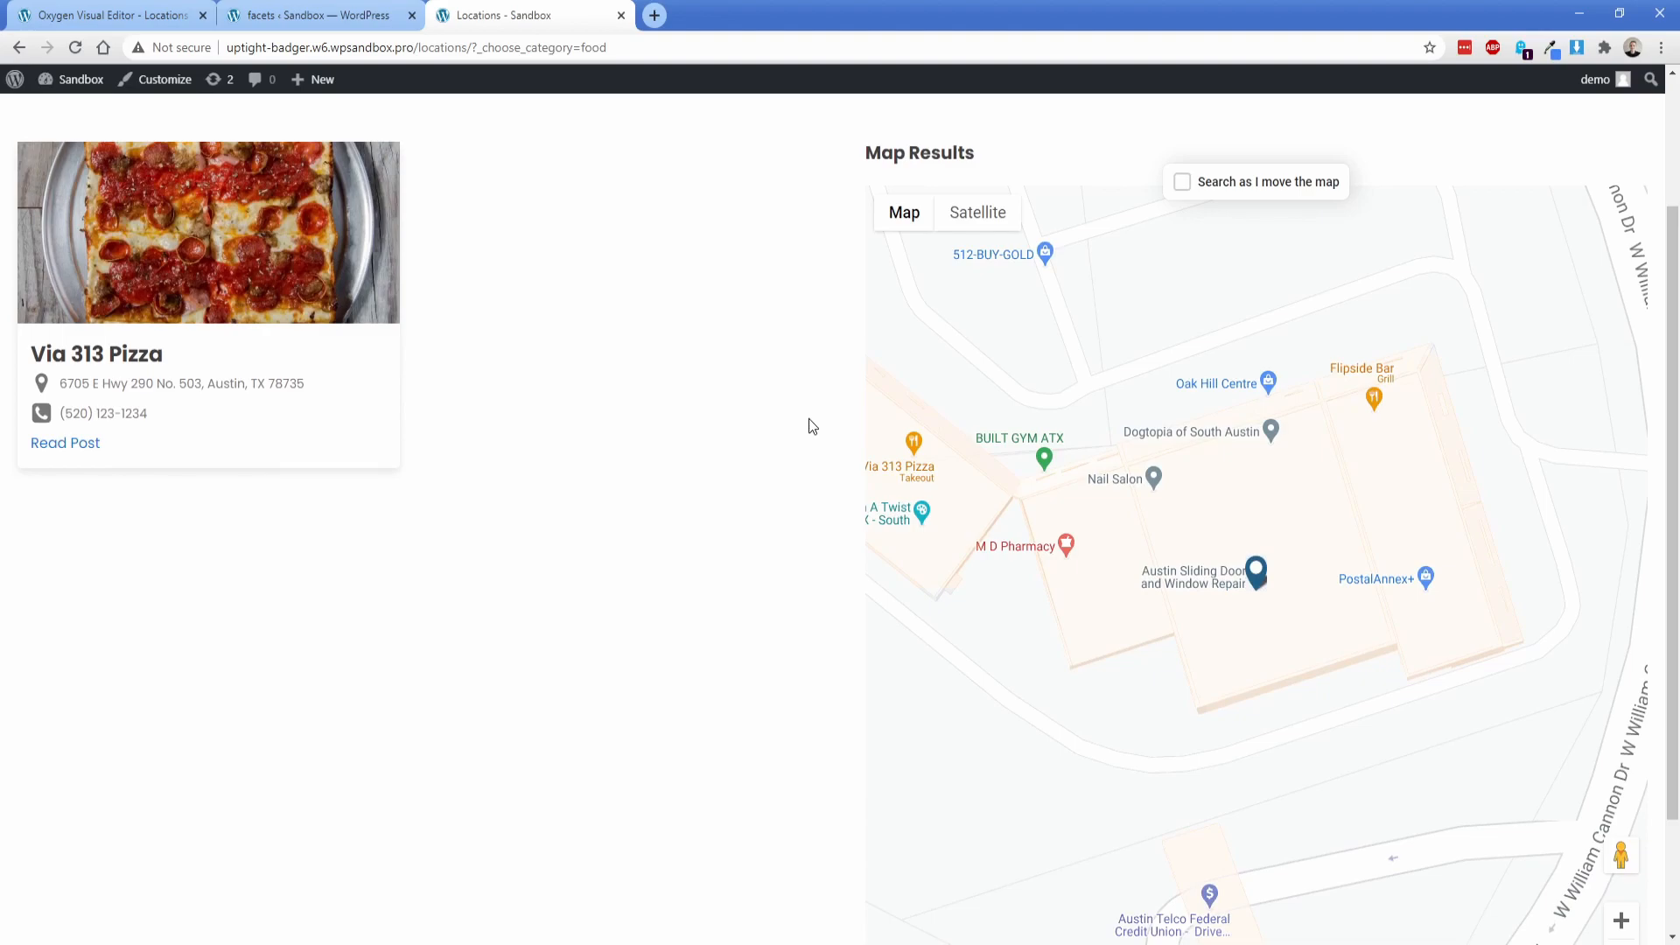
scroll(812, 426, up, 2)
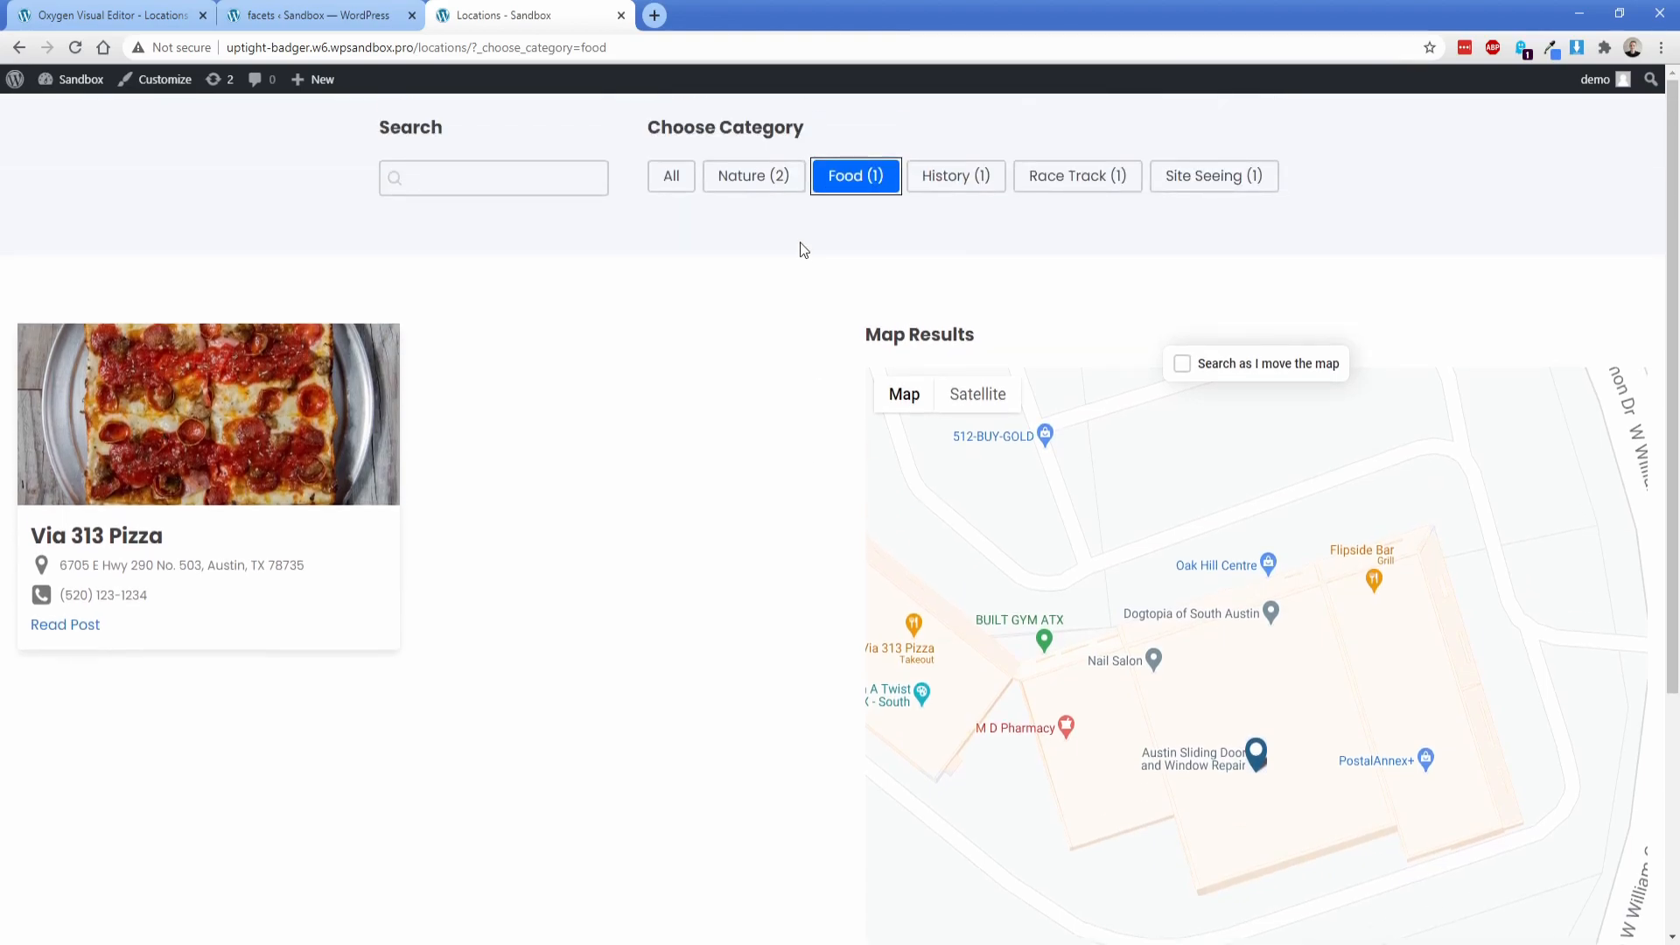
Step: Switch the category filter to Nature and zoom the map out to compare its markers with the cards
click(782, 182)
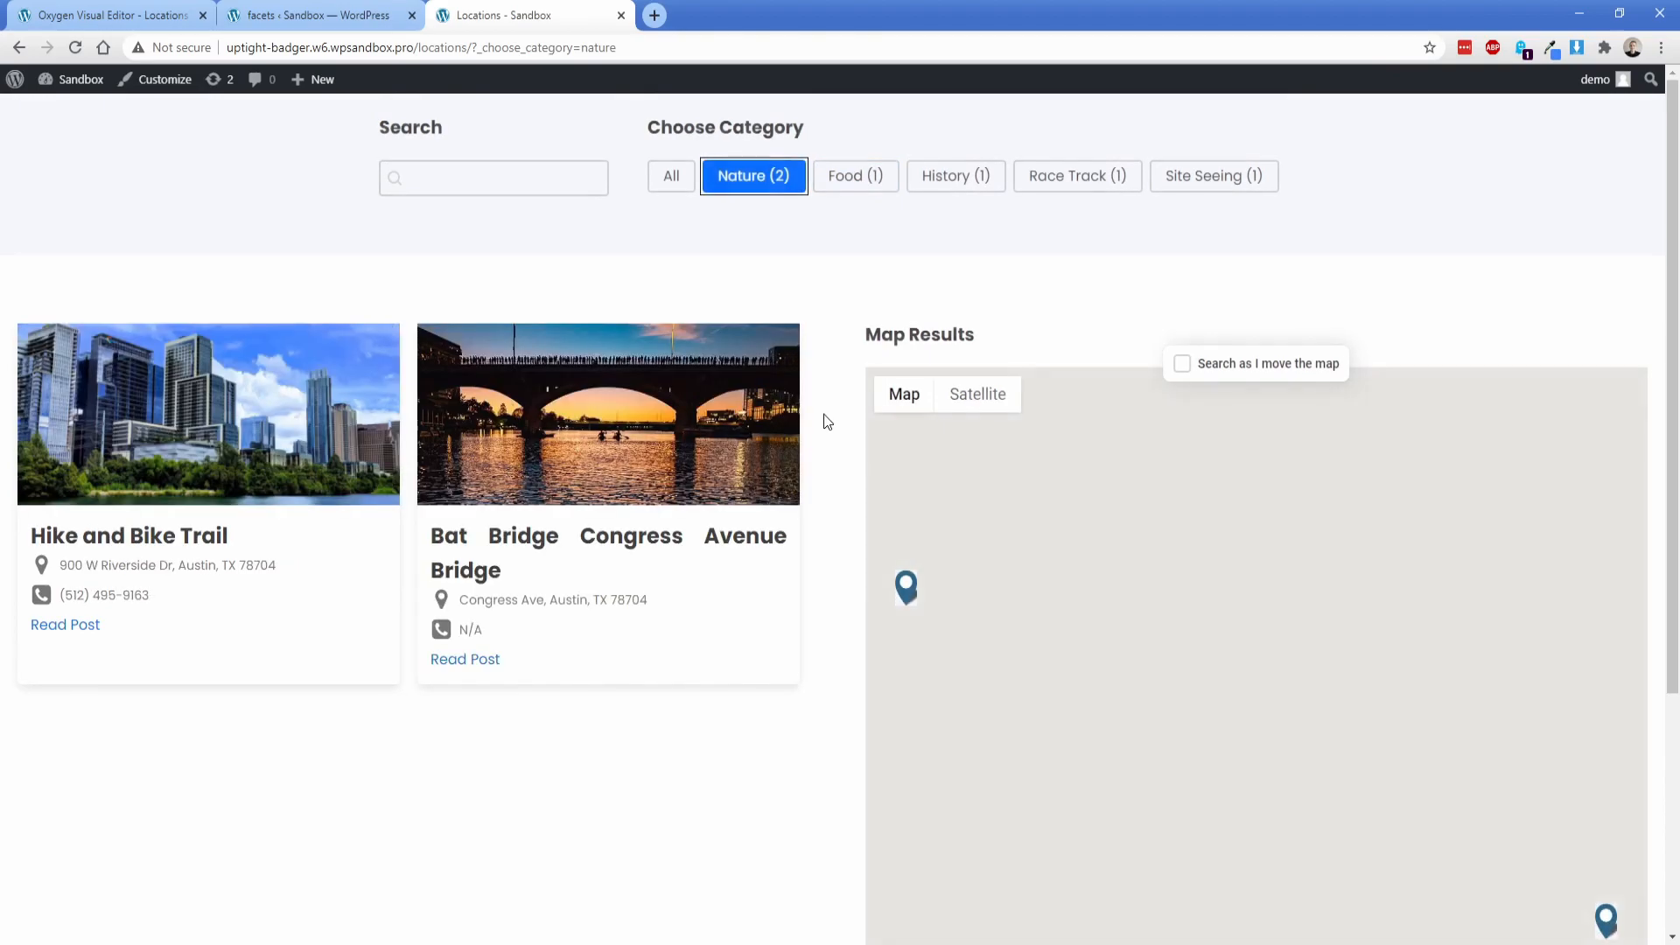
scroll(844, 446, down, 1)
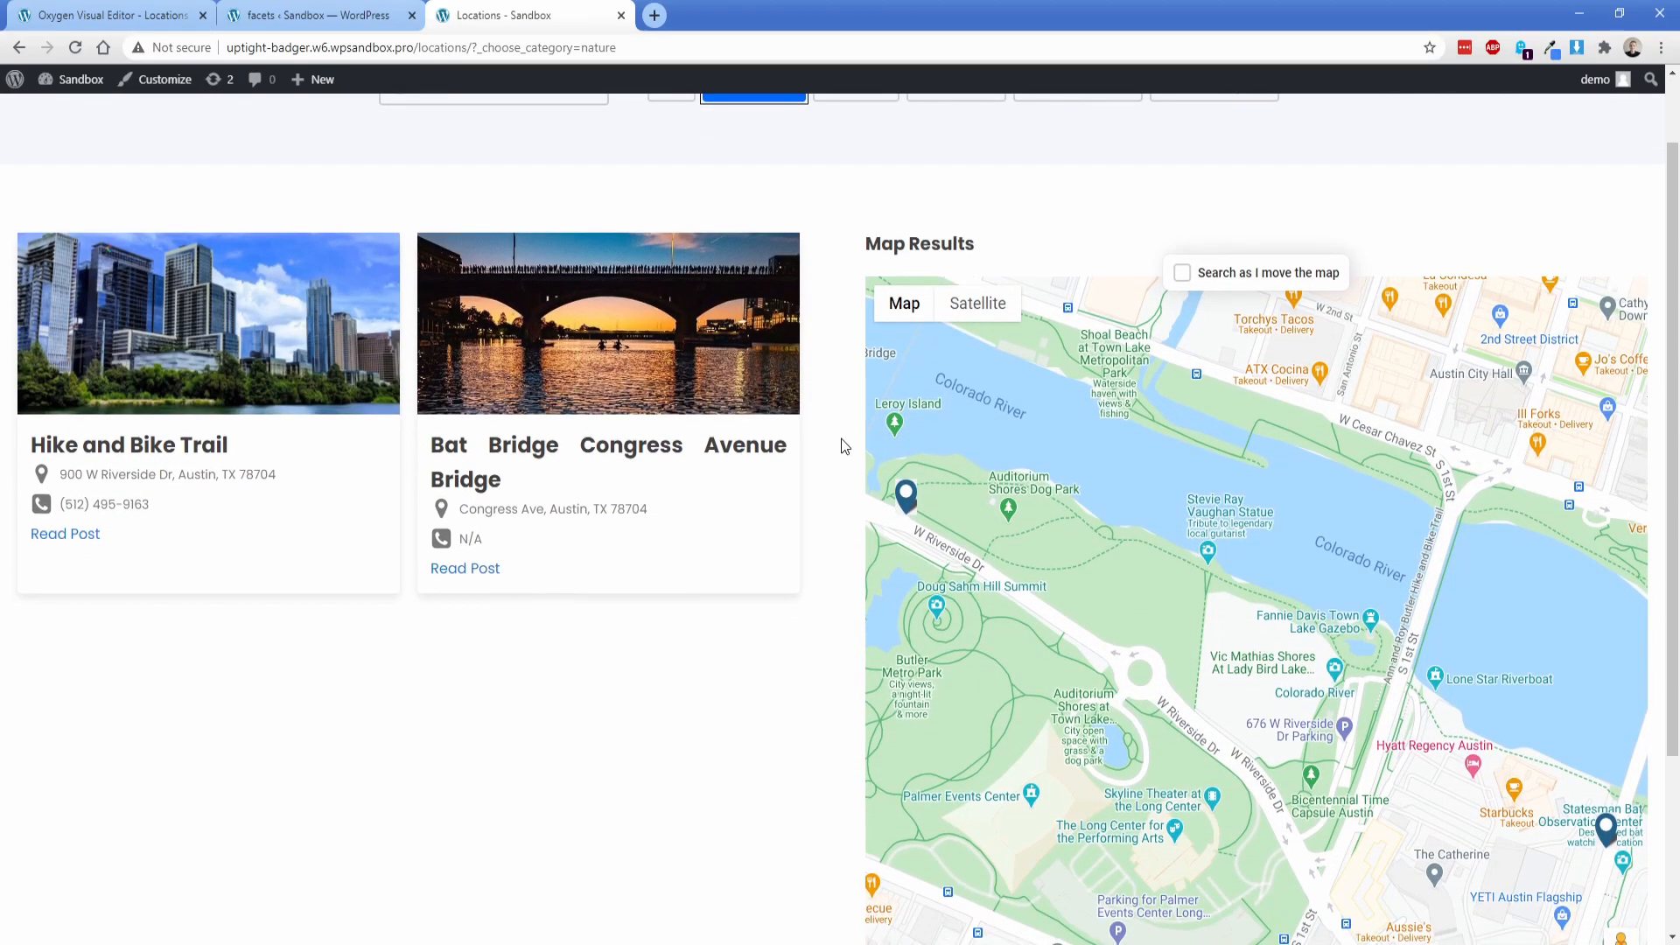
scroll(845, 445, down, 1)
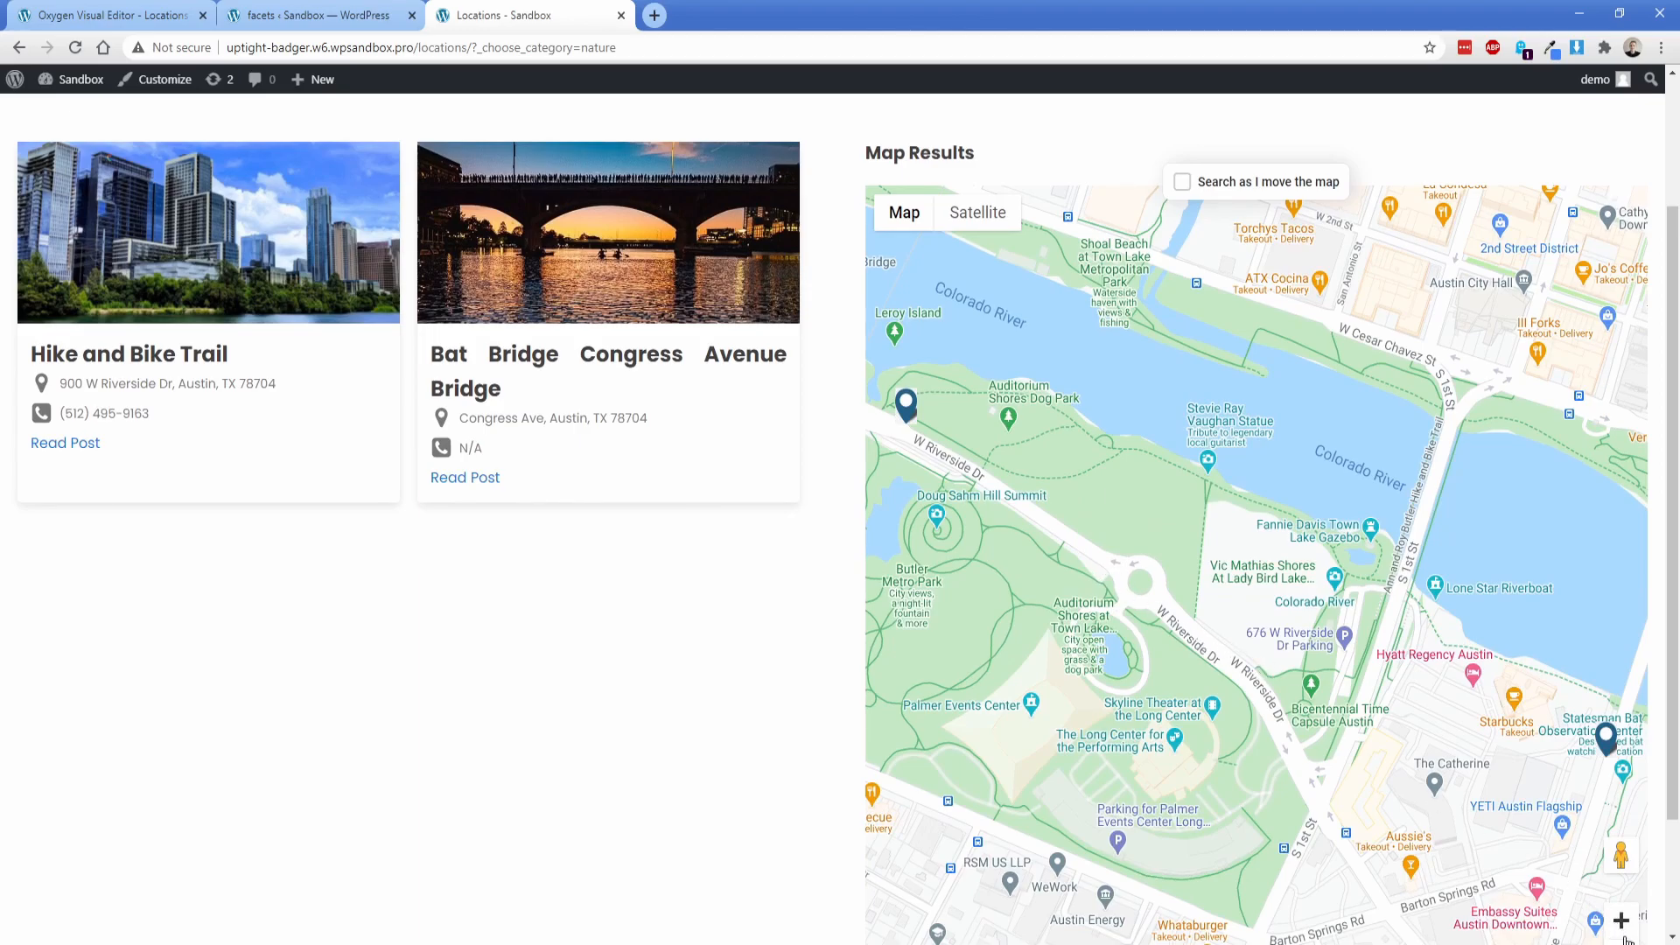
scroll(1619, 929, down, 1)
click(1621, 868)
click(1622, 880)
drag(1260, 521, 1252, 558)
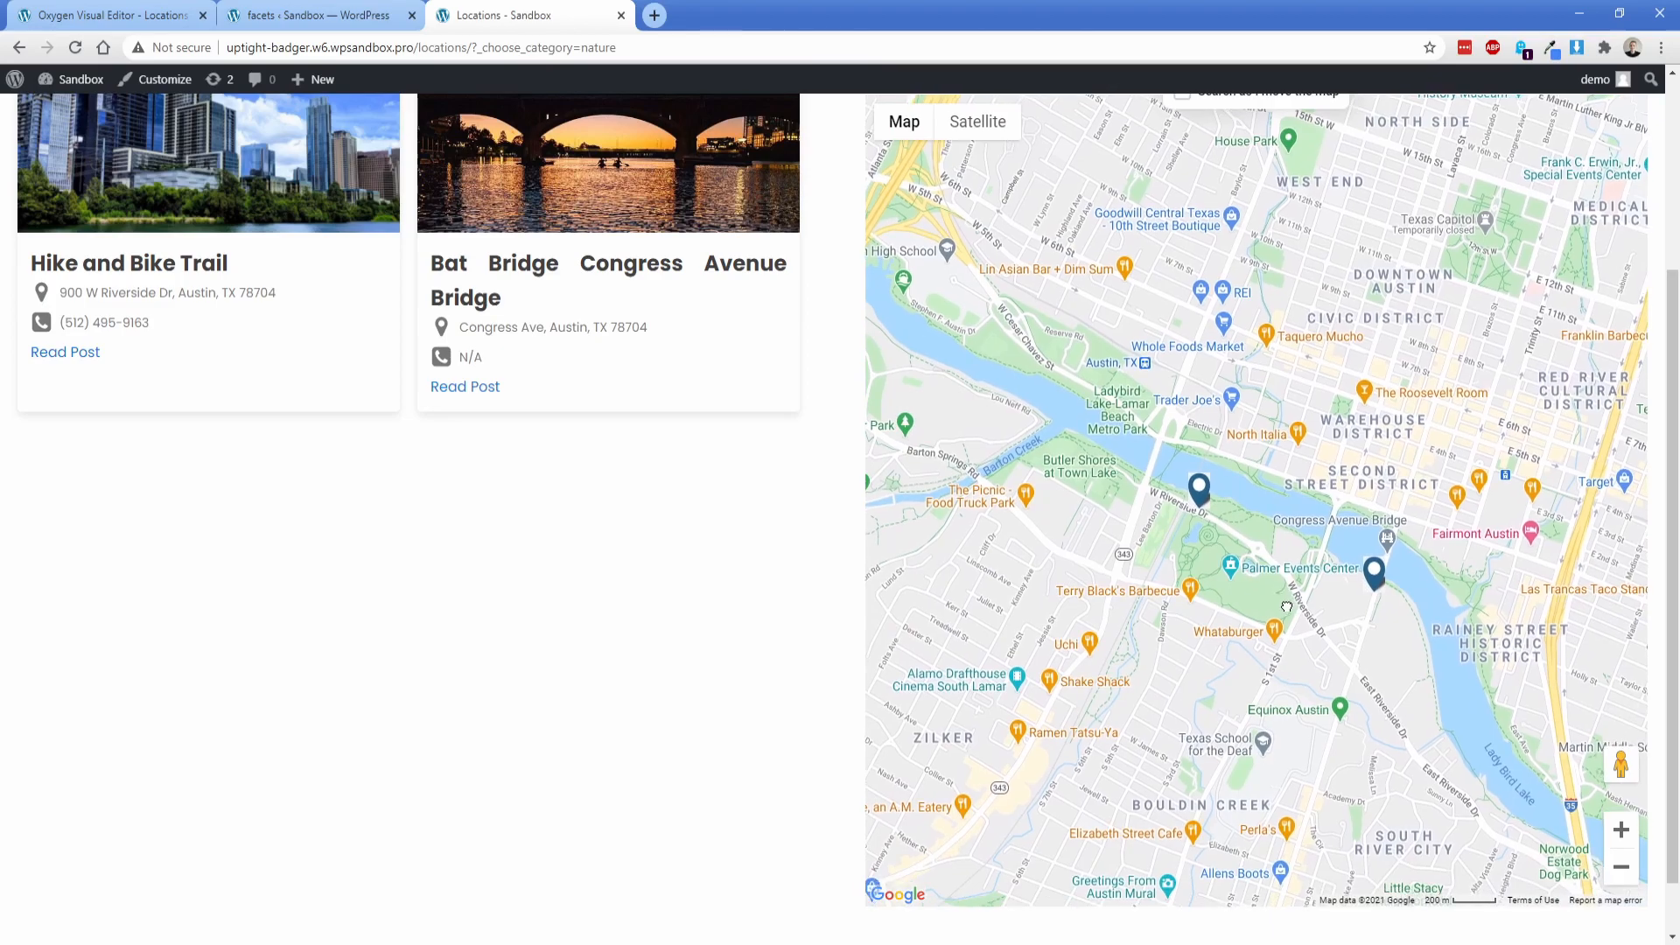
scroll(821, 537, up, 1)
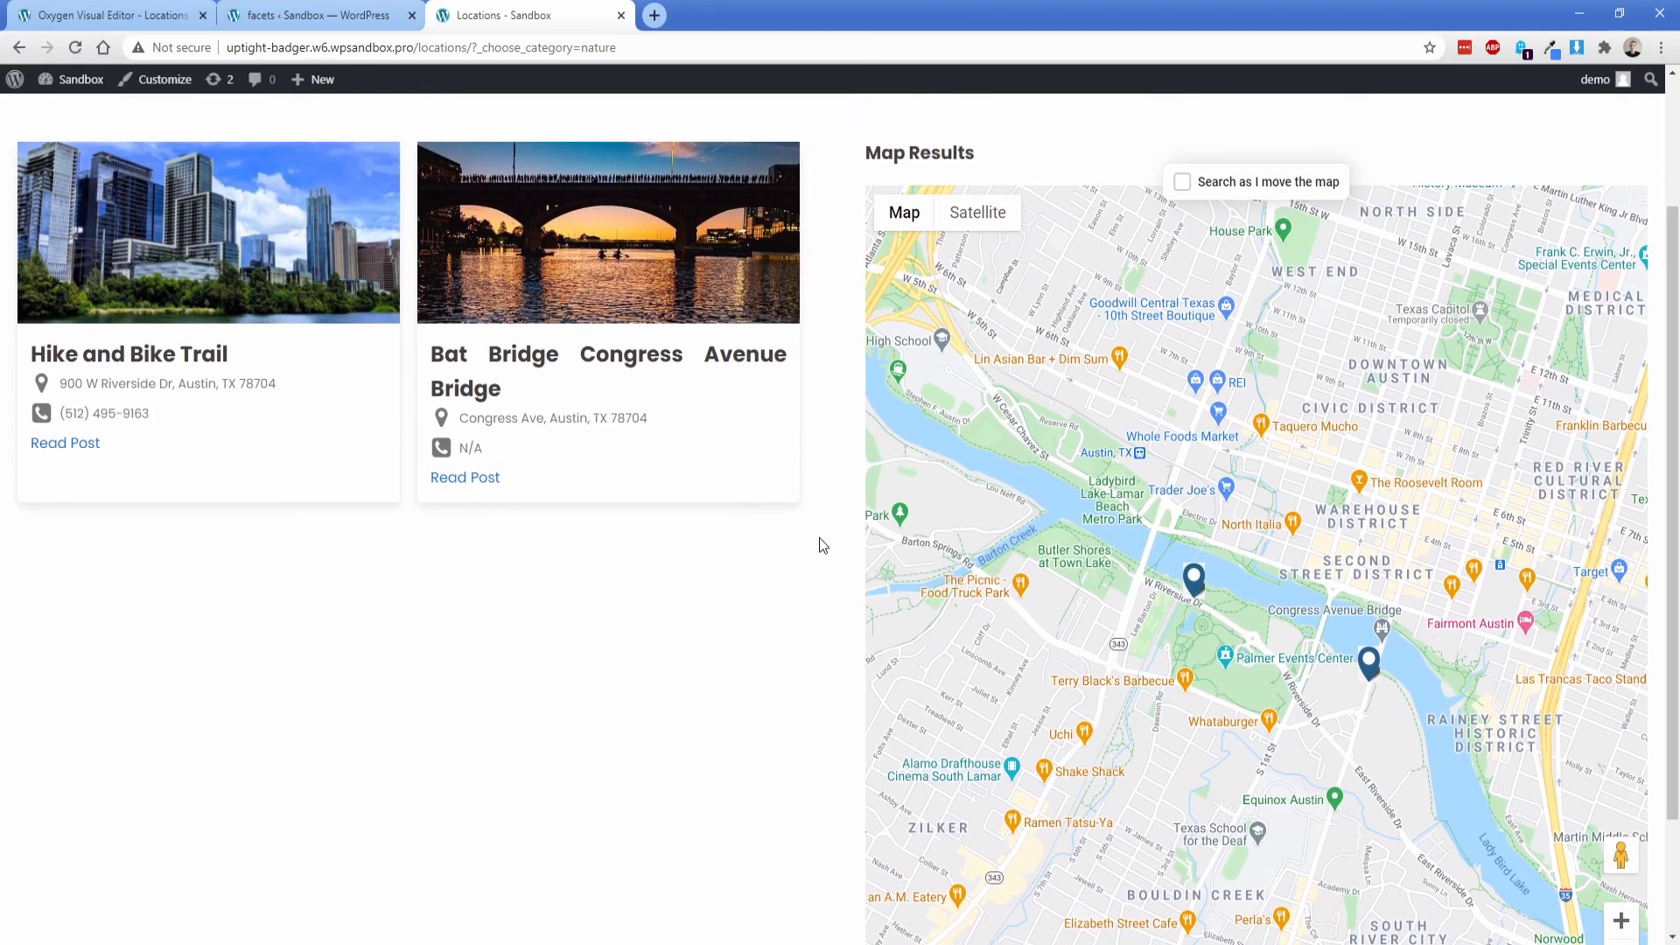
Step: Enable "Search as I move the map" and zoom the map out to test map-driven filtering
click(1218, 189)
scroll(1671, 885, down, 1)
click(1621, 915)
click(1621, 916)
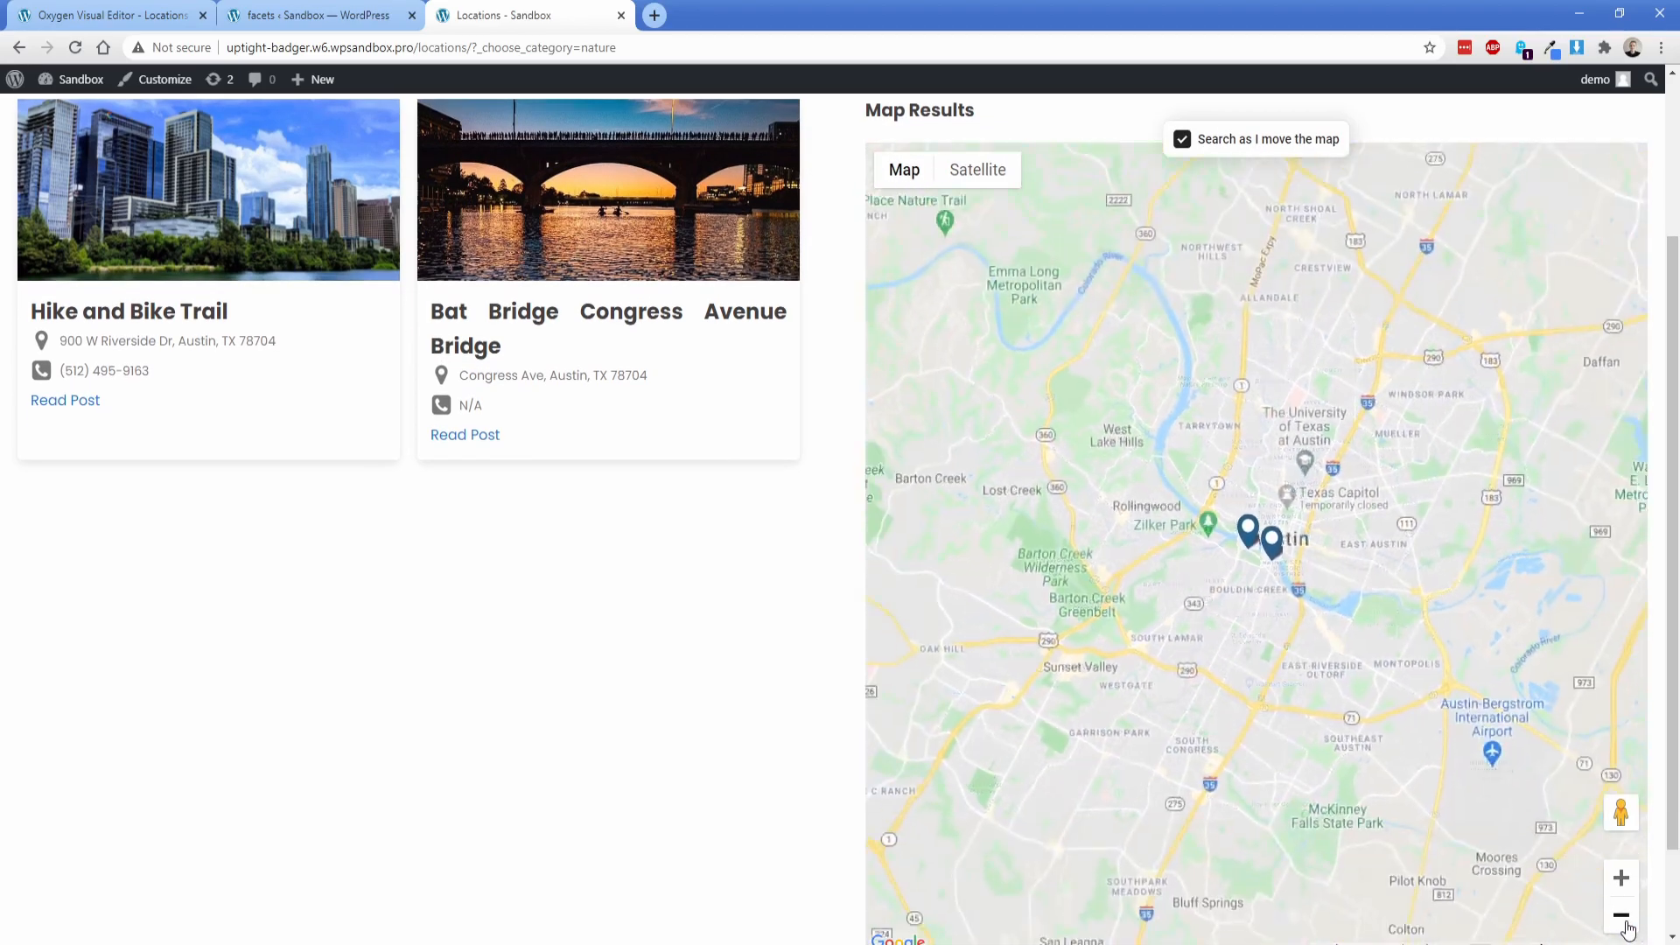
click(1624, 923)
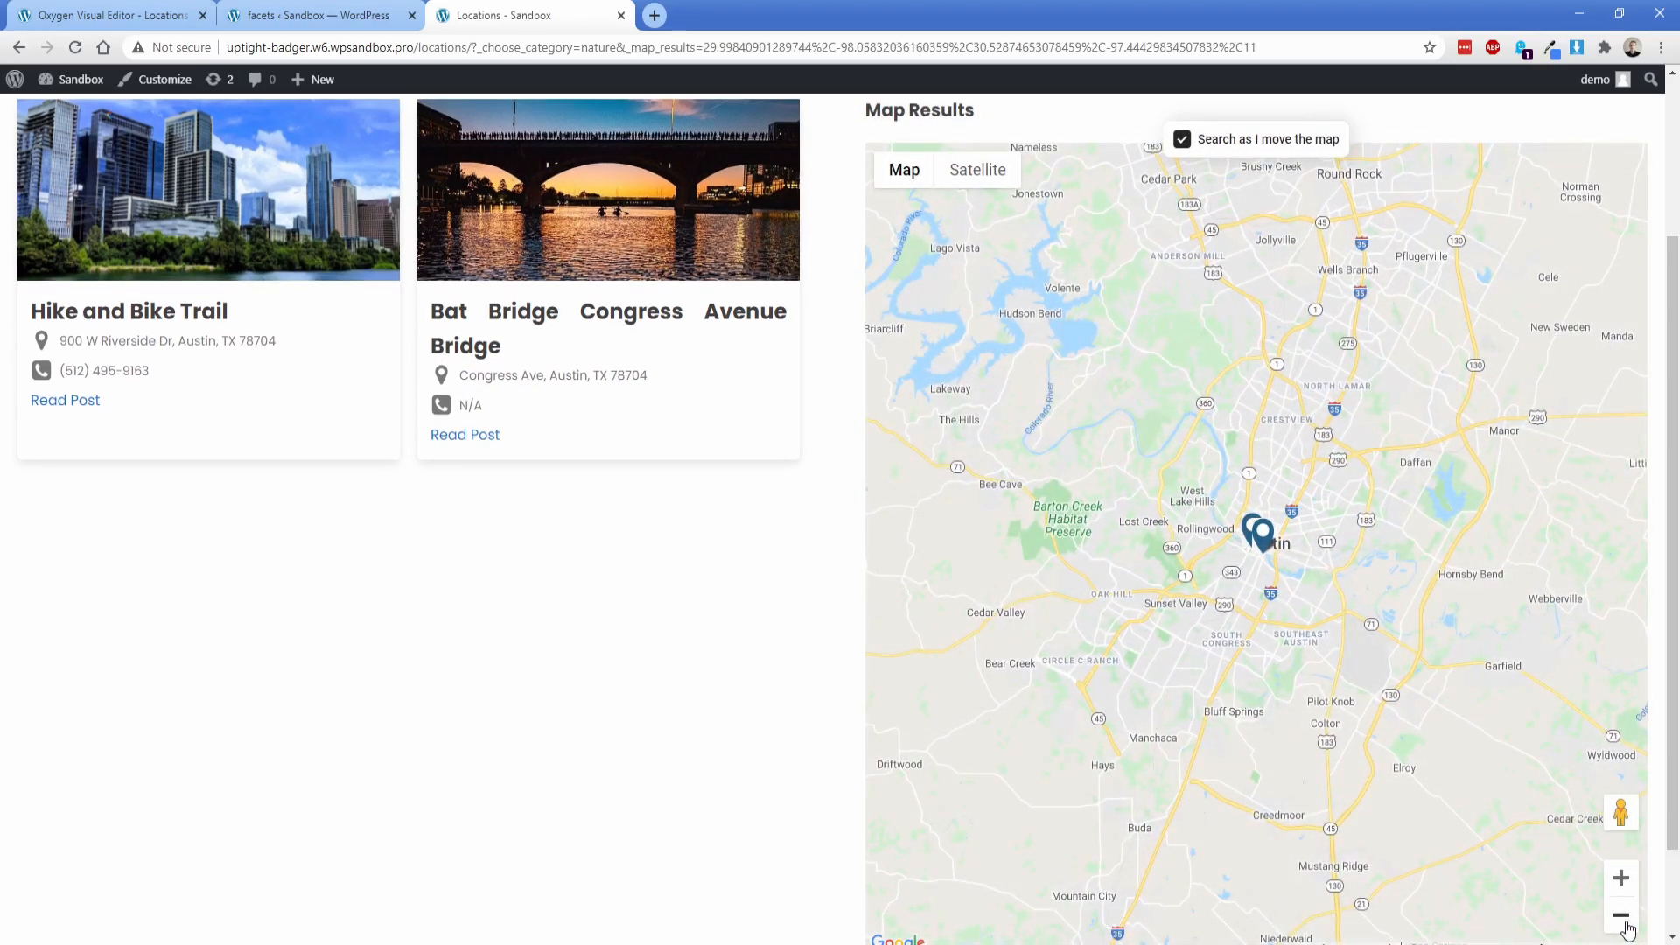
scroll(826, 698, up, 3)
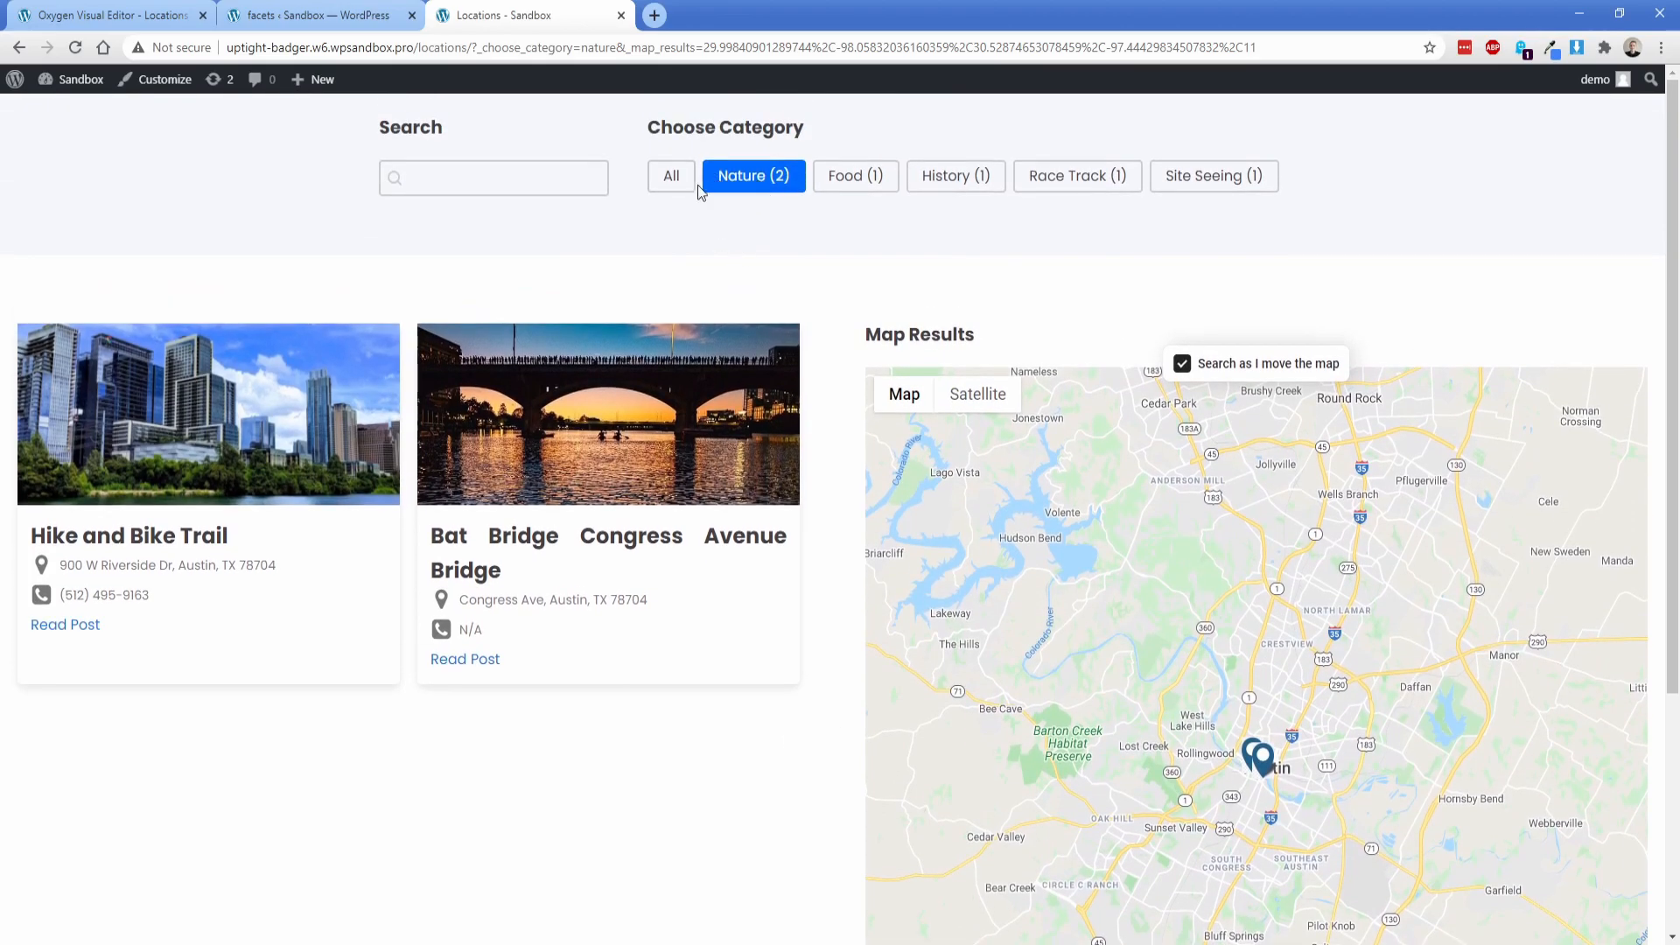
Step: Reset the category filter to All and zoom the map in on Circuit of the Americas to filter the cards by map area
click(705, 194)
scroll(813, 464, down, 3)
scroll(819, 478, down, 1)
scroll(1400, 700, up, 1)
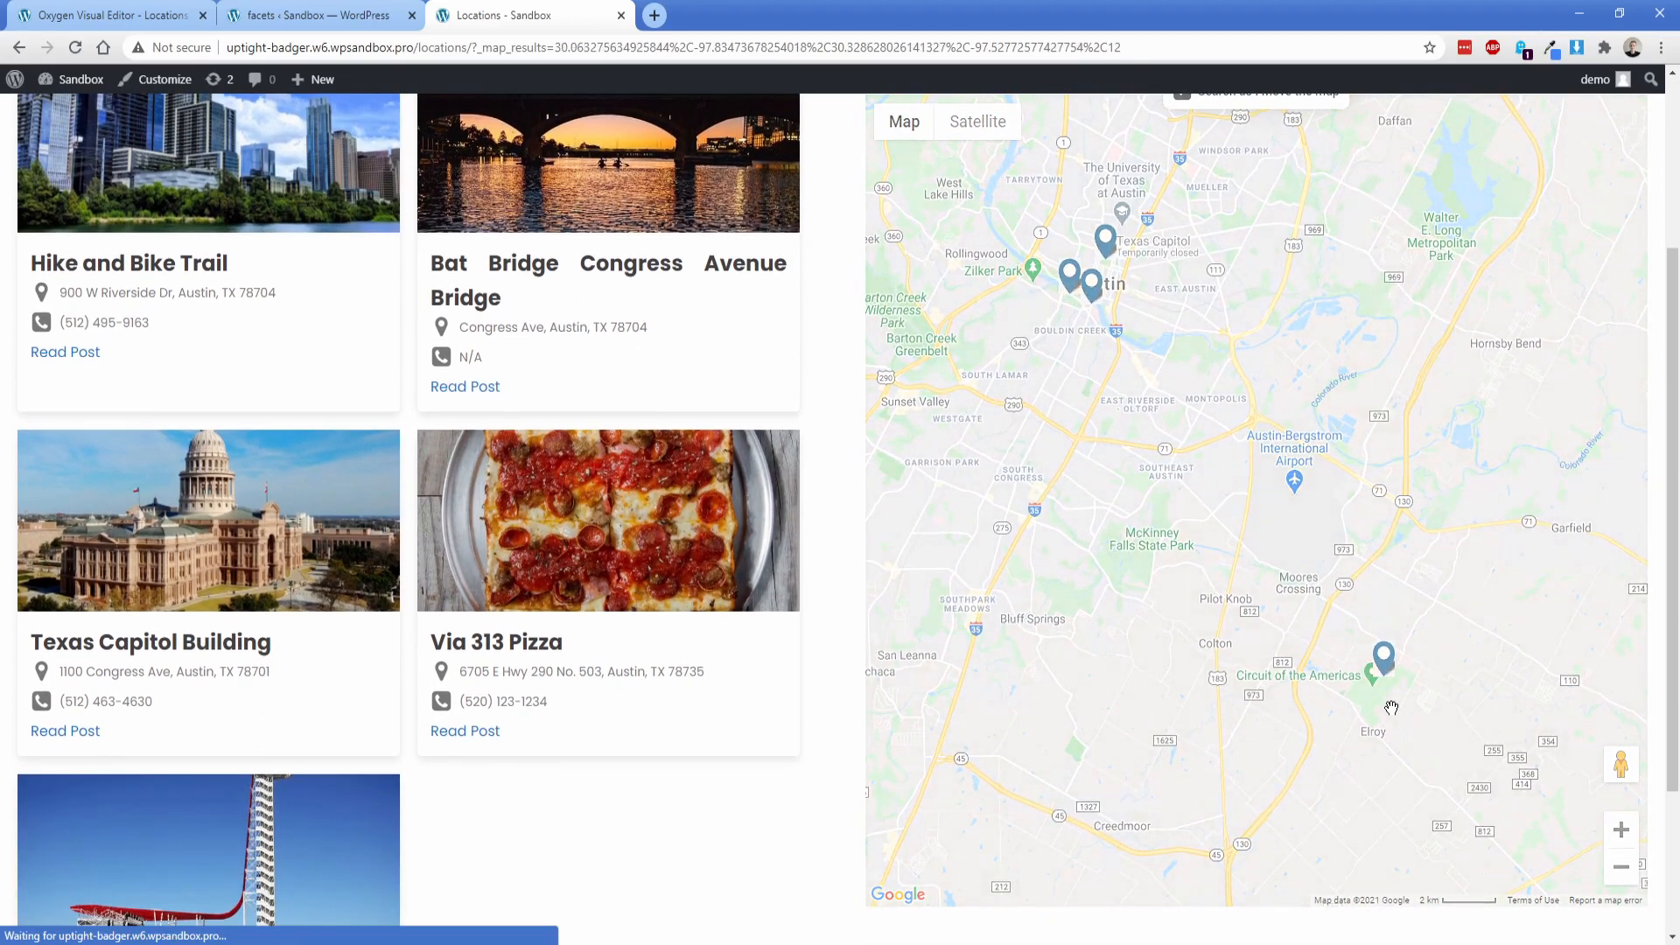
scroll(1391, 707, up, 2)
scroll(564, 473, up, 1)
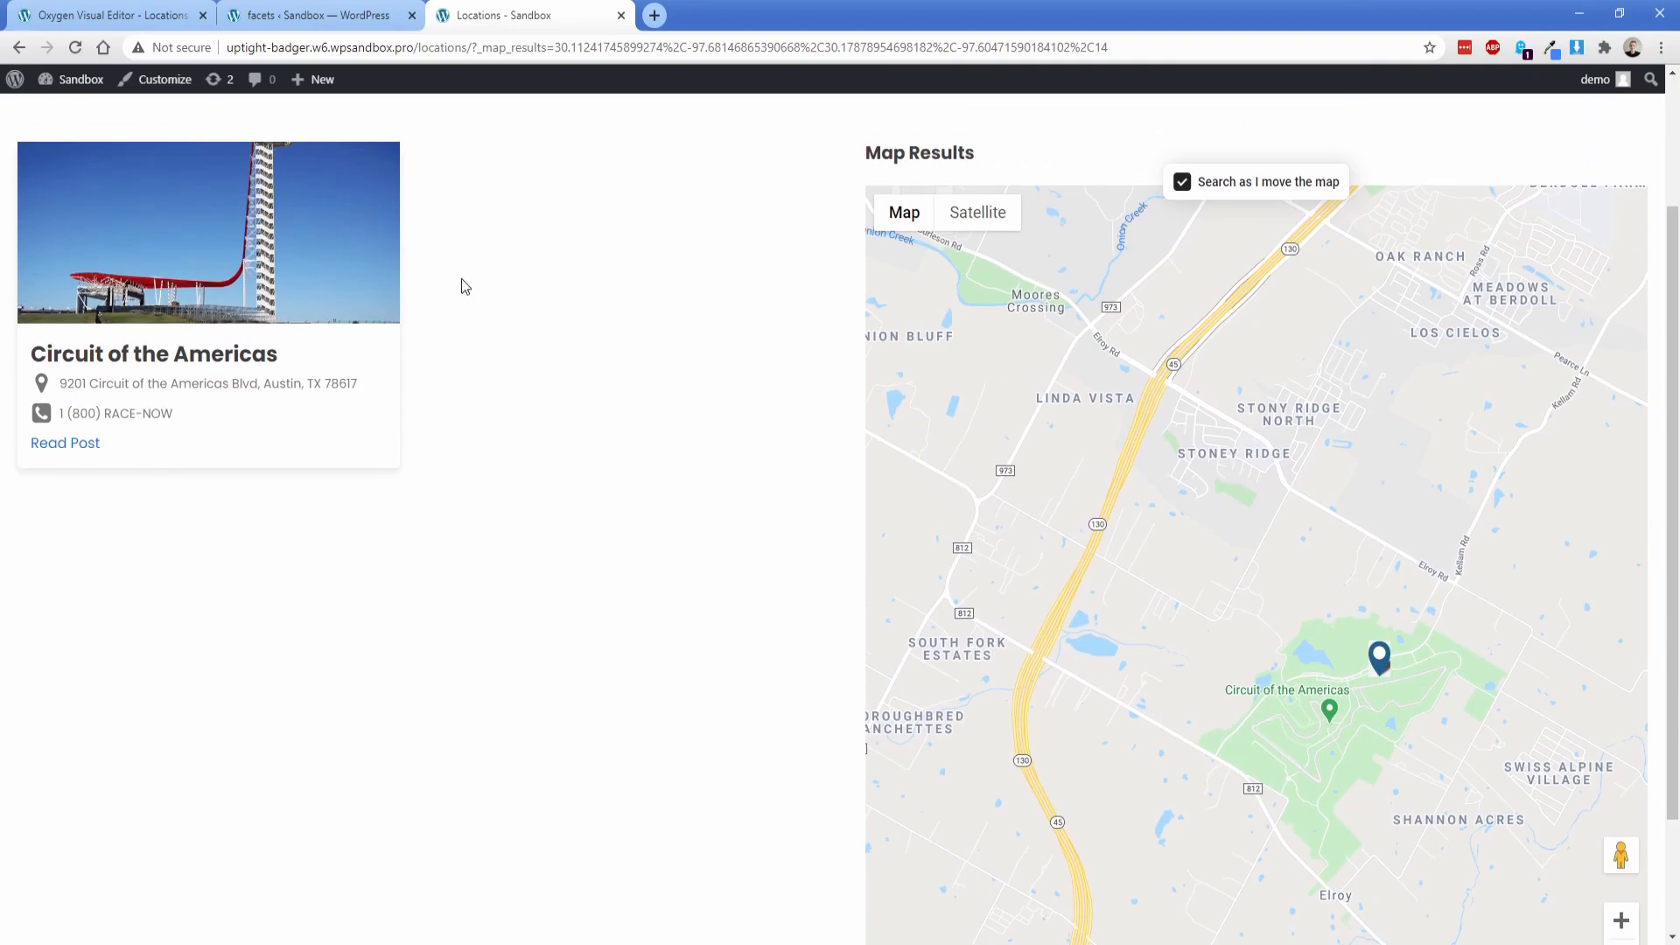
scroll(461, 280, up, 3)
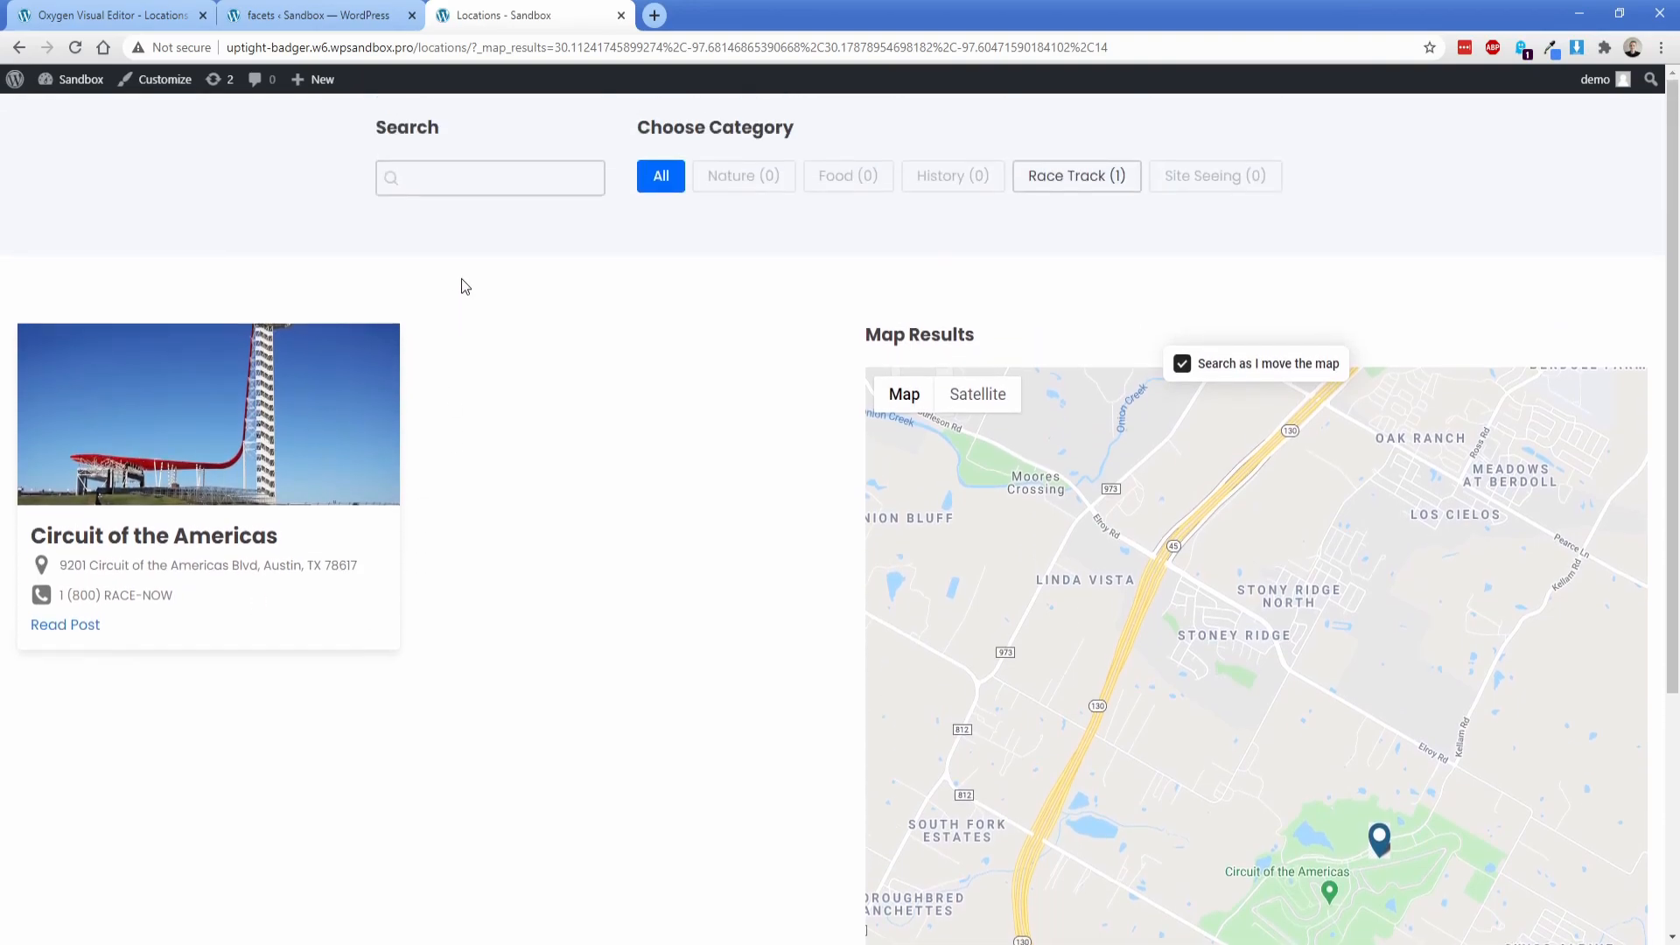
Step: In the Oxygen editor, review the repeater's selector and the "wpgb-content" grid value in the Search shortcode
click(105, 15)
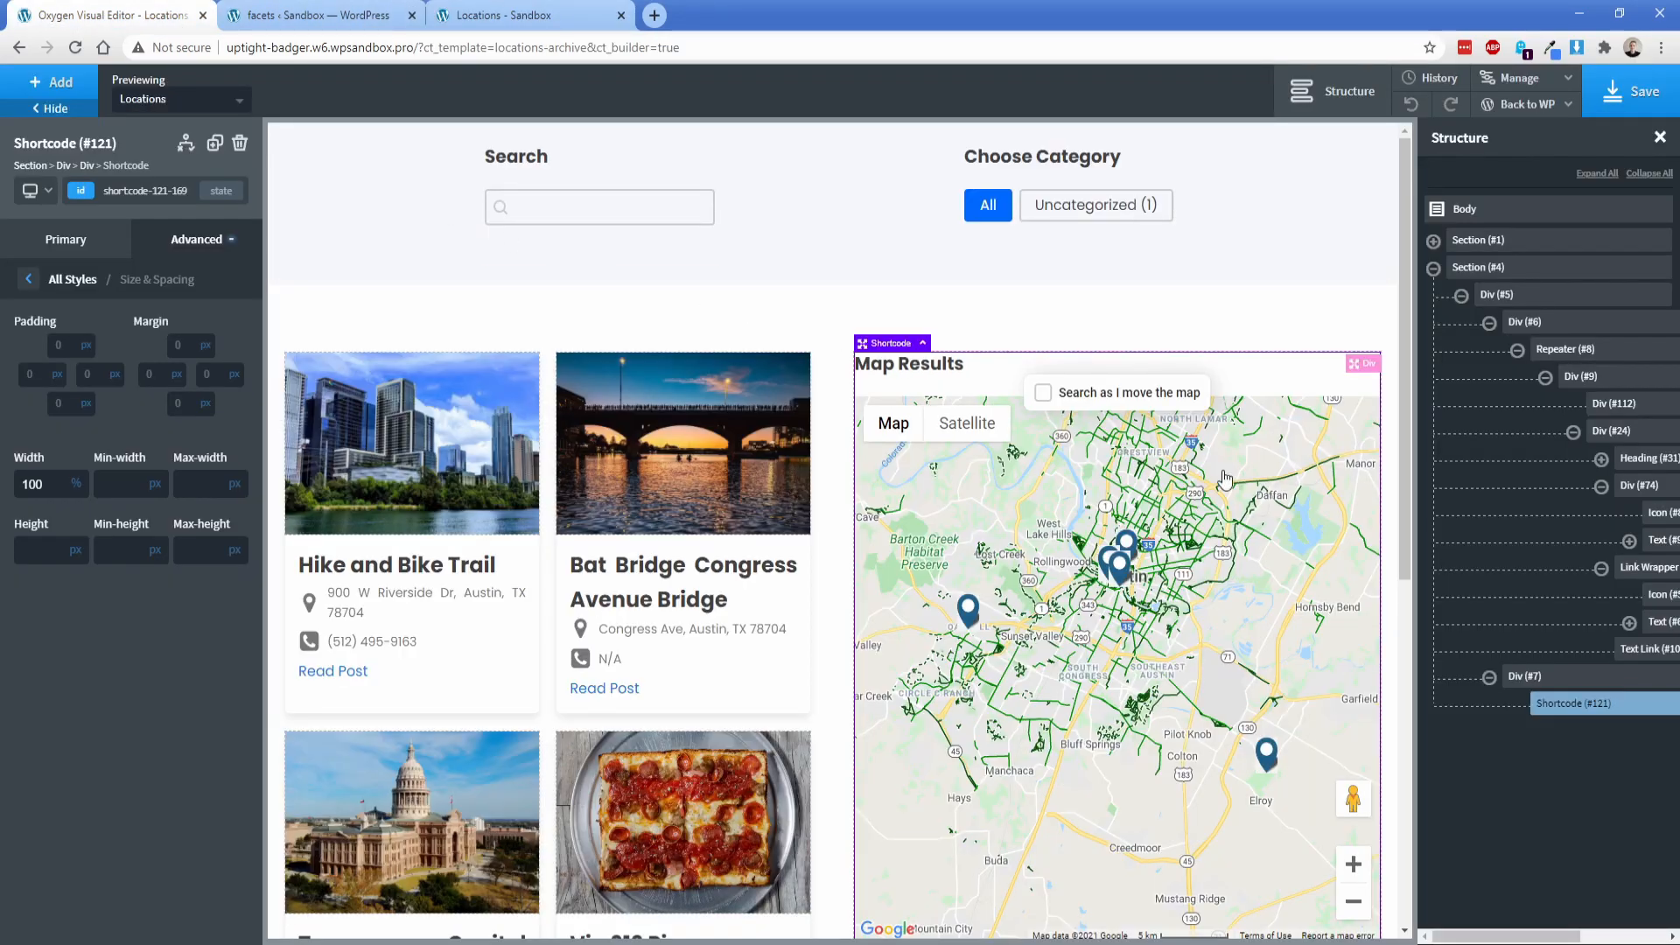
click(1566, 364)
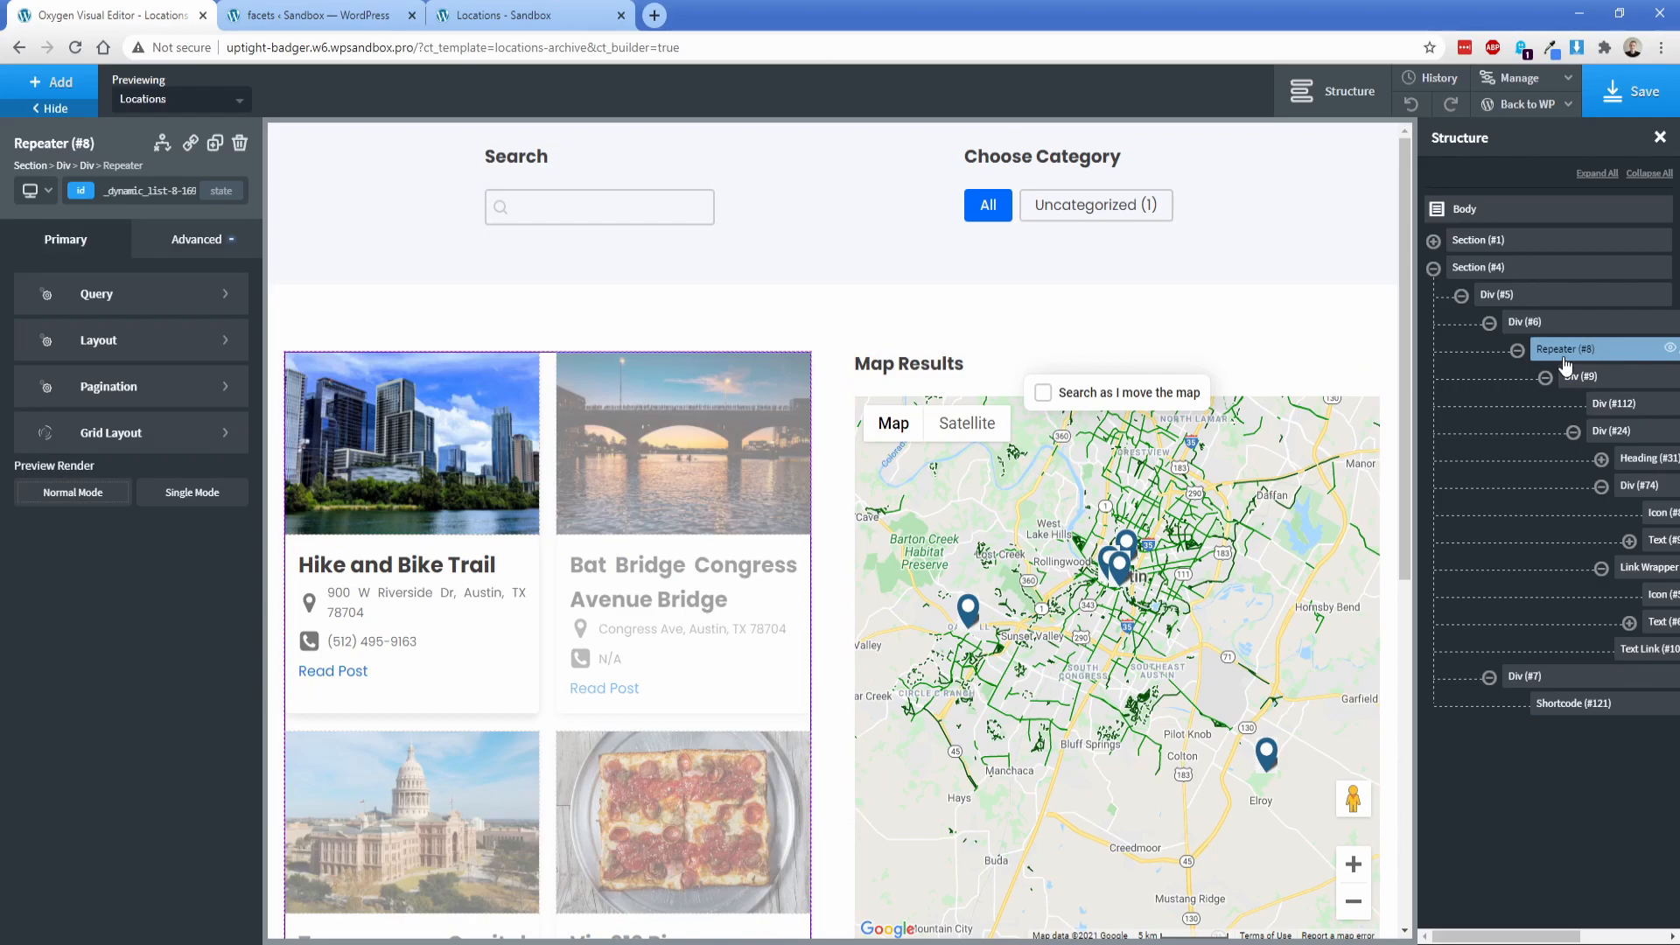
click(80, 193)
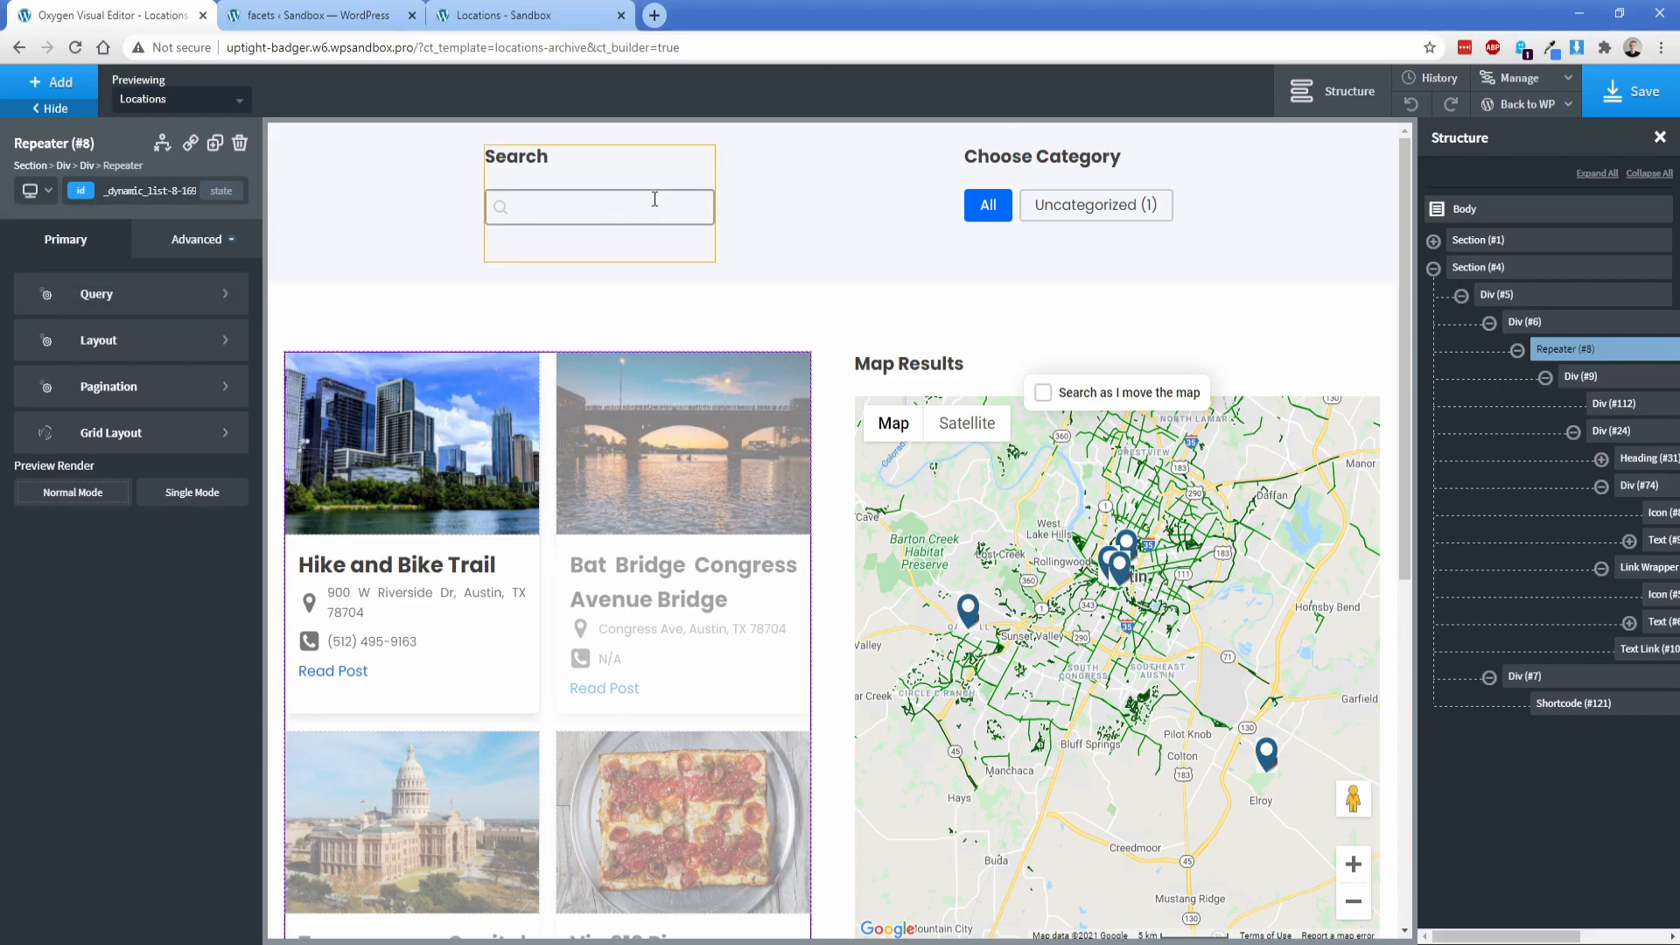
click(660, 170)
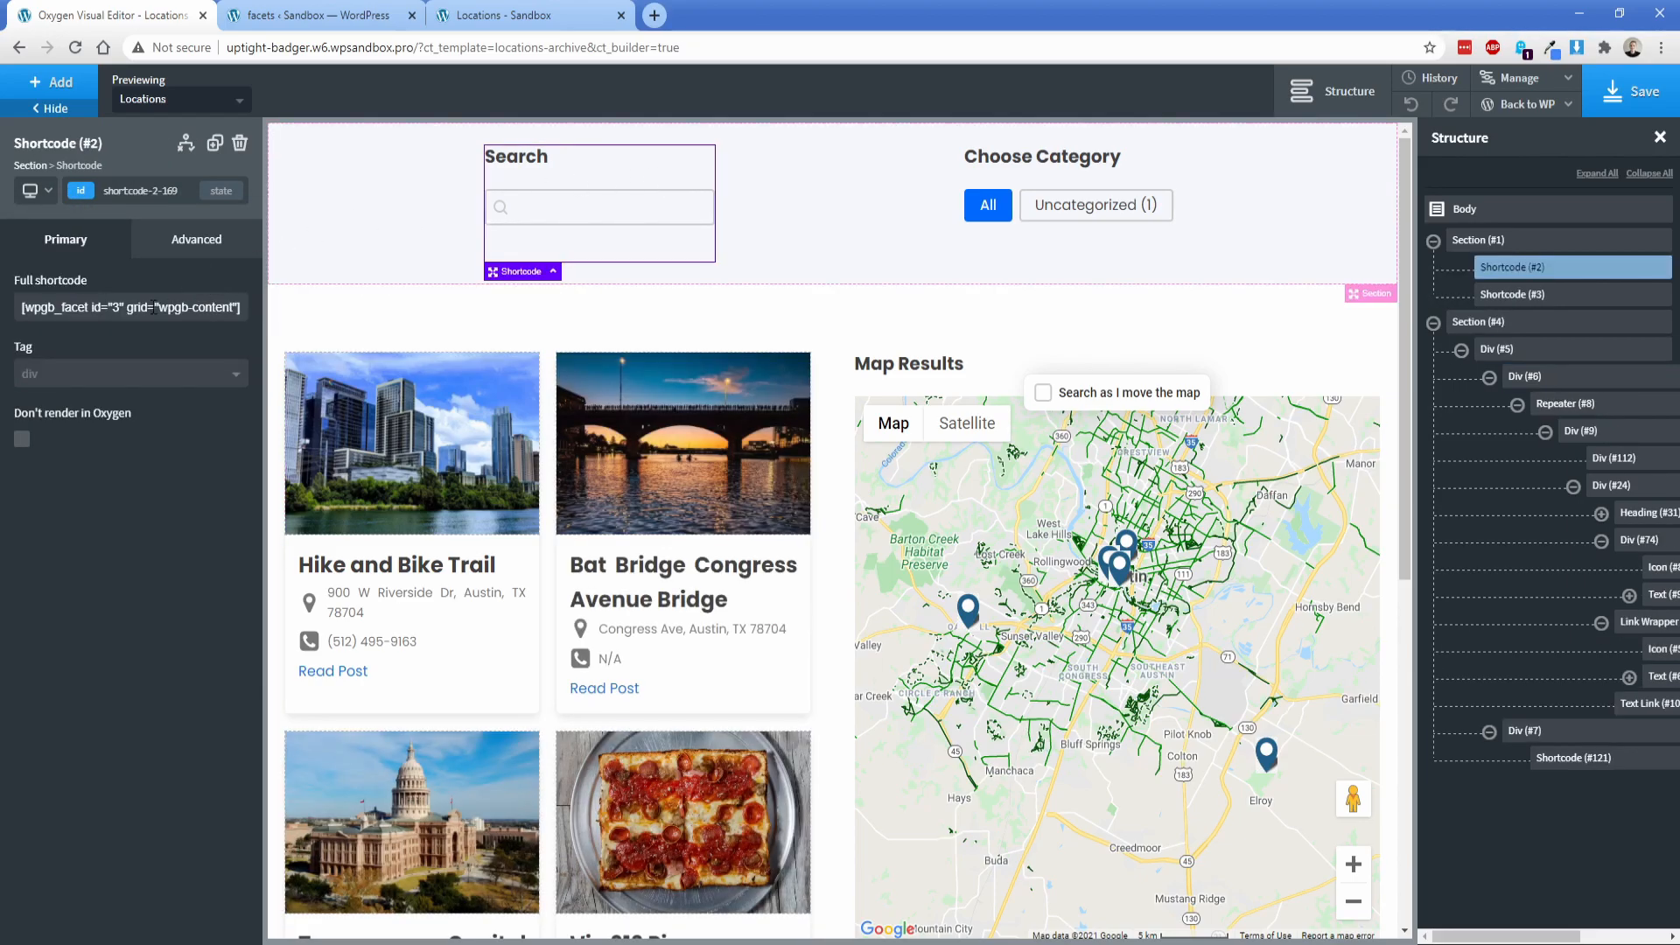
drag(159, 307, 227, 313)
click(205, 307)
Step: Return to the front-end Locations page and test the Food and Nature category filters with the cards and map
click(516, 15)
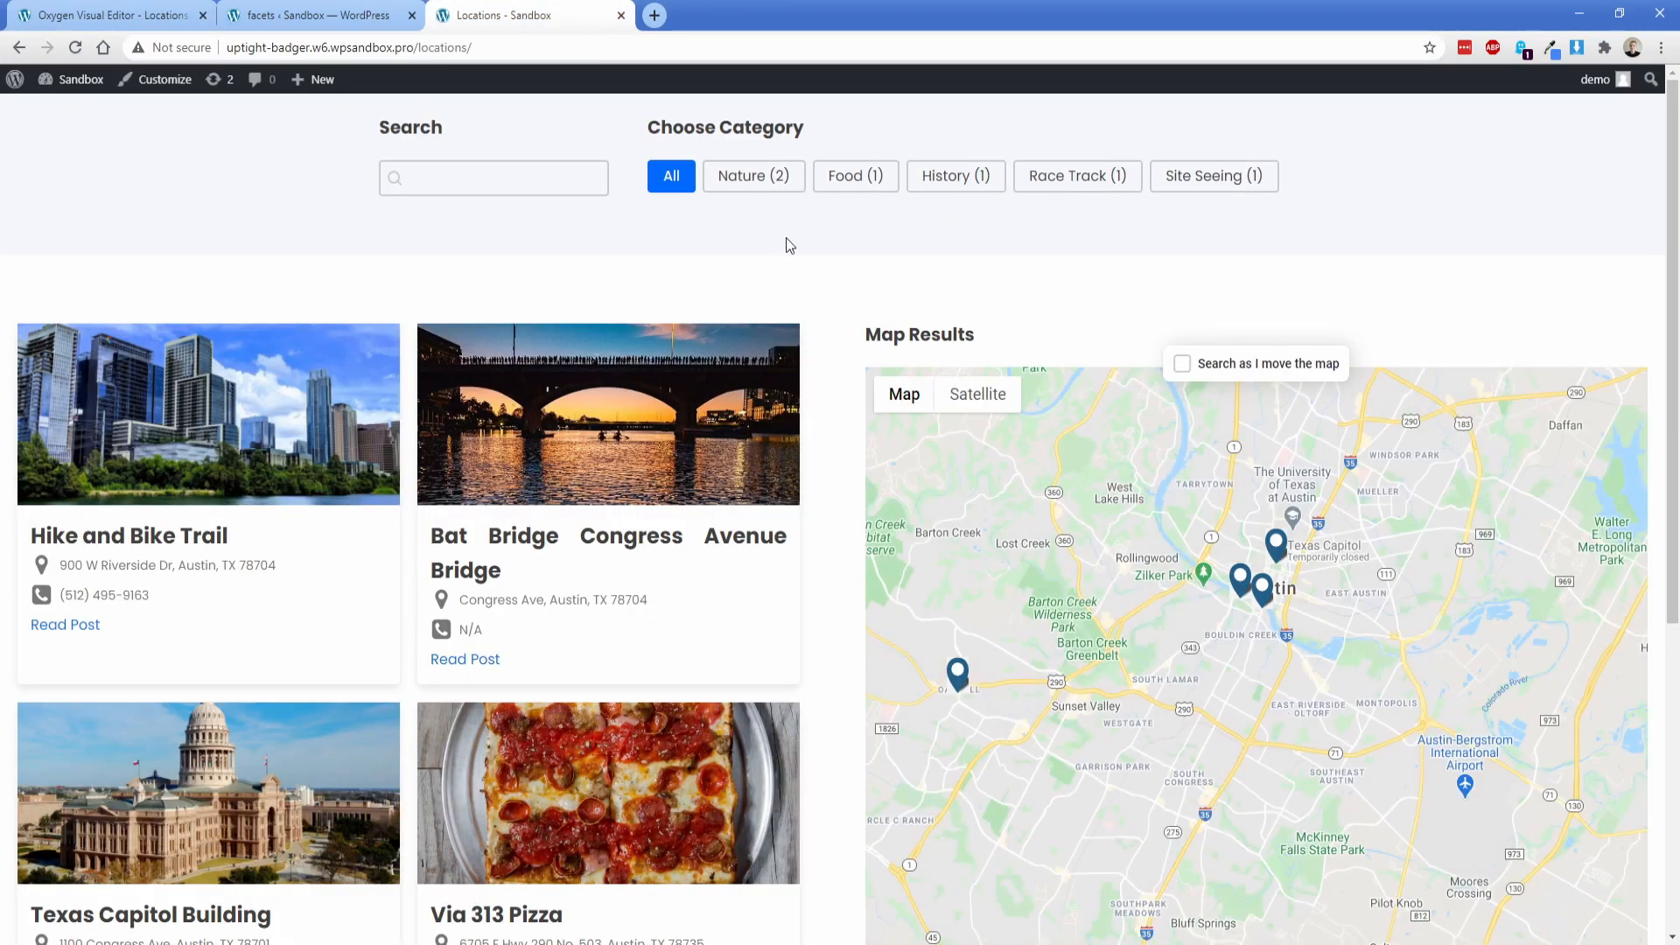
click(843, 180)
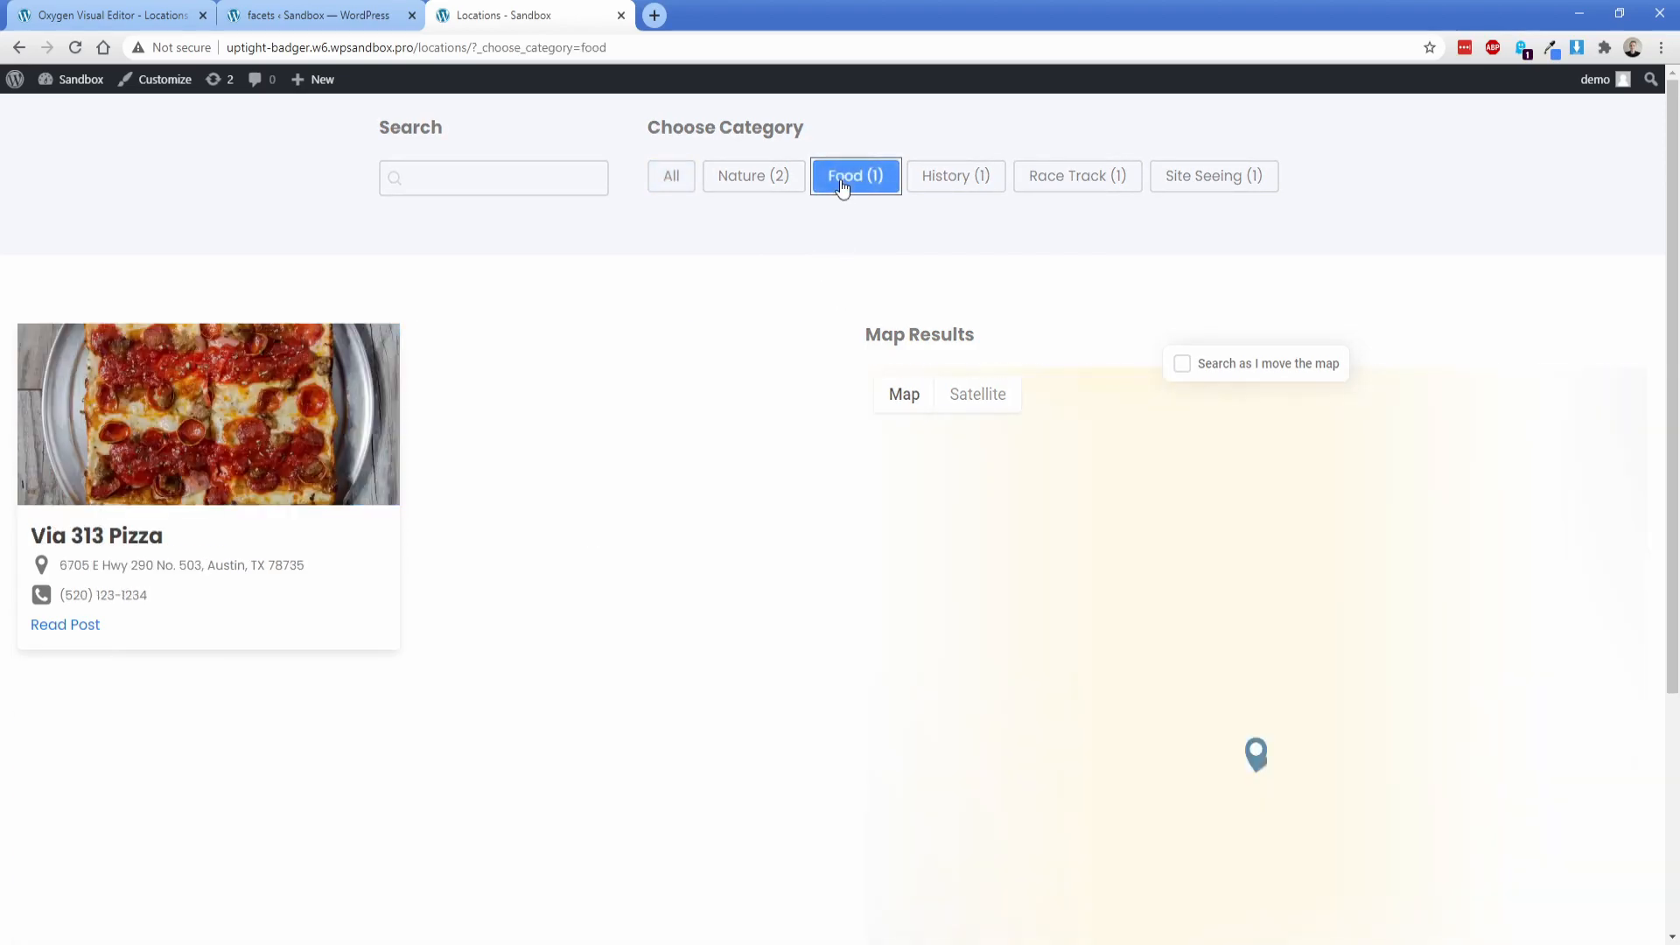
click(758, 181)
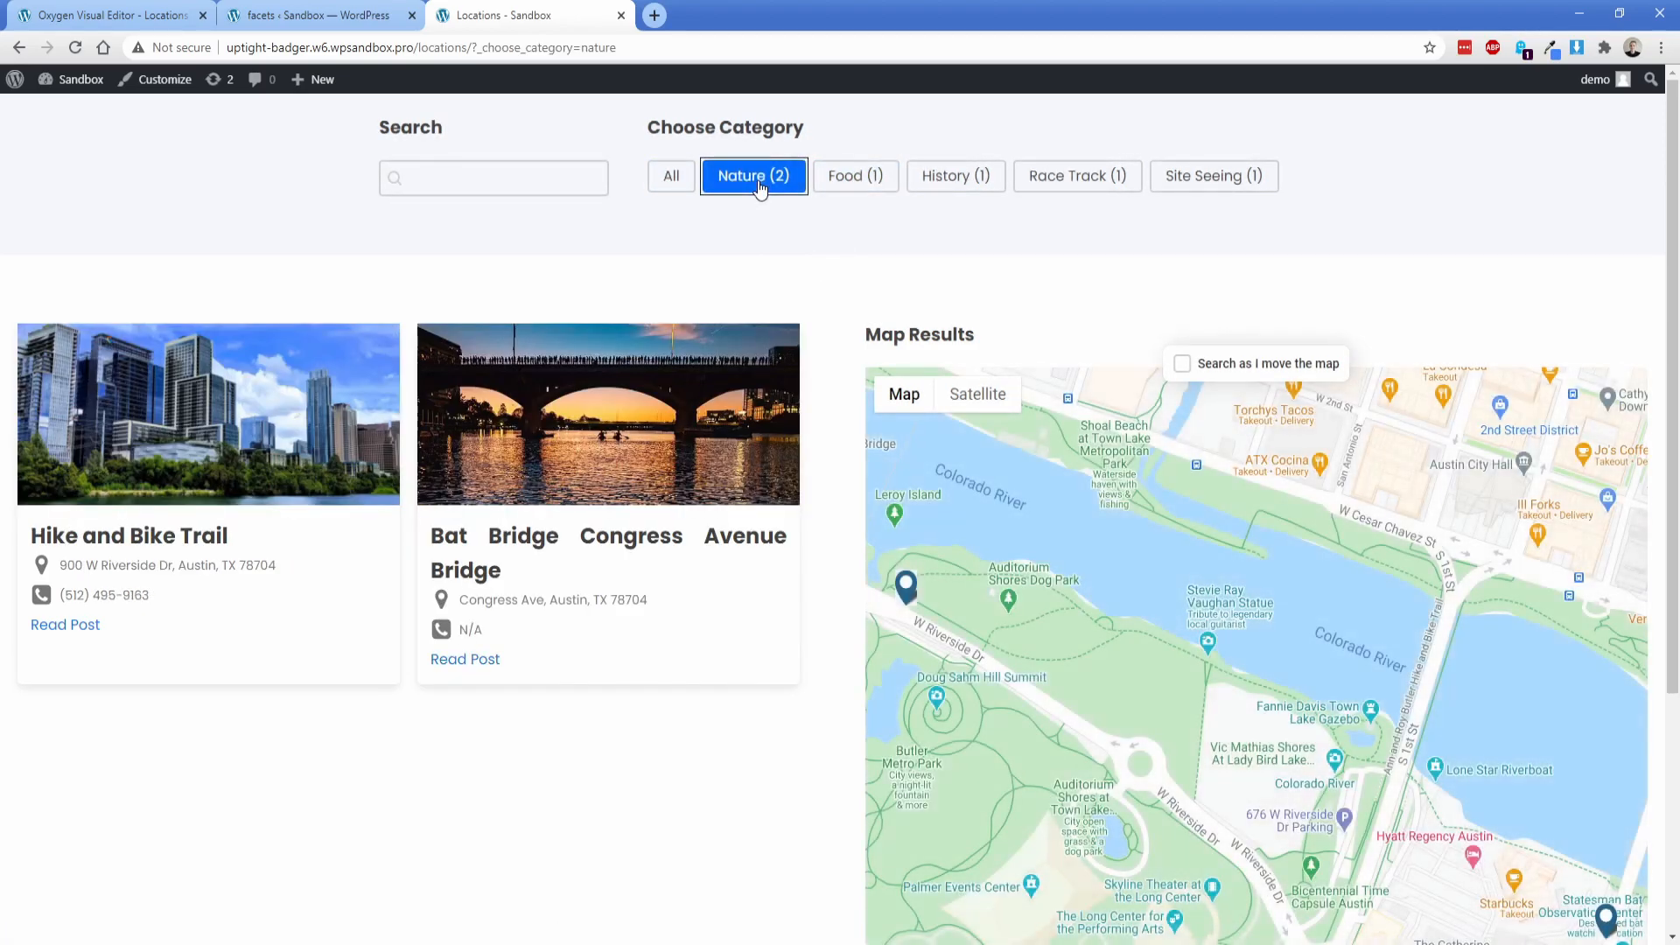
Step: Test the category filter by showing all locations, only Food, and all locations again
click(674, 185)
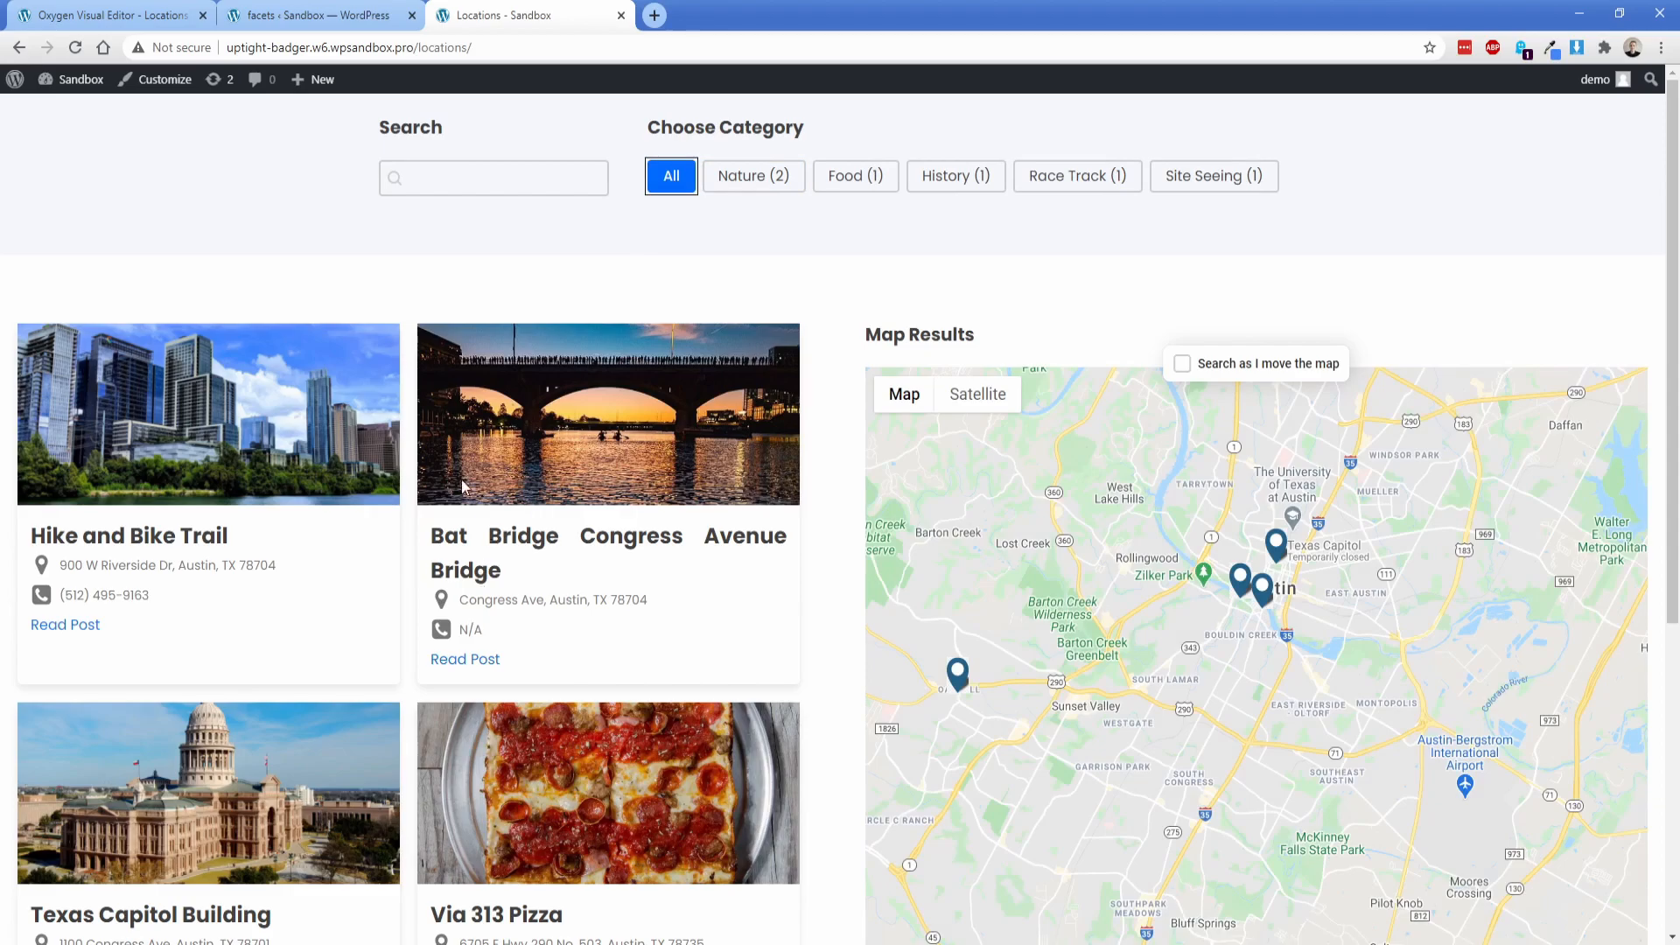
click(853, 186)
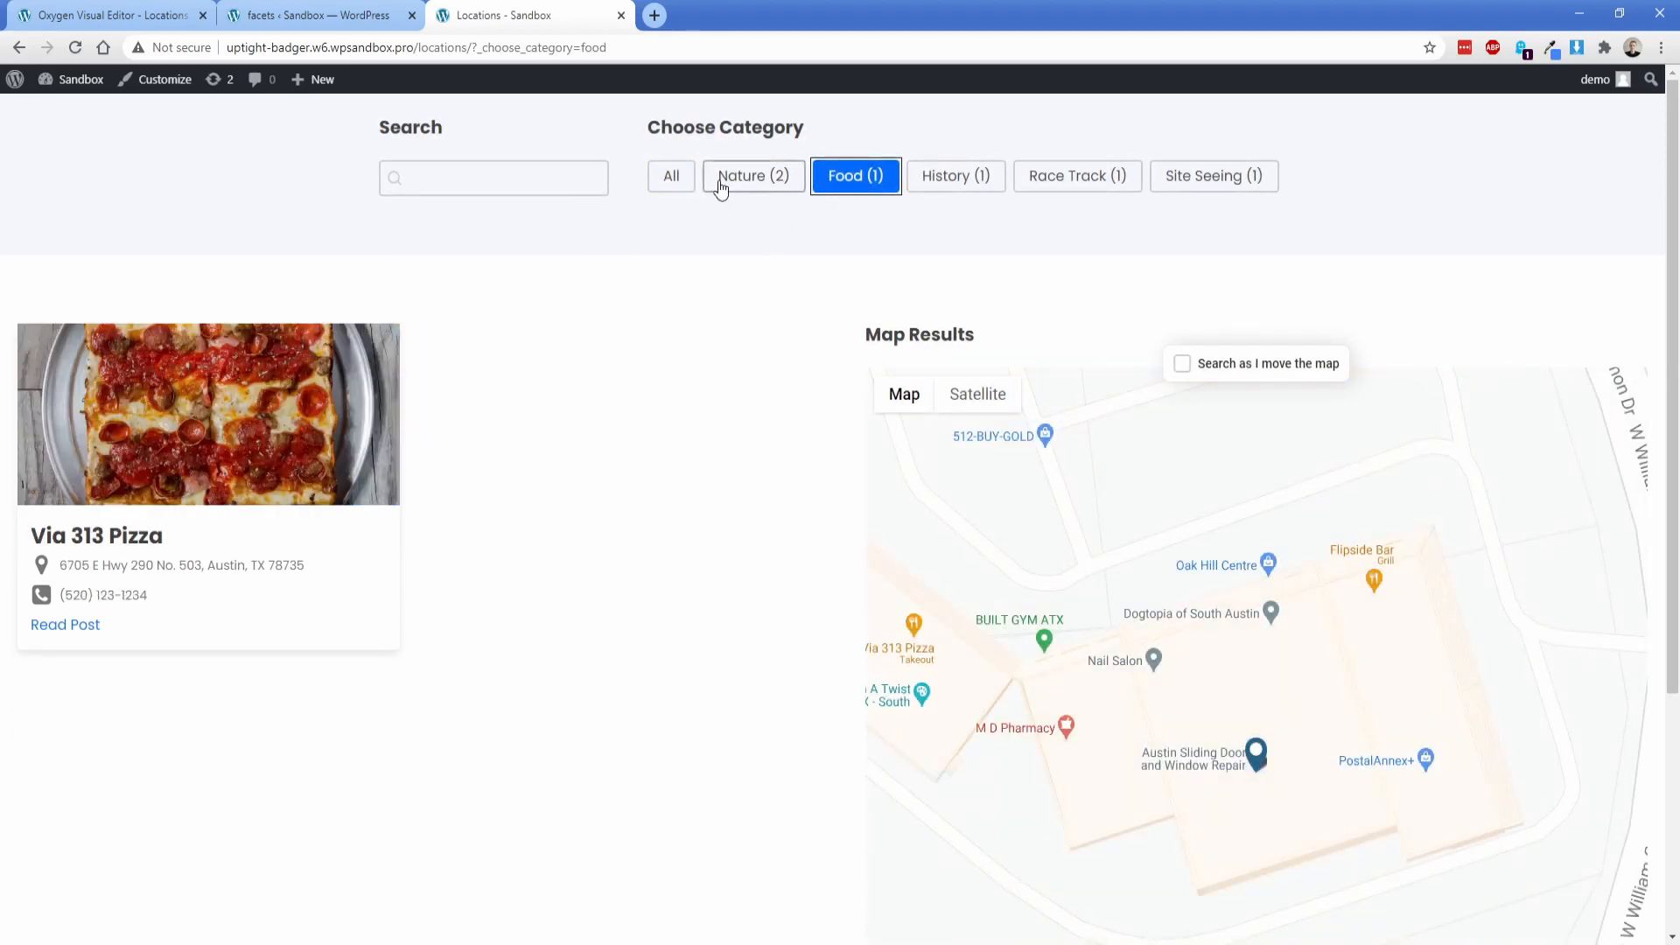
click(671, 179)
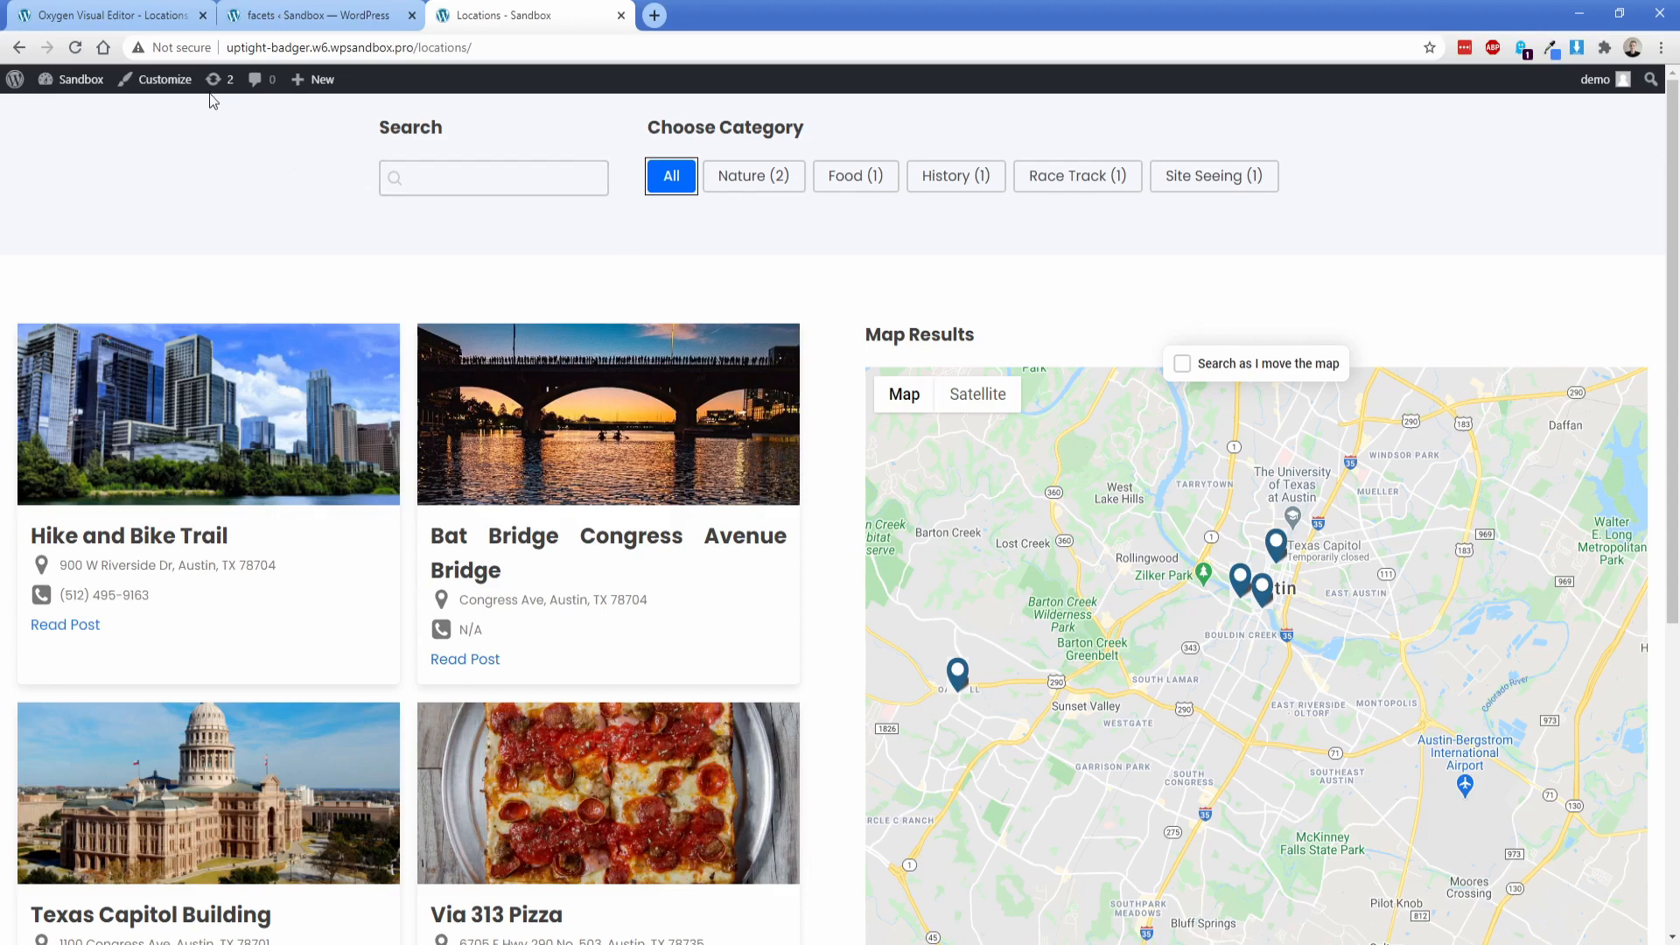
Step: Switch to the Oxygen editor, add a Code Block beside the Search shortcode, and comment out its default PHP echo line
click(140, 15)
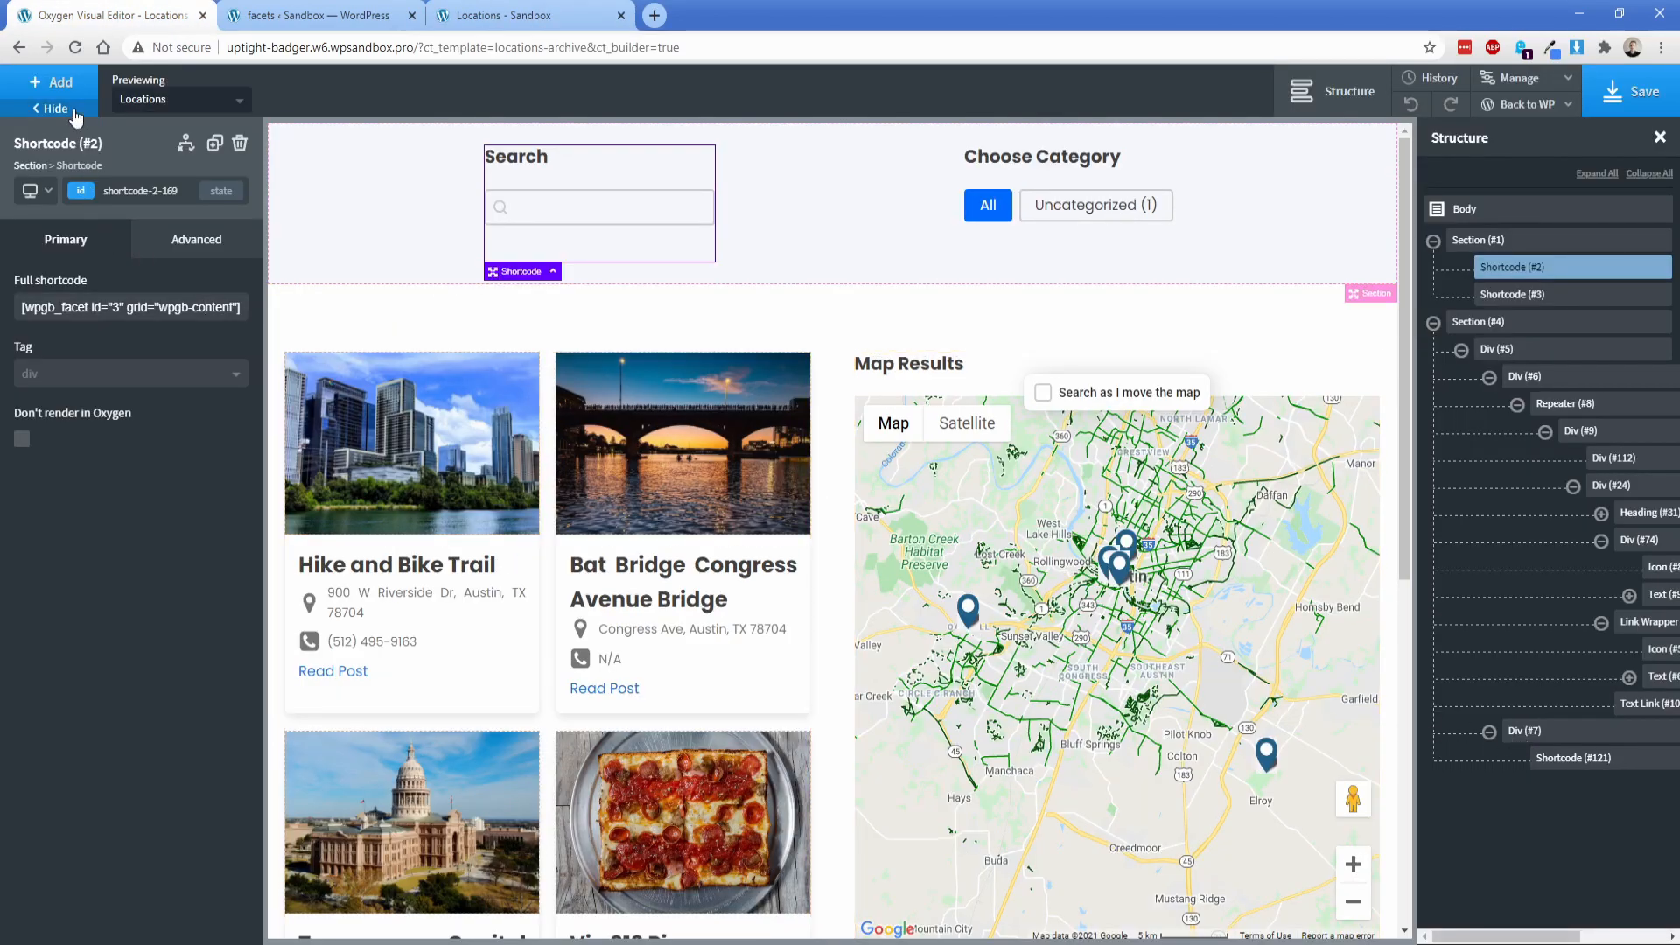
click(61, 87)
text(d)
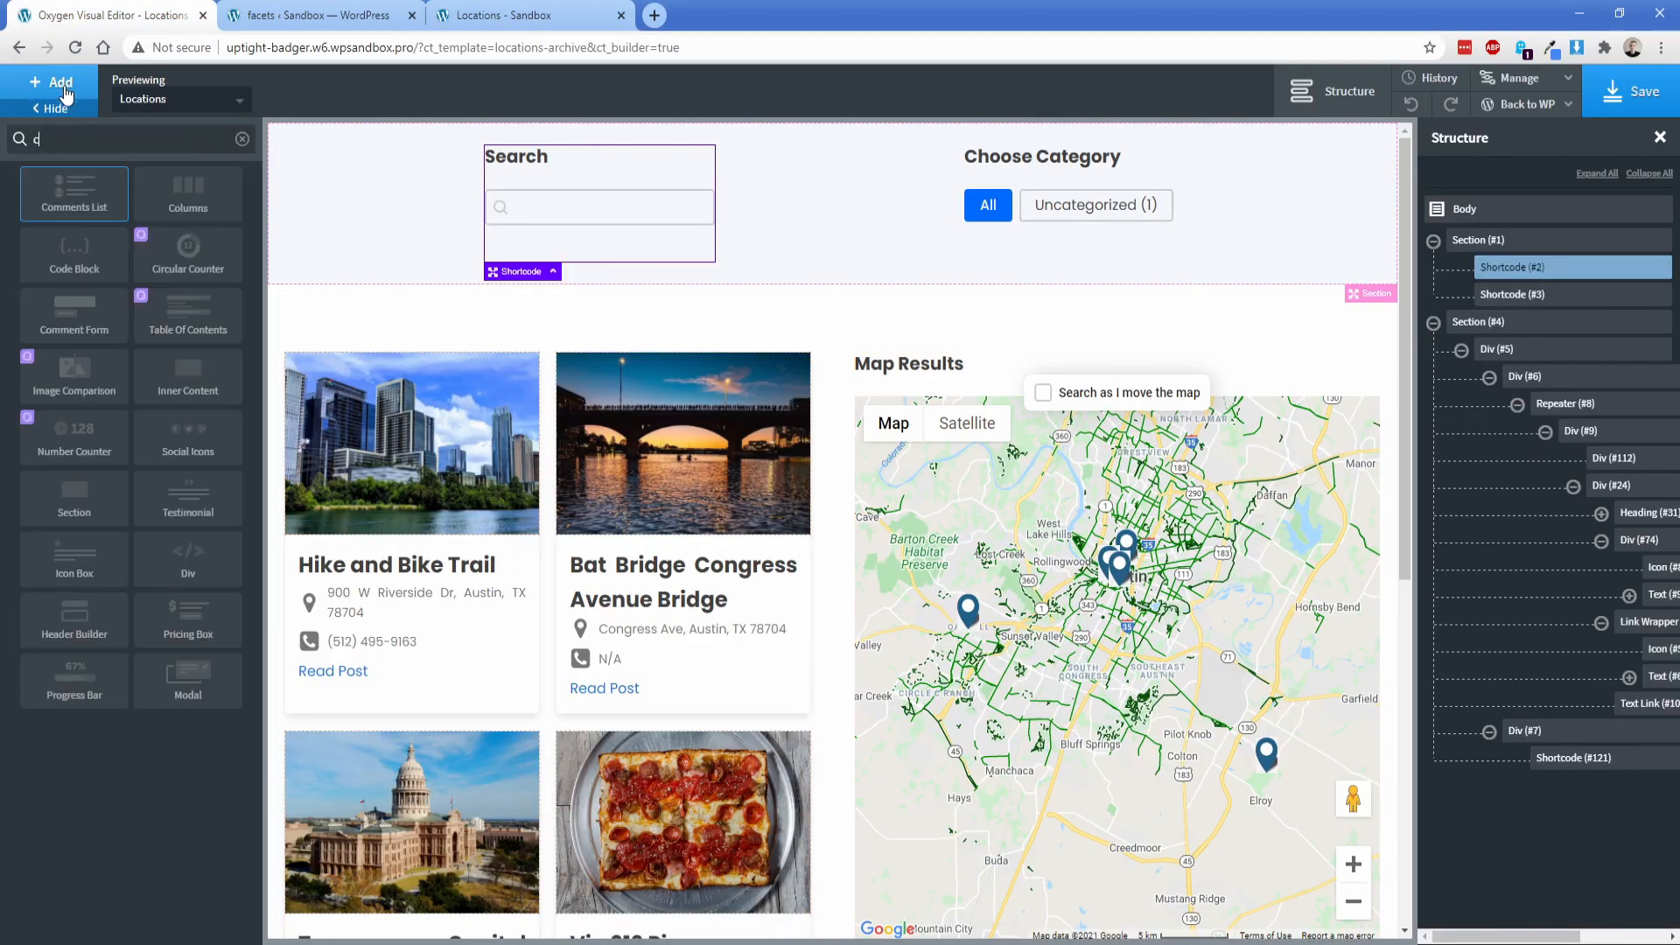
click(75, 255)
click(120, 358)
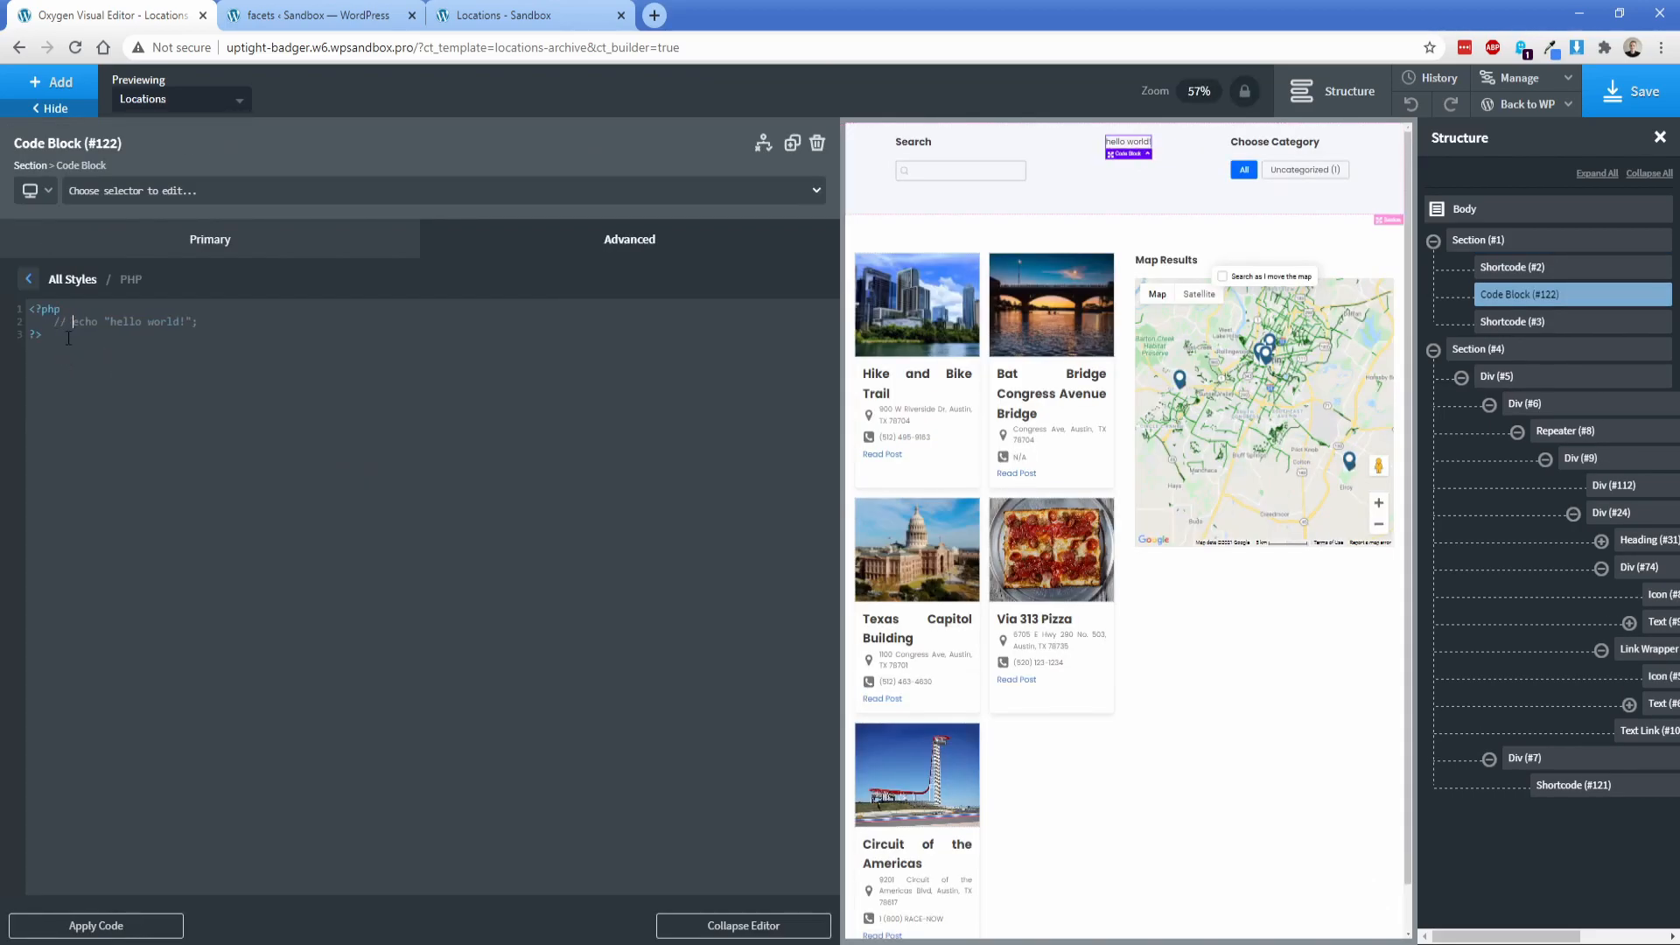
click(122, 252)
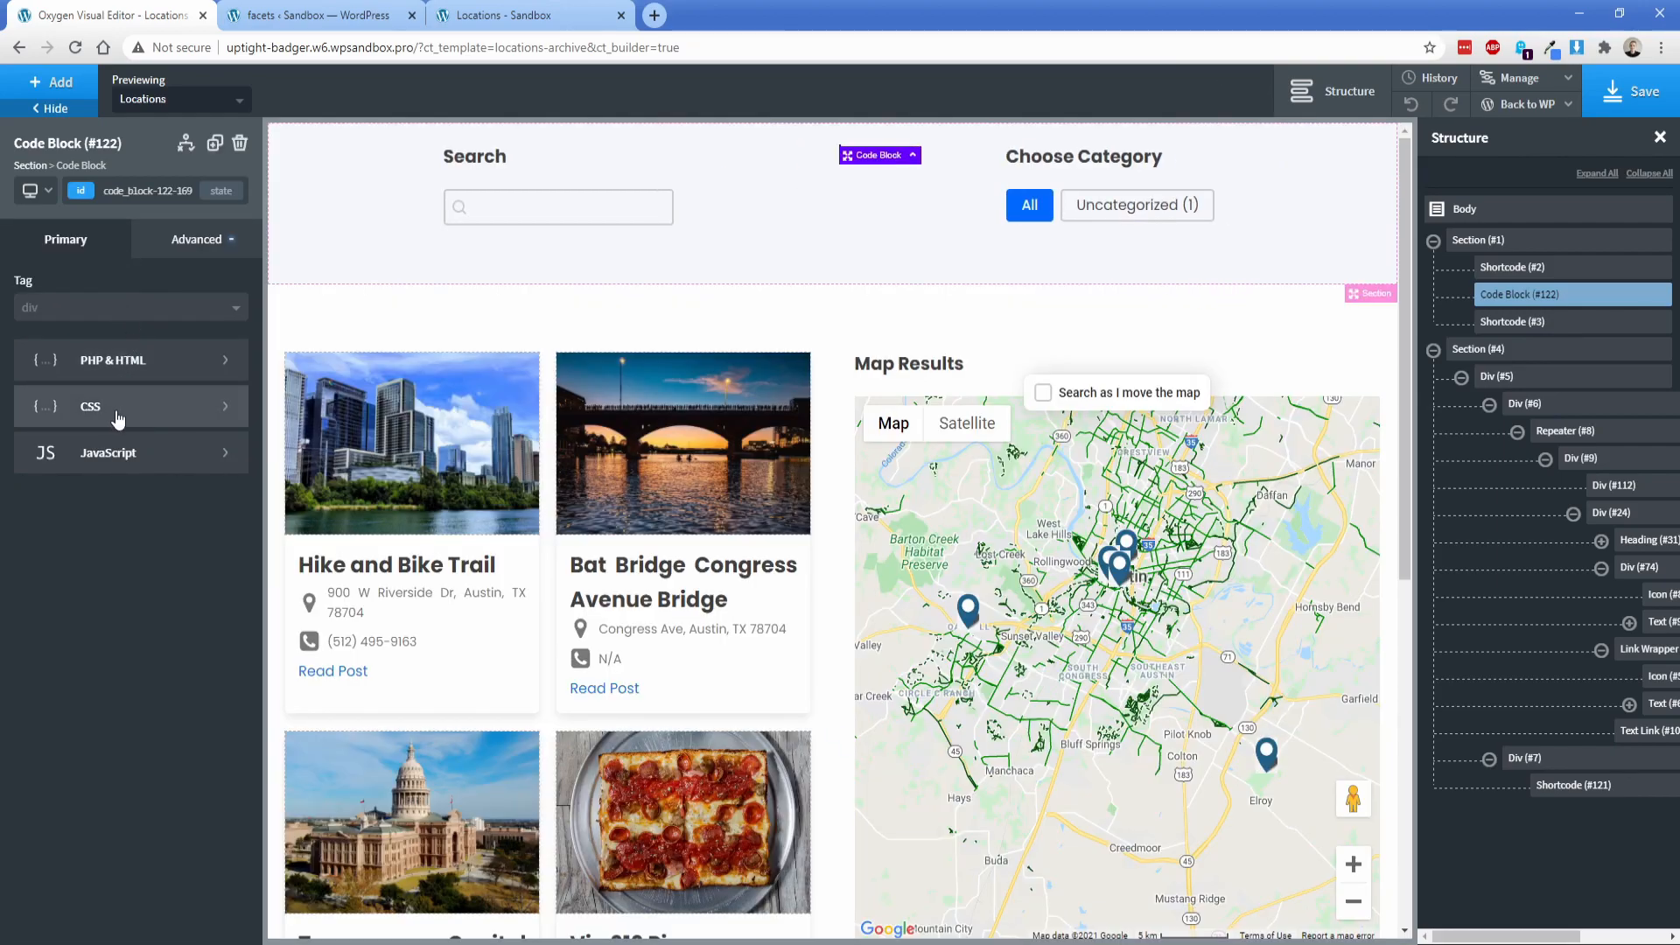
Step: Paste the "post-animation" keyframes and the .post-animation class rule into the Code Block's CSS
click(116, 409)
text(@keyframes post-animation {   from {     opacity: 0;     transform: translateY(50px);   }   to {     opacity: 1;     transform: translatey(0);   } }  .post-animation {   animation: post-animation 0.3s ease; })
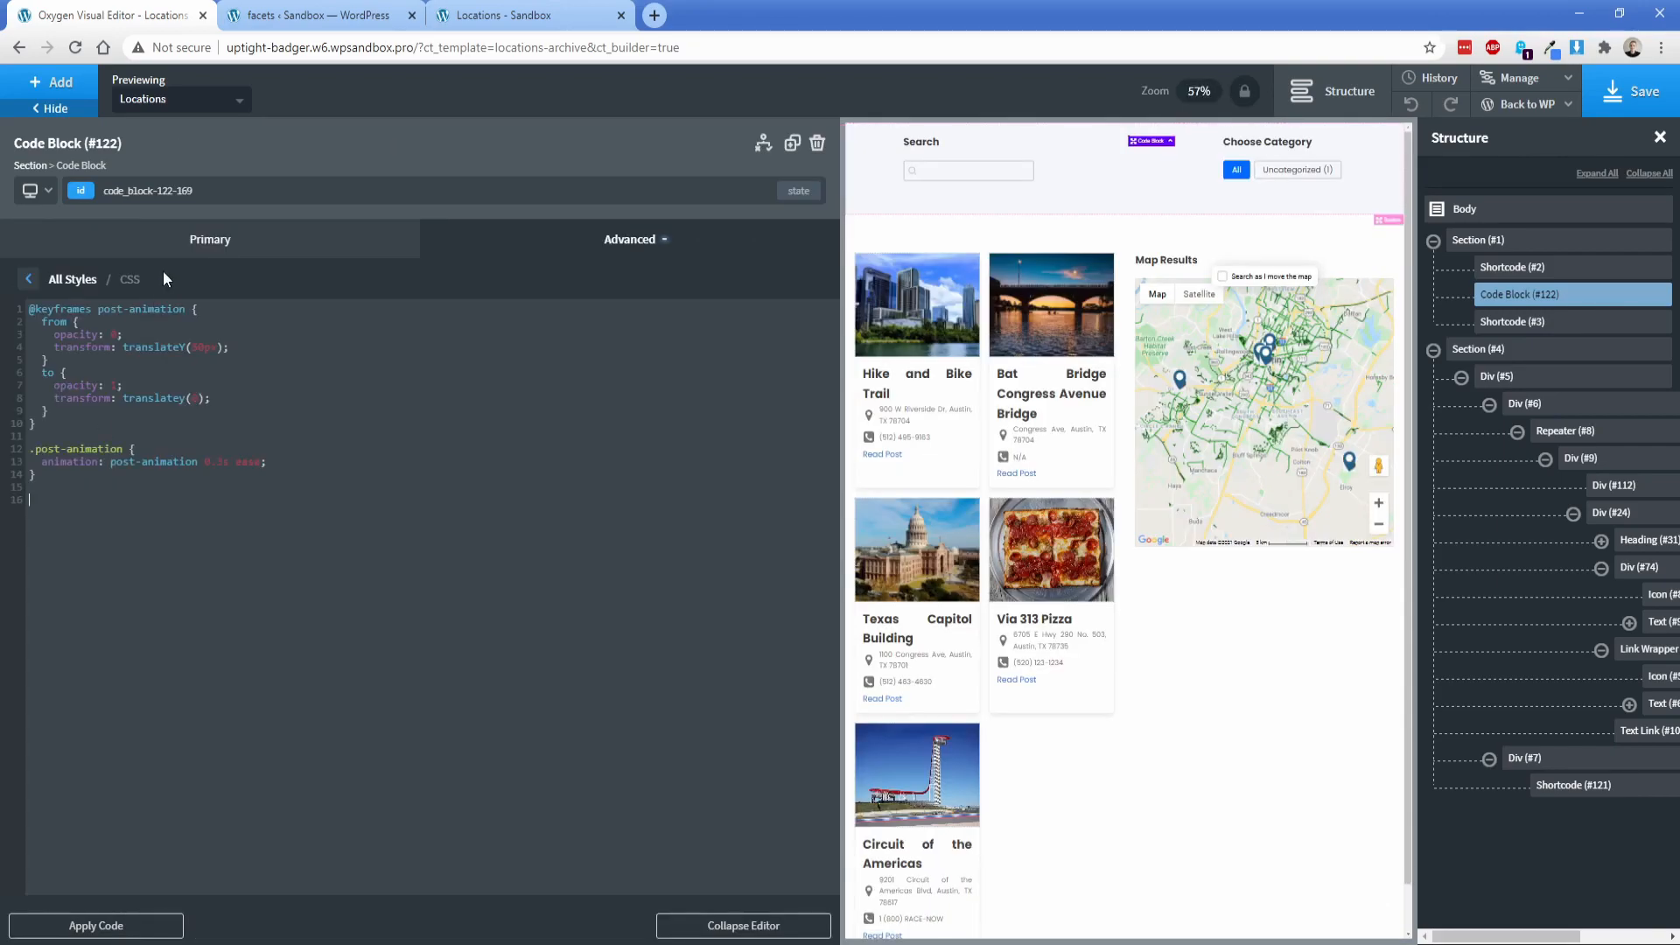
click(169, 259)
Step: Paste the WP_Grid_Builder script that animates appended posts into the Code Block's JavaScript and save the template
click(119, 453)
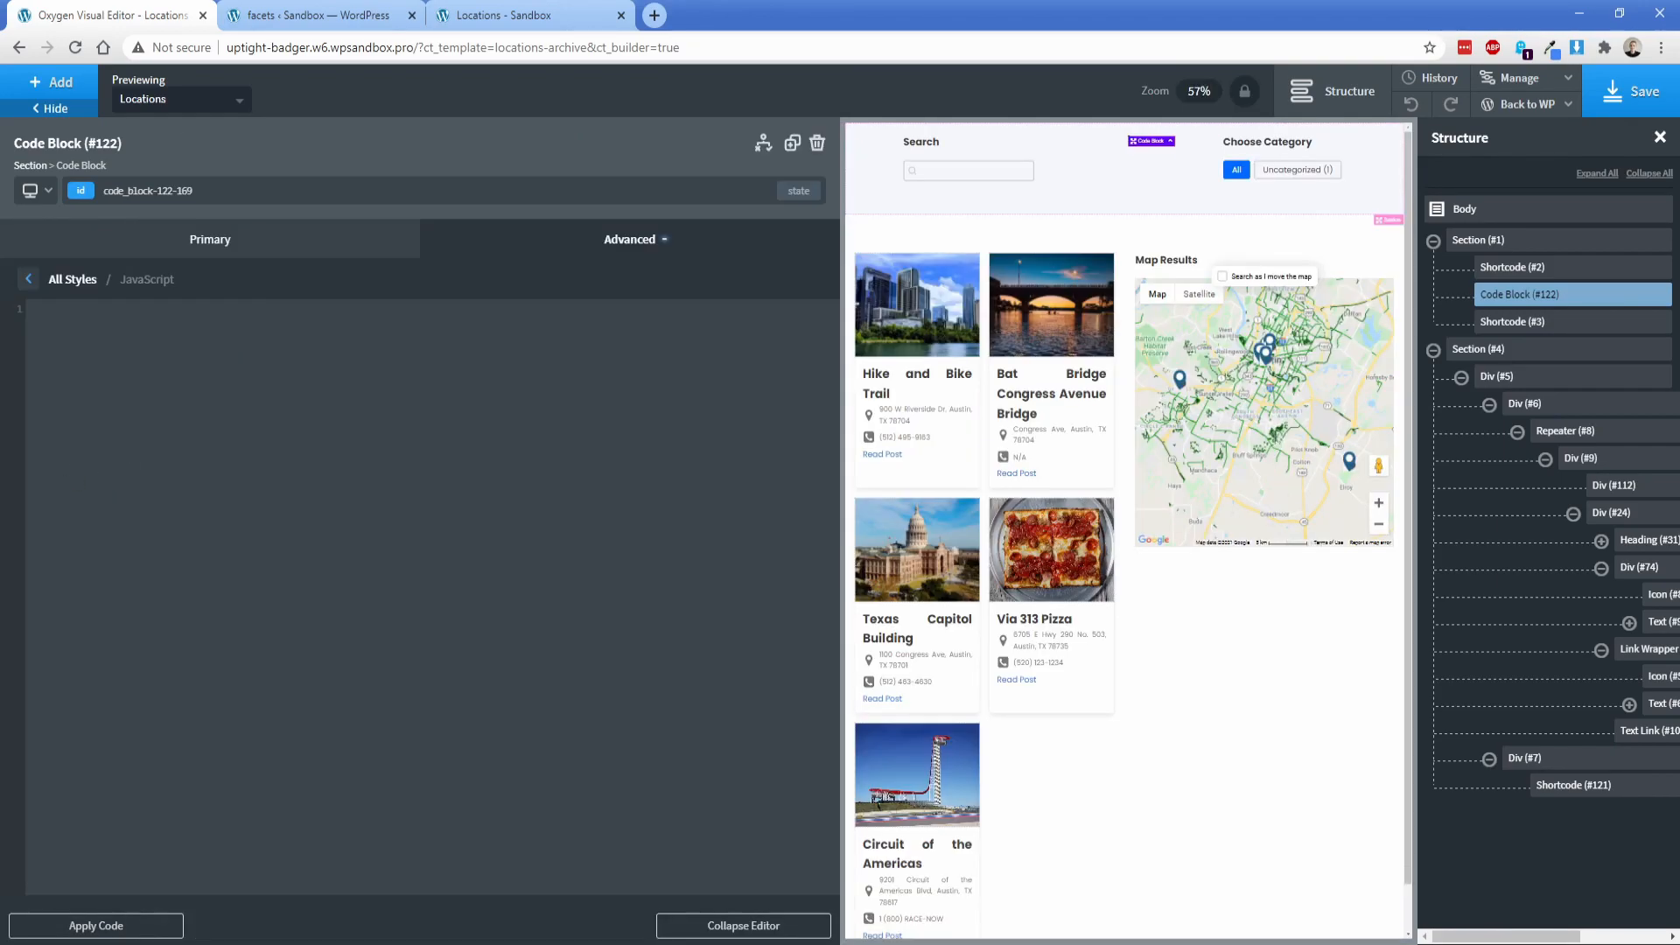
text(window.WP_Grid_Builder && WP_Grid_Builder.on( 'init', onInit );  function onInit( wpgb ) { 	console.log( 'instance', wpgb.instance ); 	wpgb.facets.on( 'appended', onAppended ); }  function onAppended( posts ) { 	posts.forEach( animate ); }  function animate( post, index ) {  	post.style.opacity = 0;  	setTimeout( function() { 		requestAnimationFrame( function() { 			post.removeAttribute( 'style' ); 			post.classList.add( 'post-animation' ); 		} ); 	}, index * 80 ); })
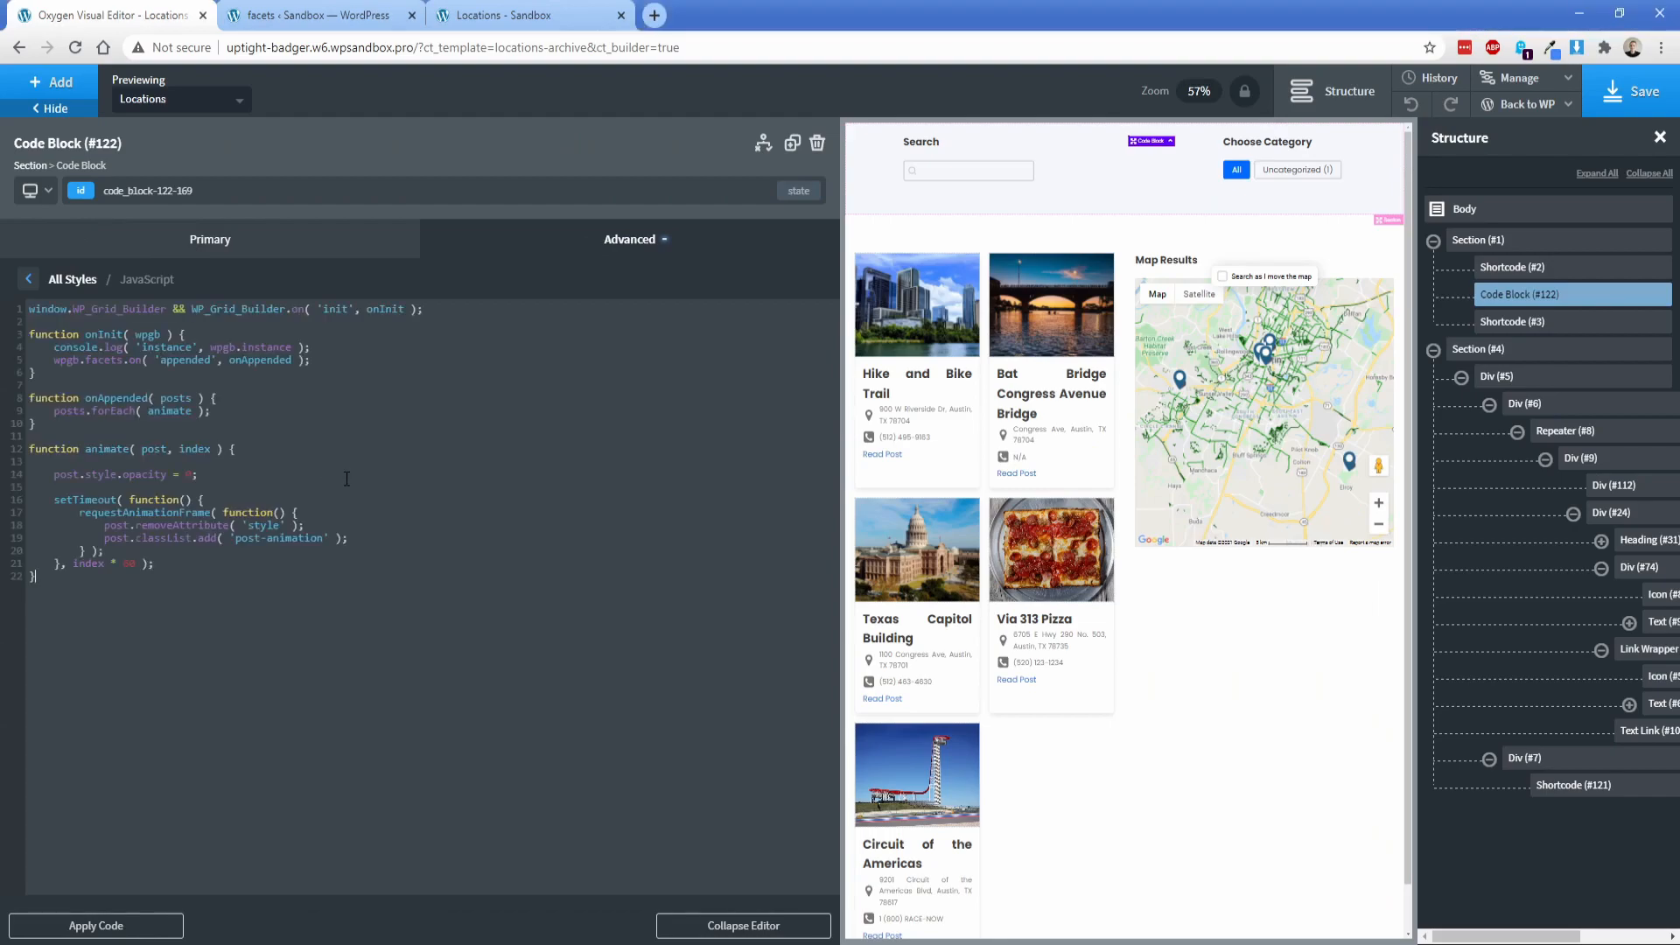
click(1640, 94)
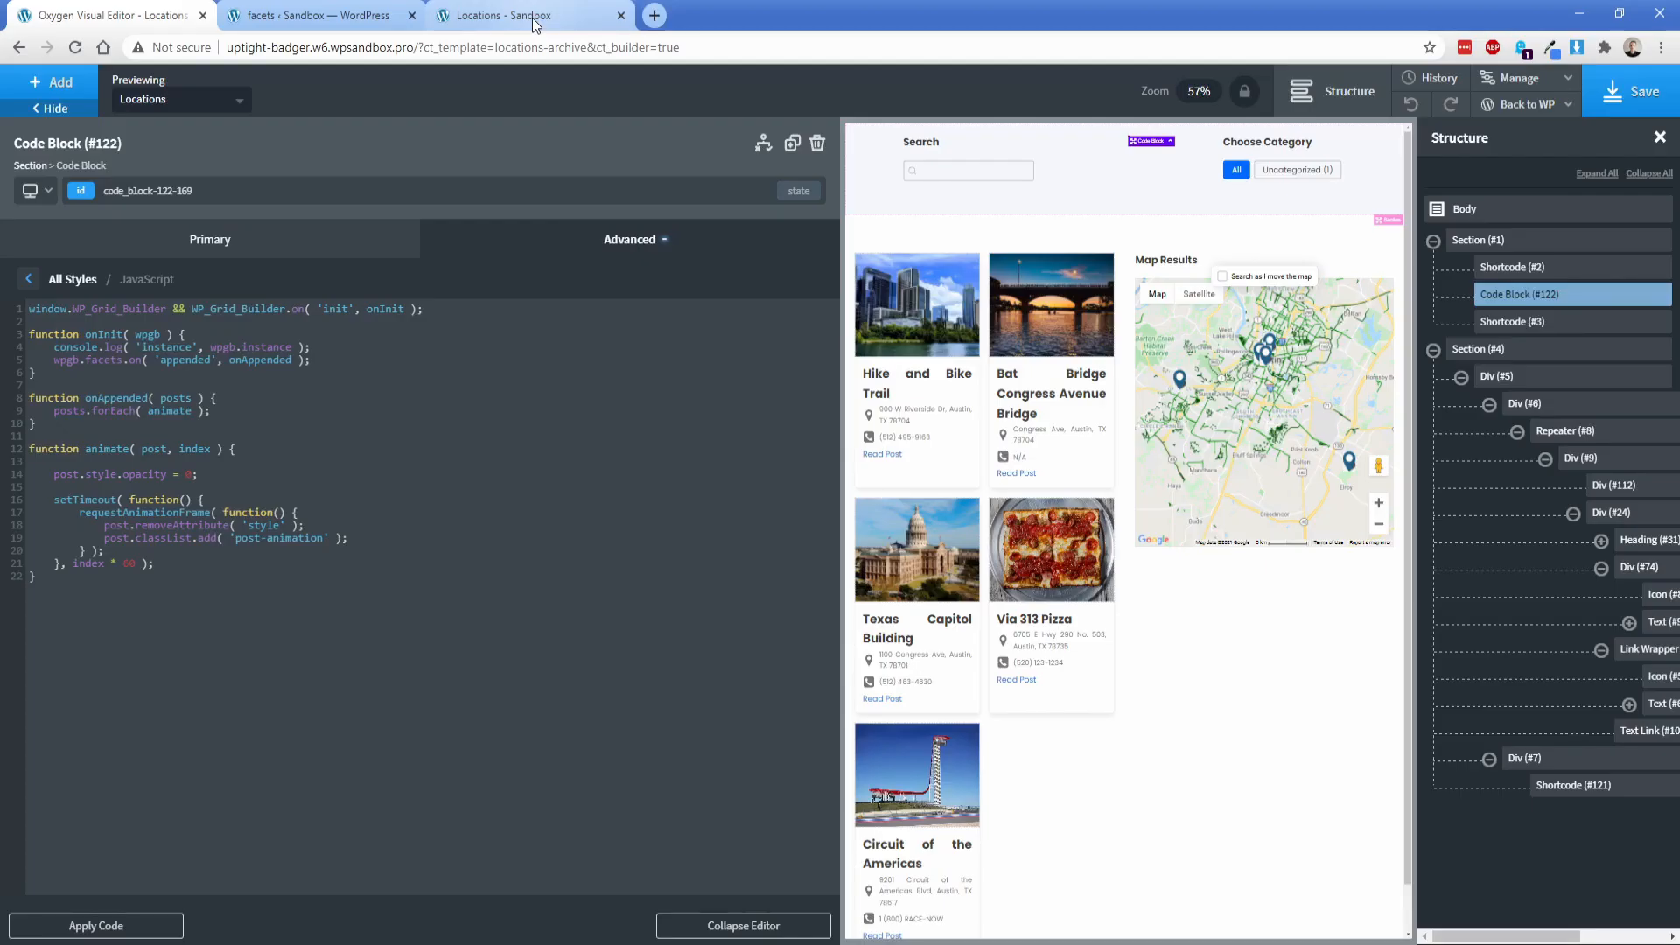
Step: Reload the front-end Locations page and test the card animation with the Nature, Food, History and All category filters
click(533, 17)
key(F5)
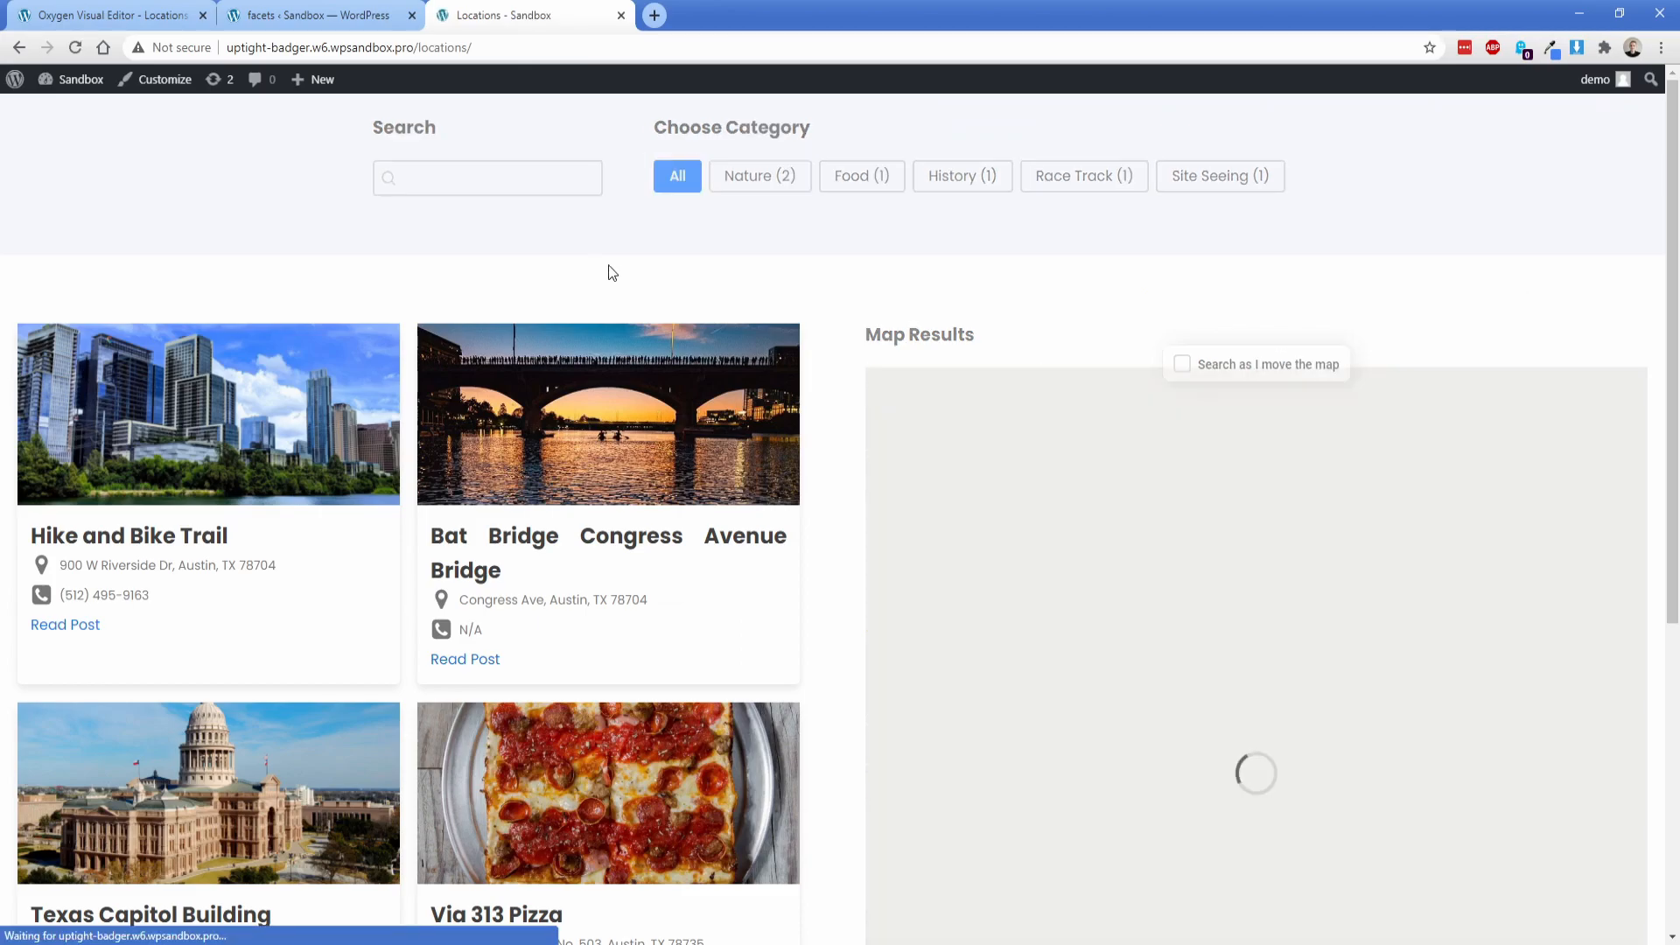
click(783, 176)
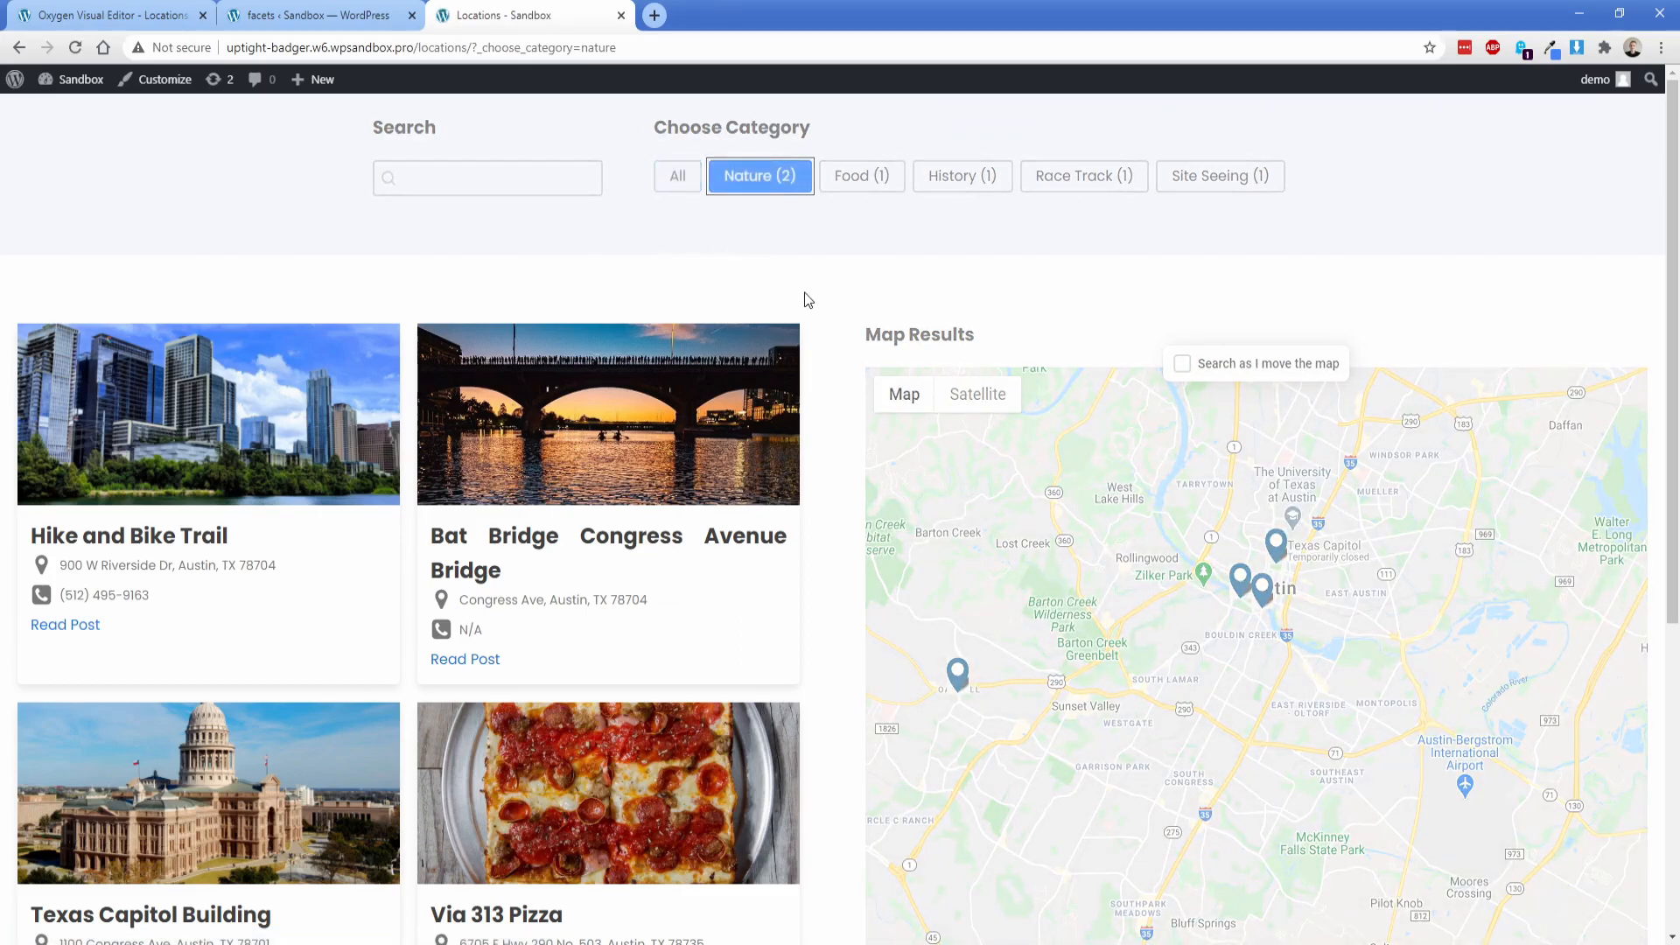
click(859, 185)
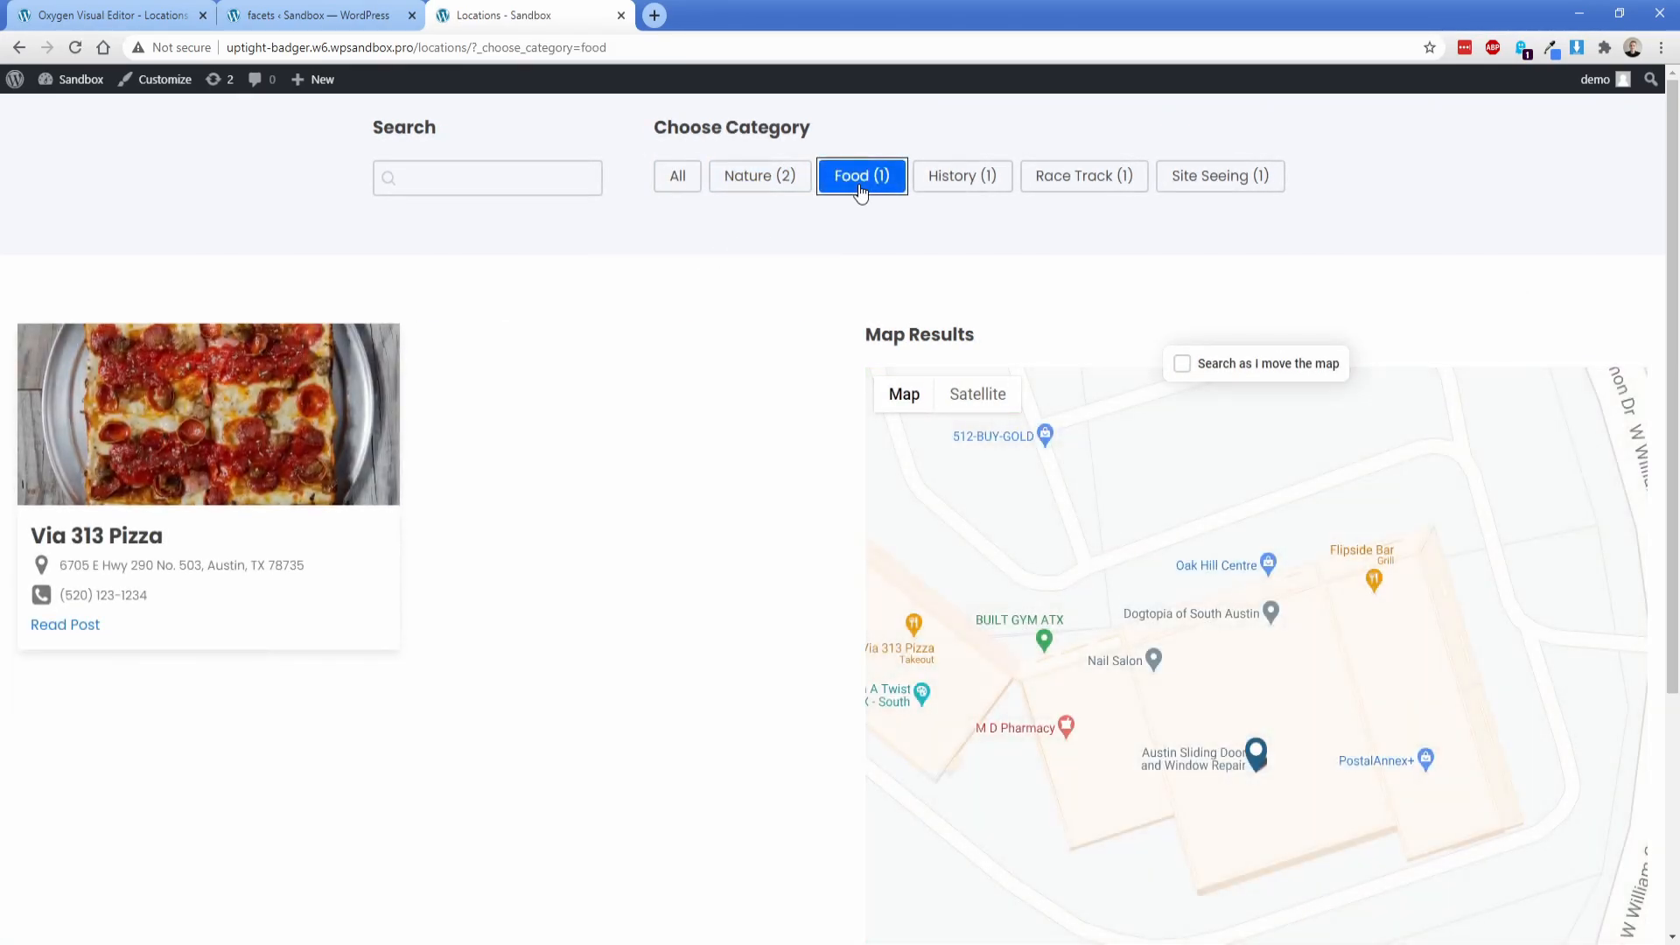
click(945, 182)
click(752, 182)
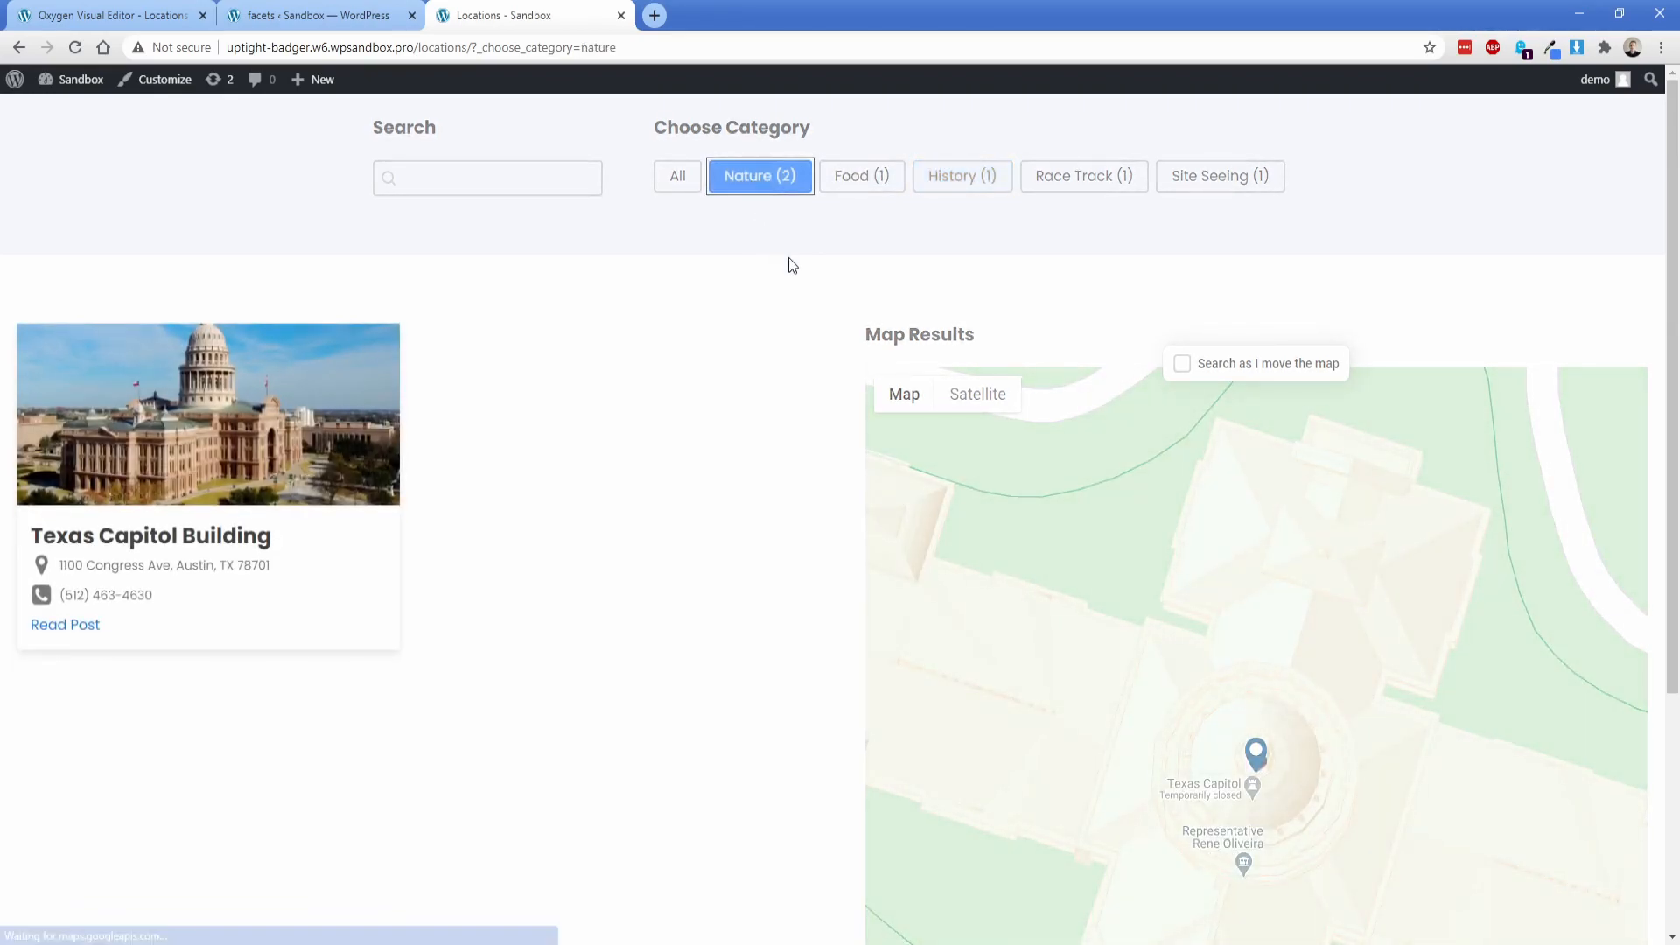
click(680, 184)
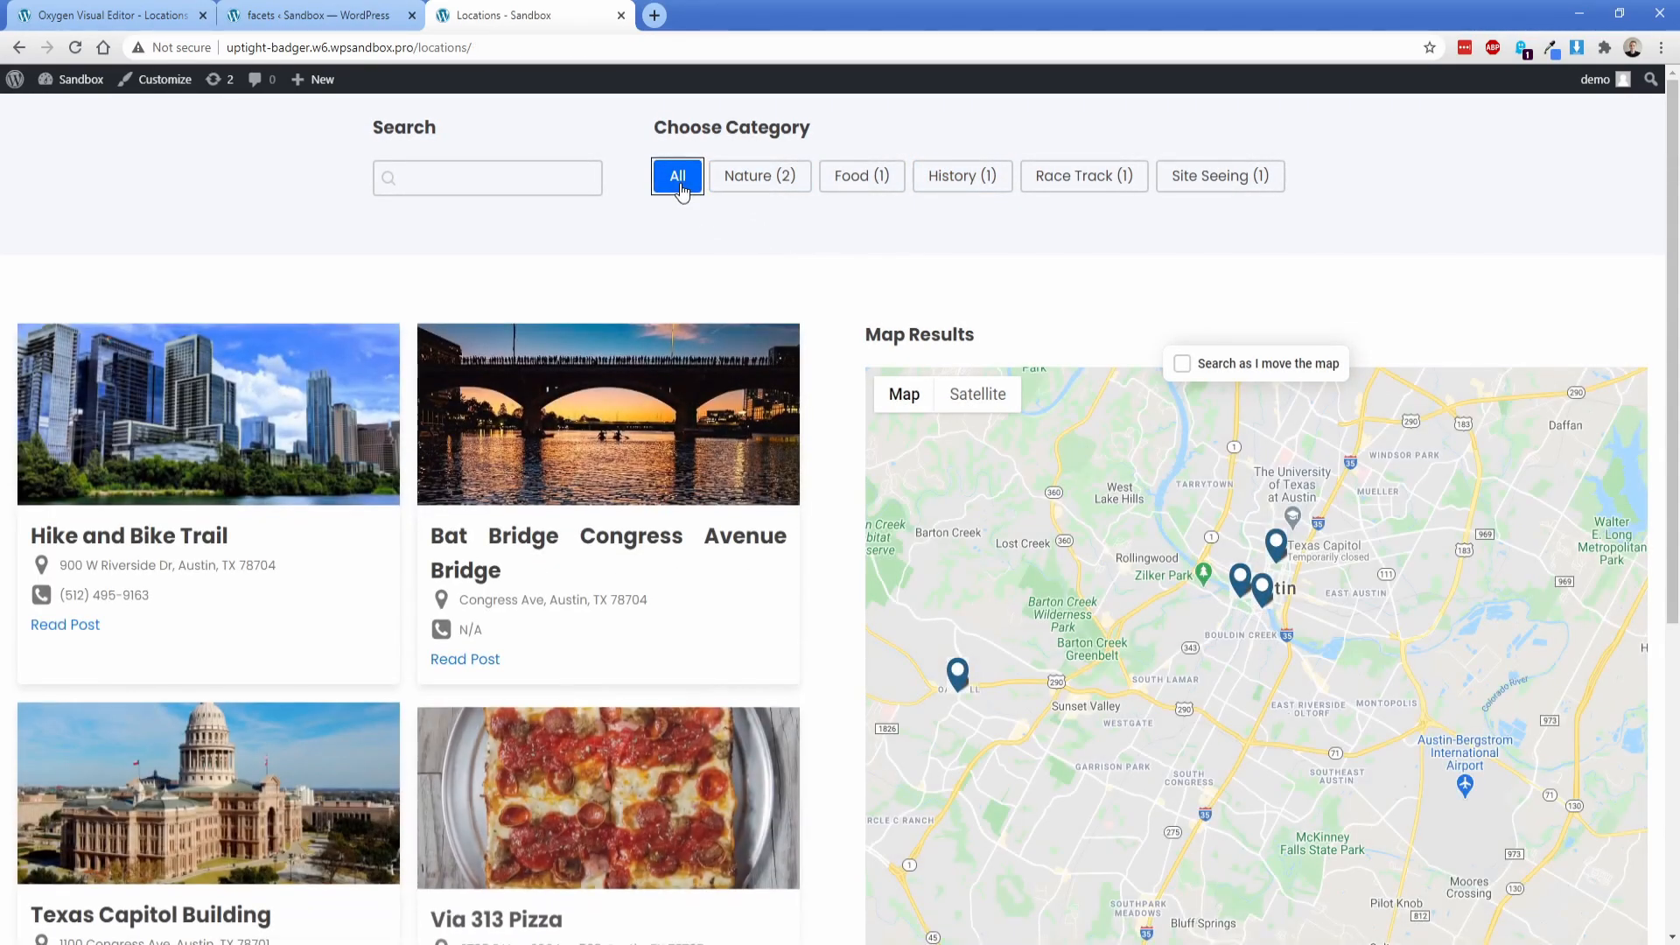
click(763, 179)
click(682, 181)
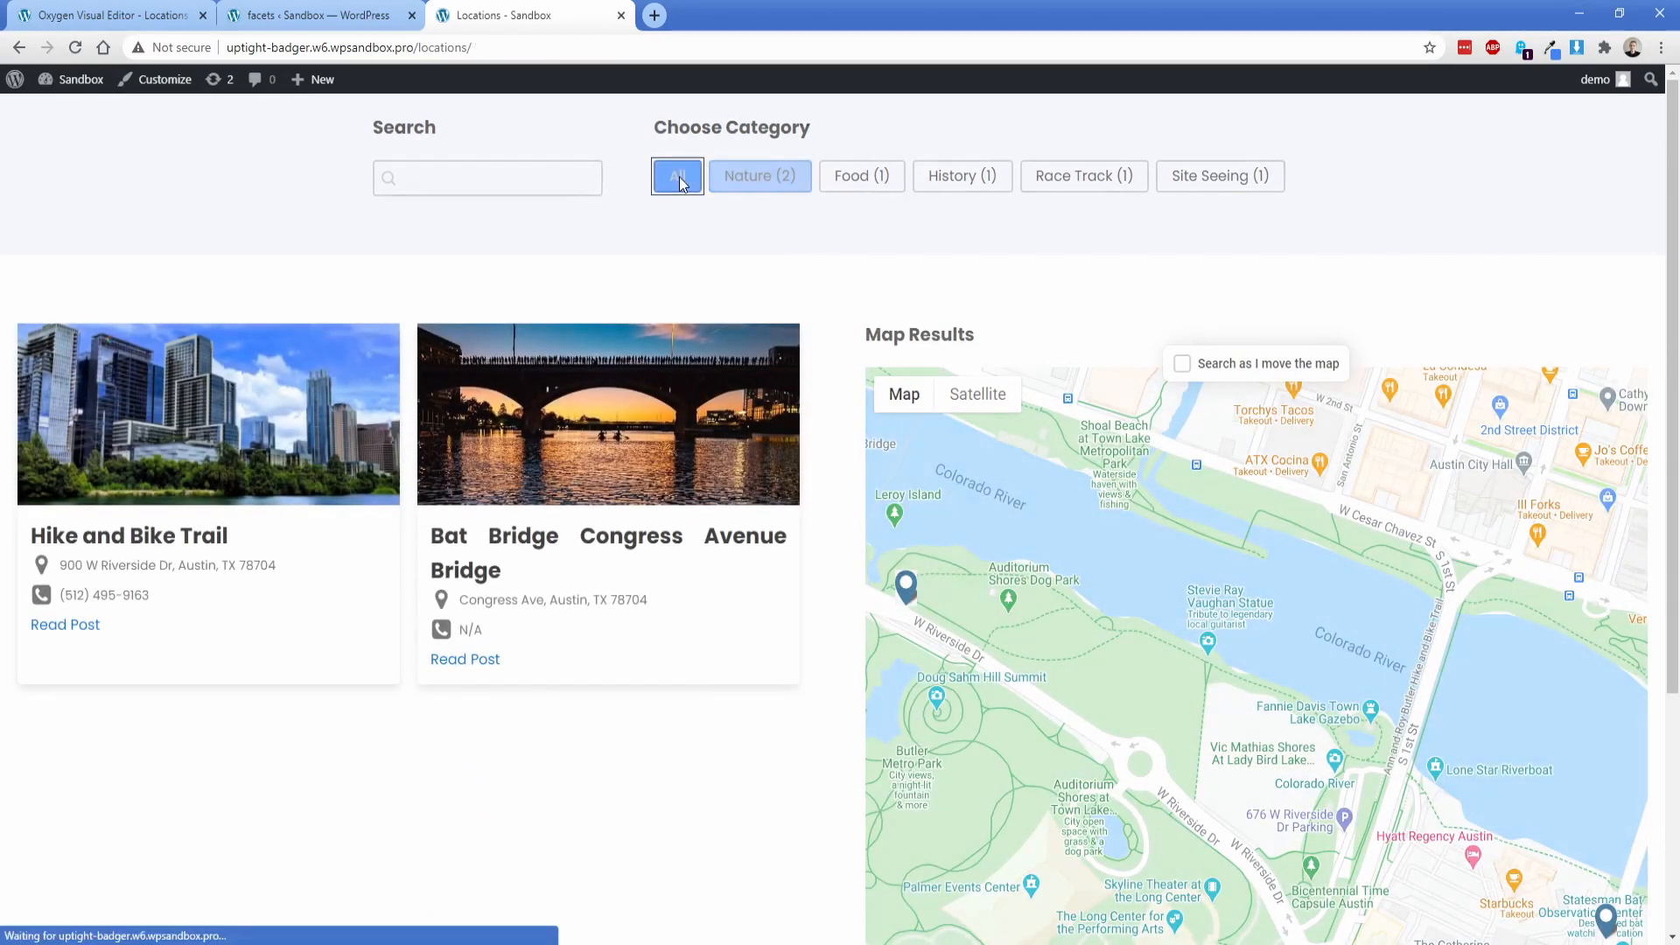
click(730, 179)
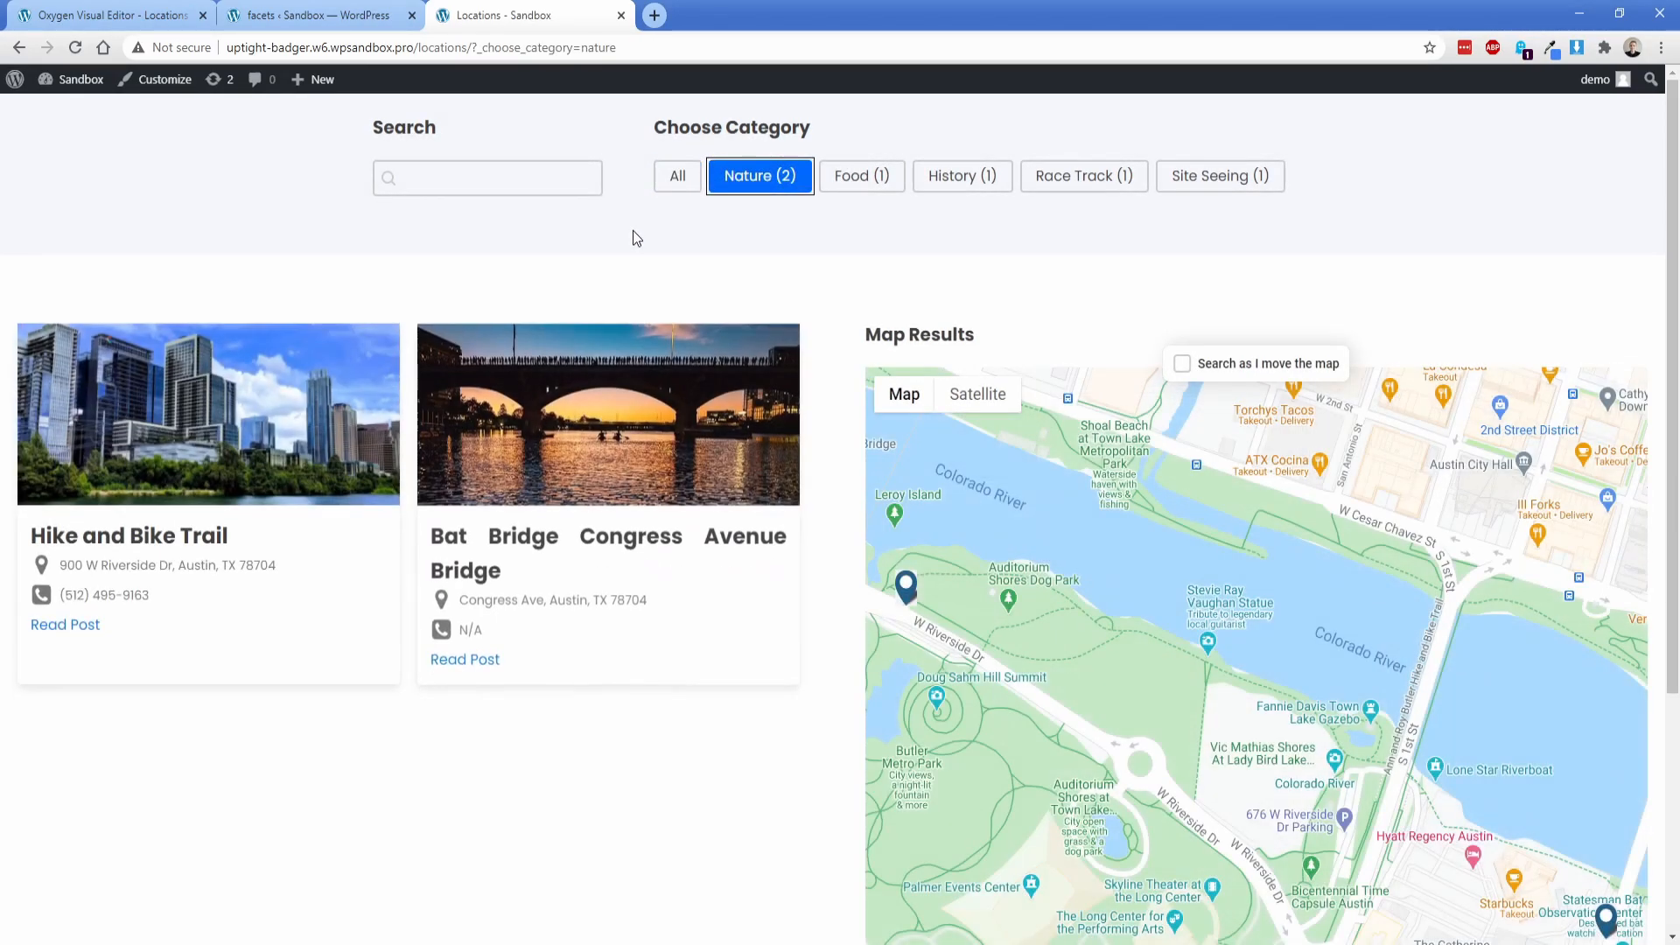
Step: Enable "Search as I move the map" and pan the map around Austin to test the animated map filtering
click(1182, 363)
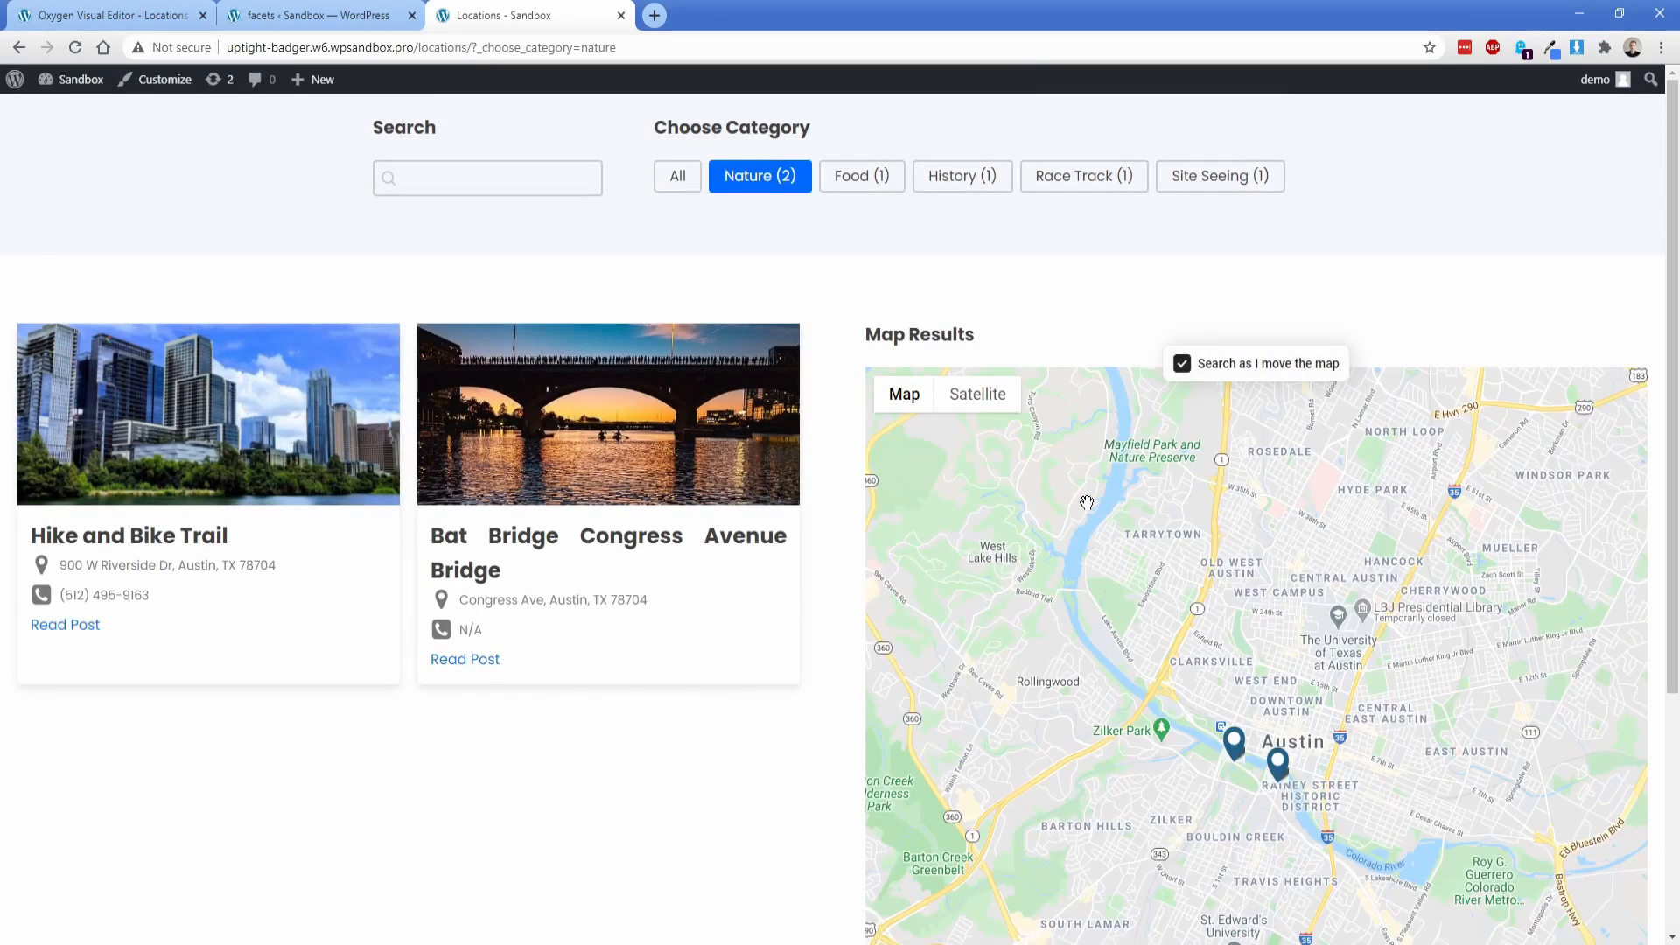
drag(1372, 466, 1286, 608)
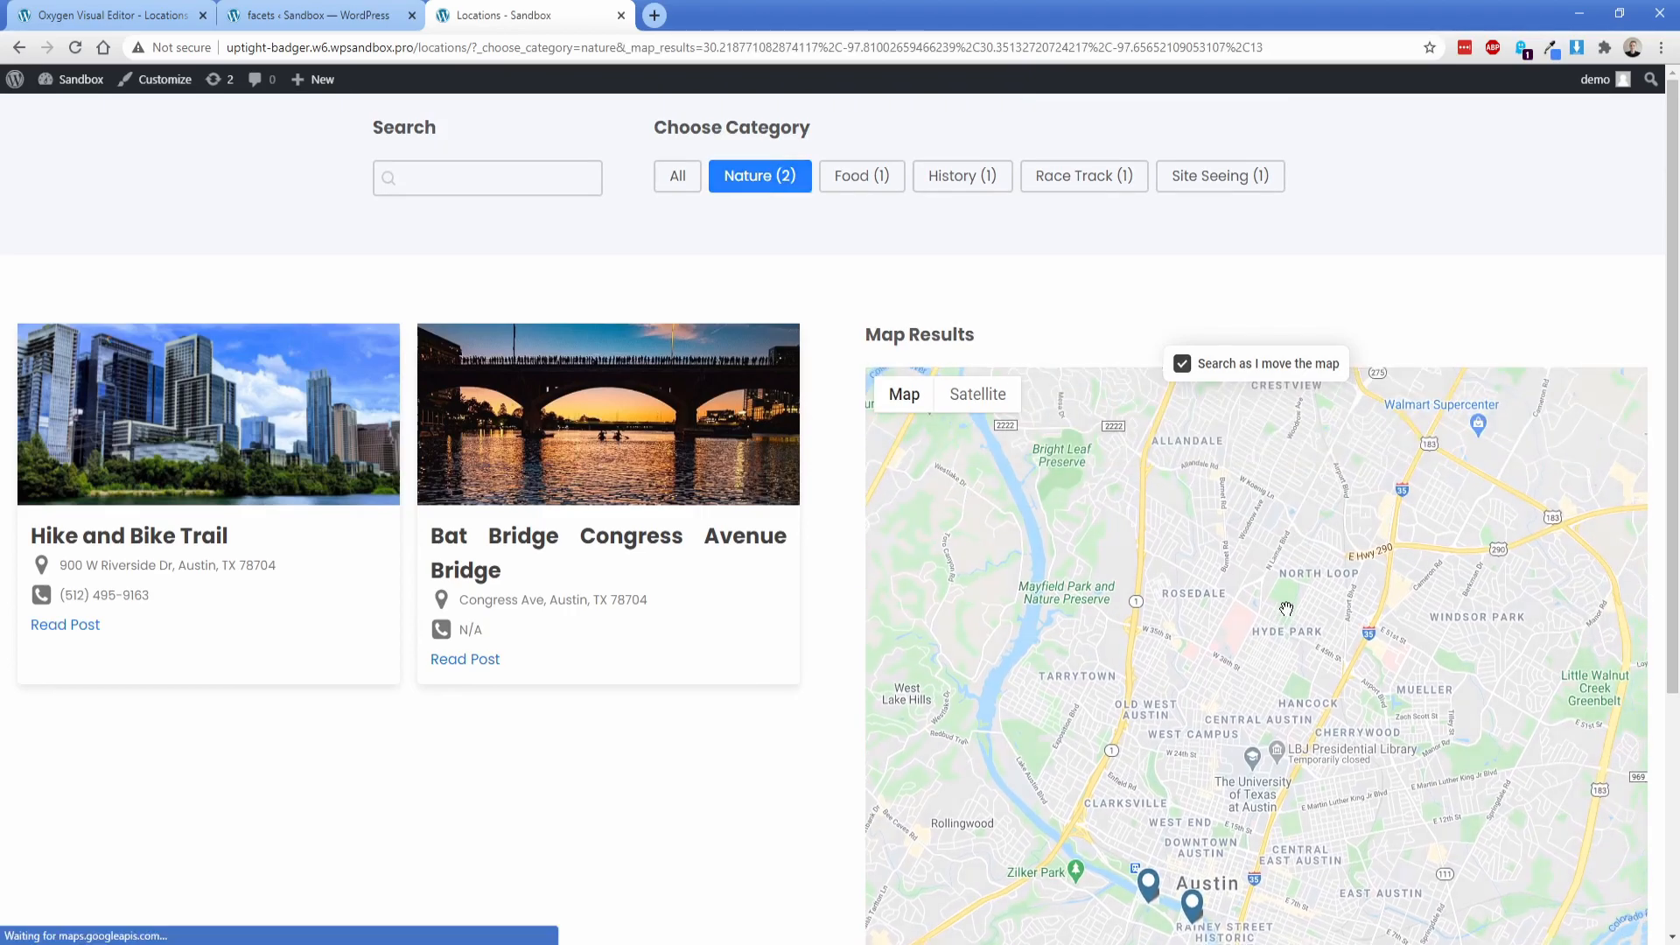
drag(1131, 826, 1217, 590)
drag(1363, 928, 1230, 660)
drag(1199, 548, 1226, 712)
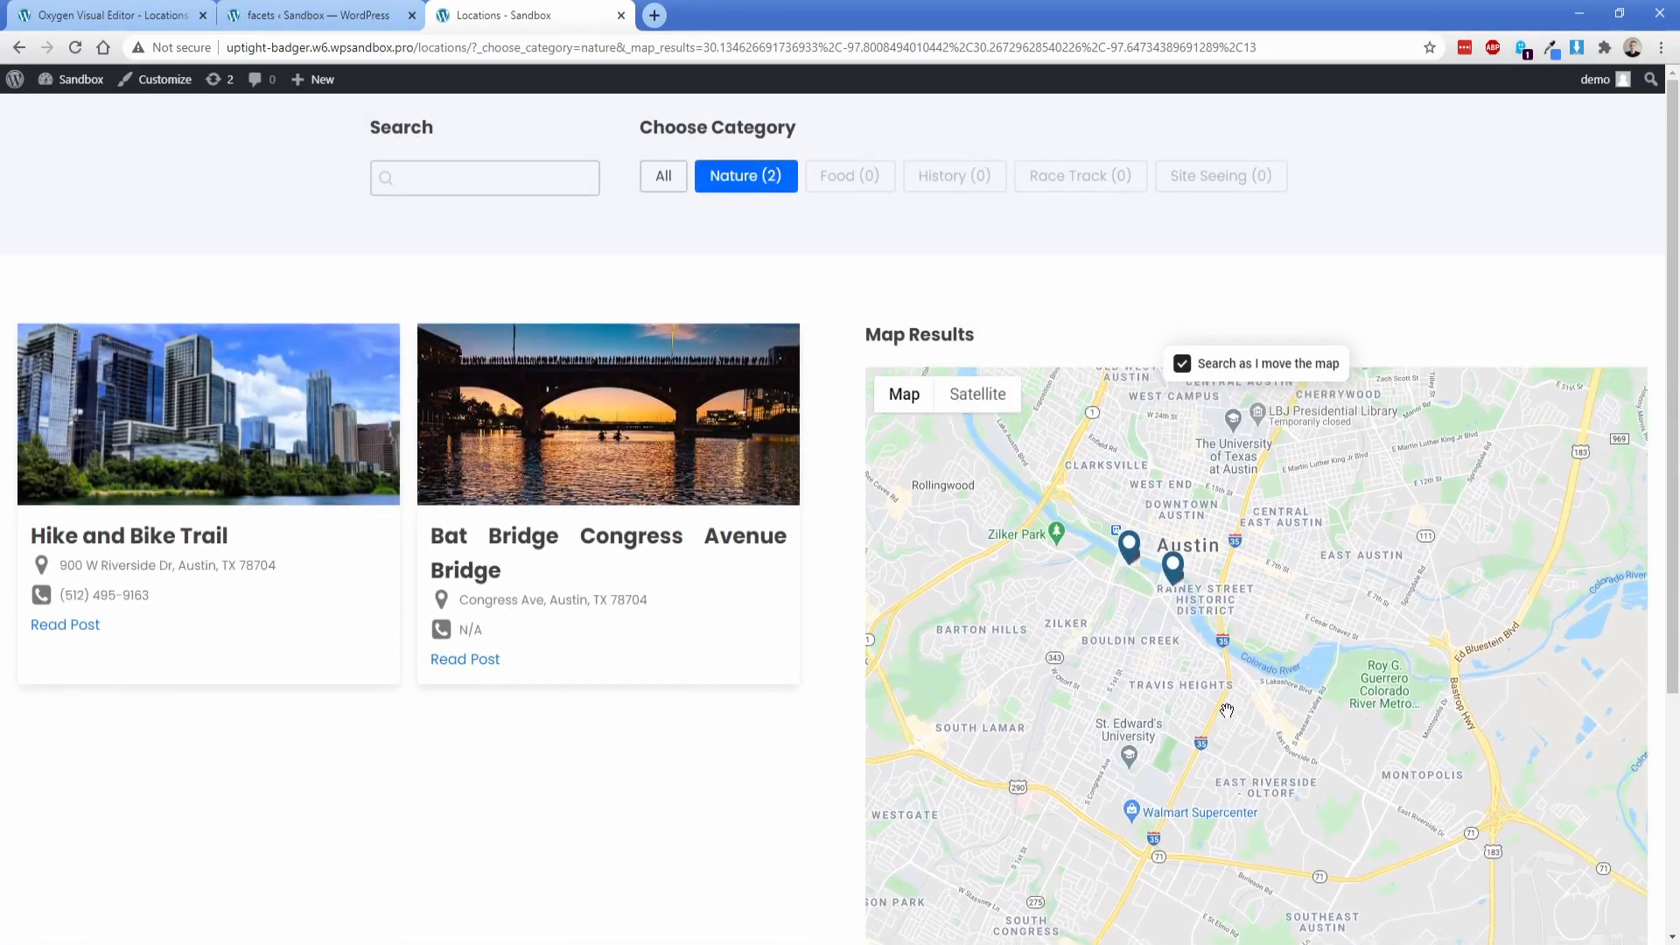
drag(1081, 617, 1115, 667)
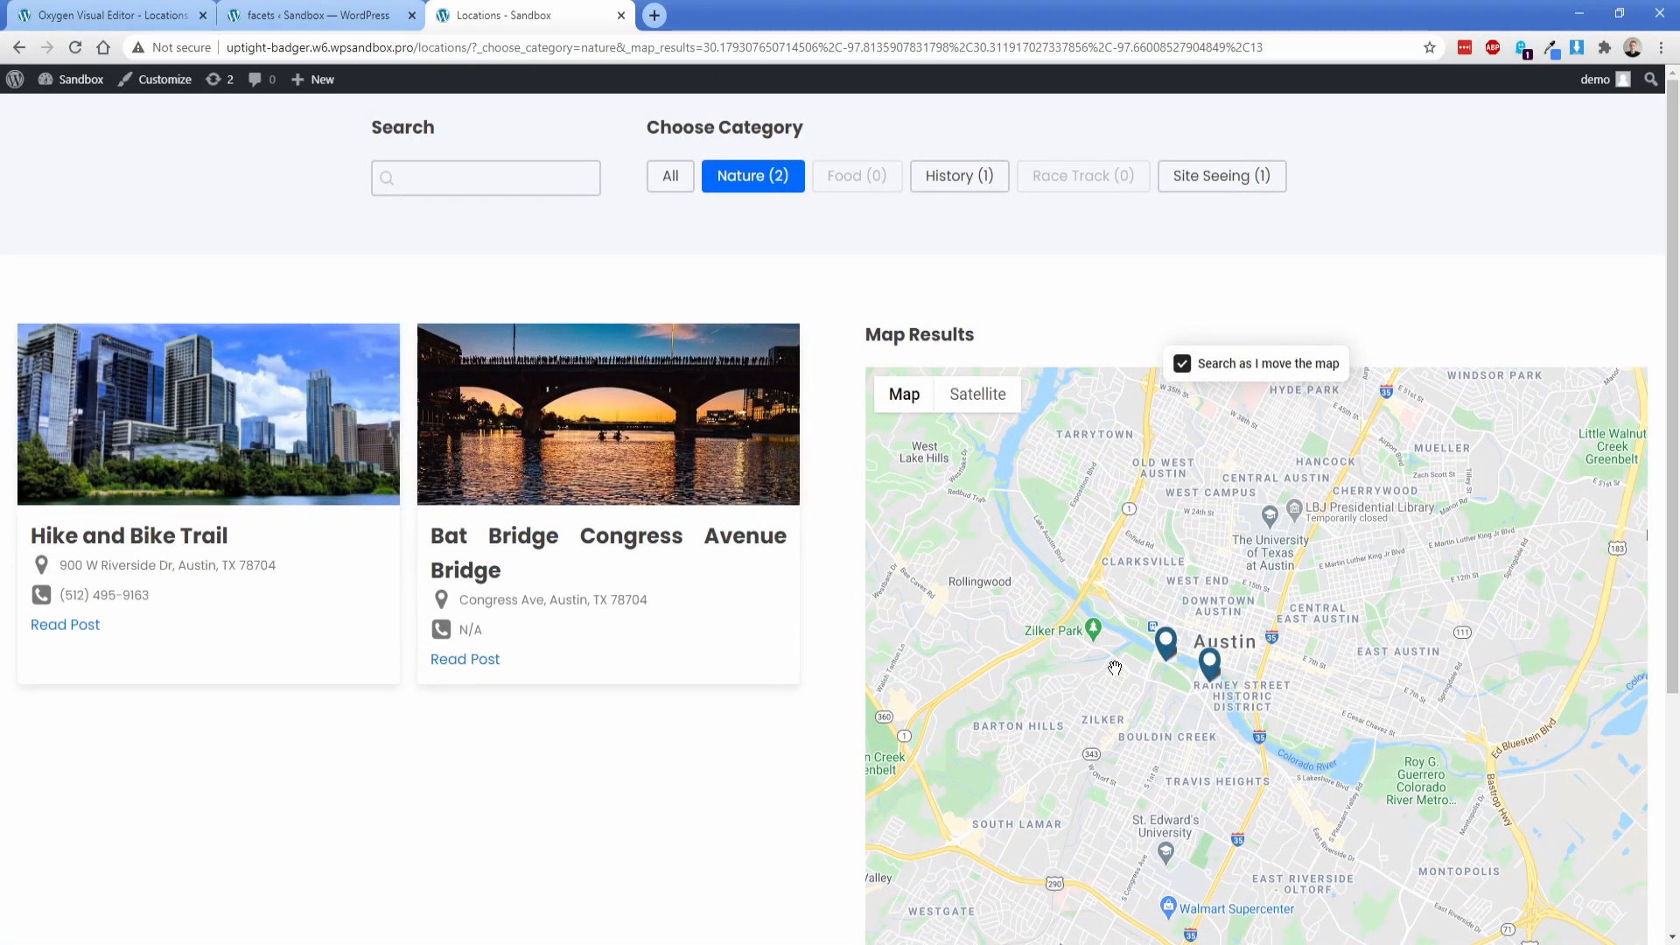
Step: Reset the category filter to All and reload the Locations page without the map-results query in its URL
click(673, 177)
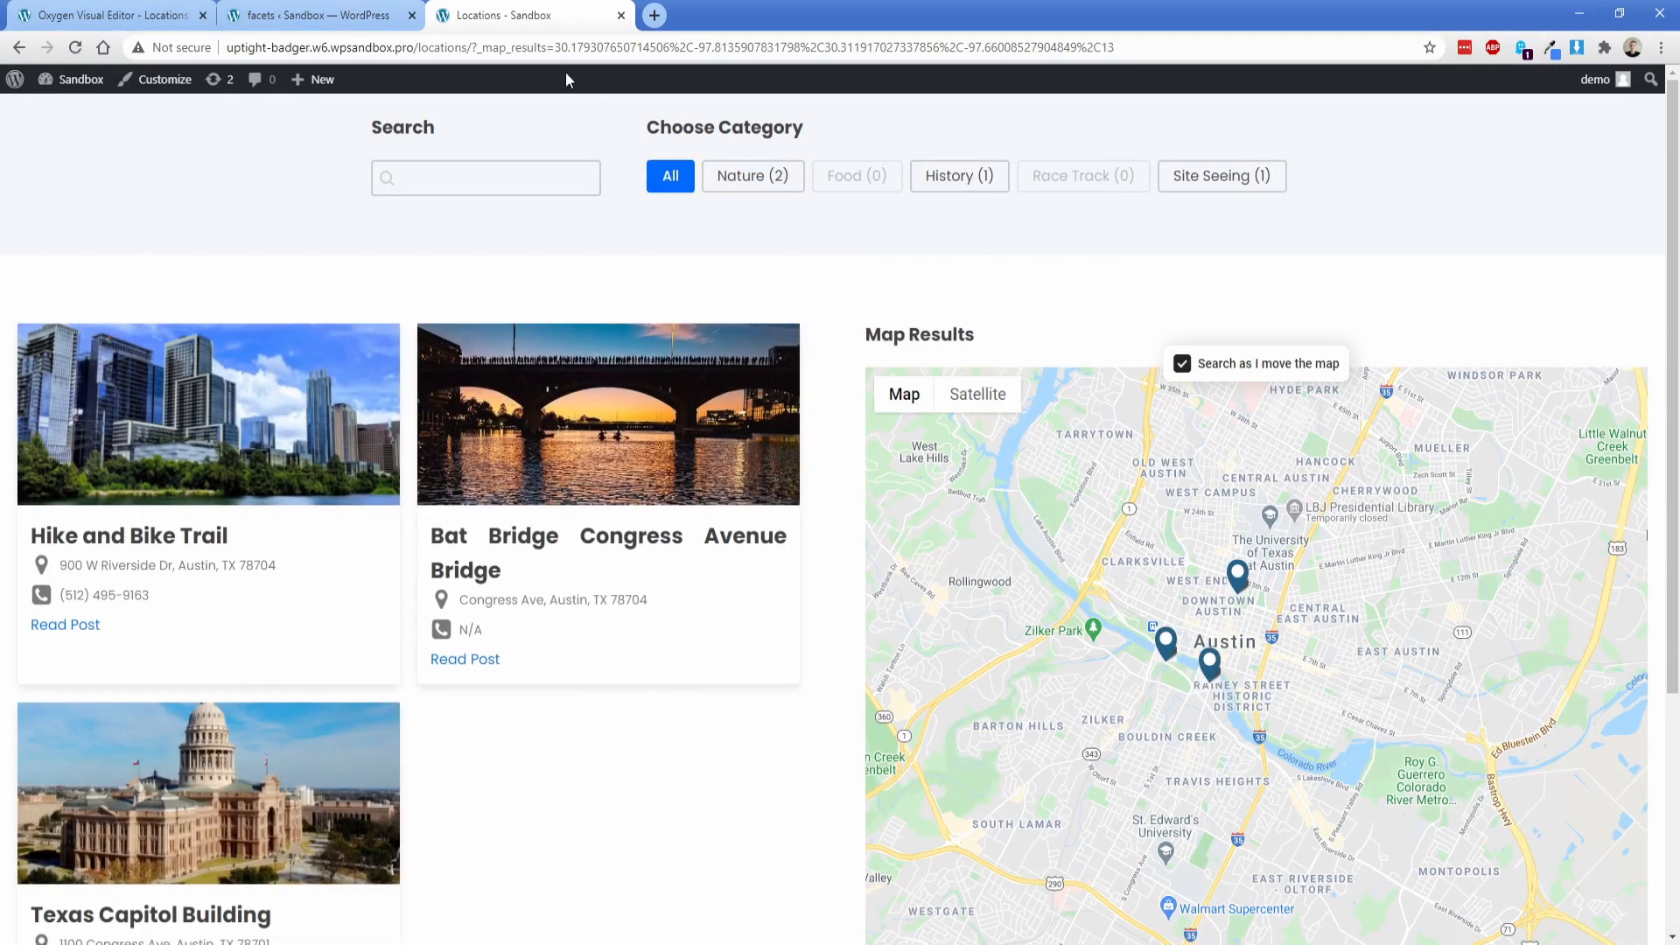
drag(471, 47, 1163, 53)
key(BackSpace)
key(Return)
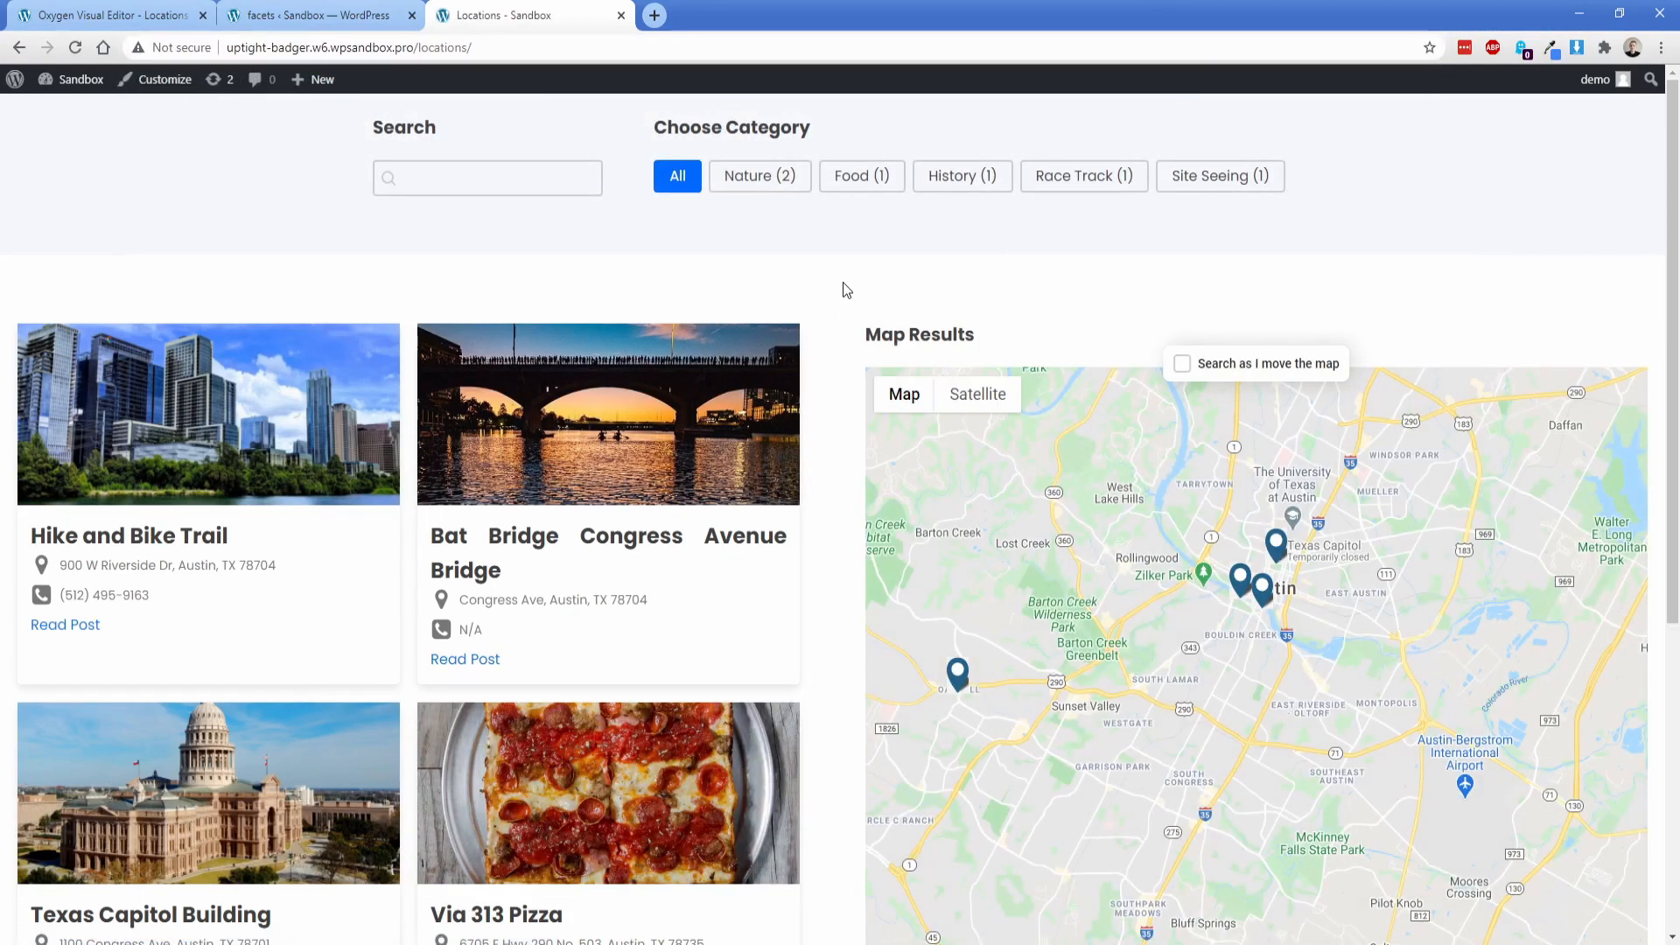
Step: In the Oxygen editor, add the sticky-position media query to the Code Block's CSS and rename its class to "map-sticky"
scroll(842, 378, down, 6)
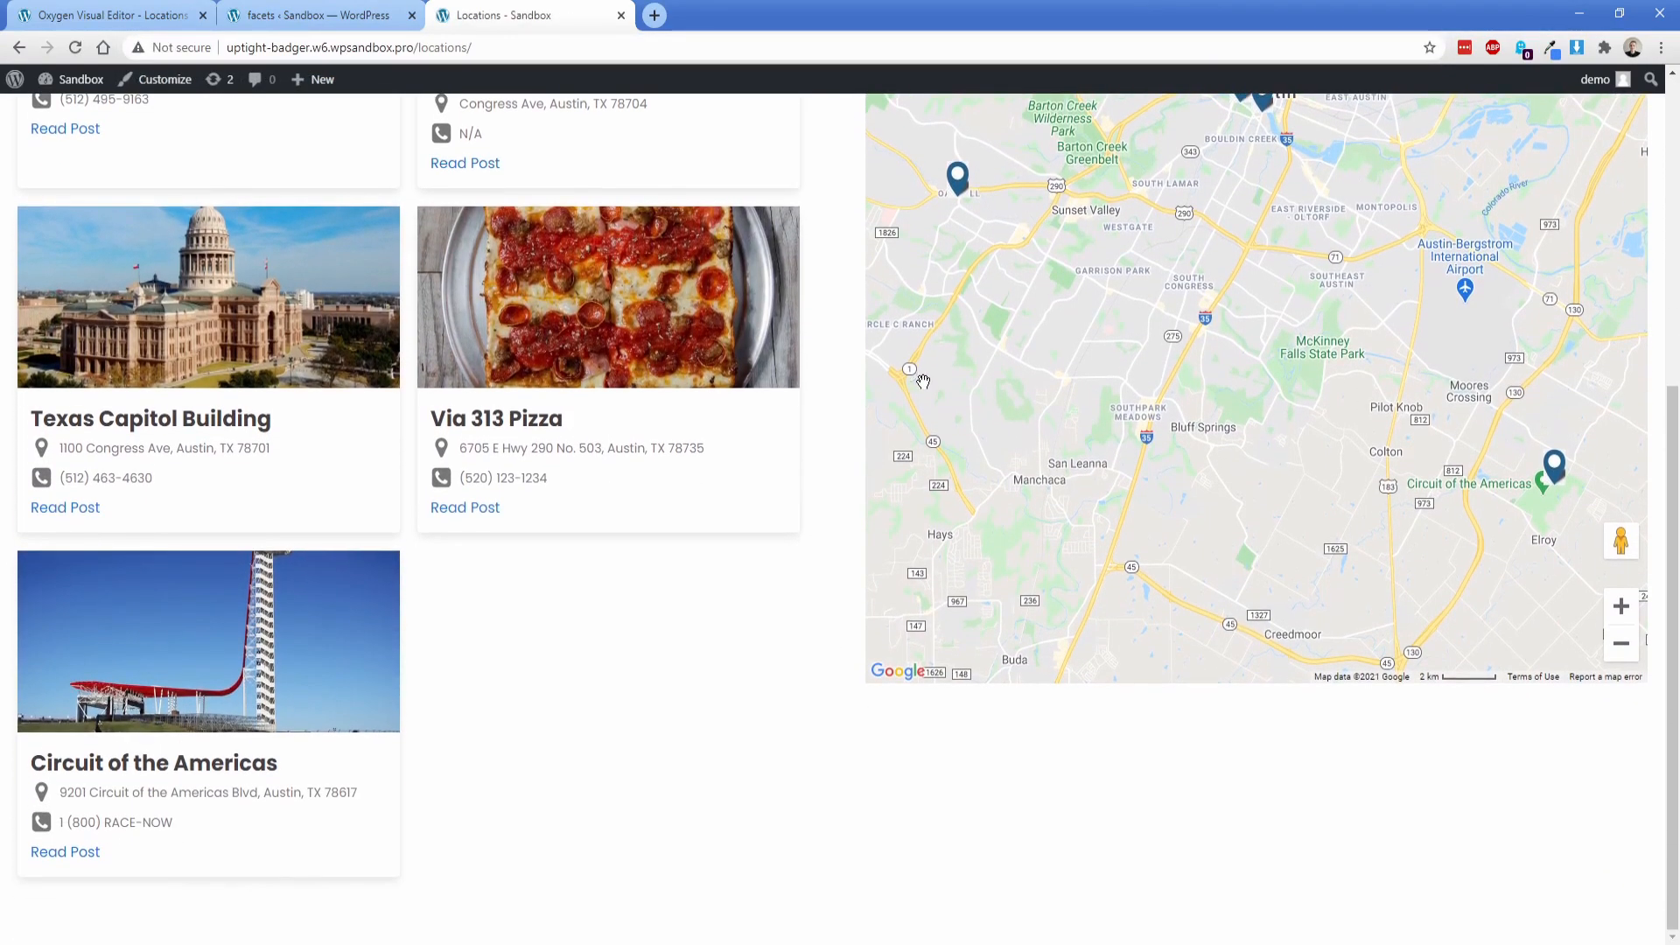
scroll(815, 545, up, 6)
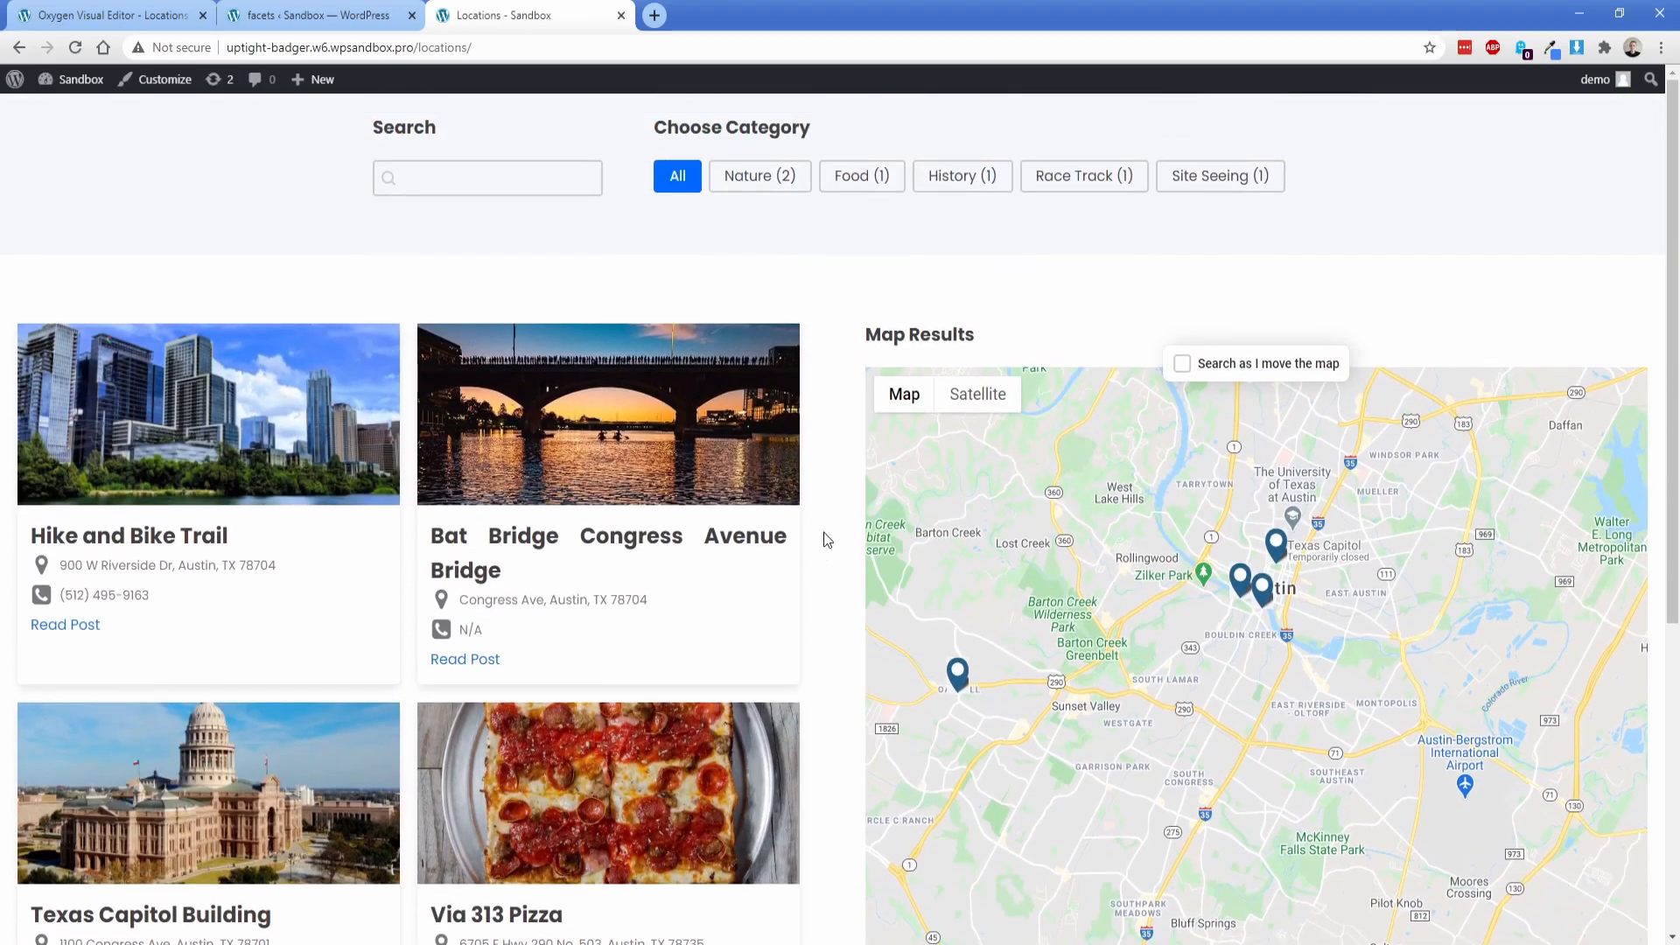
click(123, 14)
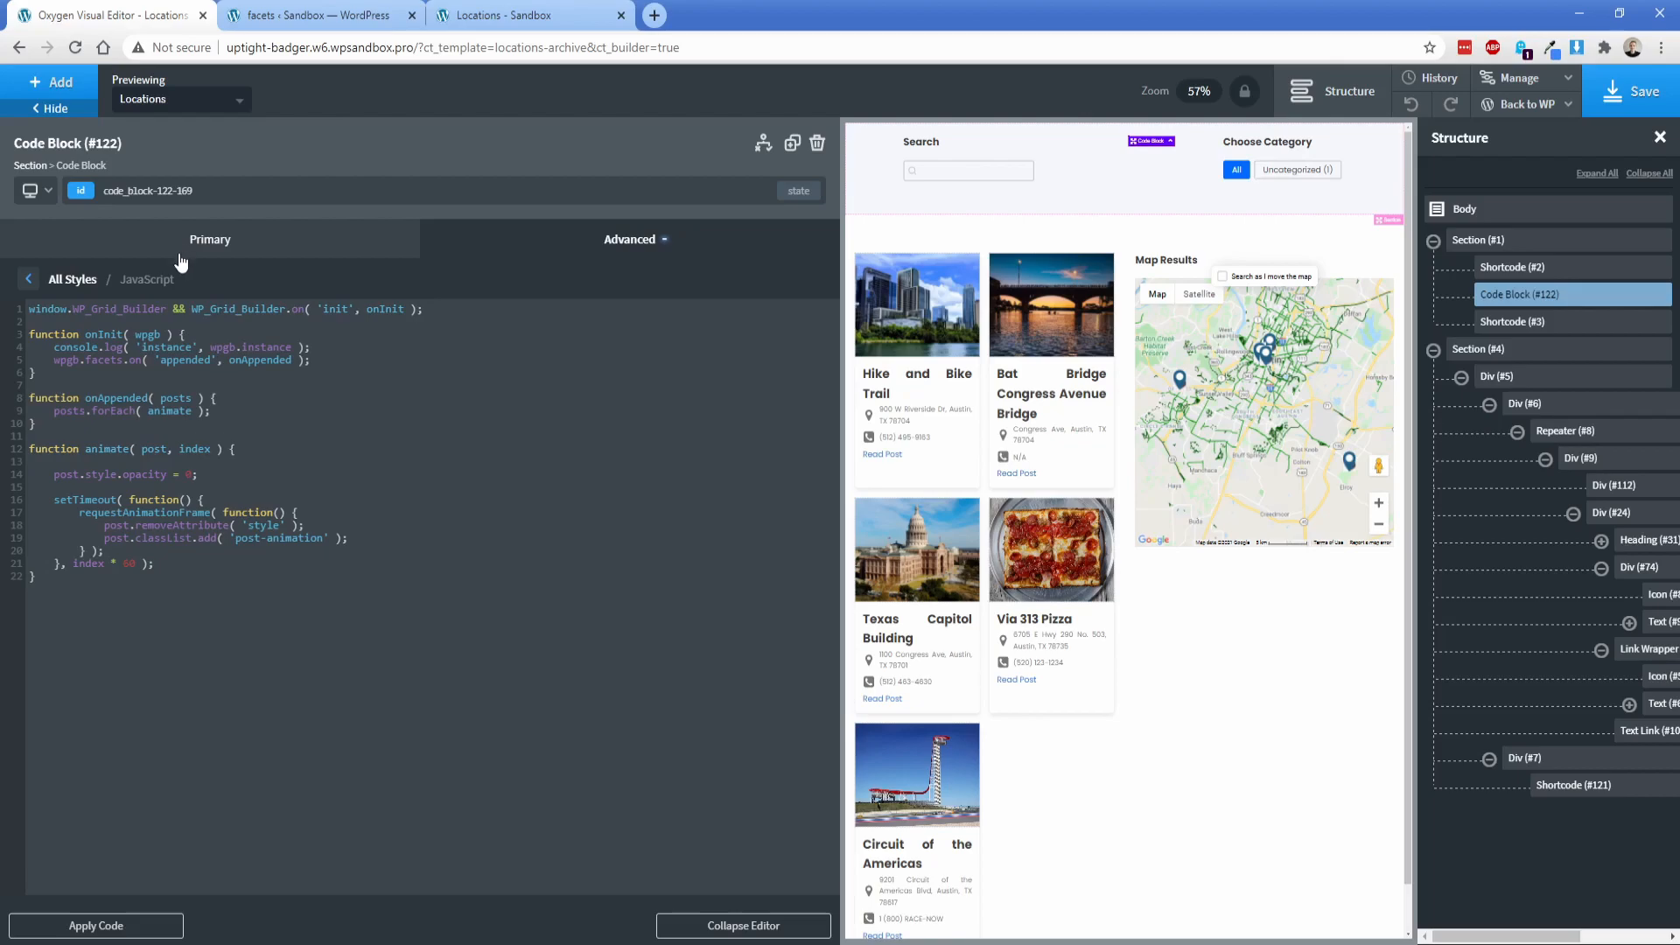
click(28, 279)
click(92, 402)
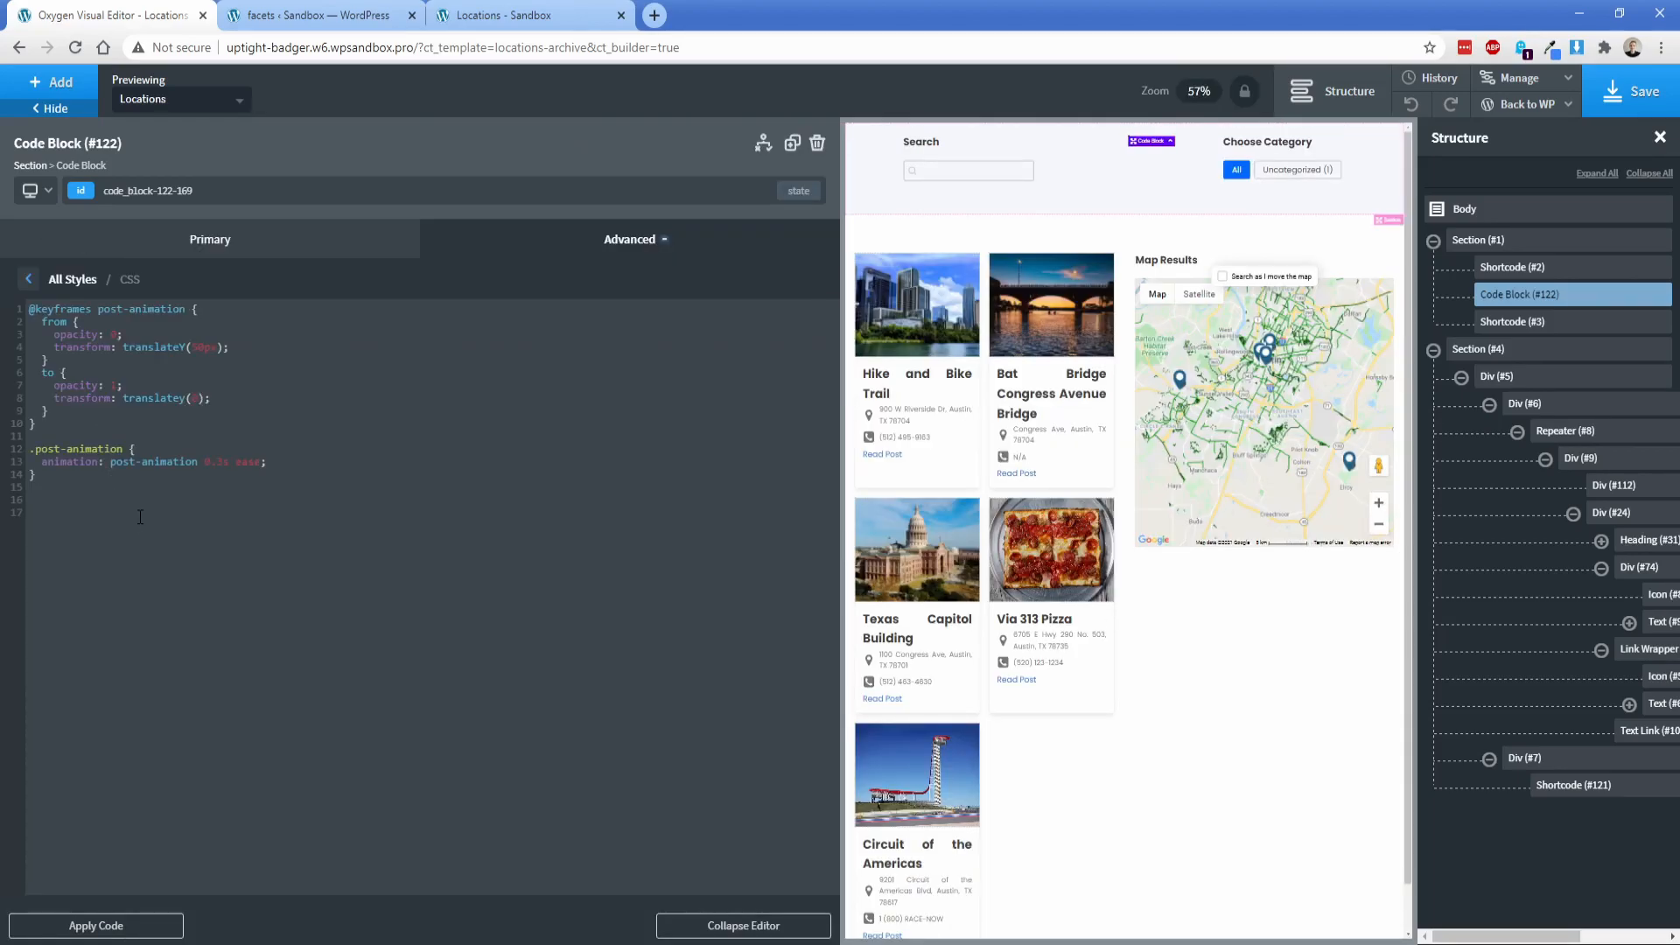
text(@media only screen and (min-width: 393px) { .sticky { position: -webkit-sticky; position: sticky; top: 20px;  }})
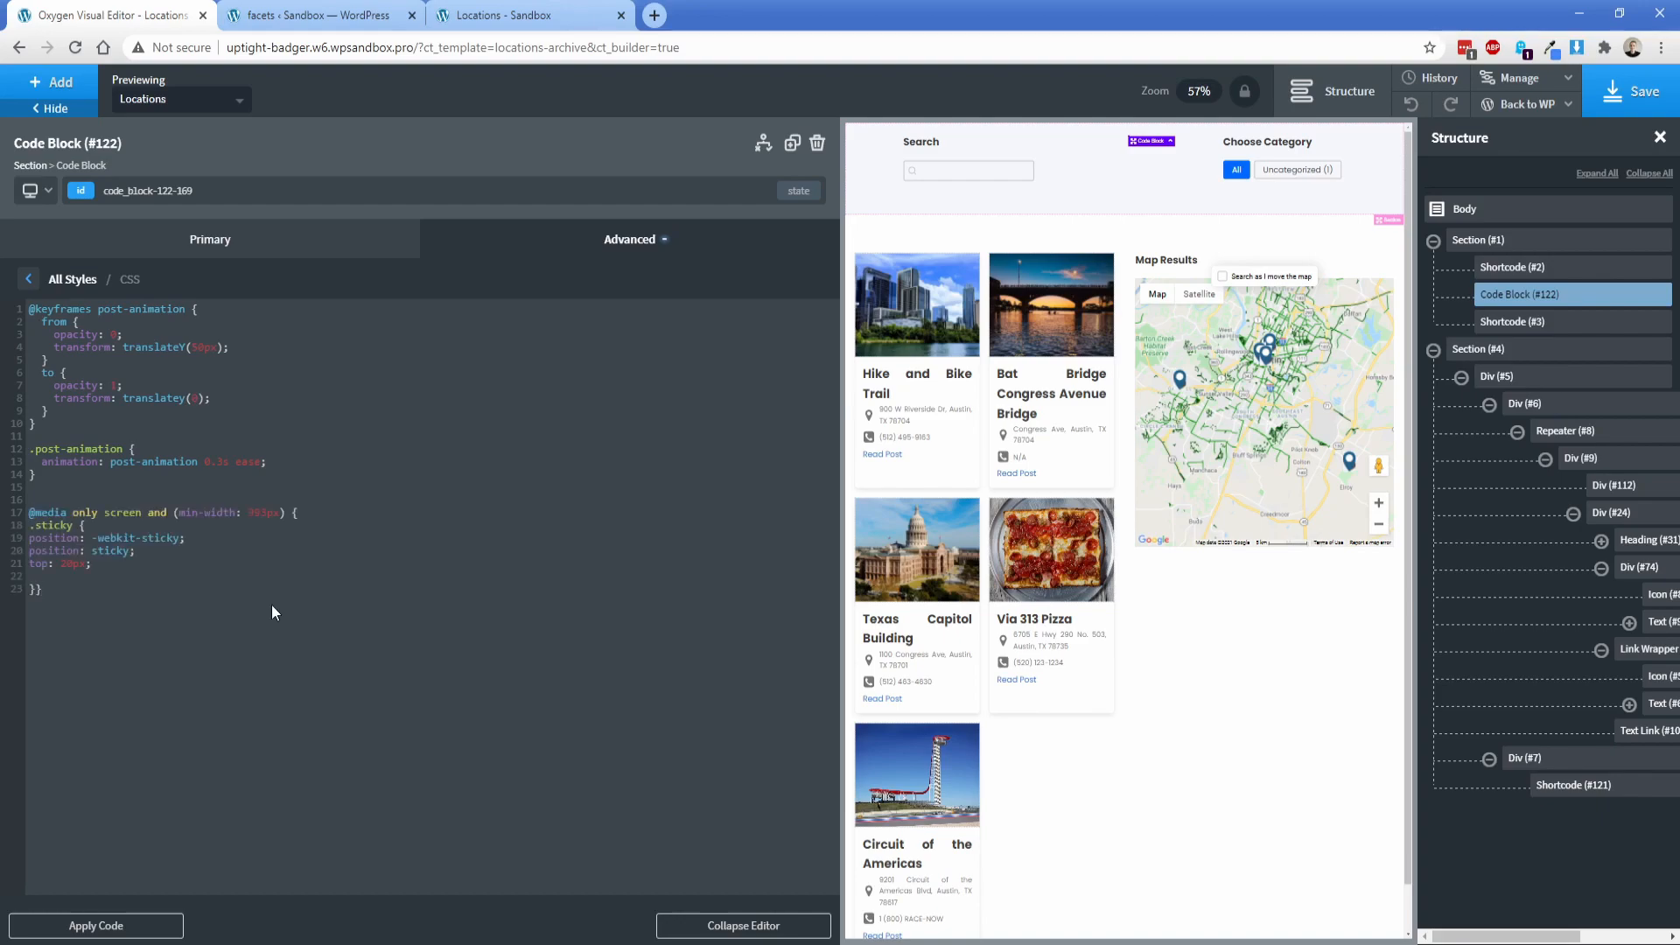
click(36, 525)
text(map-)
Step: Add the class "map-sticky" to the div containing the map shortcode and save the template
click(1521, 759)
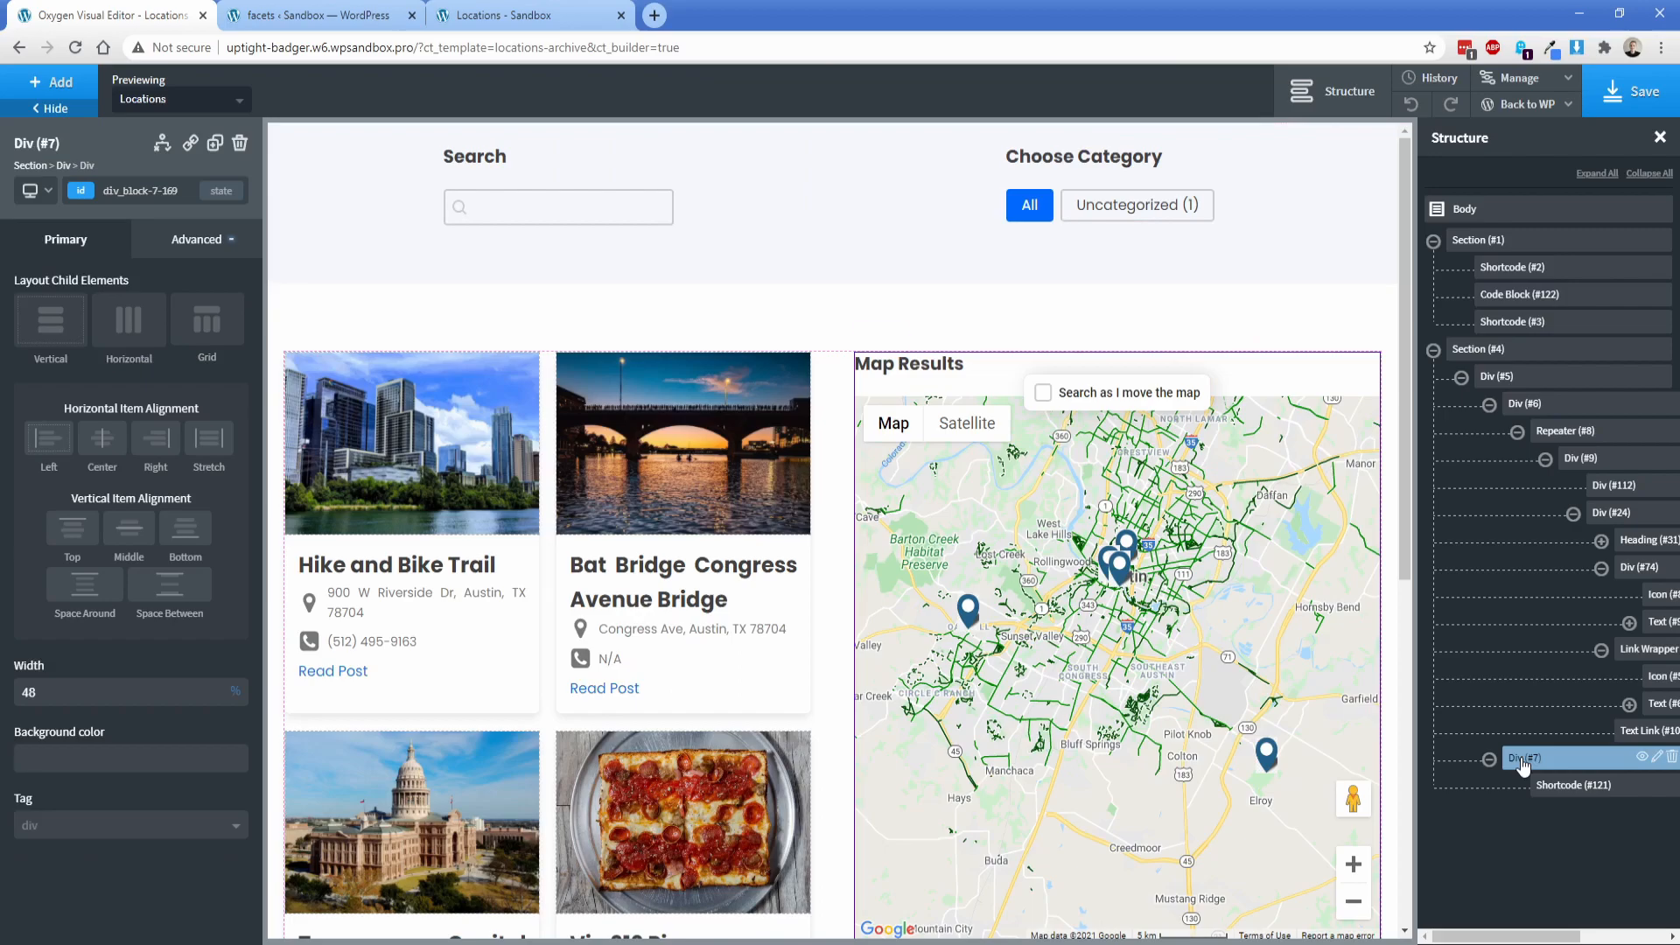
click(78, 200)
text(map-sticky)
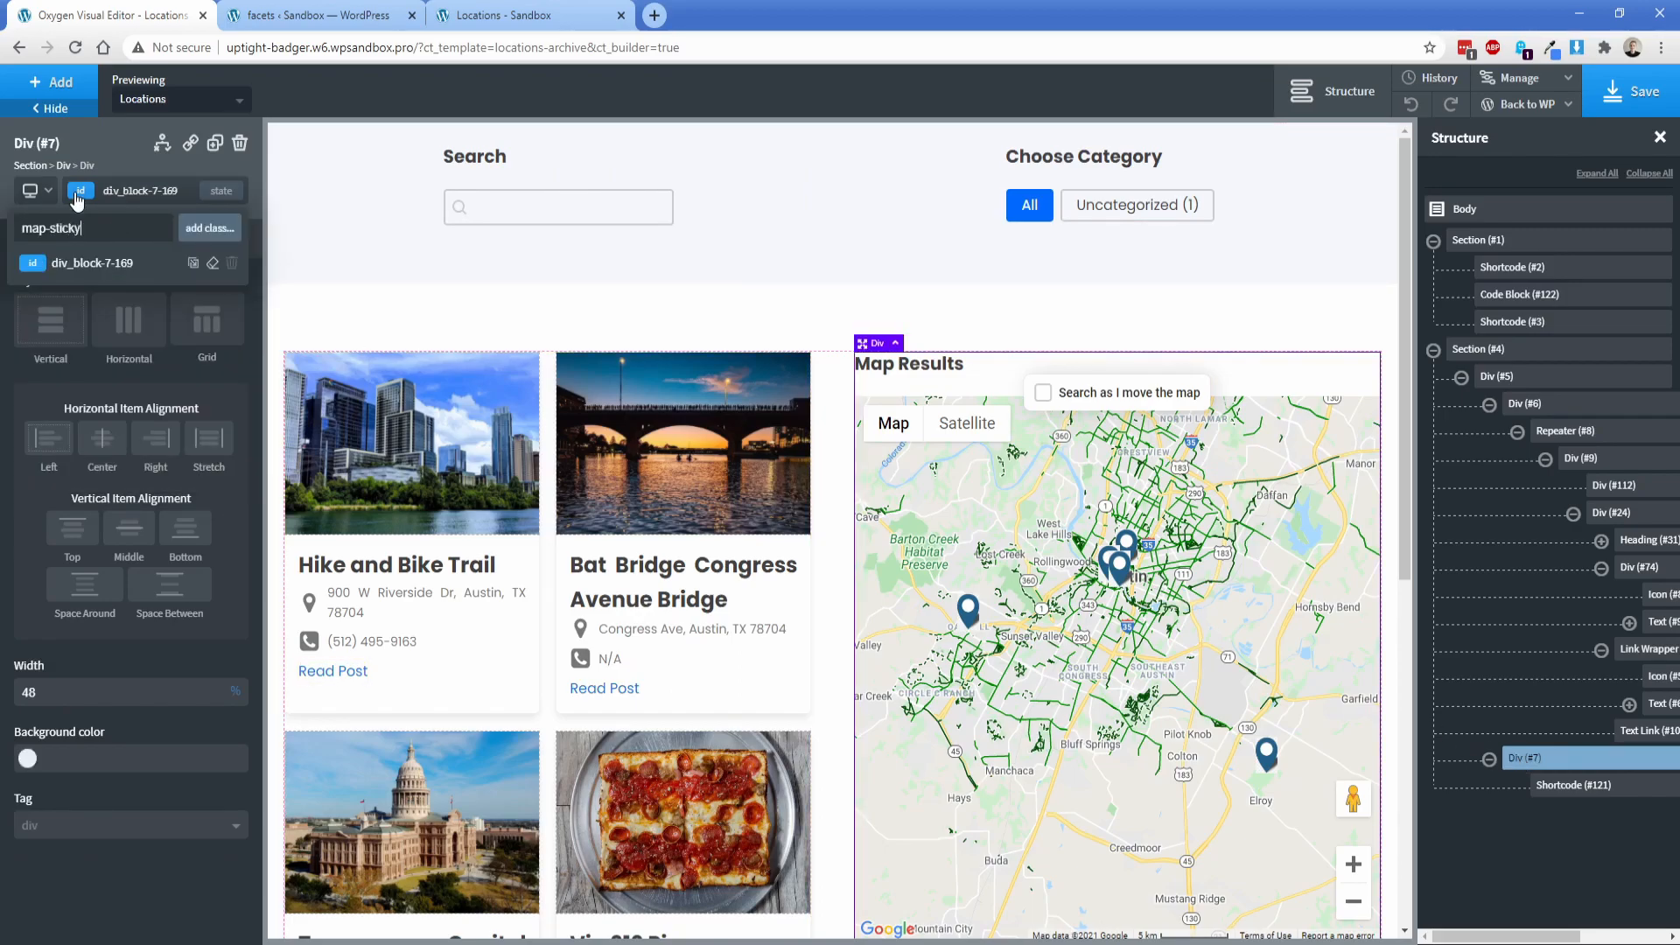
key(Return)
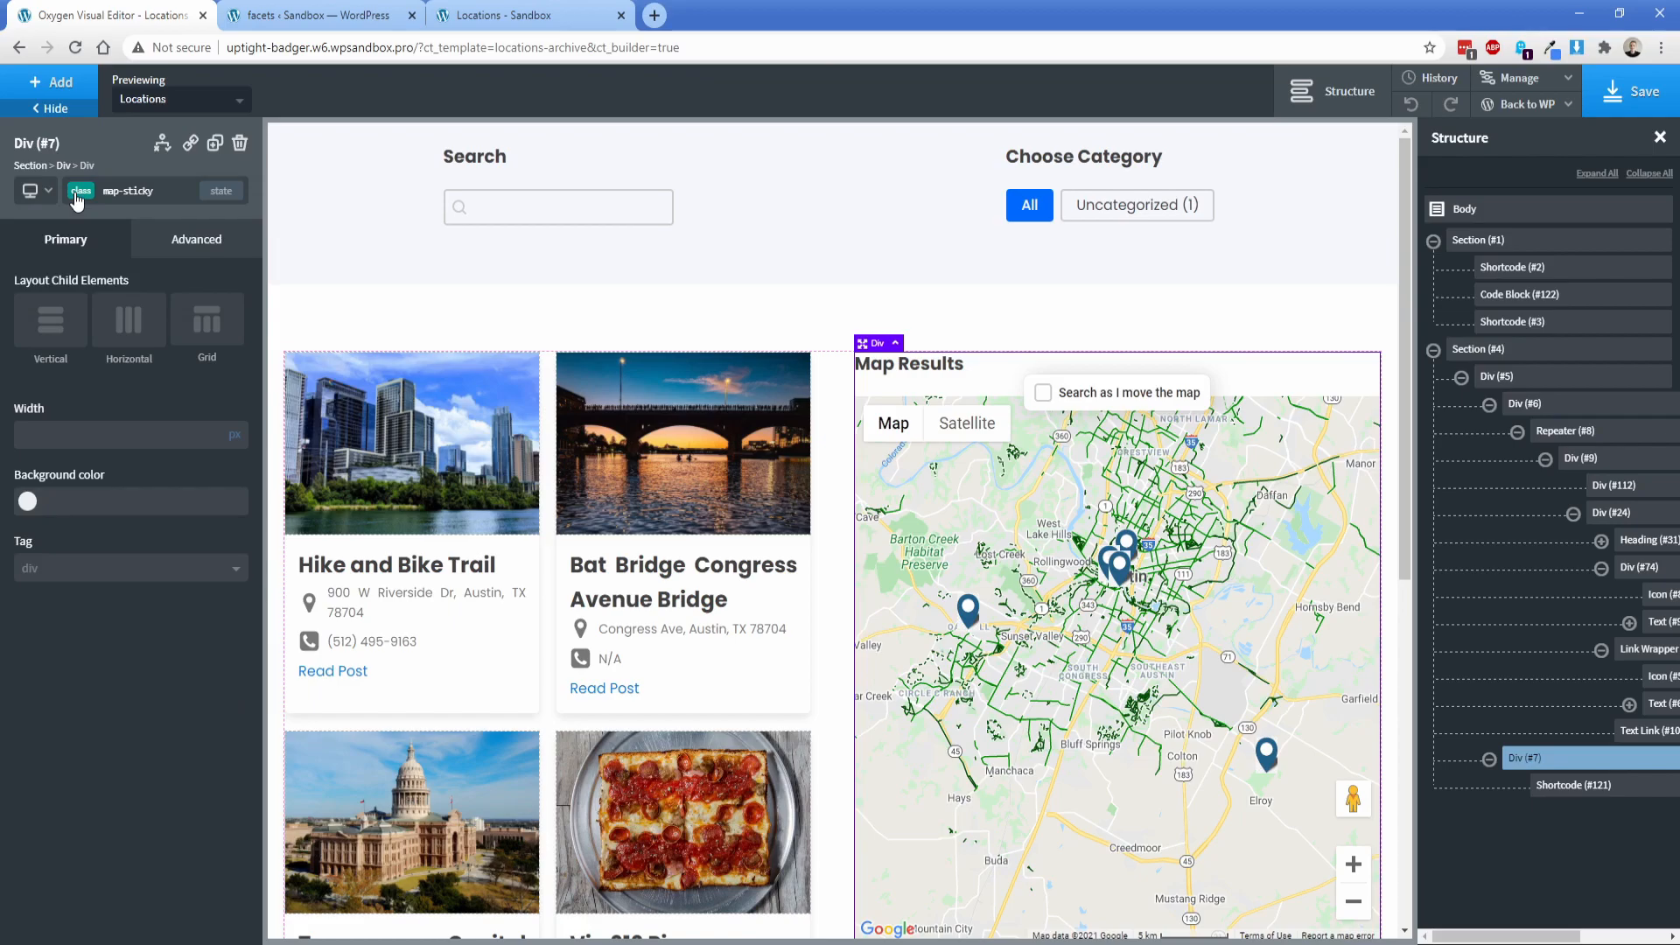
click(1625, 91)
Step: Reload the front-end Locations page and test the map's sticky behavior along the length of the page
click(516, 15)
key(F5)
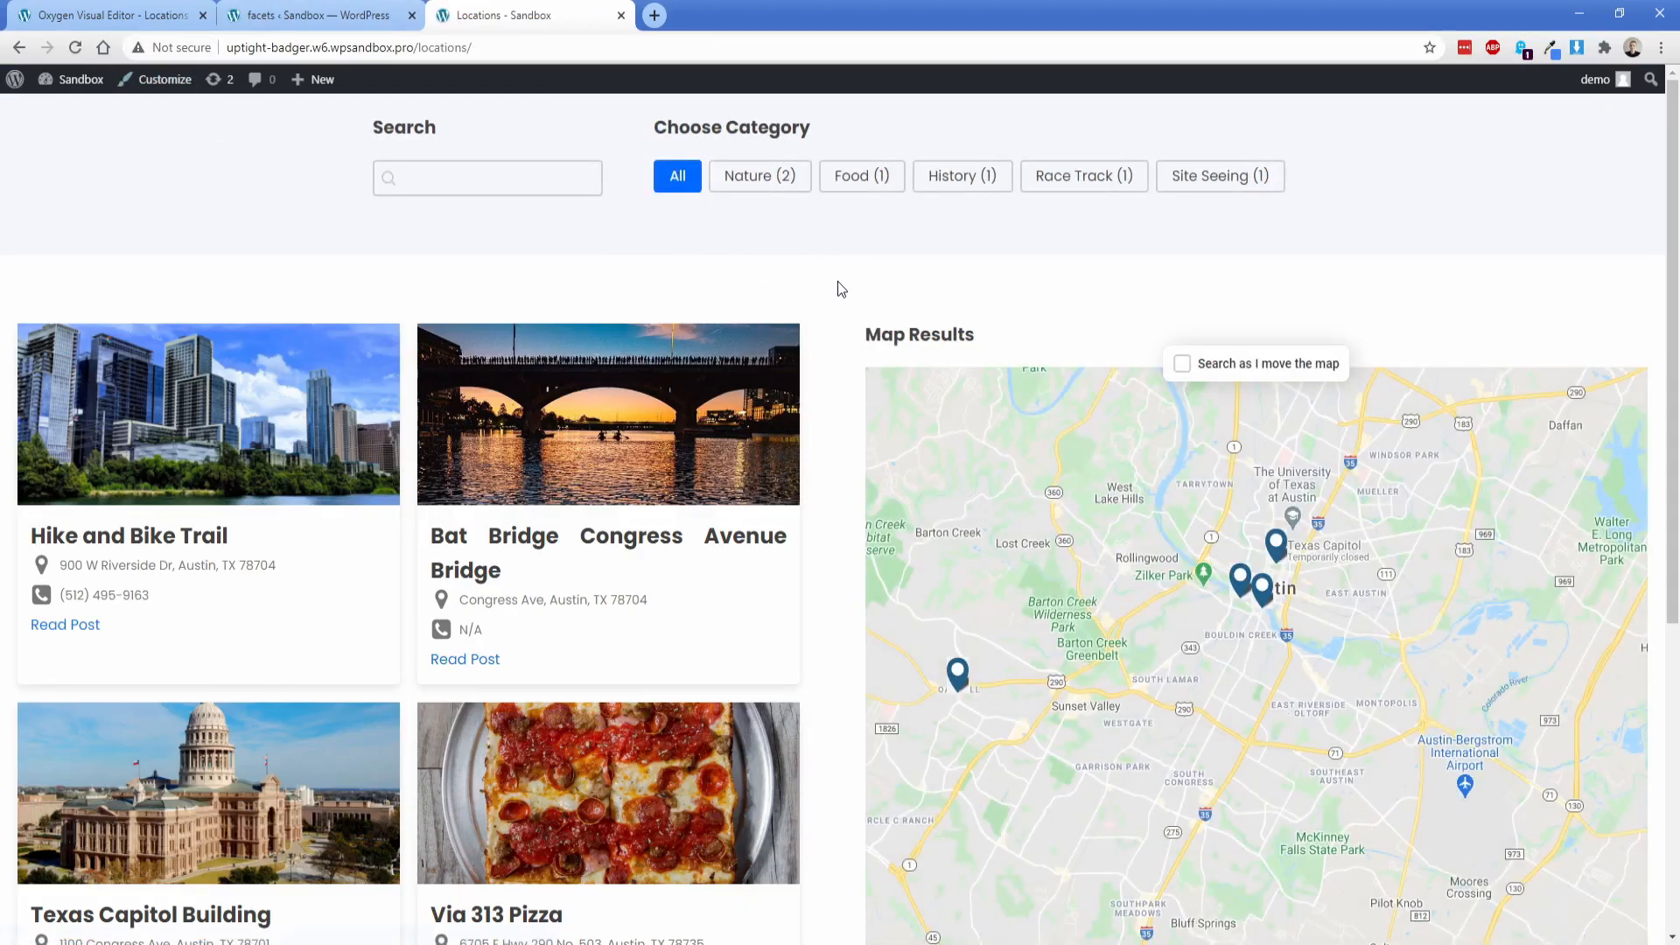
scroll(837, 366, down, 5)
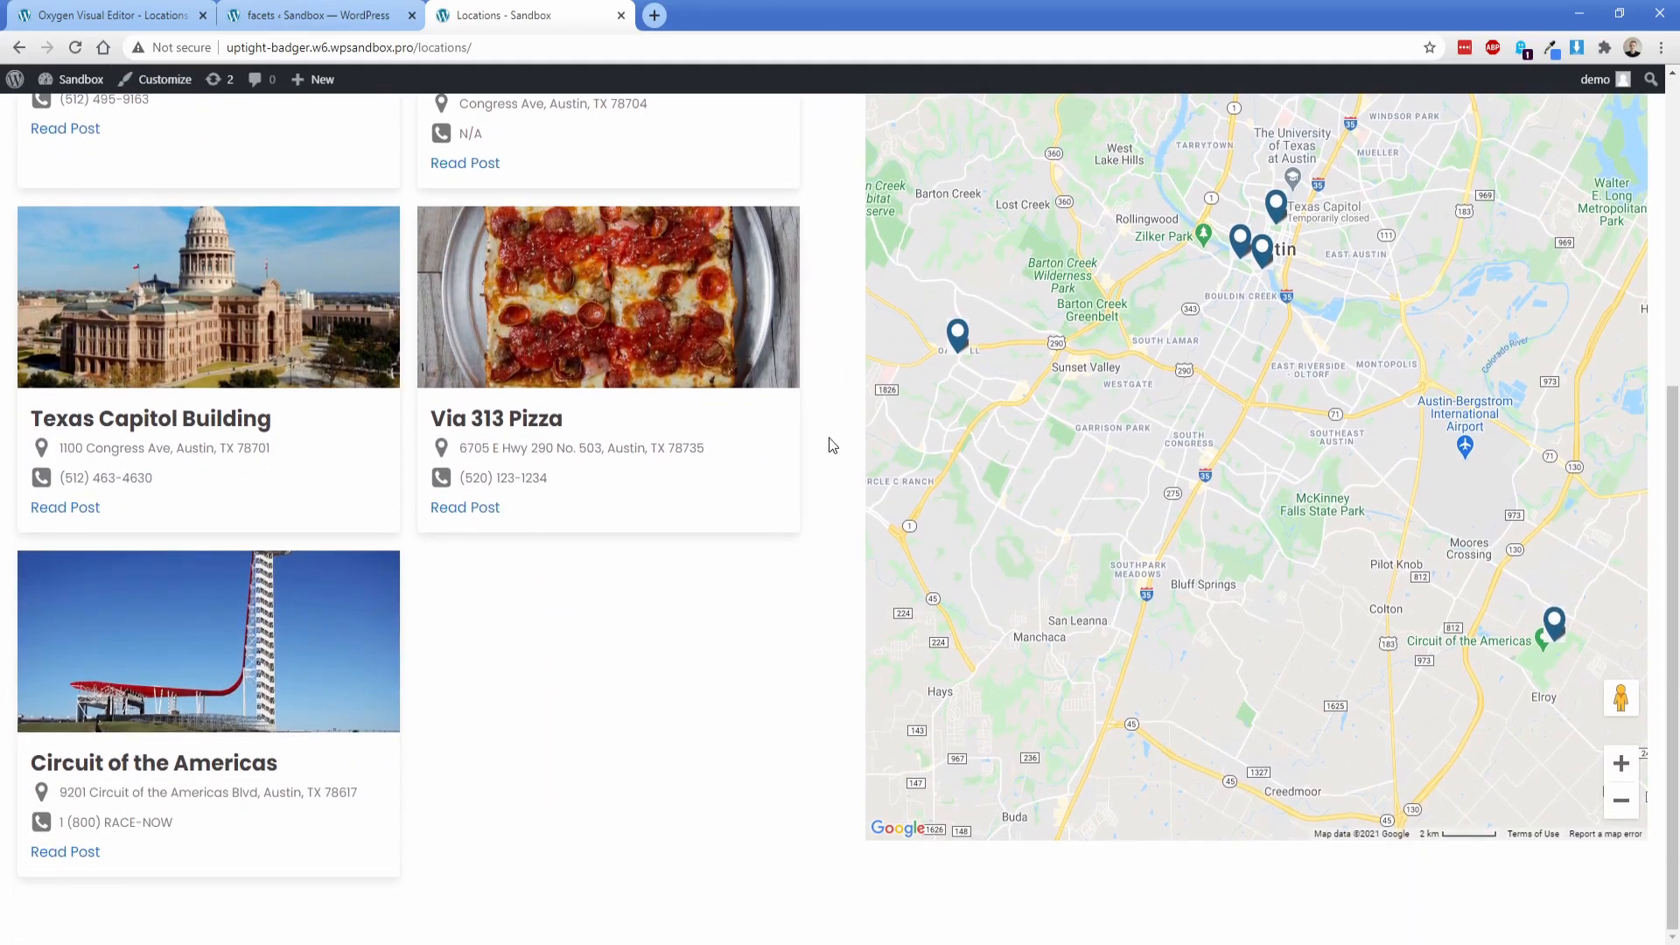
scroll(832, 446, up, 5)
scroll(832, 446, down, 5)
scroll(832, 446, up, 5)
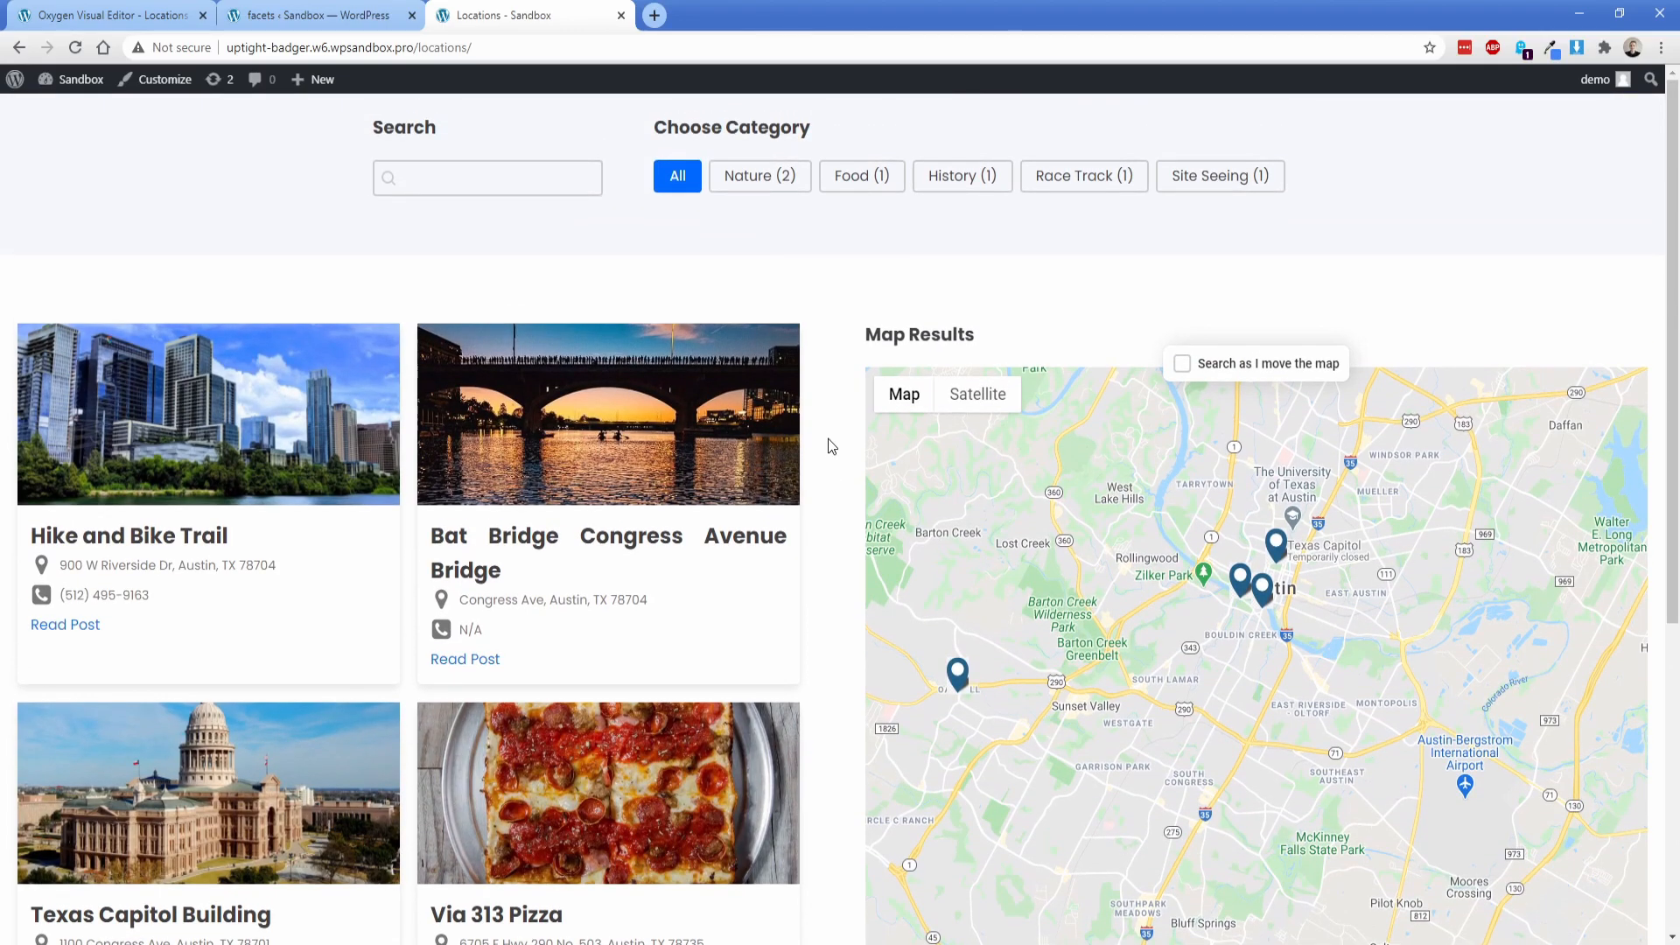
Step: View the Bat Bridge pin's popup on the map, and install and activate the Code Snippets plugin in the WordPress admin
click(1260, 594)
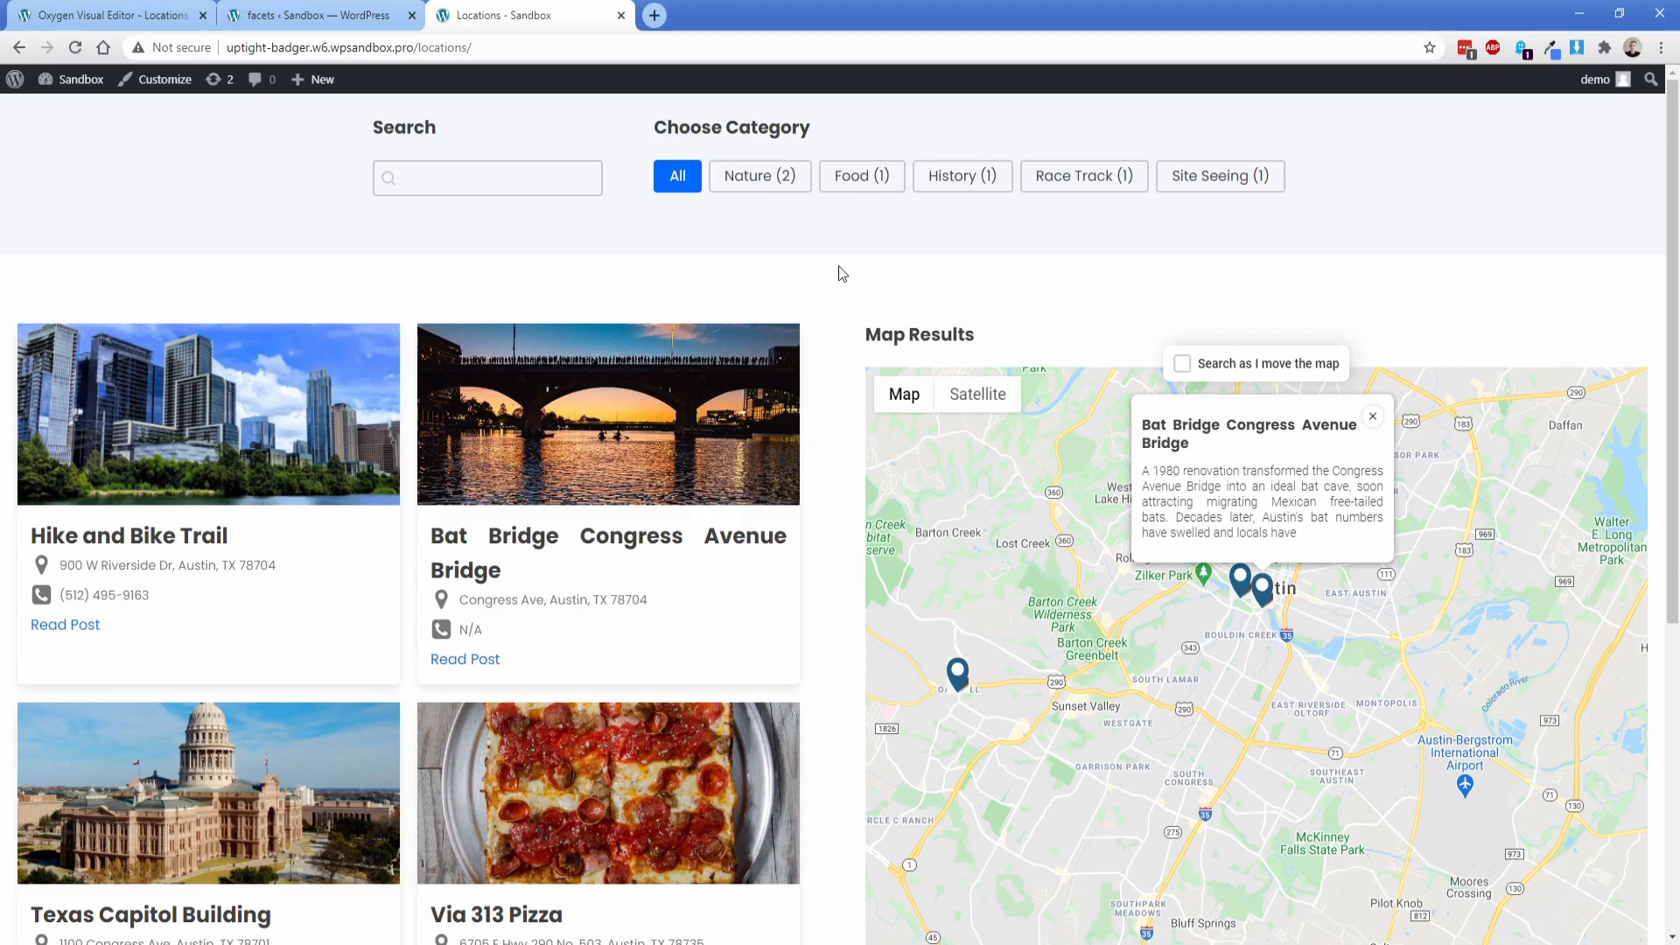
click(359, 12)
mouse_move(81, 358)
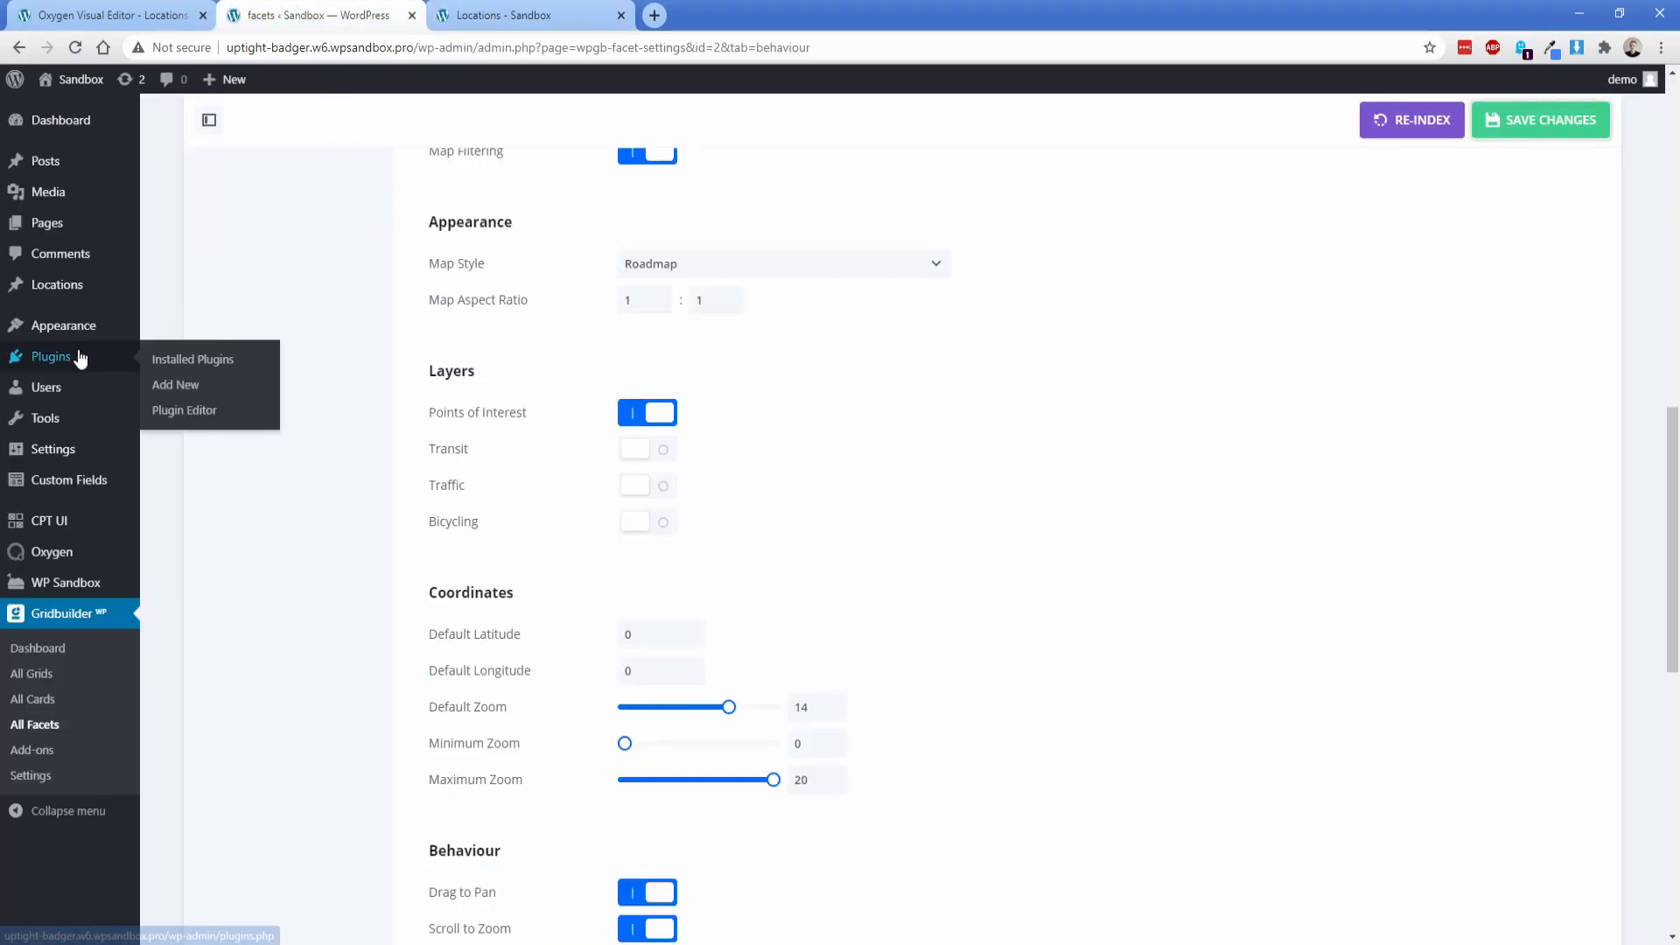
click(162, 382)
click(1435, 175)
text(code snippets)
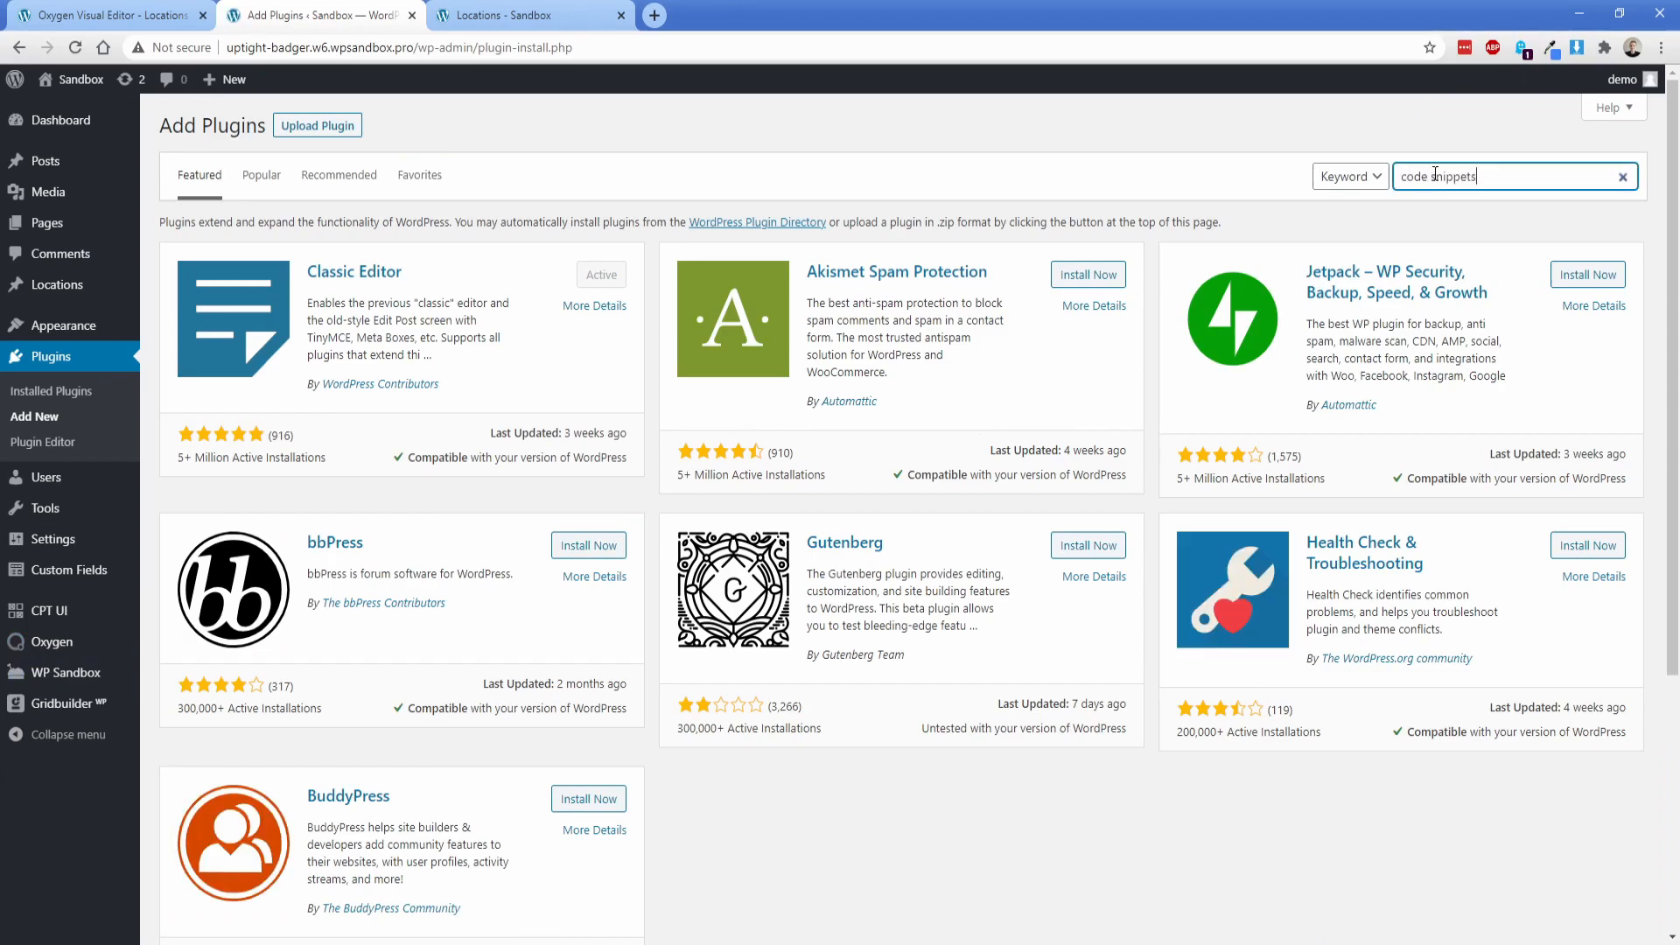
click(604, 278)
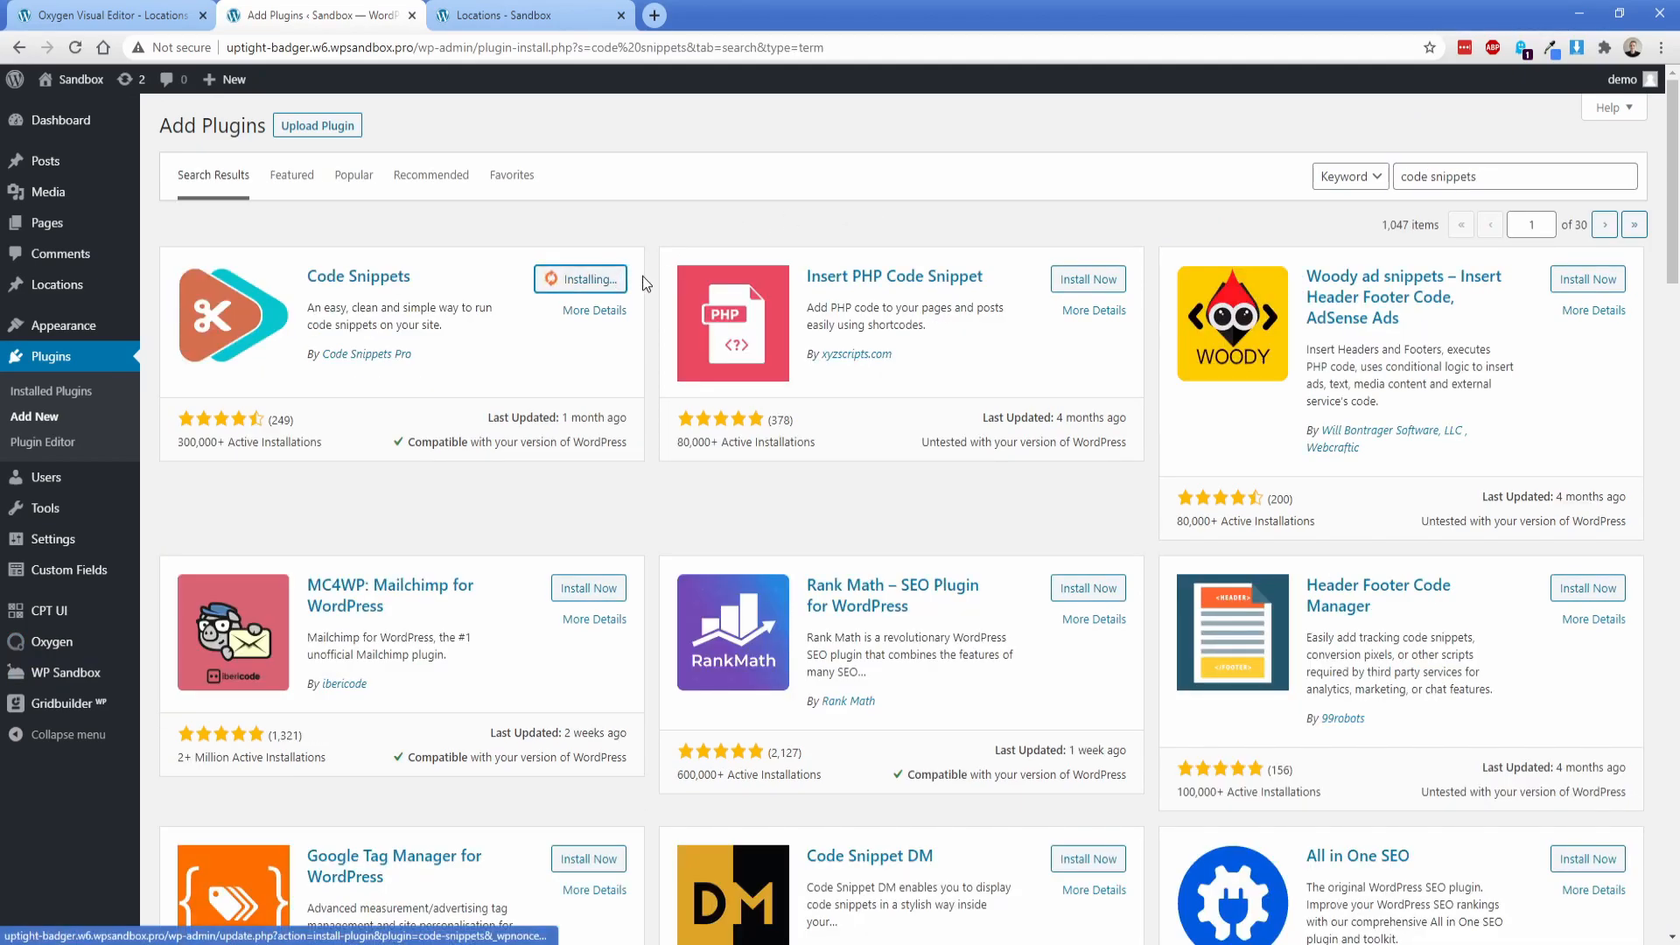
click(580, 278)
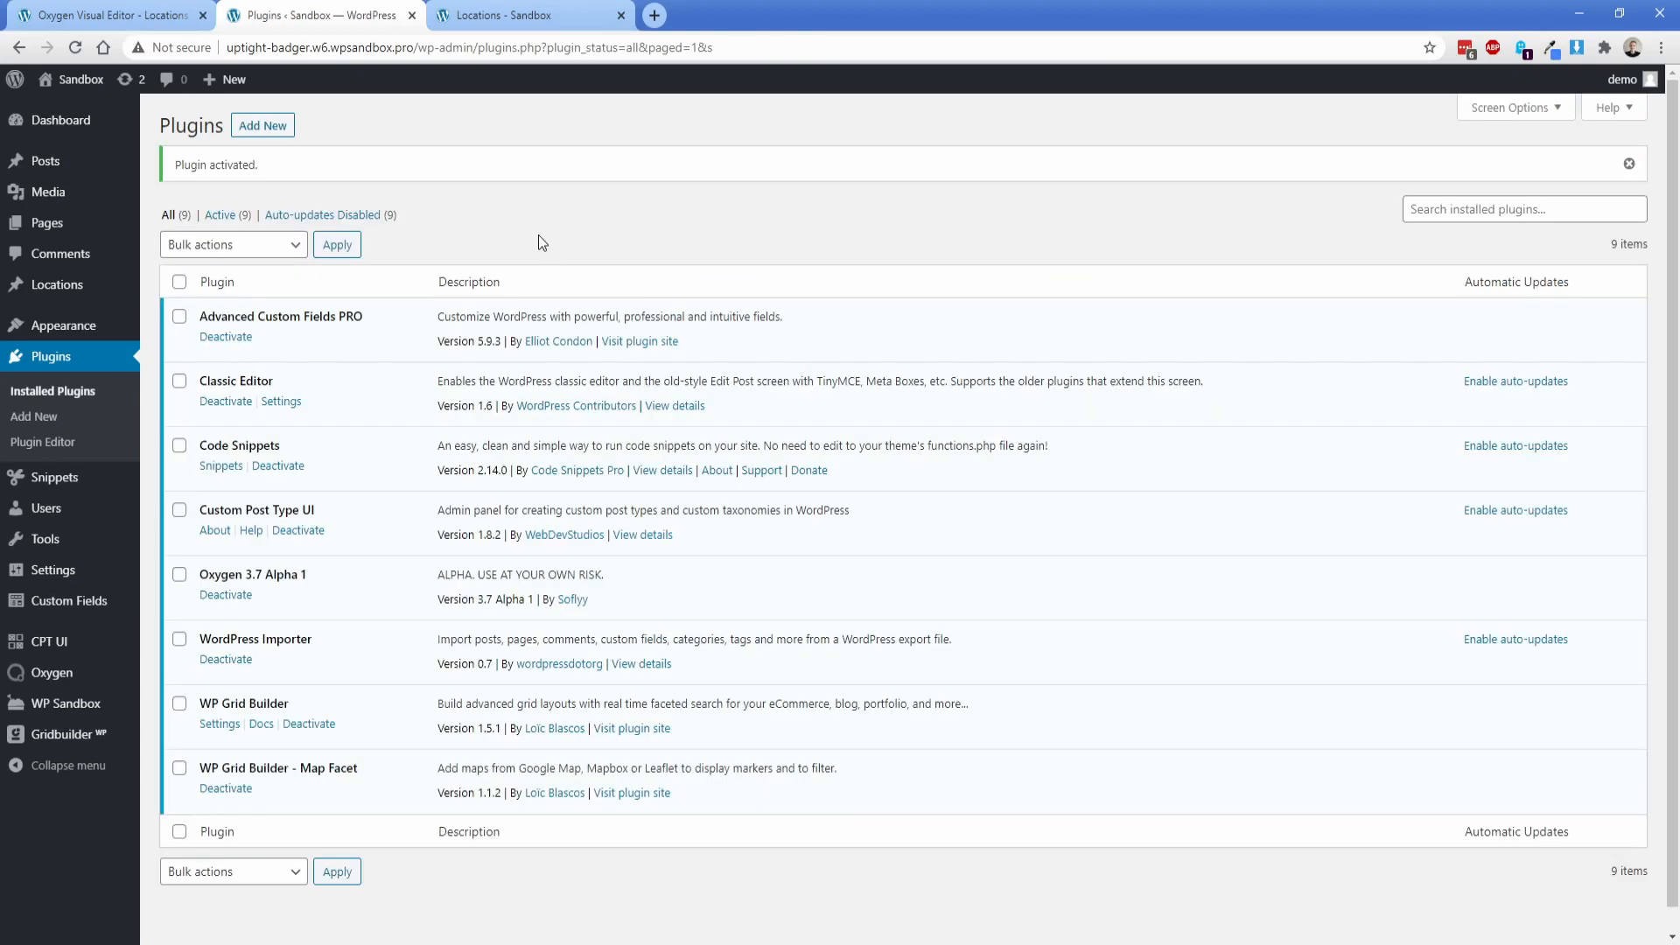
Step: Create a new snippet titled "Map pin data" and paste in the wp_grid_builder_map/marker_content filter code
mouse_move(55, 477)
click(175, 506)
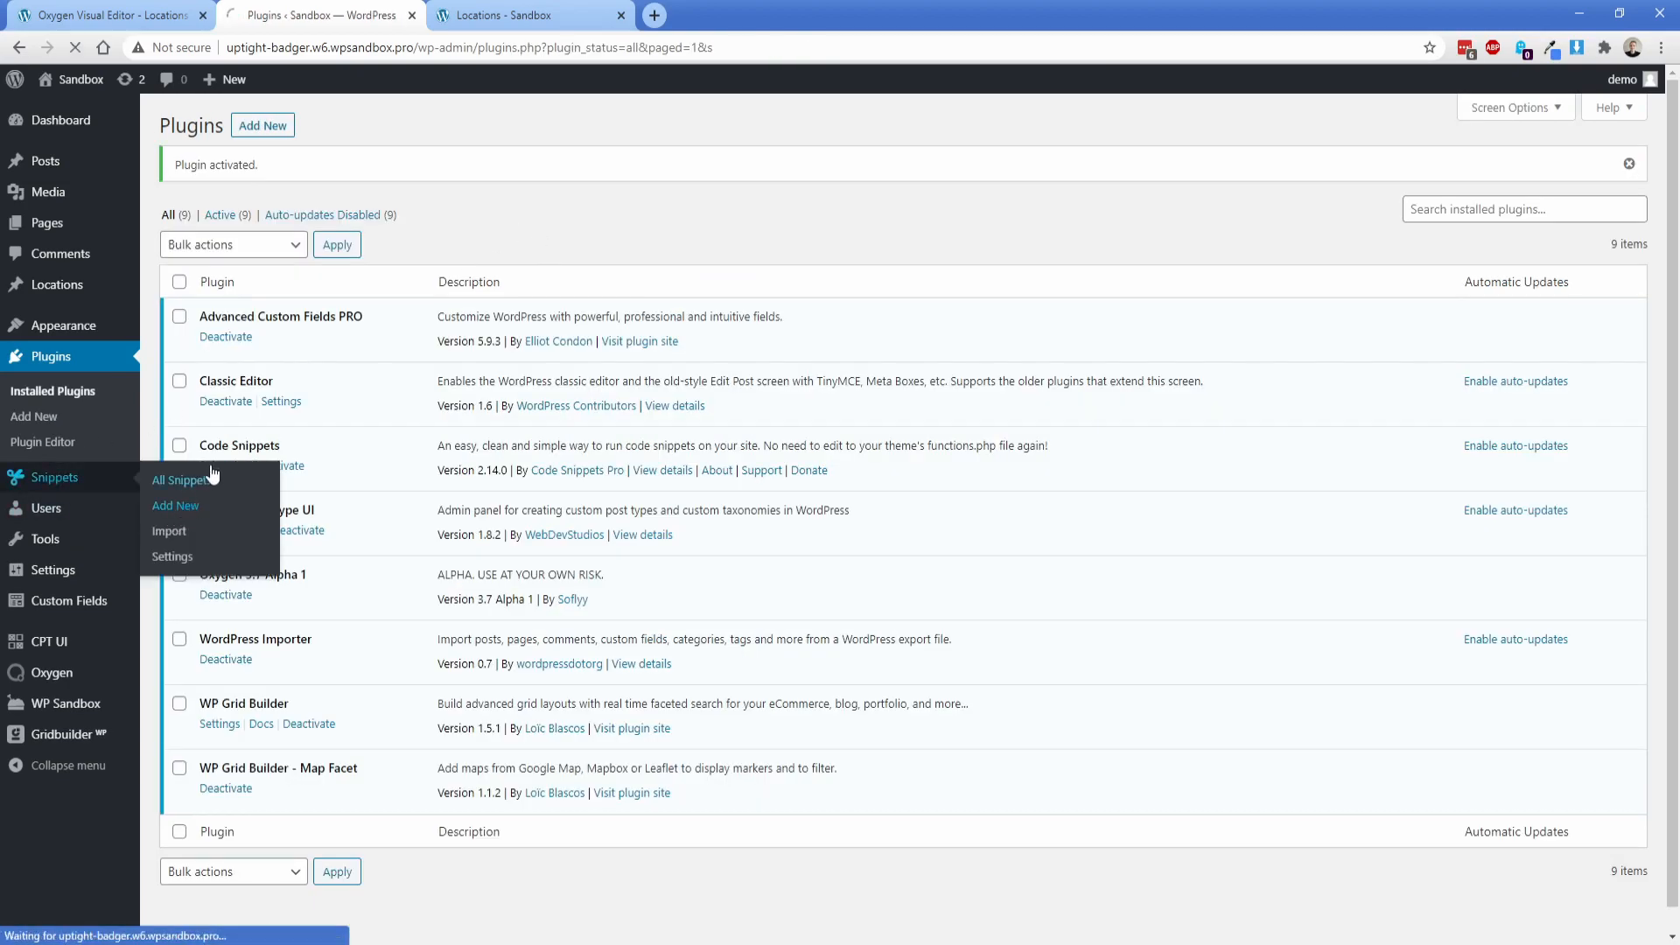
click(300, 167)
text(M)
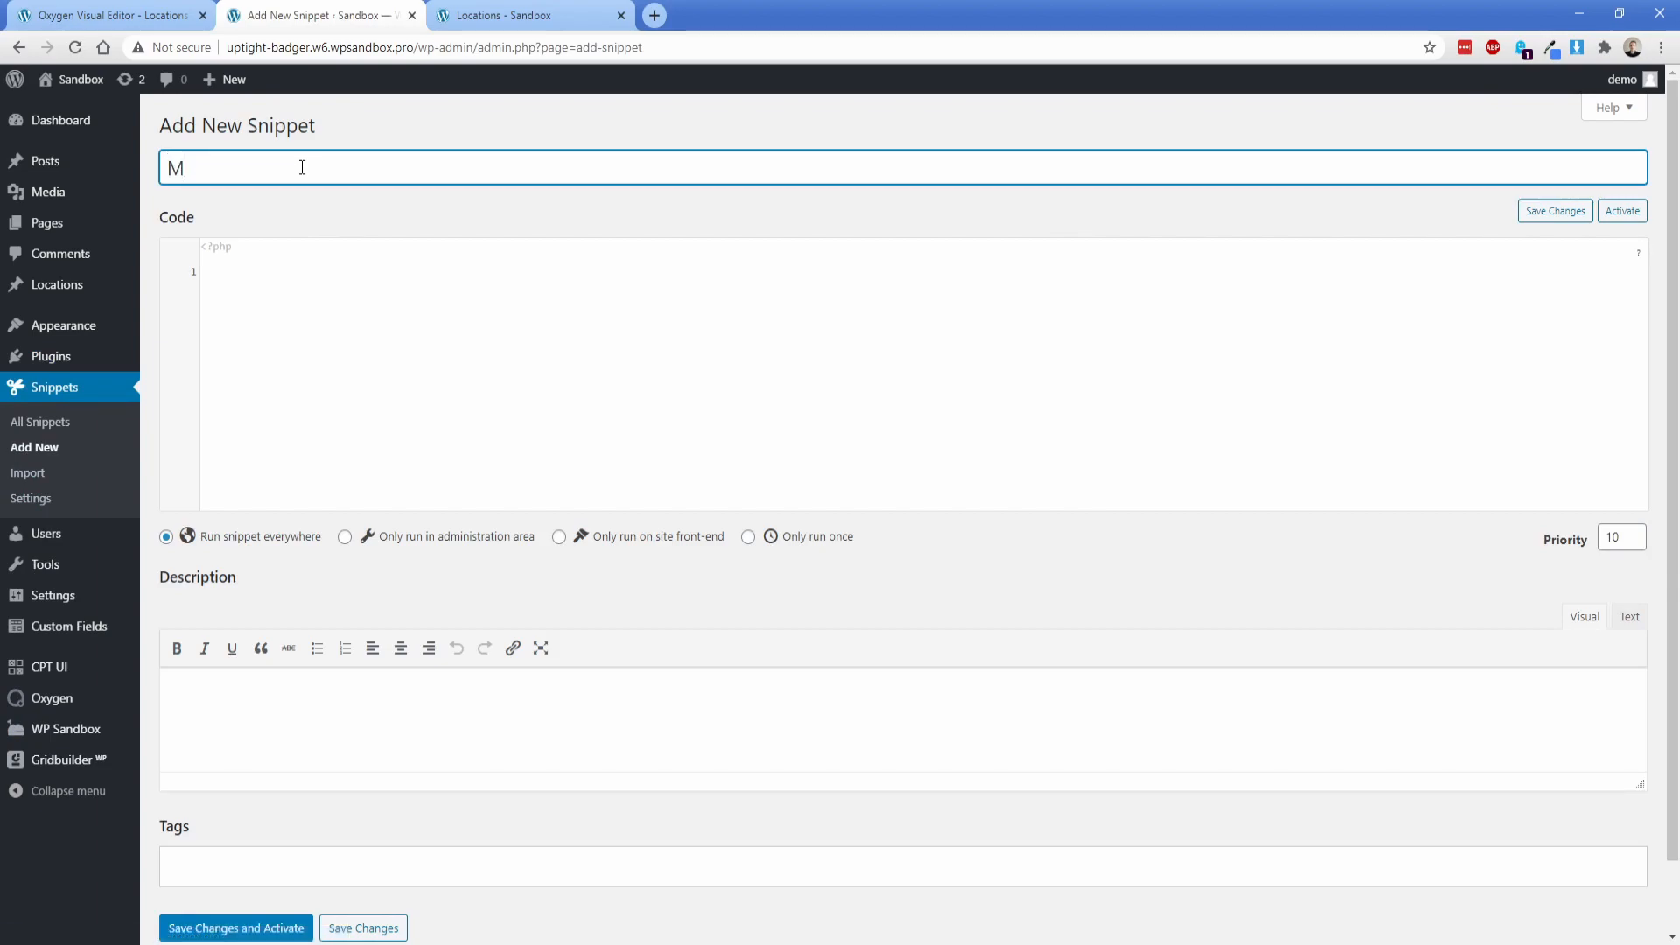
text(ap pin data)
click(318, 321)
text(add_filter( 	'wp_grid_builder_map/marker_content', 	function( $content, $marker ) {  		ob_start();  		$excerpt = get_the_excerpt();  		echo '<div class="wpgb-map-marker-body">';  		echo '<a href="' . esc_url( get_permalink() ) . '">'; 		the_title( '<h3 class="wpgb-map-marker-title">', '</h3>' ); 		echo '</a>';  		if ( ! empty( $excerpt ) ) {  			$excerpt = wp_trim_words( $excerpt, 26, '' ); 			echo '<p class="wpgb-map-marker-content">' . wp_kses_post( $excerpt ) . '</p>';  		}  		echo '</div>';  		return ob_get_clean();  	}, 	10, 	2 );)
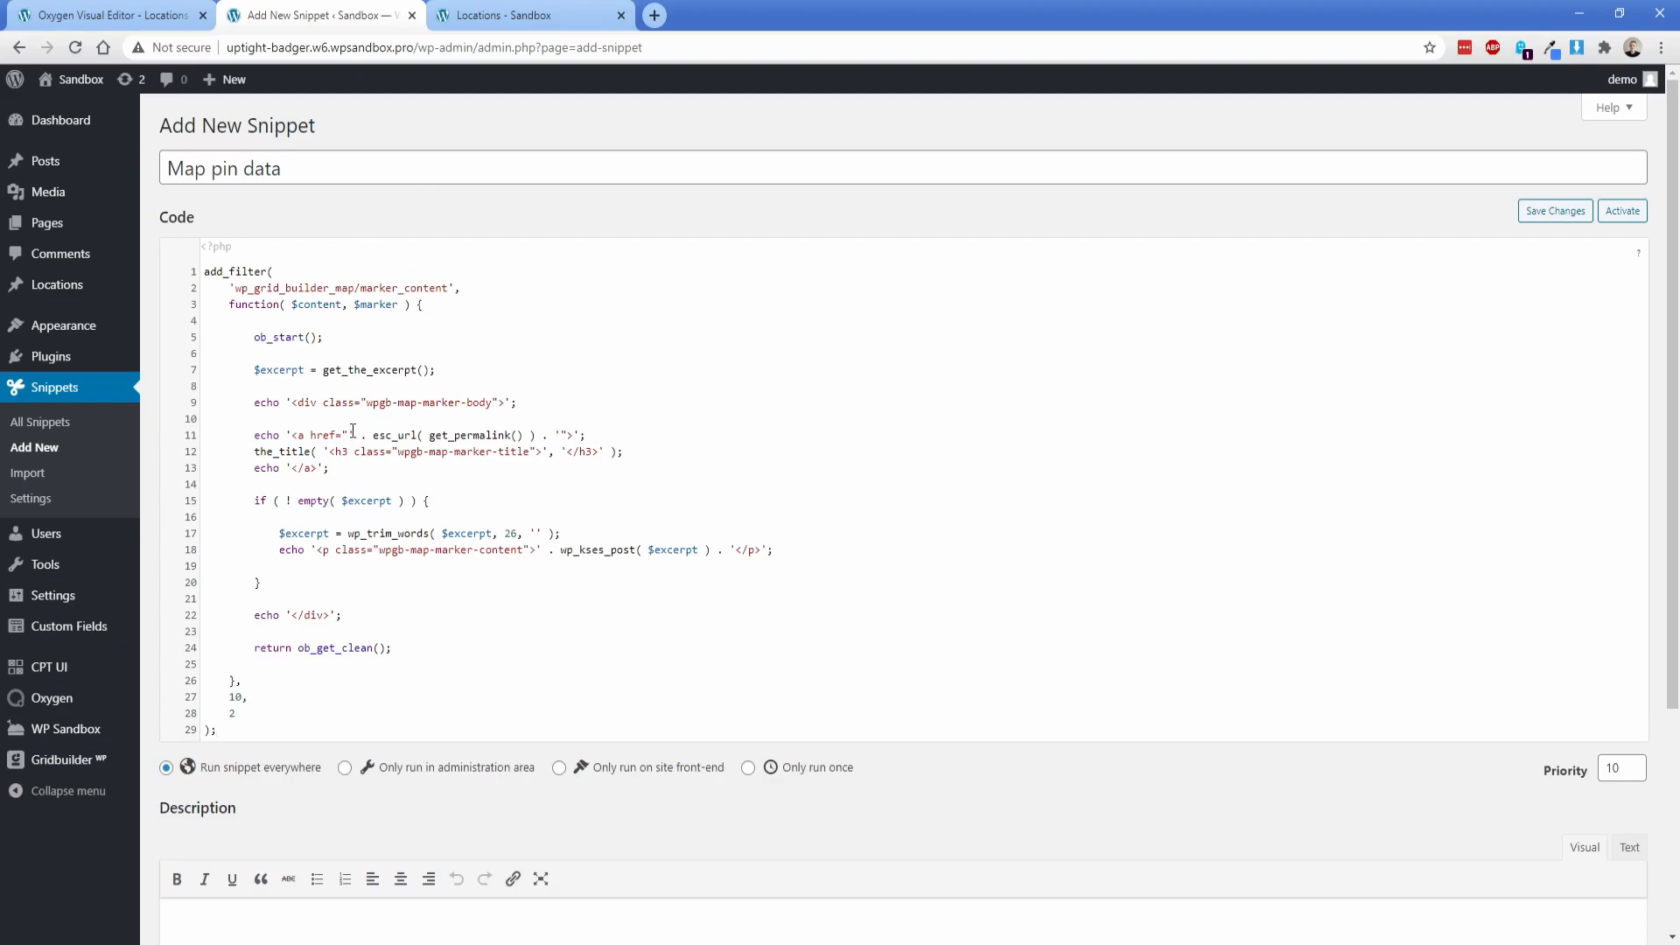
Step: Examine the snippet's permalink, title, excerpt word limit and content class, and compare them with the pin popup on the Locations page
drag(256, 452, 533, 436)
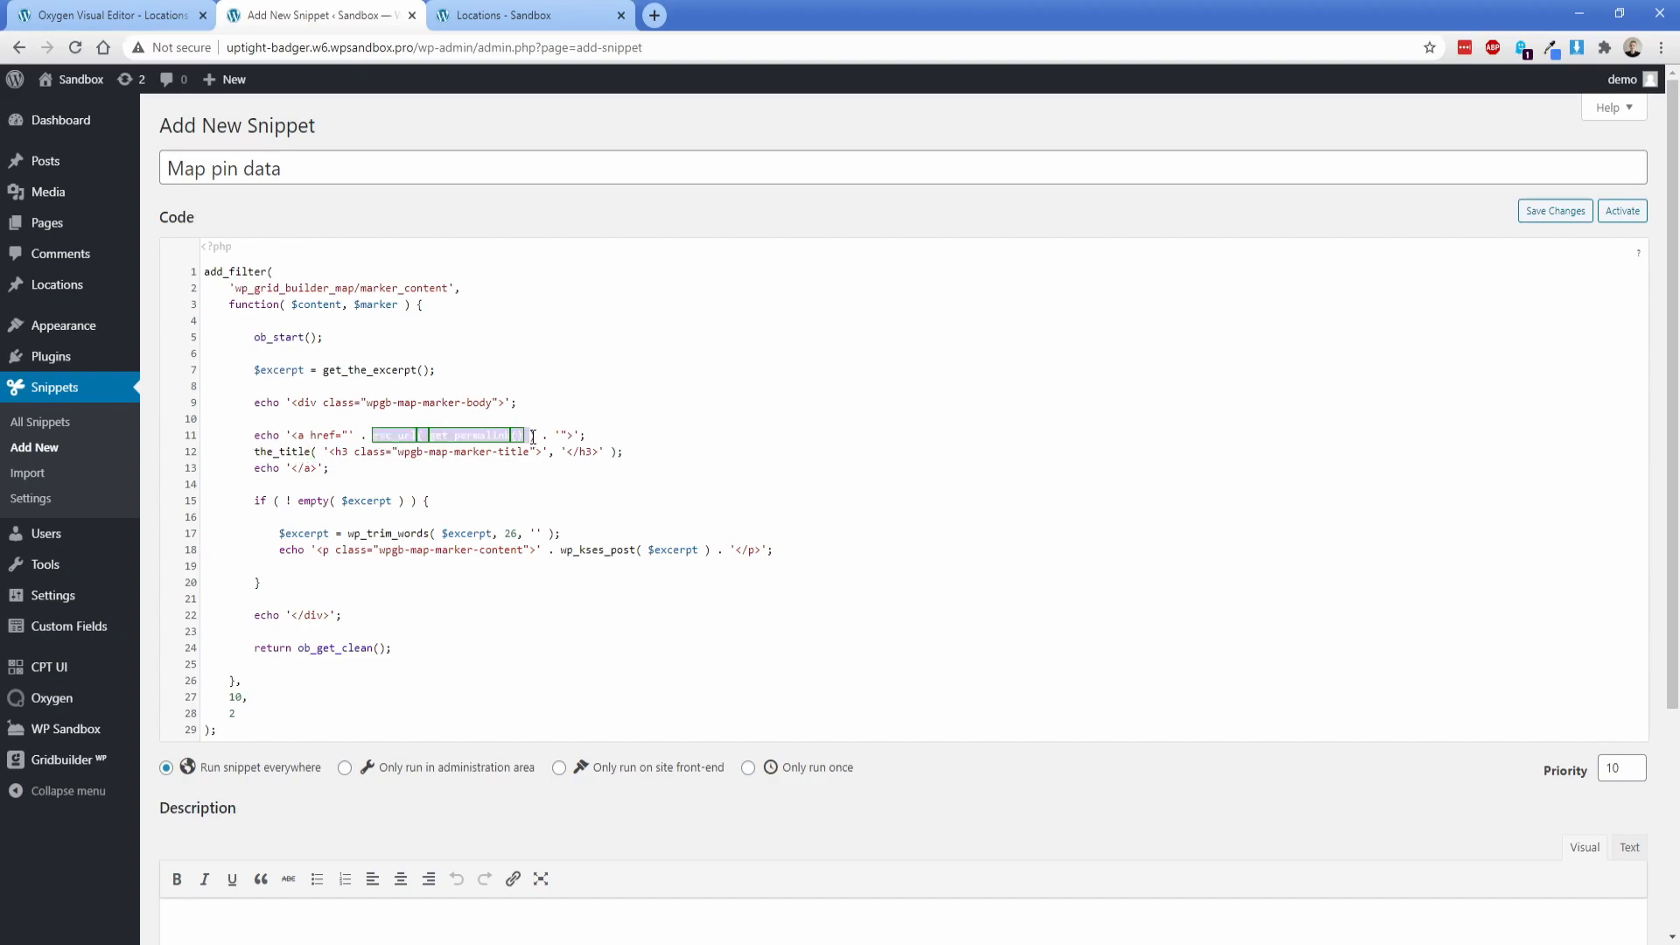
click(479, 453)
drag(399, 454, 527, 453)
click(501, 454)
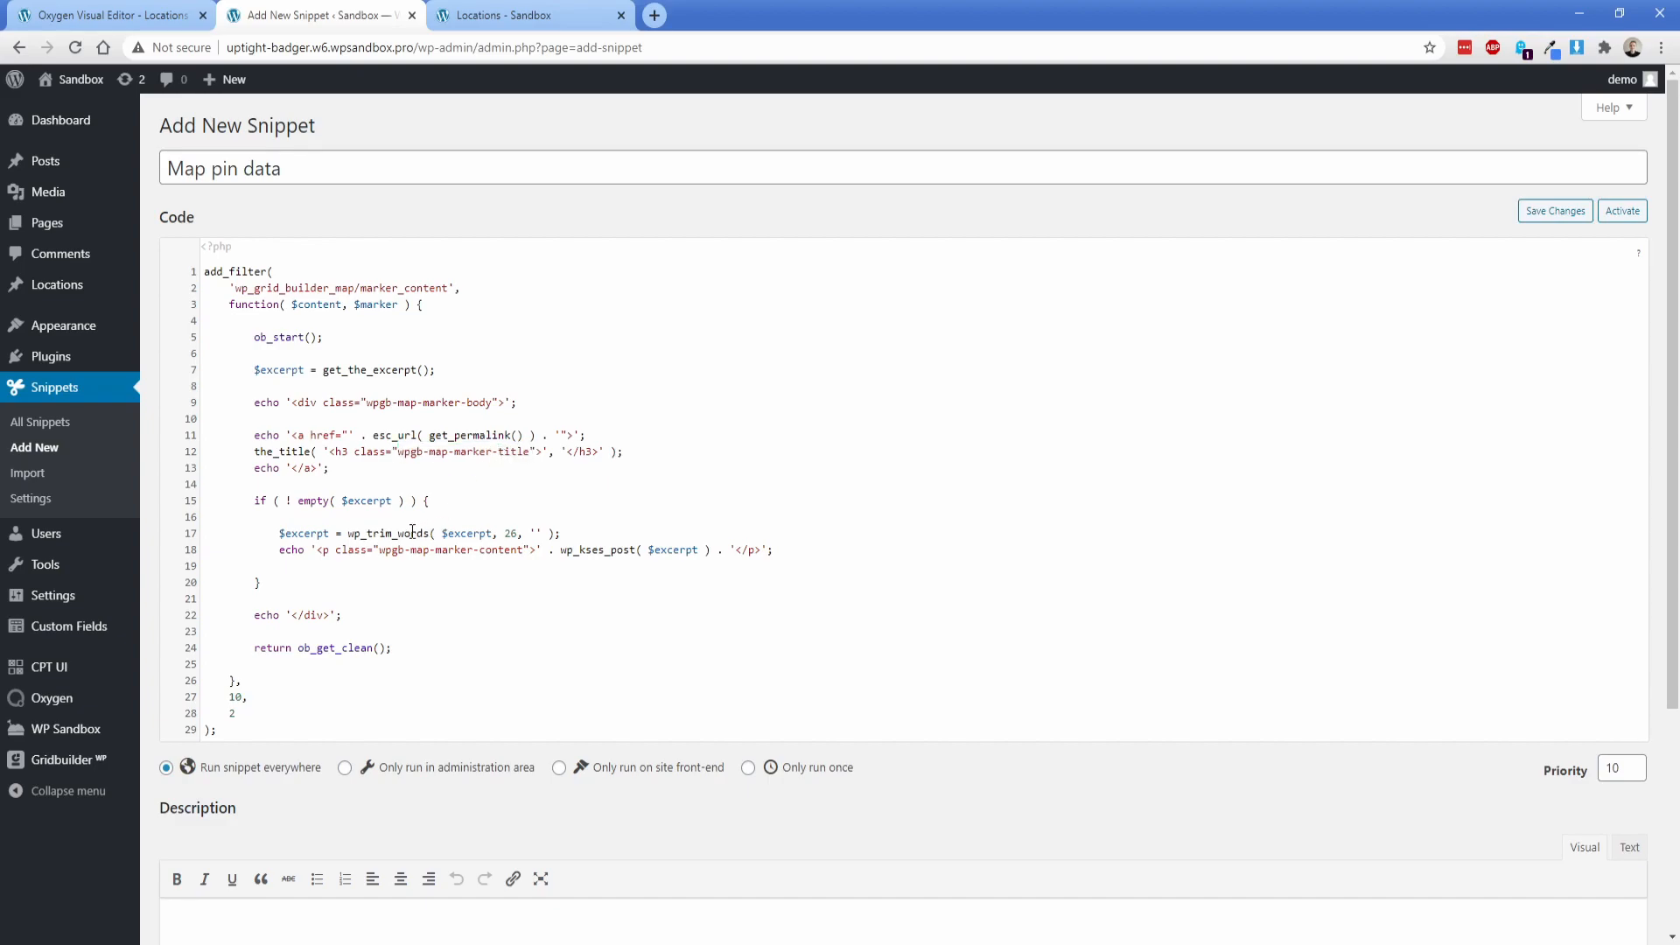
drag(281, 533, 488, 534)
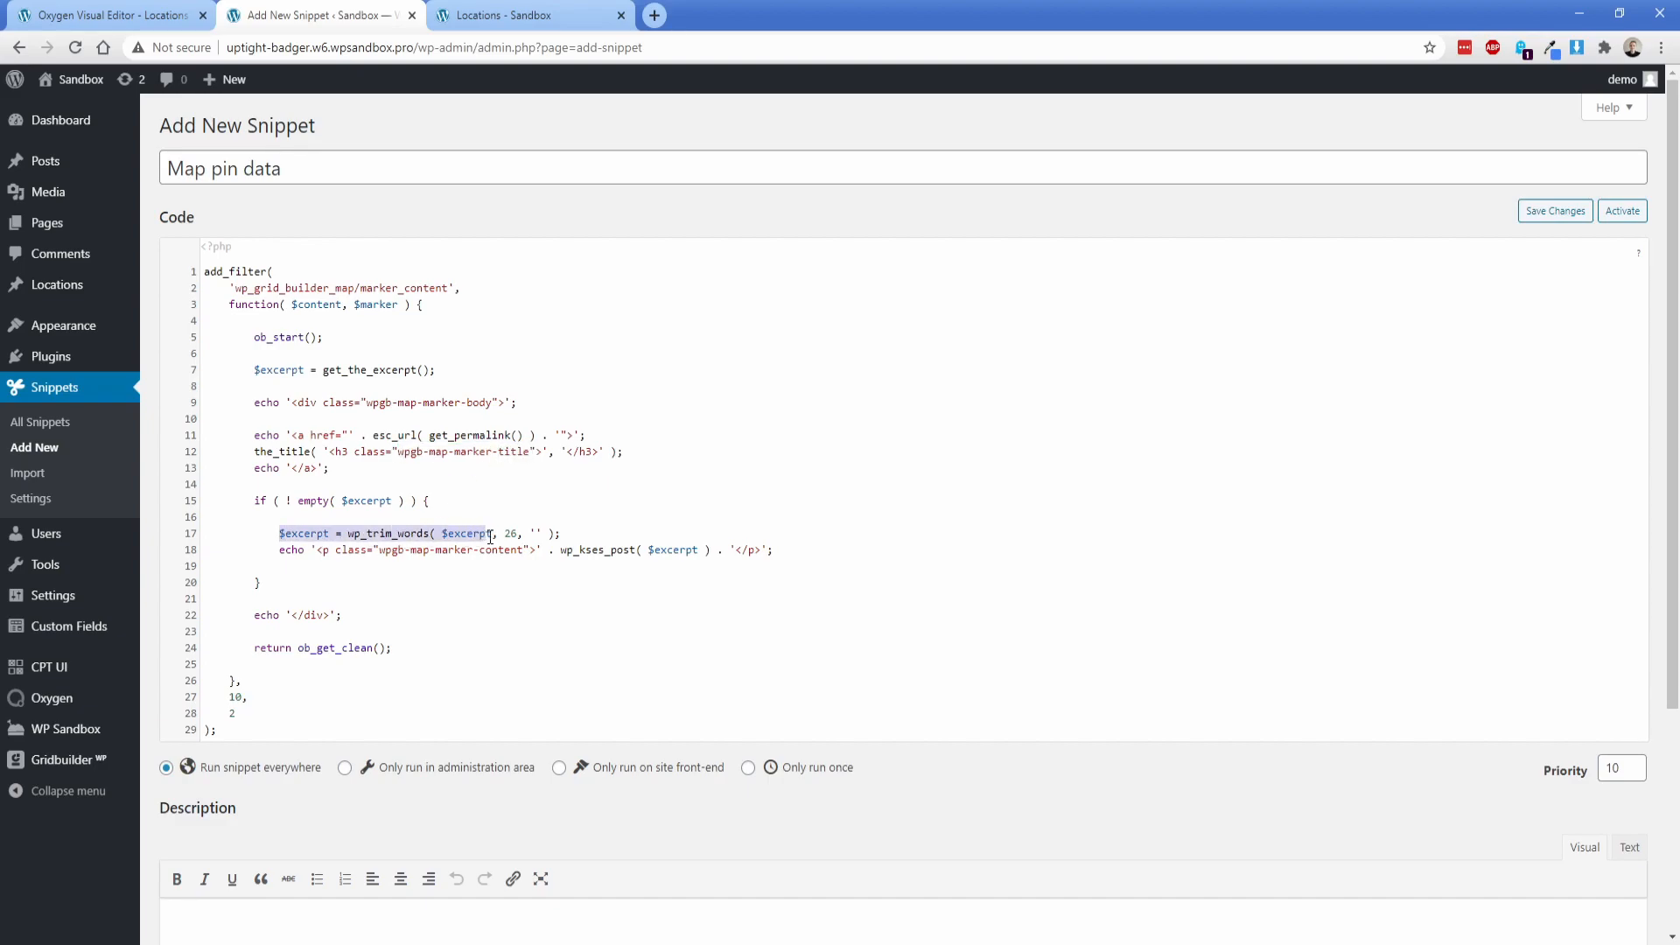
click(506, 533)
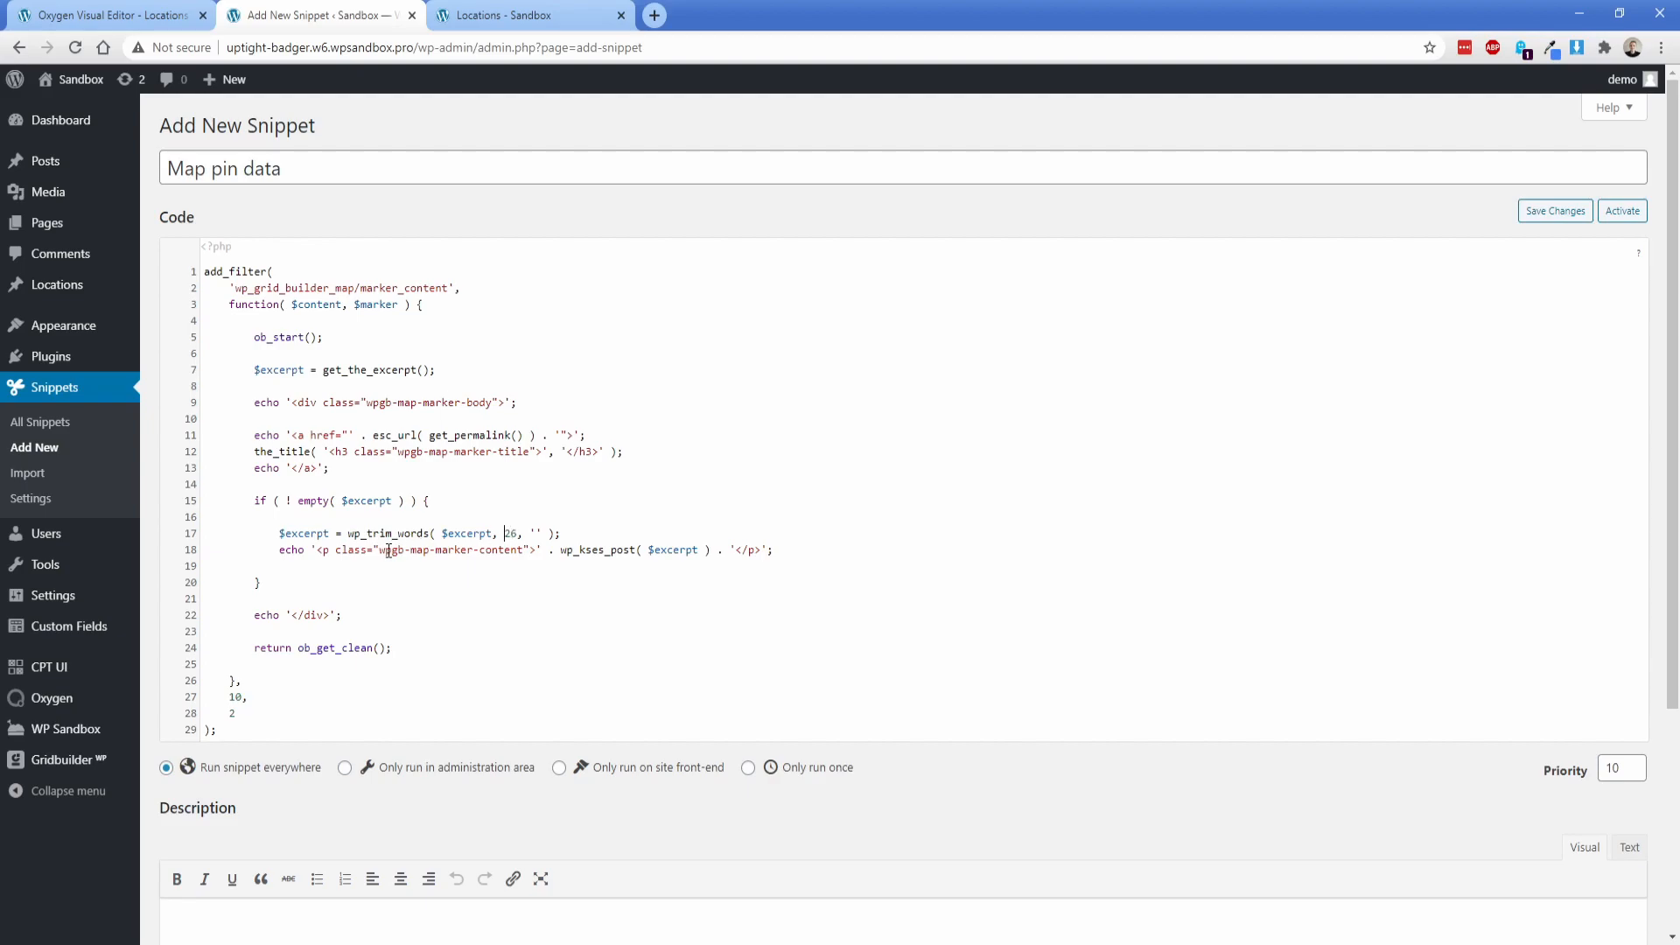
drag(380, 549, 525, 555)
click(543, 552)
click(518, 15)
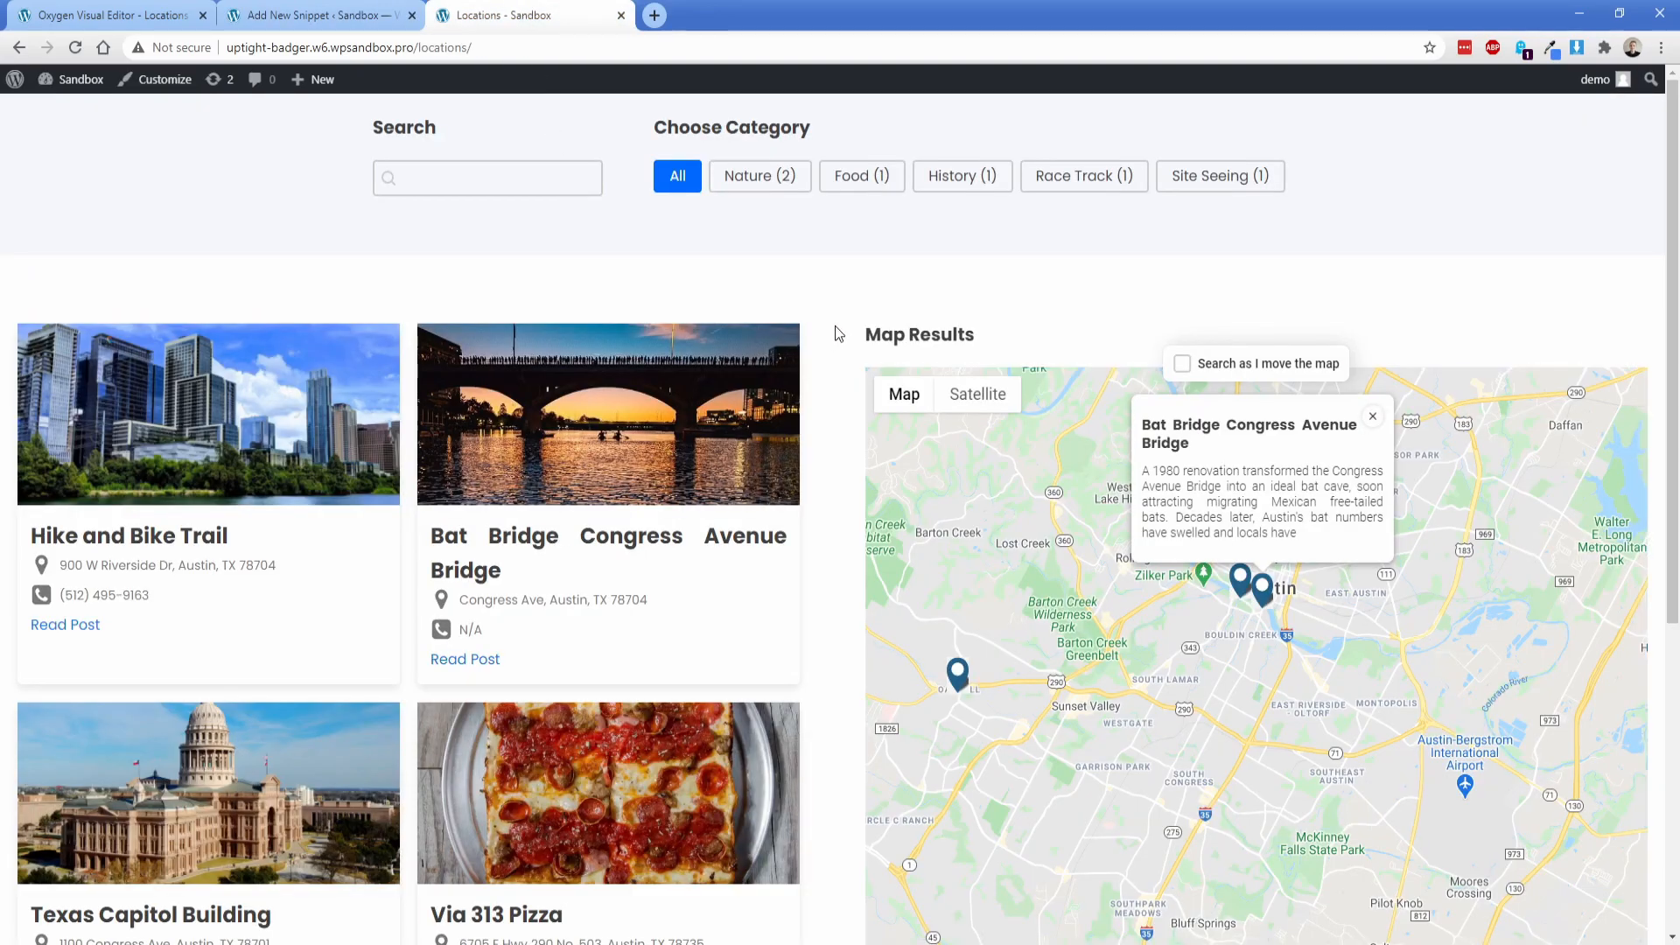